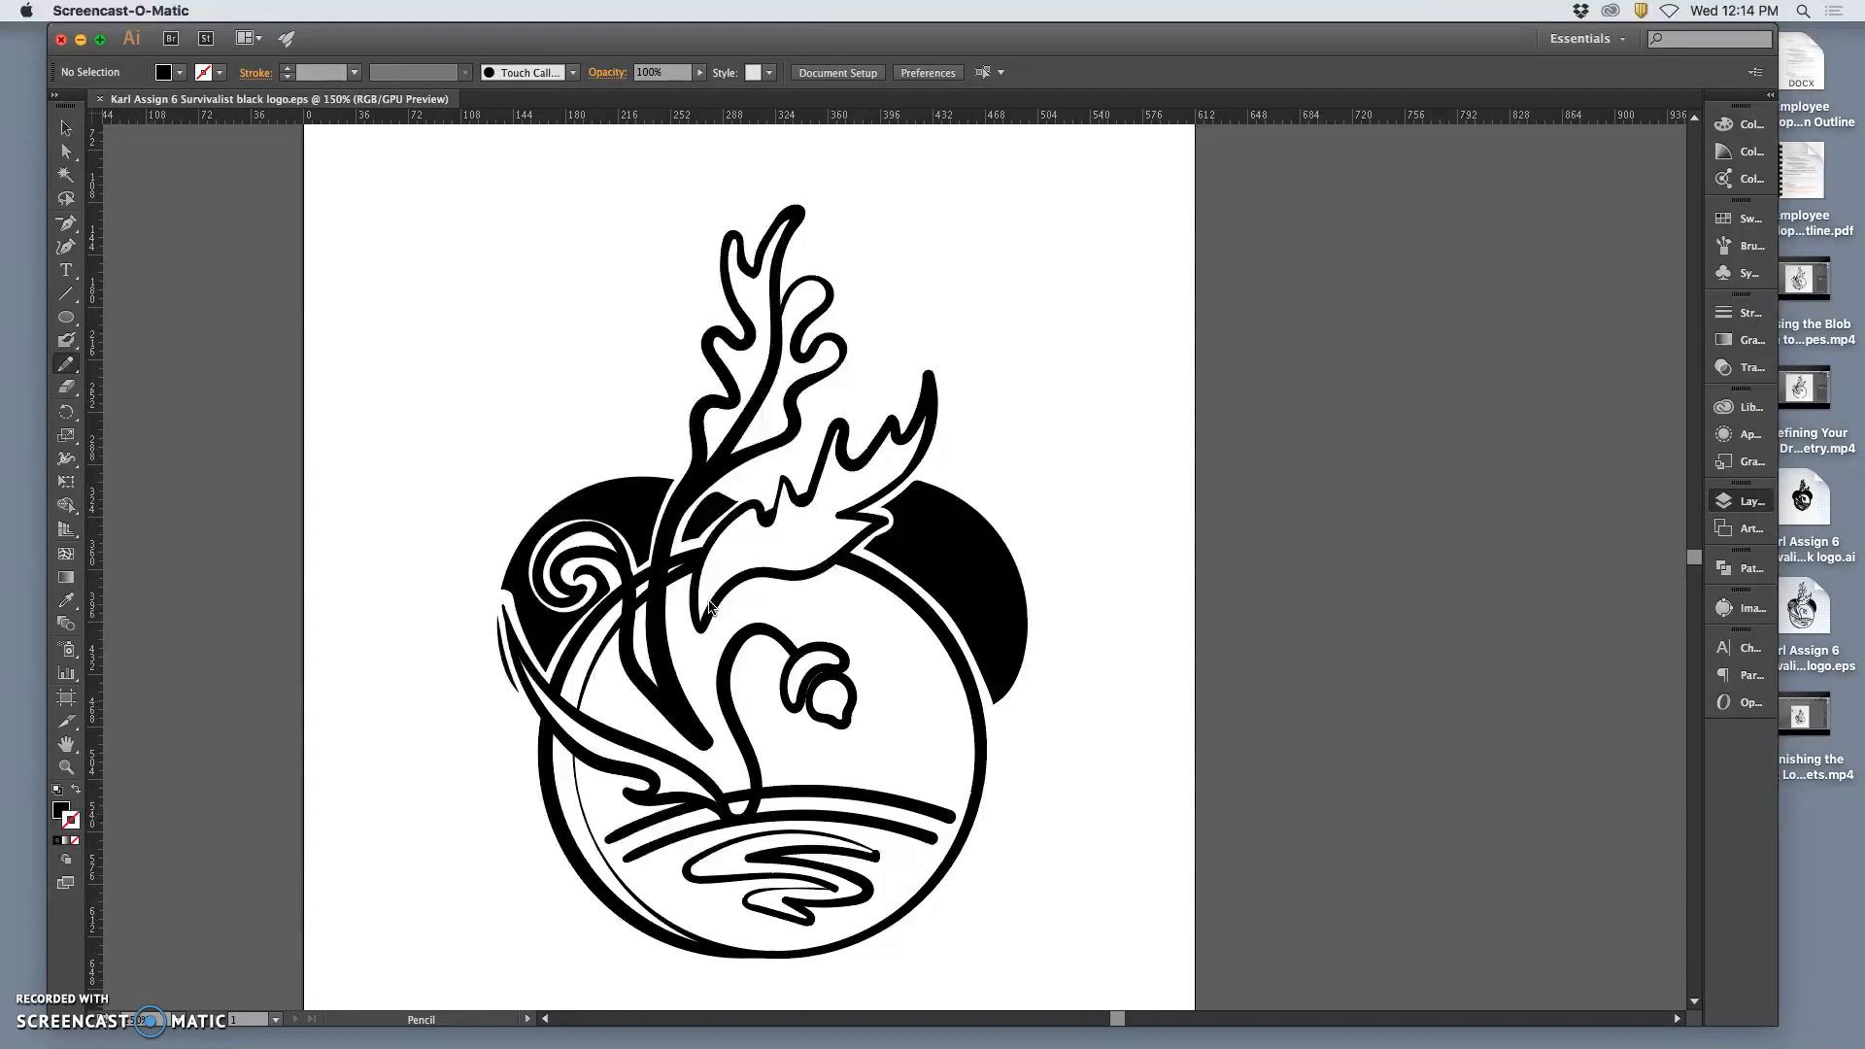
Unlock Layer 8 and select the solid black shape behind the circle's right side
{"action": "mouse_move", "coordinate": [677, 594]}
{"action": "left_mouse_down"}
{"action": "mouse_move", "coordinate": [672, 557]}
{"action": "mouse_move", "coordinate": [903, 570]}
{"action": "mouse_move", "coordinate": [865, 533]}
{"action": "left_mouse_up"}
{"action": "left_click", "coordinate": [61, 131]}
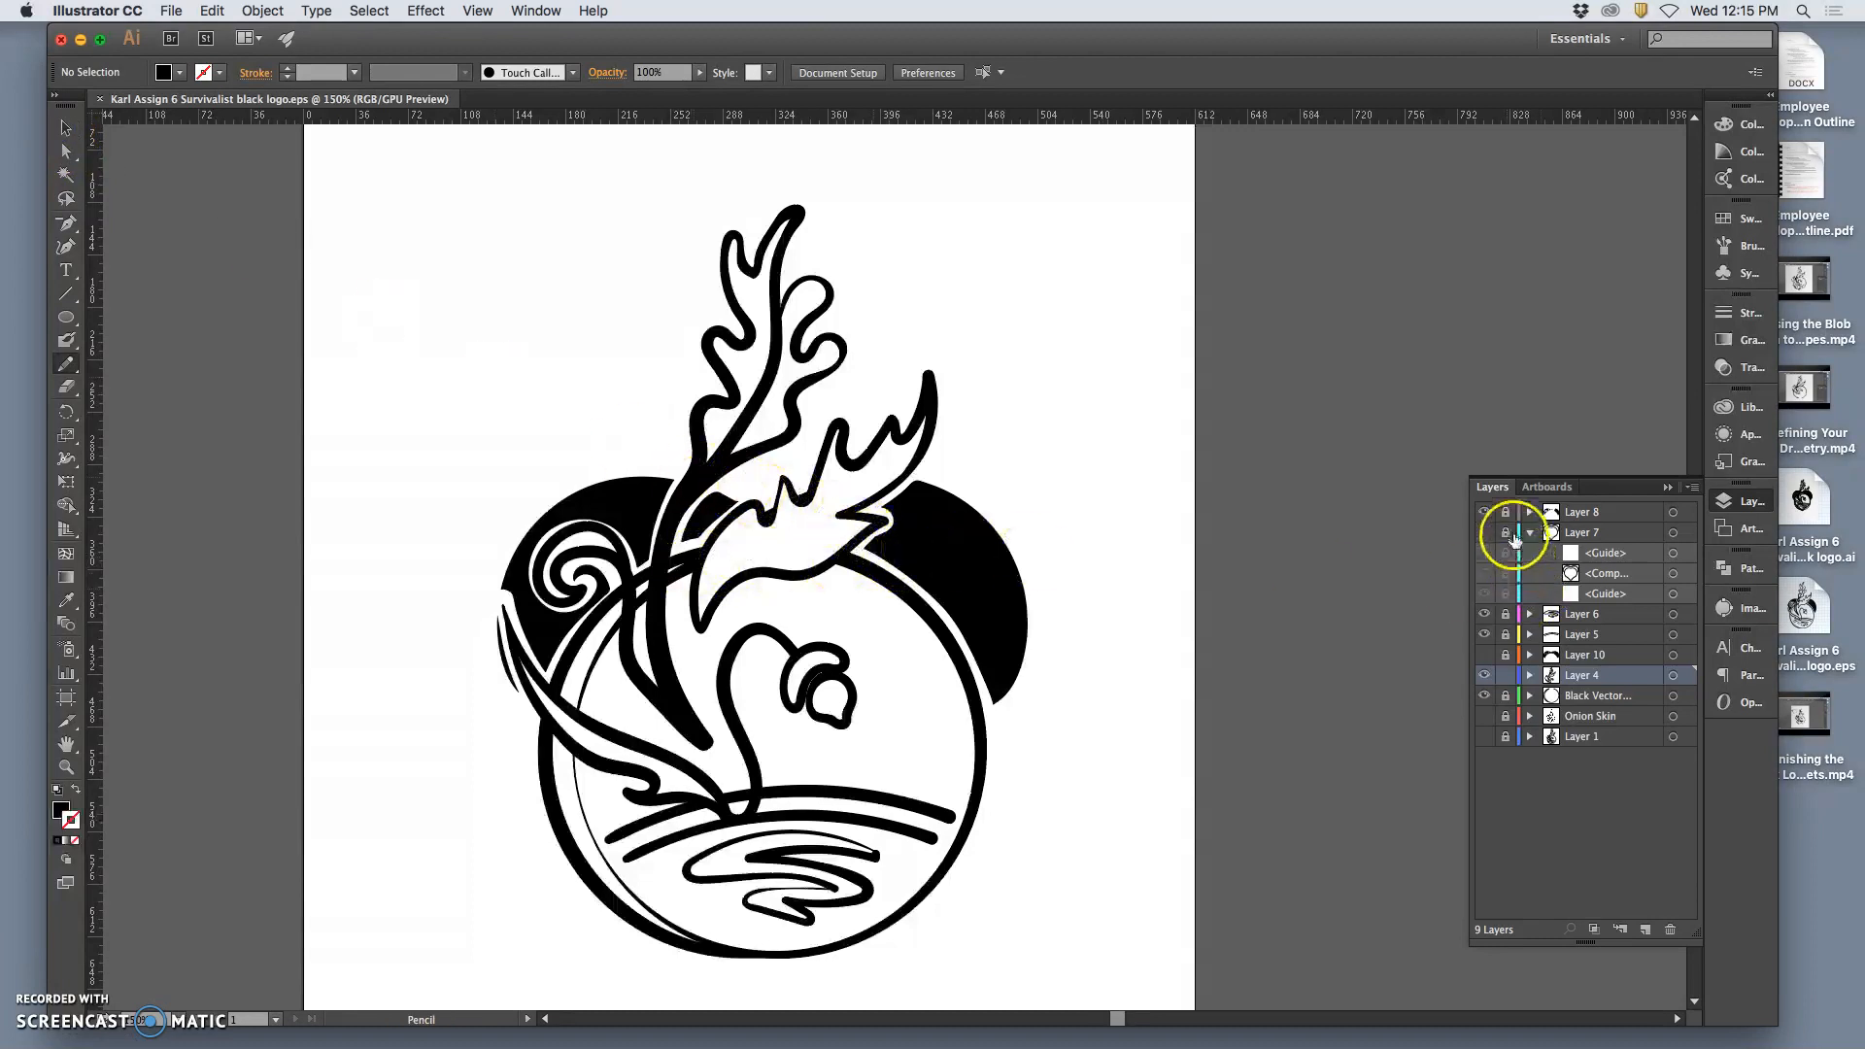
{"action": "left_click", "coordinate": [1506, 513]}
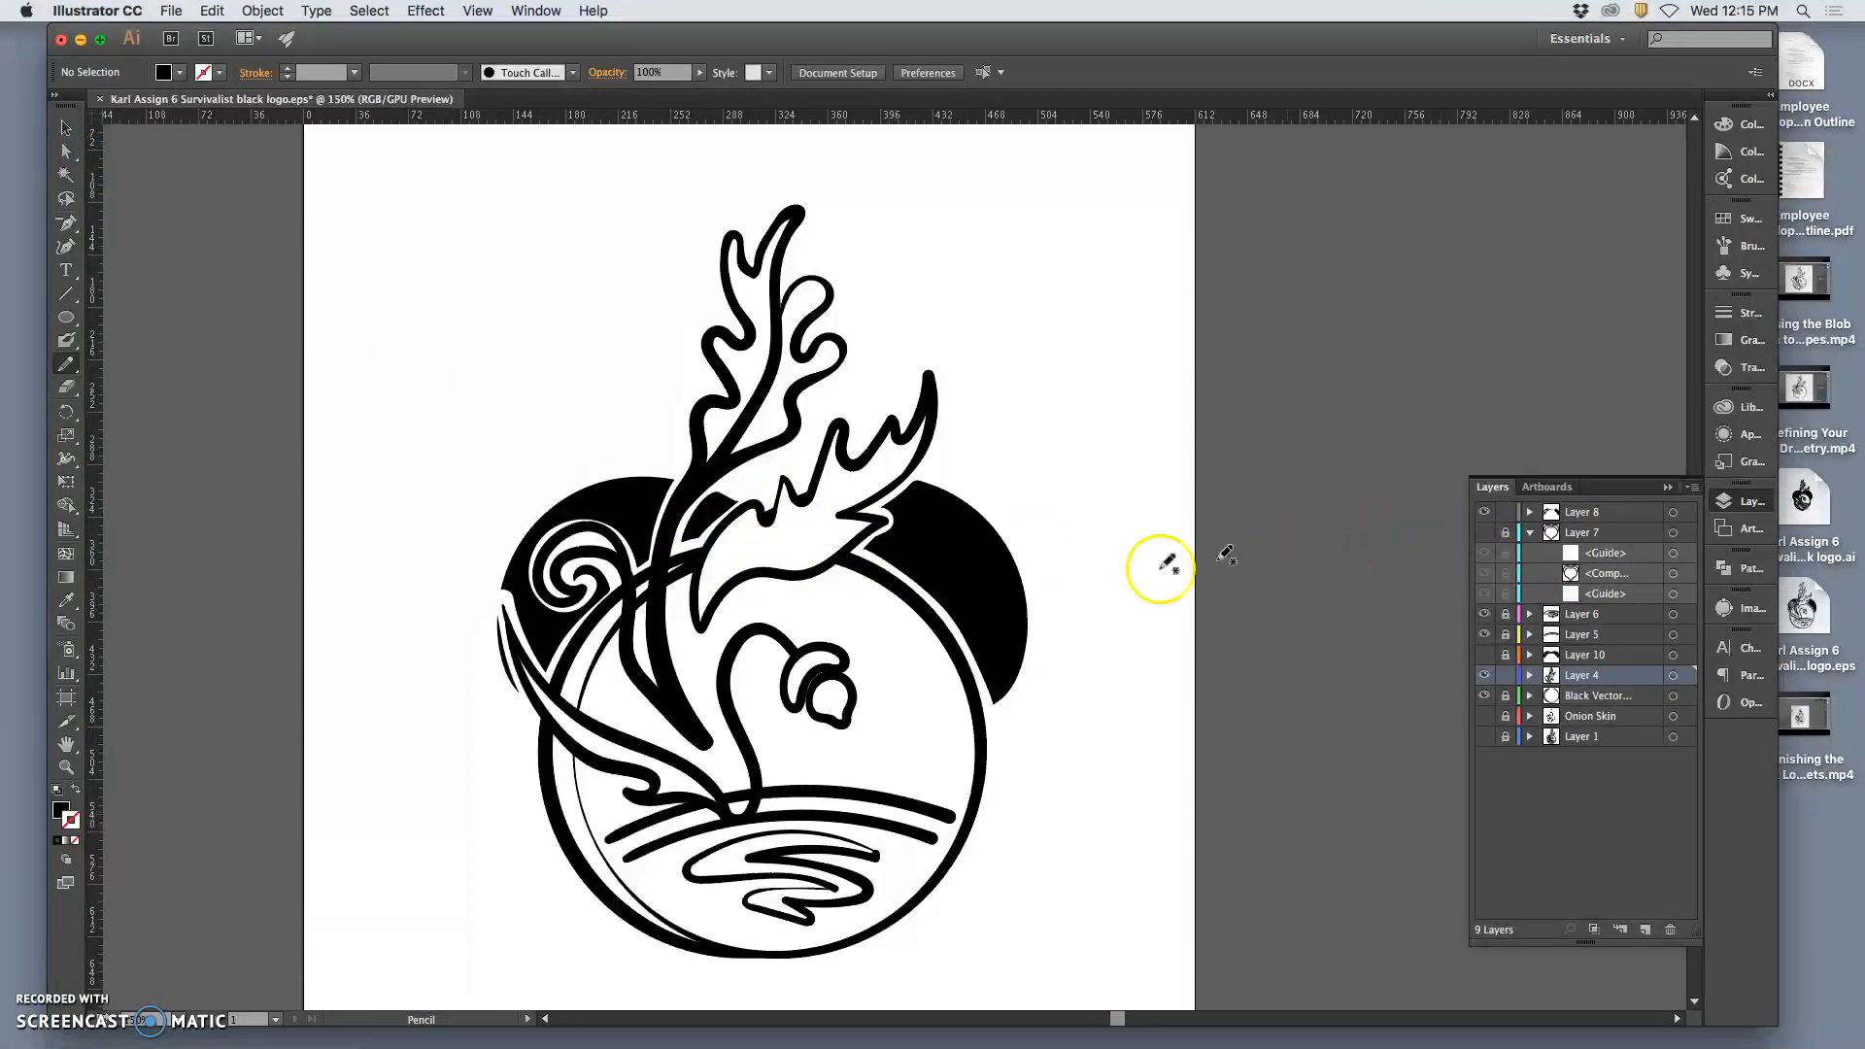
{"action": "left_click", "coordinate": [983, 583]}
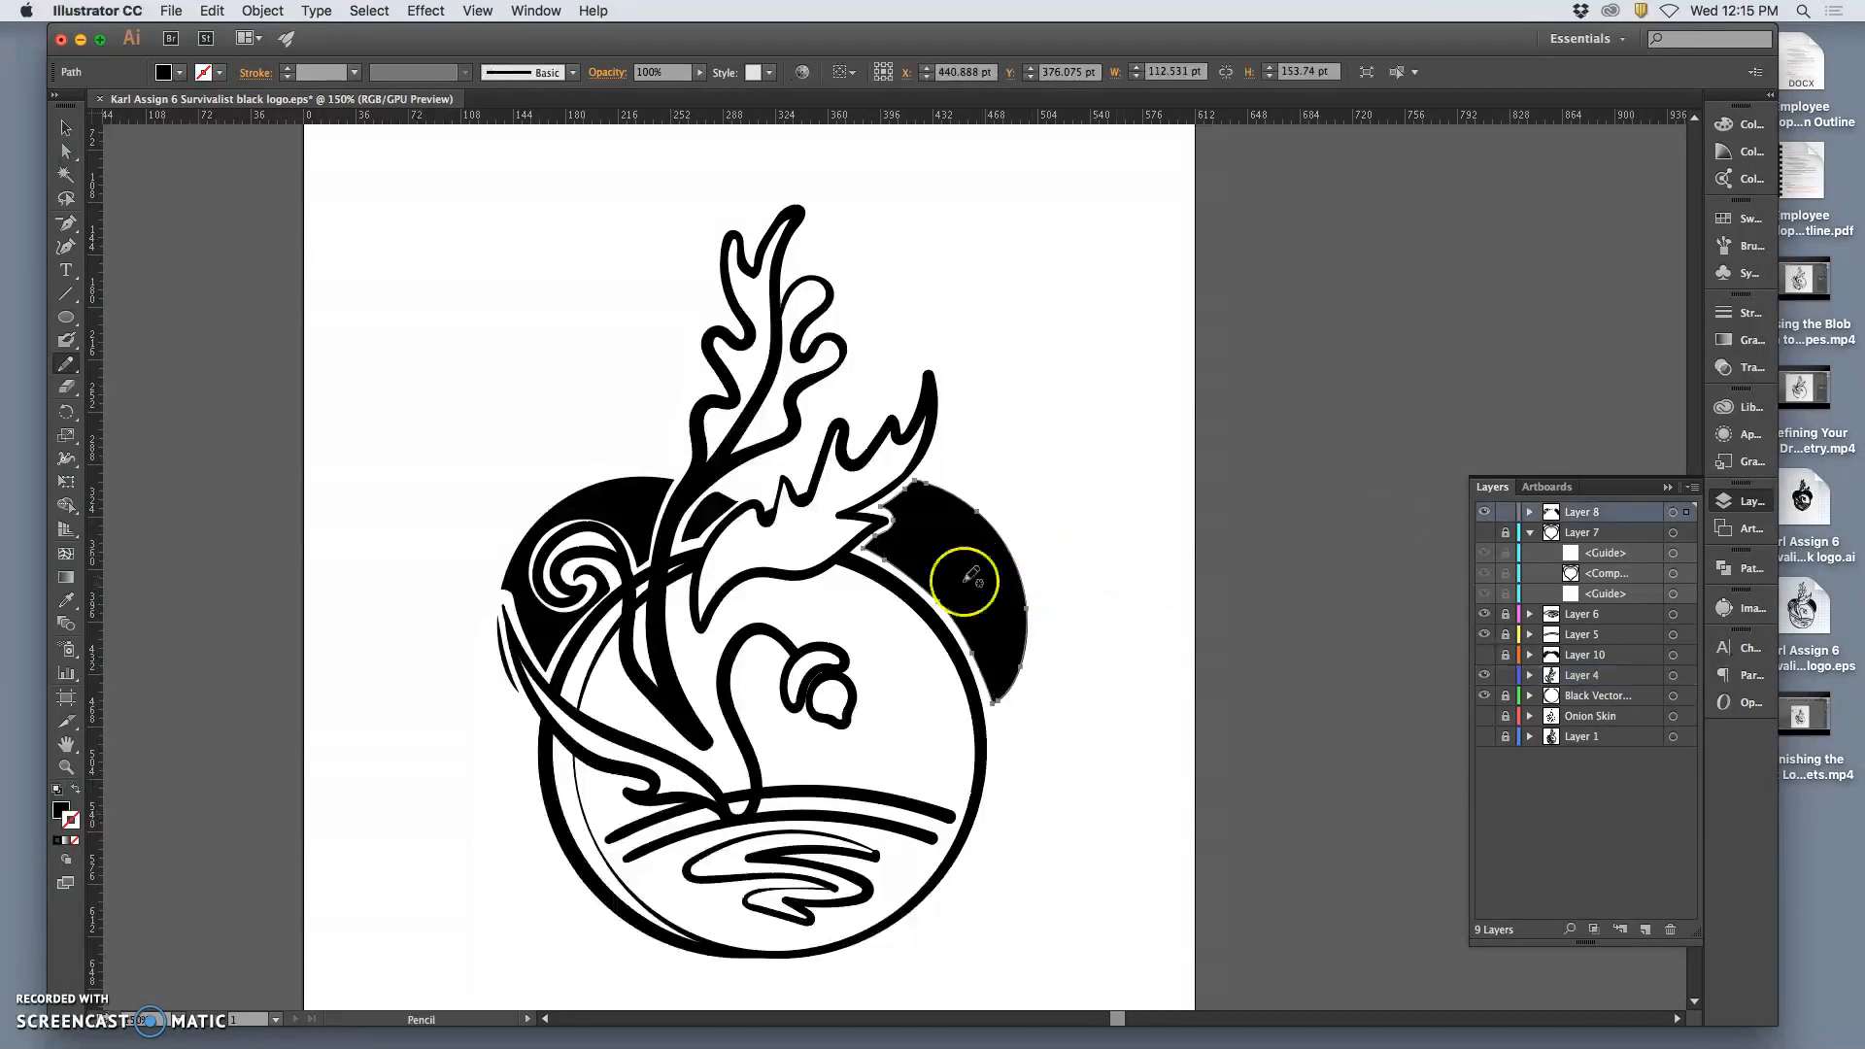
Try a red CC3333 fill on the selected right-hand shape, and undo the color change
{"action": "double_click", "coordinate": [58, 811]}
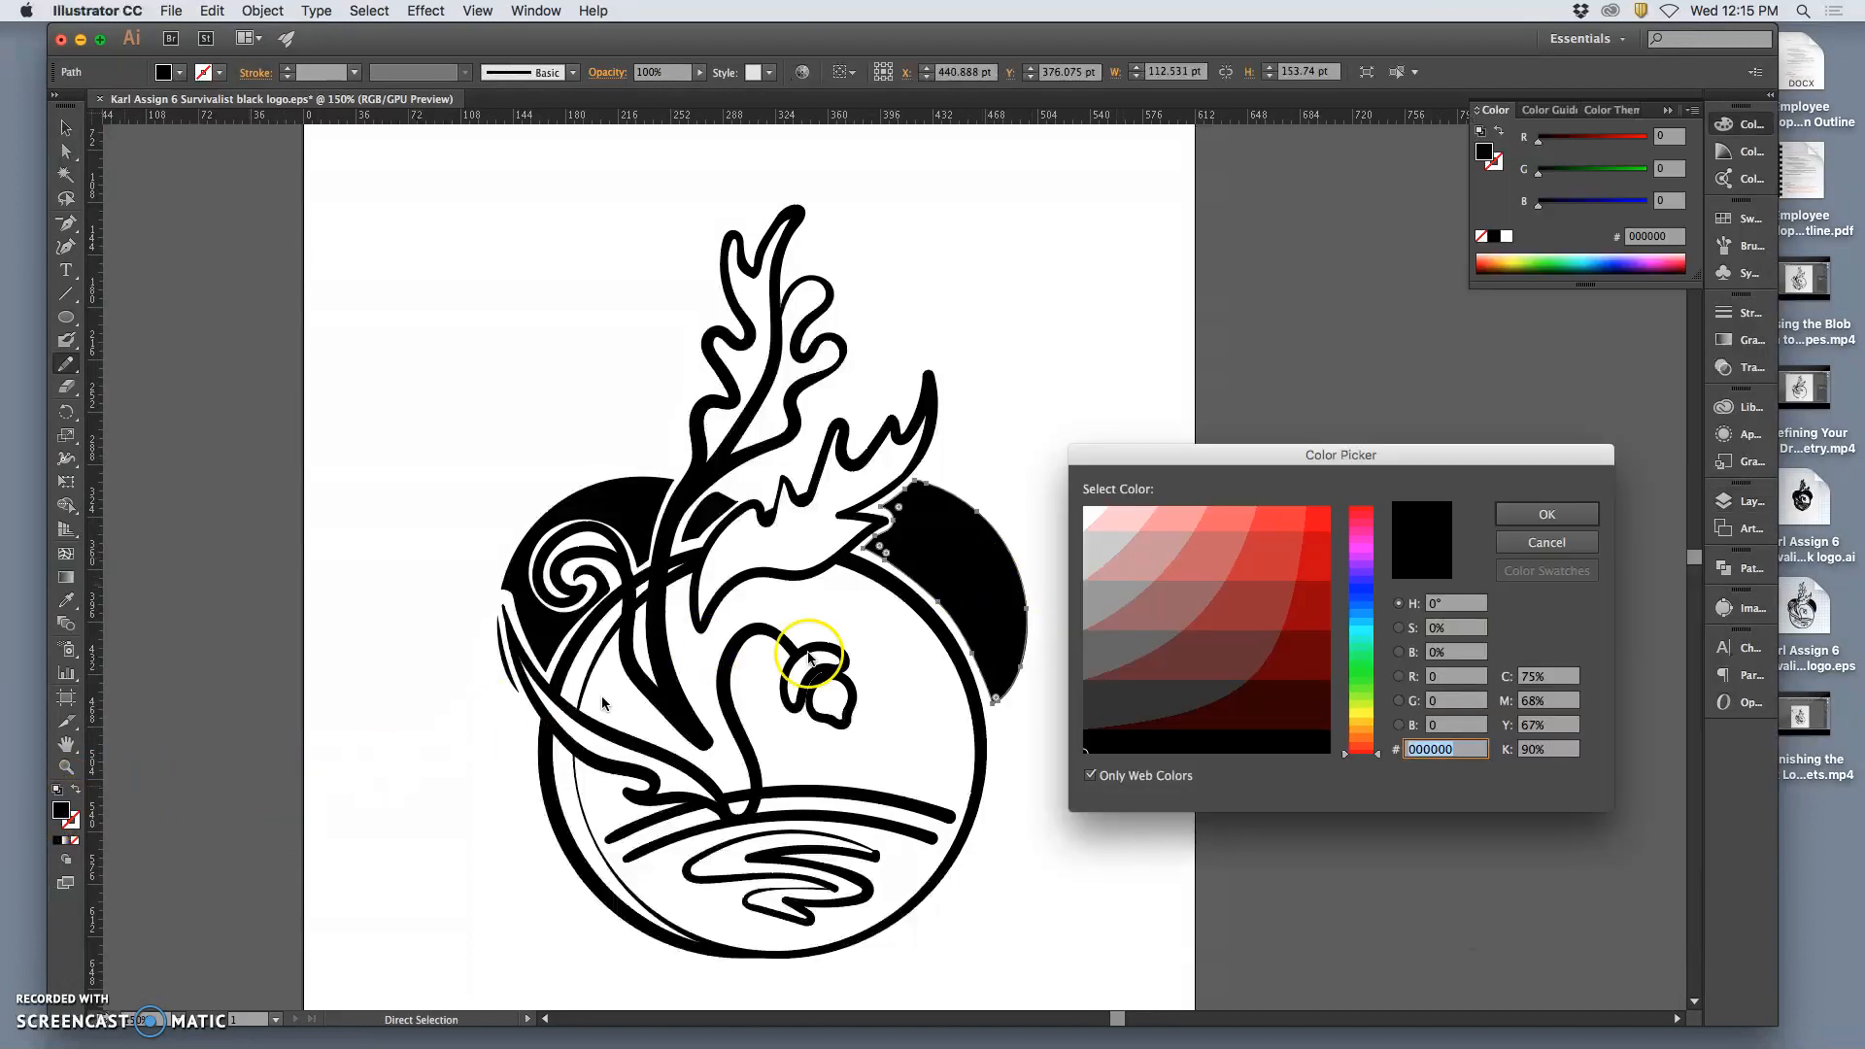
{"action": "left_click", "coordinate": [1262, 531]}
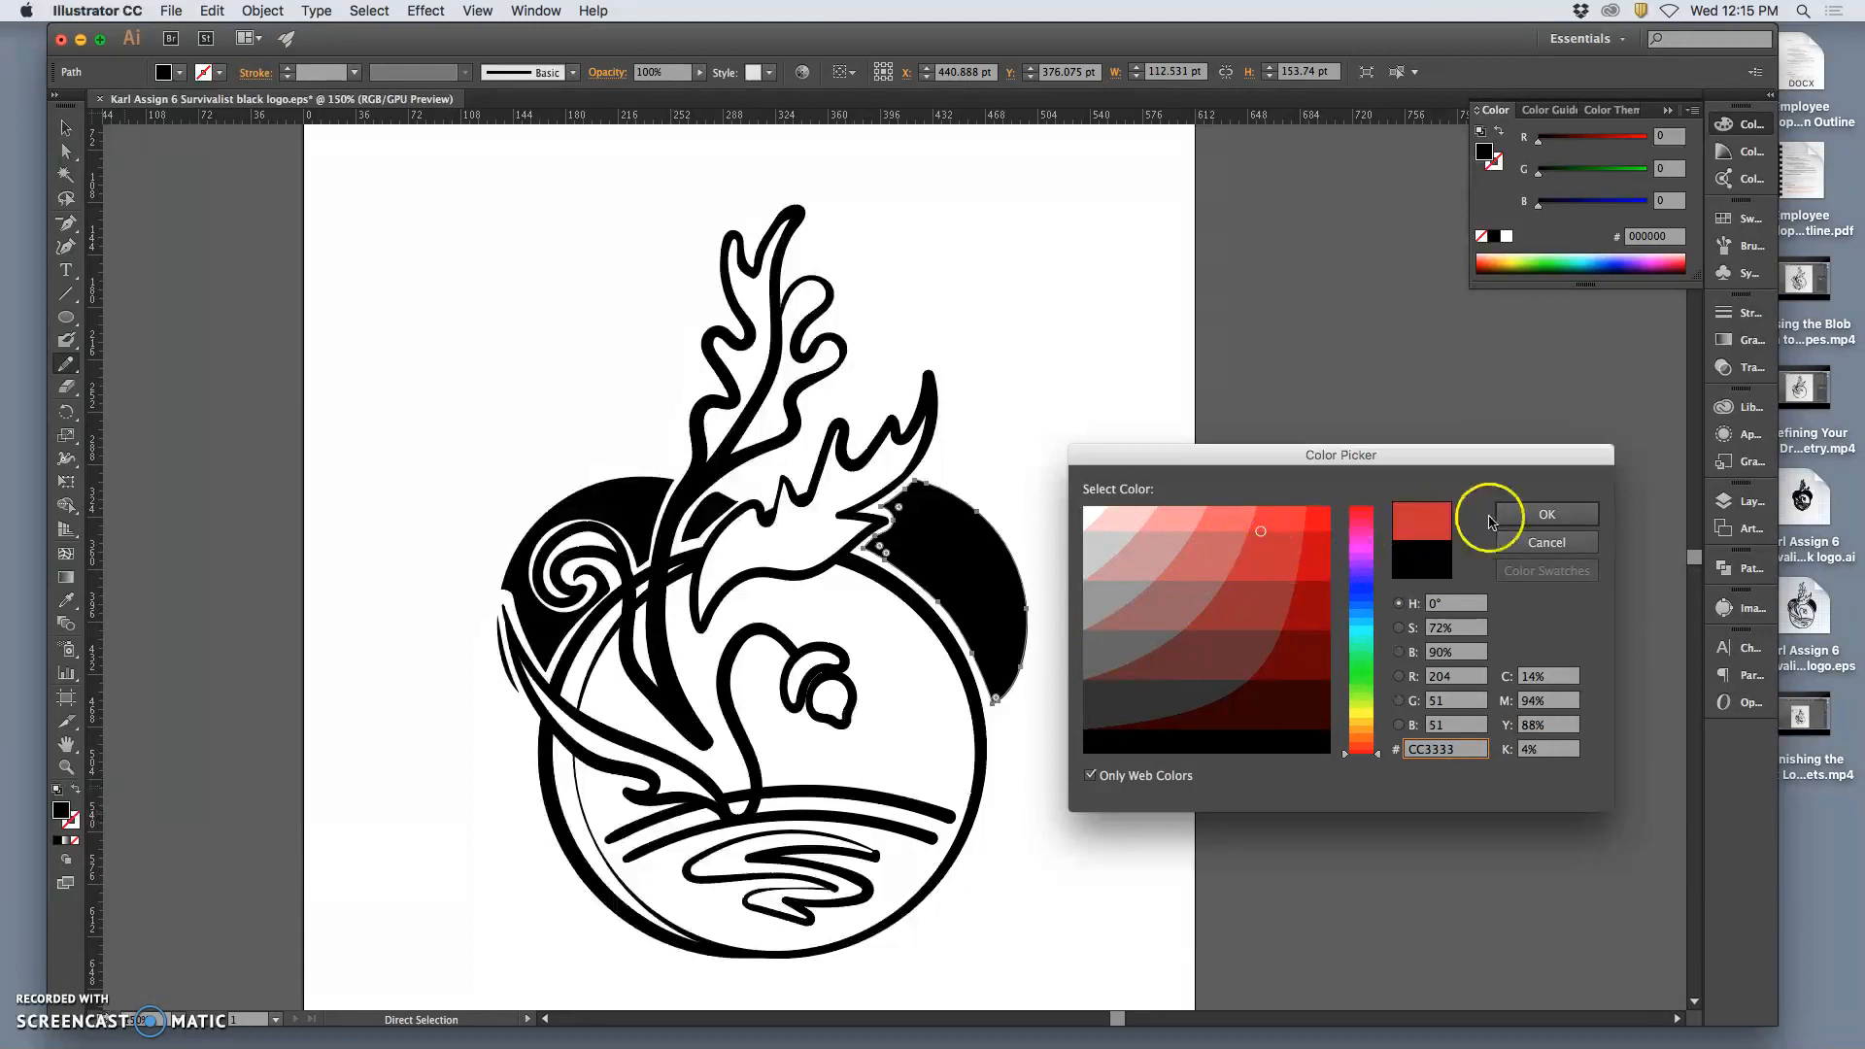
{"action": "left_click", "coordinate": [1534, 515]}
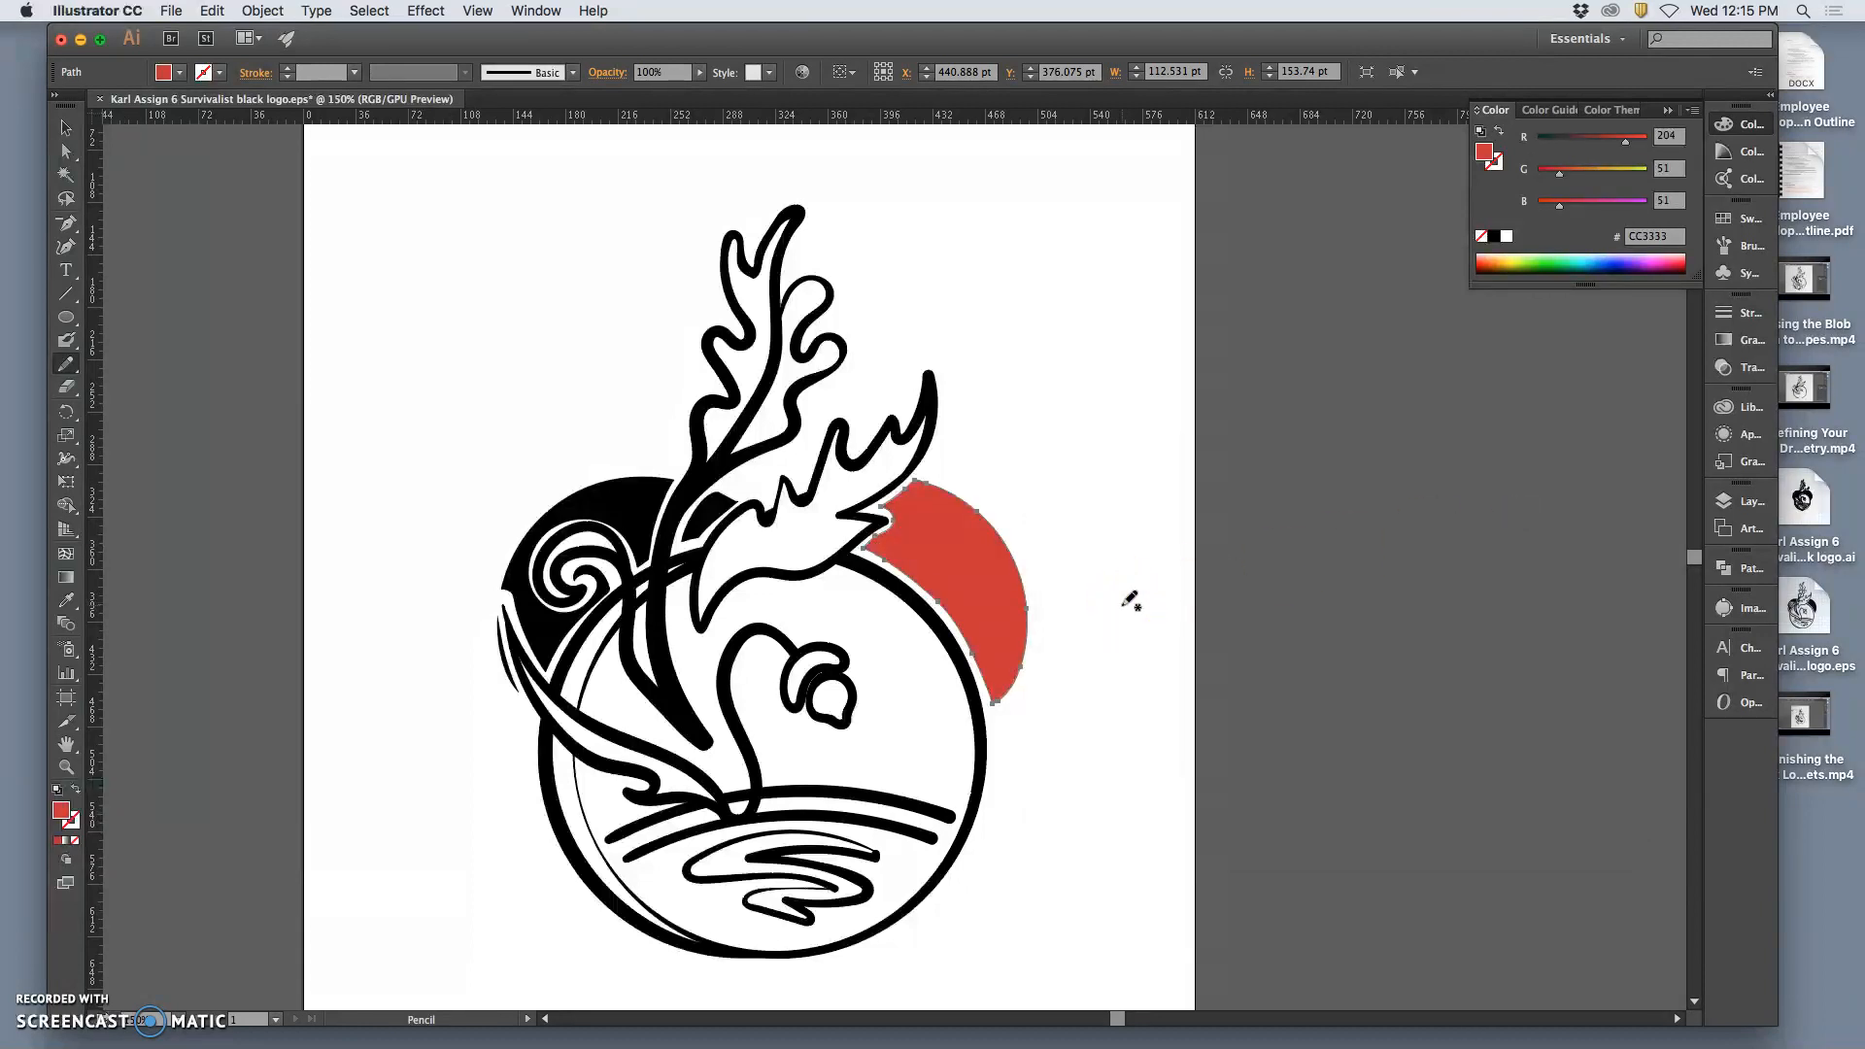
{"action": "key", "text": "super+z"}
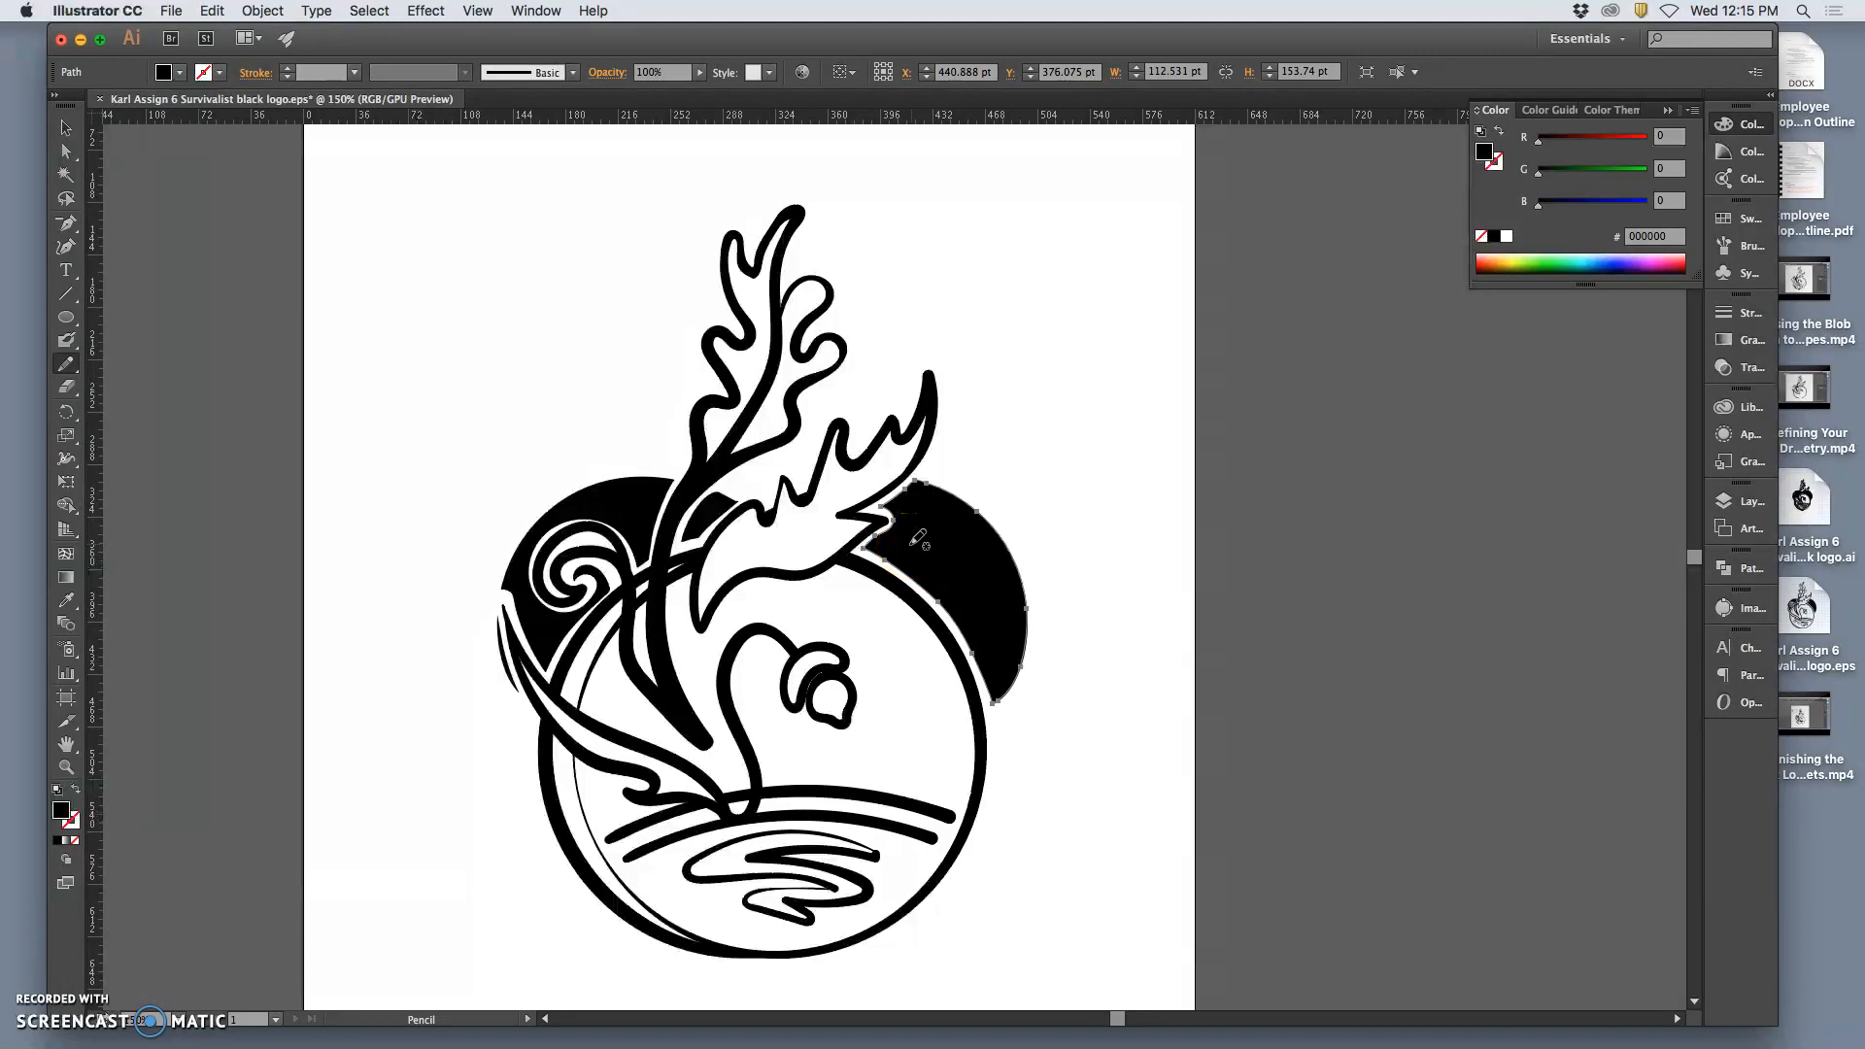
Redraw the outer edges of the right and left solid black shapes behind the circle with freehand Pencil strokes
{"action": "left_click", "coordinate": [1725, 501]}
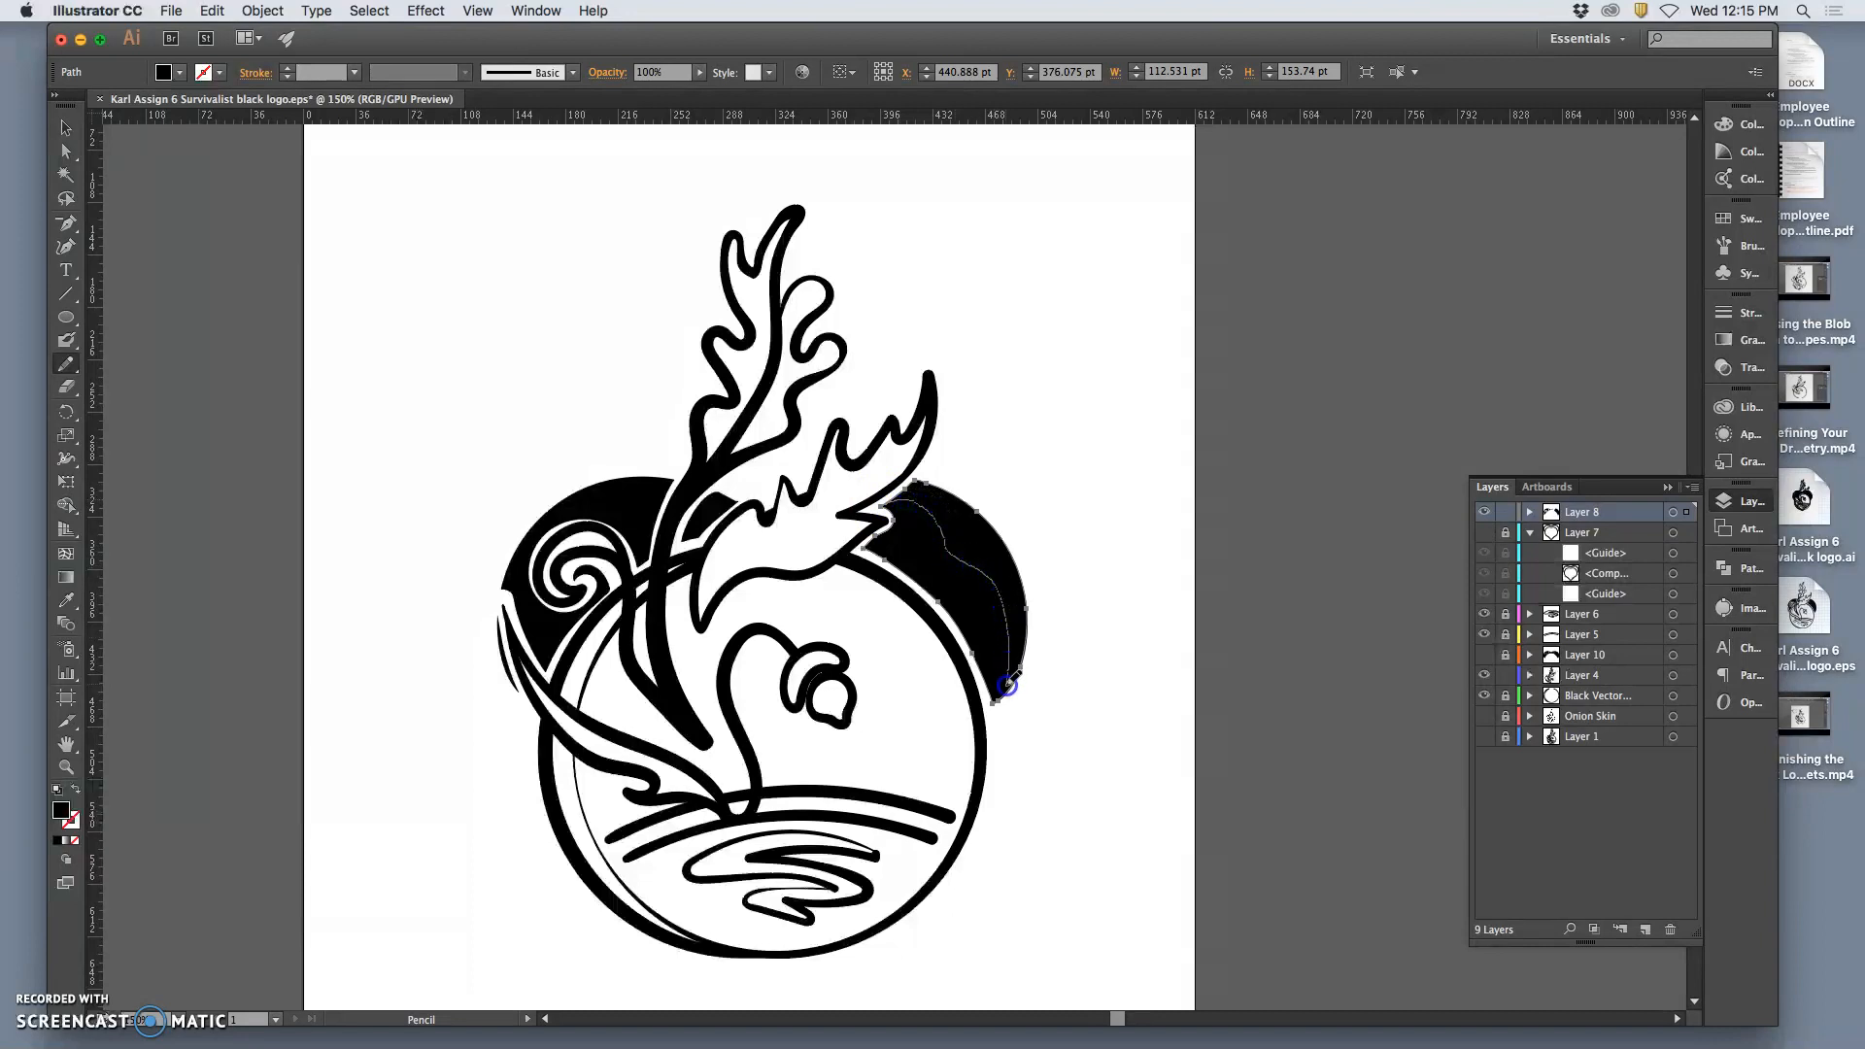
{"action": "left_click_drag", "start_coordinate": [998, 702], "coordinate": [999, 699]}
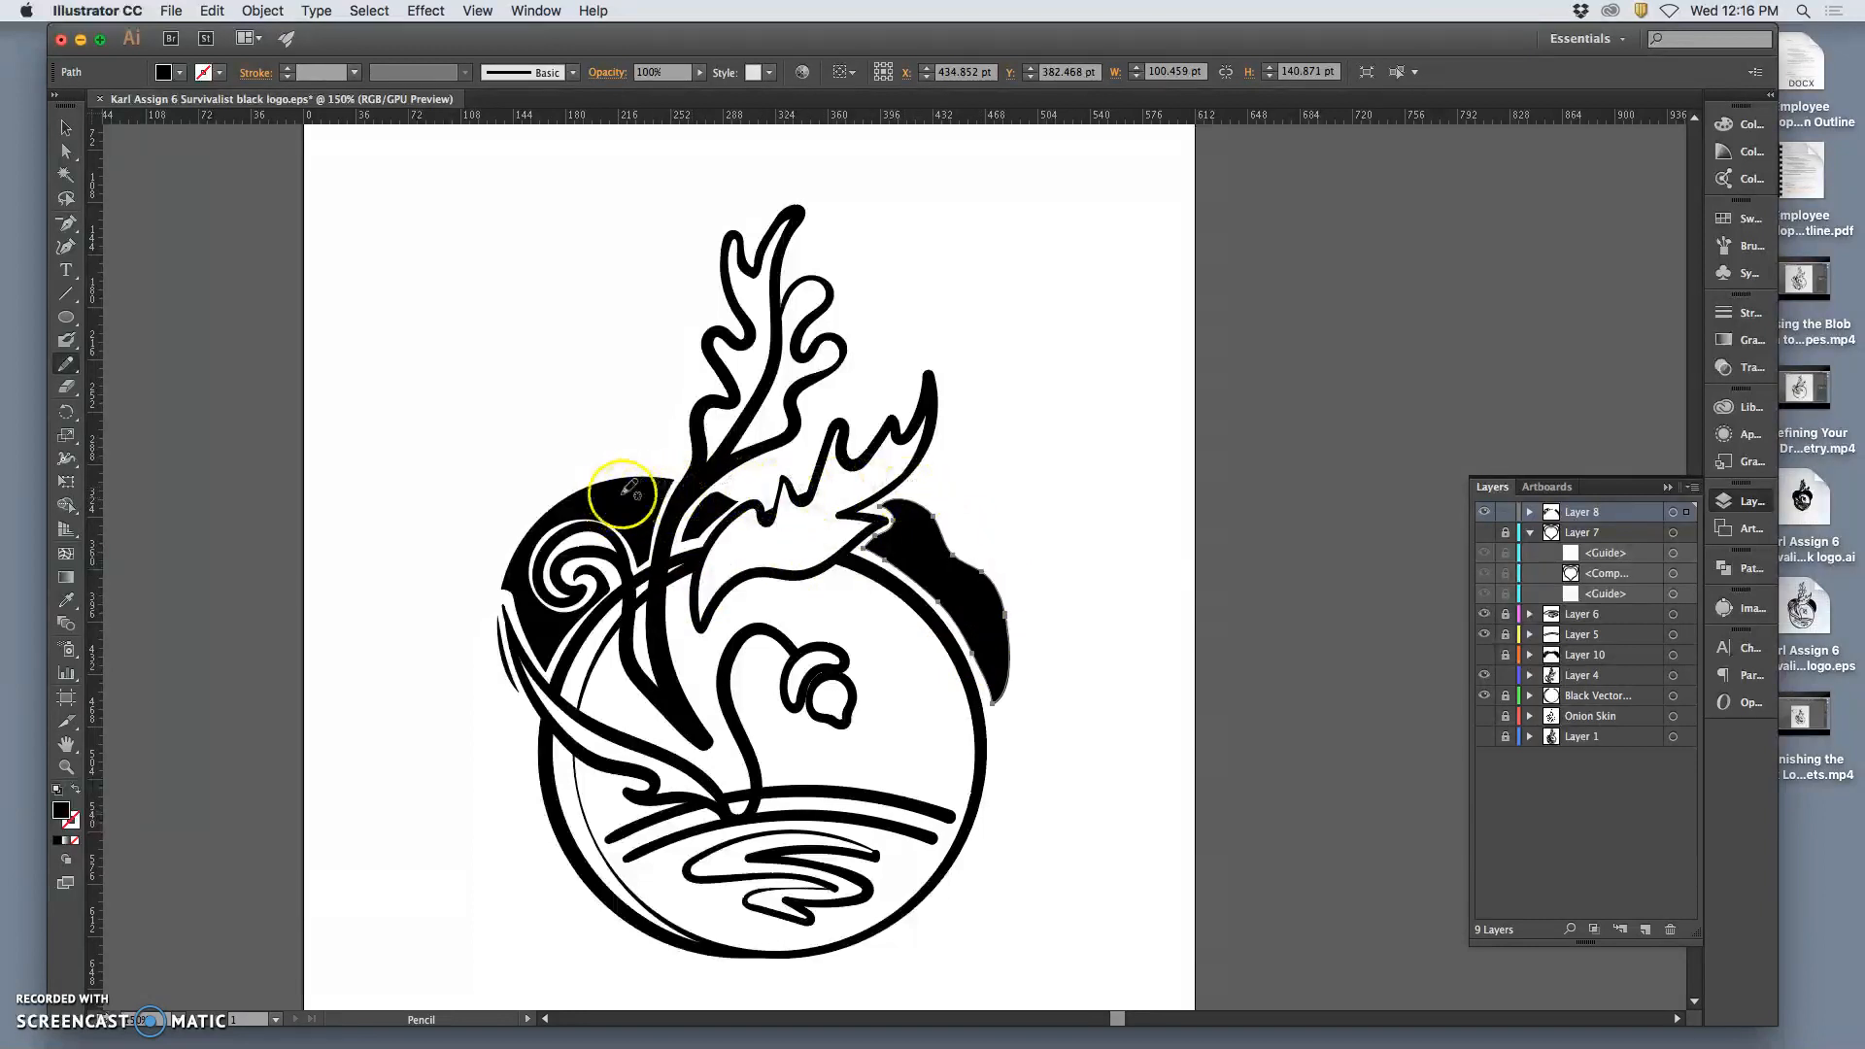
{"action": "left_click", "coordinate": [641, 506], "text": "super"}
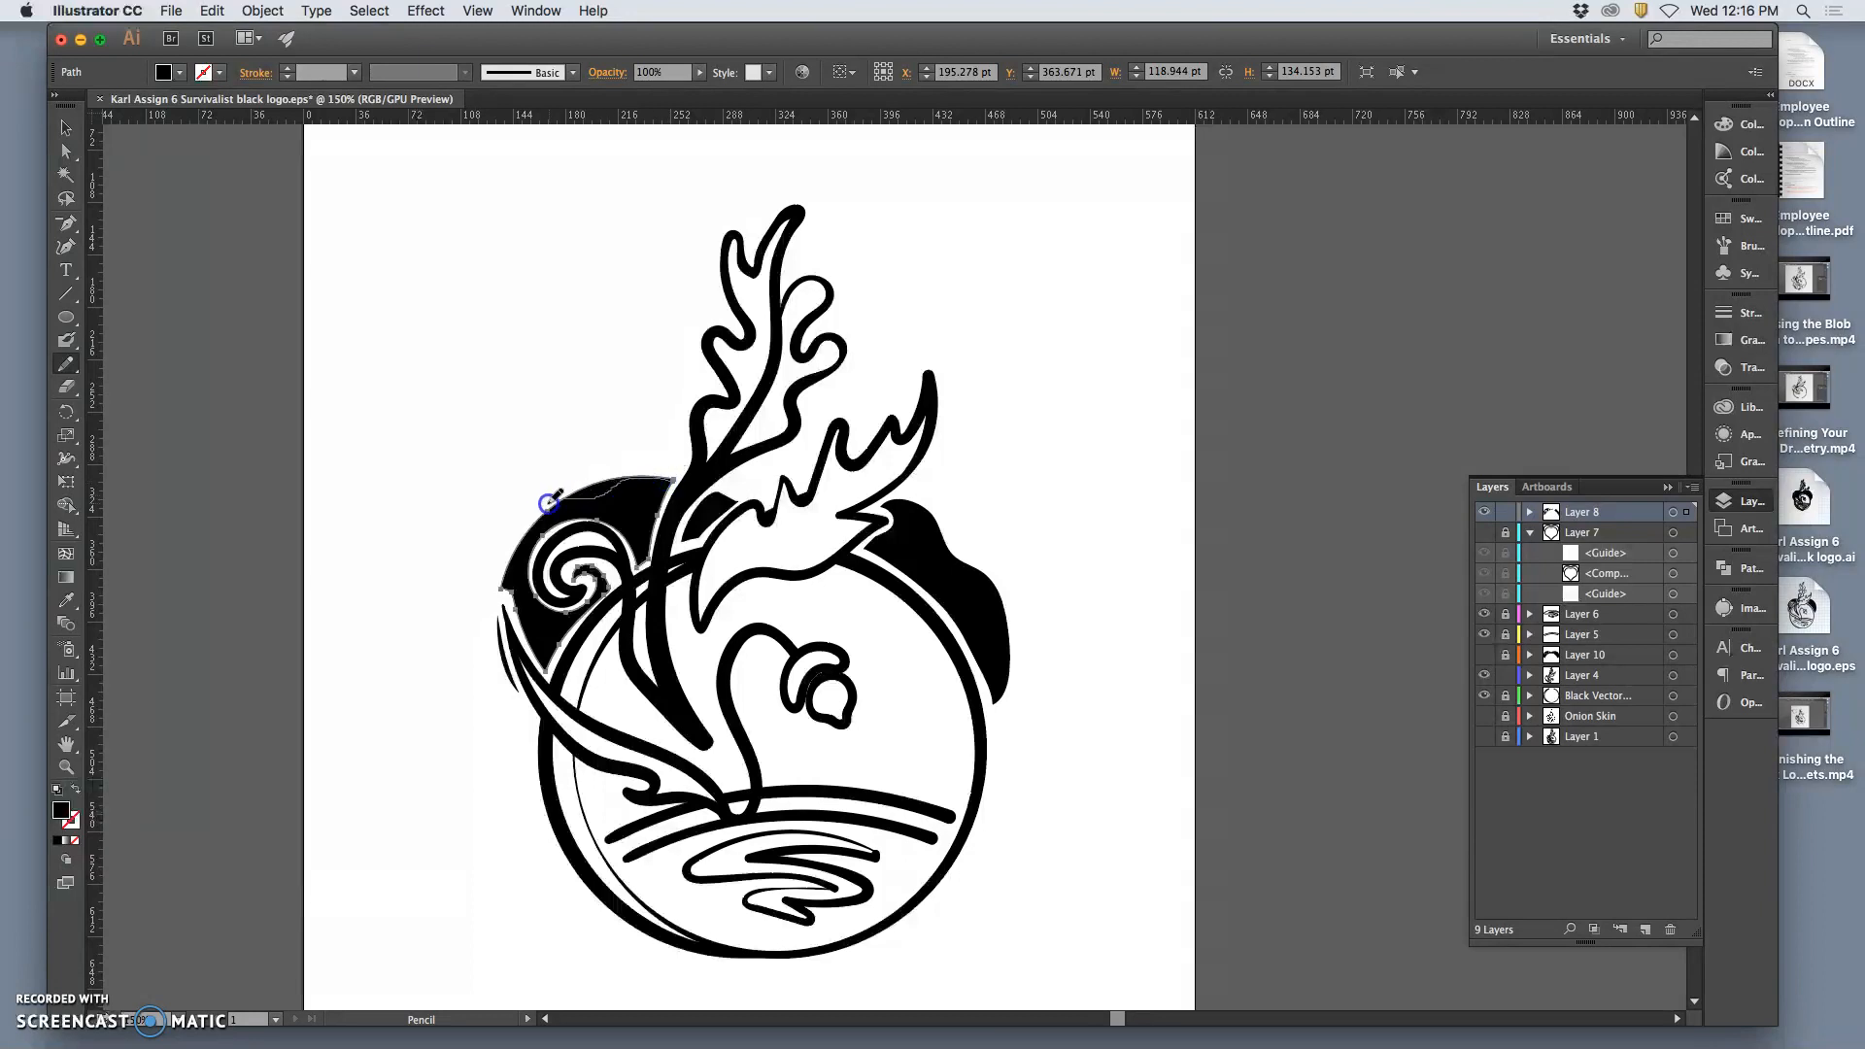
{"action": "left_click_drag", "start_coordinate": [517, 571], "coordinate": [521, 612]}
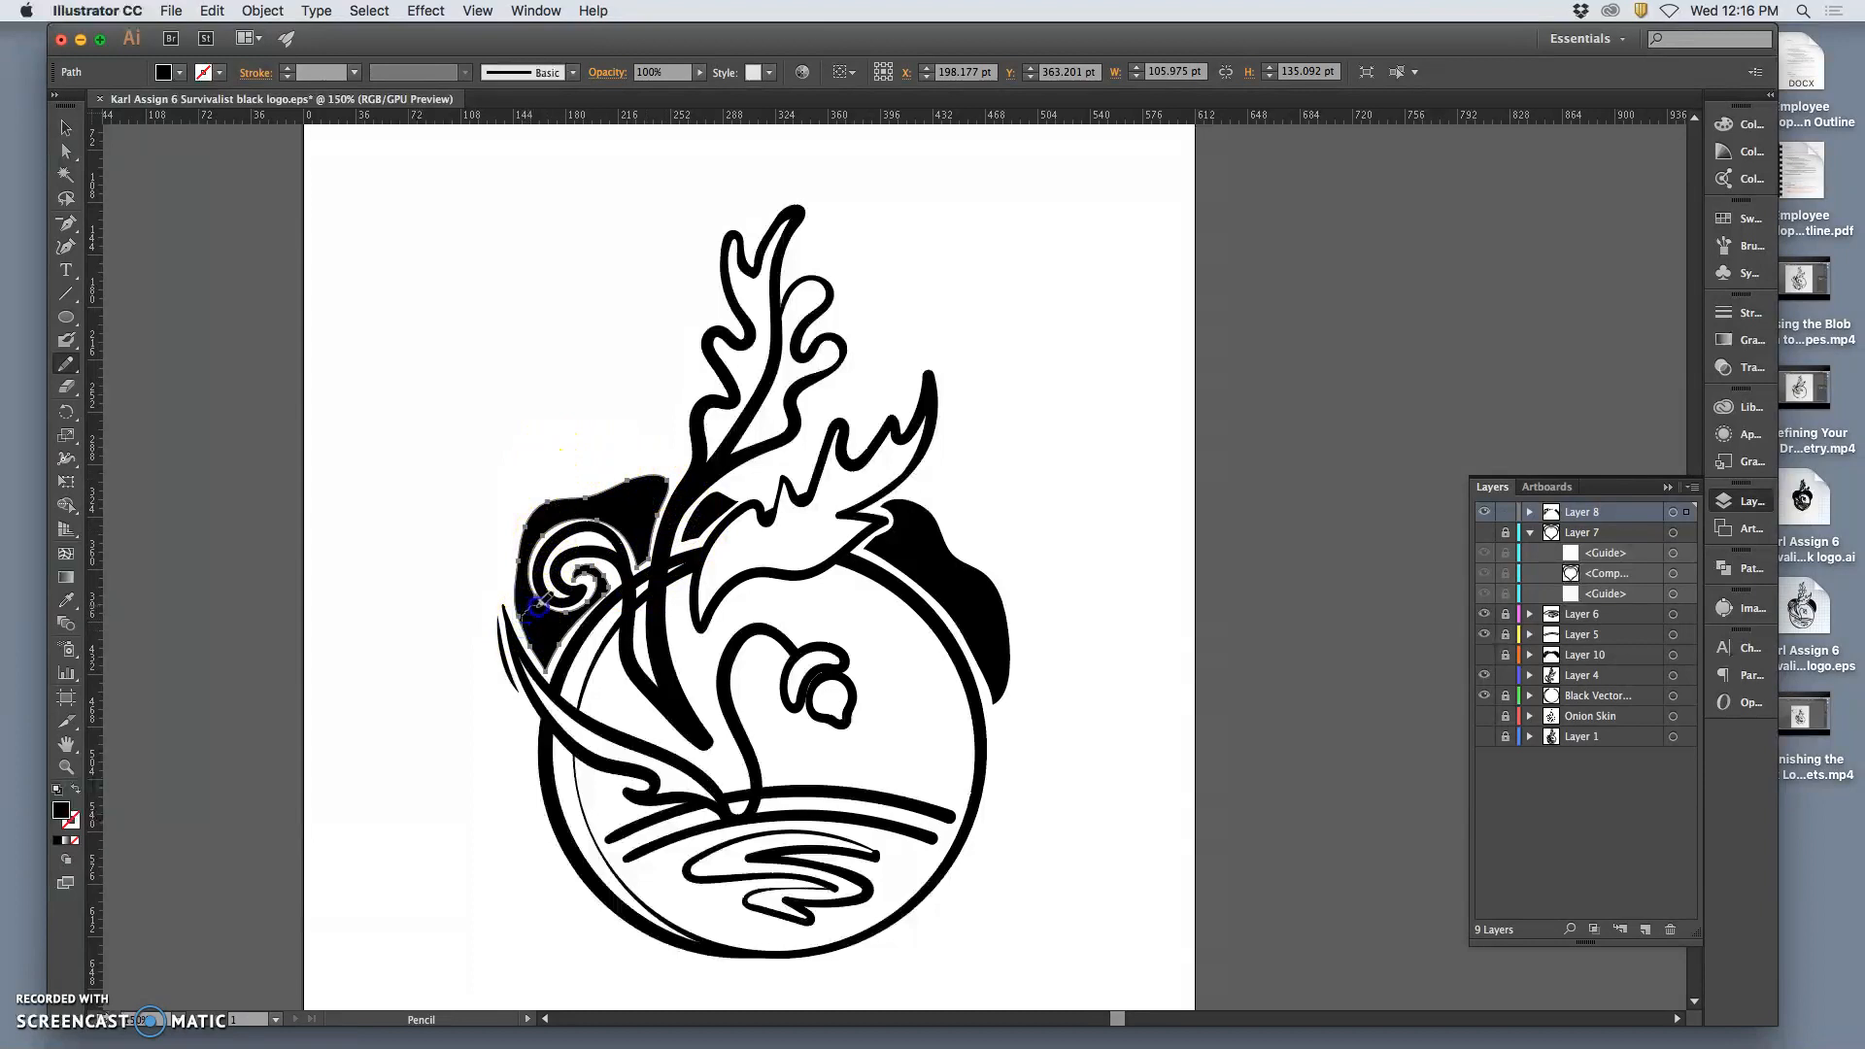
{"action": "left_click_drag", "start_coordinate": [561, 610], "coordinate": [573, 606]}
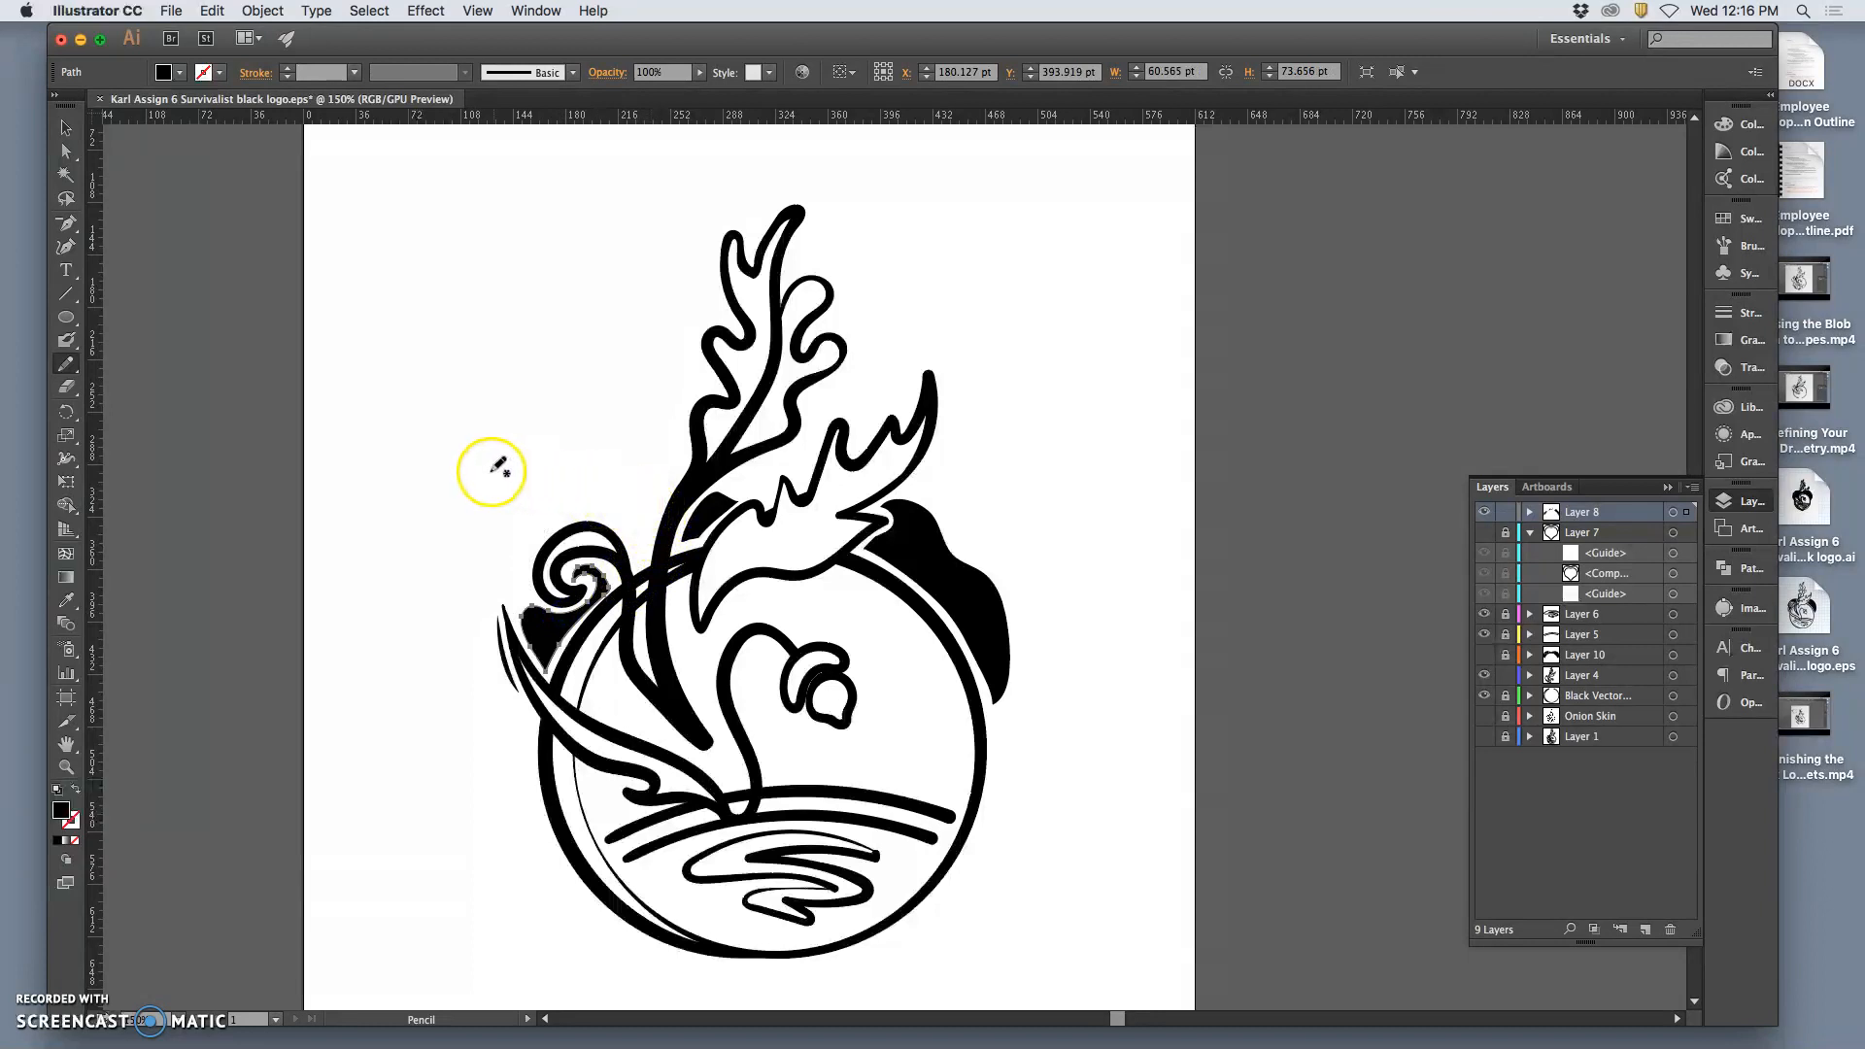
Undo the two Pencil edits on the left black shape, redo both, and deselect the artwork
{"action": "key", "text": "super"}
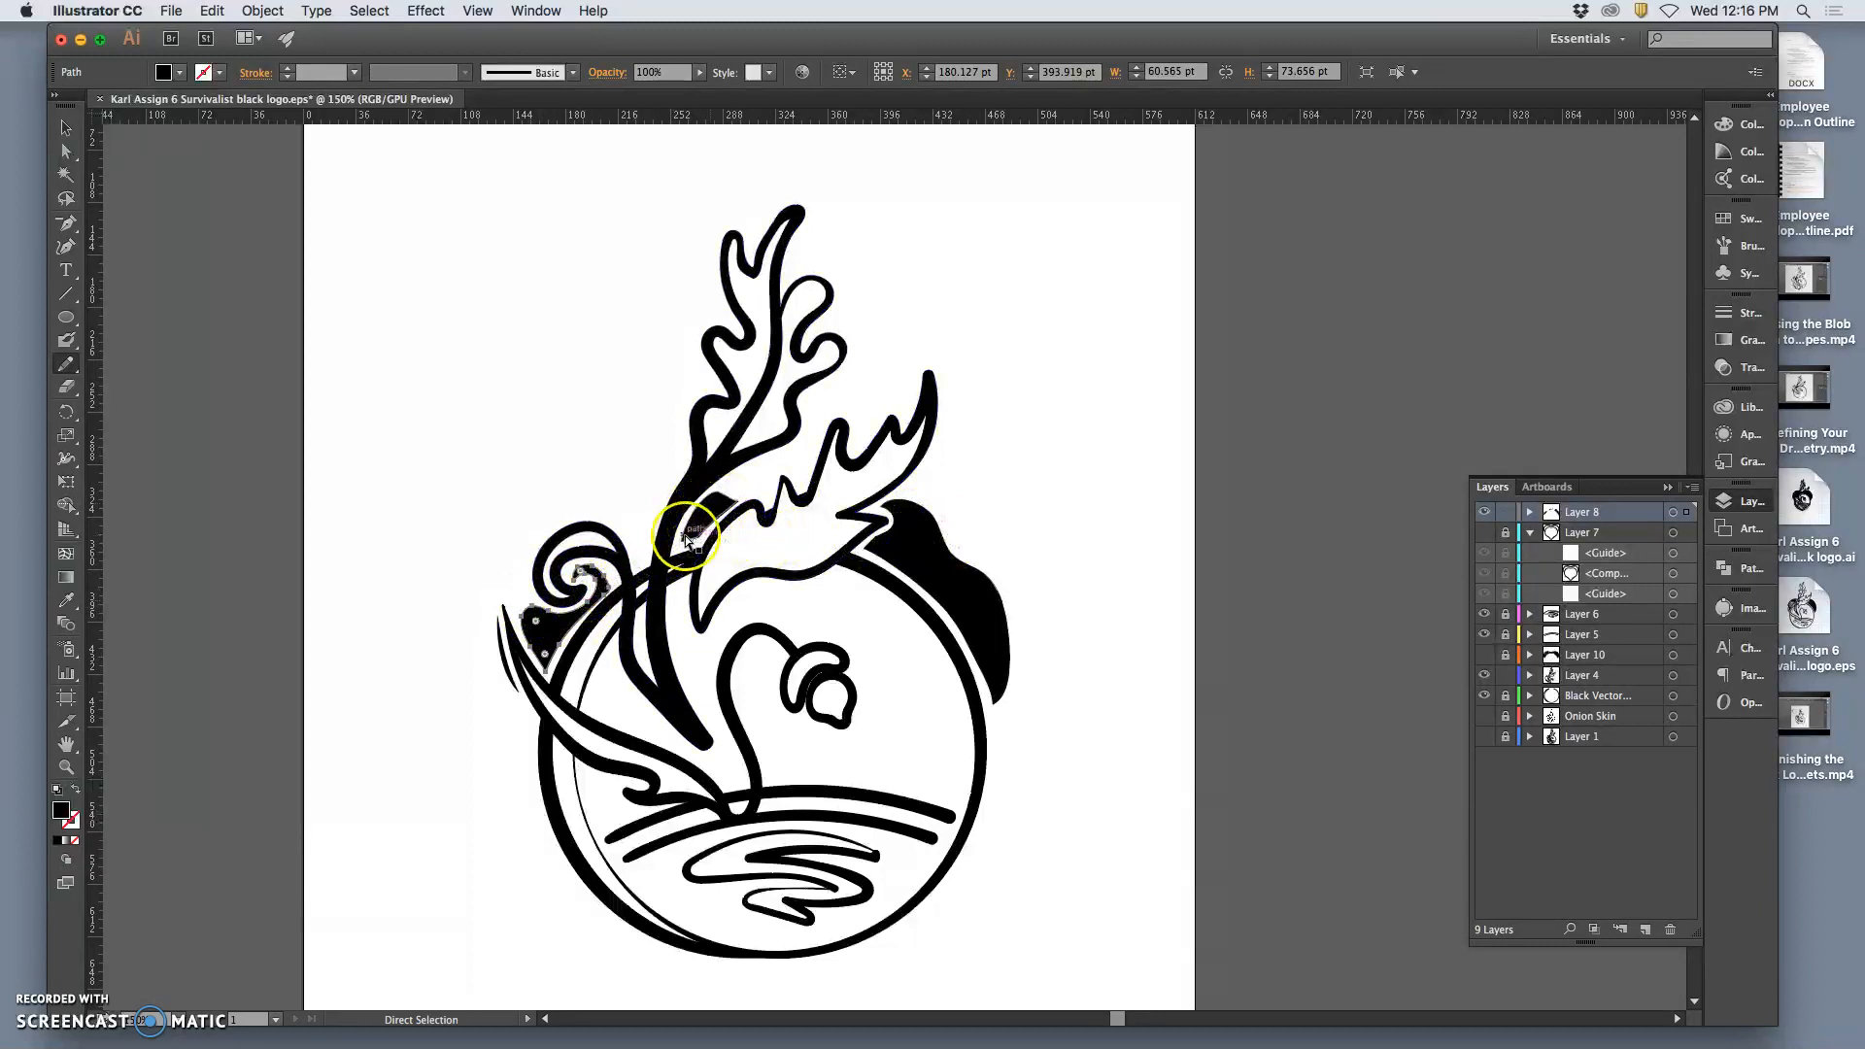
{"action": "key", "text": "super+z"}
{"action": "key", "text": "super+z"}
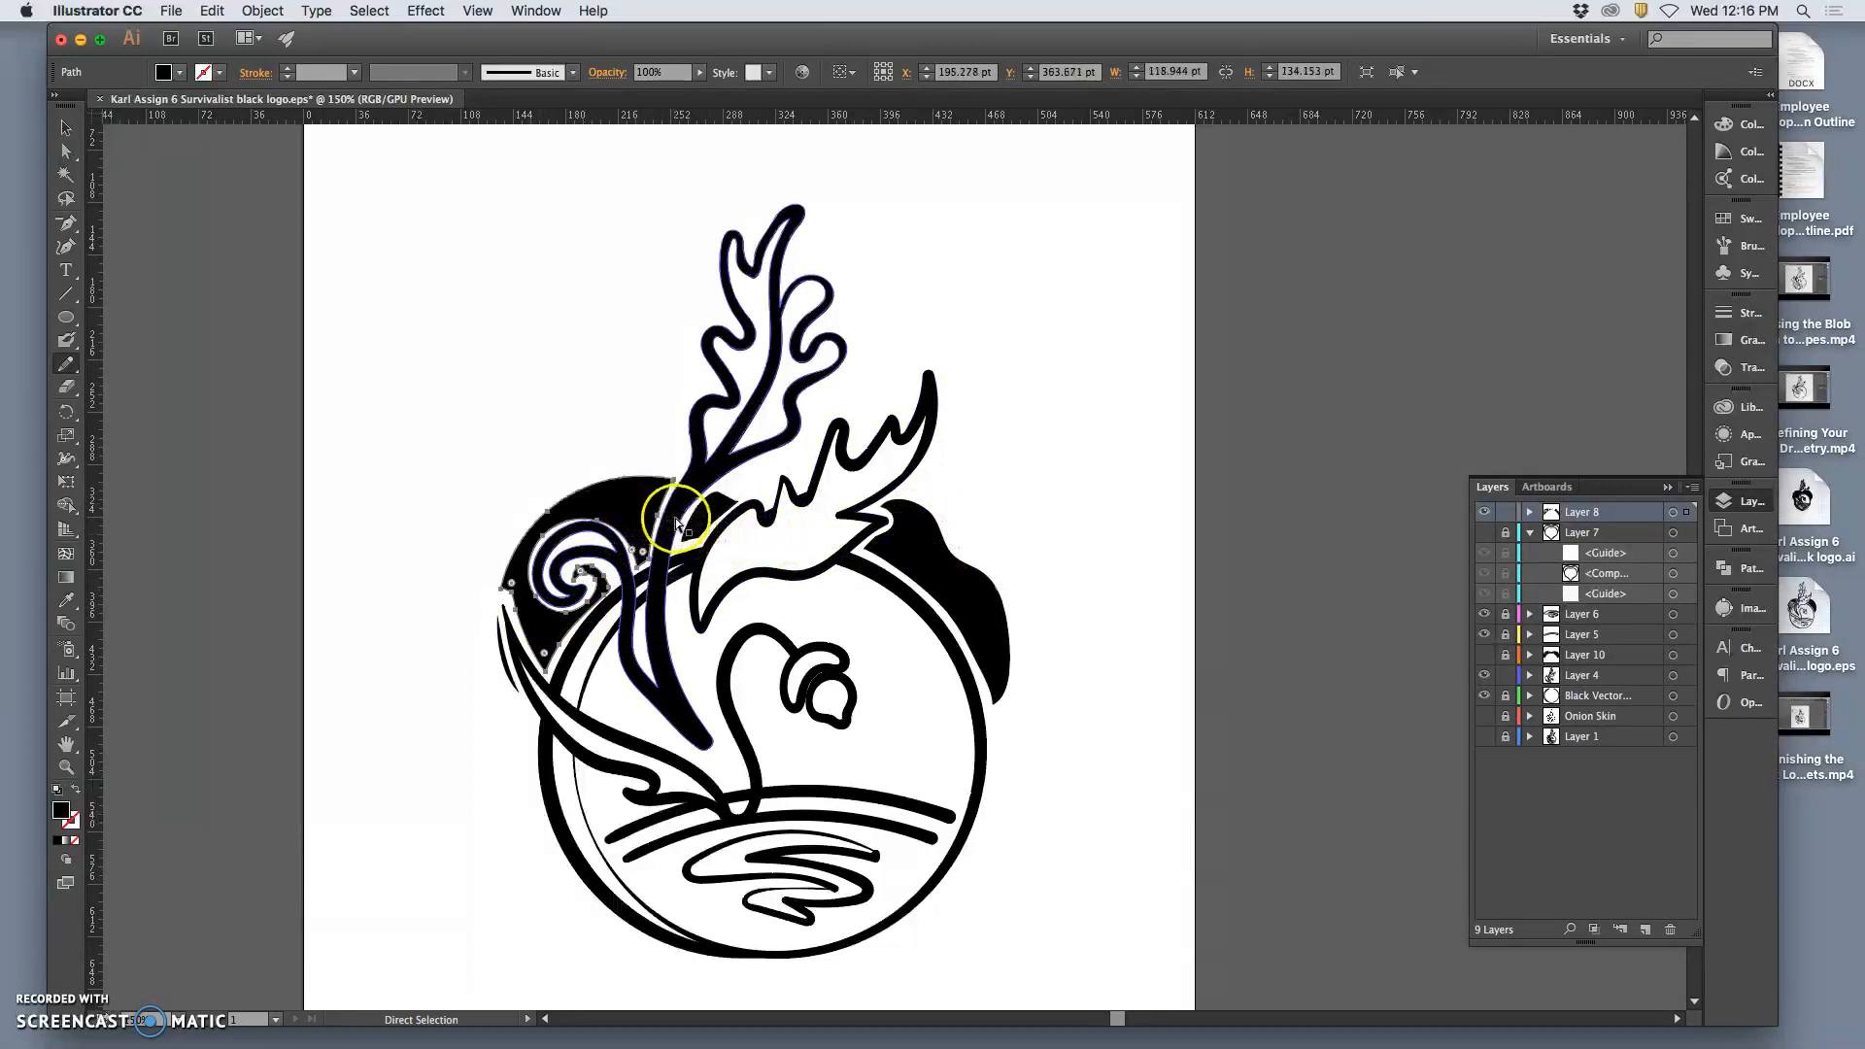
{"action": "key", "text": "super+z"}
{"action": "left_click", "coordinate": [212, 11]}
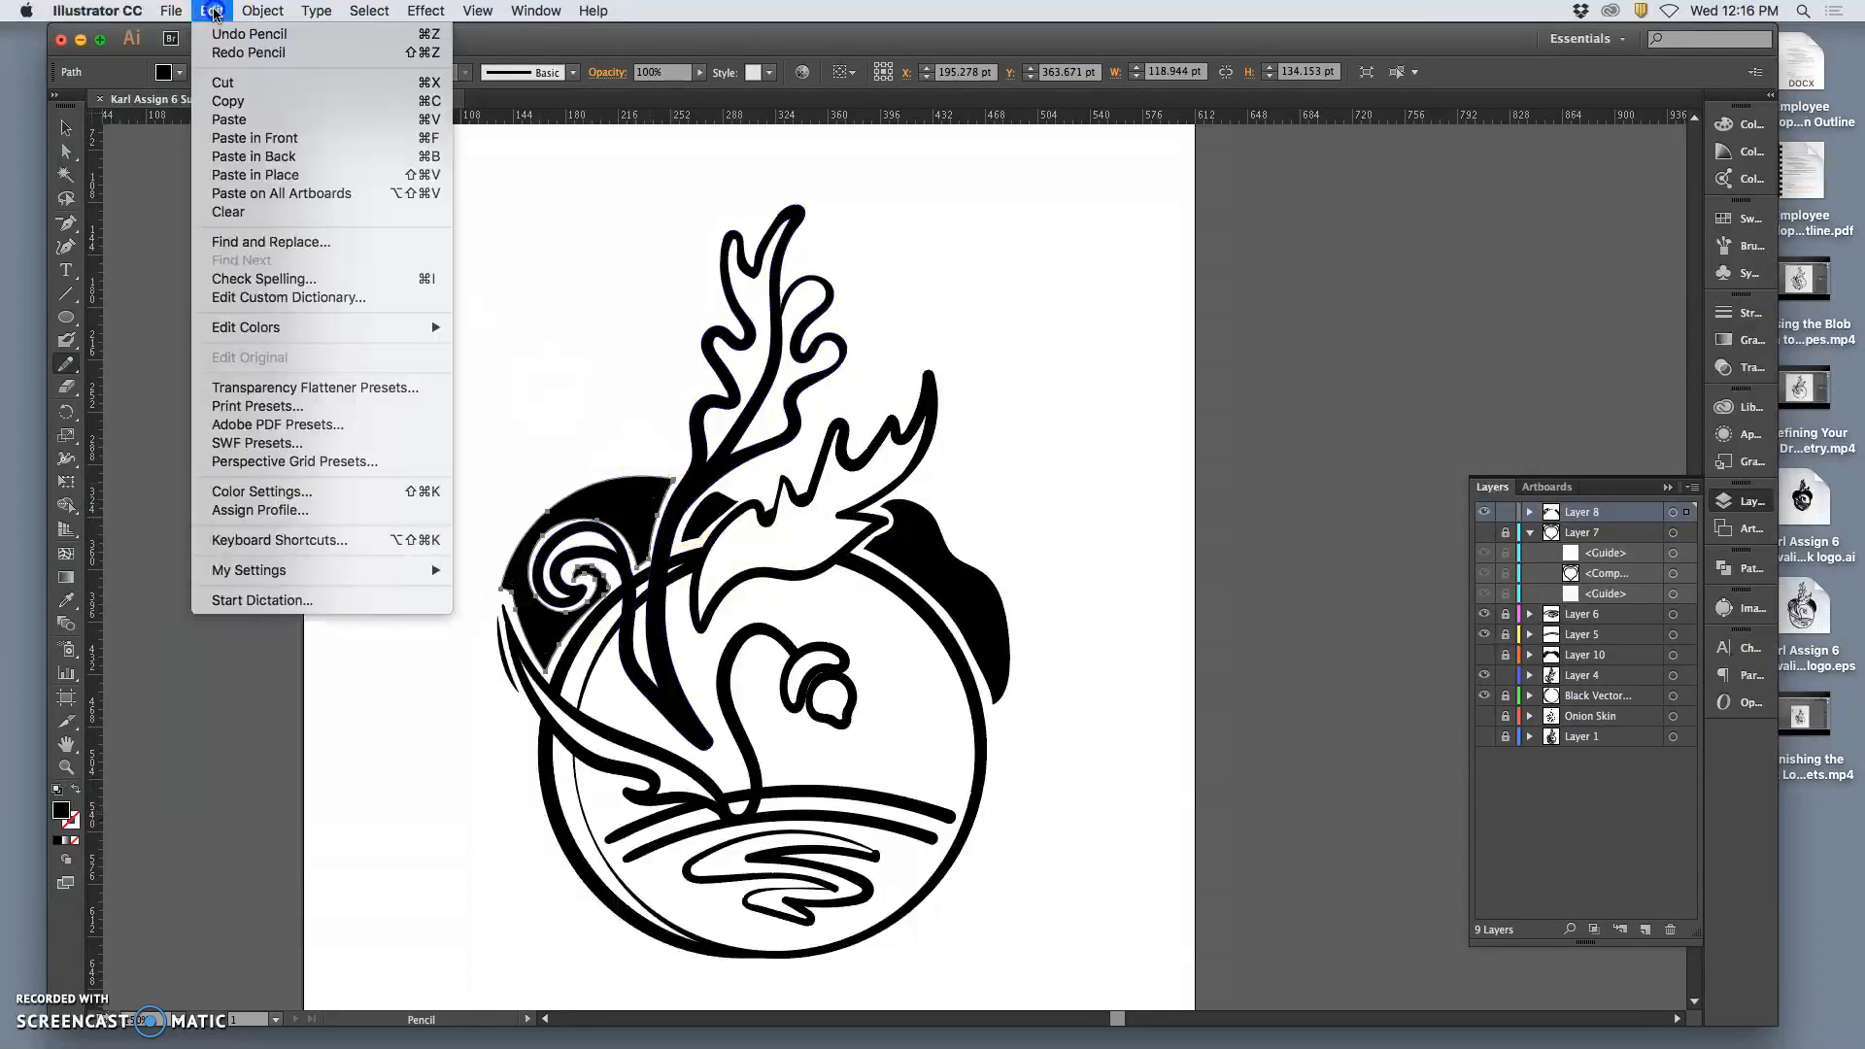
{"action": "left_click", "coordinate": [227, 53]}
{"action": "left_click", "coordinate": [211, 11]}
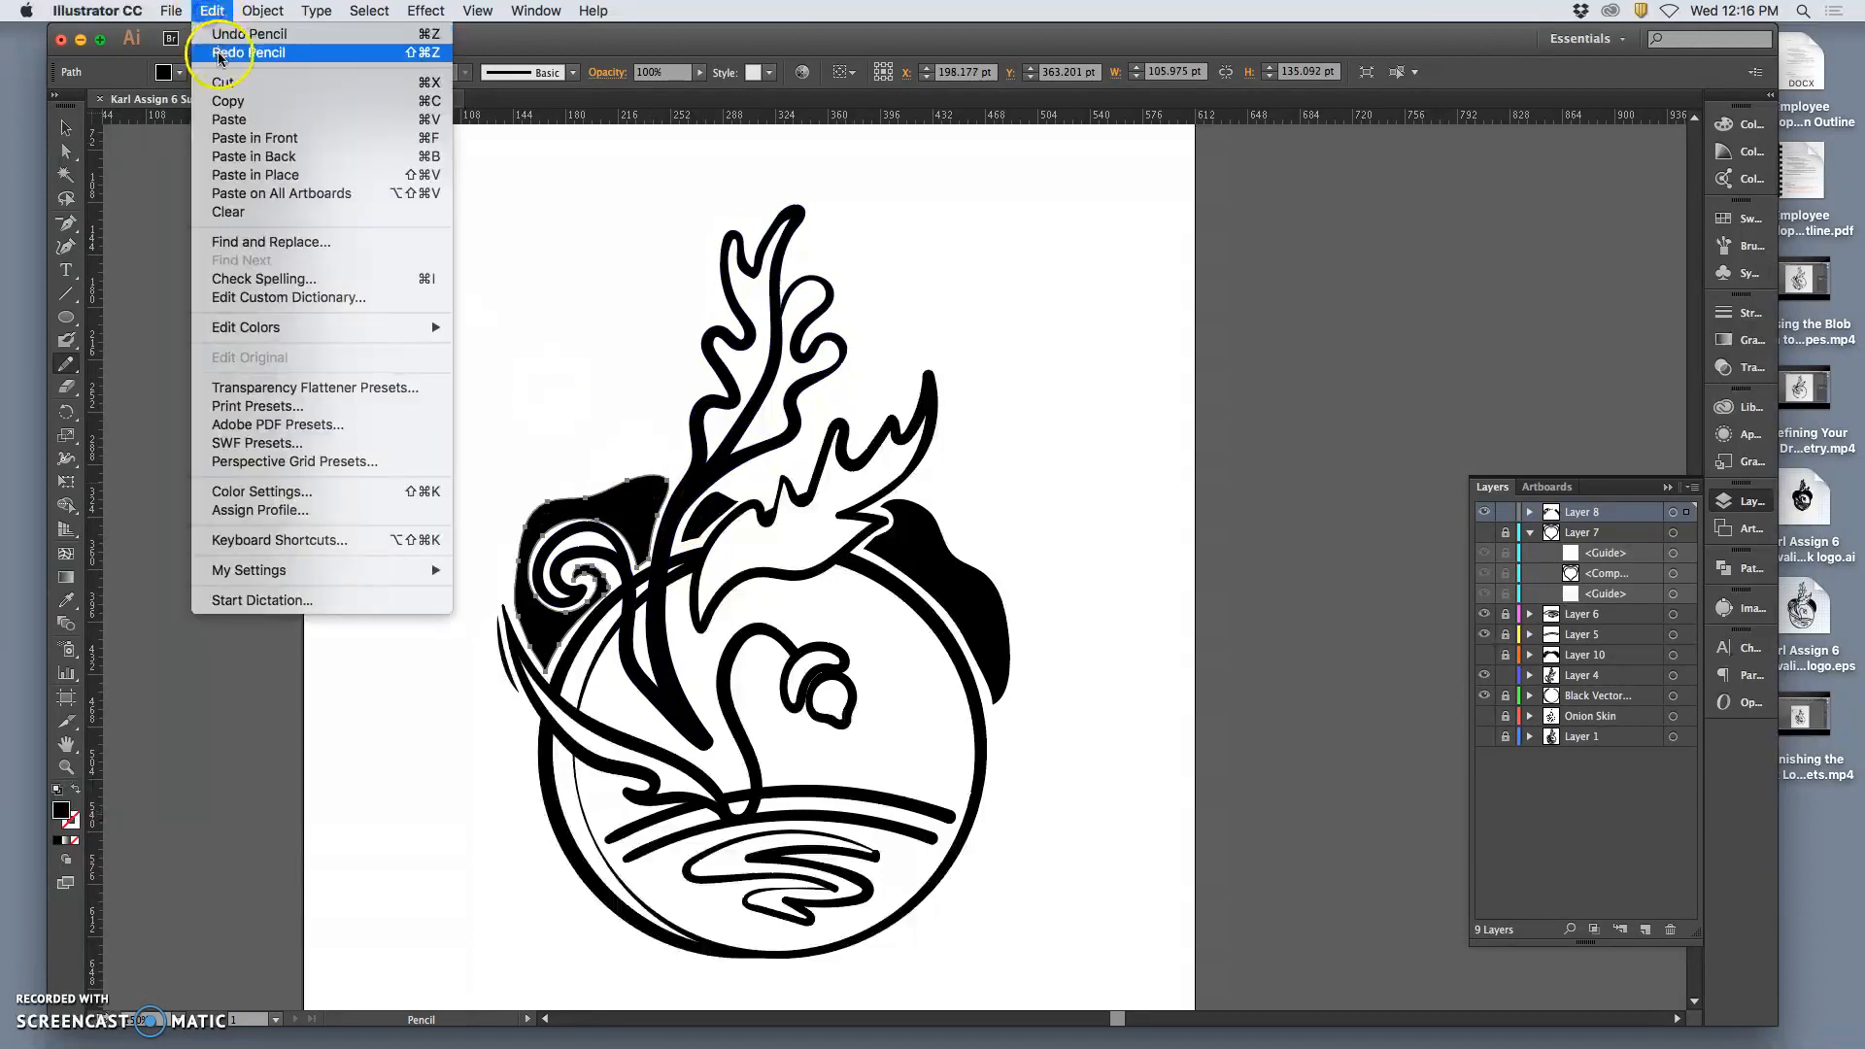
{"action": "left_click", "coordinate": [224, 53]}
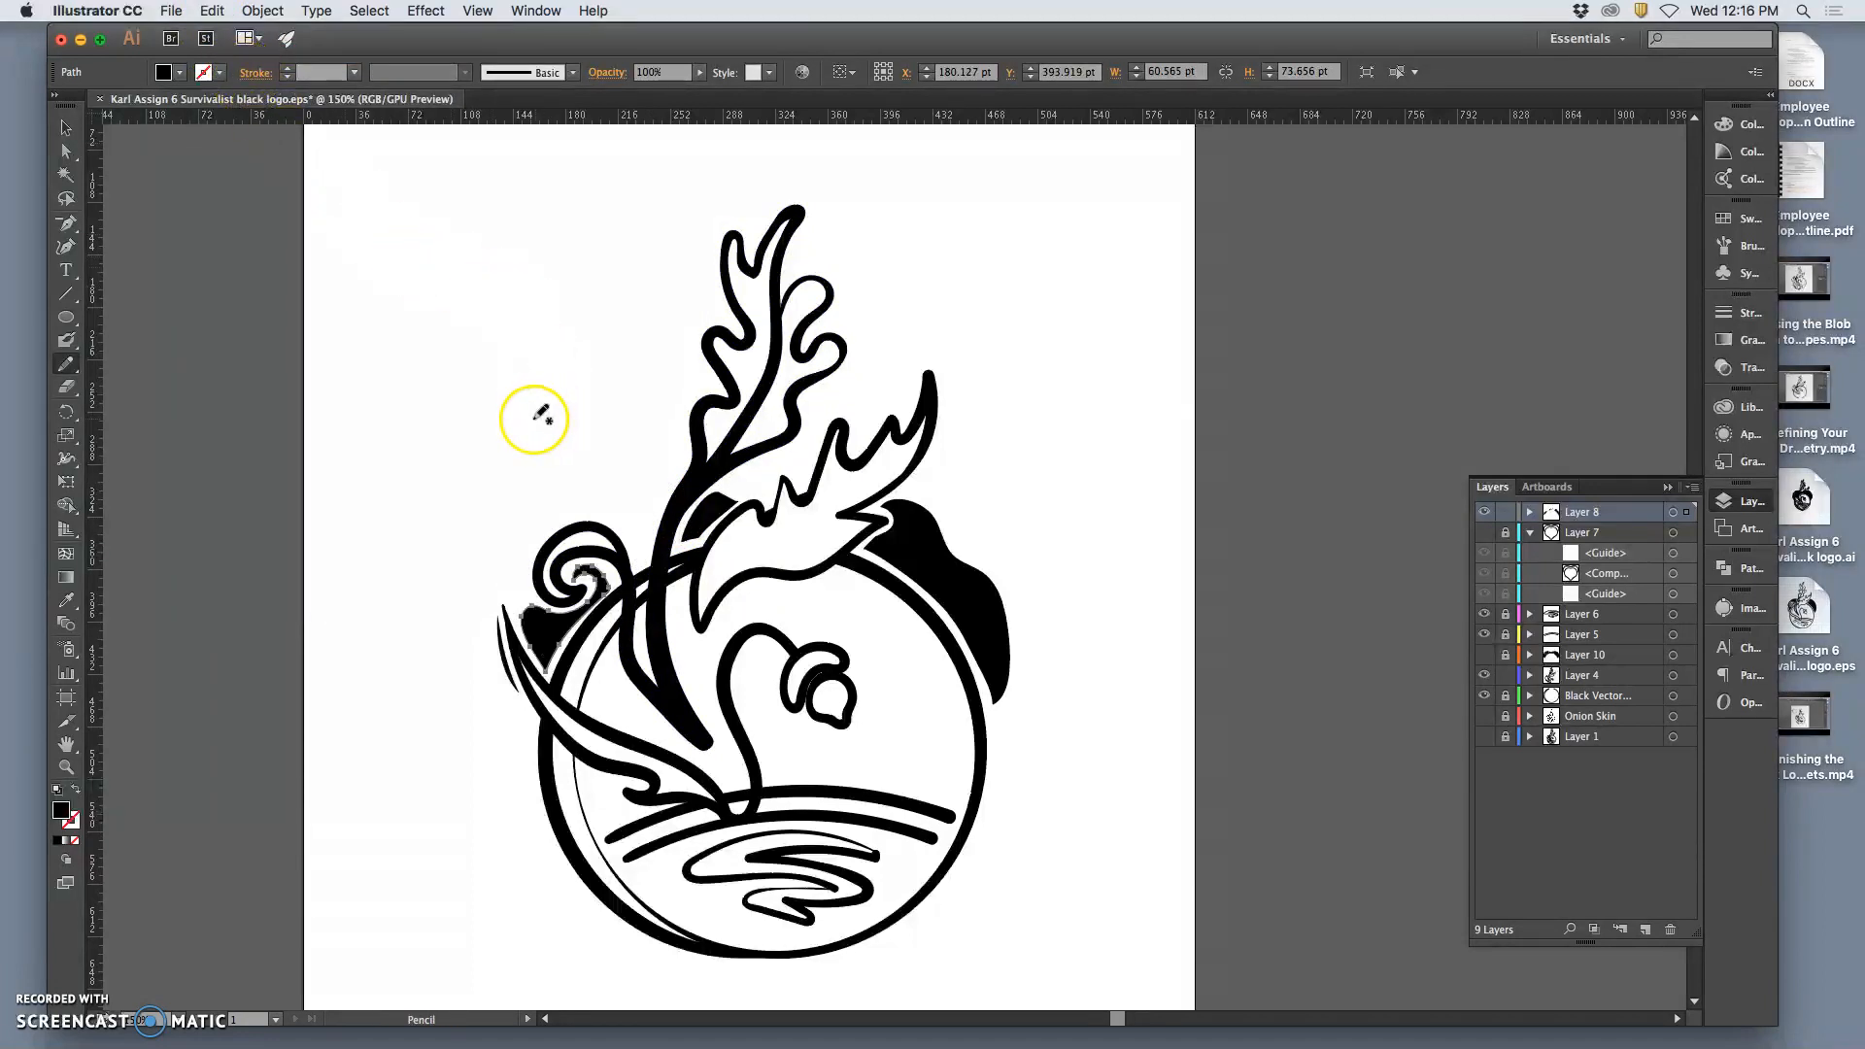
{"action": "left_click", "coordinate": [65, 151]}
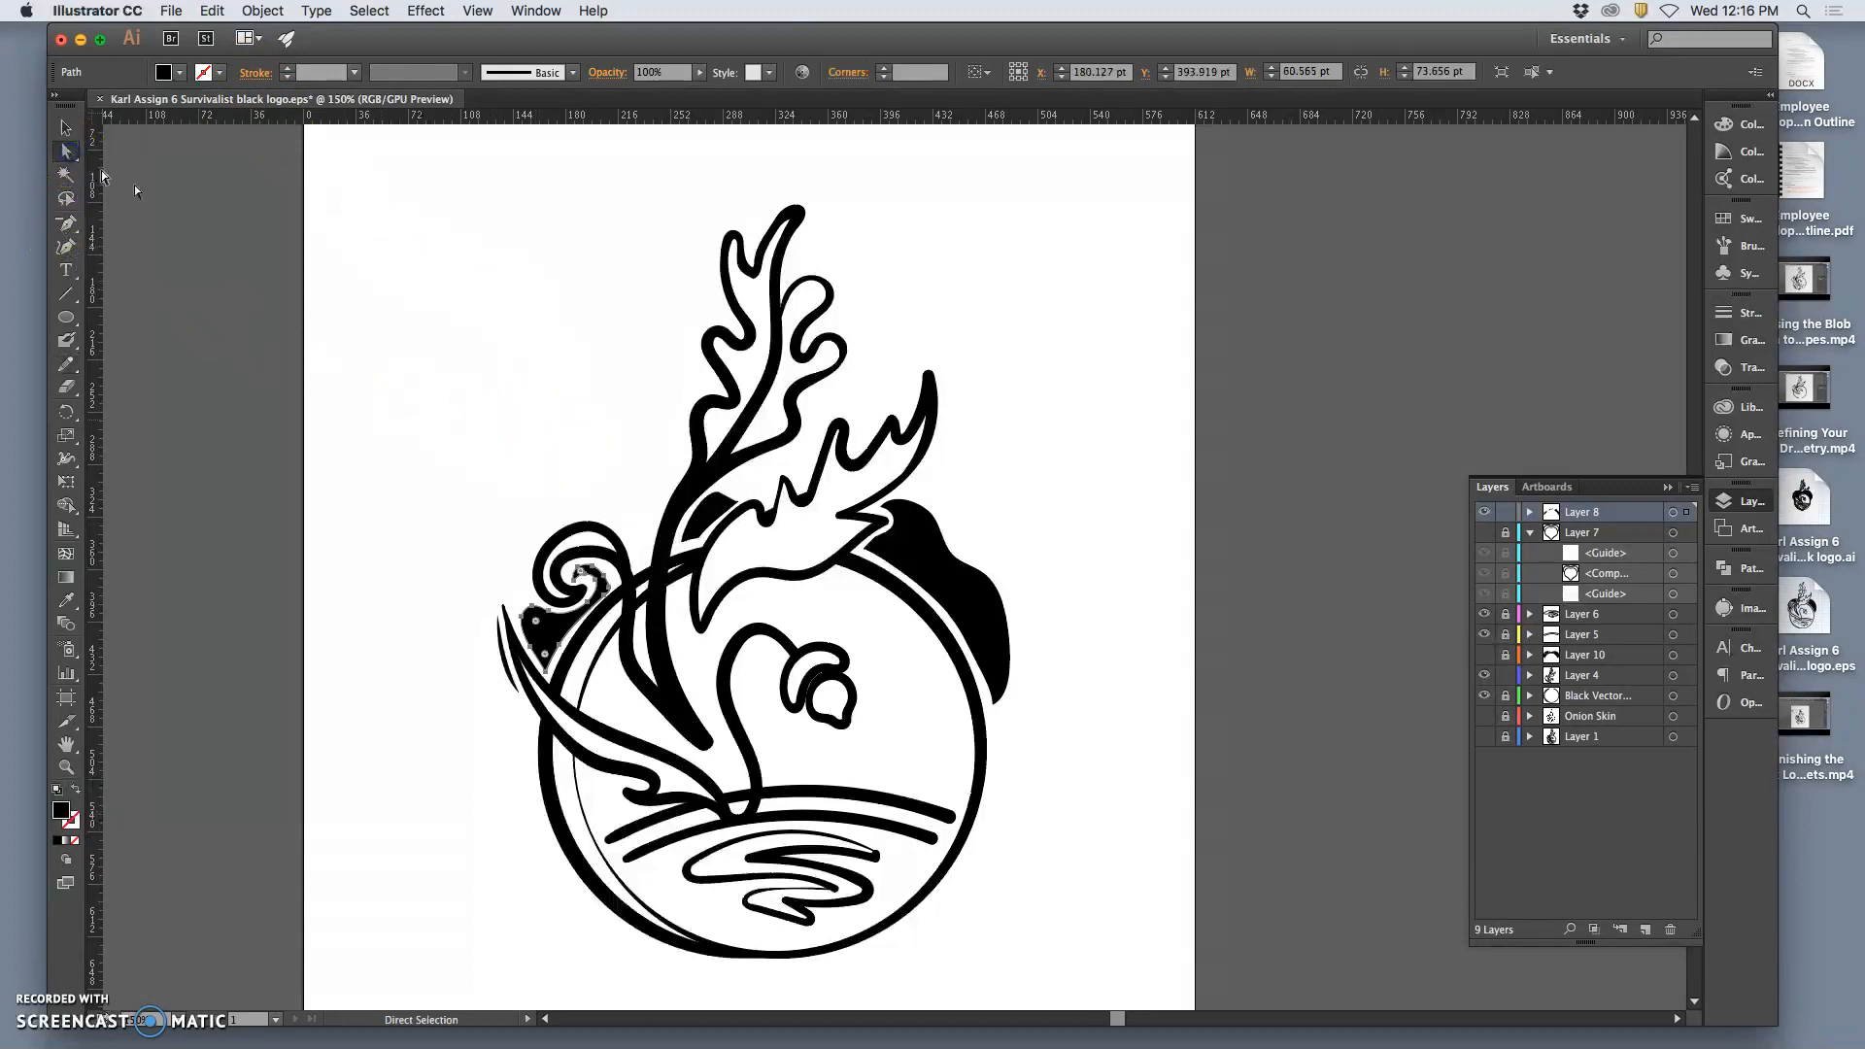
{"action": "left_click", "coordinate": [404, 279]}
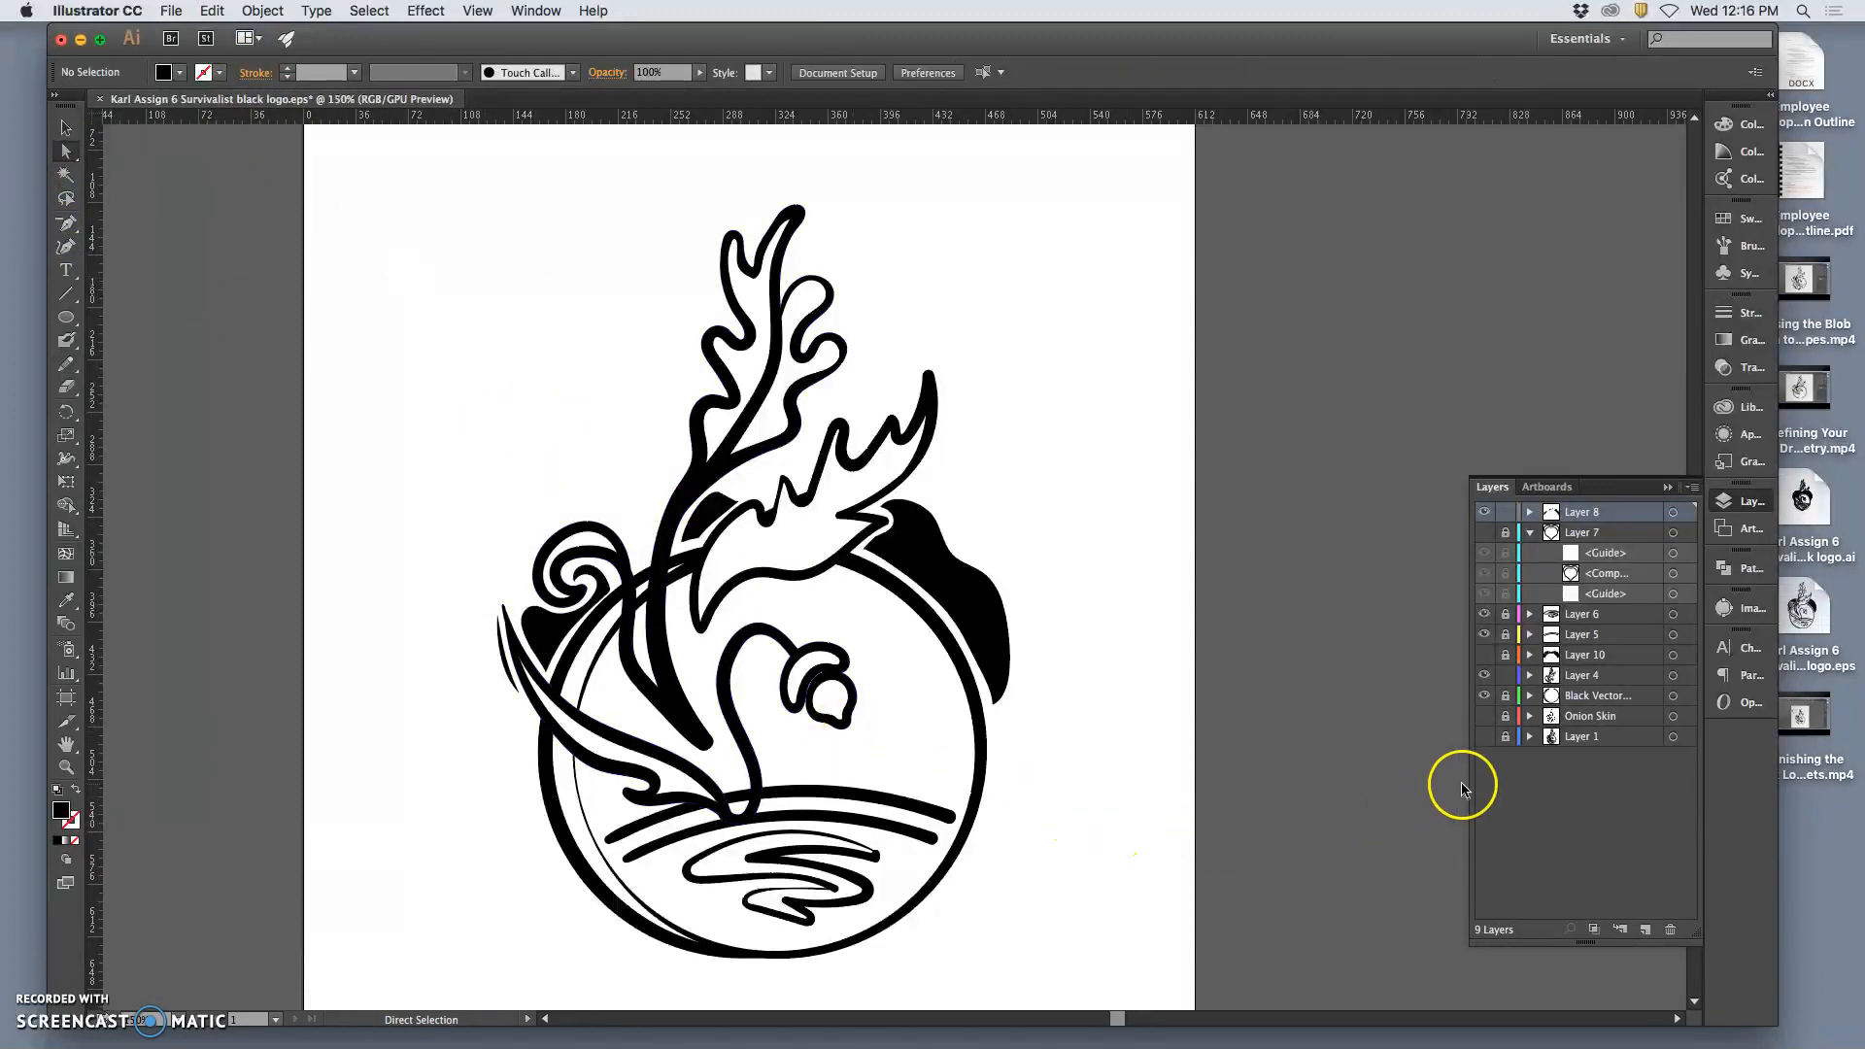
Toggle Layer 10's visibility repeatedly to compare its shape with the edited artwork, leaving the layer hidden
{"action": "left_click", "coordinate": [1486, 655]}
{"action": "left_click", "coordinate": [1485, 656]}
{"action": "left_click", "coordinate": [1485, 656]}
{"action": "left_click", "coordinate": [1485, 656]}
{"action": "left_click", "coordinate": [1485, 656]}
{"action": "left_click", "coordinate": [1485, 656]}
Select the thin sliver outside the lower left leaf and nudge its vertical position slightly
{"action": "left_click", "coordinate": [65, 151]}
{"action": "left_click", "coordinate": [65, 127]}
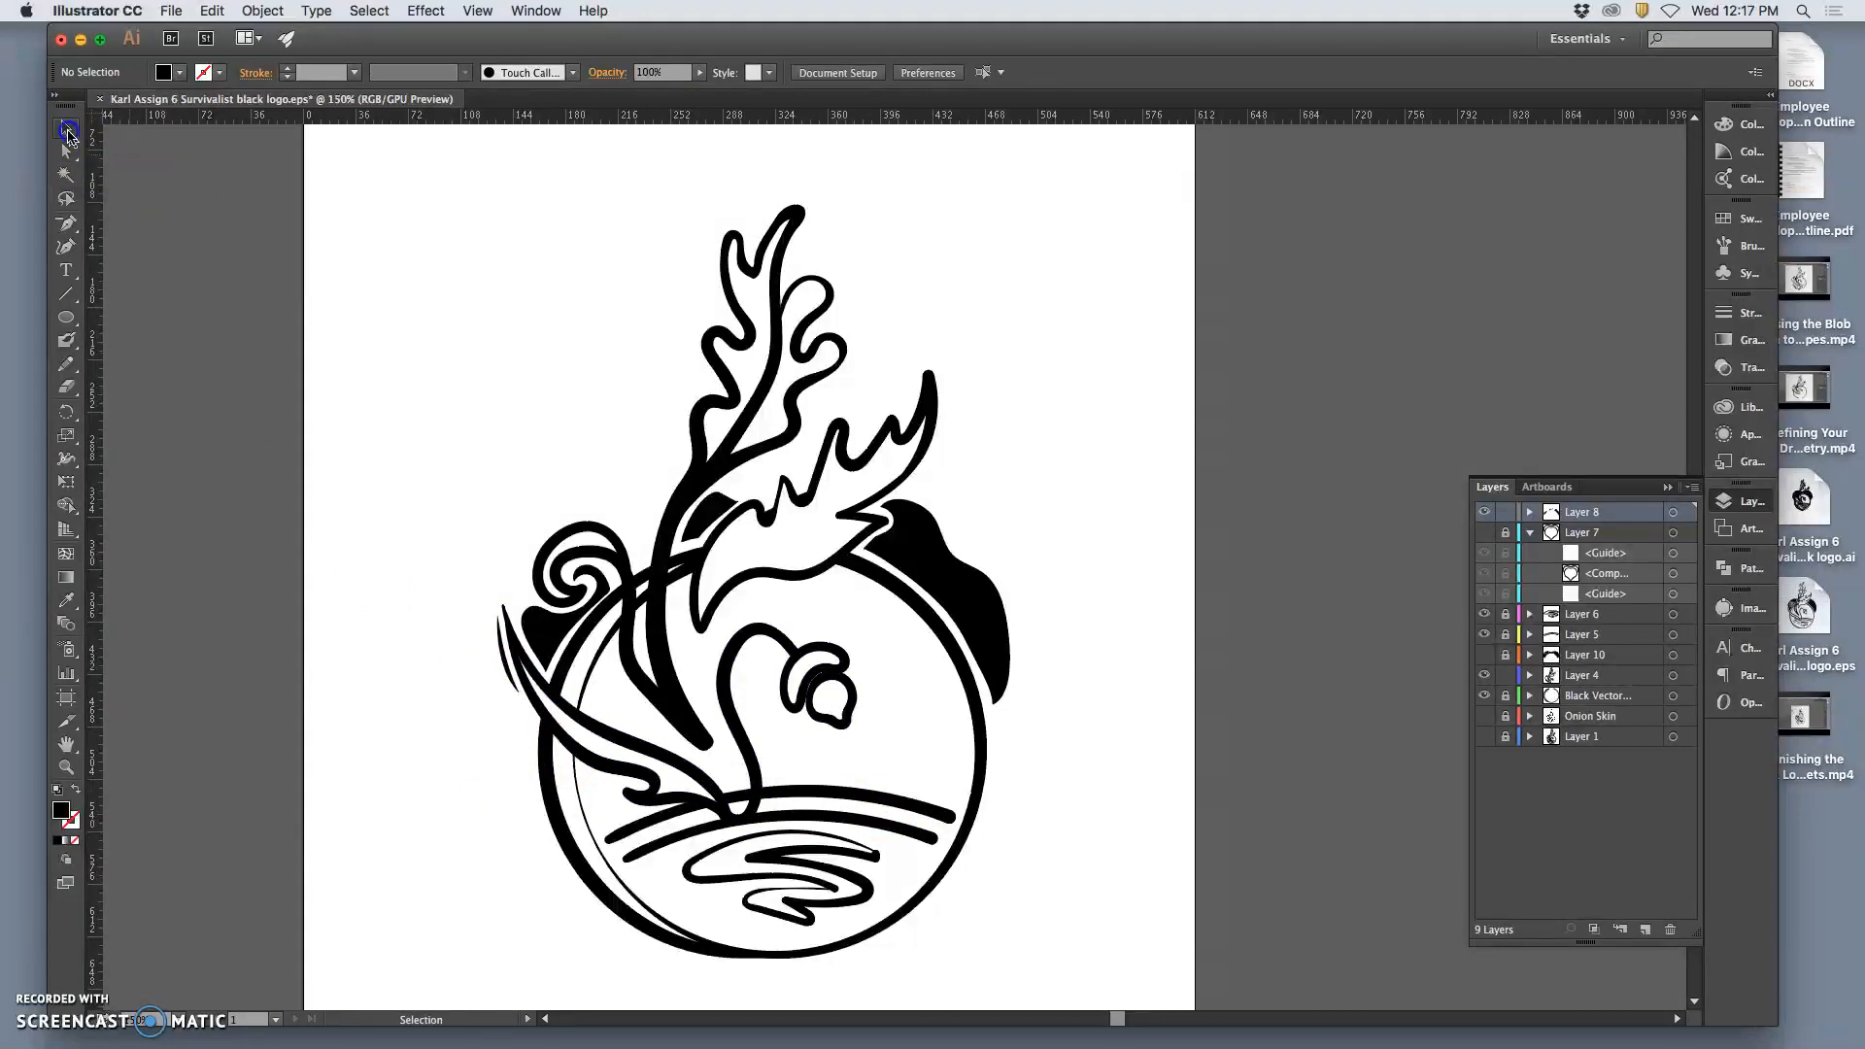
{"action": "left_click", "coordinate": [503, 665]}
{"action": "left_click", "coordinate": [640, 686]}
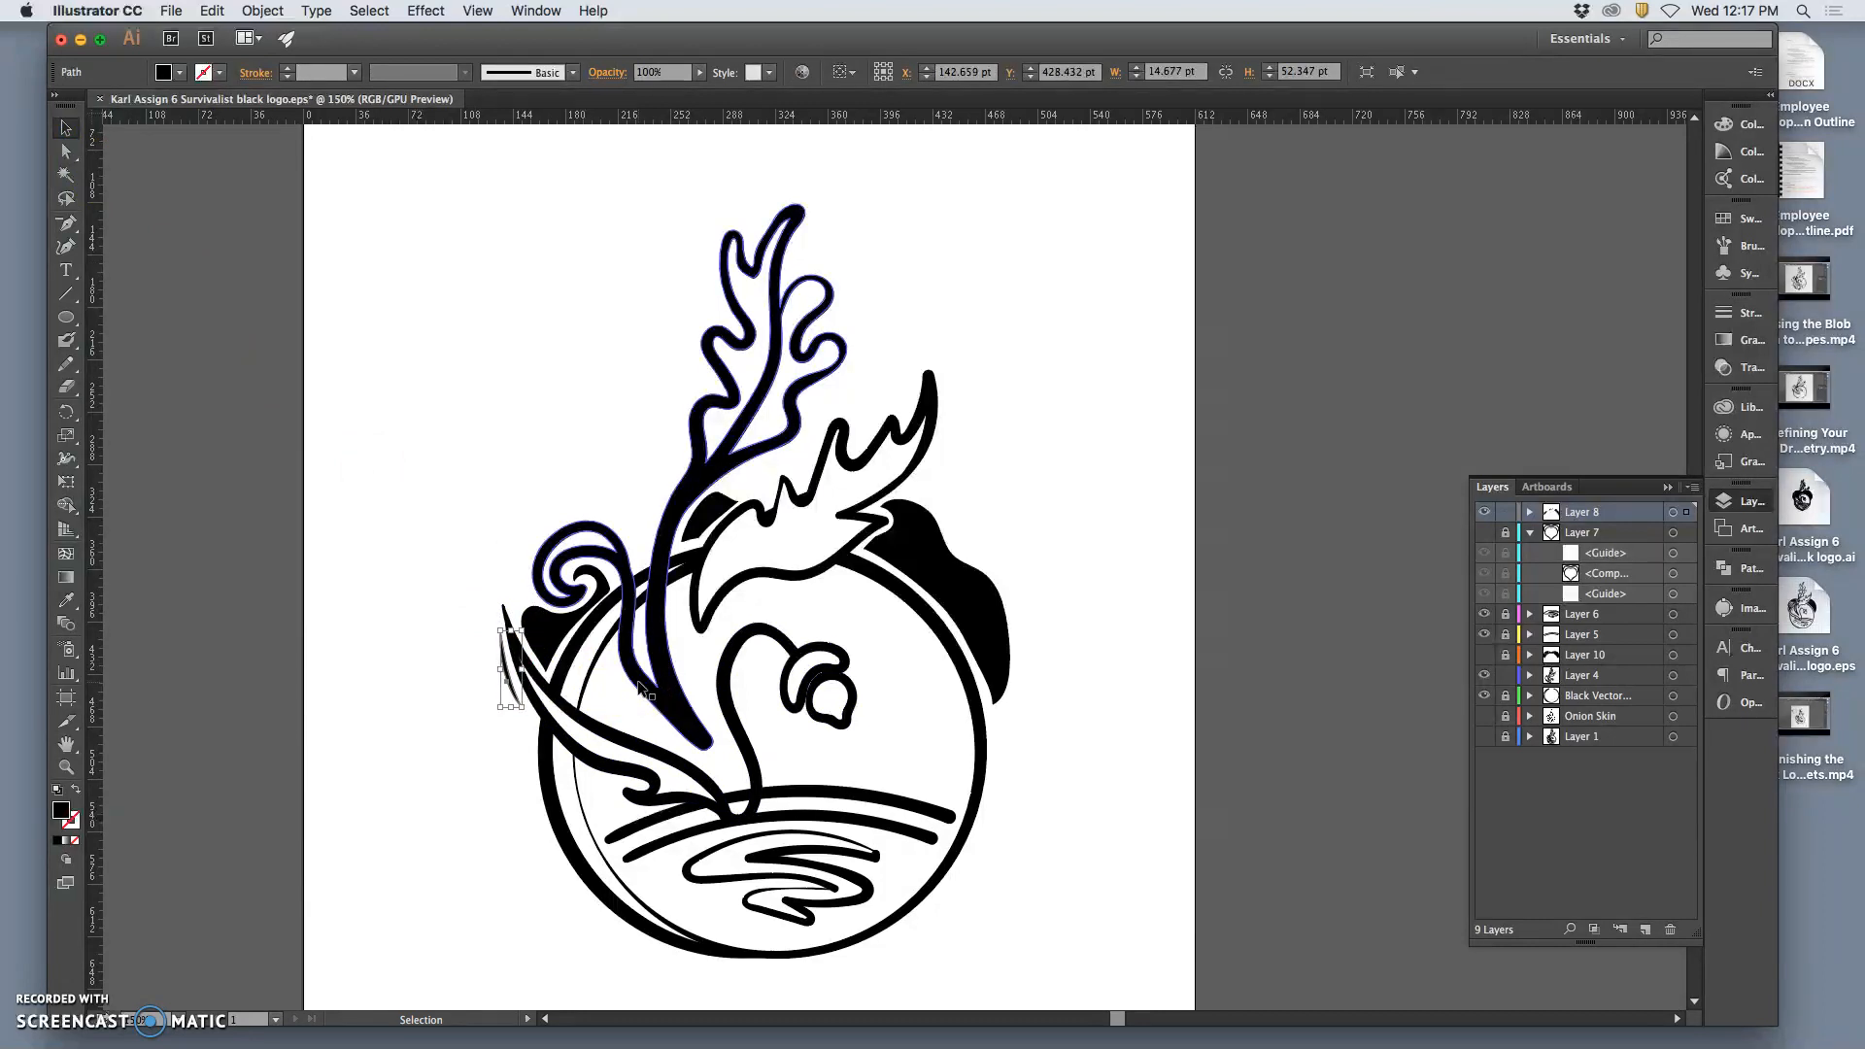
{"action": "left_click", "coordinate": [464, 581]}
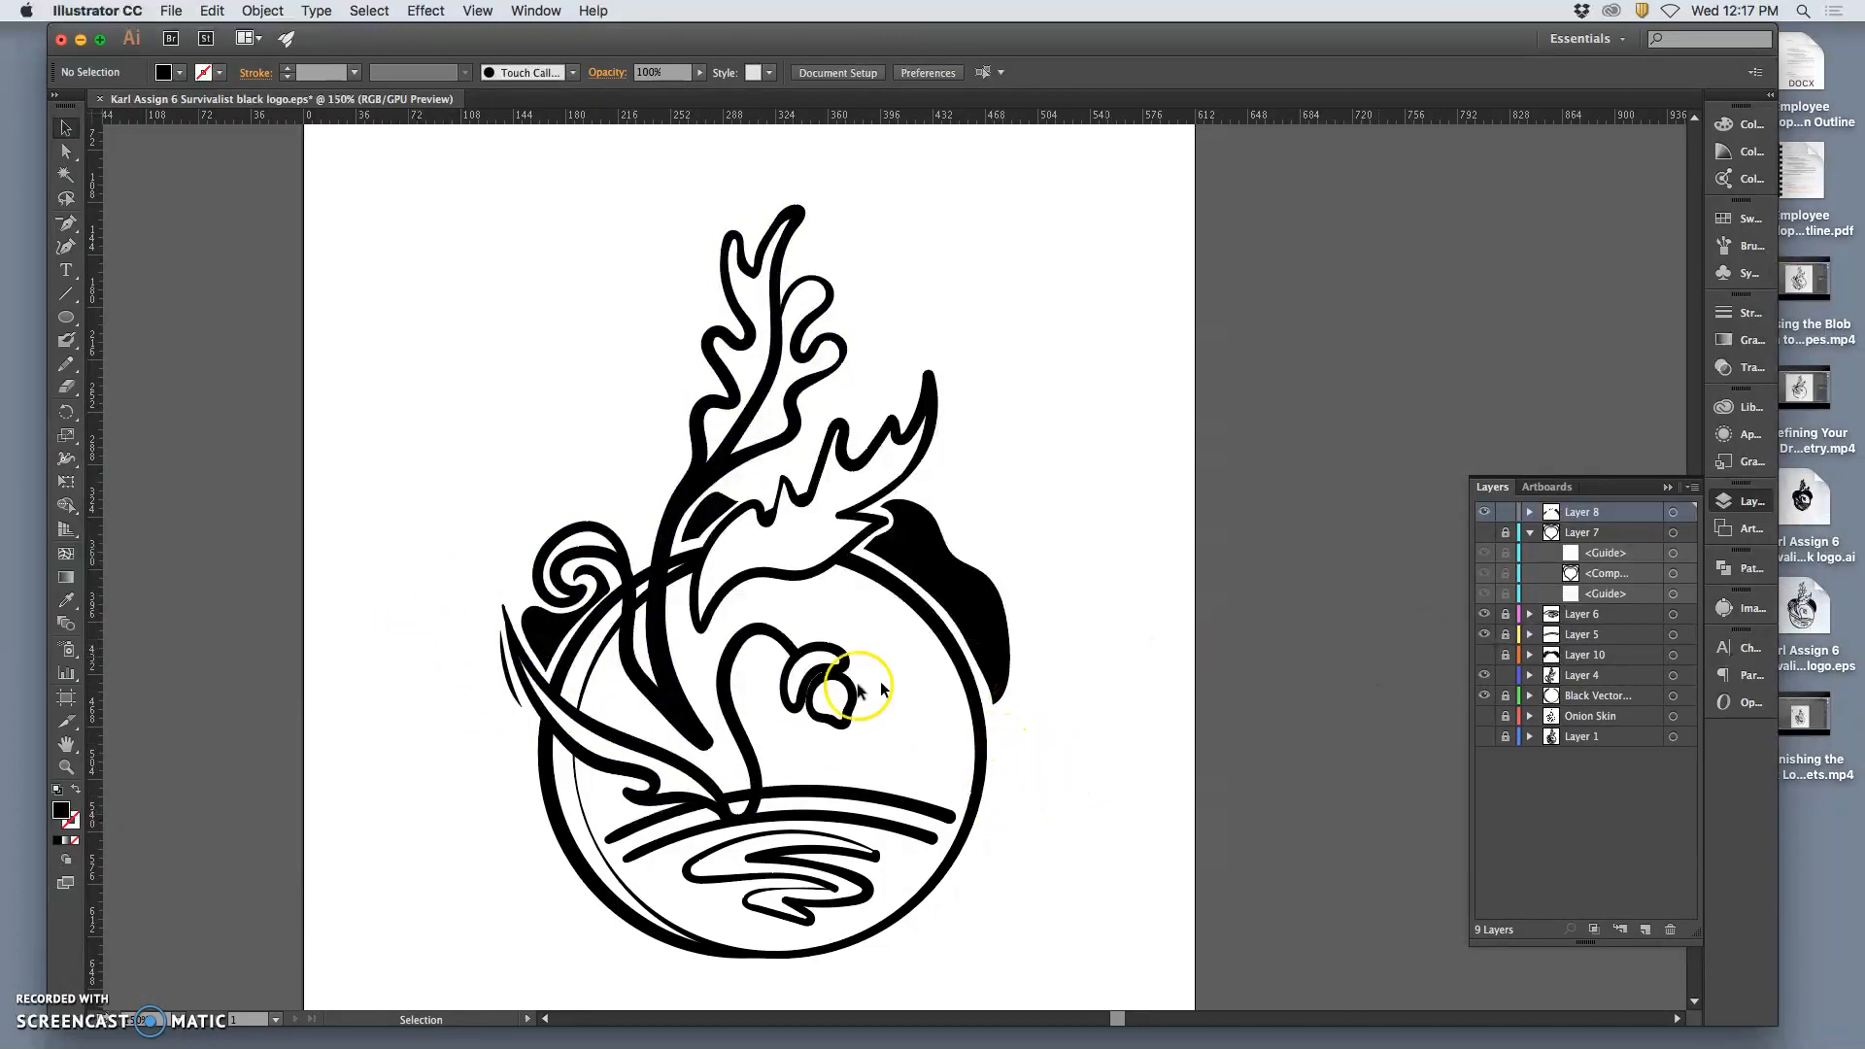
{"action": "left_click", "coordinate": [506, 668]}
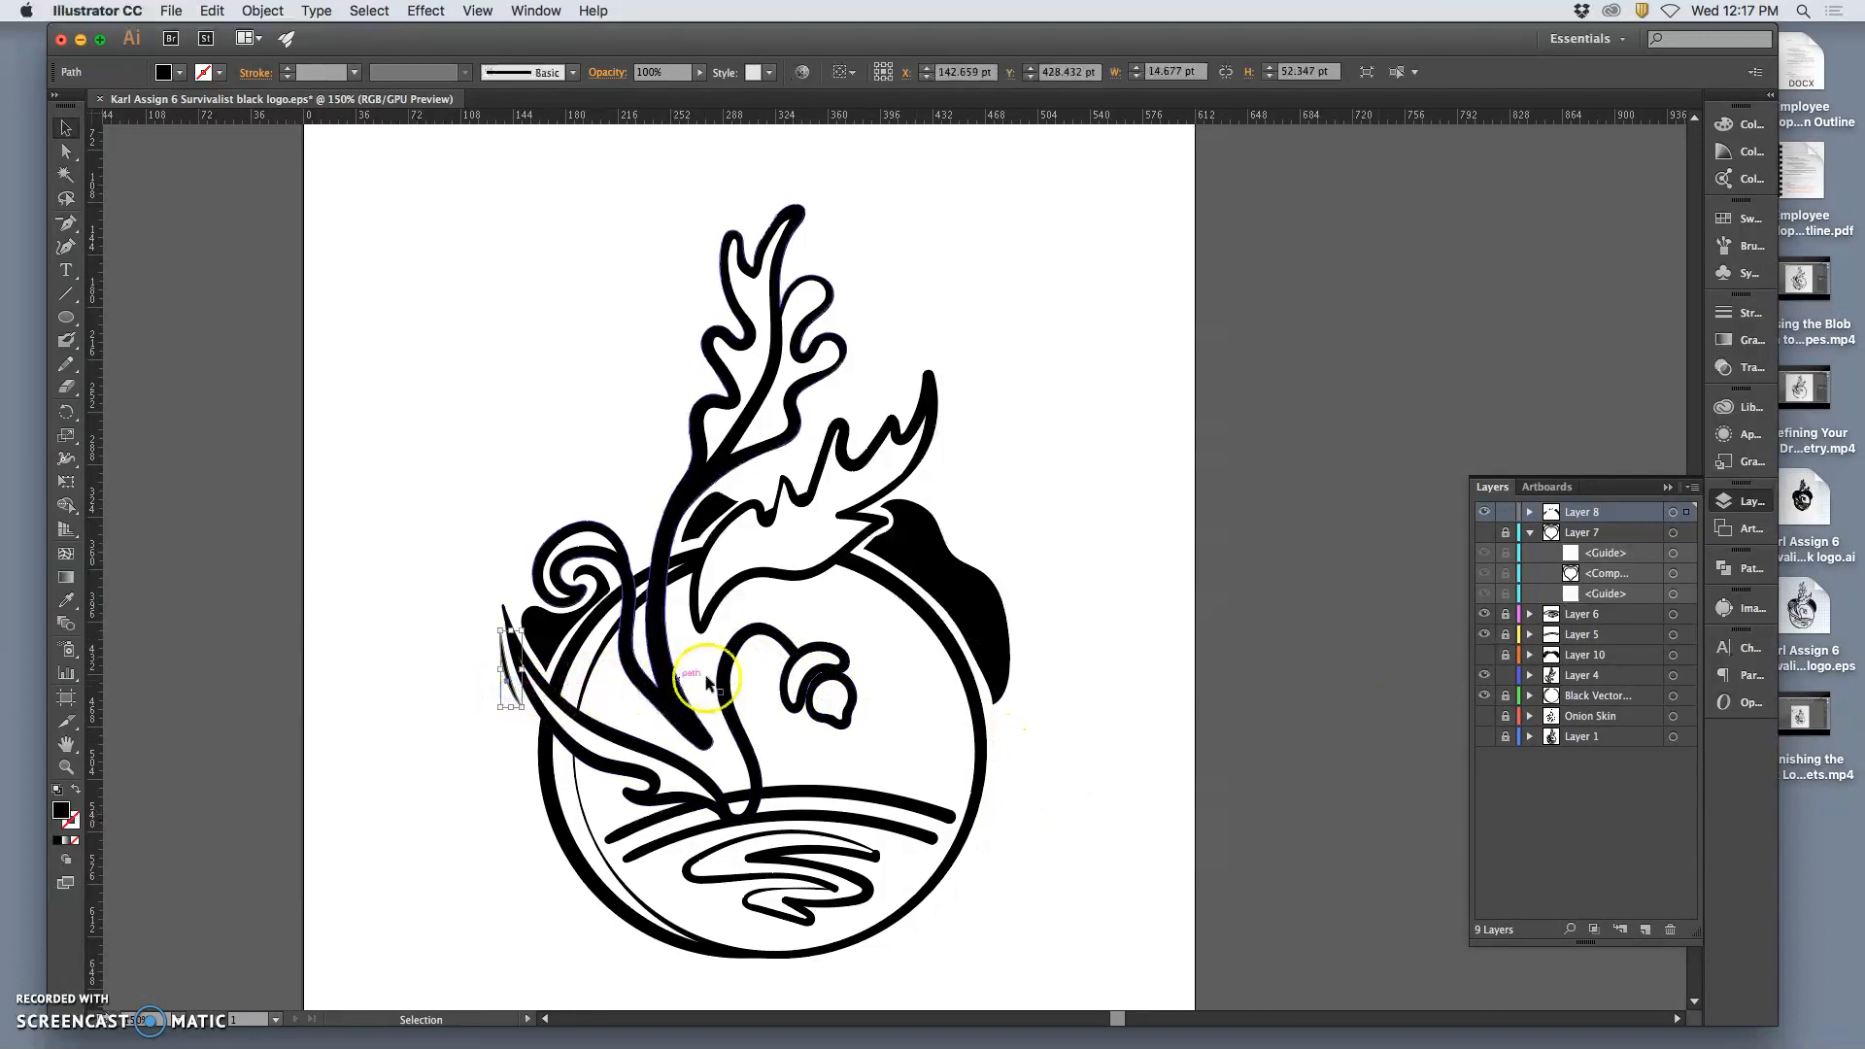
{"action": "key", "text": "Up"}
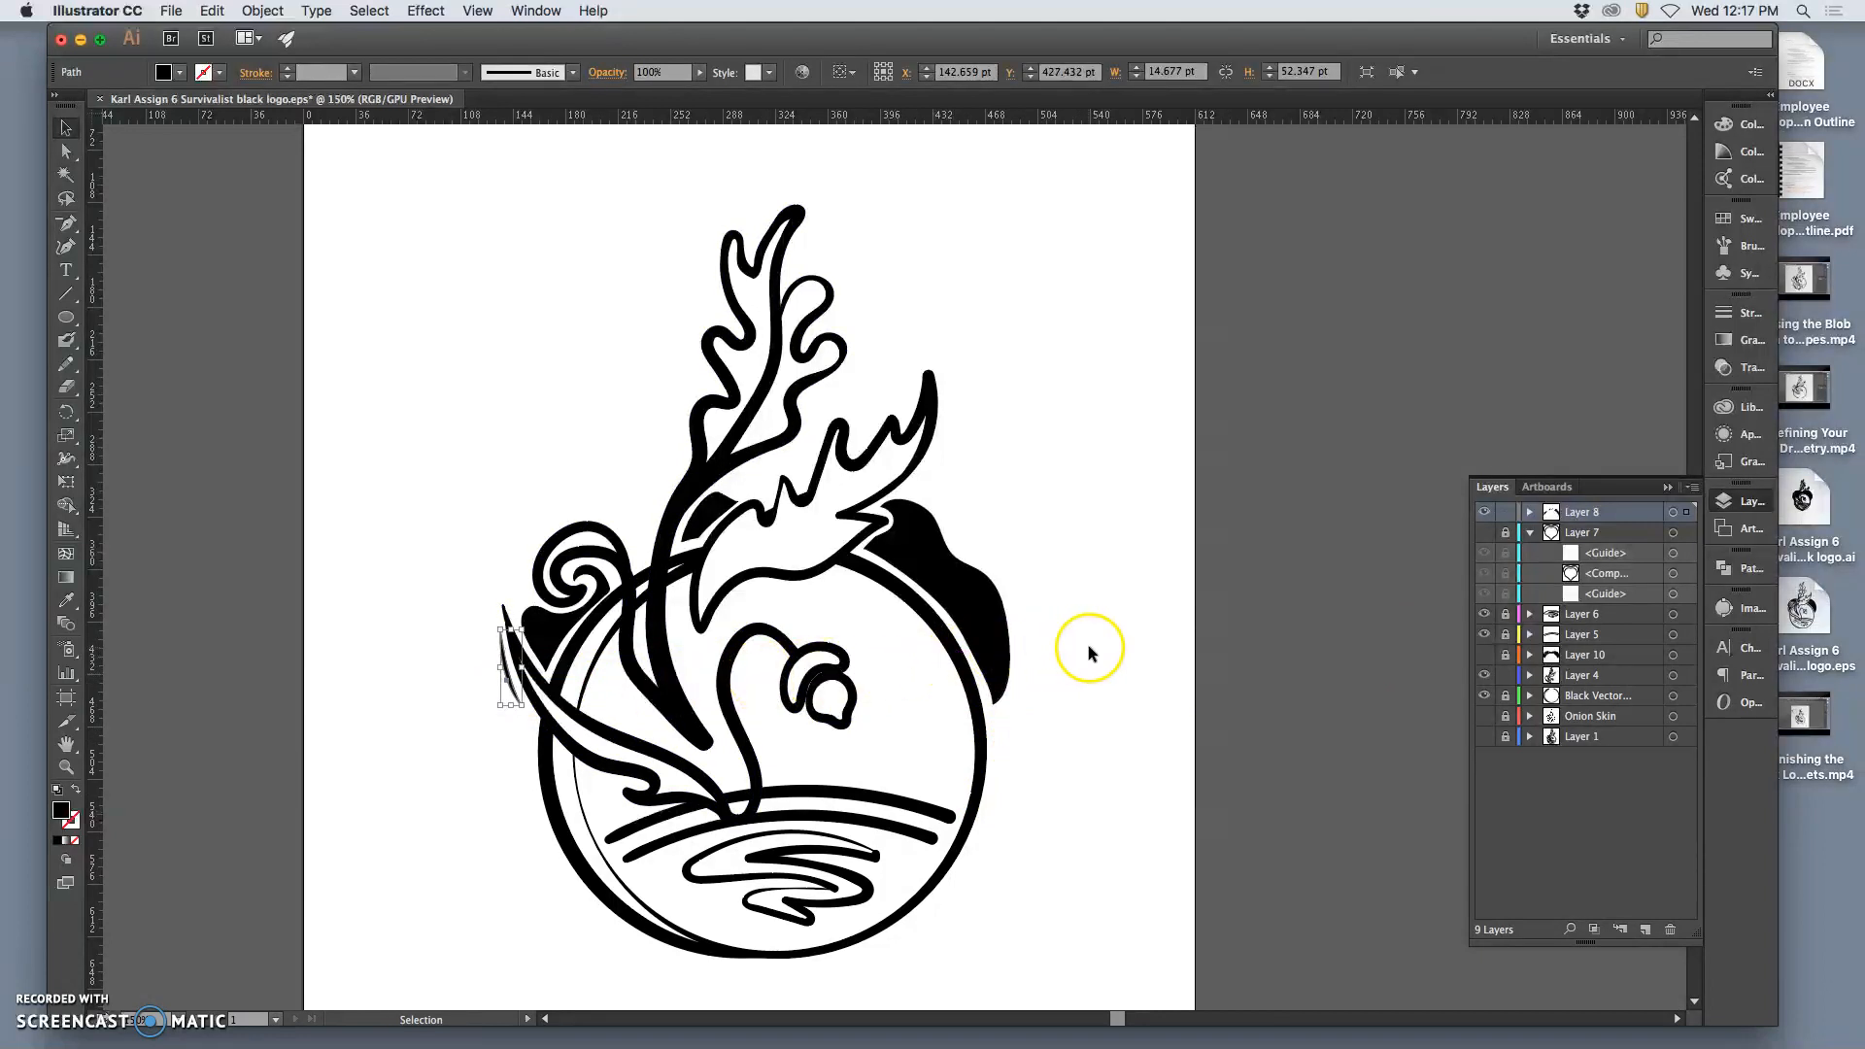
{"action": "left_click", "coordinate": [1078, 641]}
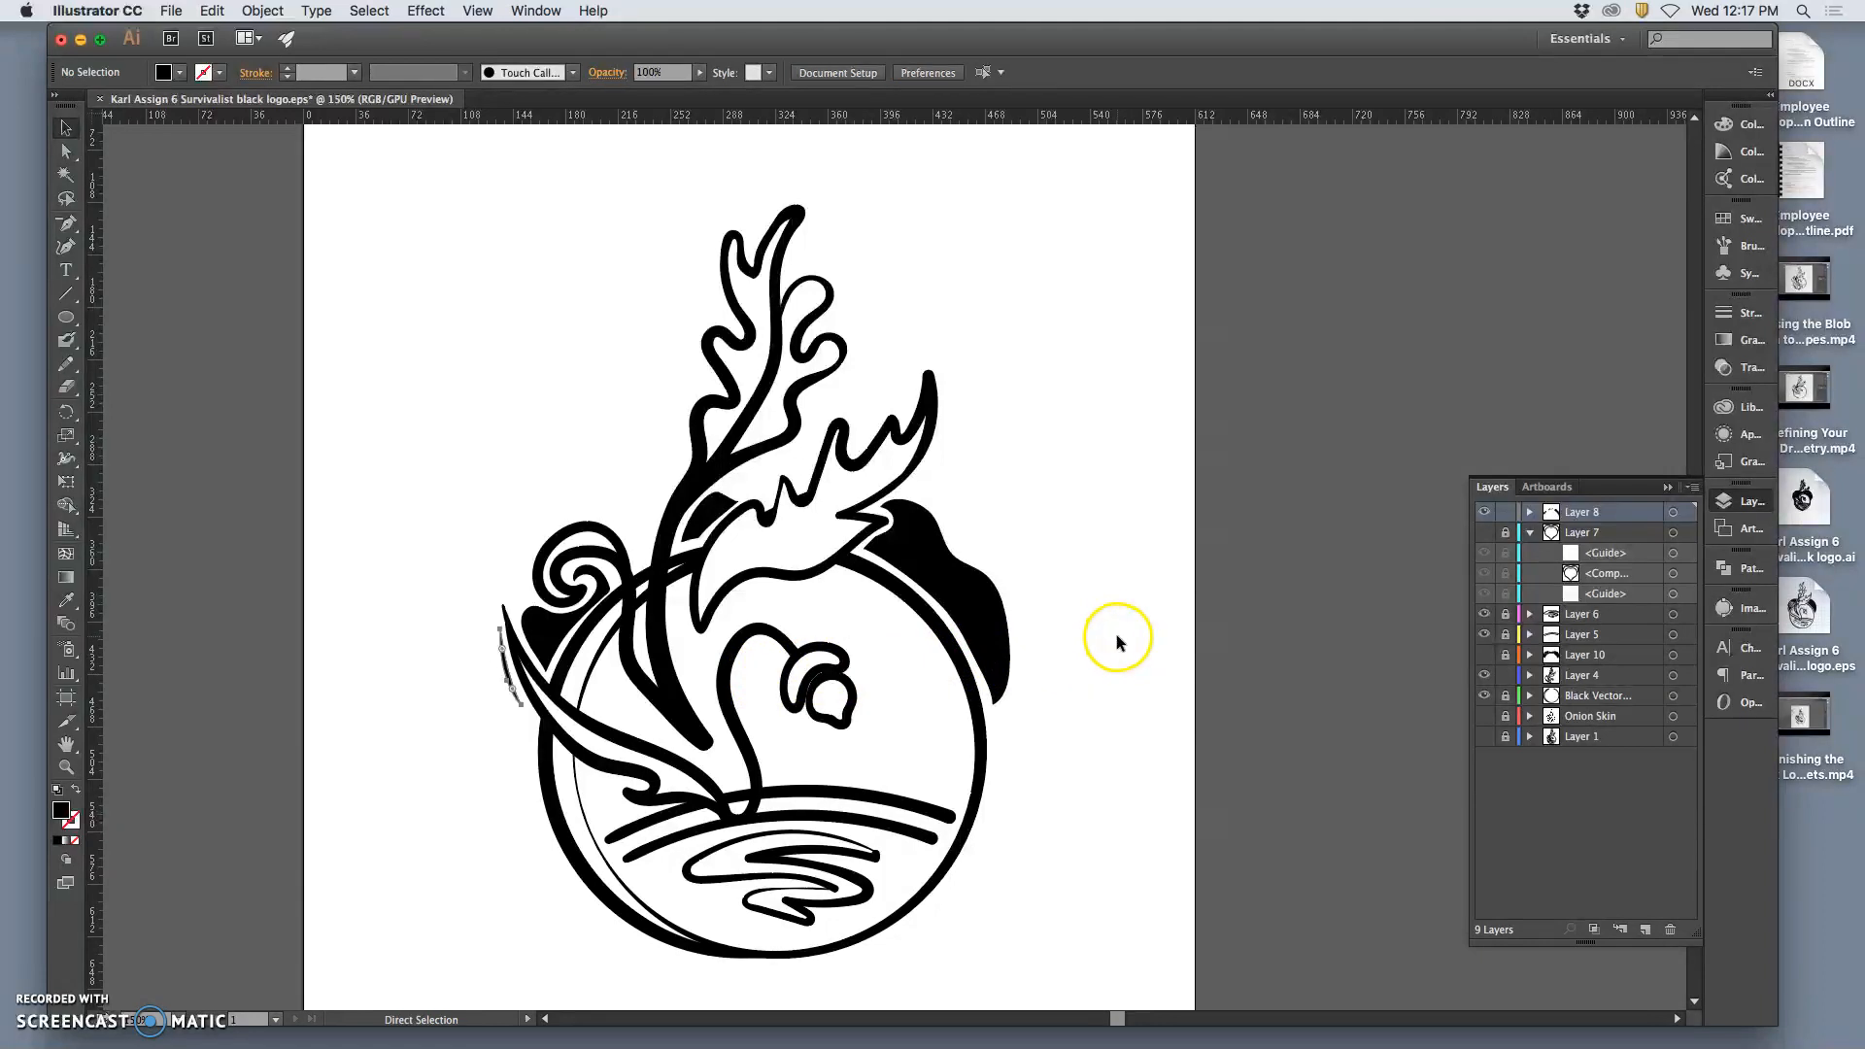
{"action": "key", "text": "super+z"}
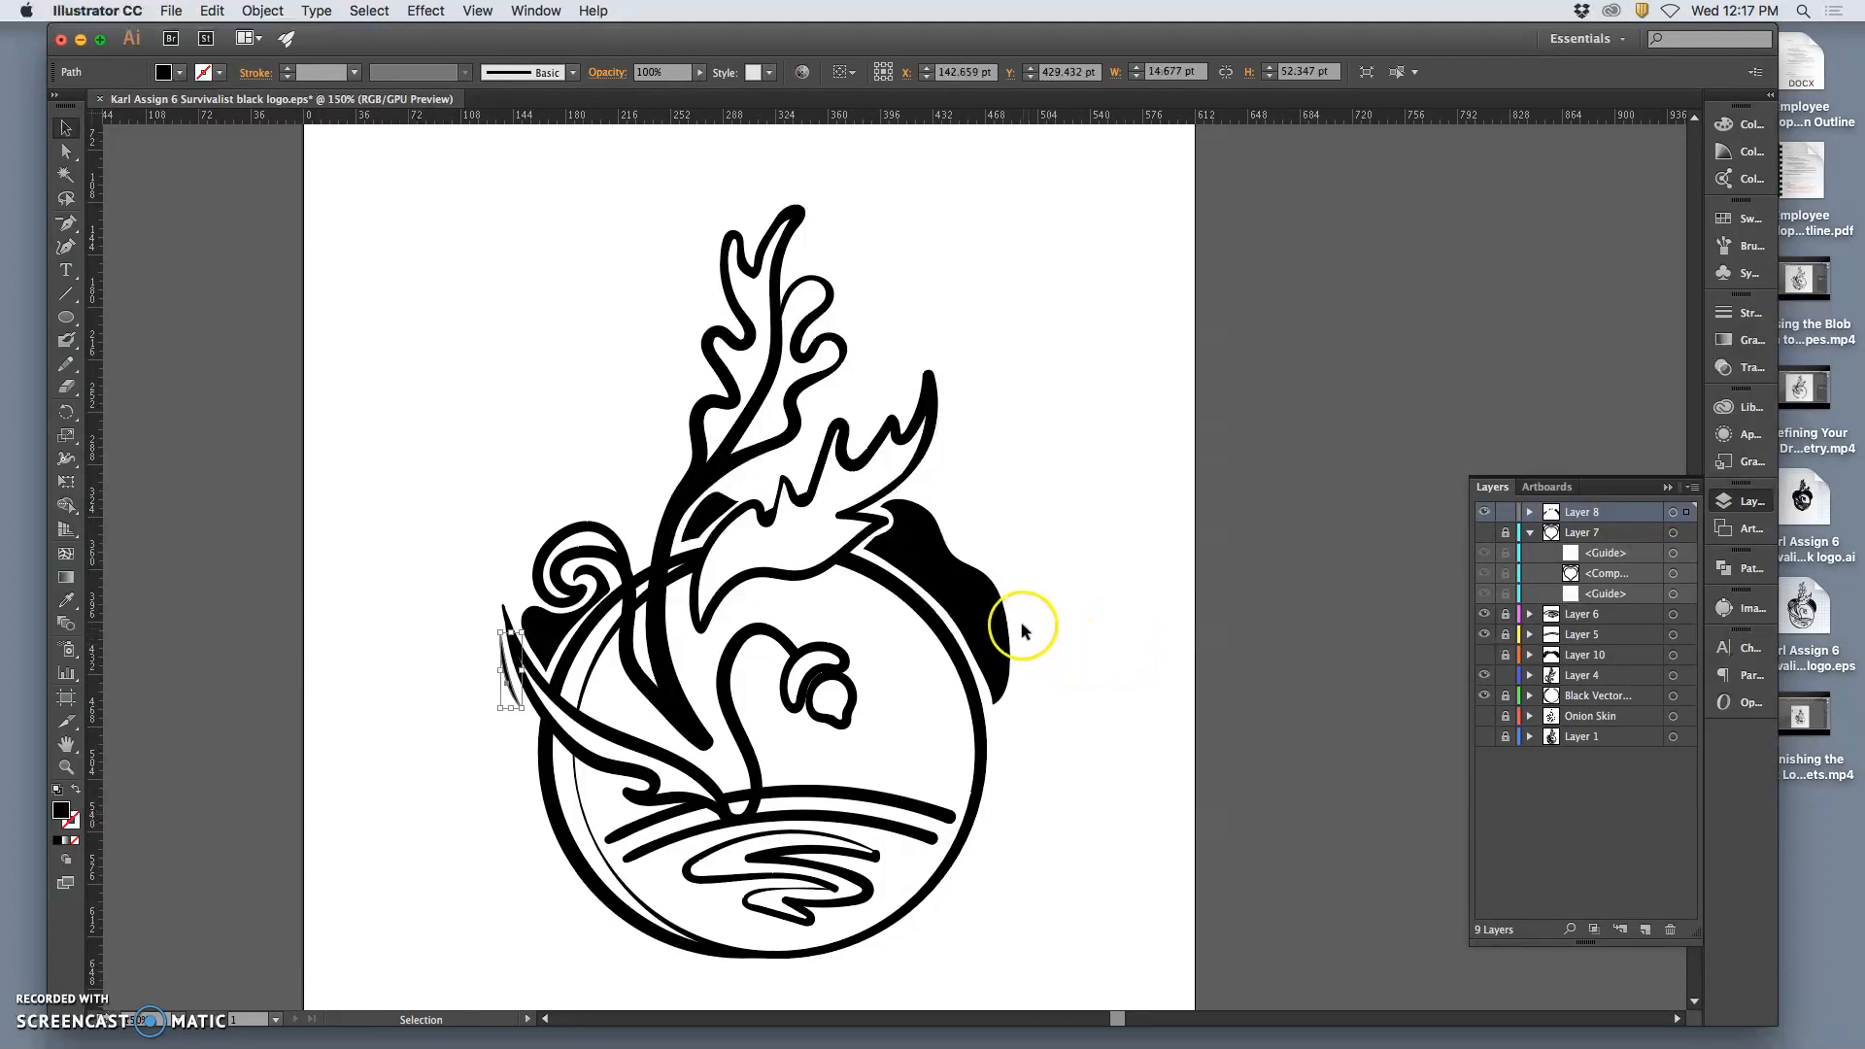
Give the selected thin sliver a black 4 pt stroke with the triangular tapered width profile
{"action": "key", "text": "super+equal"}
{"action": "key", "text": "super+equal"}
{"action": "key", "text": "super+equal"}
{"action": "scroll", "coordinate": [554, 572], "scroll_direction": "left", "scroll_amount": 6}
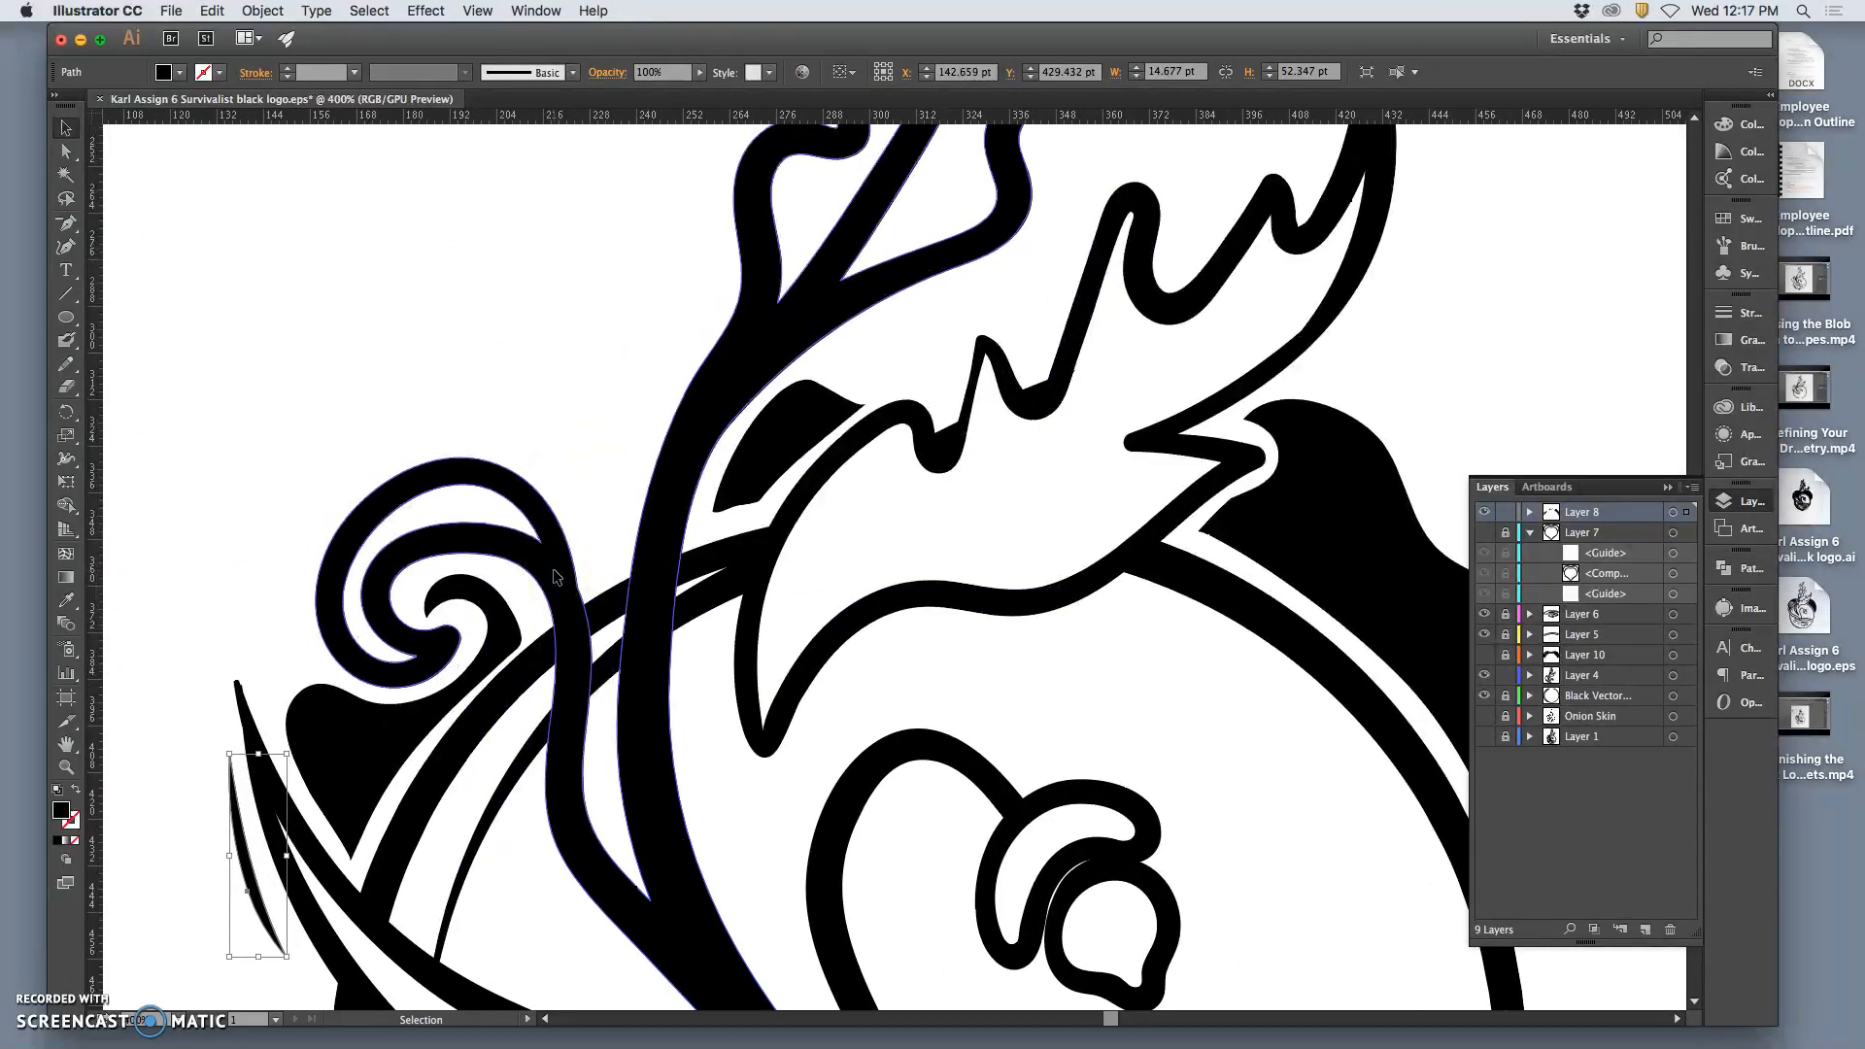
{"action": "scroll", "coordinate": [554, 577], "scroll_direction": "down", "scroll_amount": 5}
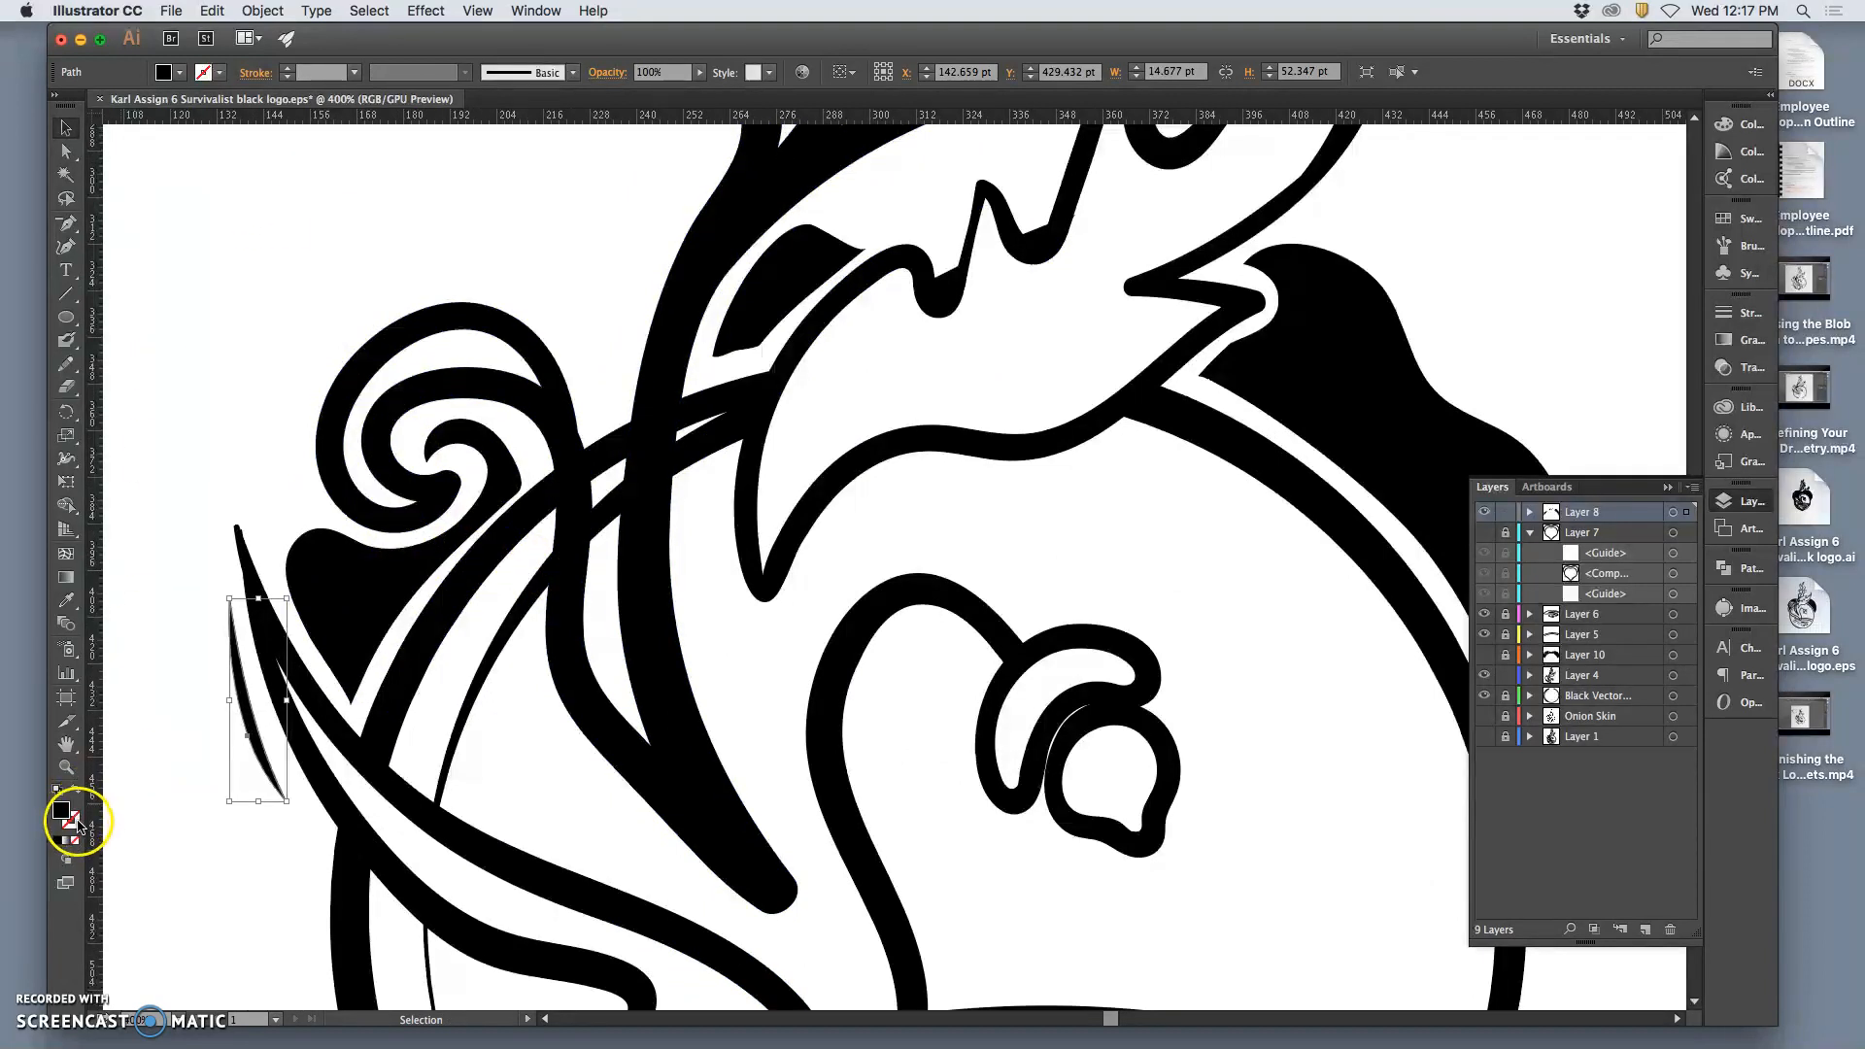
{"action": "left_click", "coordinate": [60, 839]}
{"action": "left_click", "coordinate": [60, 840]}
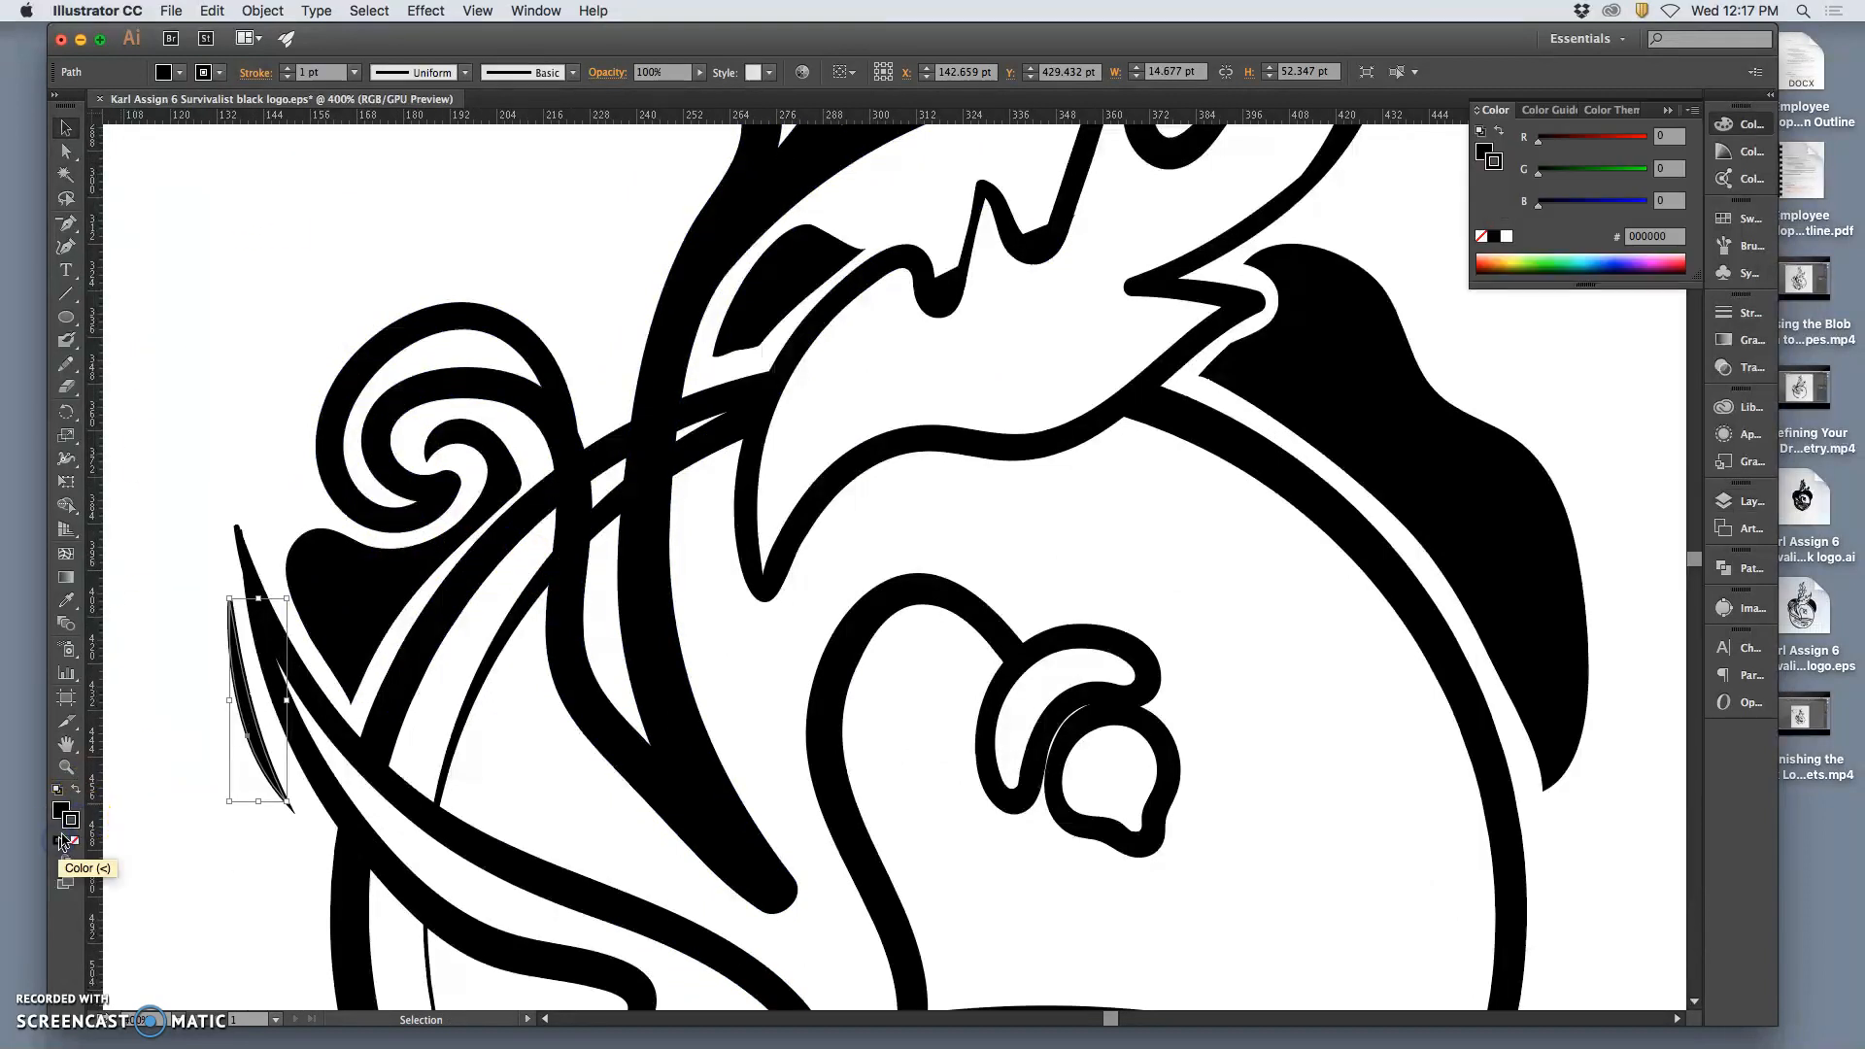
{"action": "left_click", "coordinate": [288, 68]}
{"action": "left_click", "coordinate": [288, 68]}
{"action": "left_click", "coordinate": [288, 68]}
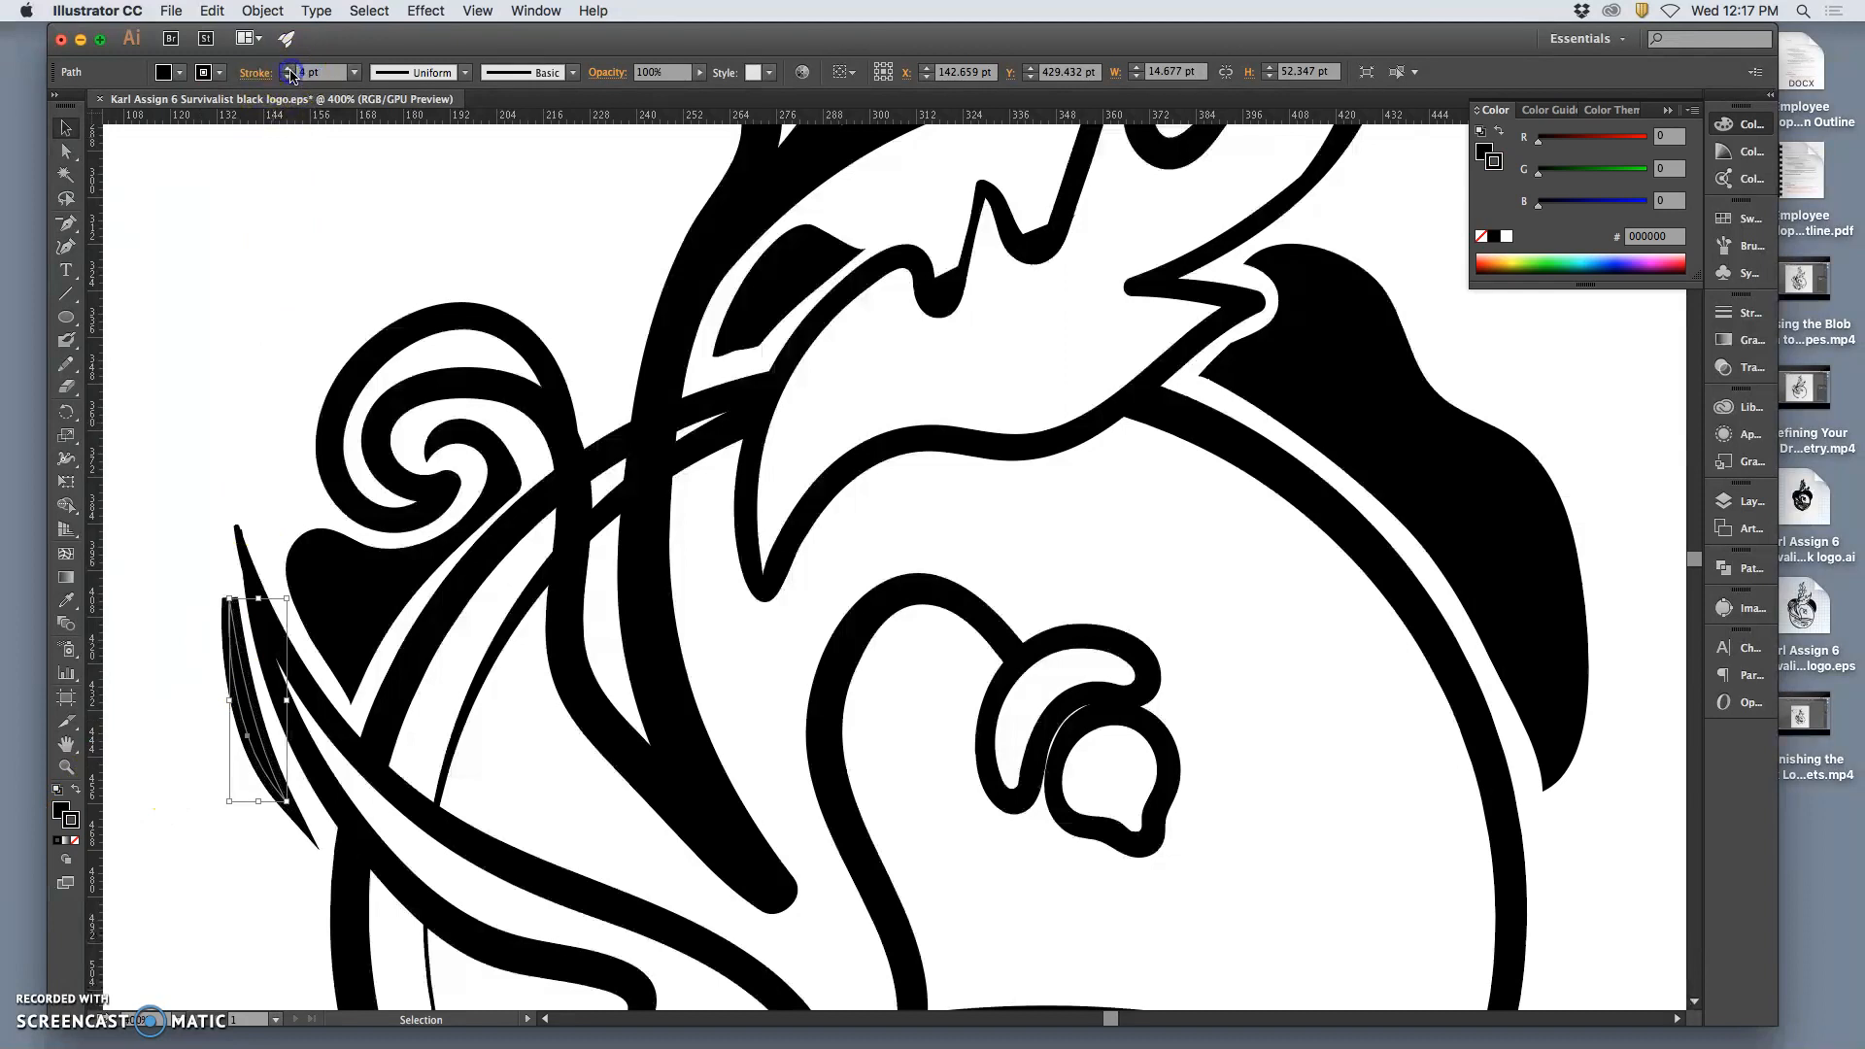
{"action": "left_click", "coordinate": [464, 72]}
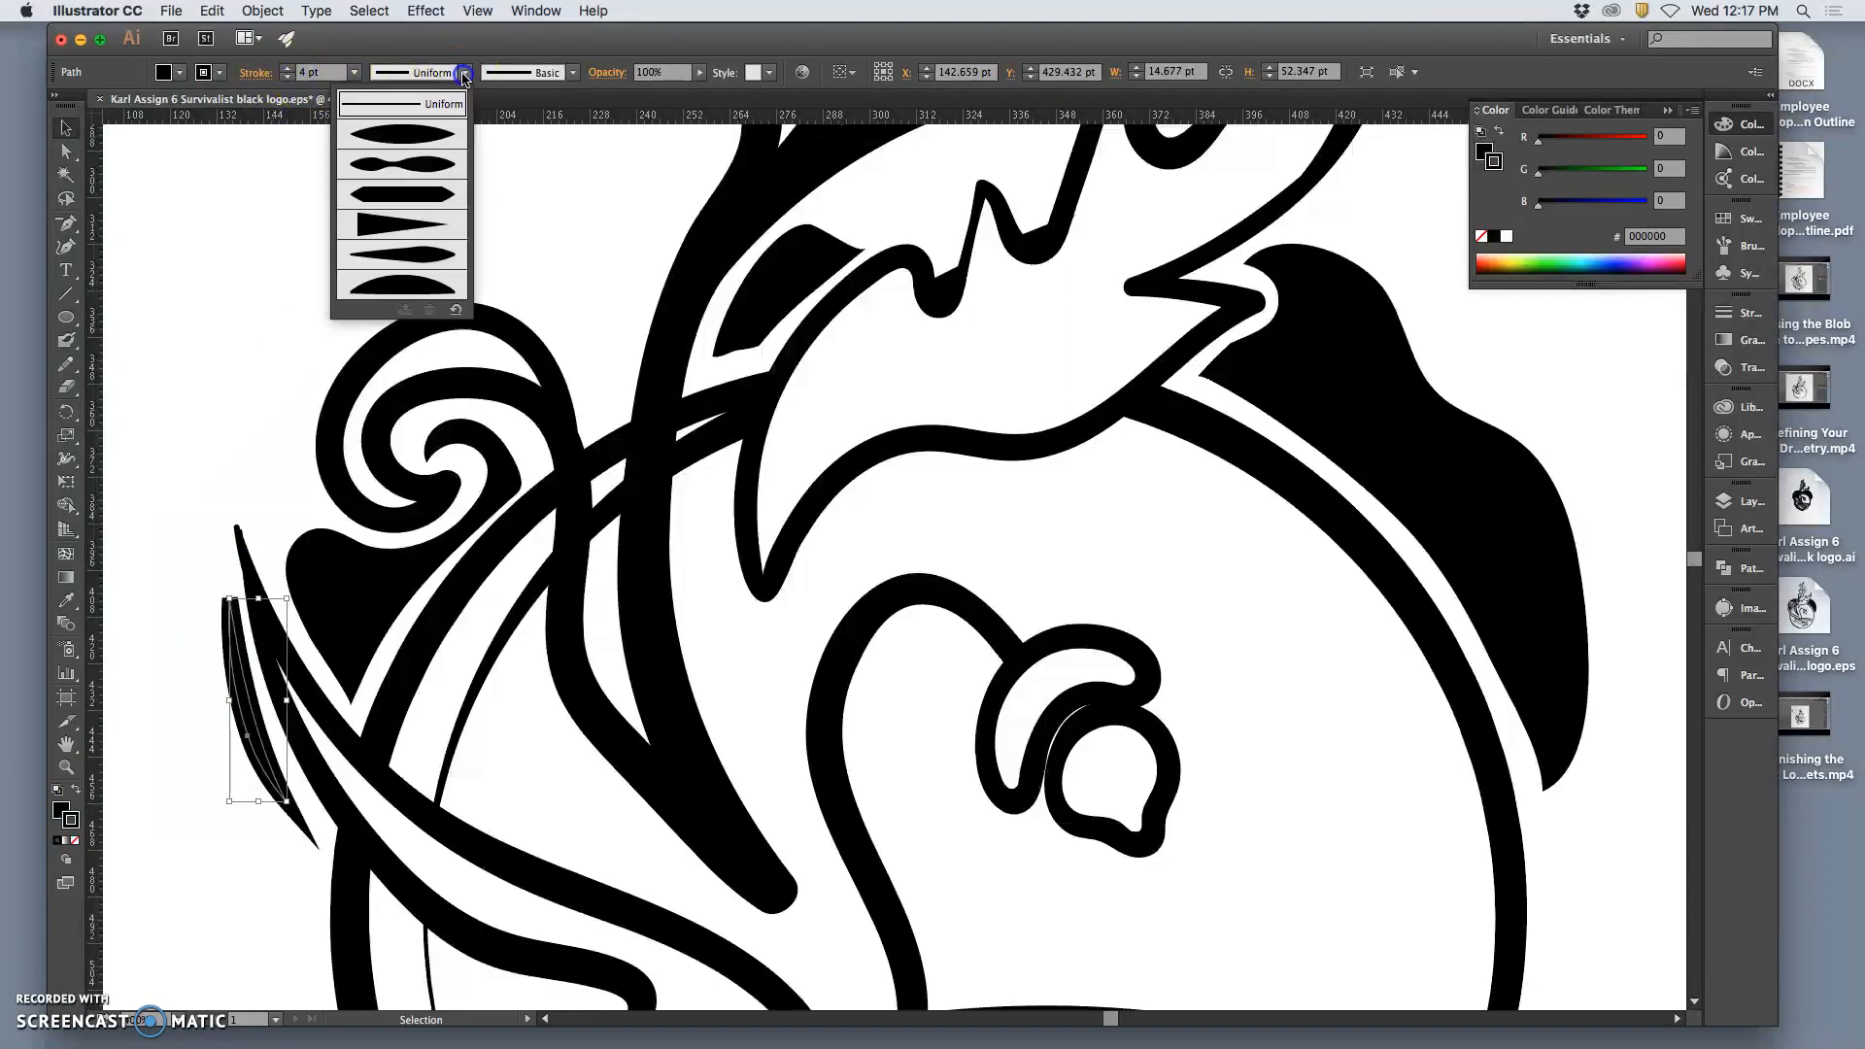
{"action": "left_click", "coordinate": [395, 227]}
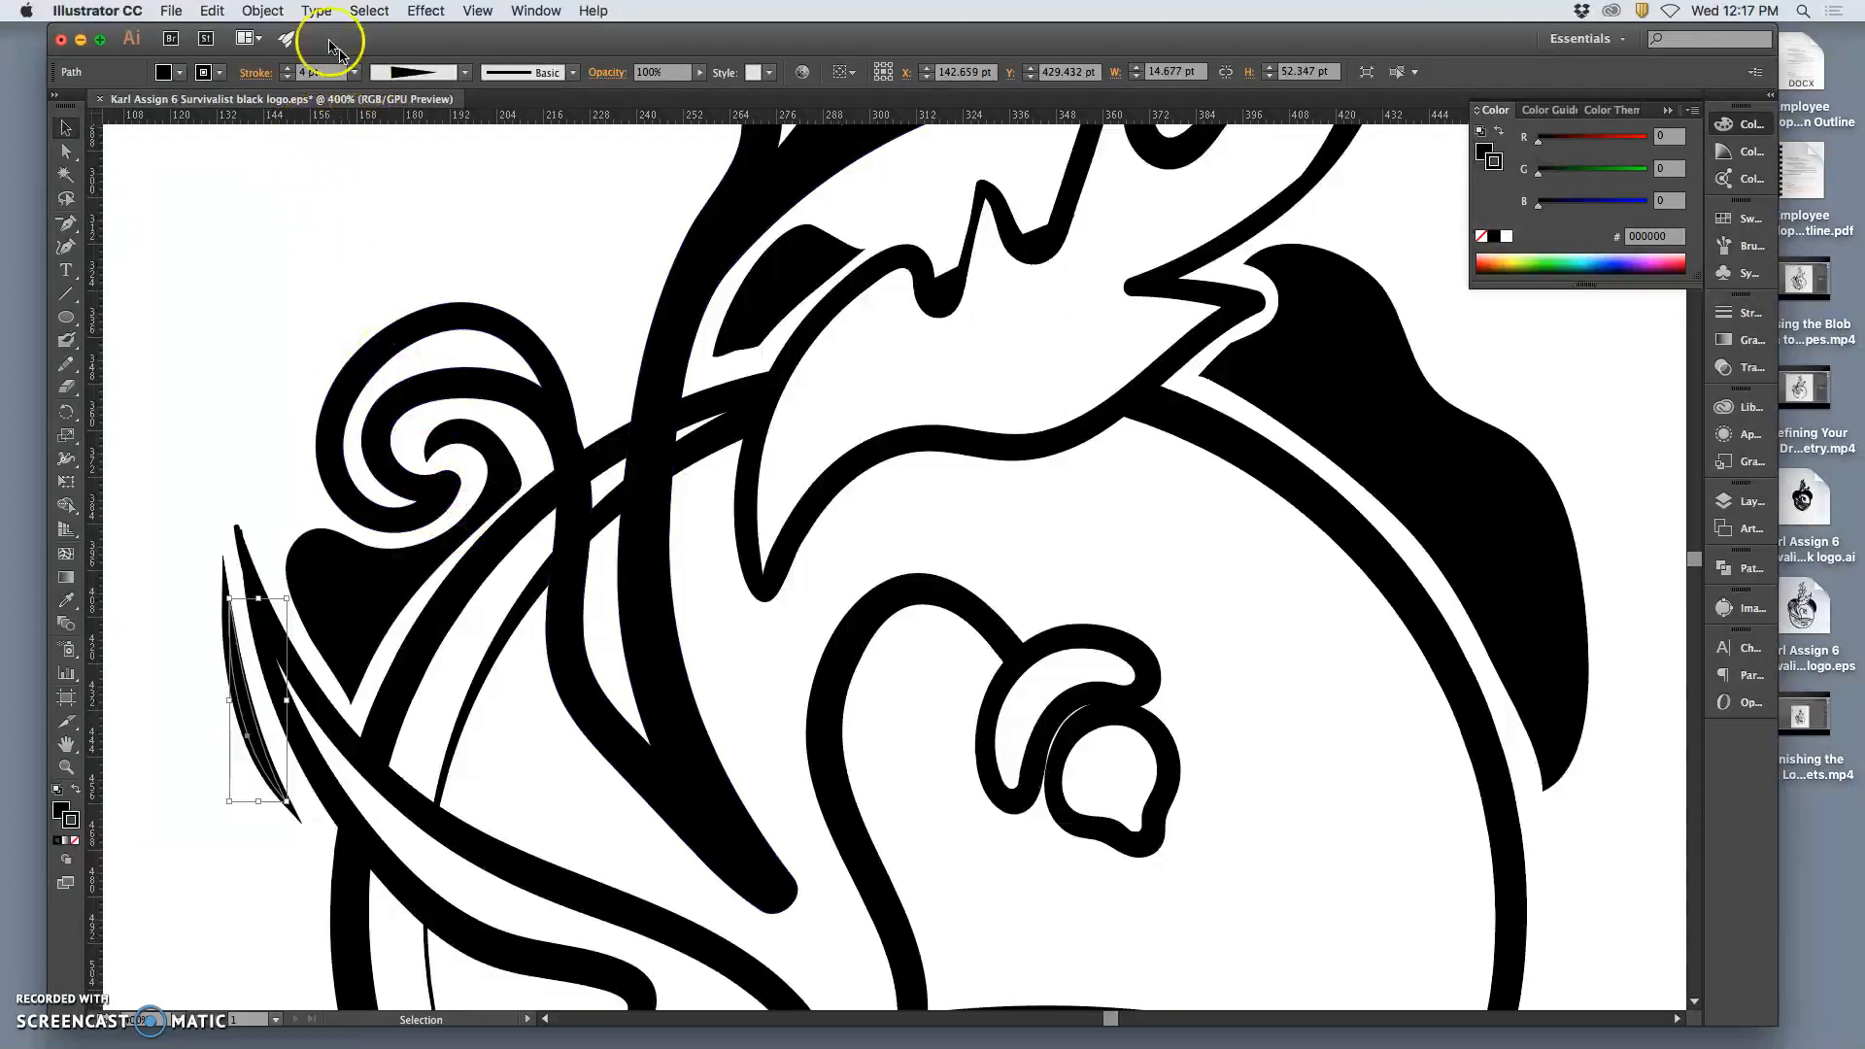
Convert the thin sliver's tapered stroke into filled outlines with Outline Stroke
{"action": "left_click", "coordinate": [254, 11]}
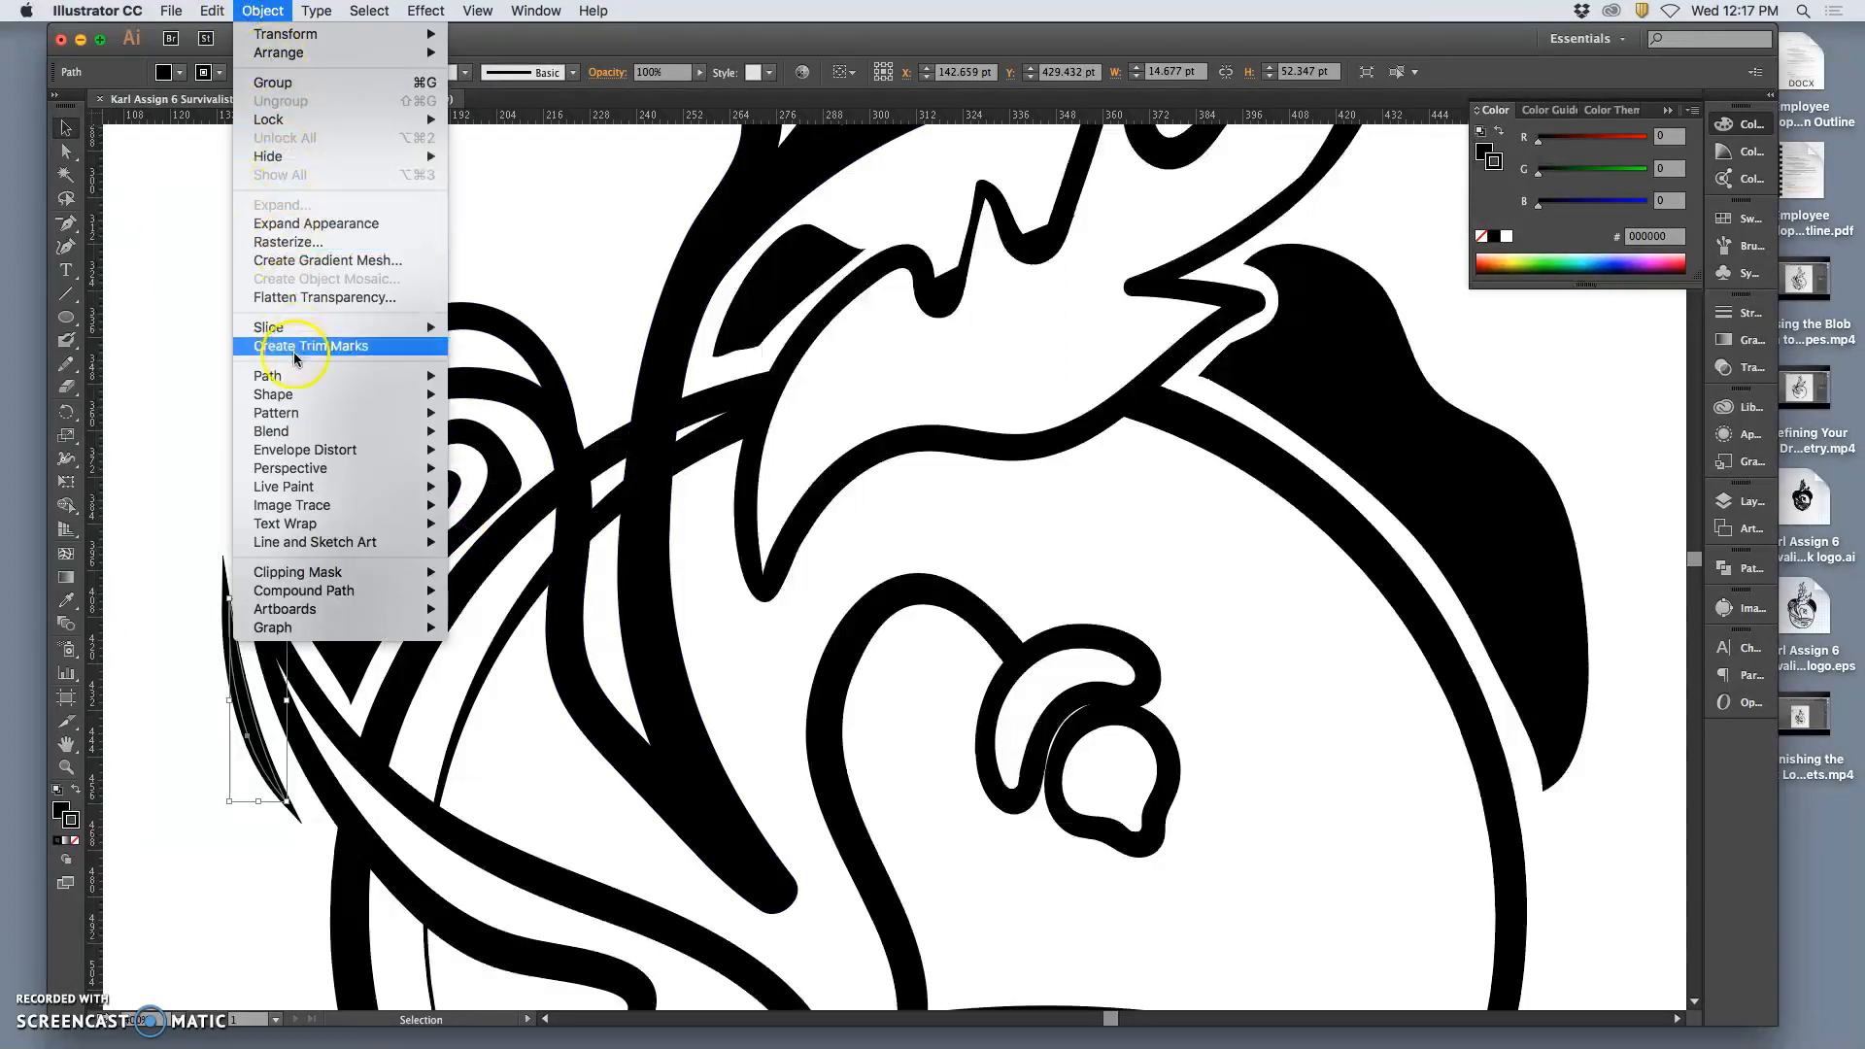
{"action": "mouse_move", "coordinate": [323, 375]}
{"action": "left_click", "coordinate": [513, 424]}
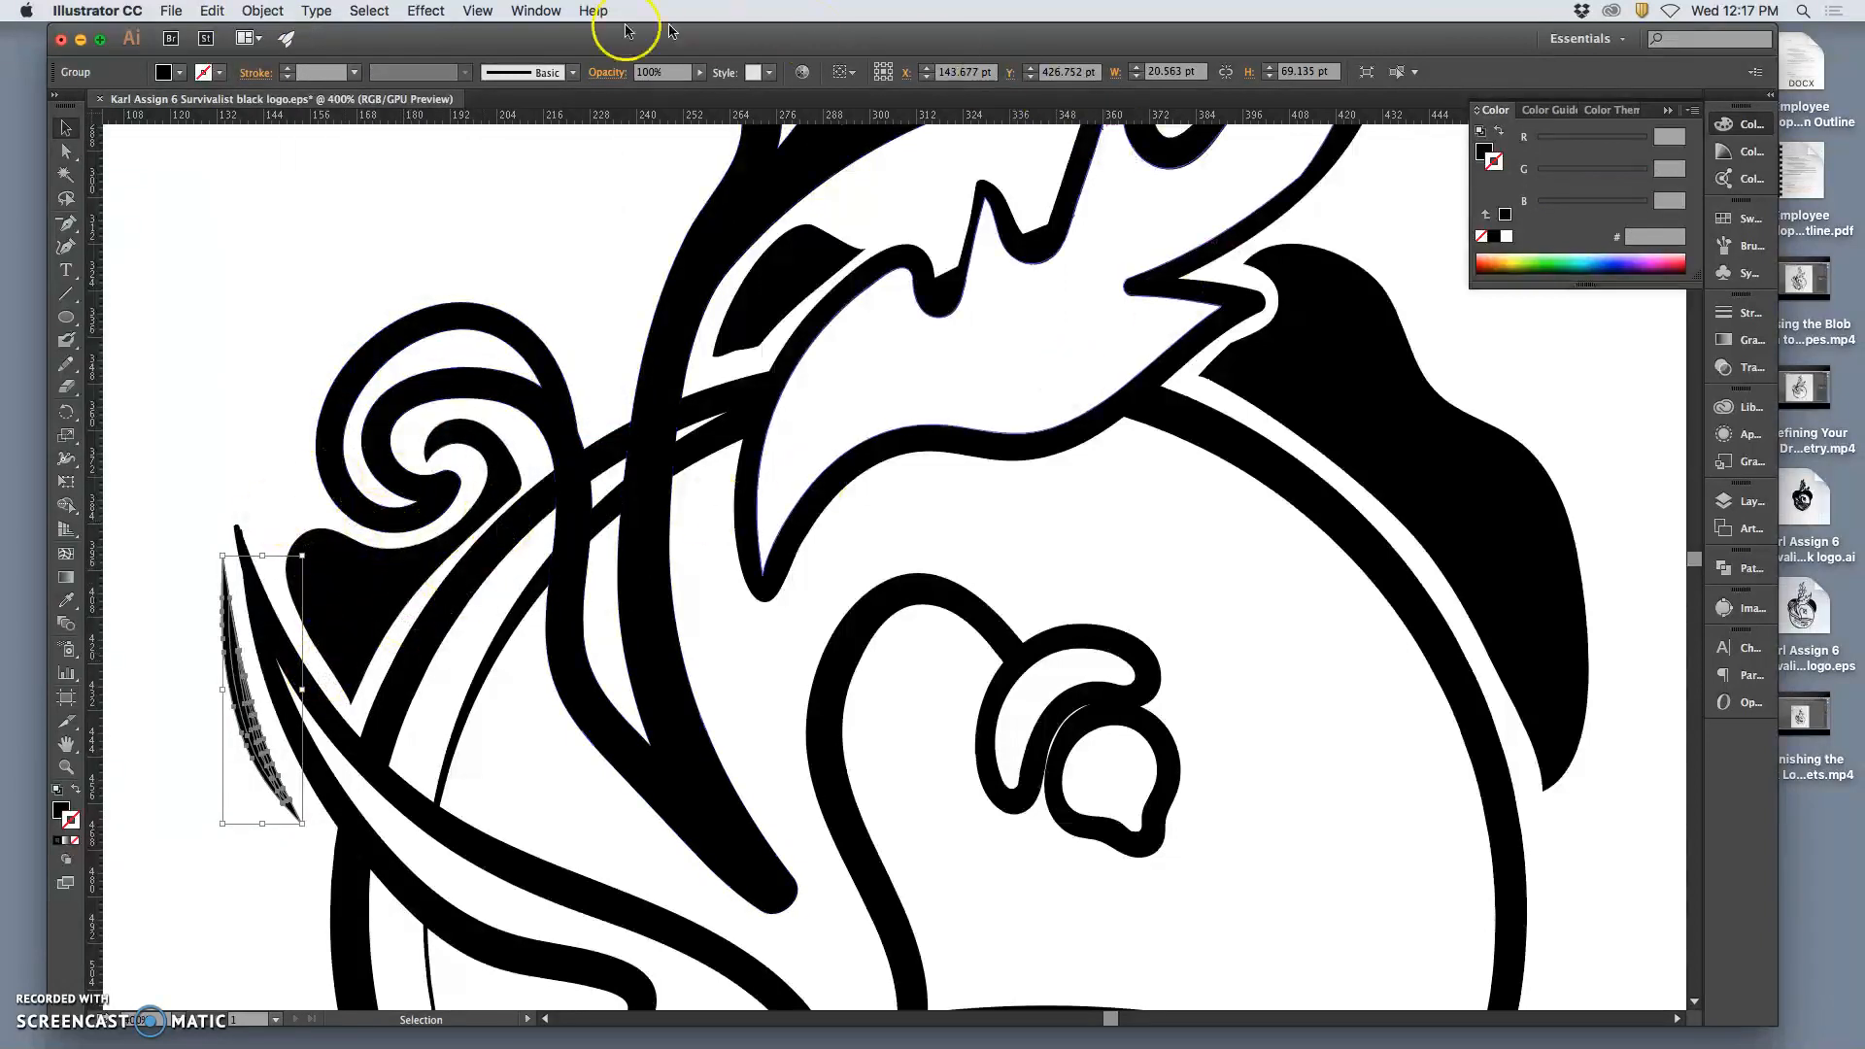
Unite the outlined sliver's overlapping pieces into one path with the Pathfinder's Unite mode, and deselect it
{"action": "left_click", "coordinate": [537, 14]}
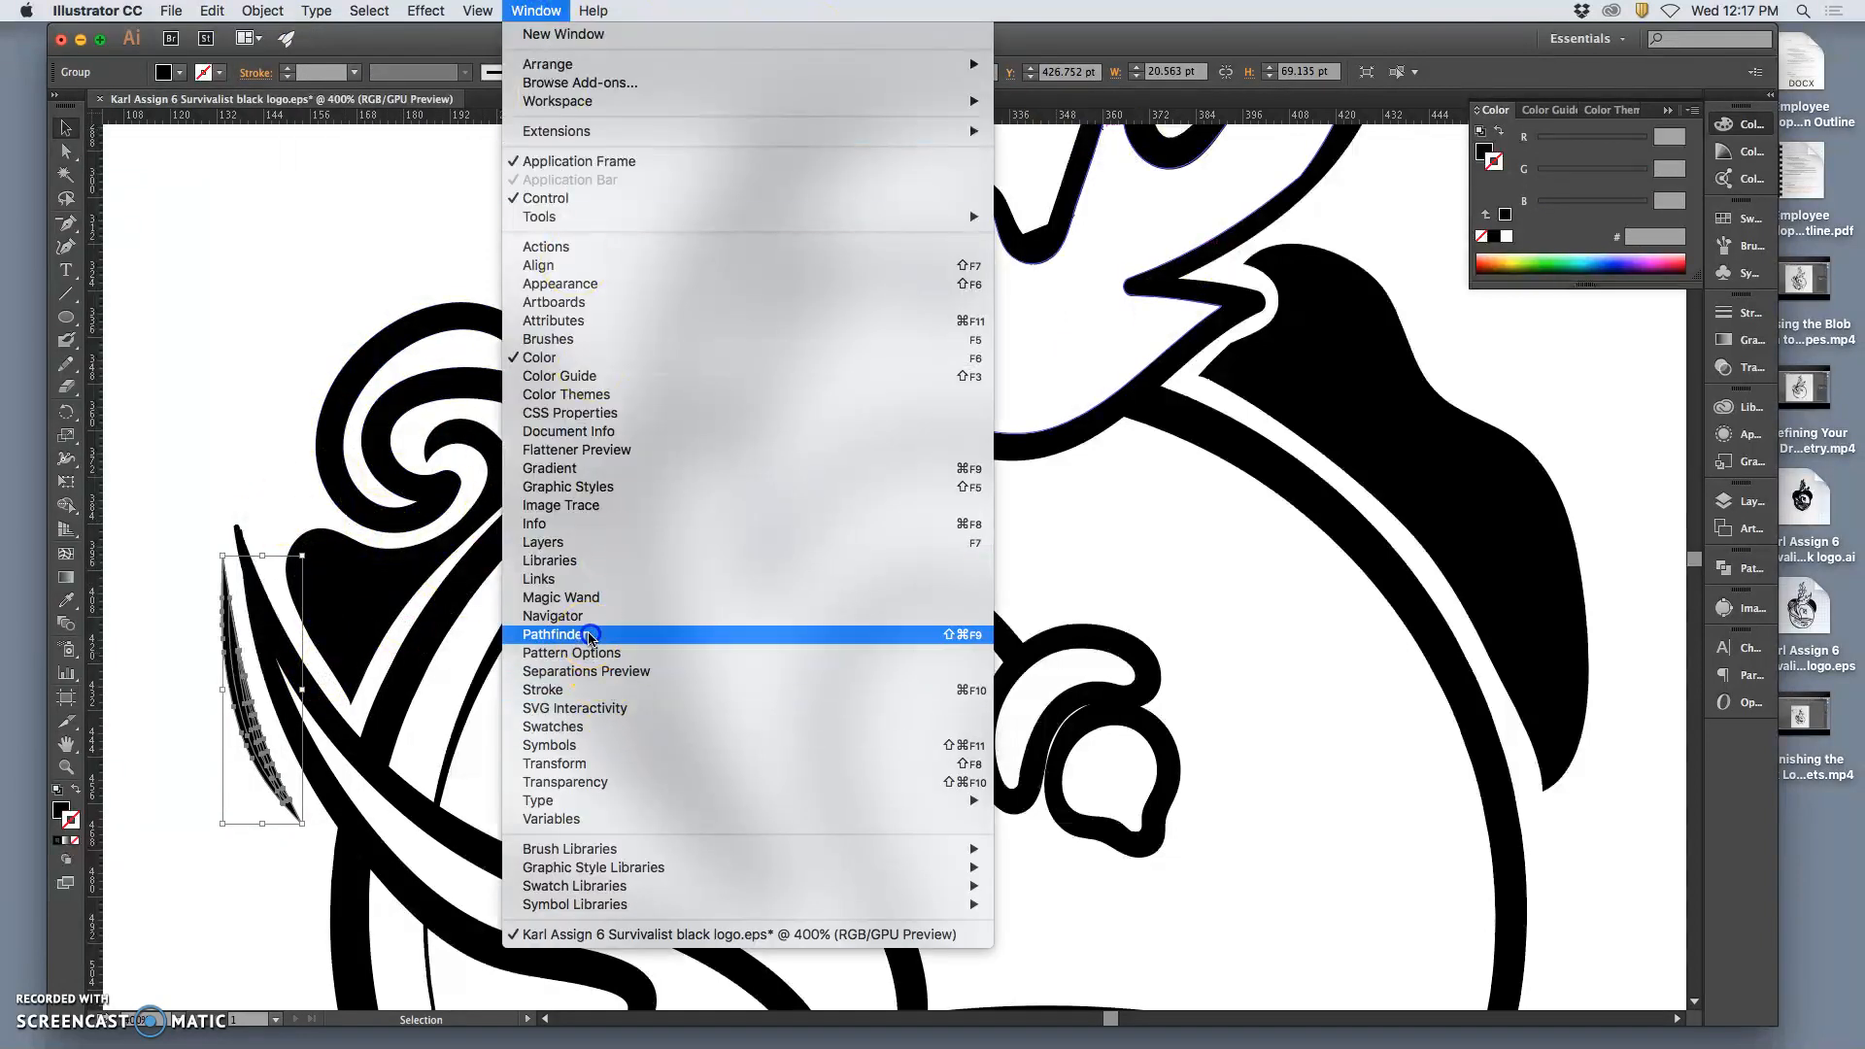
{"action": "left_click", "coordinate": [803, 787]}
{"action": "left_click", "coordinate": [1486, 597]}
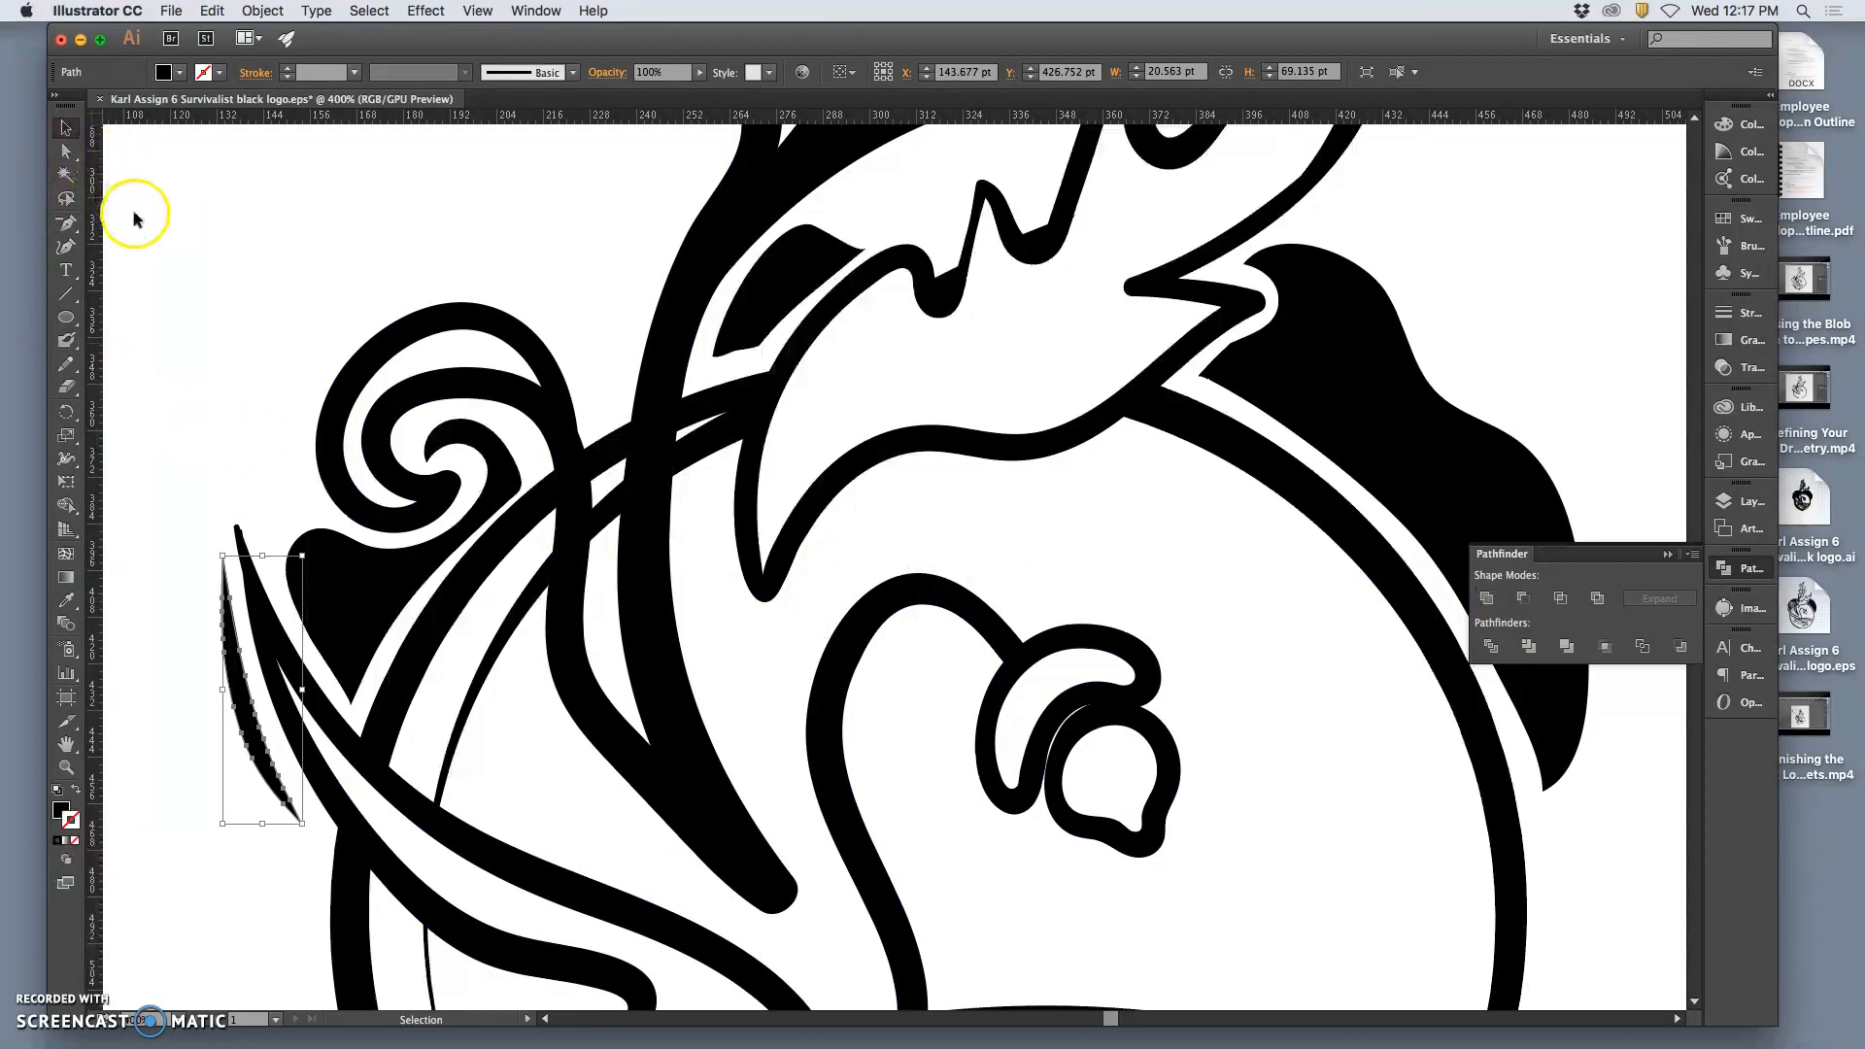
{"action": "left_click", "coordinate": [180, 219]}
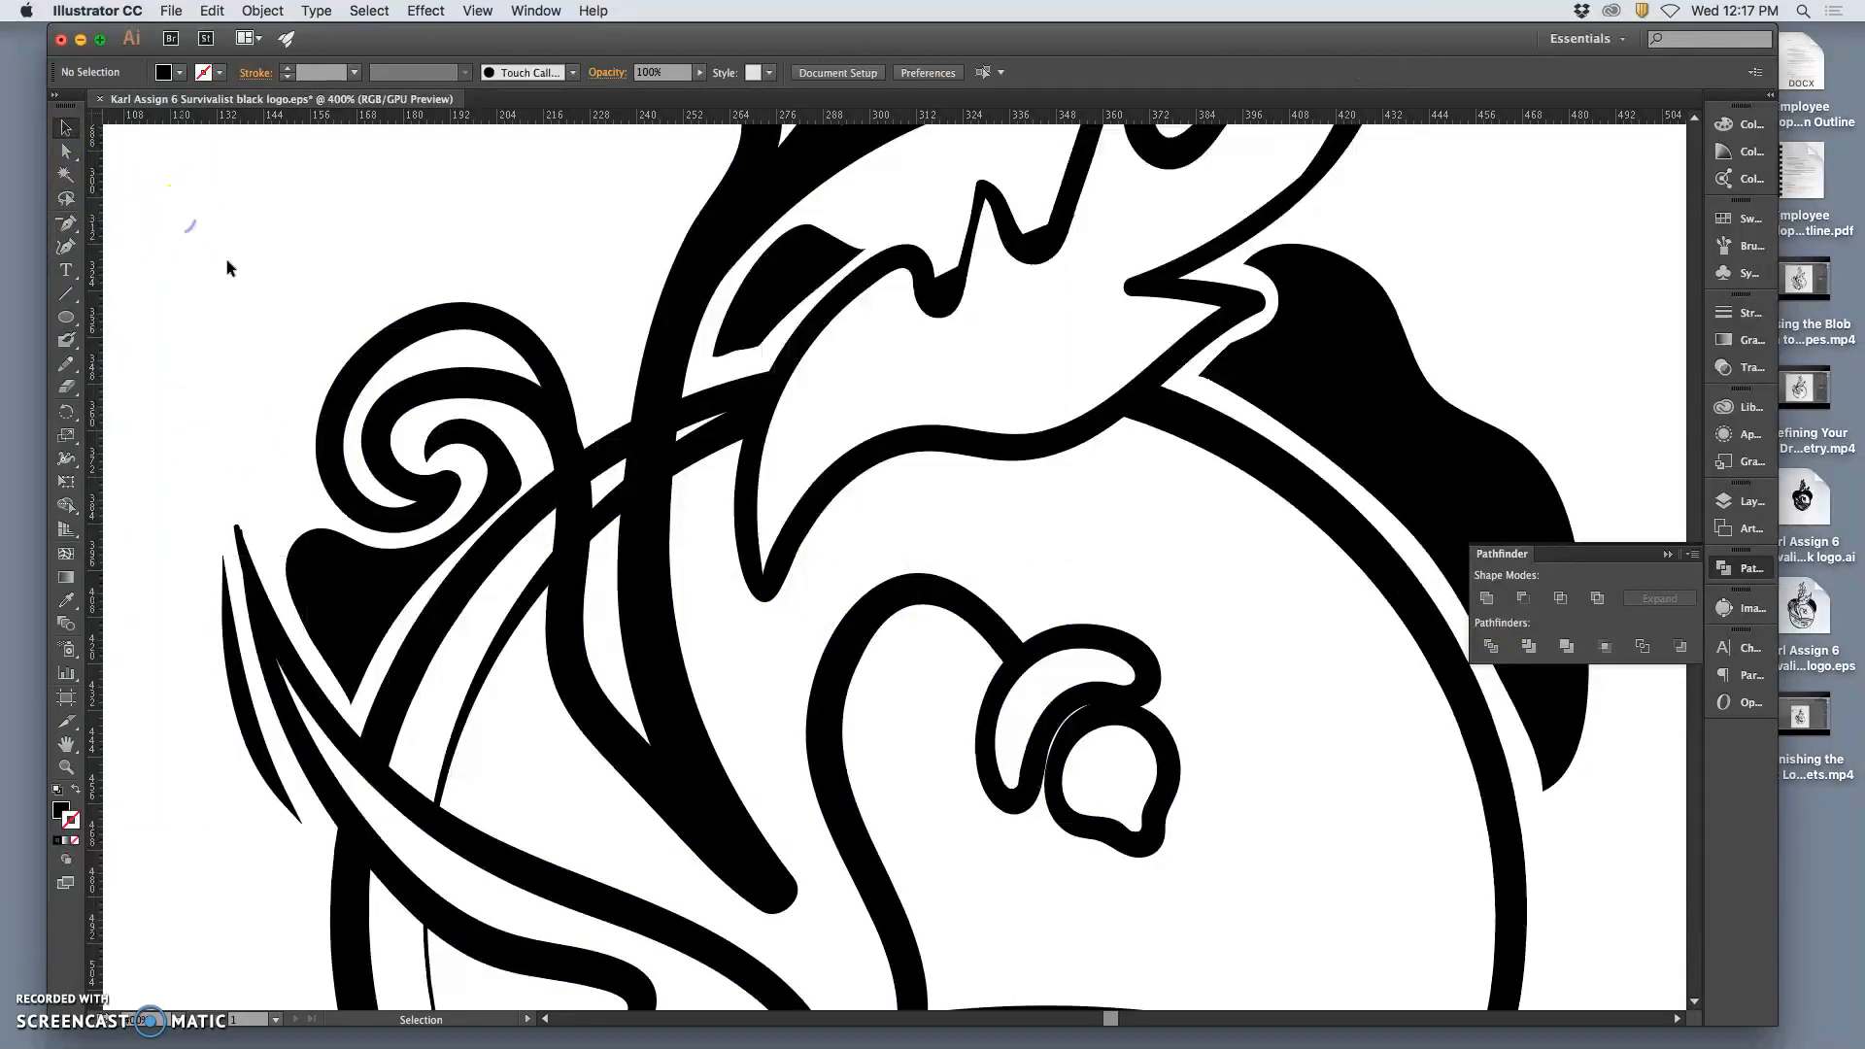
Select the lower left leaf on Layer 4 and redraw its upper tip with the Pencil tool to extend and sharpen it
{"action": "left_click", "coordinate": [270, 626]}
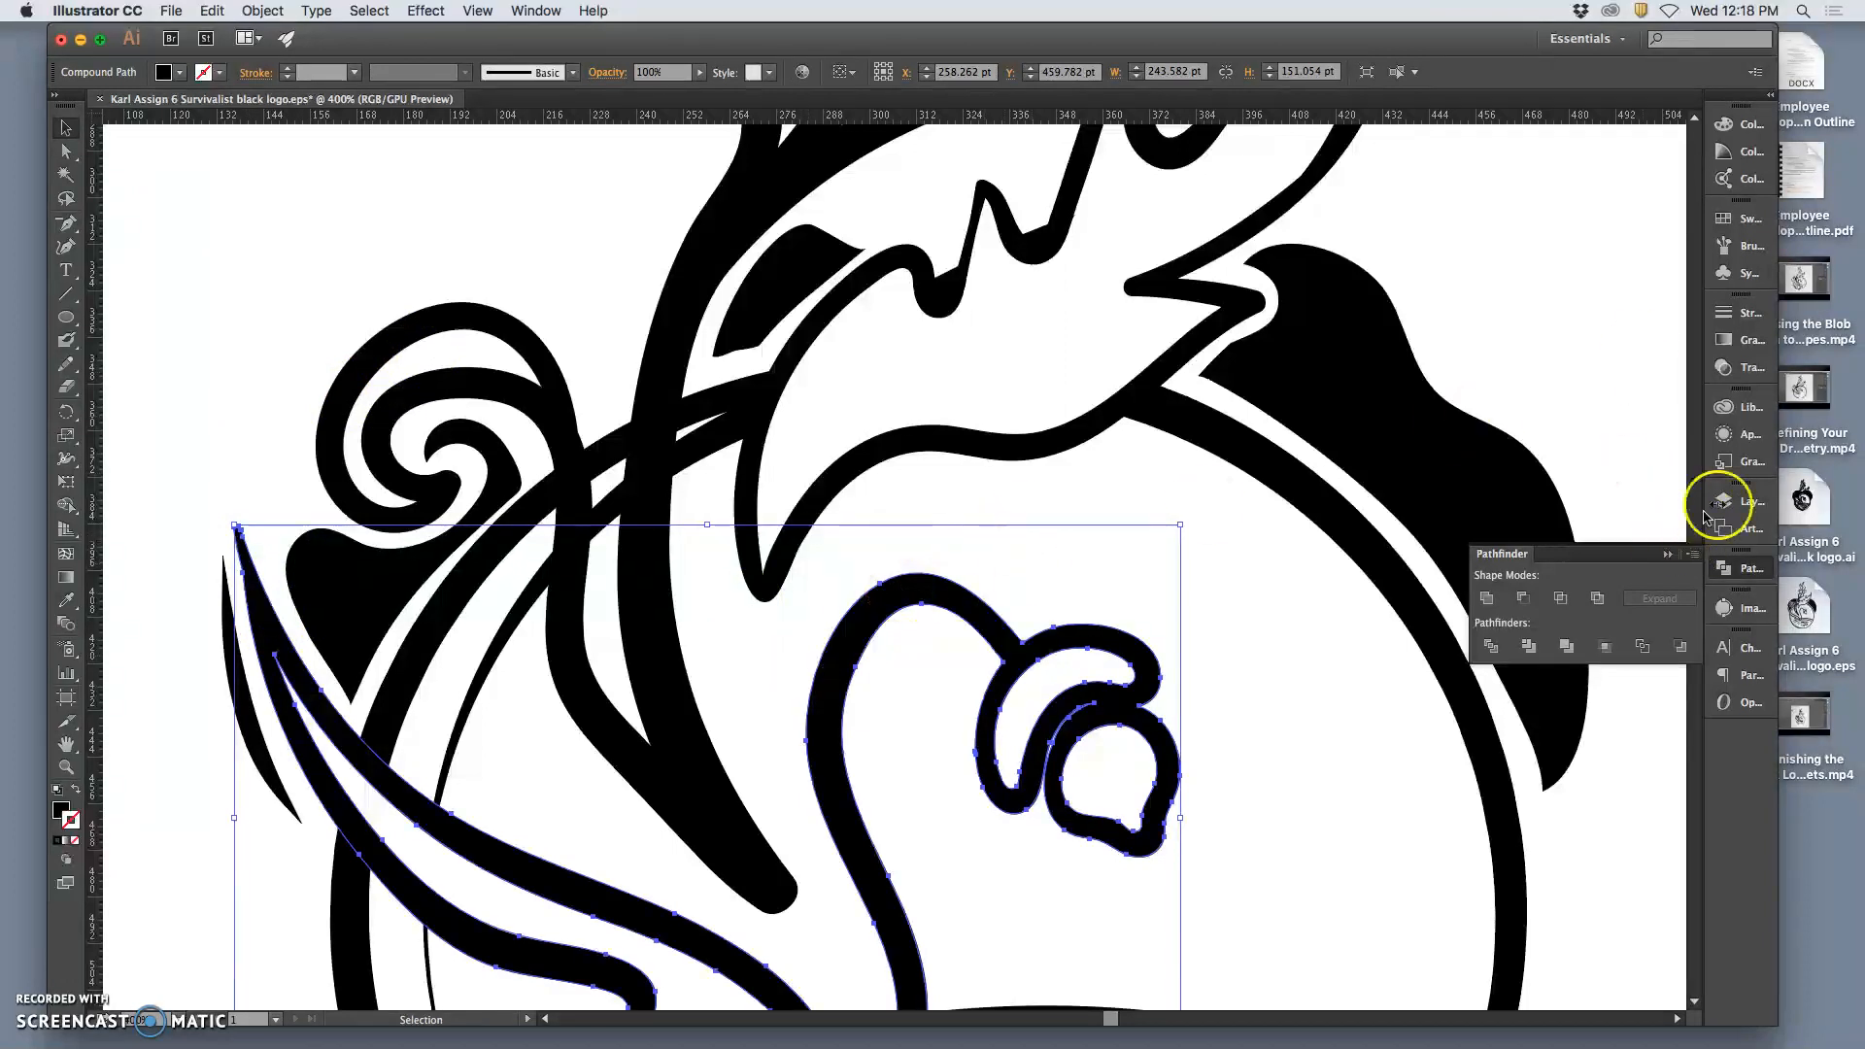
{"action": "left_click", "coordinate": [1734, 504]}
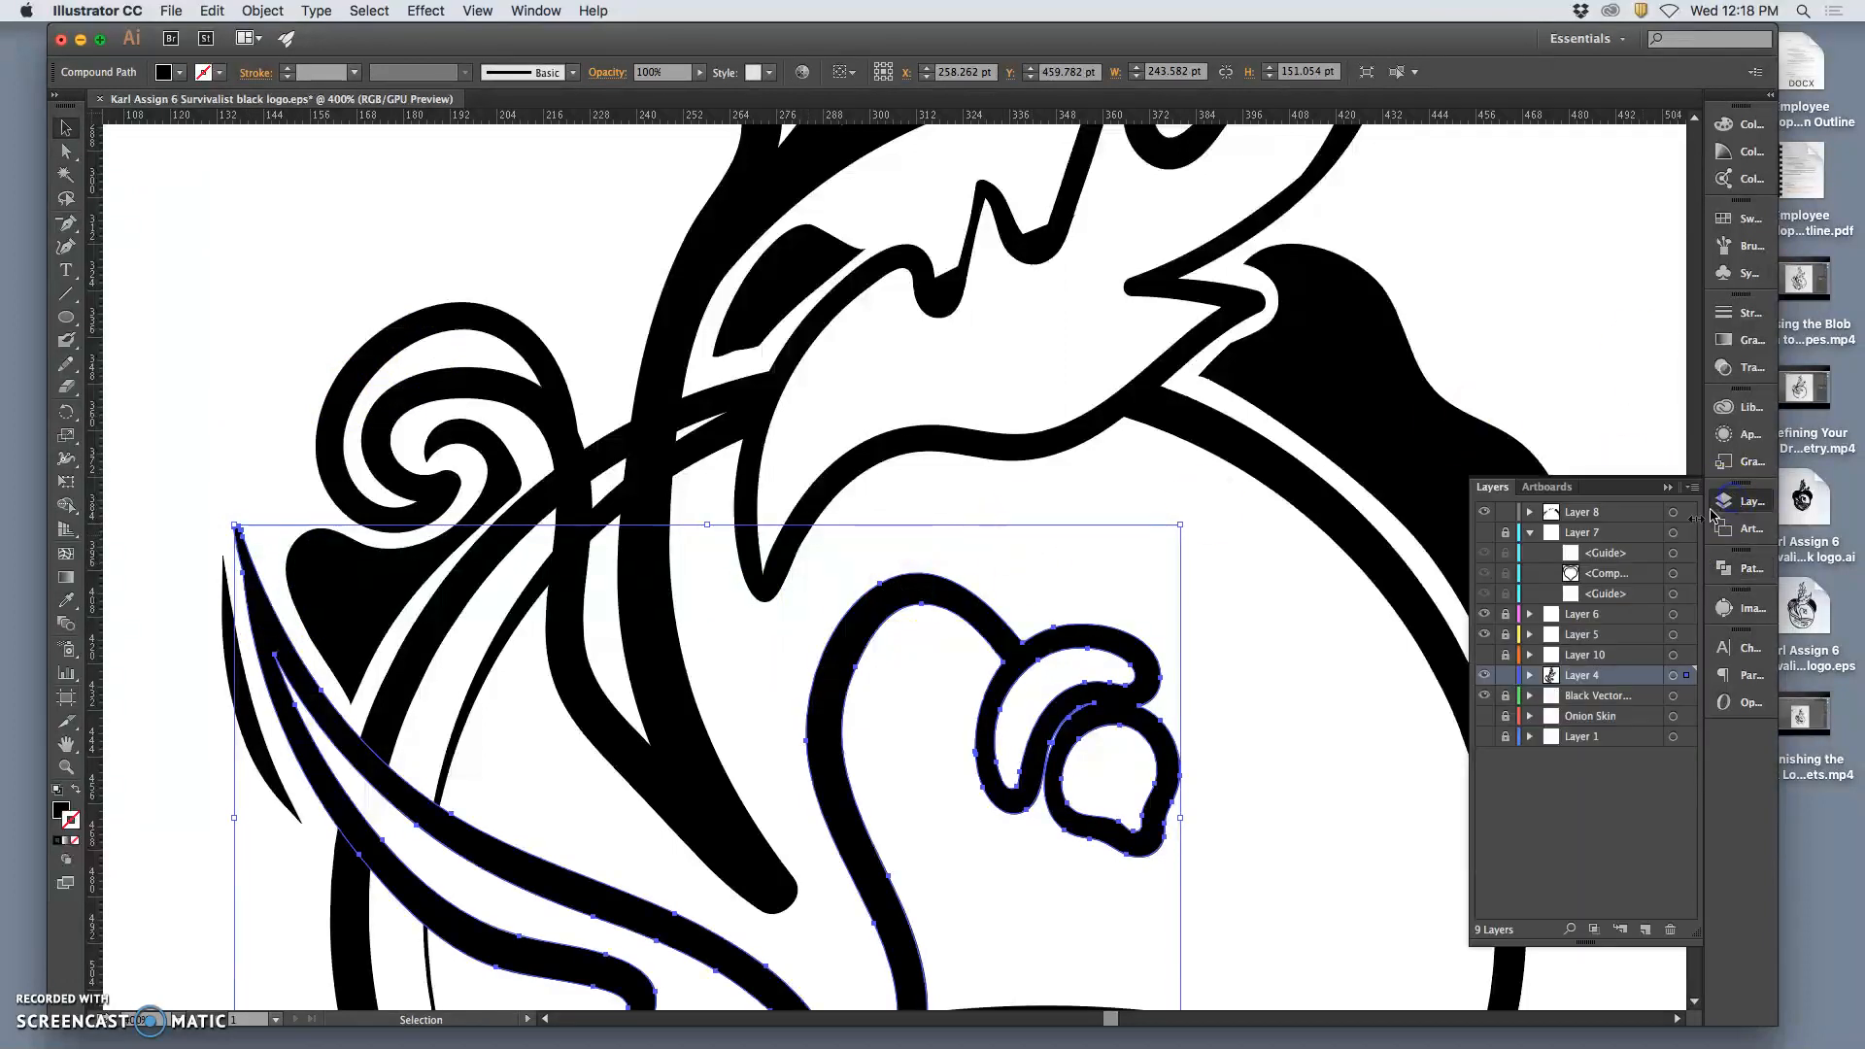
{"action": "left_click", "coordinate": [66, 362]}
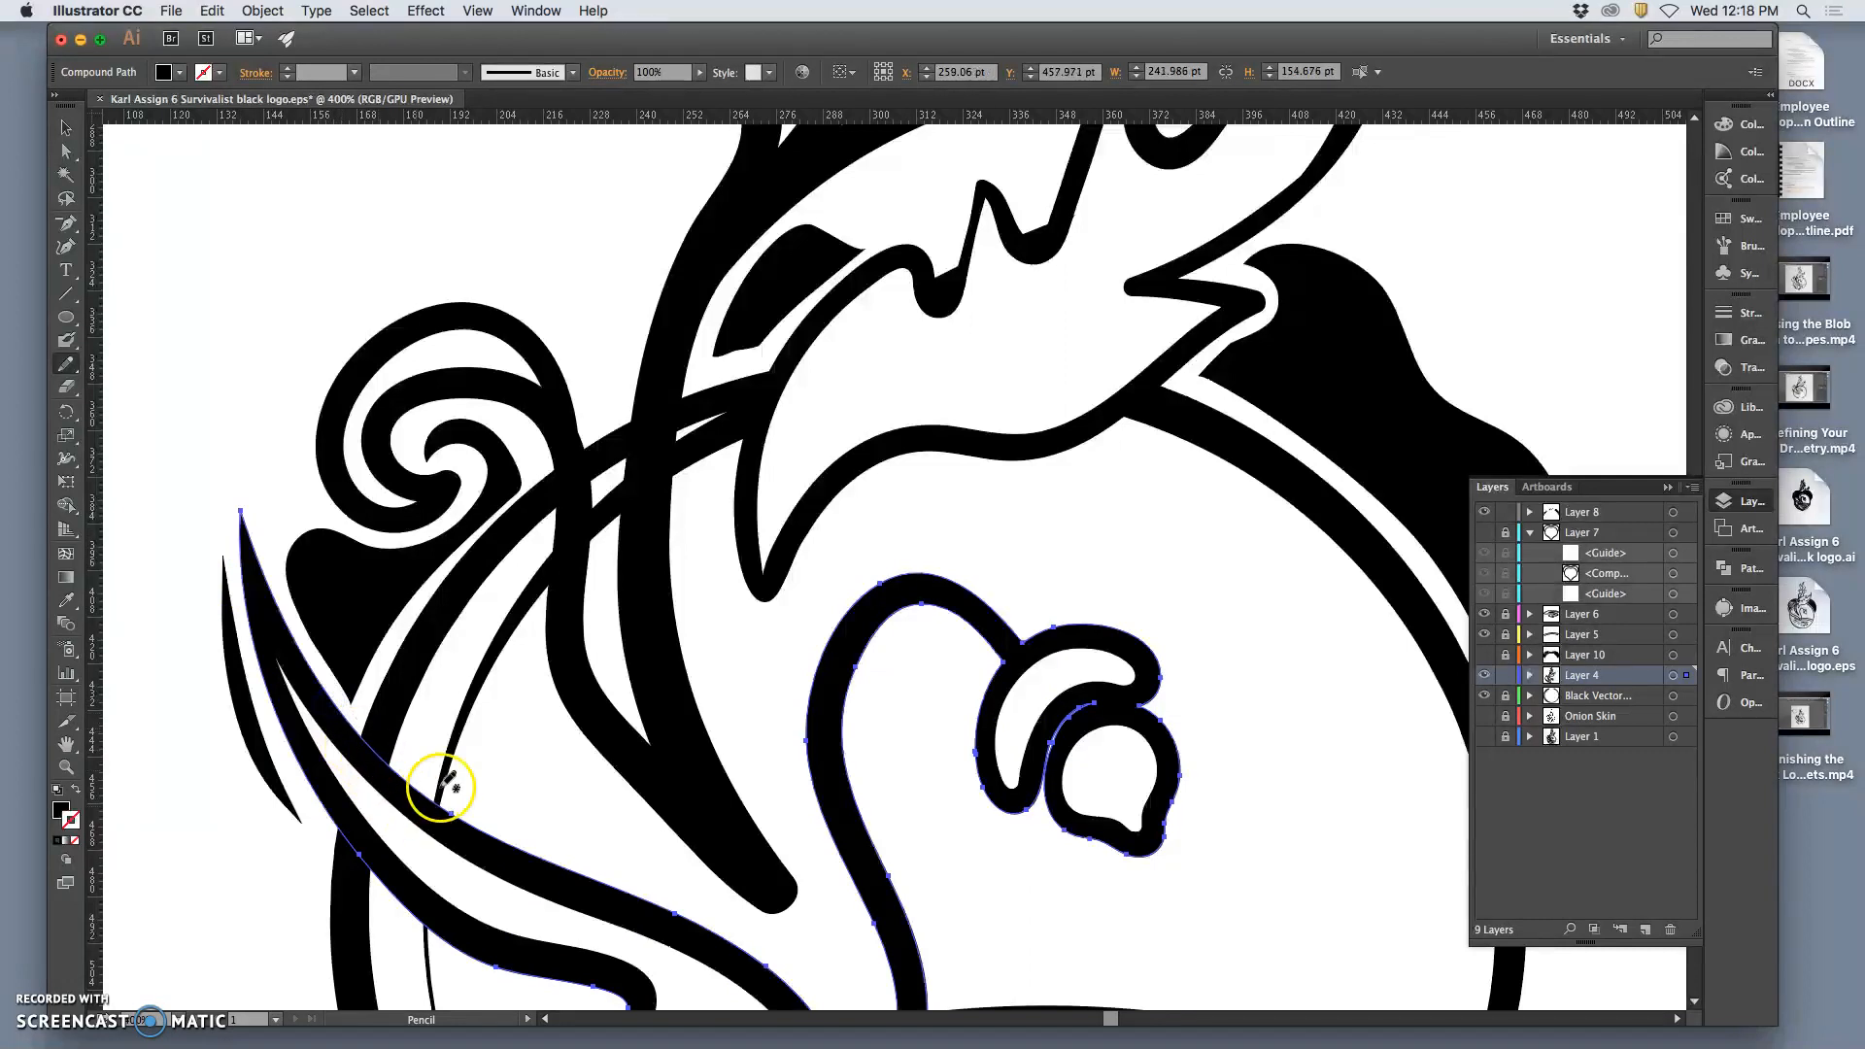
{"action": "key", "text": "v"}
{"action": "left_click", "coordinate": [257, 355]}
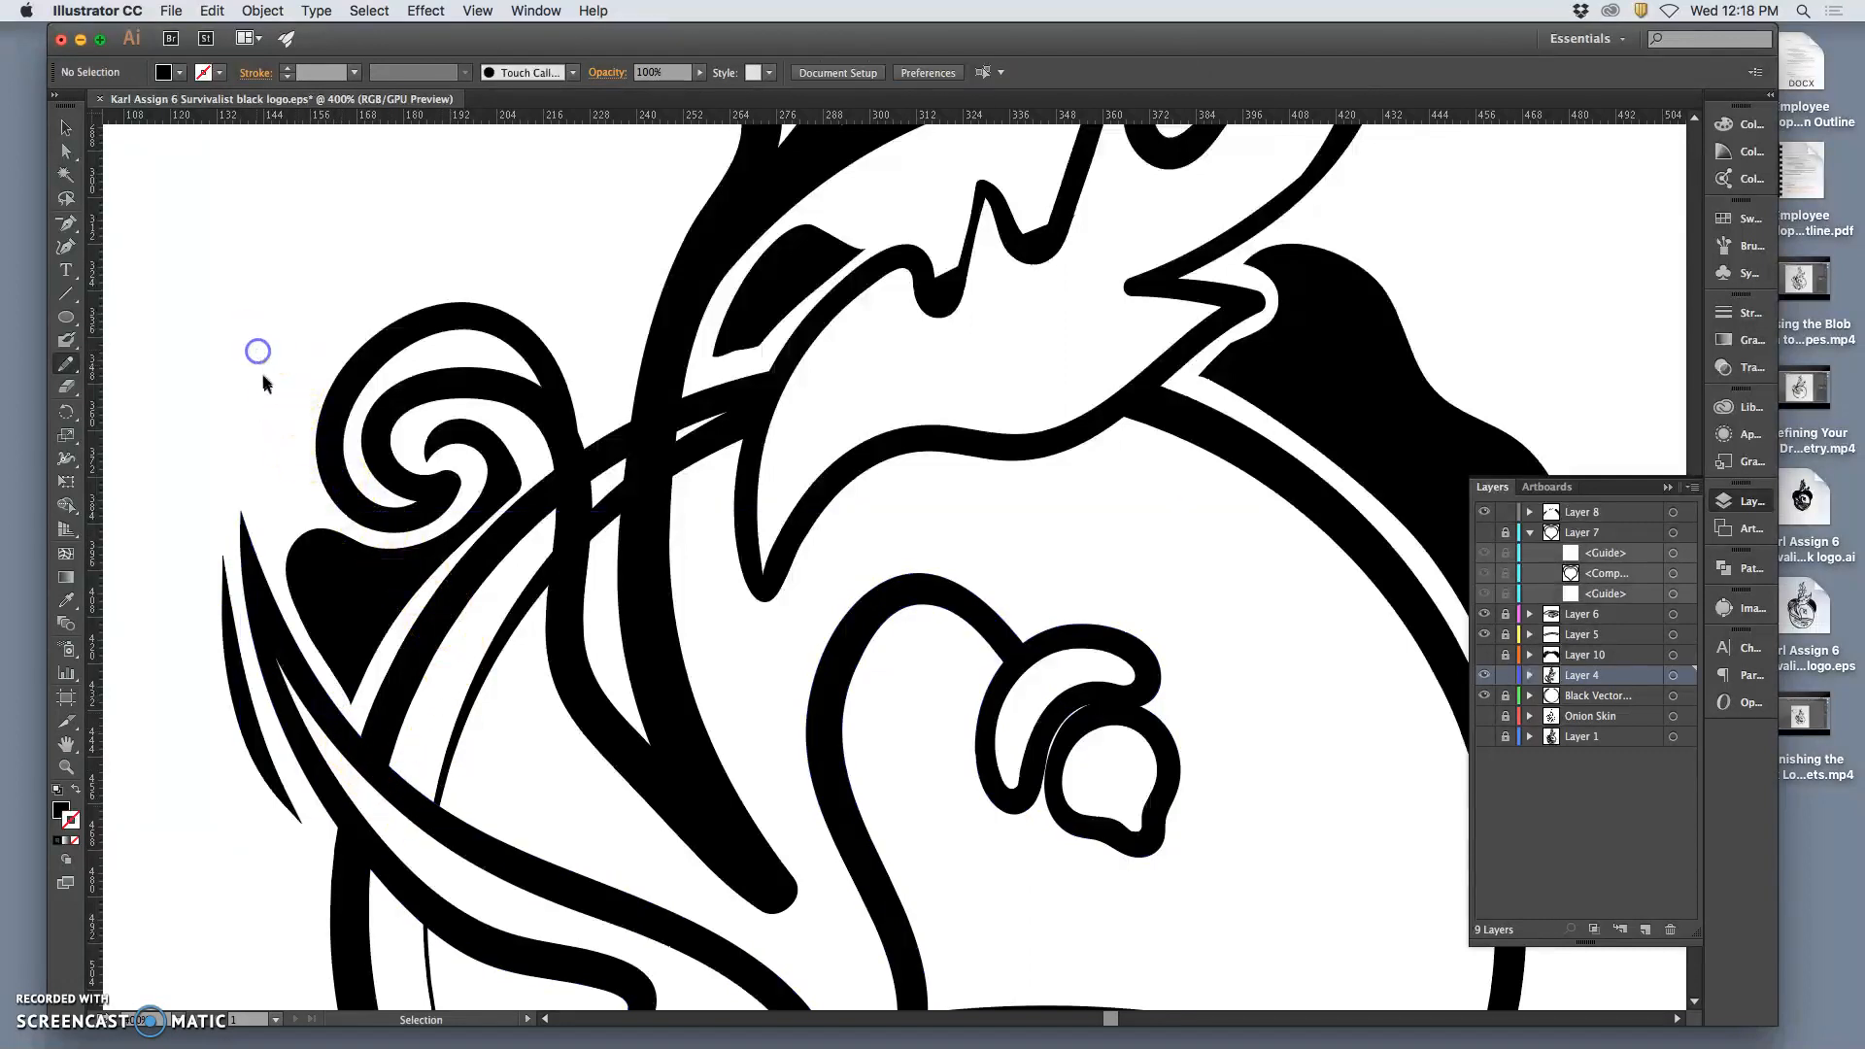
Review the whole logo and examine the water ripple shape inside the lower part of the circle up close
{"action": "key", "text": "super+minus"}
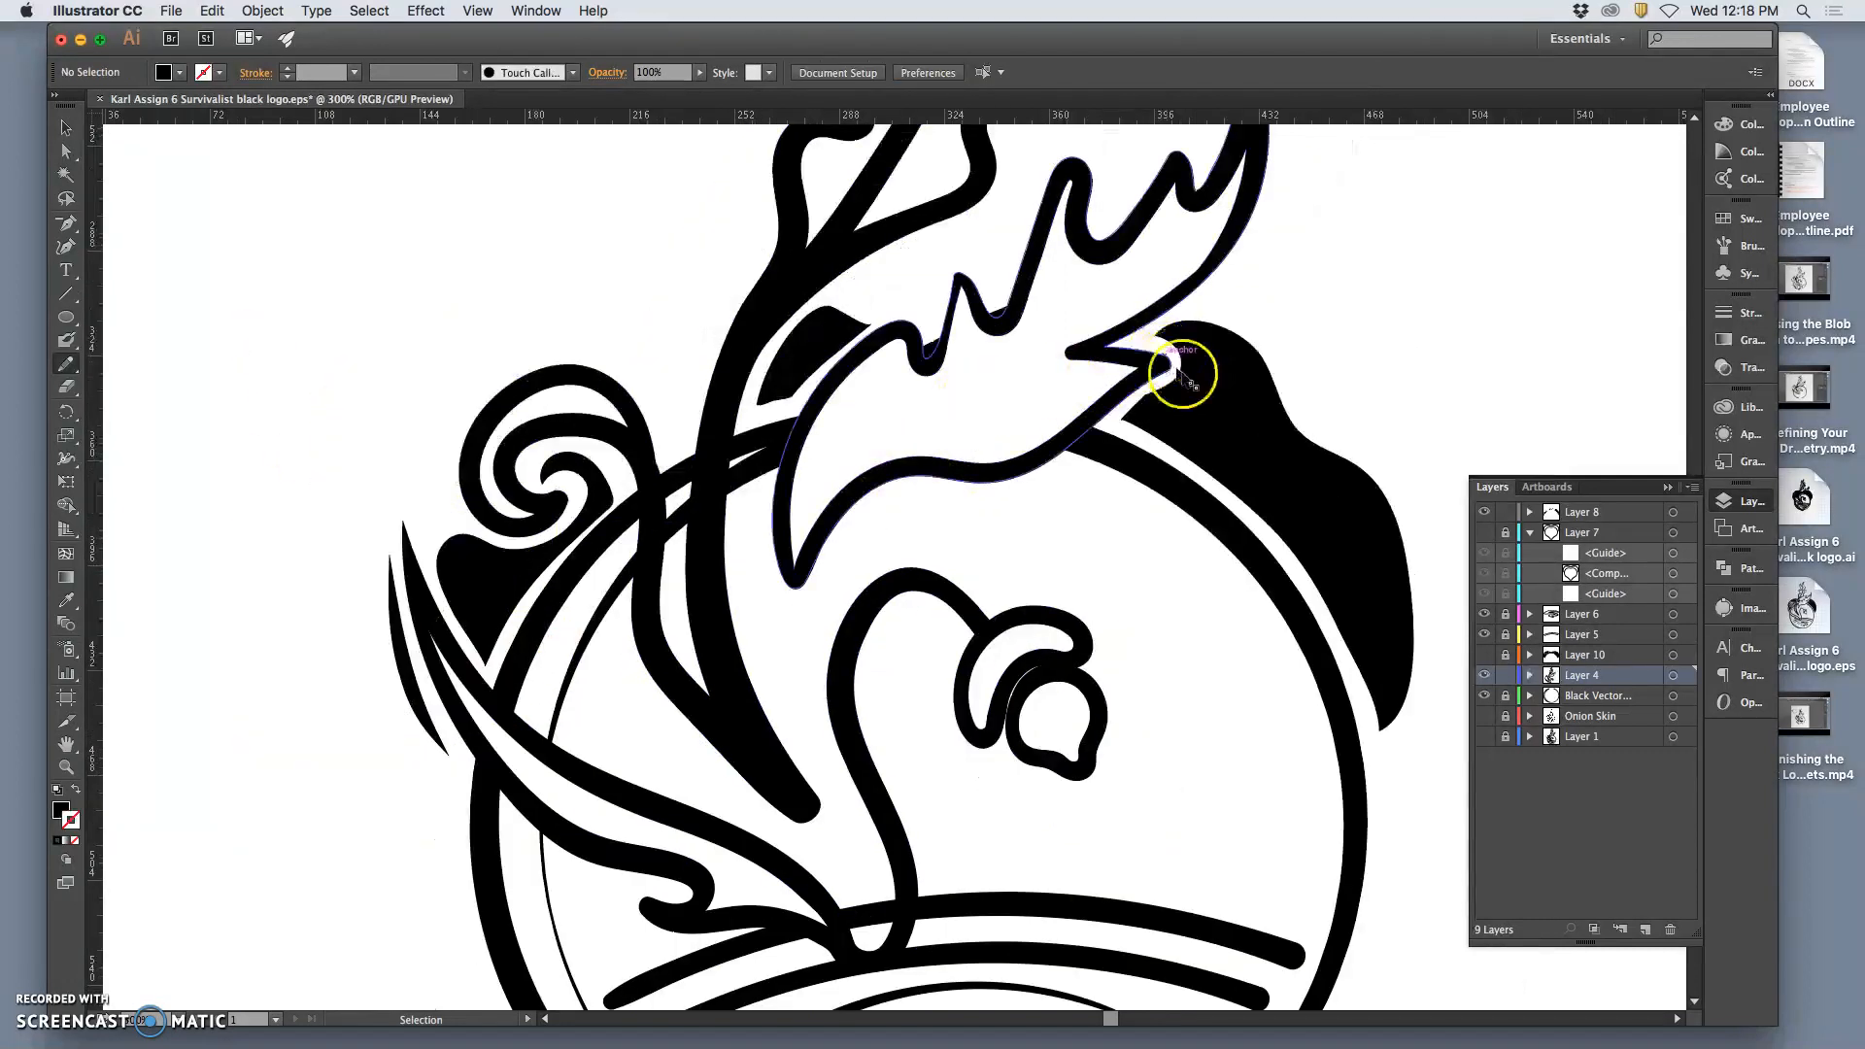
{"action": "key", "text": "super+minus"}
{"action": "key", "text": "super+minus"}
{"action": "key", "text": "n"}
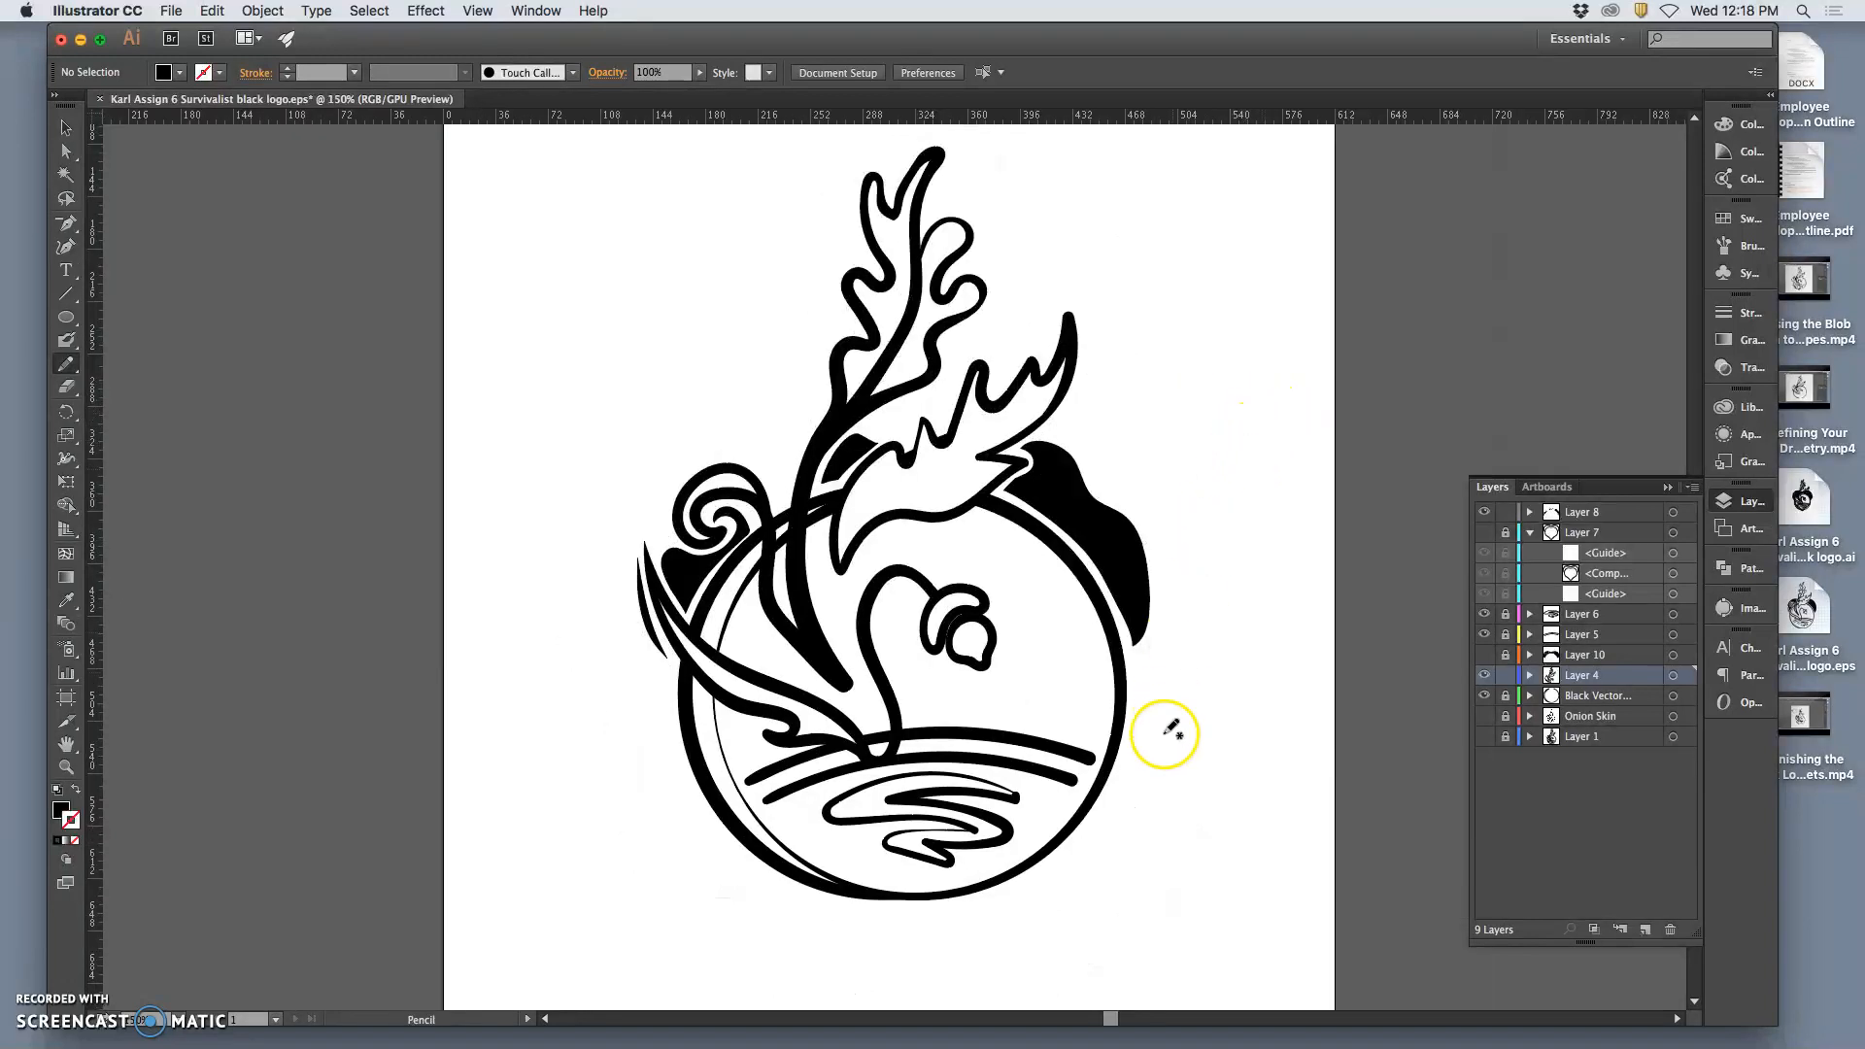
{"action": "key", "text": "super+equal"}
{"action": "key", "text": "super+equal"}
{"action": "key", "text": "super+equal"}
{"action": "key", "text": "super+equal"}
{"action": "left_click_drag", "start_coordinate": [953, 657], "coordinate": [891, 117]}
{"action": "left_click_drag", "start_coordinate": [1019, 518], "coordinate": [992, 420]}
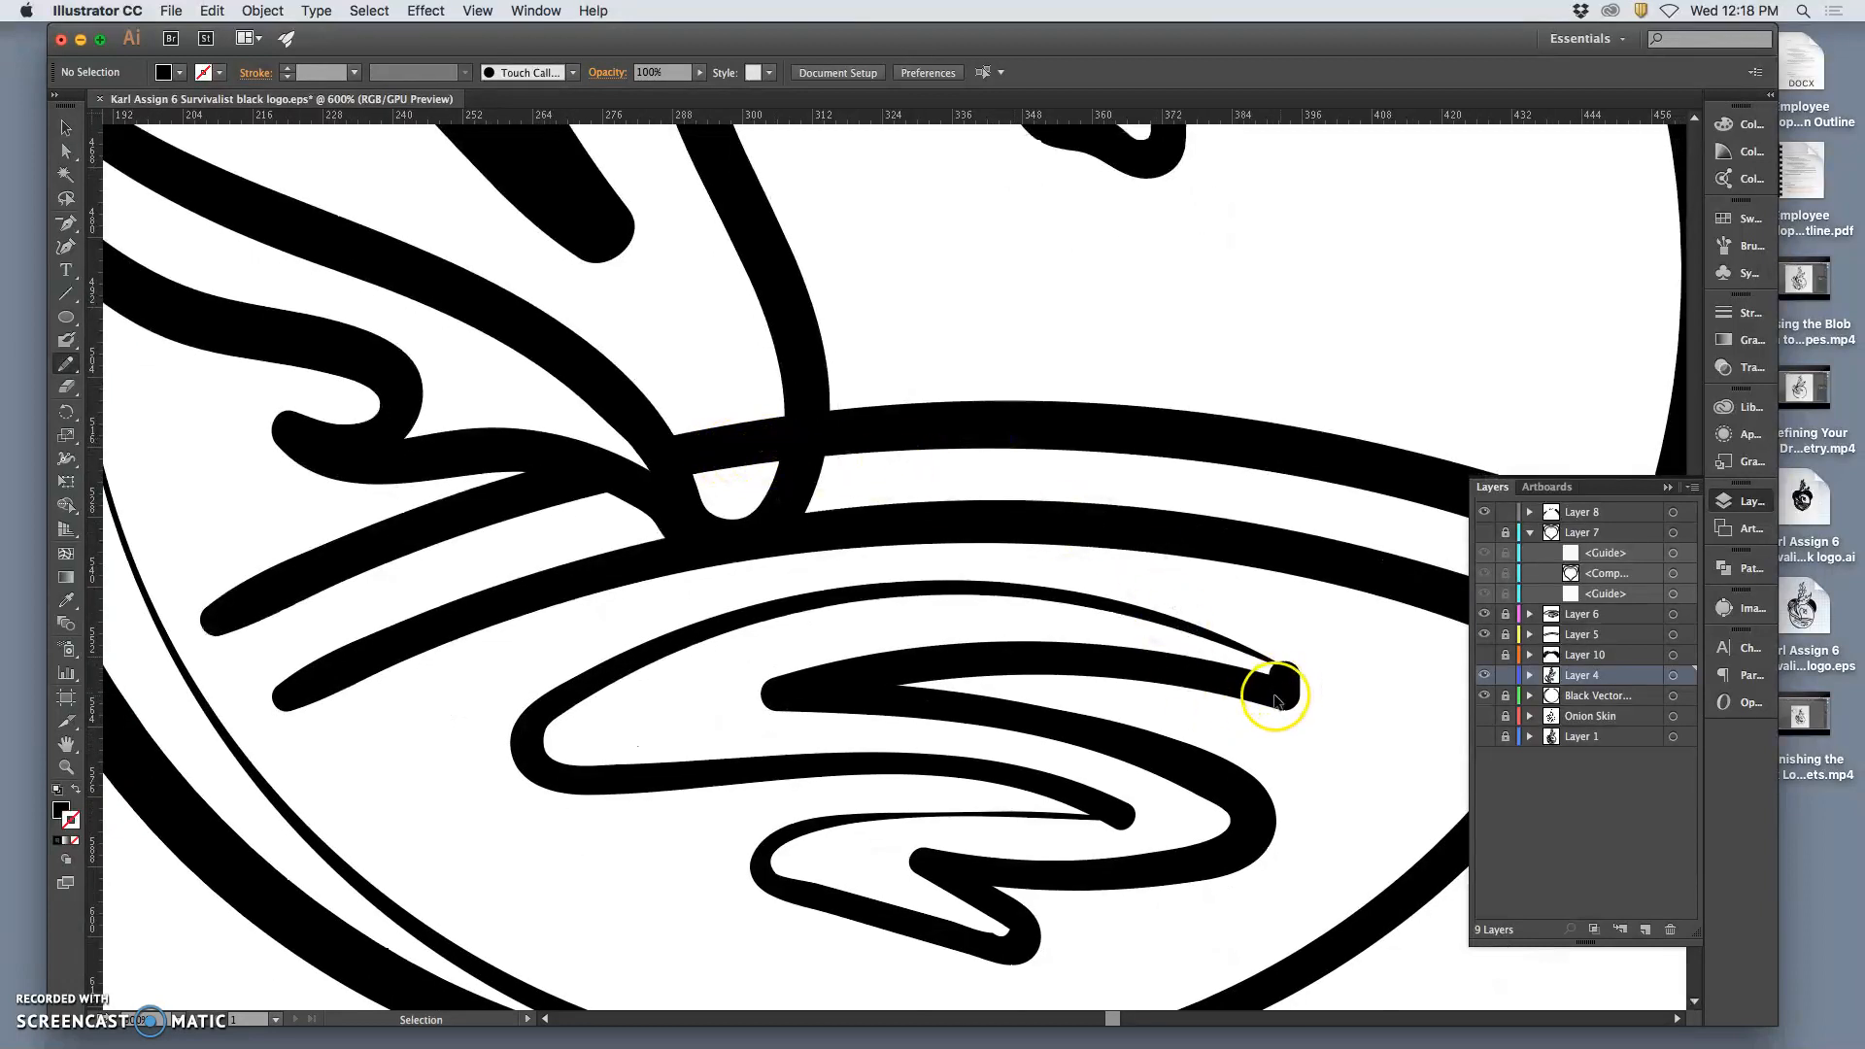
Lock Layer 4 and Layer 8, collapse Layer 7, and unlock Layer 6, checking the Onion Skin and Layer 7 visibility
{"action": "left_click", "coordinate": [1505, 677]}
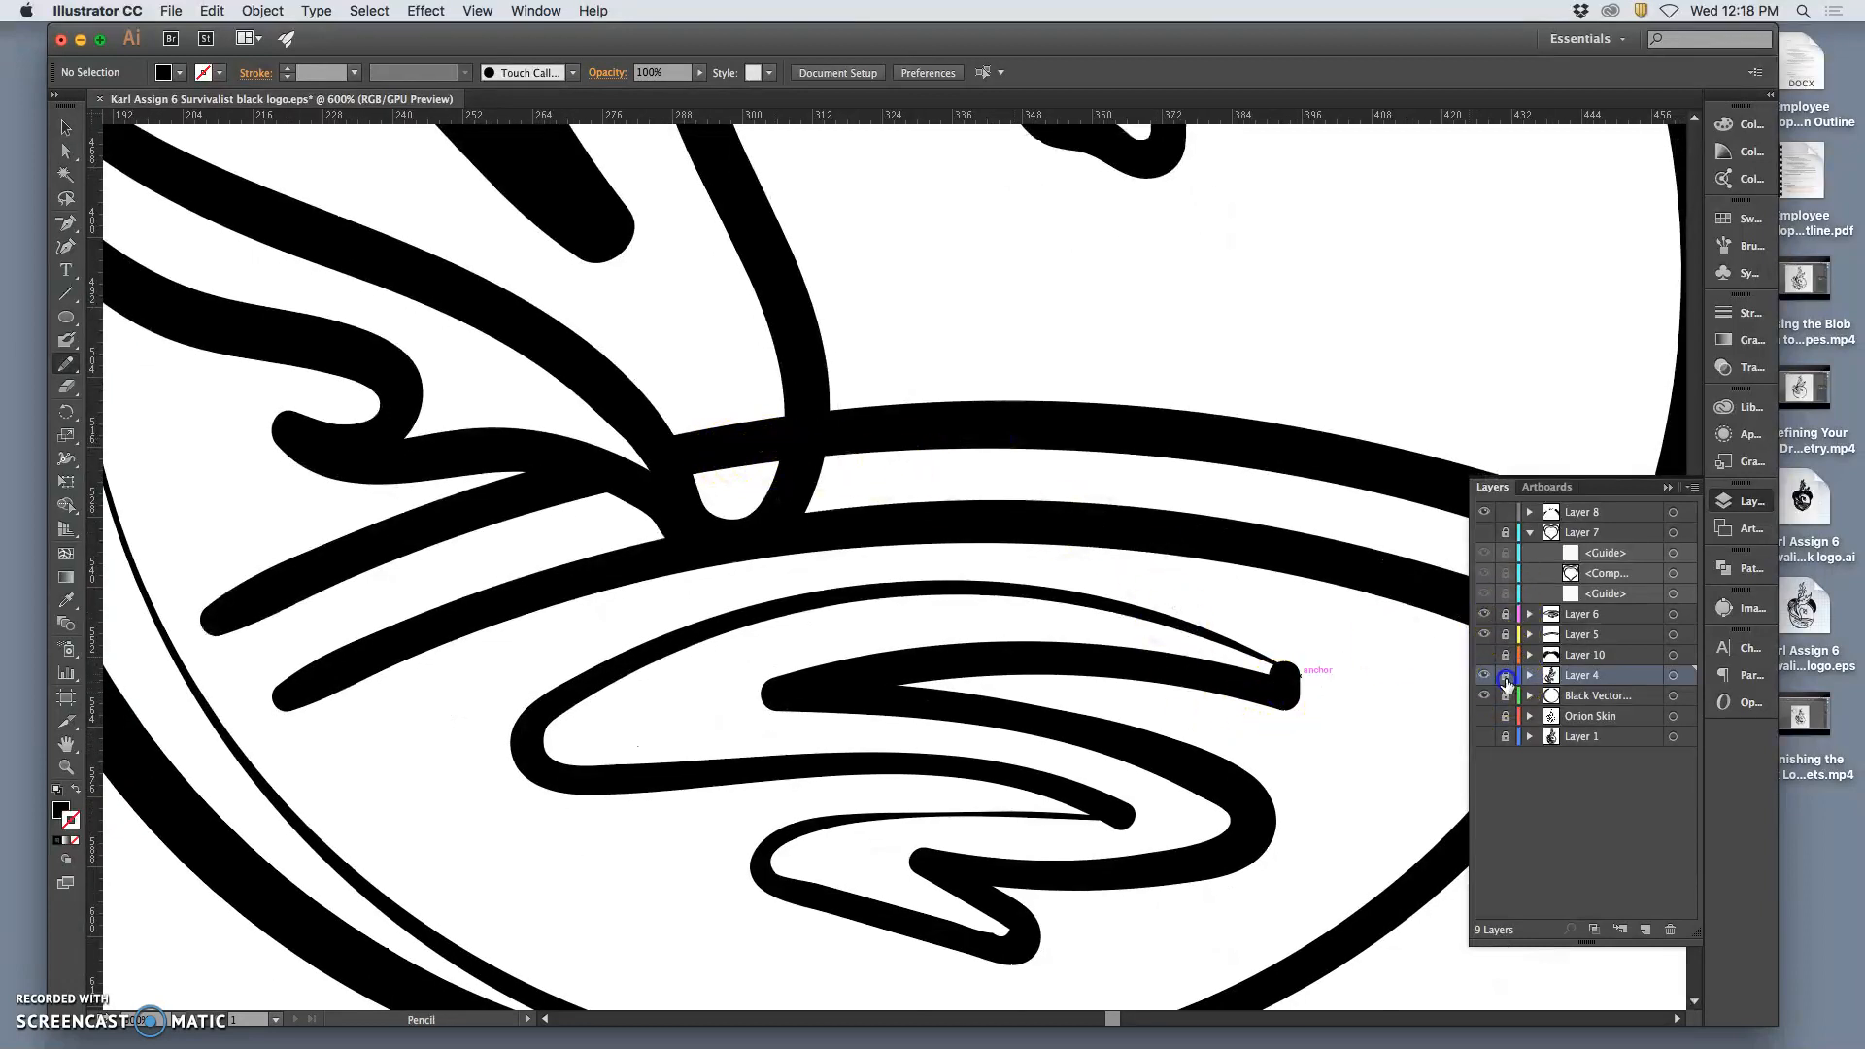
{"action": "left_click", "coordinate": [1486, 719]}
{"action": "left_click", "coordinate": [1486, 718]}
{"action": "left_click", "coordinate": [1485, 533]}
{"action": "left_click", "coordinate": [1487, 534]}
{"action": "left_click", "coordinate": [1529, 533]}
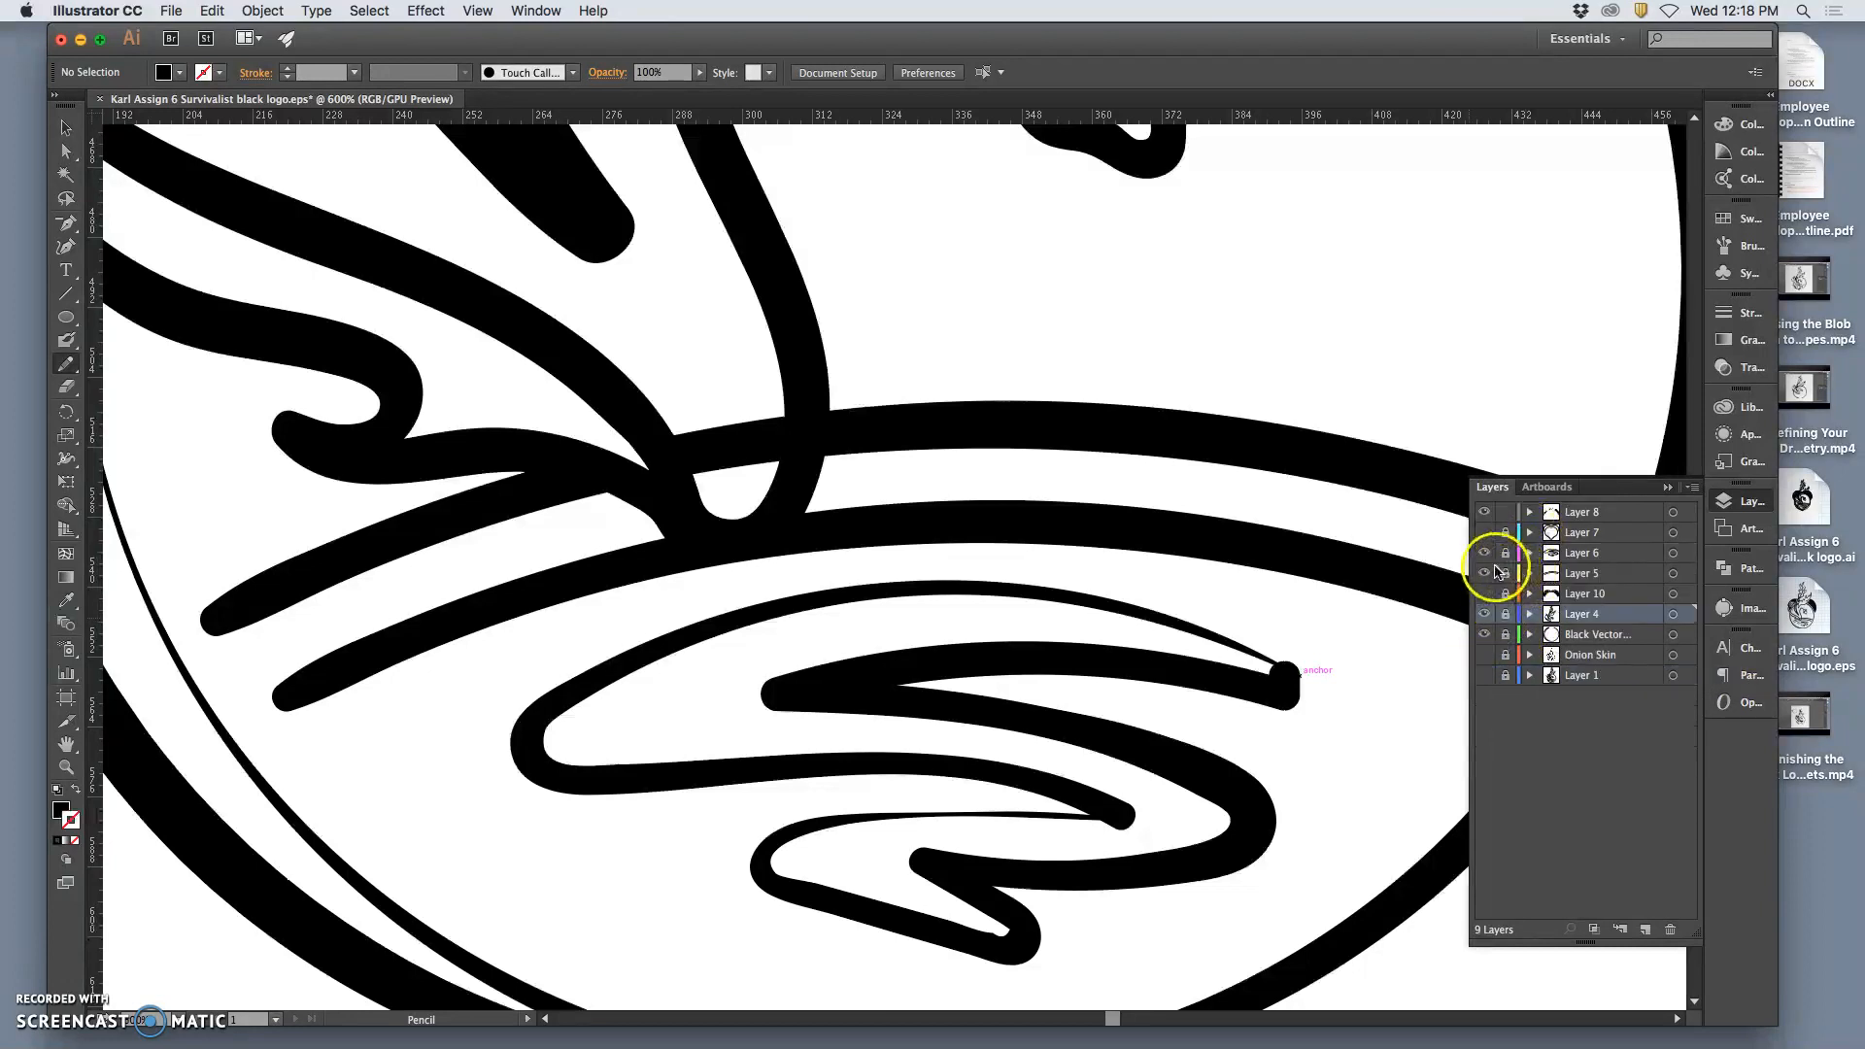
{"action": "left_click", "coordinate": [1486, 556]}
{"action": "left_click", "coordinate": [1505, 518]}
Select the water ripple on Layer 6 and clean up the lumpy upper right end with the Pencil tool
{"action": "left_click", "coordinate": [1282, 688], "text": "super"}
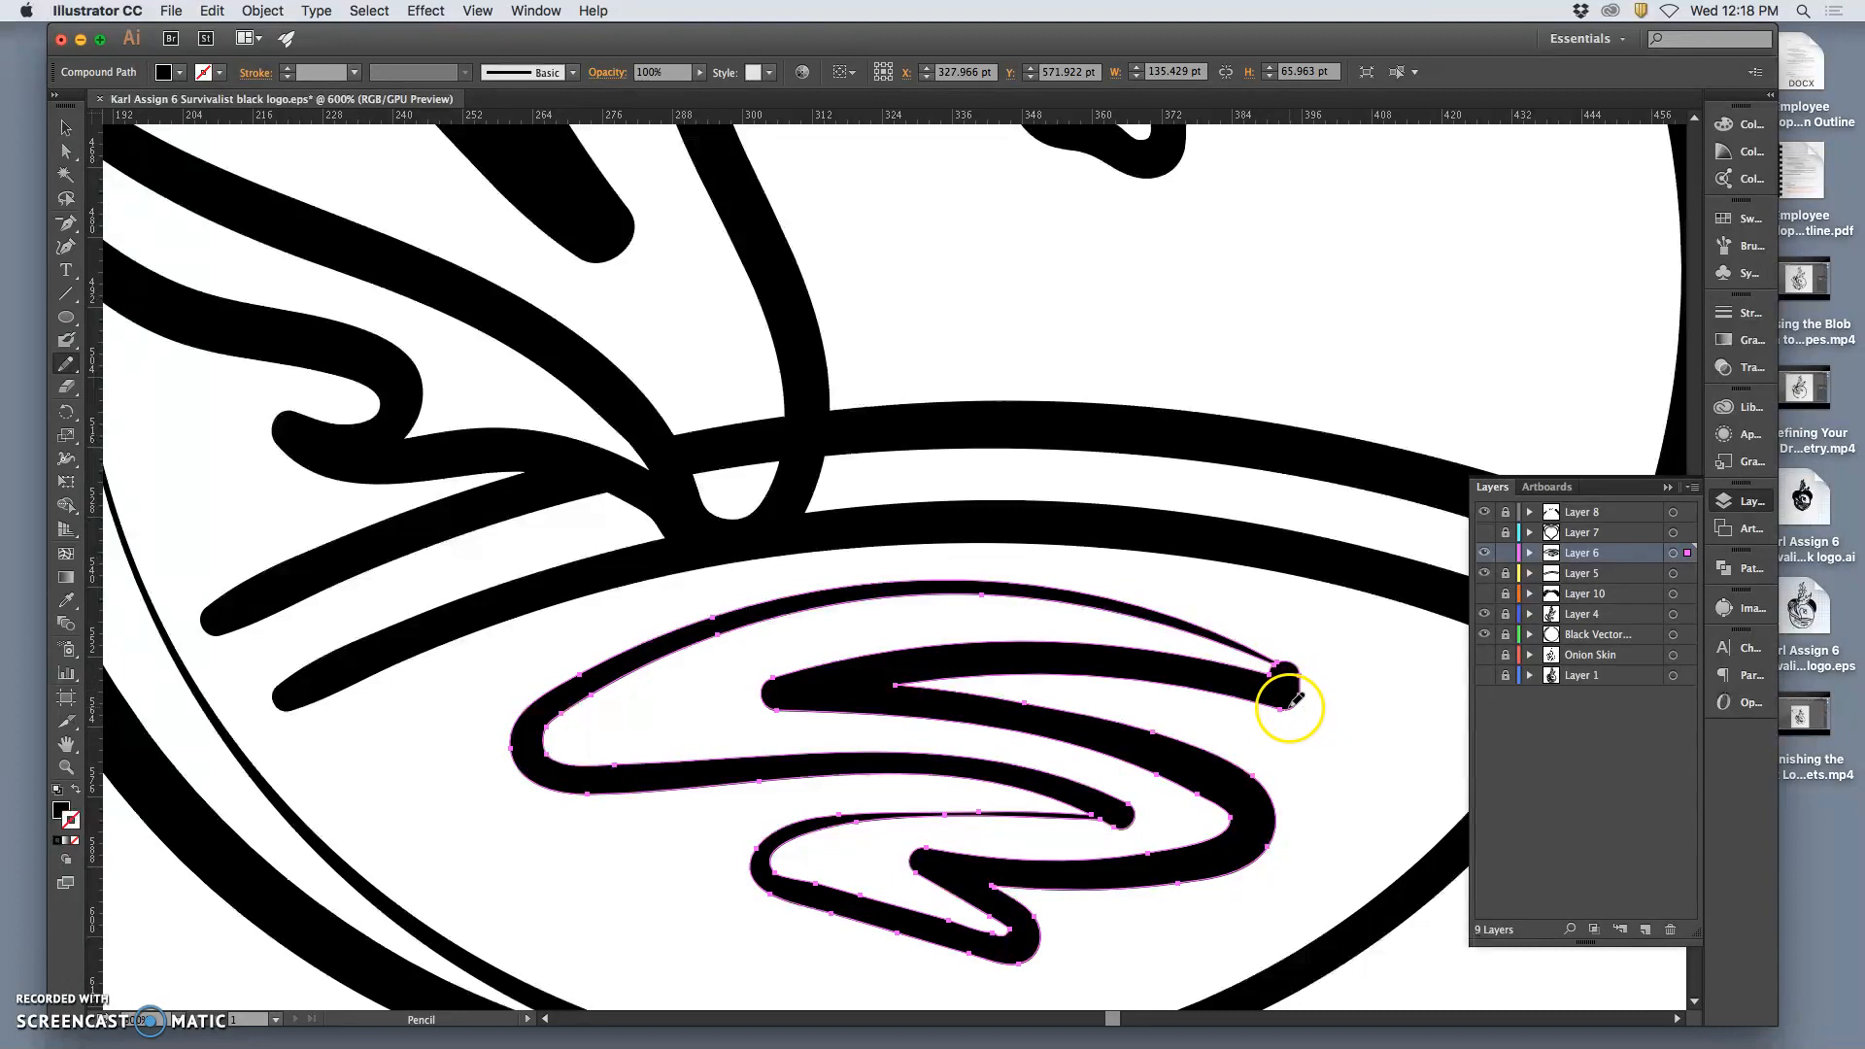
{"action": "left_click_drag", "start_coordinate": [1274, 664], "coordinate": [1273, 666]}
{"action": "left_click", "coordinate": [1246, 683], "text": "super"}
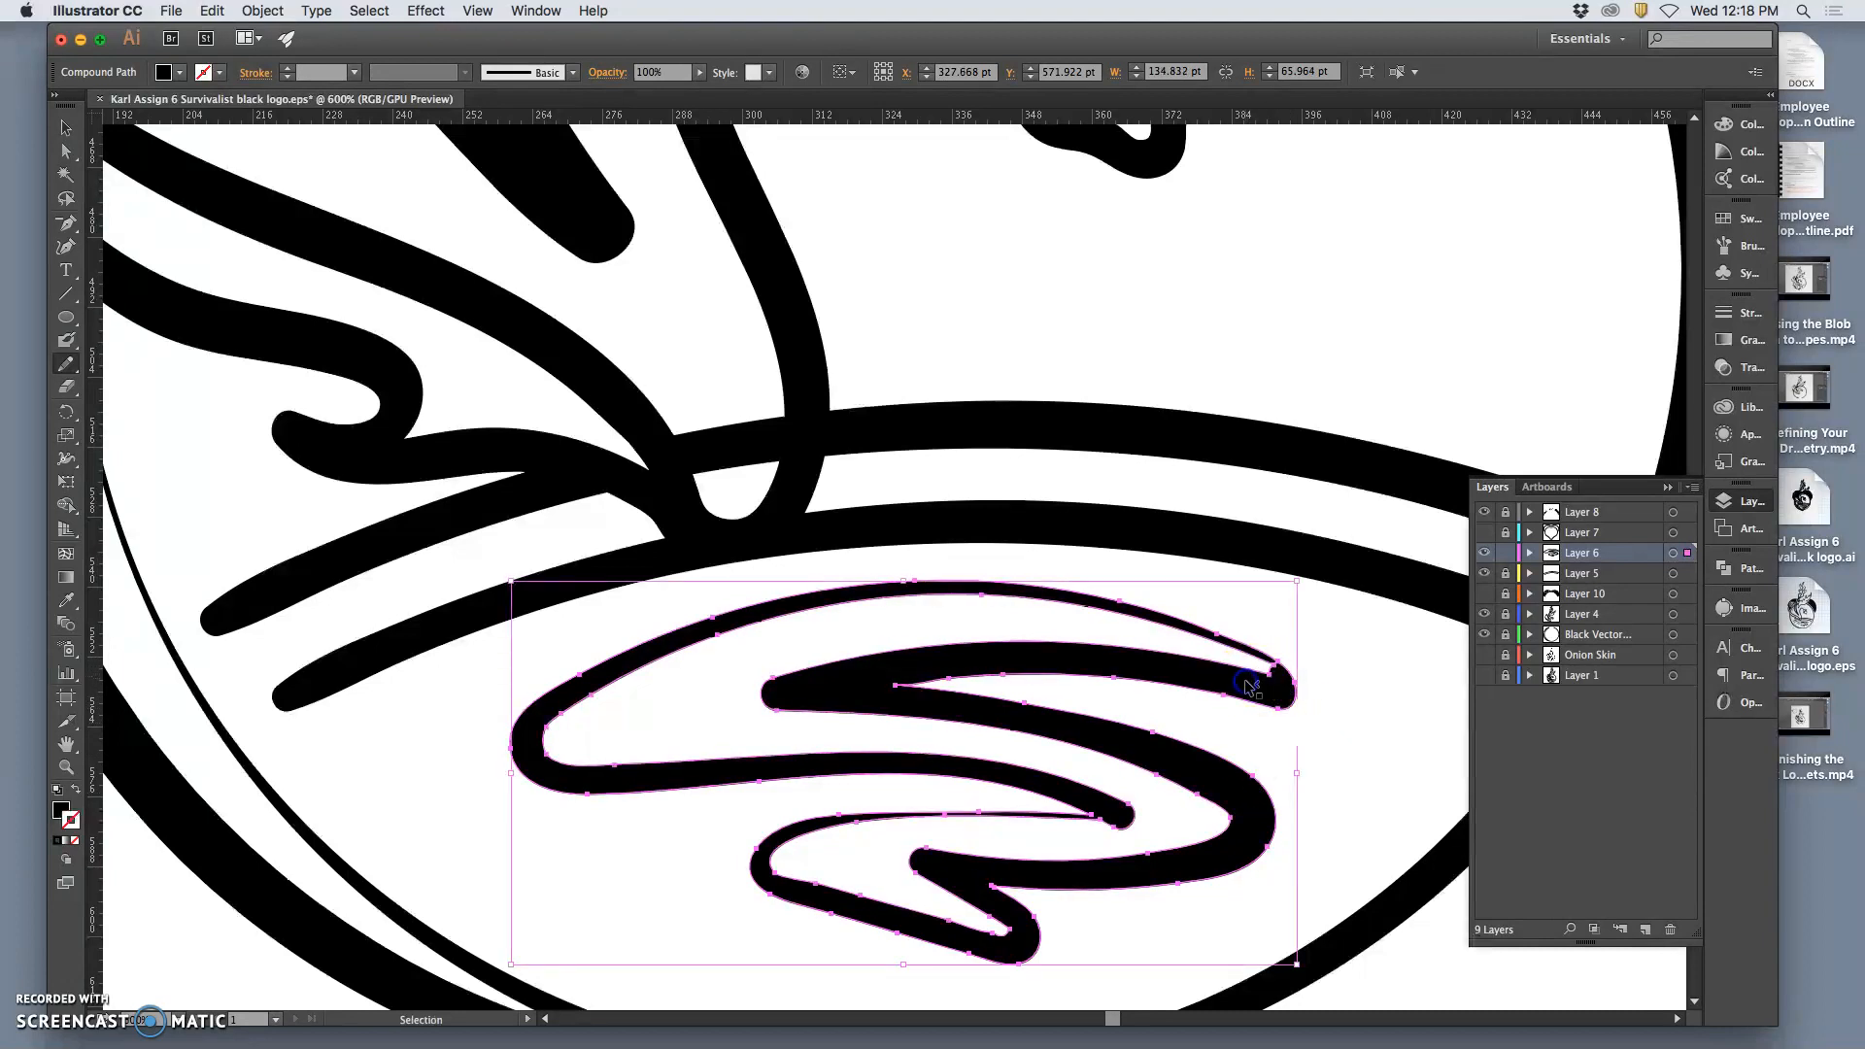
{"action": "mouse_move", "coordinate": [1274, 664]}
{"action": "left_mouse_down"}
{"action": "mouse_move", "coordinate": [1245, 747]}
{"action": "mouse_move", "coordinate": [1171, 794]}
{"action": "mouse_move", "coordinate": [1136, 846]}
{"action": "mouse_move", "coordinate": [981, 896]}
{"action": "left_mouse_up"}
{"action": "left_click_drag", "start_coordinate": [1122, 814], "coordinate": [1182, 753]}
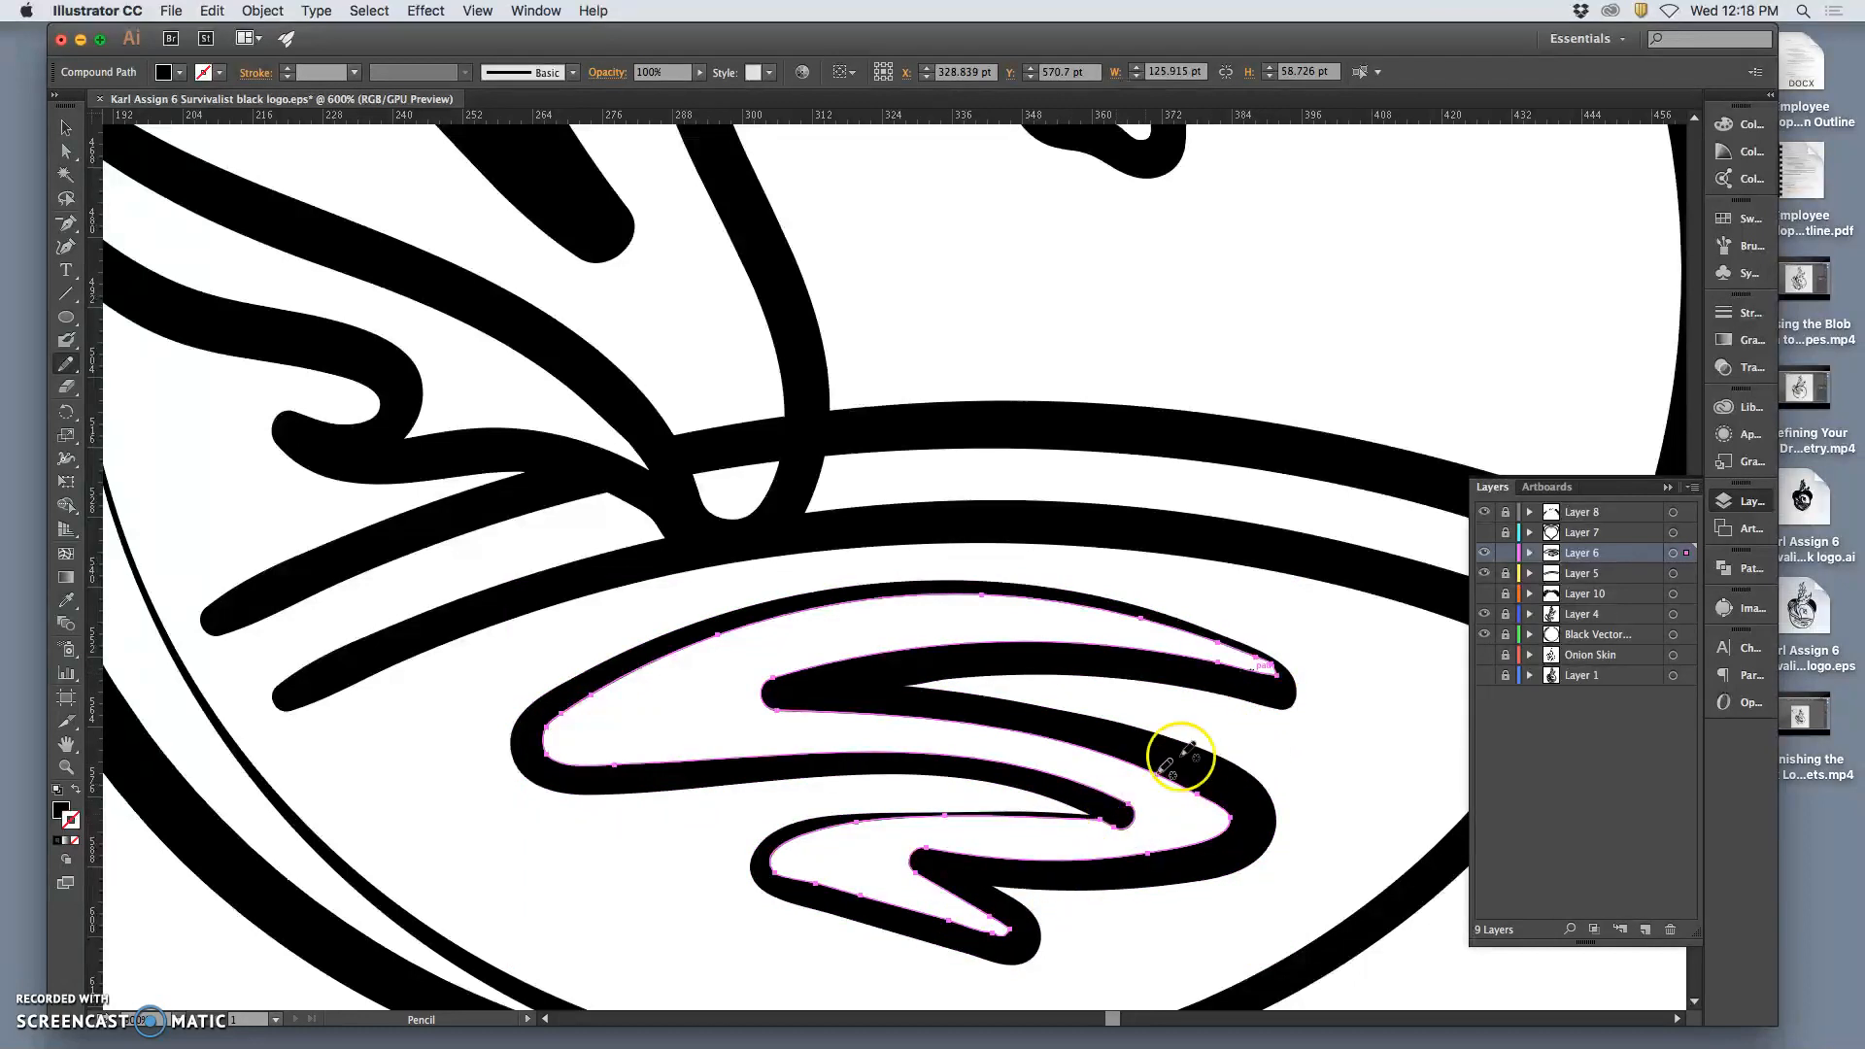
{"action": "left_click", "coordinate": [1317, 723], "text": "super"}
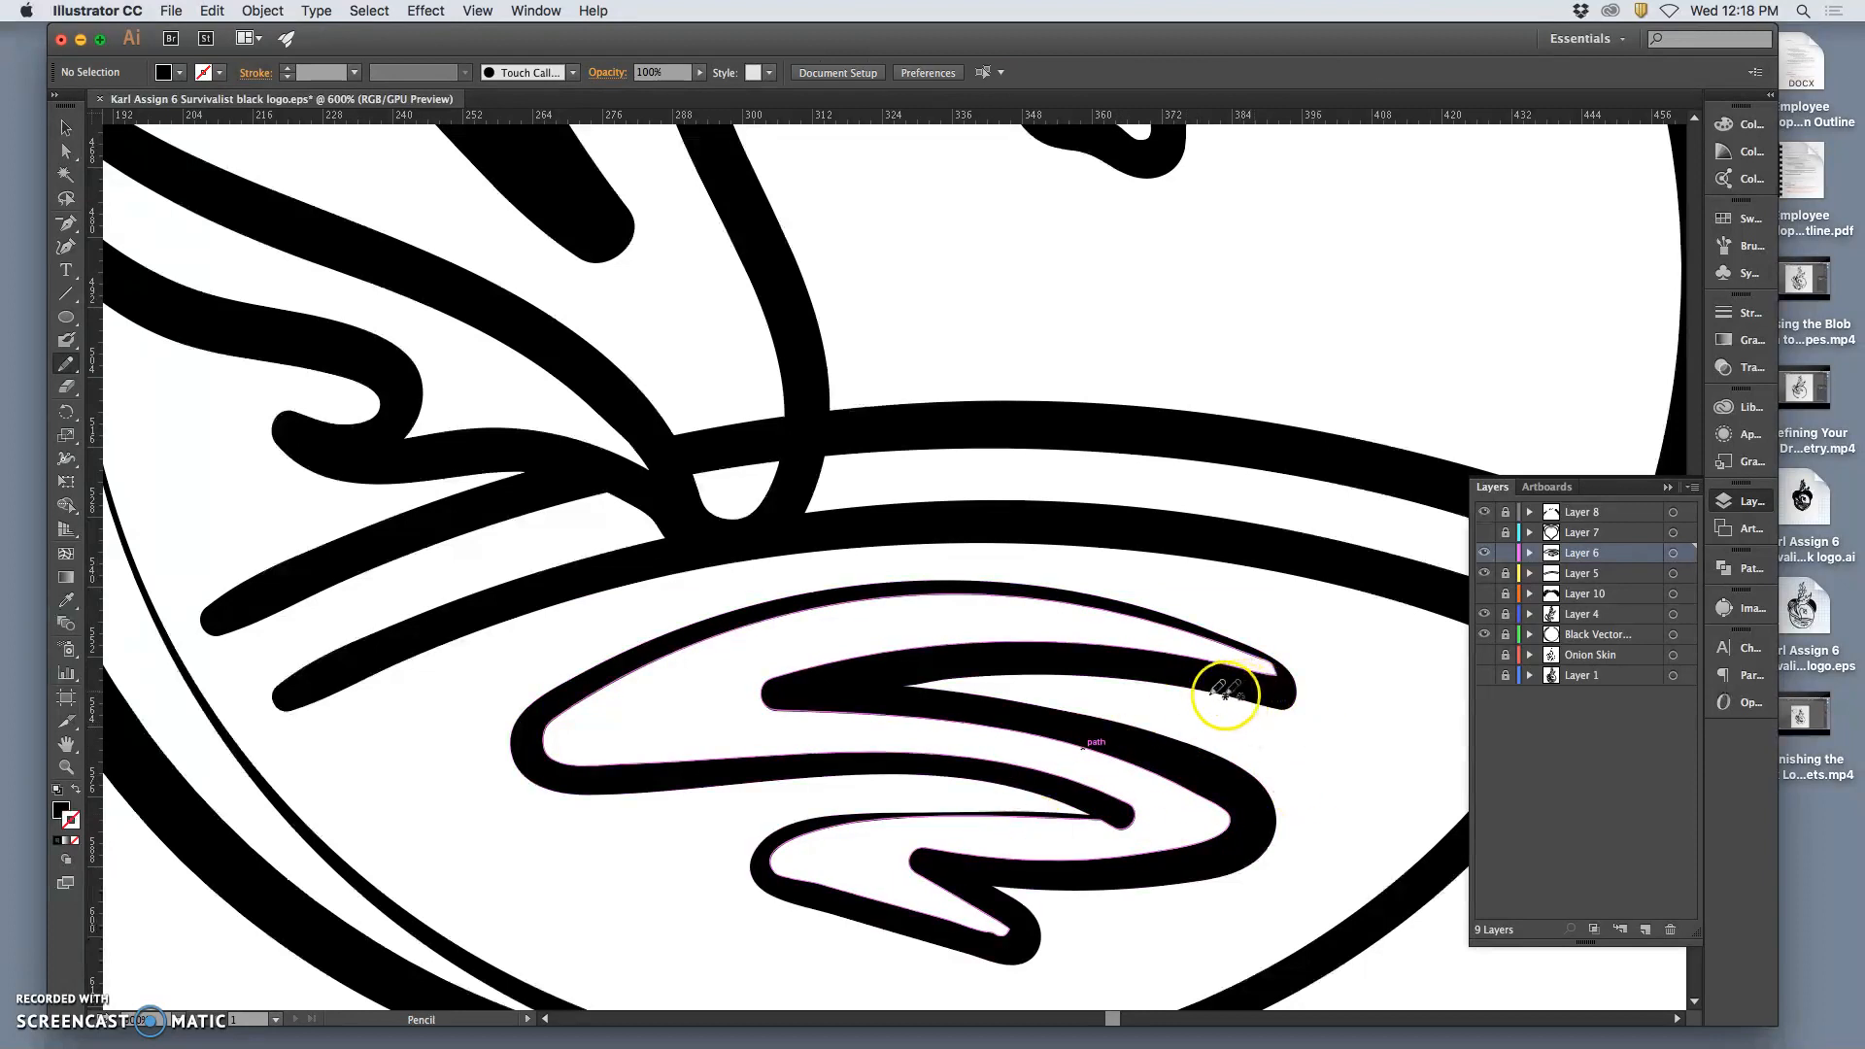
Unlock Layer 5, select its horizon bands, and erase gaps in the upper band beside the leaf and the acorn stem
{"action": "key", "text": "space"}
{"action": "left_click_drag", "start_coordinate": [887, 541], "coordinate": [935, 617]}
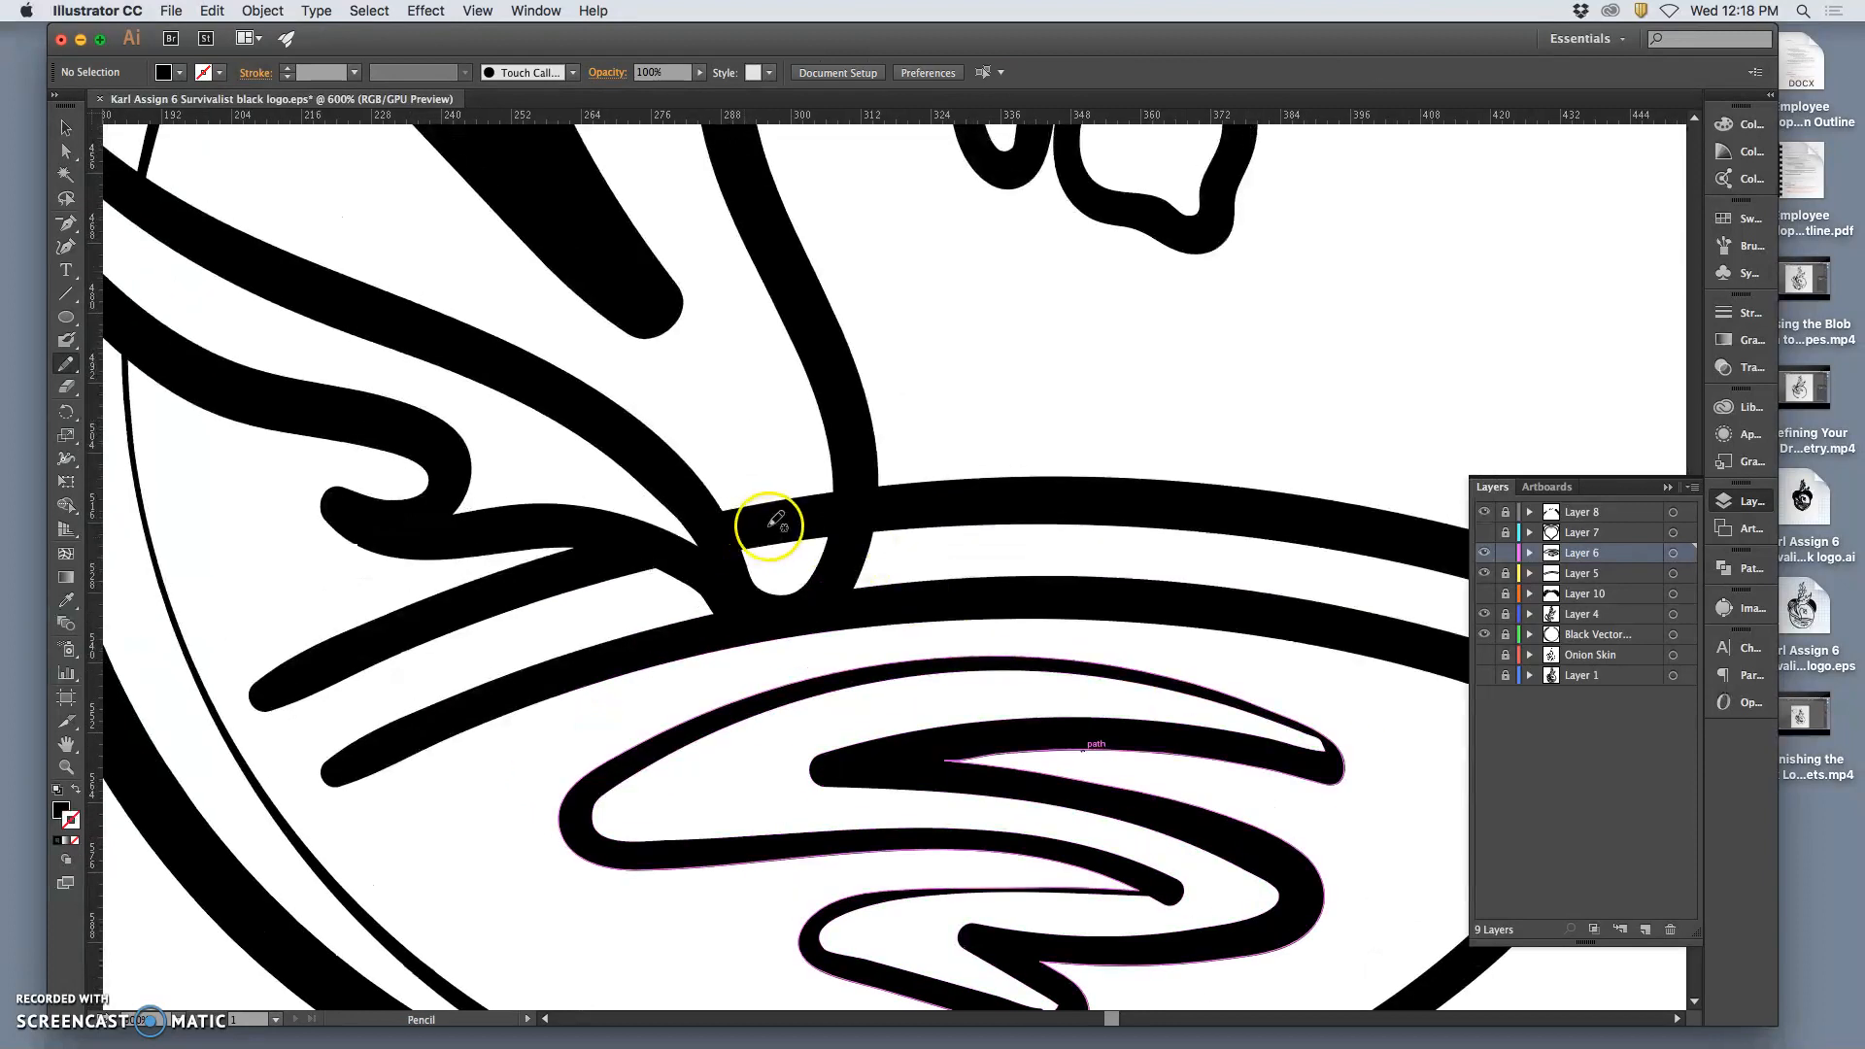
{"action": "left_click", "coordinate": [1505, 573]}
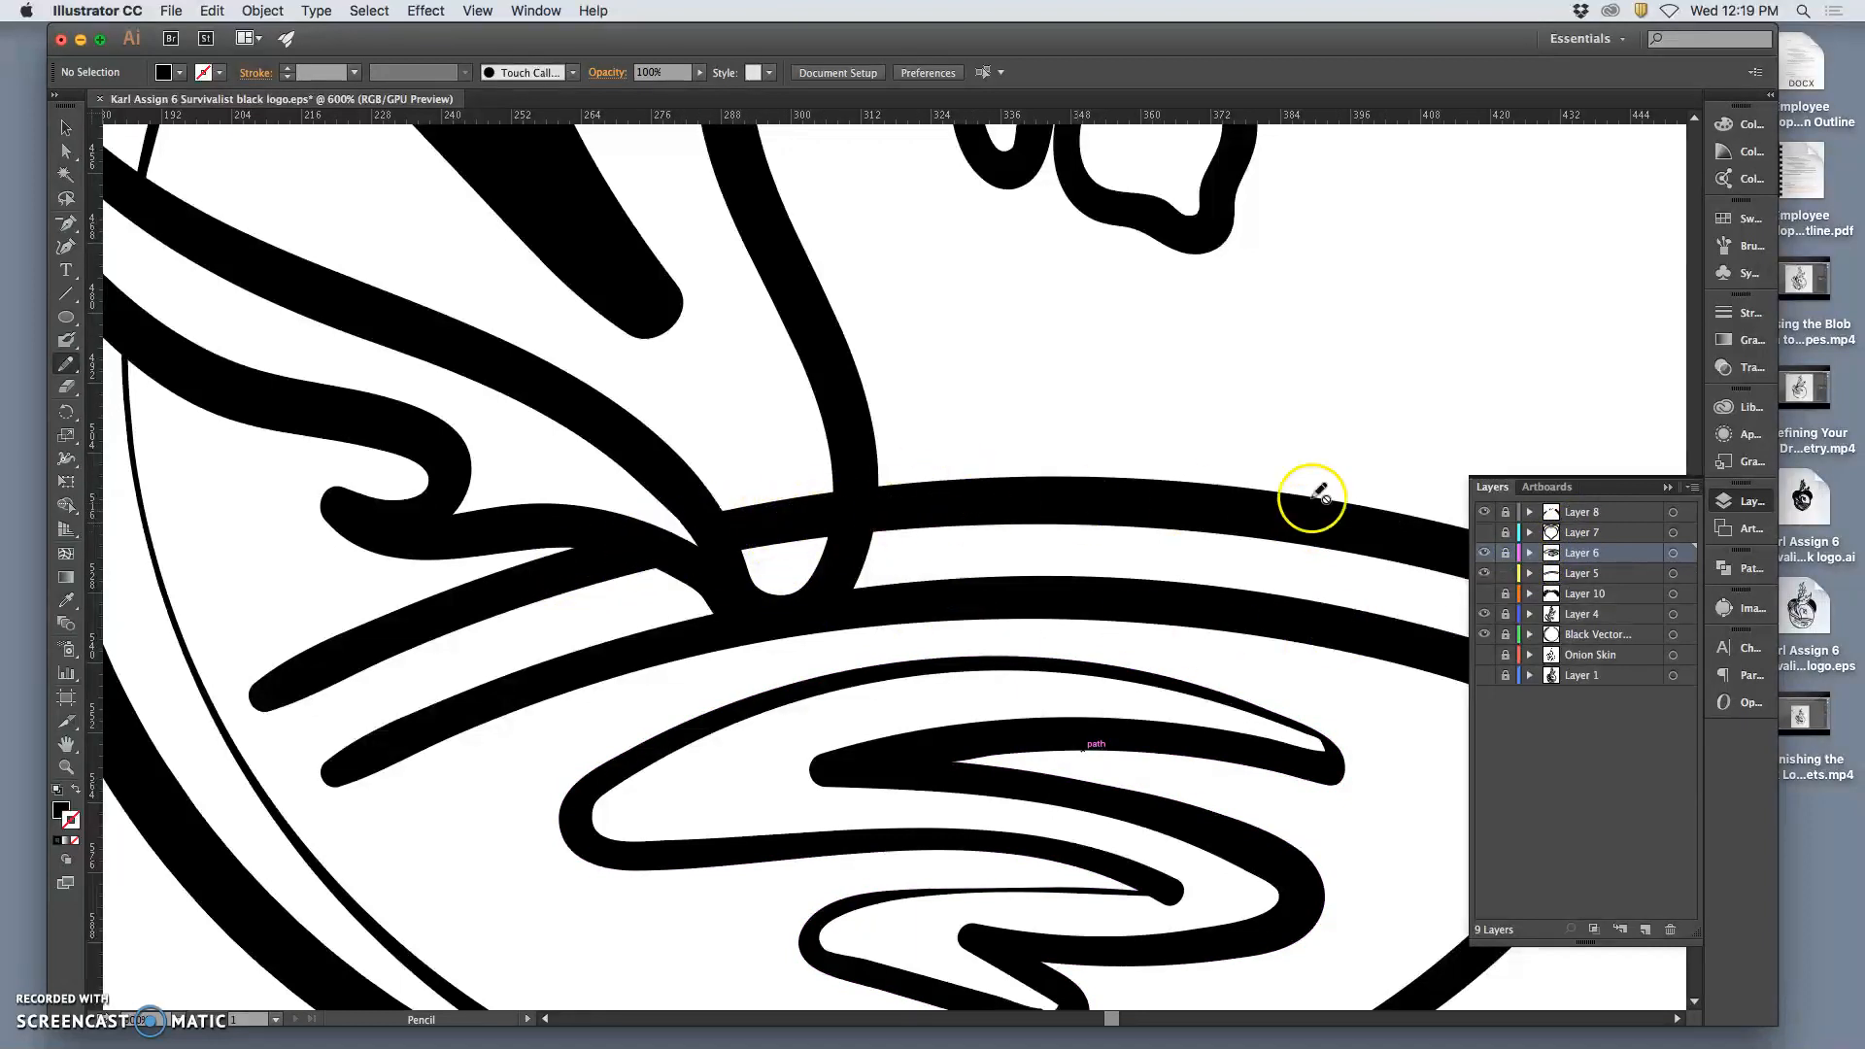
{"action": "left_click", "coordinate": [1673, 573]}
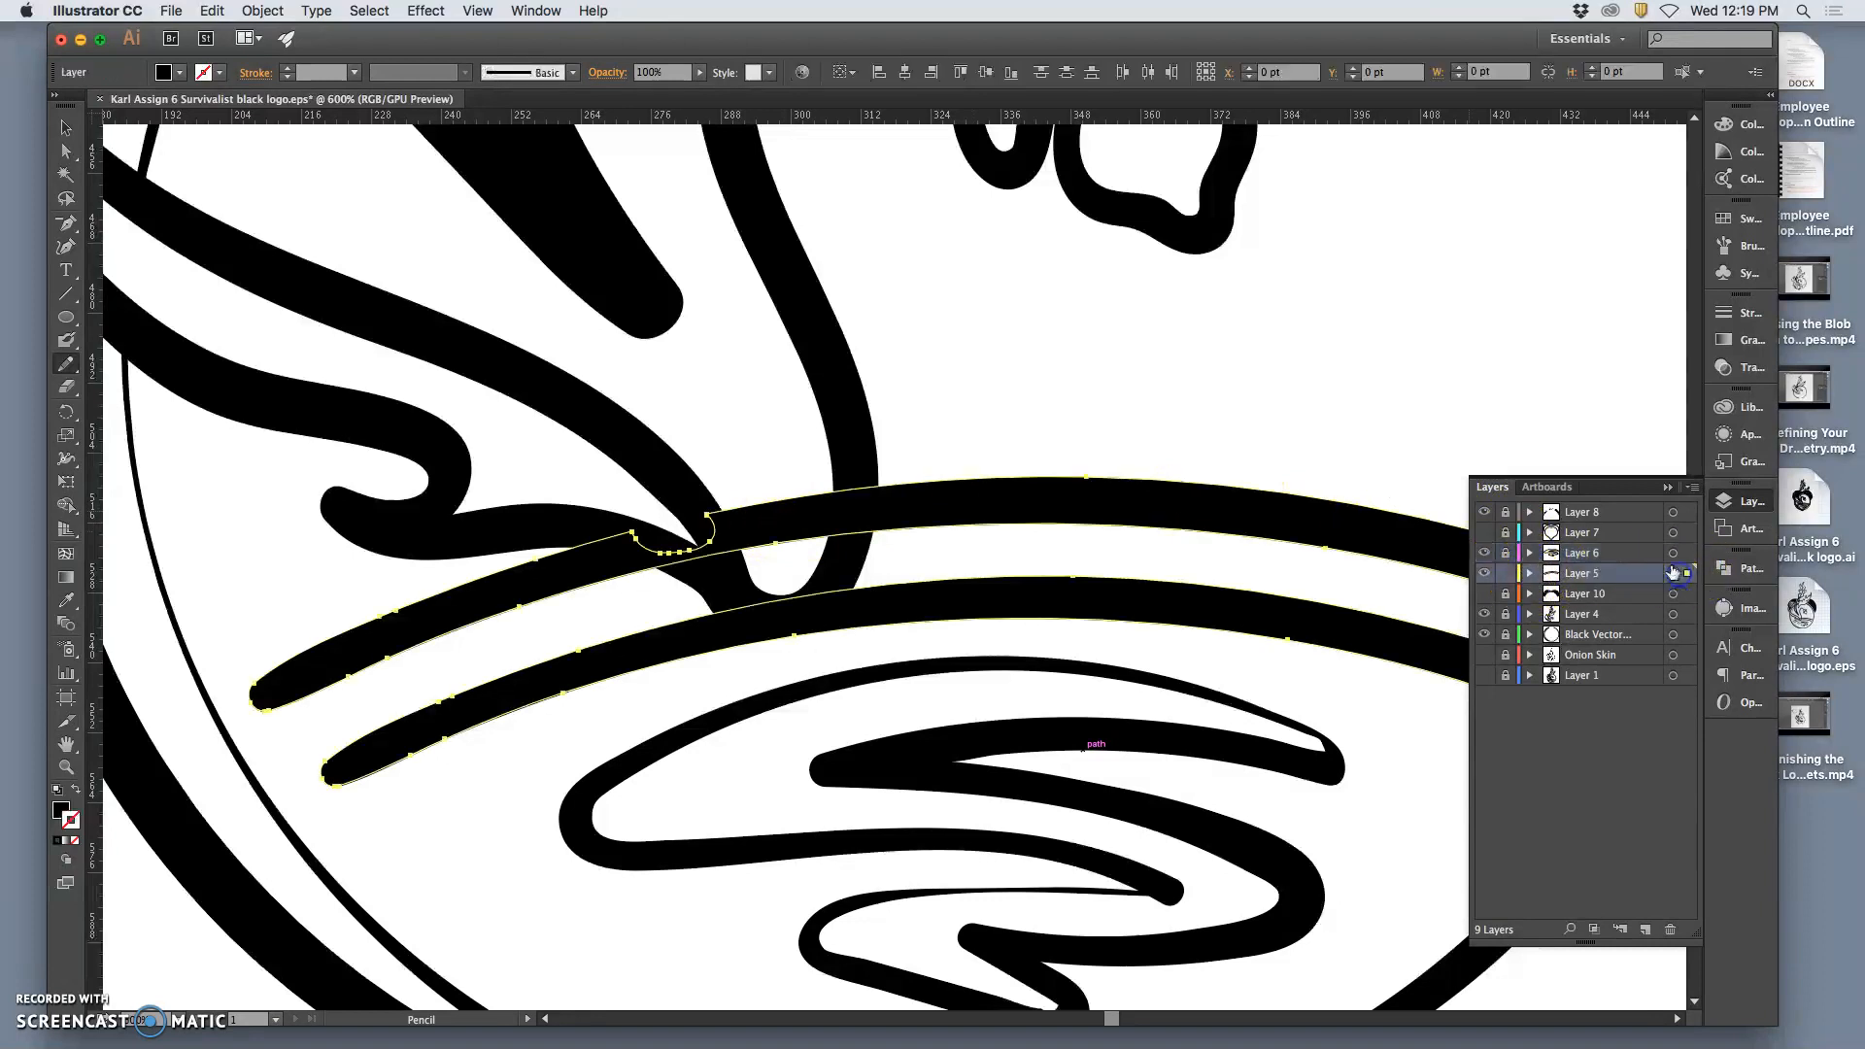
{"action": "left_click", "coordinate": [66, 385]}
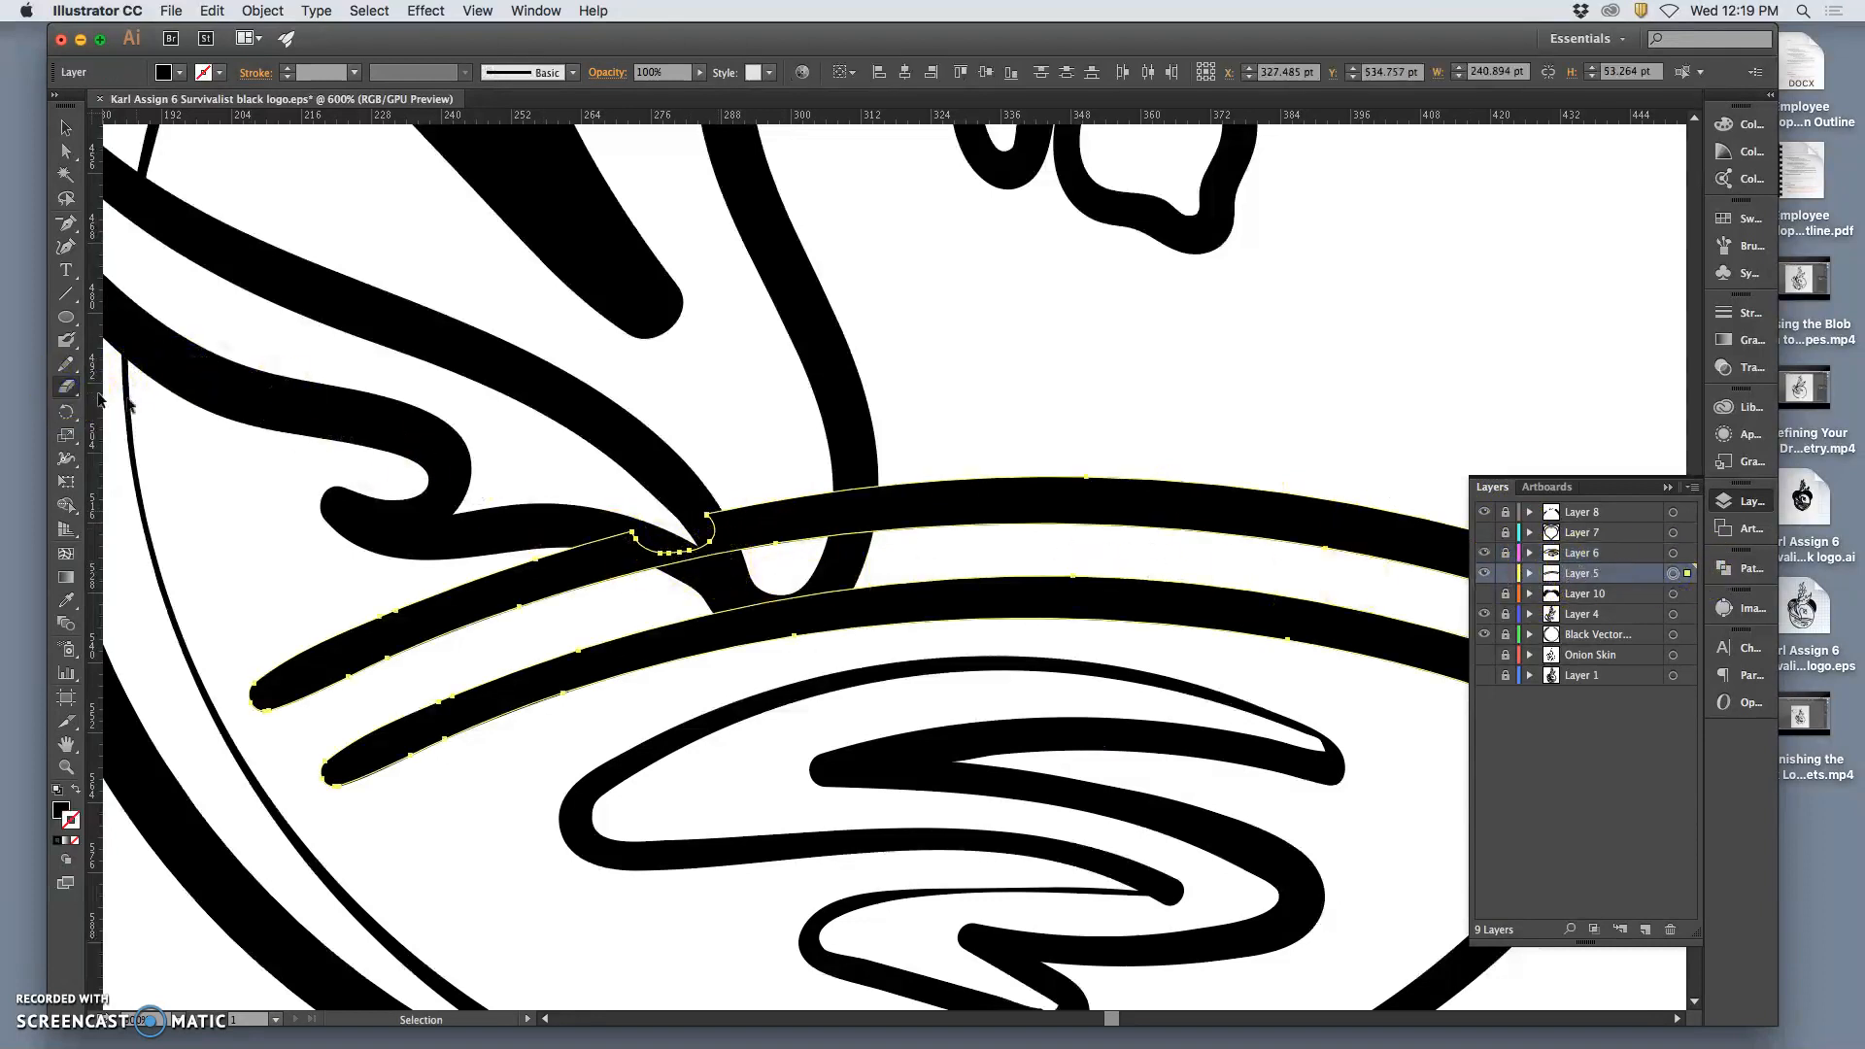
{"action": "mouse_move", "coordinate": [720, 500]}
{"action": "left_mouse_down"}
{"action": "mouse_move", "coordinate": [690, 517]}
{"action": "mouse_move", "coordinate": [708, 528]}
{"action": "mouse_move", "coordinate": [728, 508]}
{"action": "left_mouse_up"}
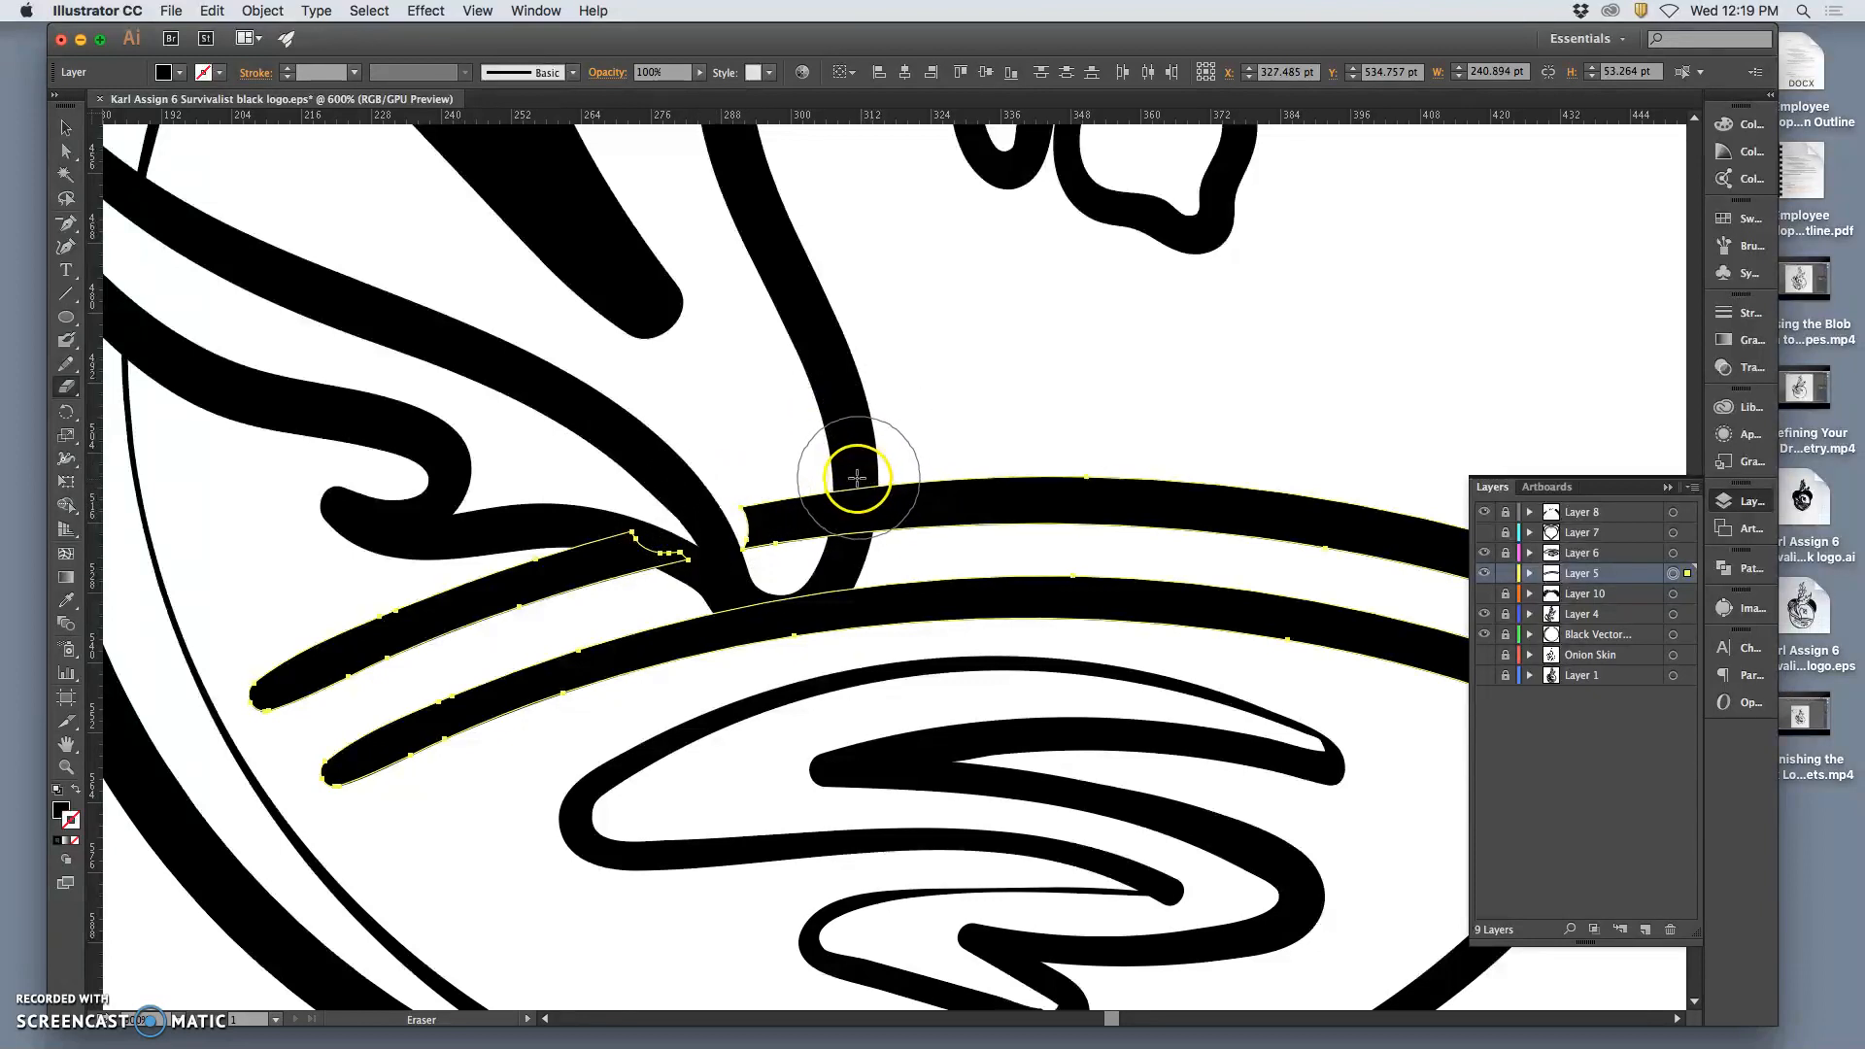
{"action": "left_click_drag", "start_coordinate": [847, 485], "coordinate": [832, 512]}
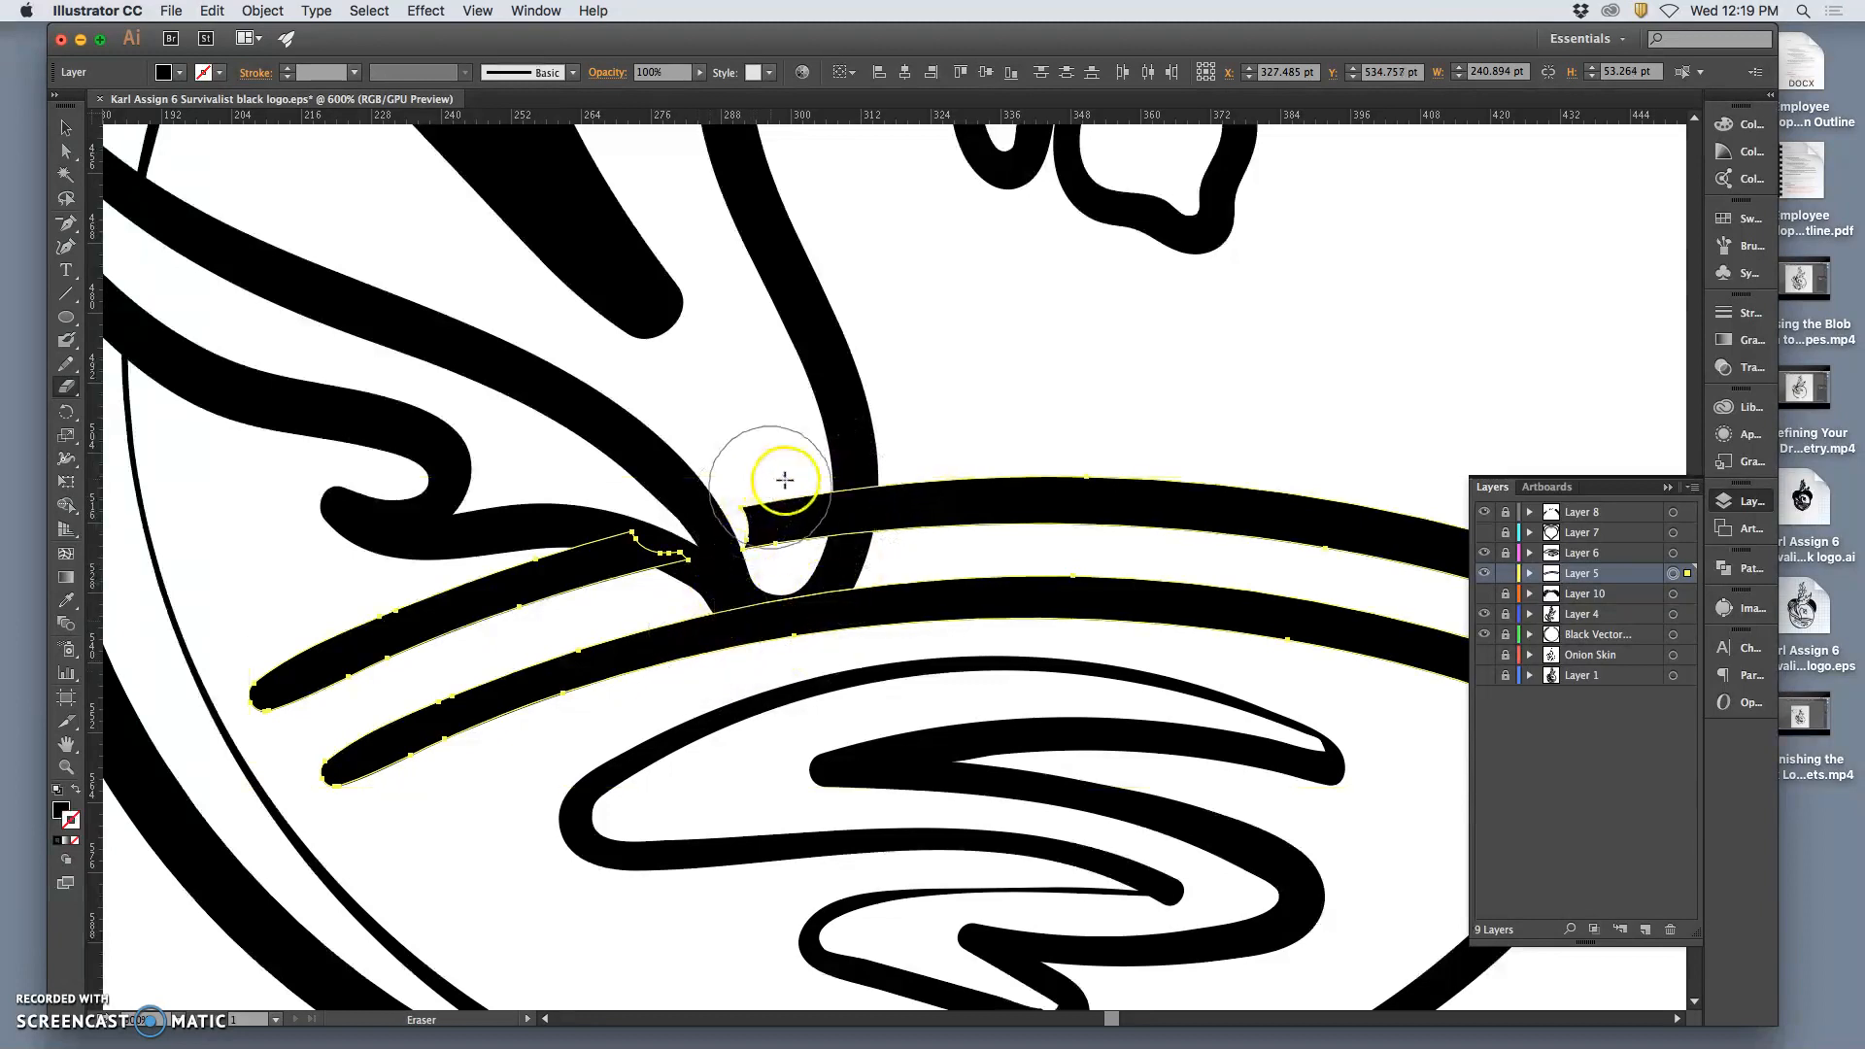
{"action": "left_click_drag", "start_coordinate": [820, 470], "coordinate": [806, 517]}
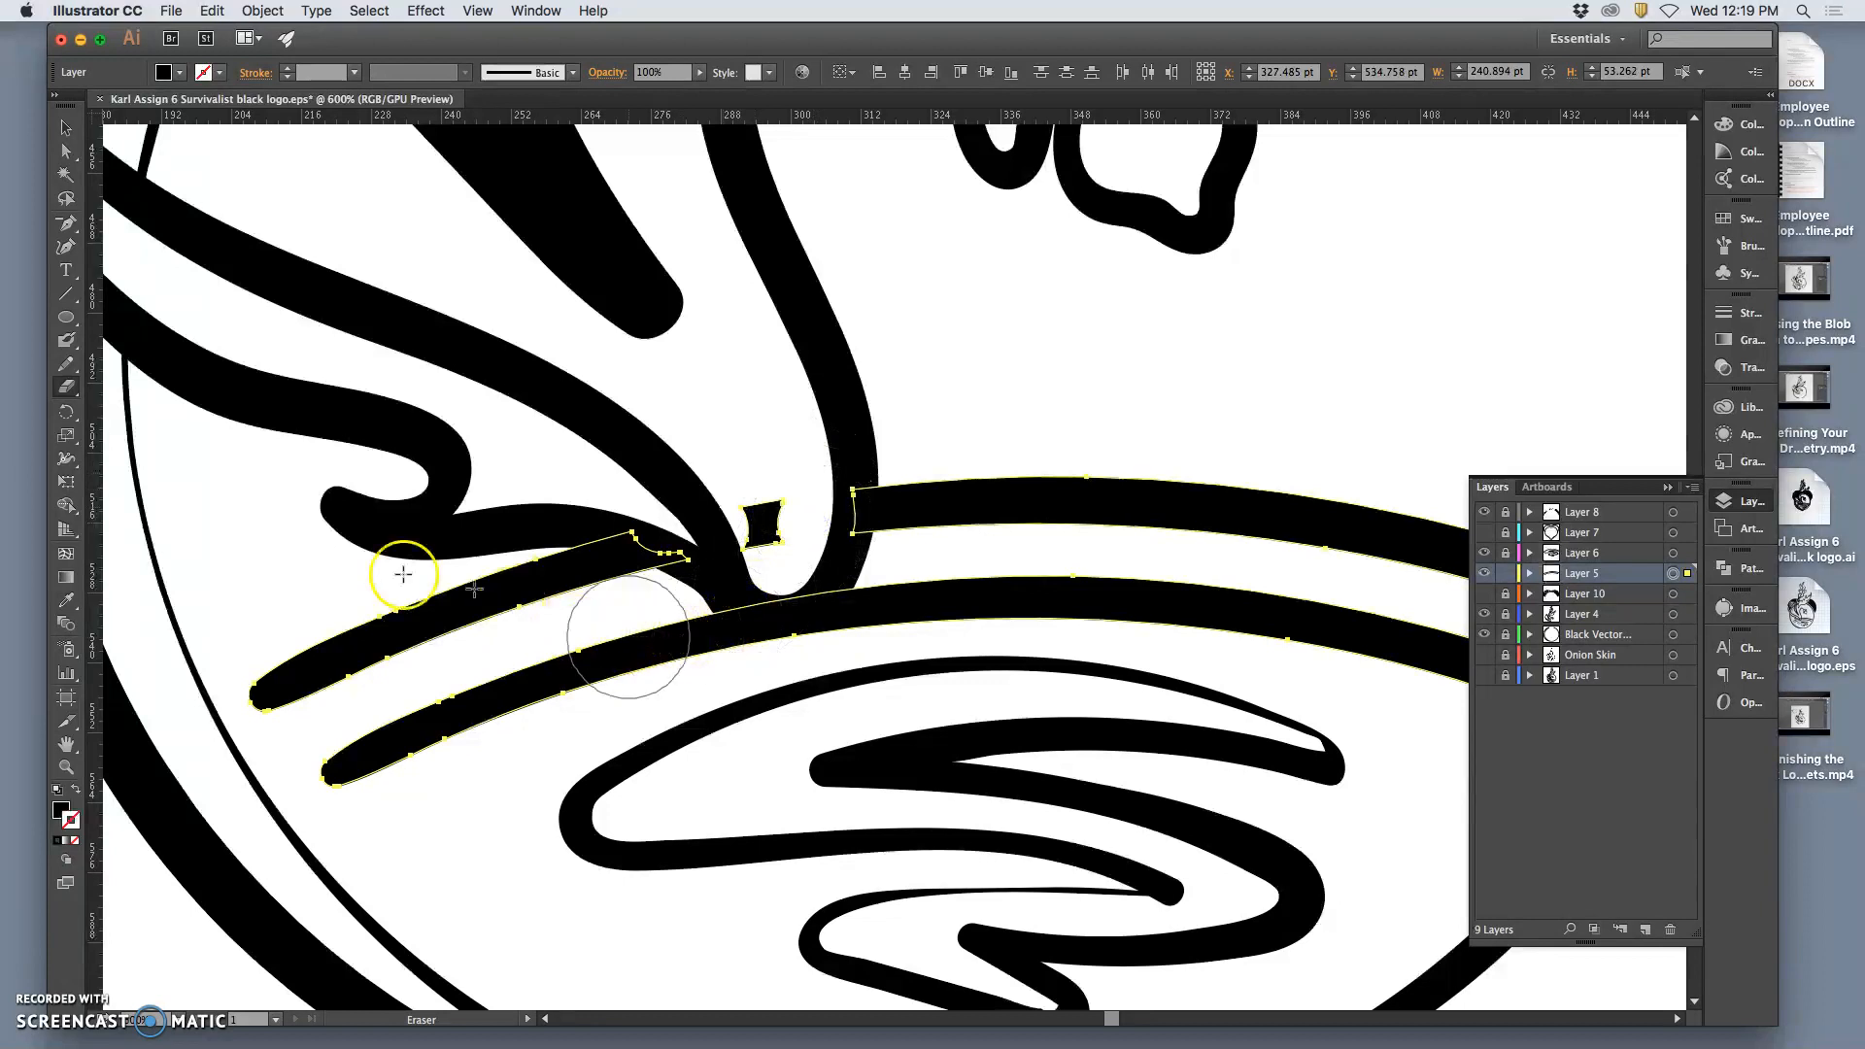
Redraw the small band fragment between the leaf and the acorn stem as a wider, rounded block with the Pencil tool
{"action": "left_click", "coordinate": [70, 367]}
{"action": "left_click", "coordinate": [780, 514]}
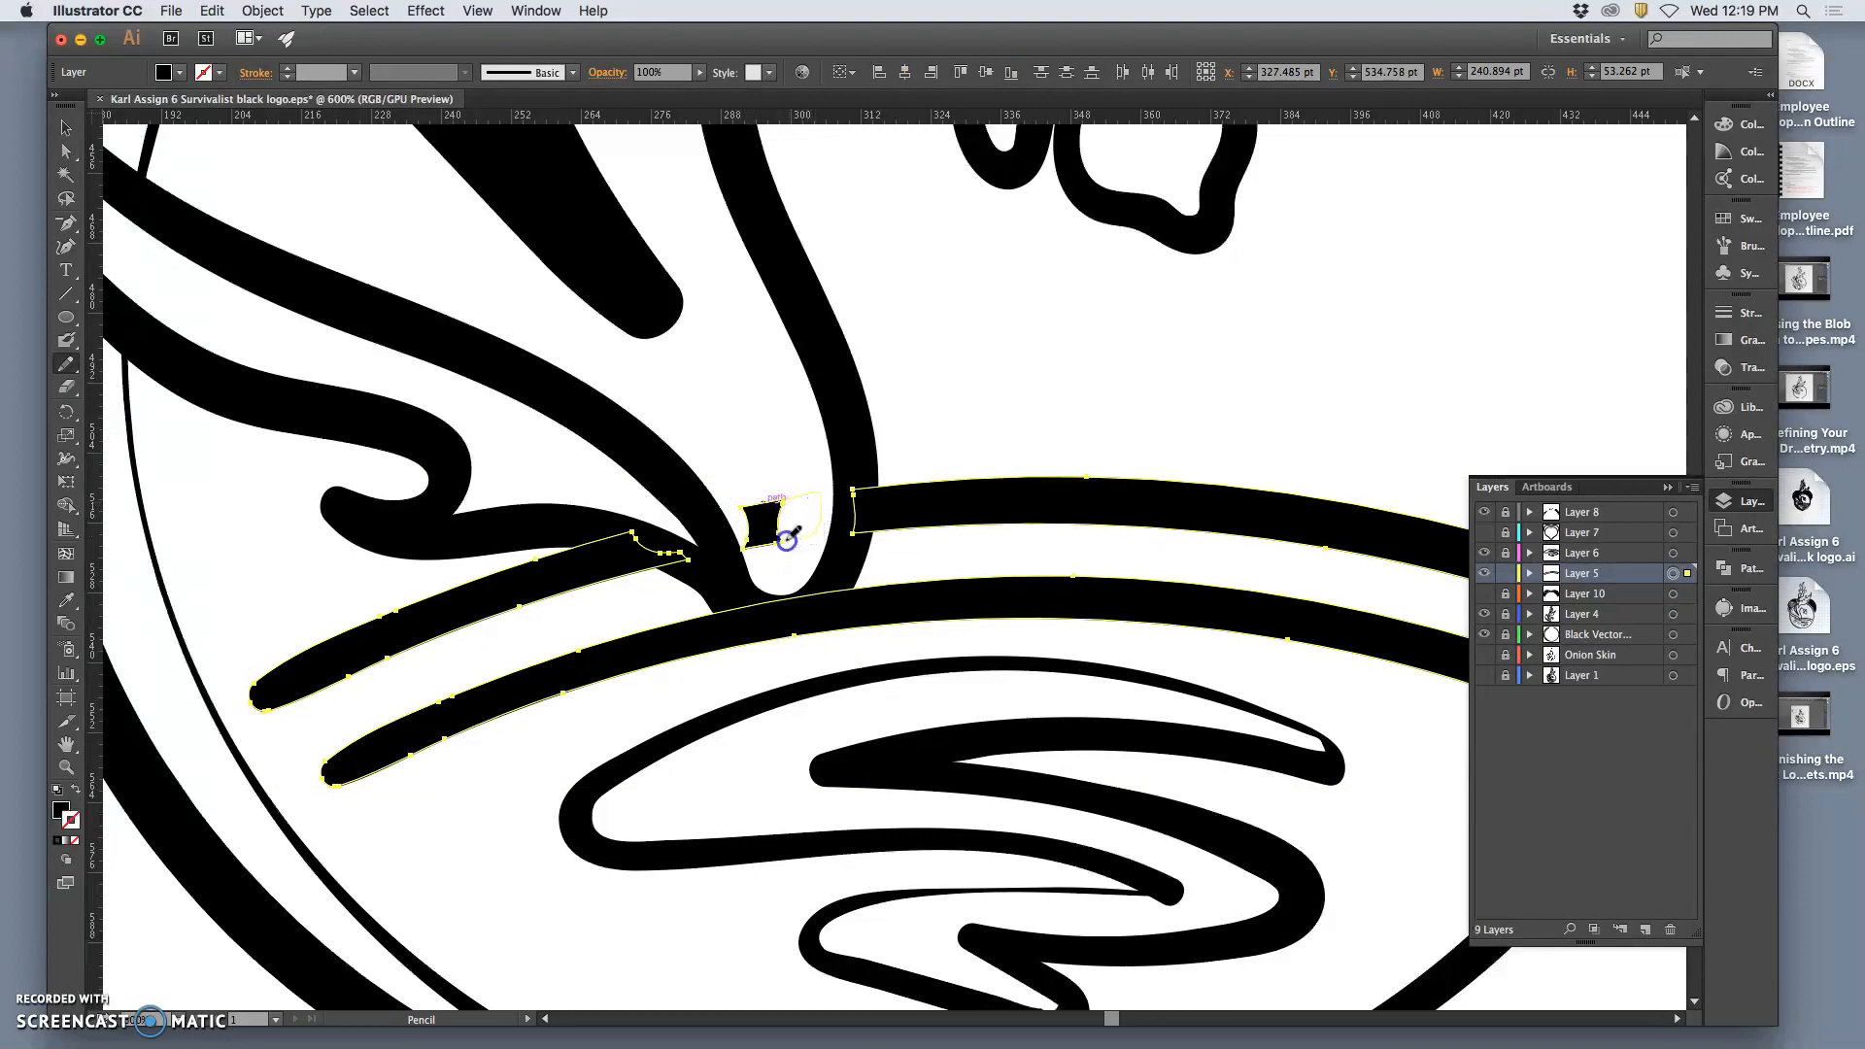
{"action": "left_click_drag", "start_coordinate": [775, 544], "coordinate": [765, 546]}
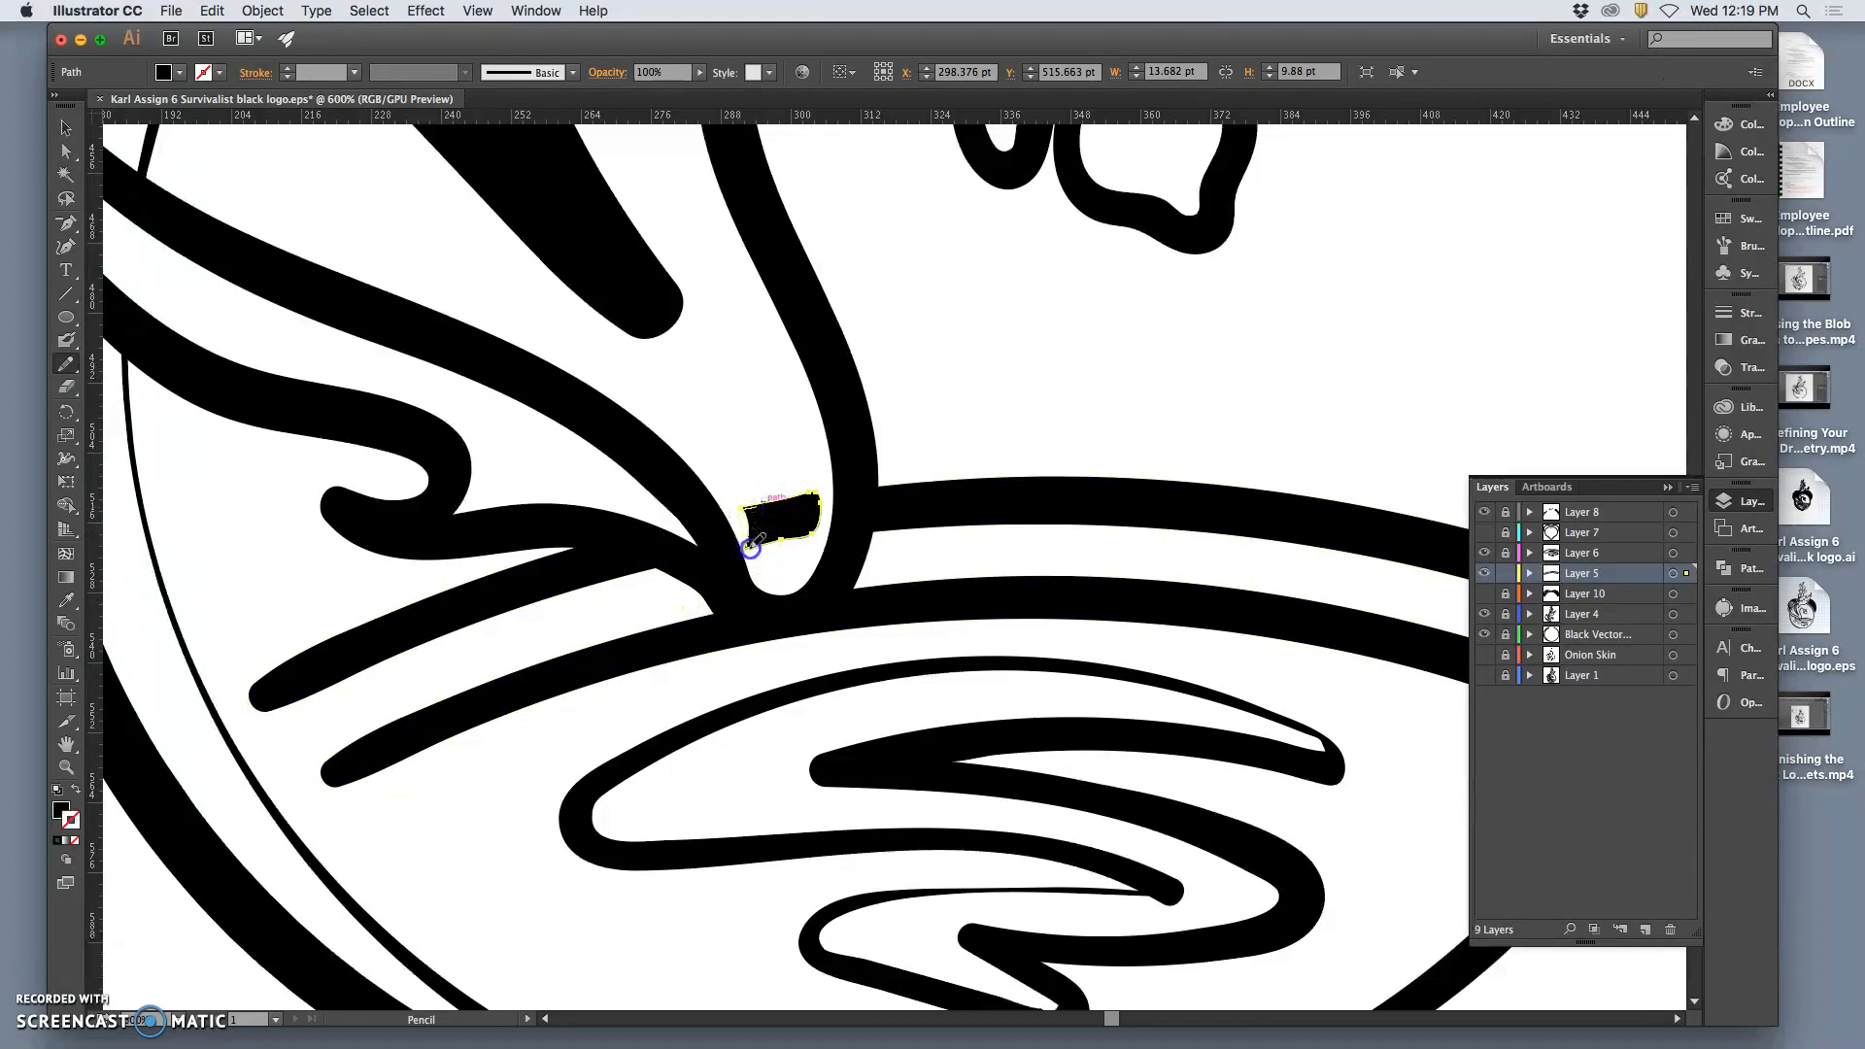
{"action": "mouse_move", "coordinate": [802, 536]}
{"action": "left_mouse_down"}
{"action": "mouse_move", "coordinate": [822, 571]}
{"action": "mouse_move", "coordinate": [764, 546]}
{"action": "left_mouse_up"}
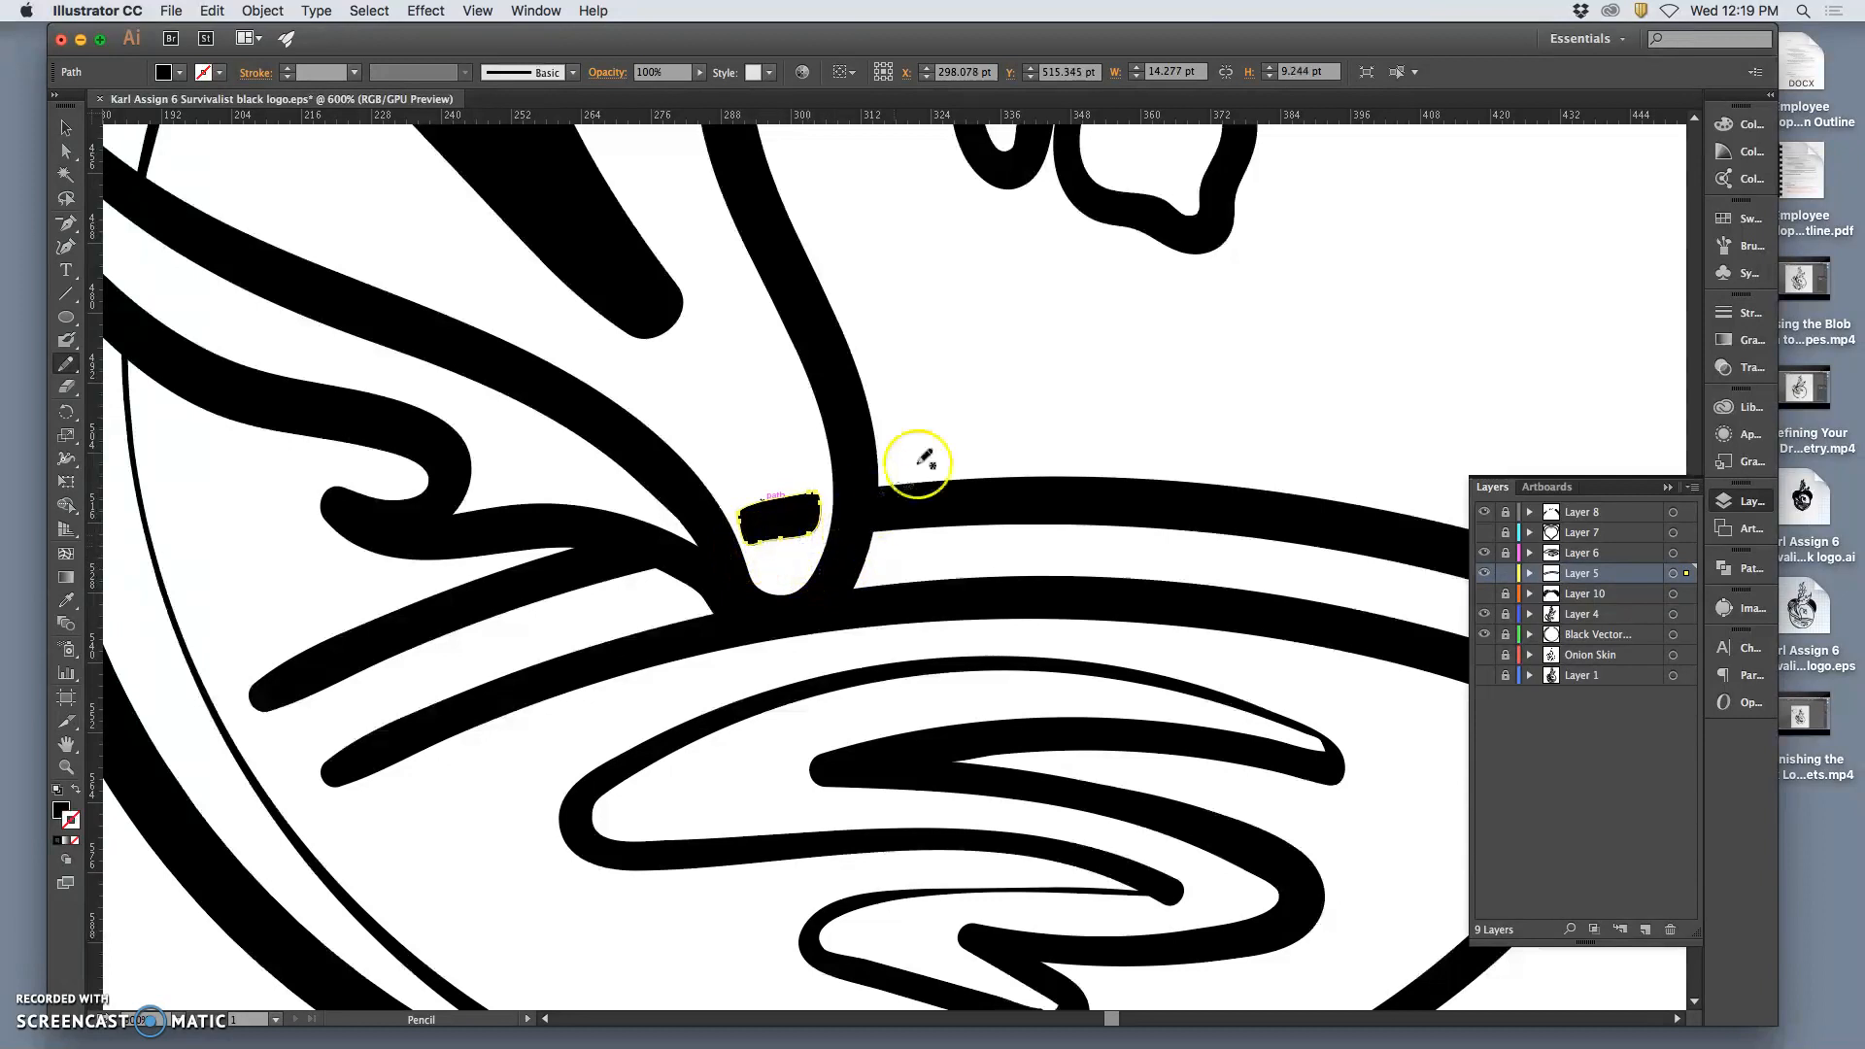
{"action": "left_click", "coordinate": [807, 765], "text": "super"}
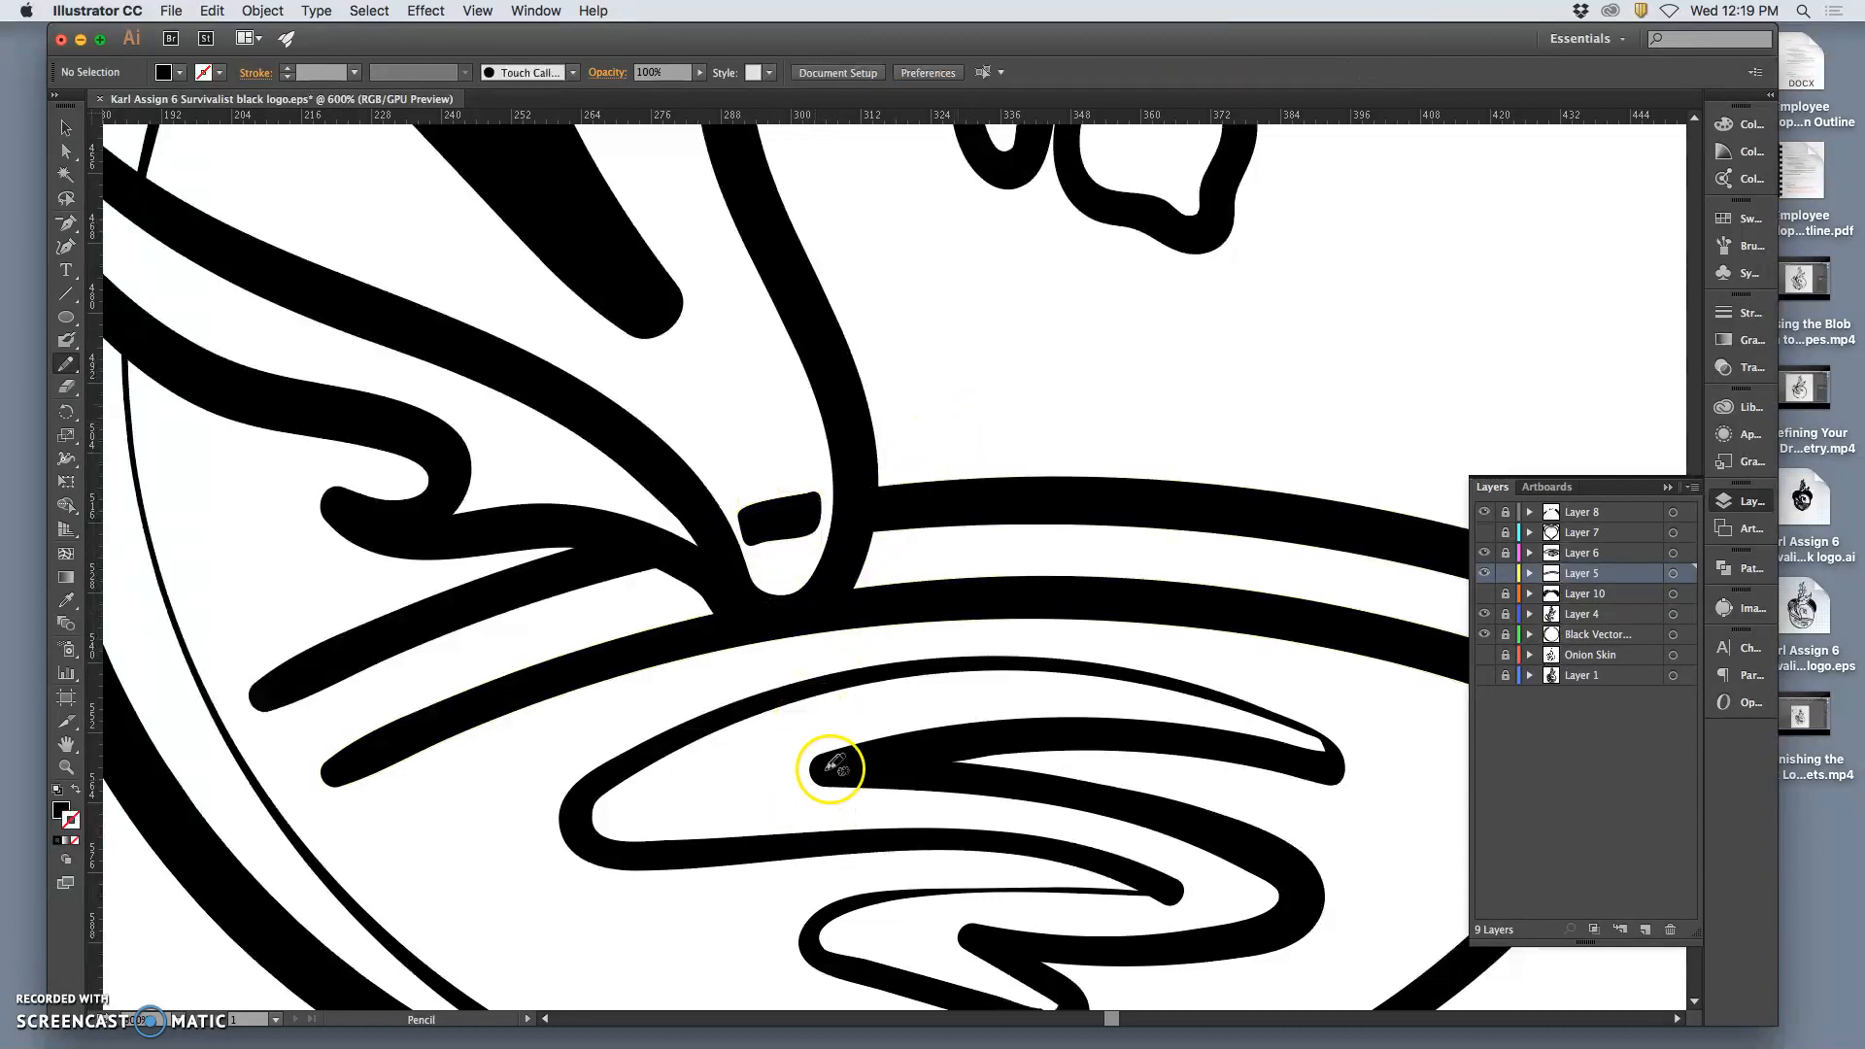
Examine the whole edited logo on its artboard
{"action": "key", "text": "super+minus"}
{"action": "key", "text": "super+minus"}
{"action": "key", "text": "super+minus"}
{"action": "key", "text": "super+minus"}
{"action": "key", "text": "super+minus"}
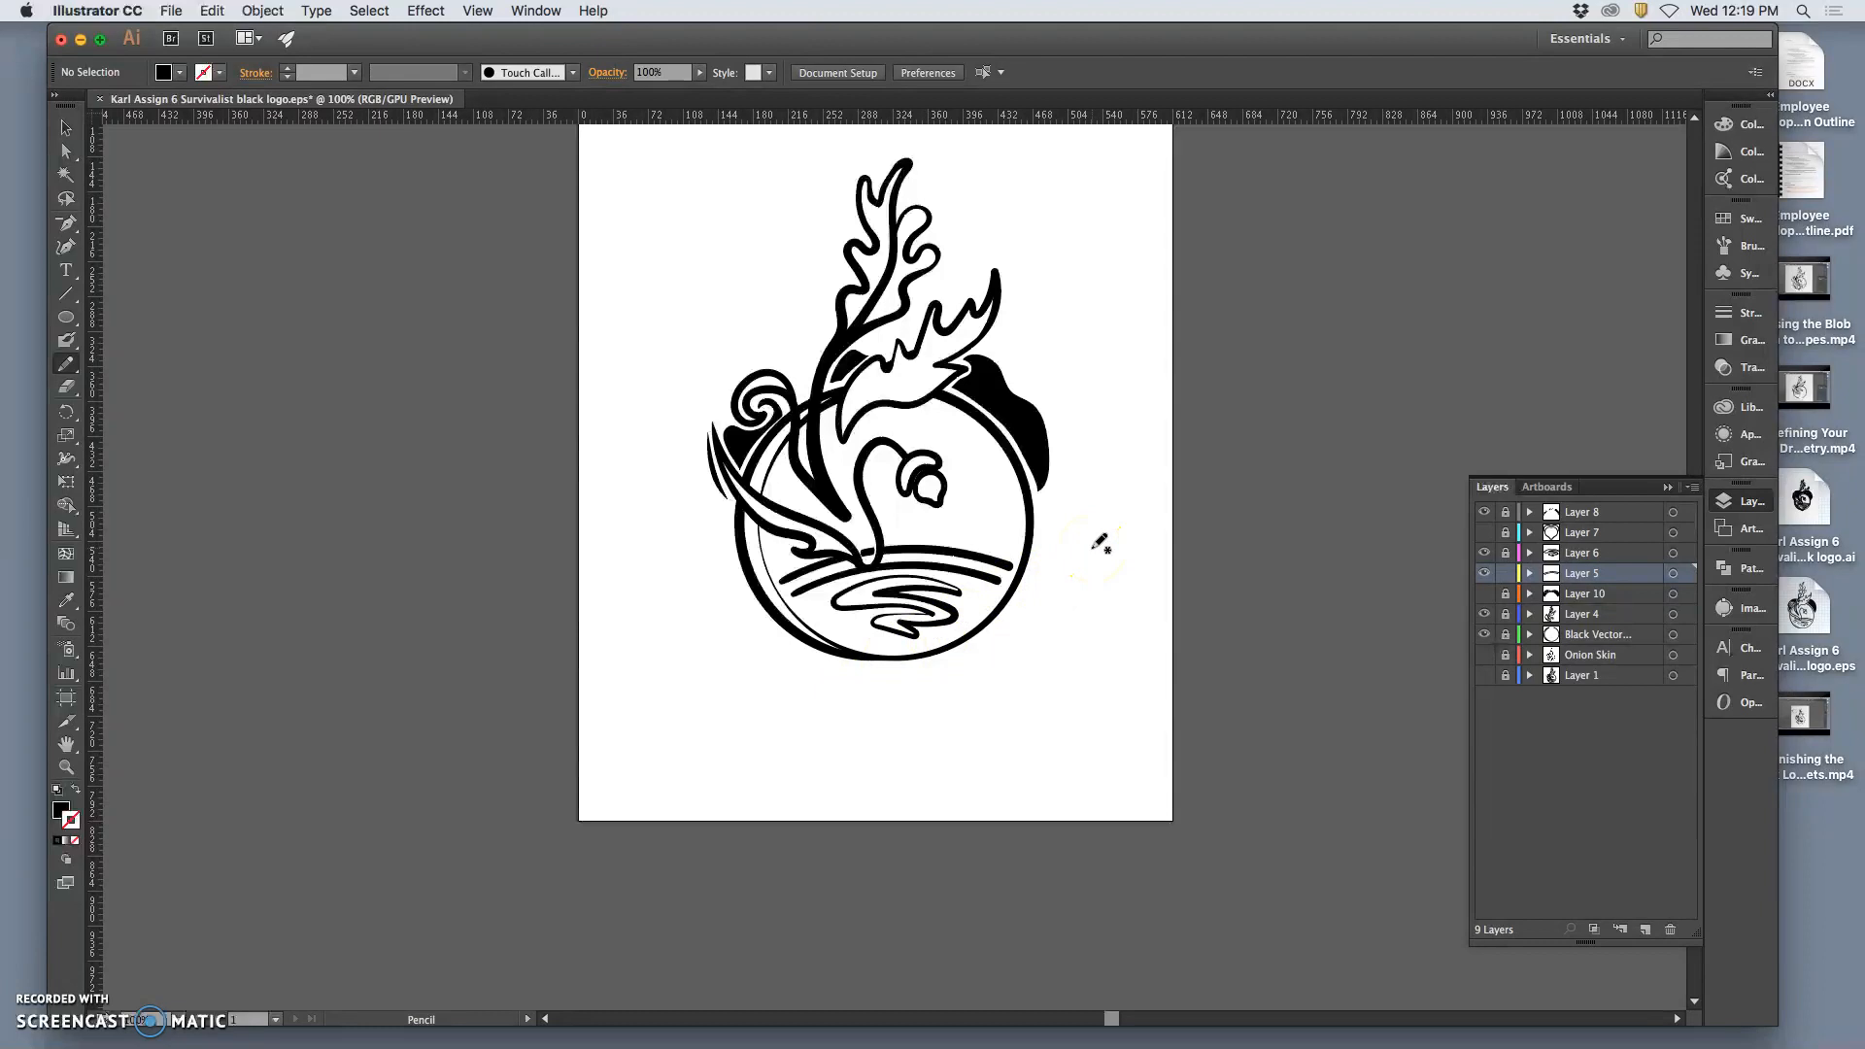
{"action": "left_click", "coordinate": [551, 10]}
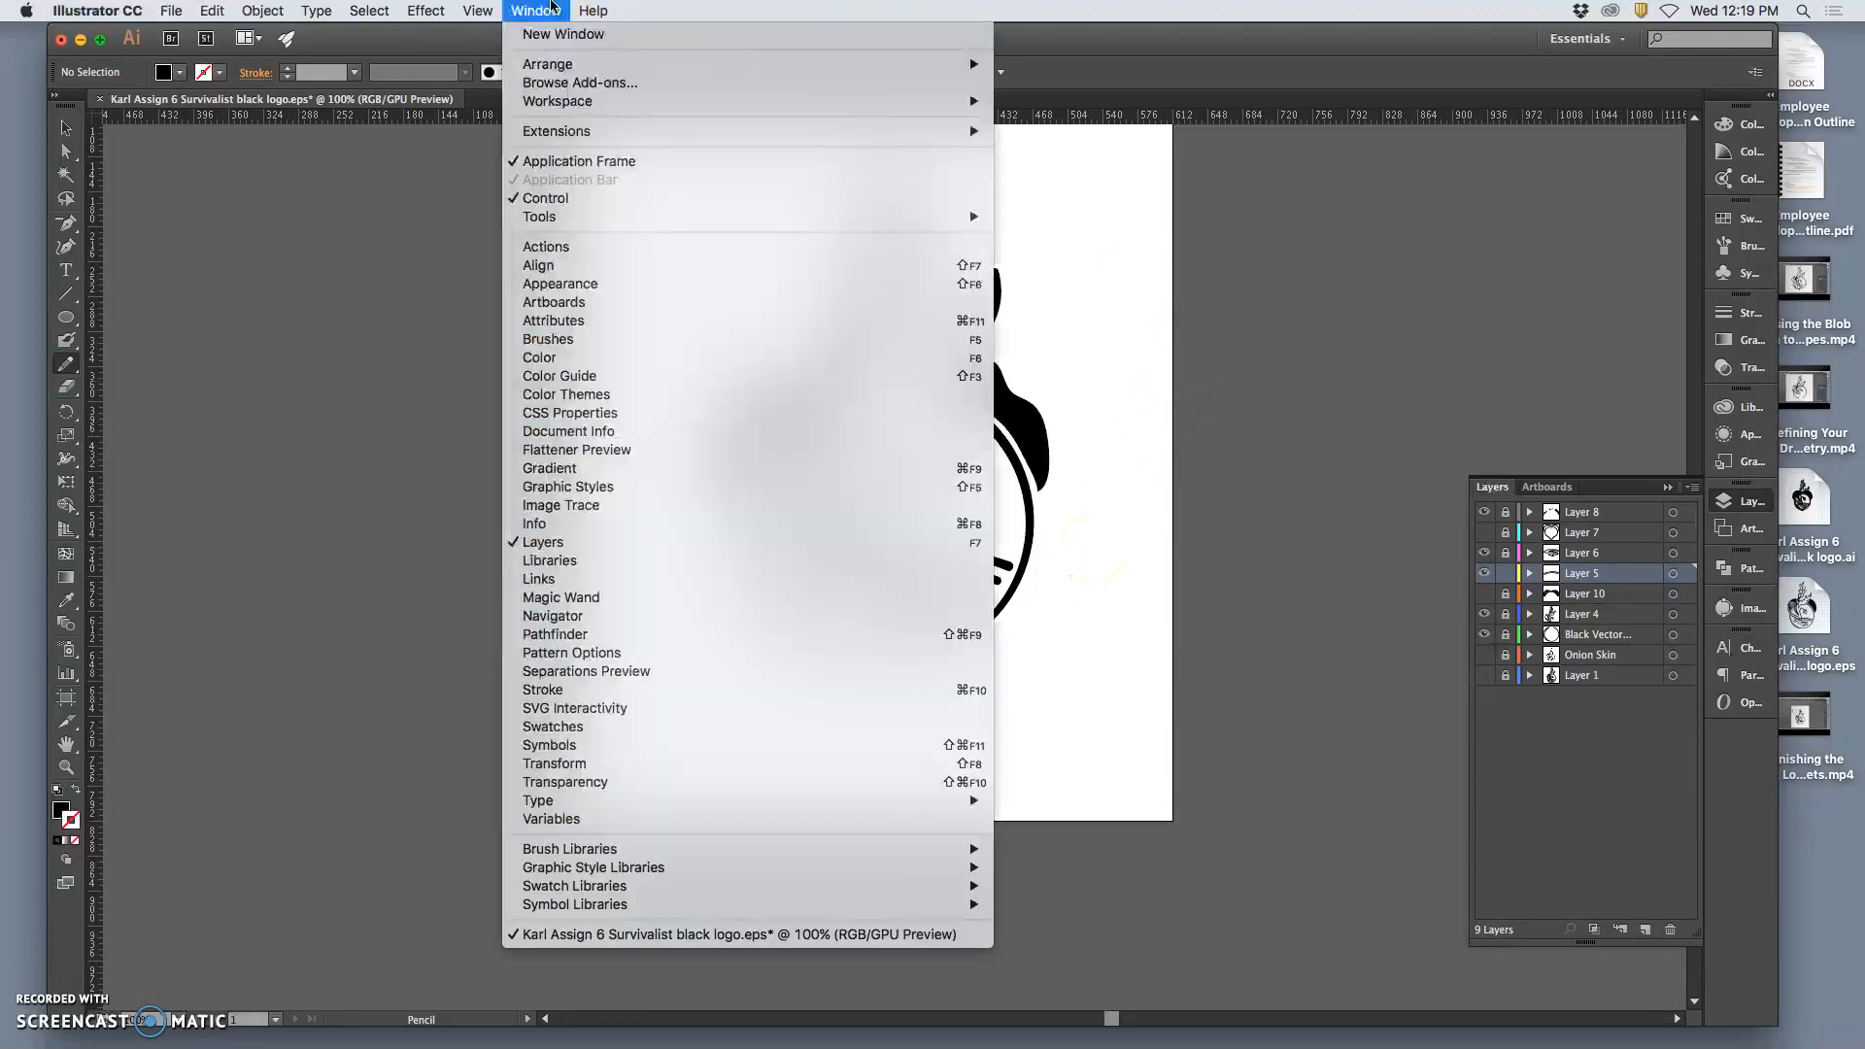
{"action": "left_click", "coordinate": [553, 8]}
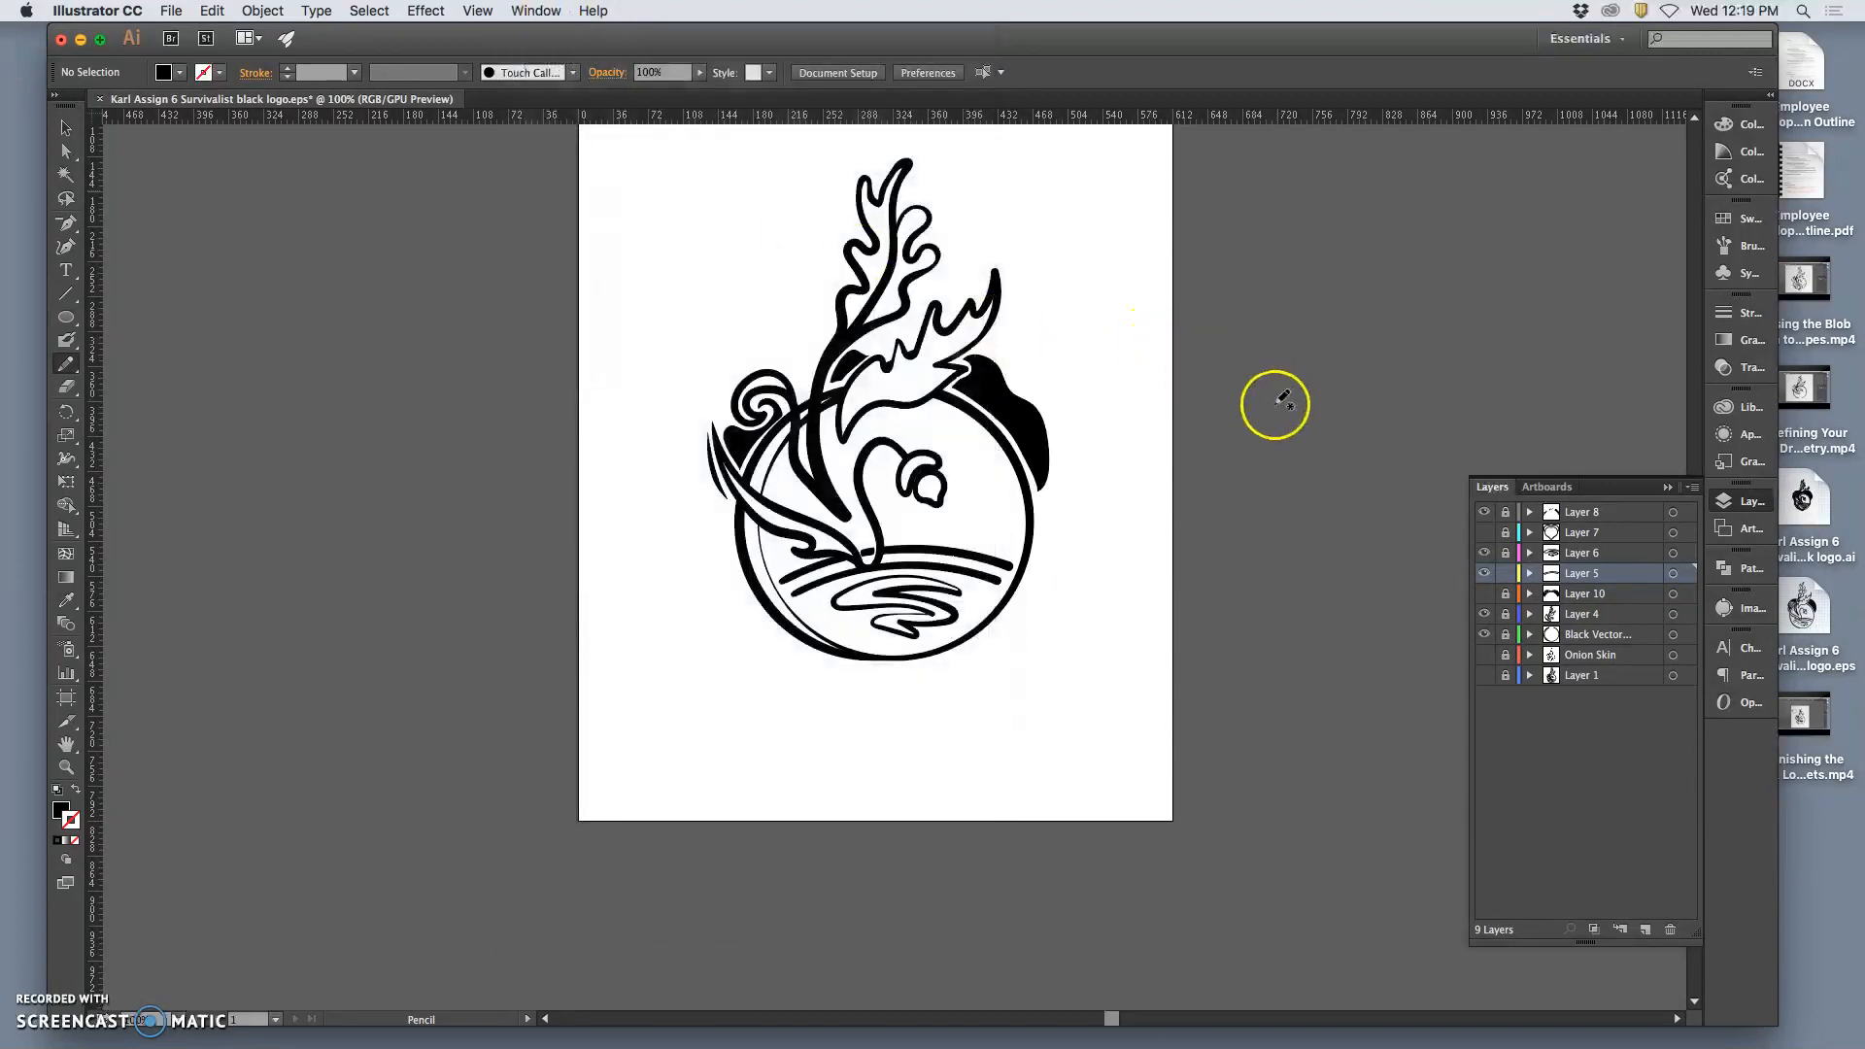
{"action": "scroll", "coordinate": [1283, 399], "scroll_direction": "right", "scroll_amount": 2}
{"action": "scroll", "coordinate": [1254, 429], "scroll_direction": "up", "scroll_amount": 3}
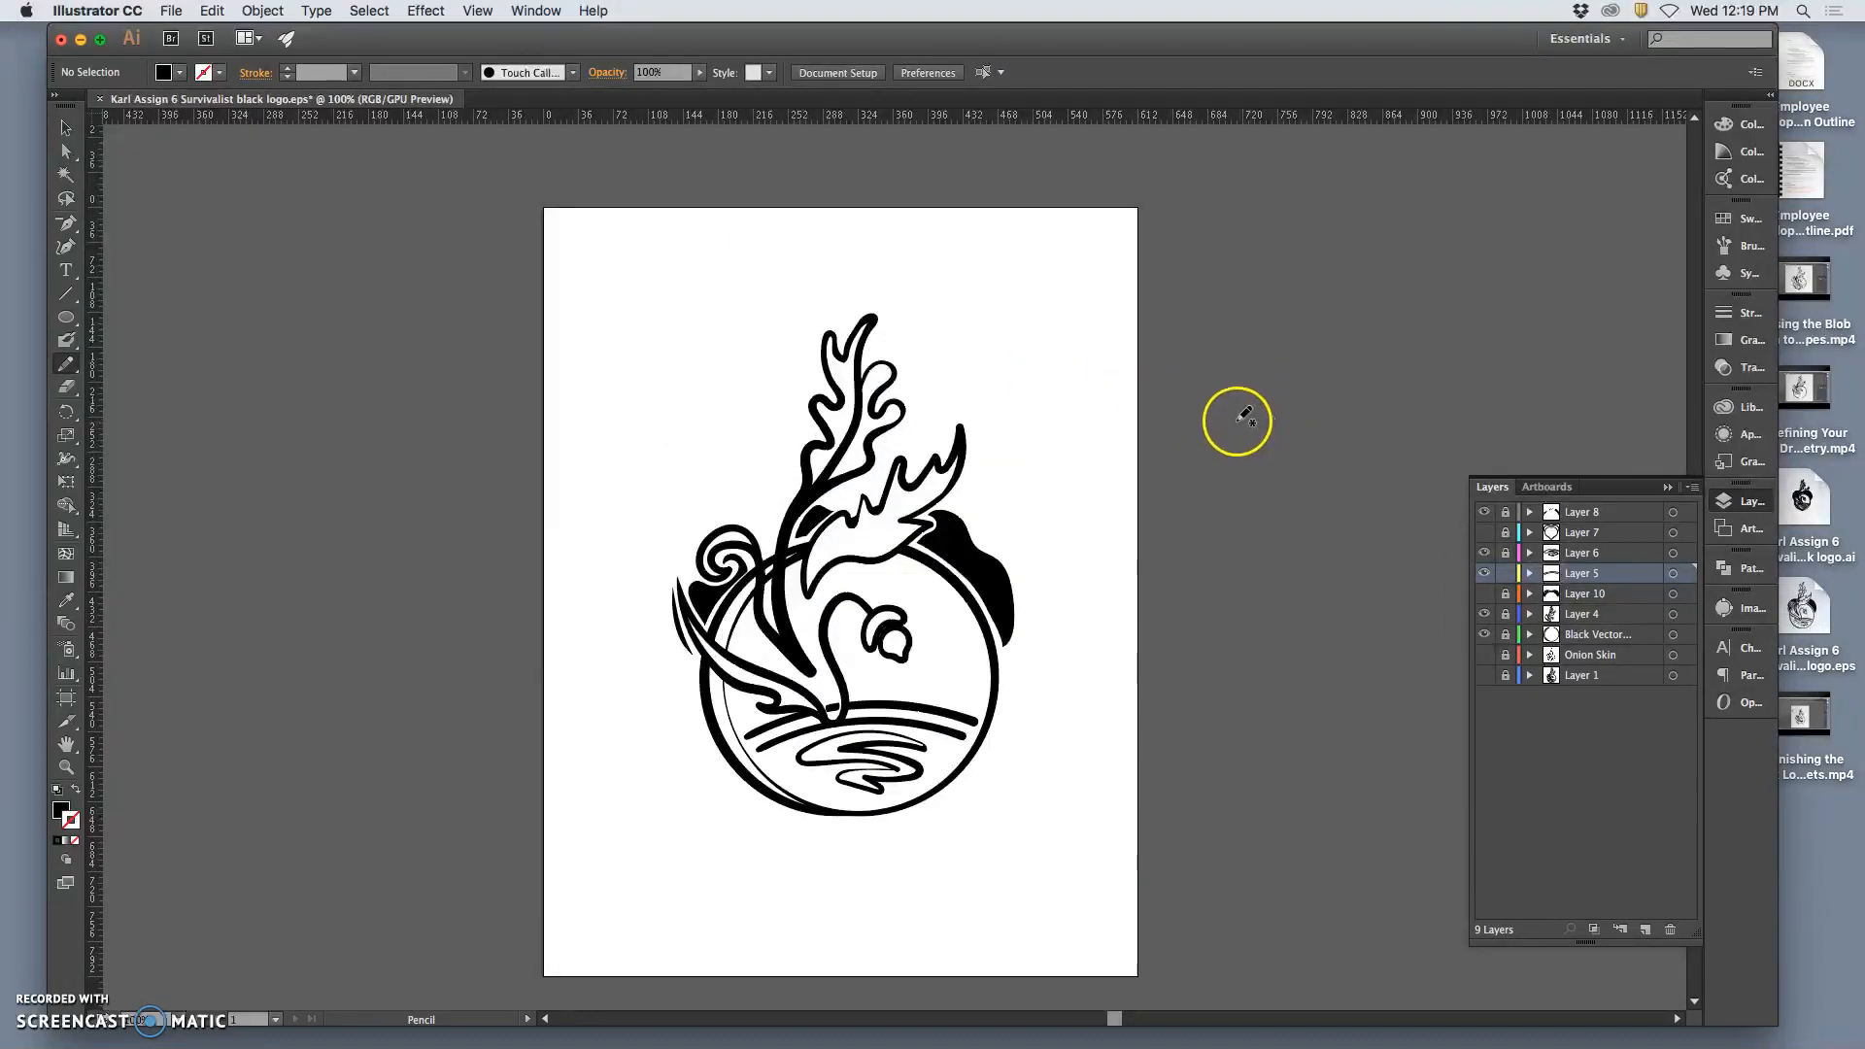
Toggle Layer 8's visibility repeatedly to compare the logo with and without its solid black shapes, leaving the layer visible
{"action": "left_click", "coordinate": [1483, 513]}
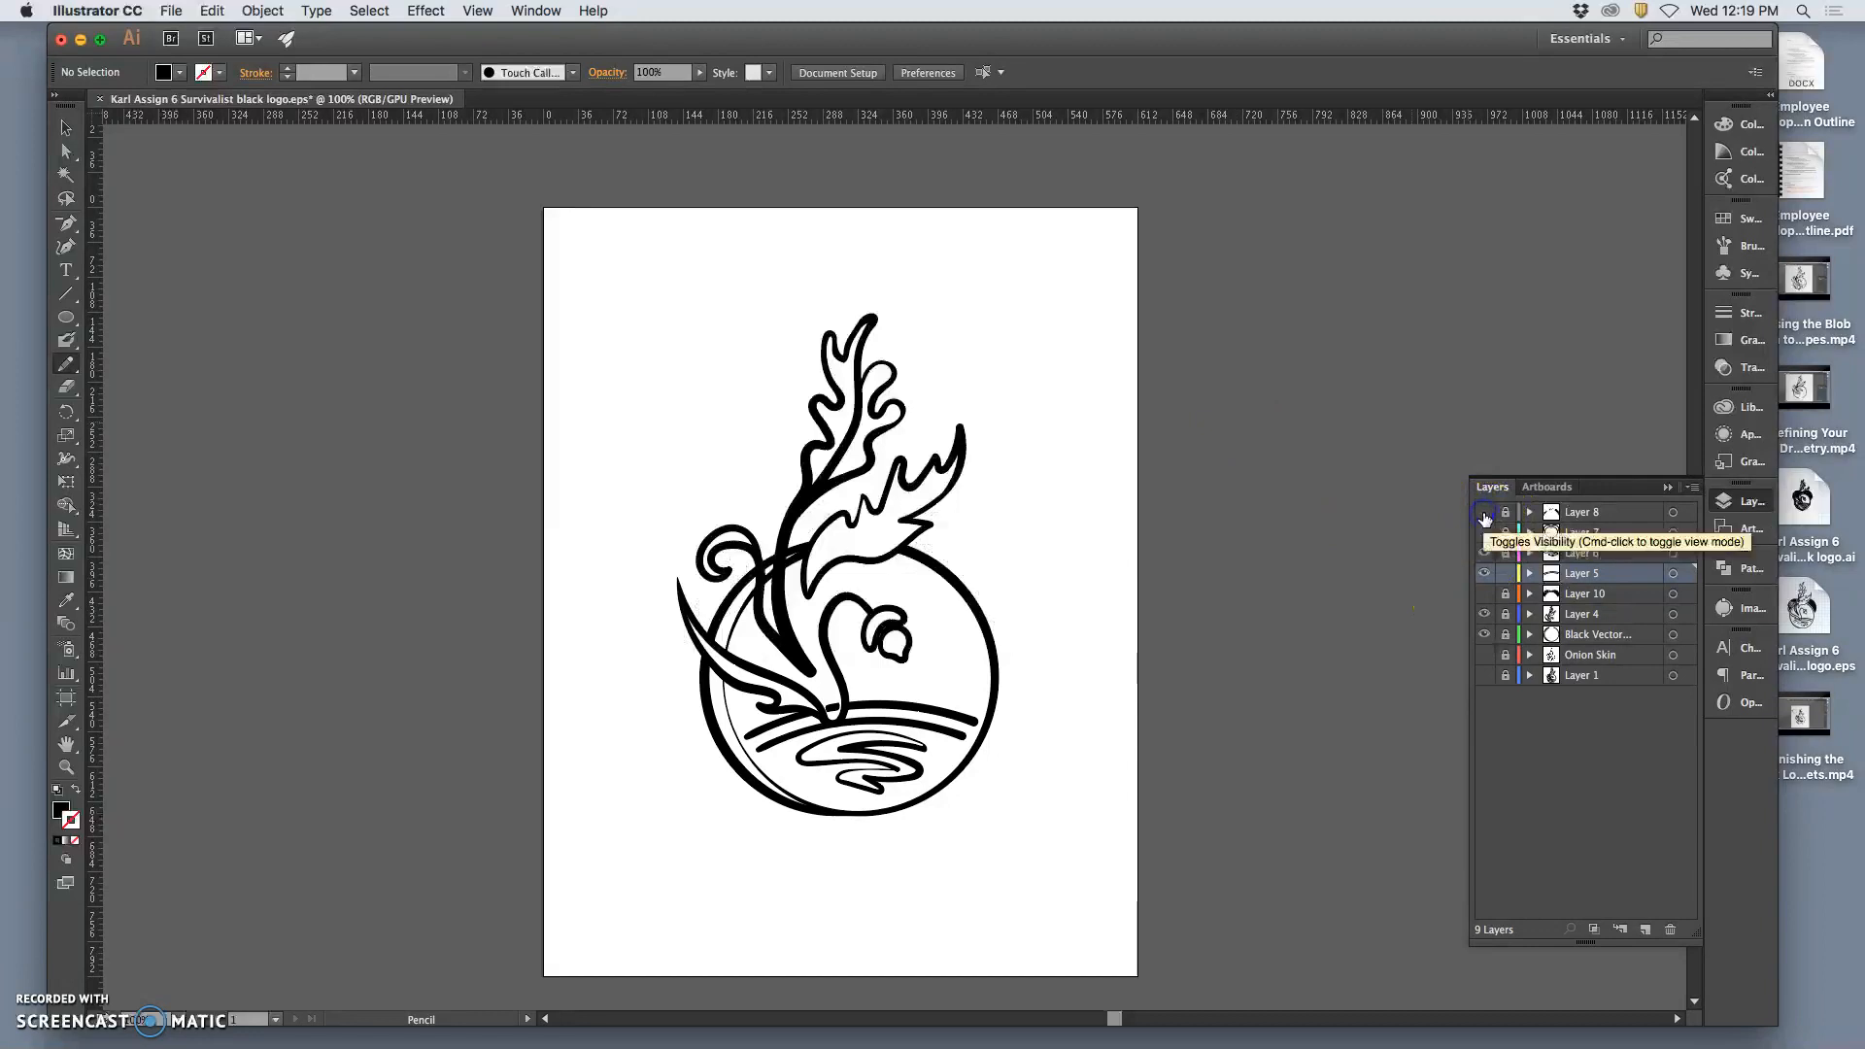
{"action": "left_click", "coordinate": [1483, 515]}
{"action": "left_click", "coordinate": [1483, 515]}
{"action": "left_click", "coordinate": [1483, 515]}
{"action": "left_click", "coordinate": [1483, 514]}
{"action": "left_click", "coordinate": [1483, 514]}
{"action": "left_click", "coordinate": [1483, 514]}
{"action": "left_click", "coordinate": [1484, 514]}
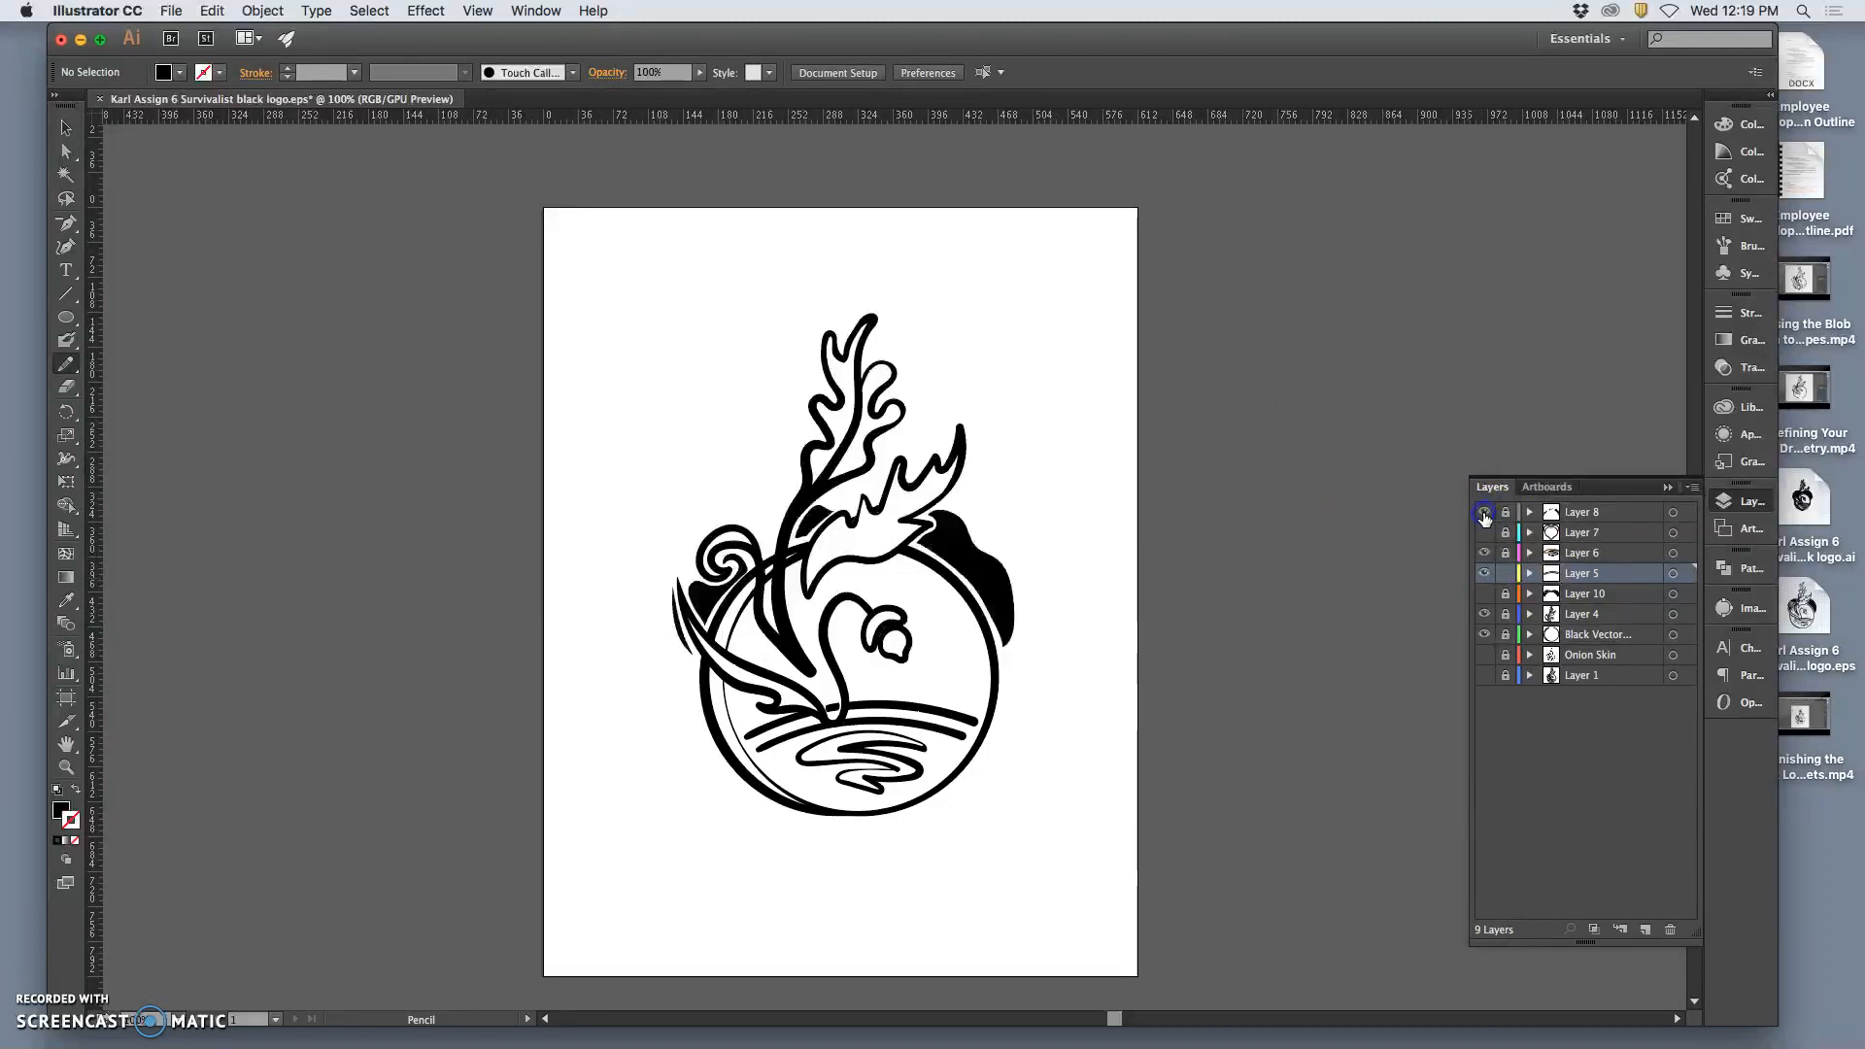
{"action": "left_click", "coordinate": [1484, 514]}
{"action": "left_click", "coordinate": [1483, 513]}
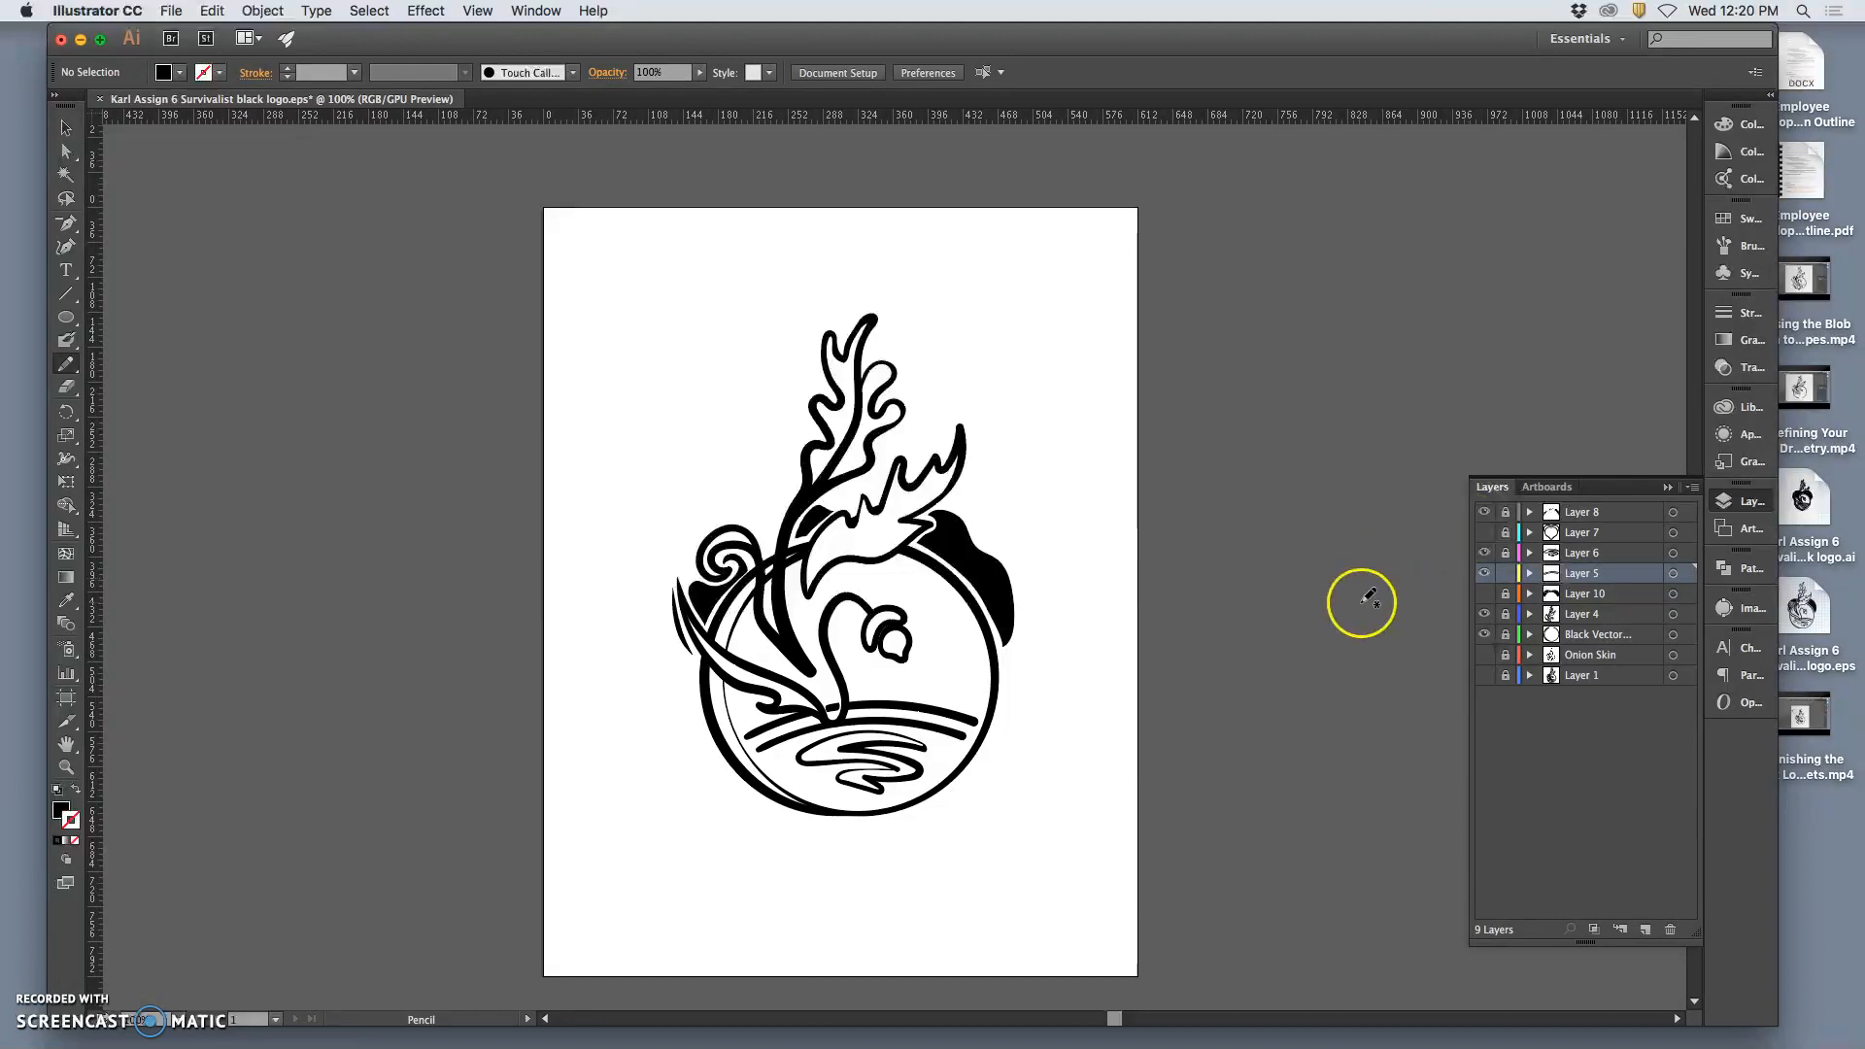
Check how the complete logo reads at a small size
{"action": "key", "text": "super+minus"}
{"action": "key", "text": "super+minus"}
{"action": "key", "text": "super+minus"}
{"action": "key", "text": "super+minus"}
{"action": "key", "text": "super+minus"}
{"action": "key", "text": "super+minus"}
{"action": "key", "text": "super+minus"}
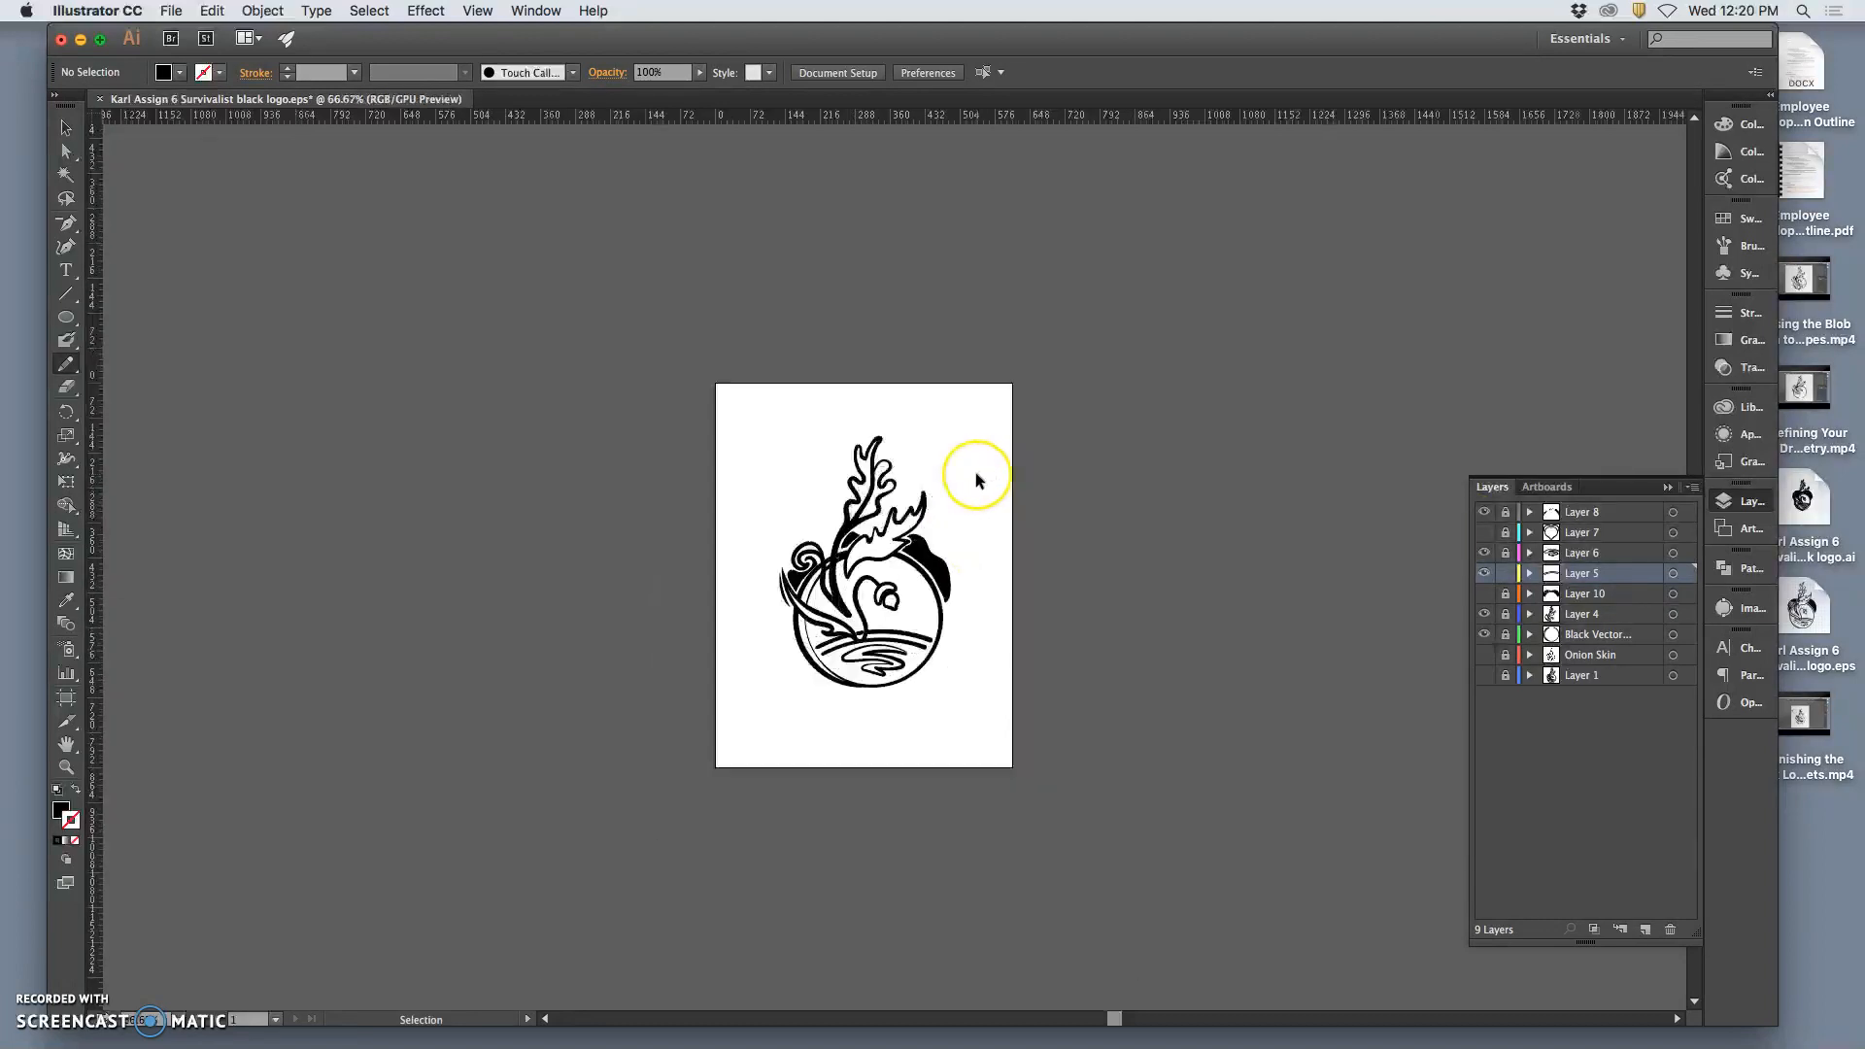
Inspect the finished logo's line work up close and on its full artboard
{"action": "key", "text": "super+plus"}
{"action": "key", "text": "super+plus"}
{"action": "key", "text": "super+plus"}
{"action": "key", "text": "super+plus"}
{"action": "key", "text": "super+plus"}
{"action": "key", "text": "super+plus"}
{"action": "key", "text": "super+plus"}
{"action": "key", "text": "super+plus"}
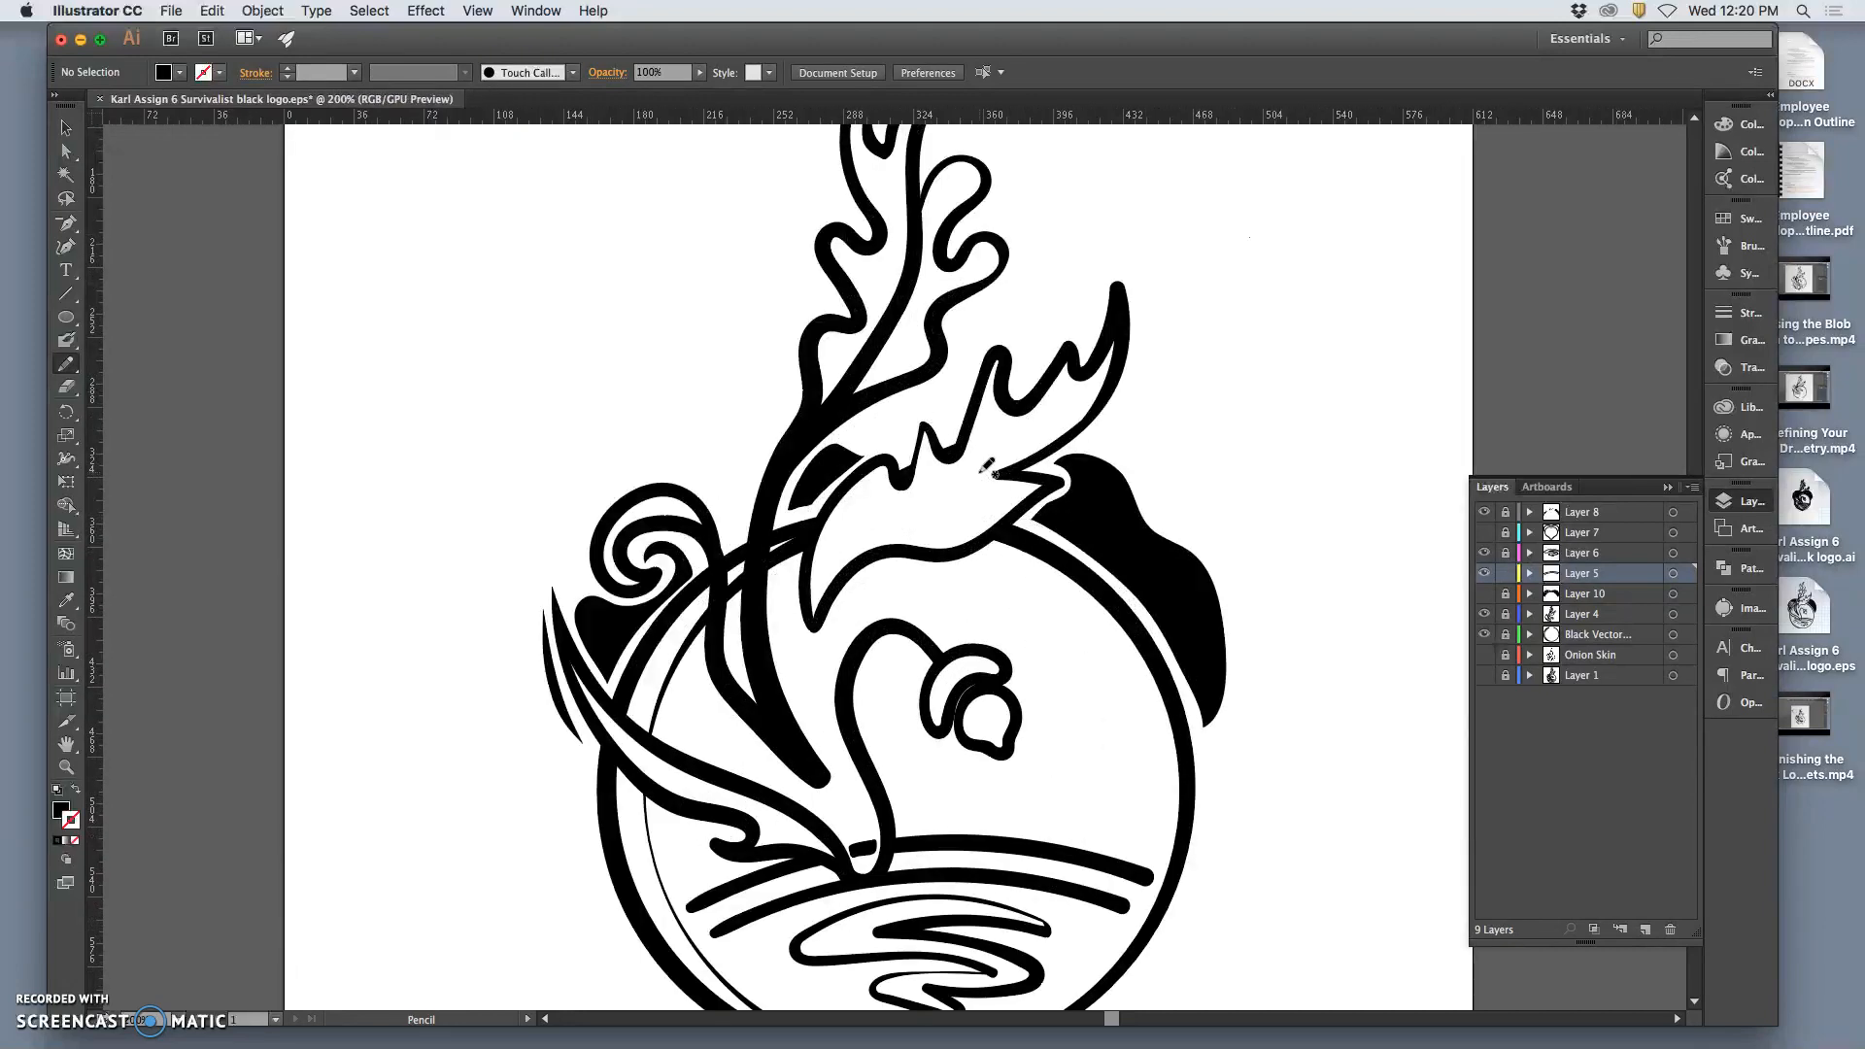
{"action": "key", "text": "super+minus"}
{"action": "key", "text": "super+minus"}
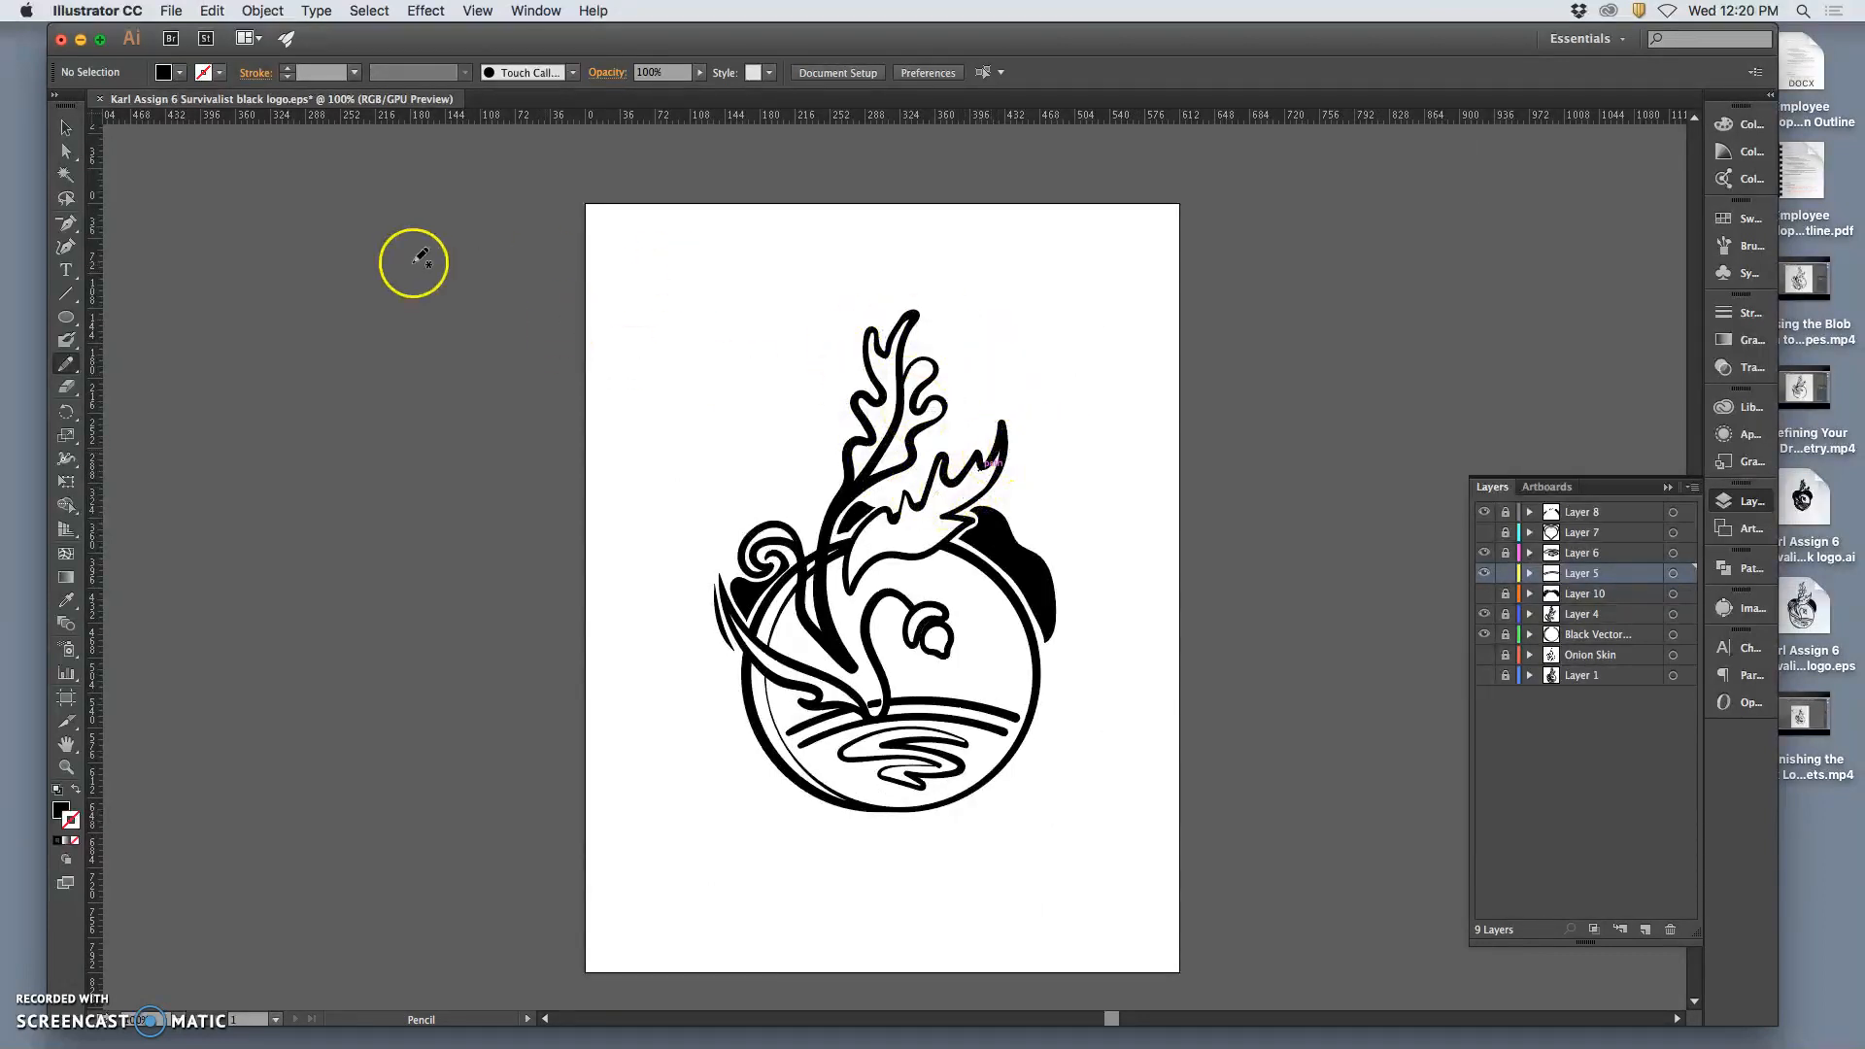
Save the black logo to the Desktop in Adobe Illustrator (ai) format, replacing the existing file and keeping the default Illustrator CC options
{"action": "left_click", "coordinate": [171, 11]}
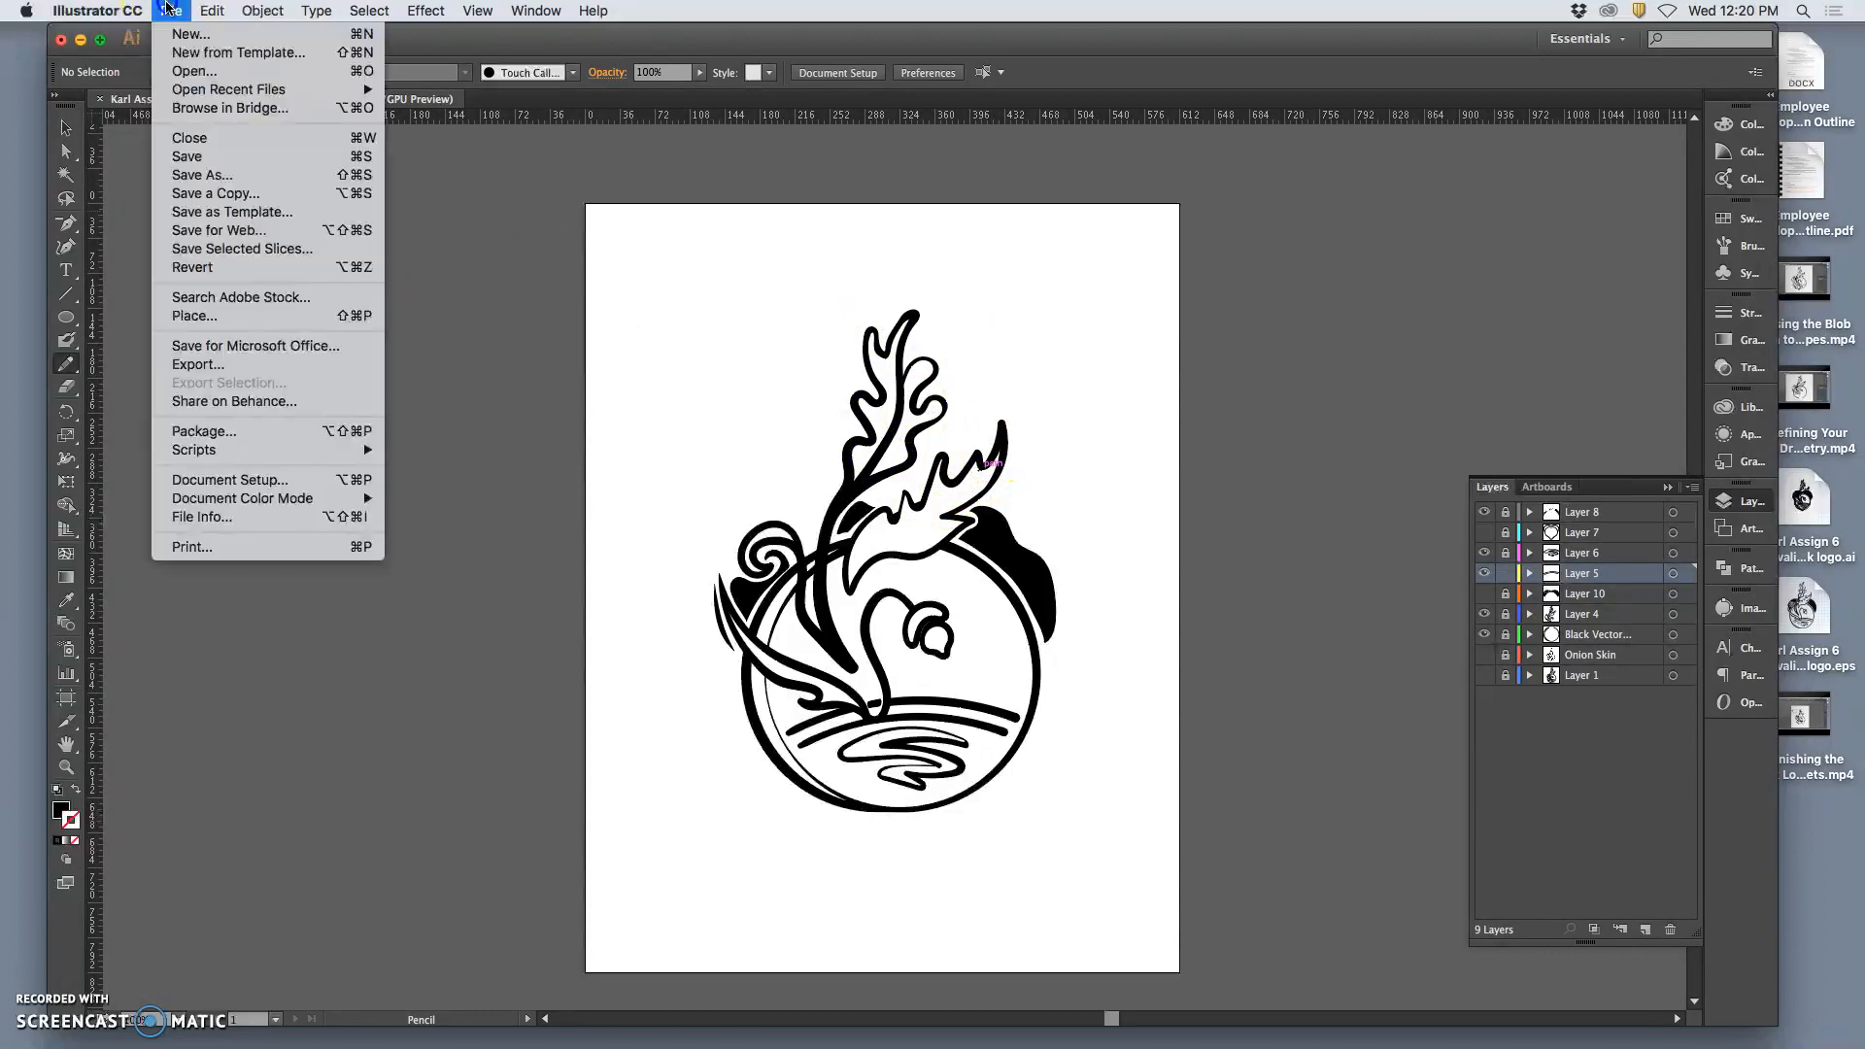
{"action": "left_click", "coordinate": [192, 176]}
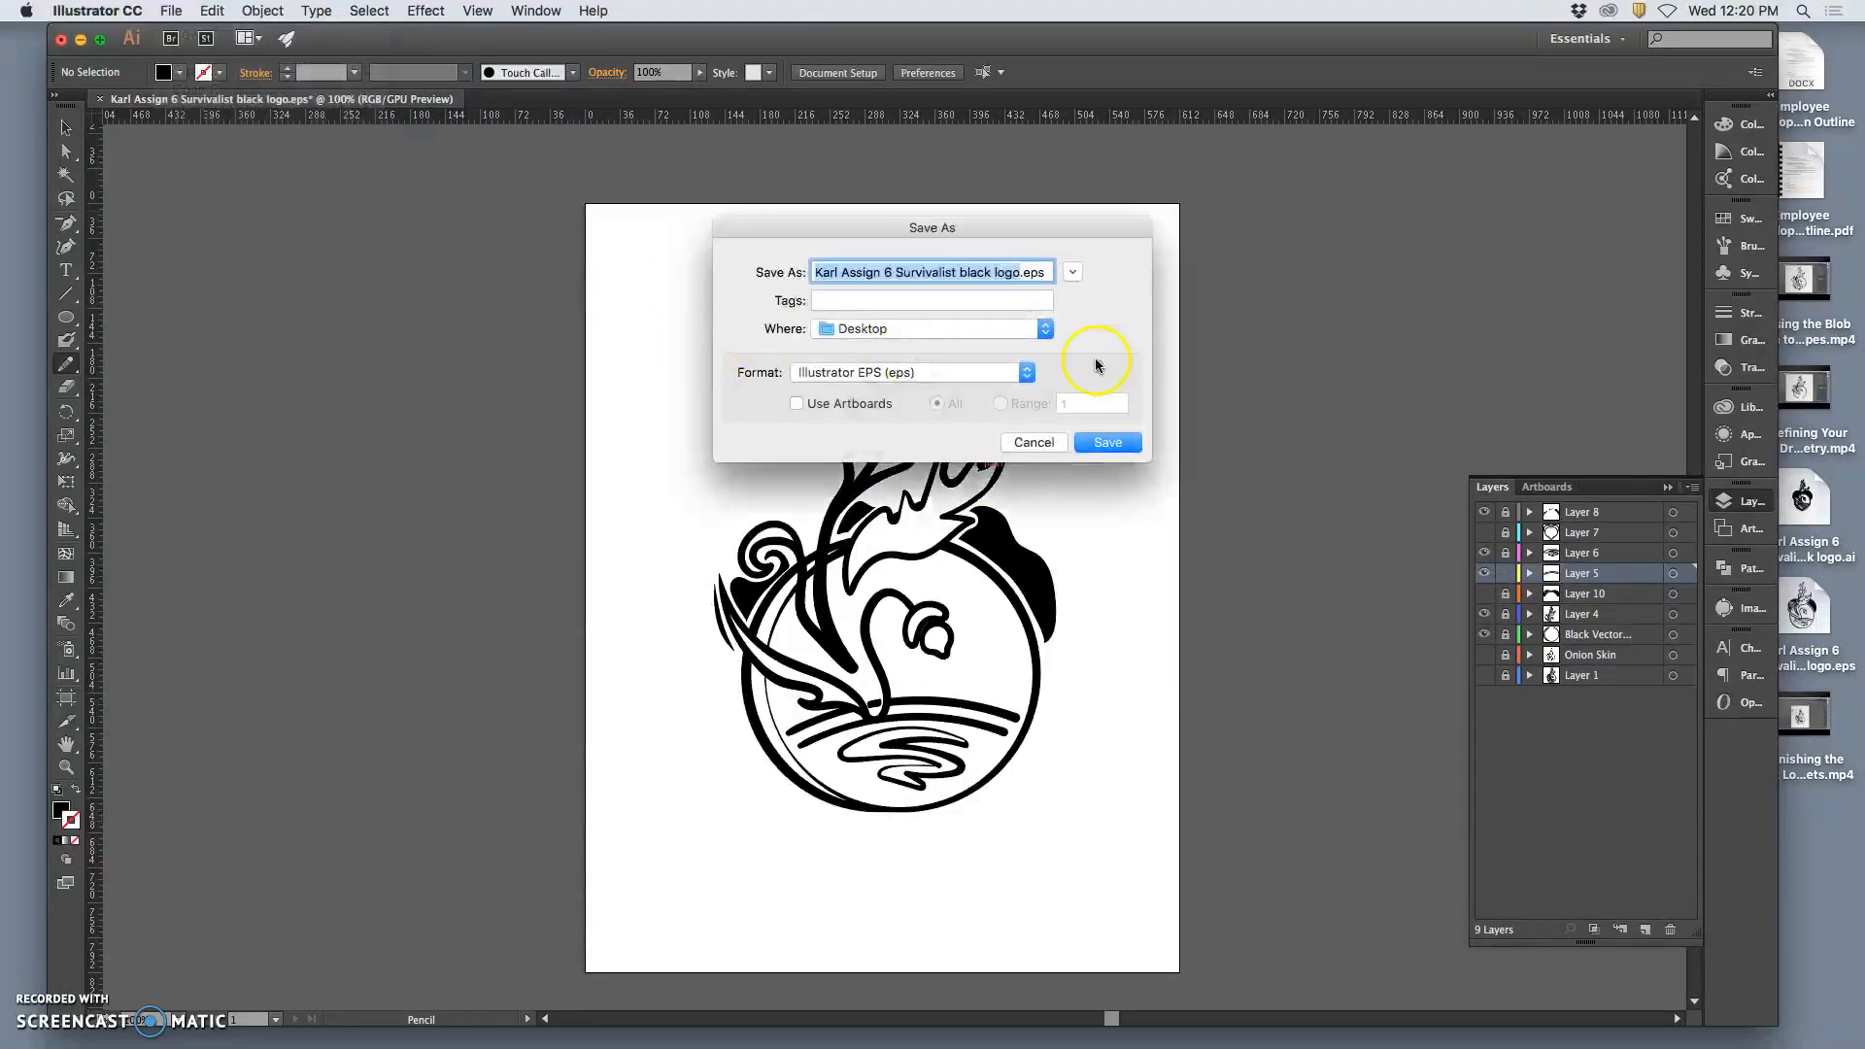
{"action": "left_click", "coordinate": [1005, 370]}
{"action": "left_click", "coordinate": [952, 350]}
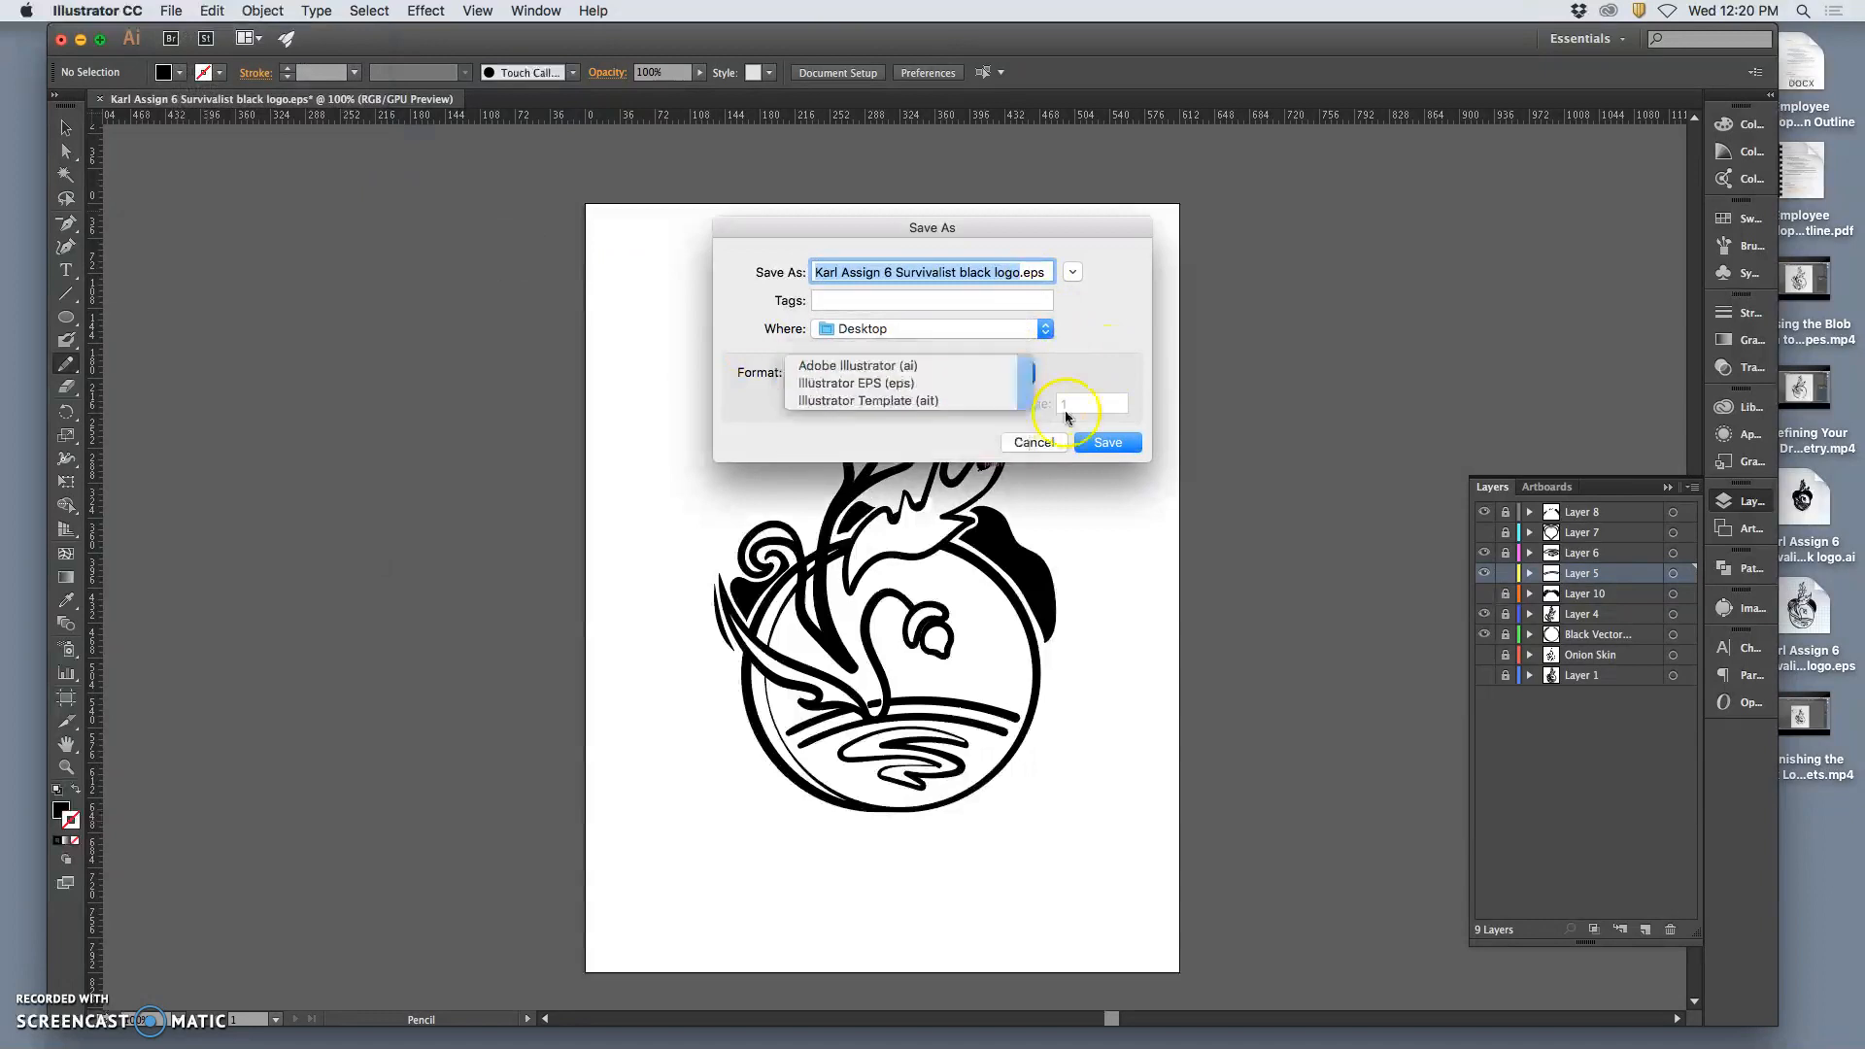
{"action": "left_click", "coordinate": [1108, 444]}
{"action": "left_click", "coordinate": [1073, 356]}
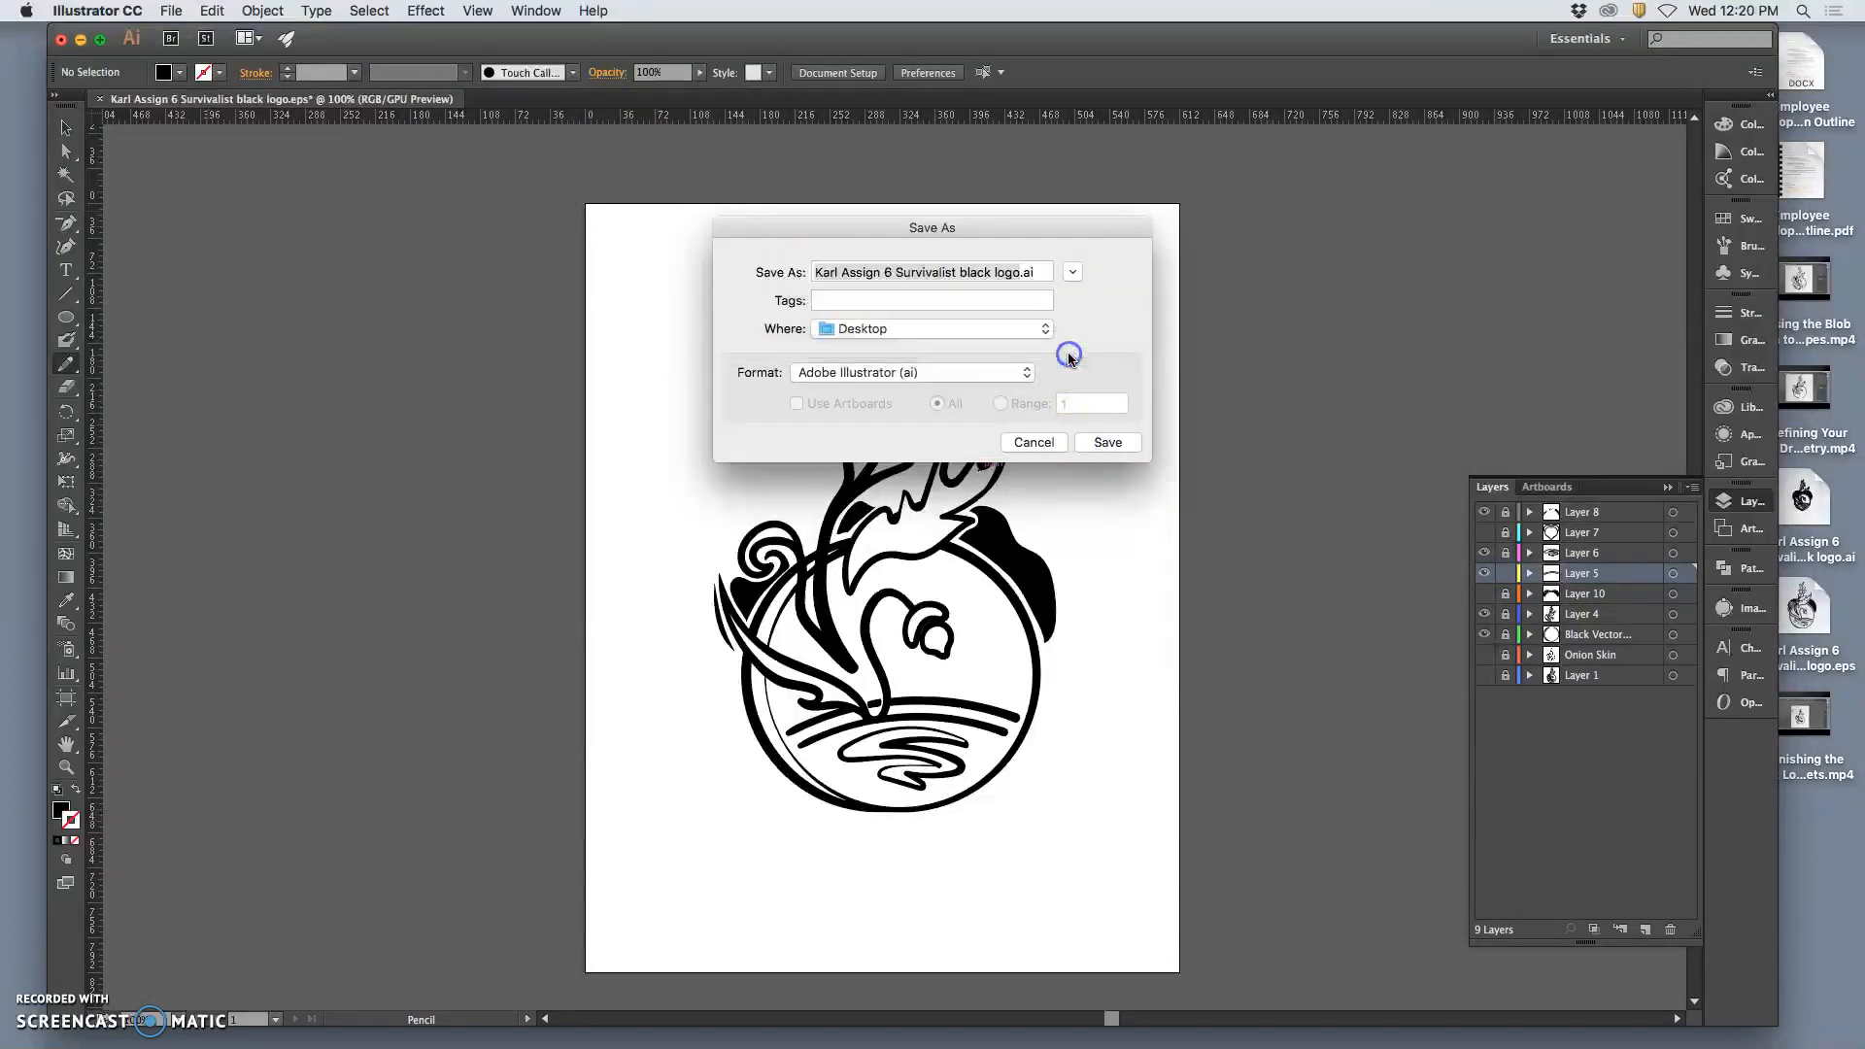
{"action": "left_click", "coordinate": [1112, 802]}
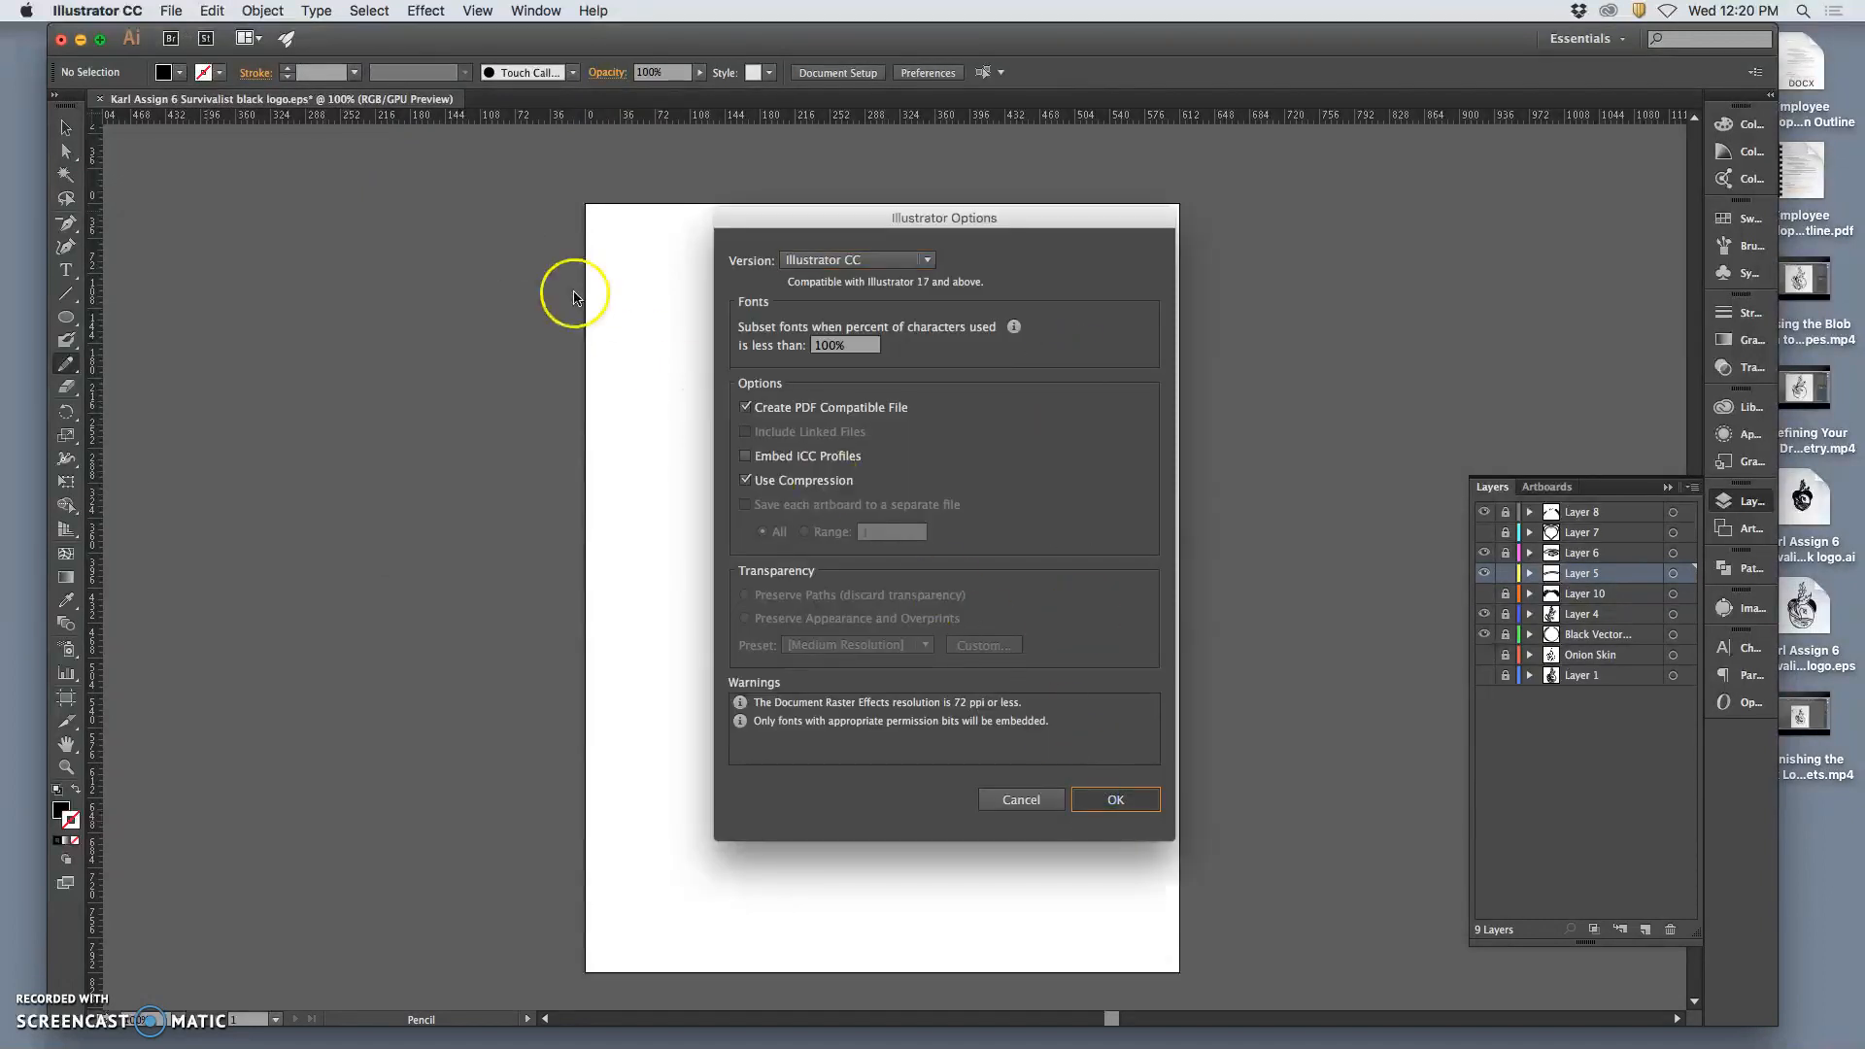
Save the black logo in Illustrator EPS (eps) format as well, replacing the existing Desktop file with the default Illustrator CC EPS options
{"action": "left_click", "coordinate": [171, 11]}
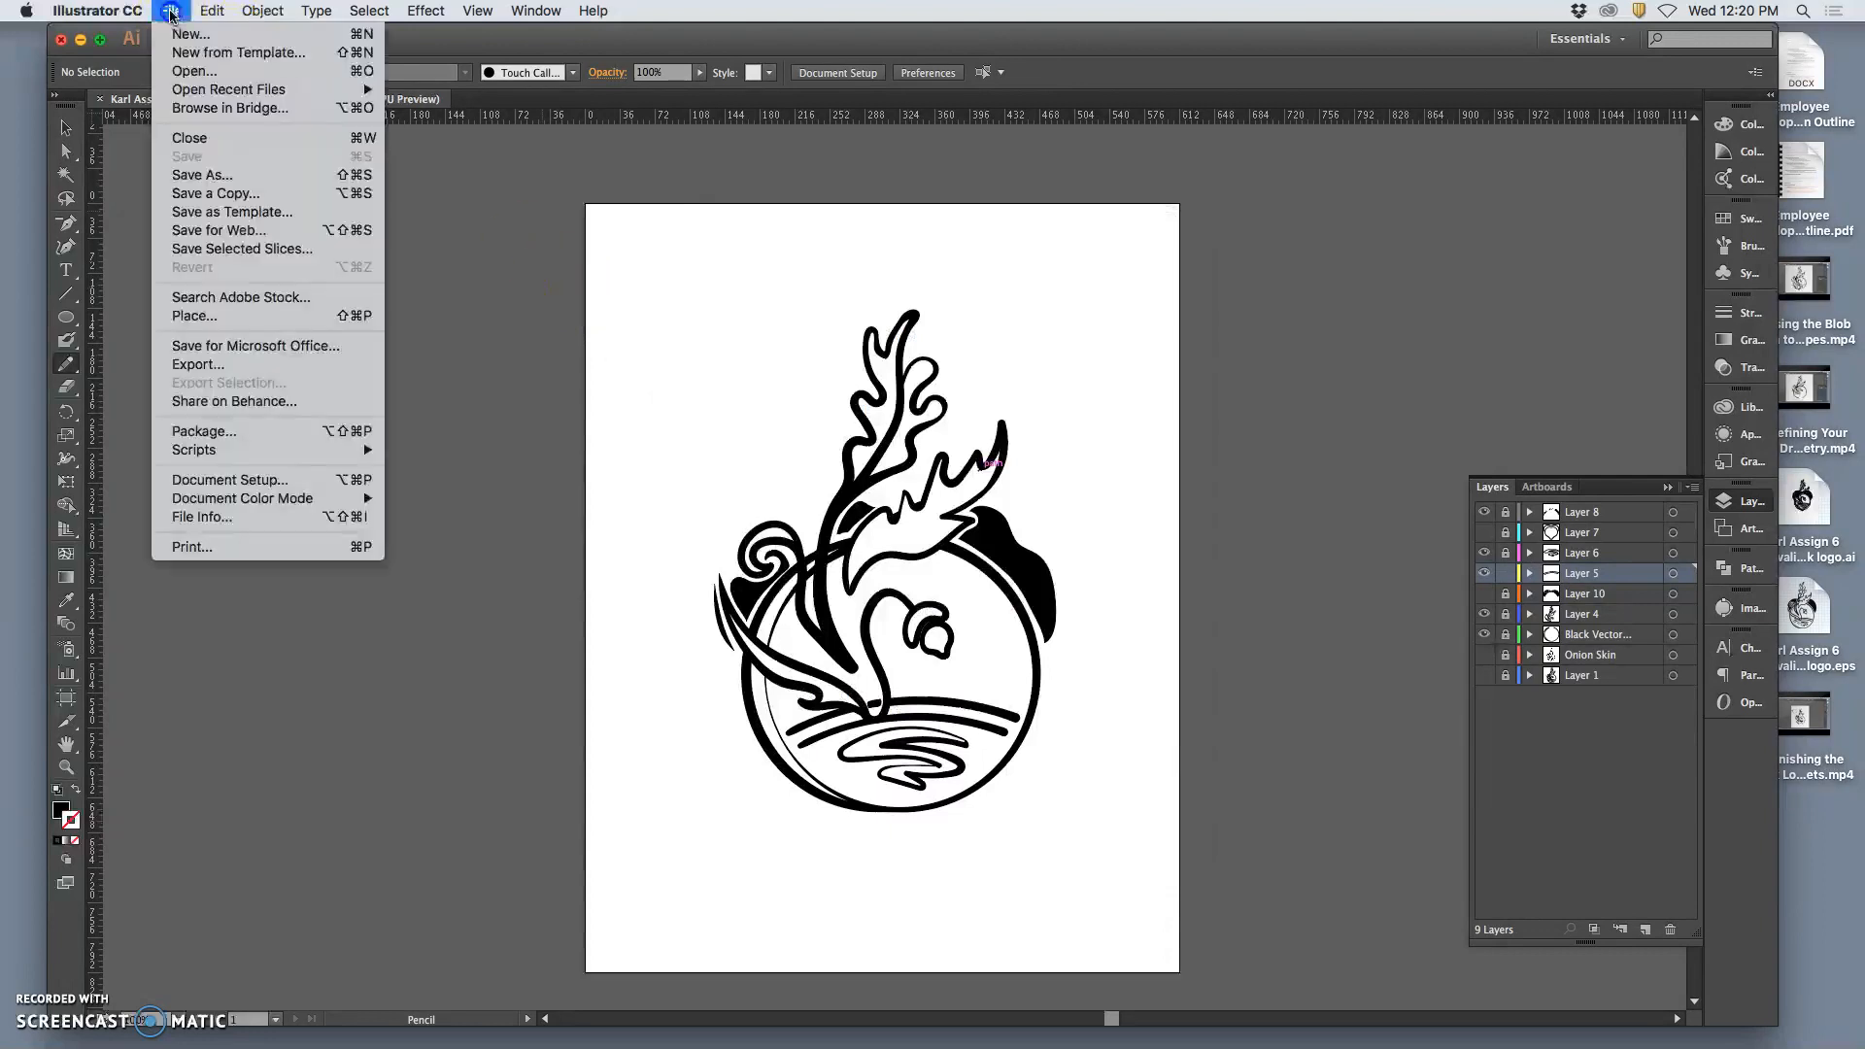
{"action": "left_click", "coordinate": [212, 184]}
{"action": "left_click", "coordinate": [957, 373]}
{"action": "left_click", "coordinate": [950, 389]}
{"action": "left_click", "coordinate": [1121, 446]}
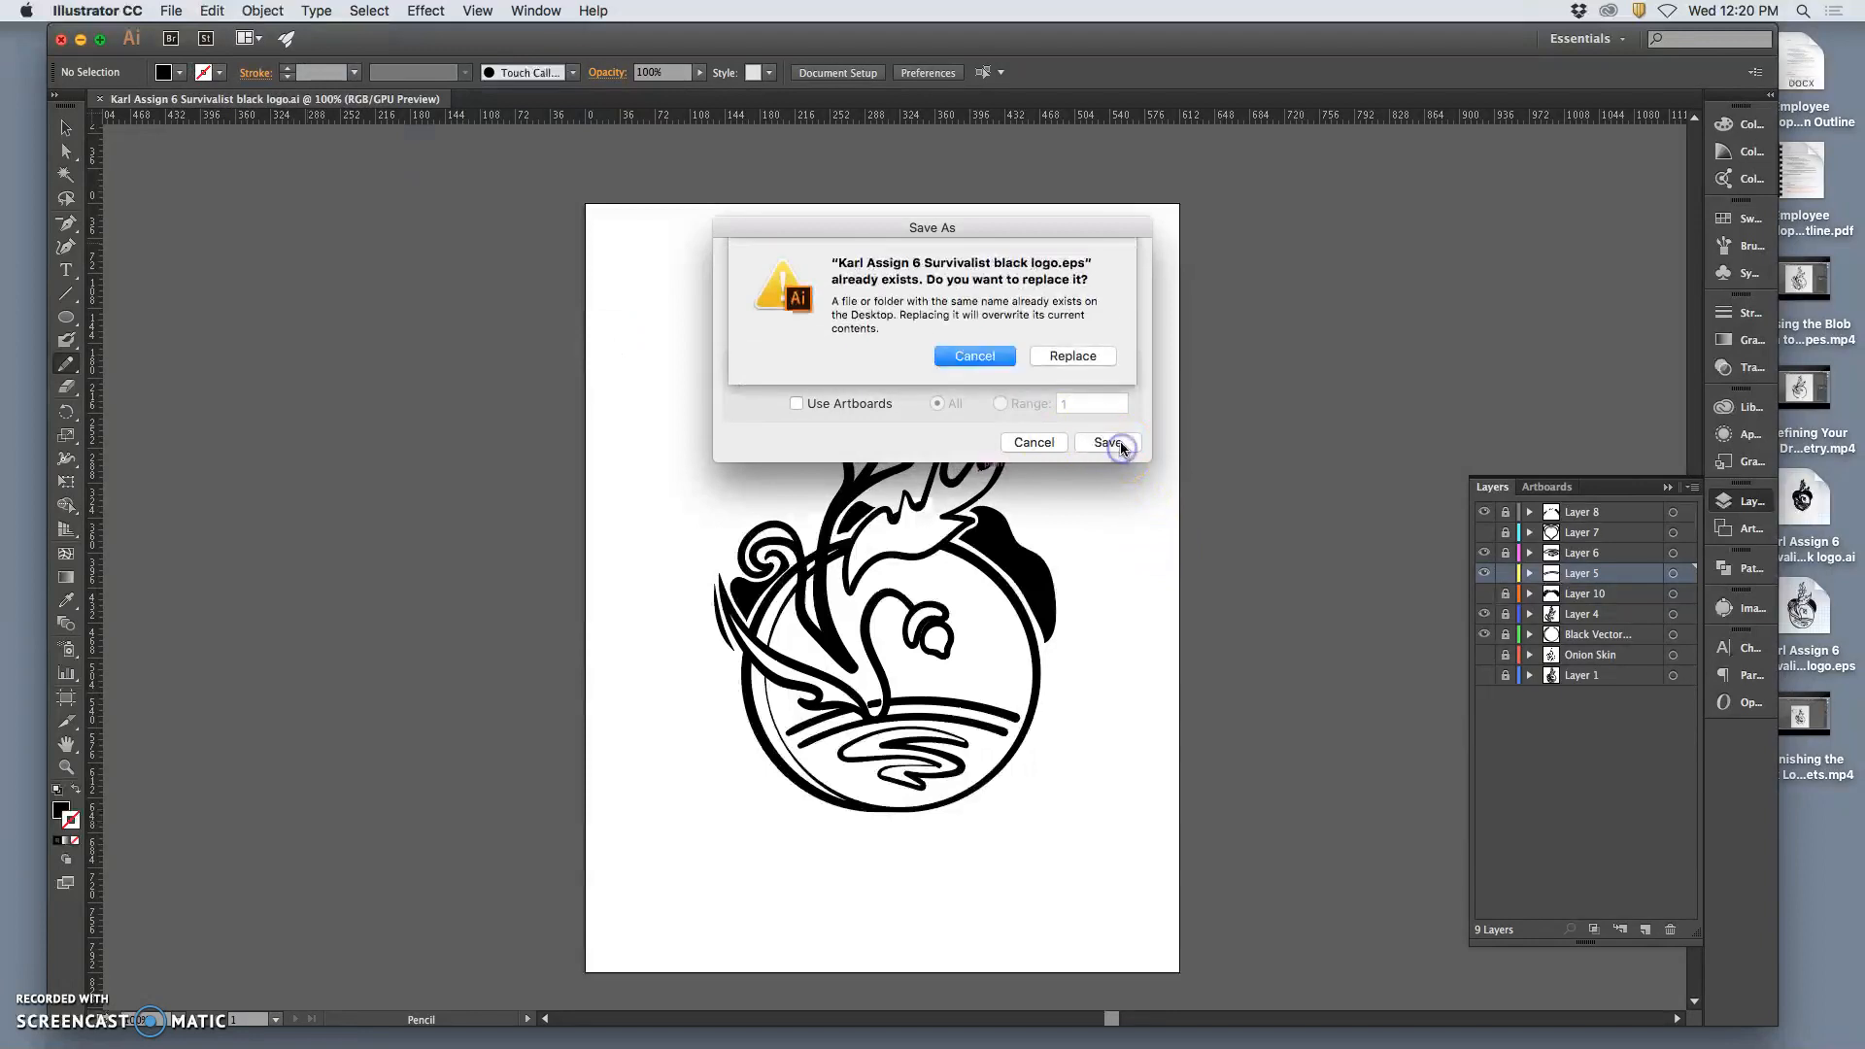
{"action": "left_click", "coordinate": [1080, 358]}
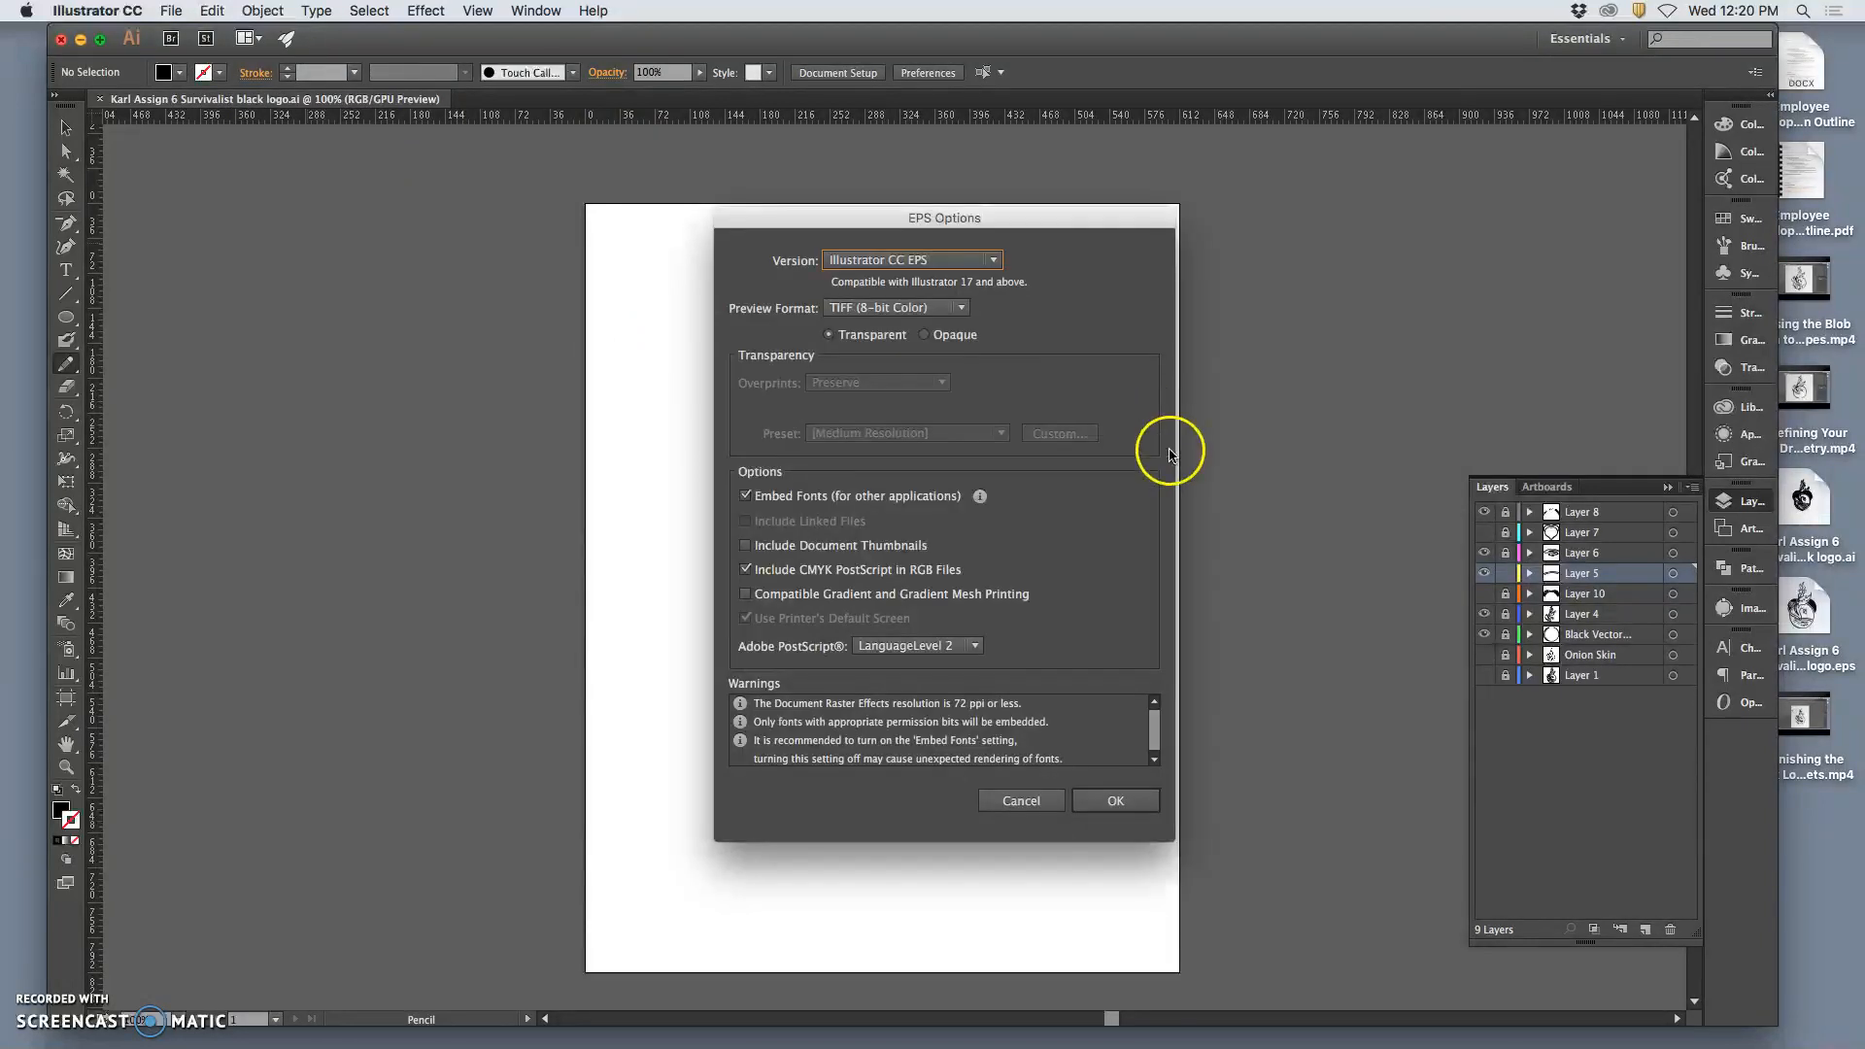
{"action": "left_click", "coordinate": [1117, 802]}
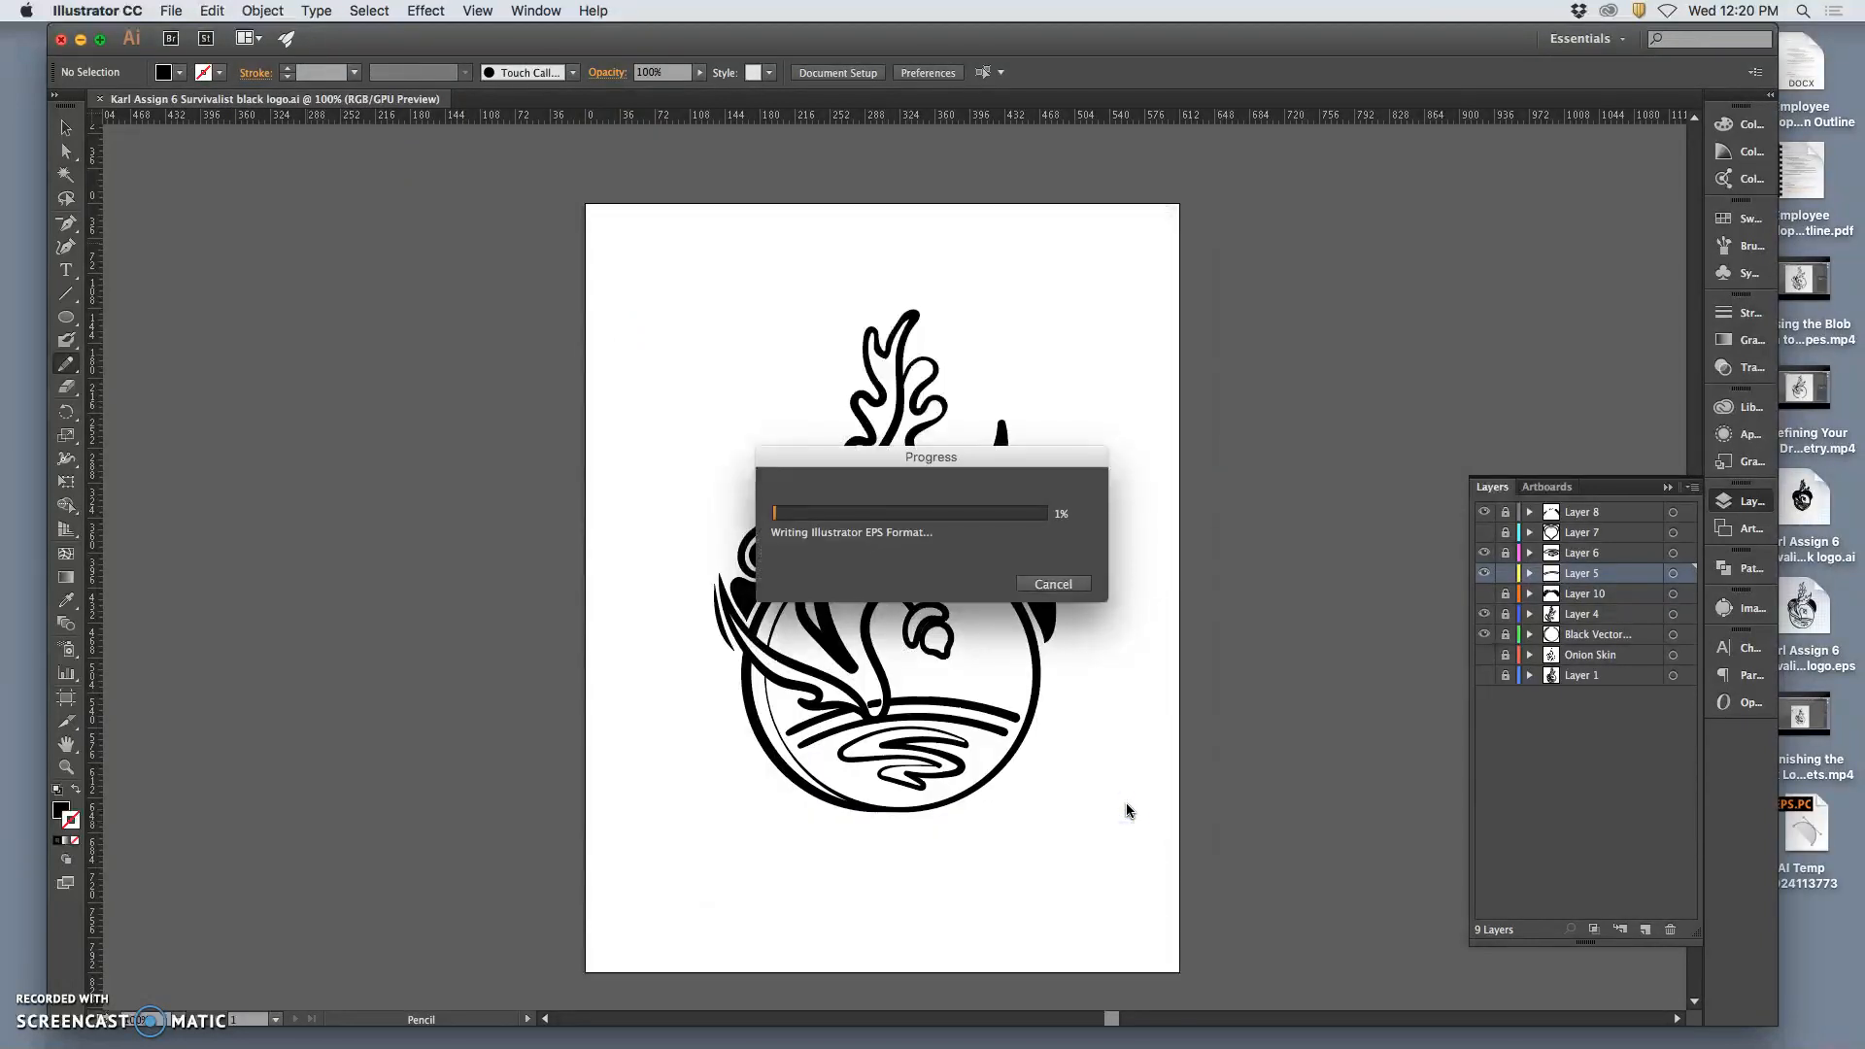
Unlock the visible logo layers, Layer 8, Layer 4 and Black Vector, keeping the hidden layers locked
{"action": "left_click", "coordinate": [1506, 514]}
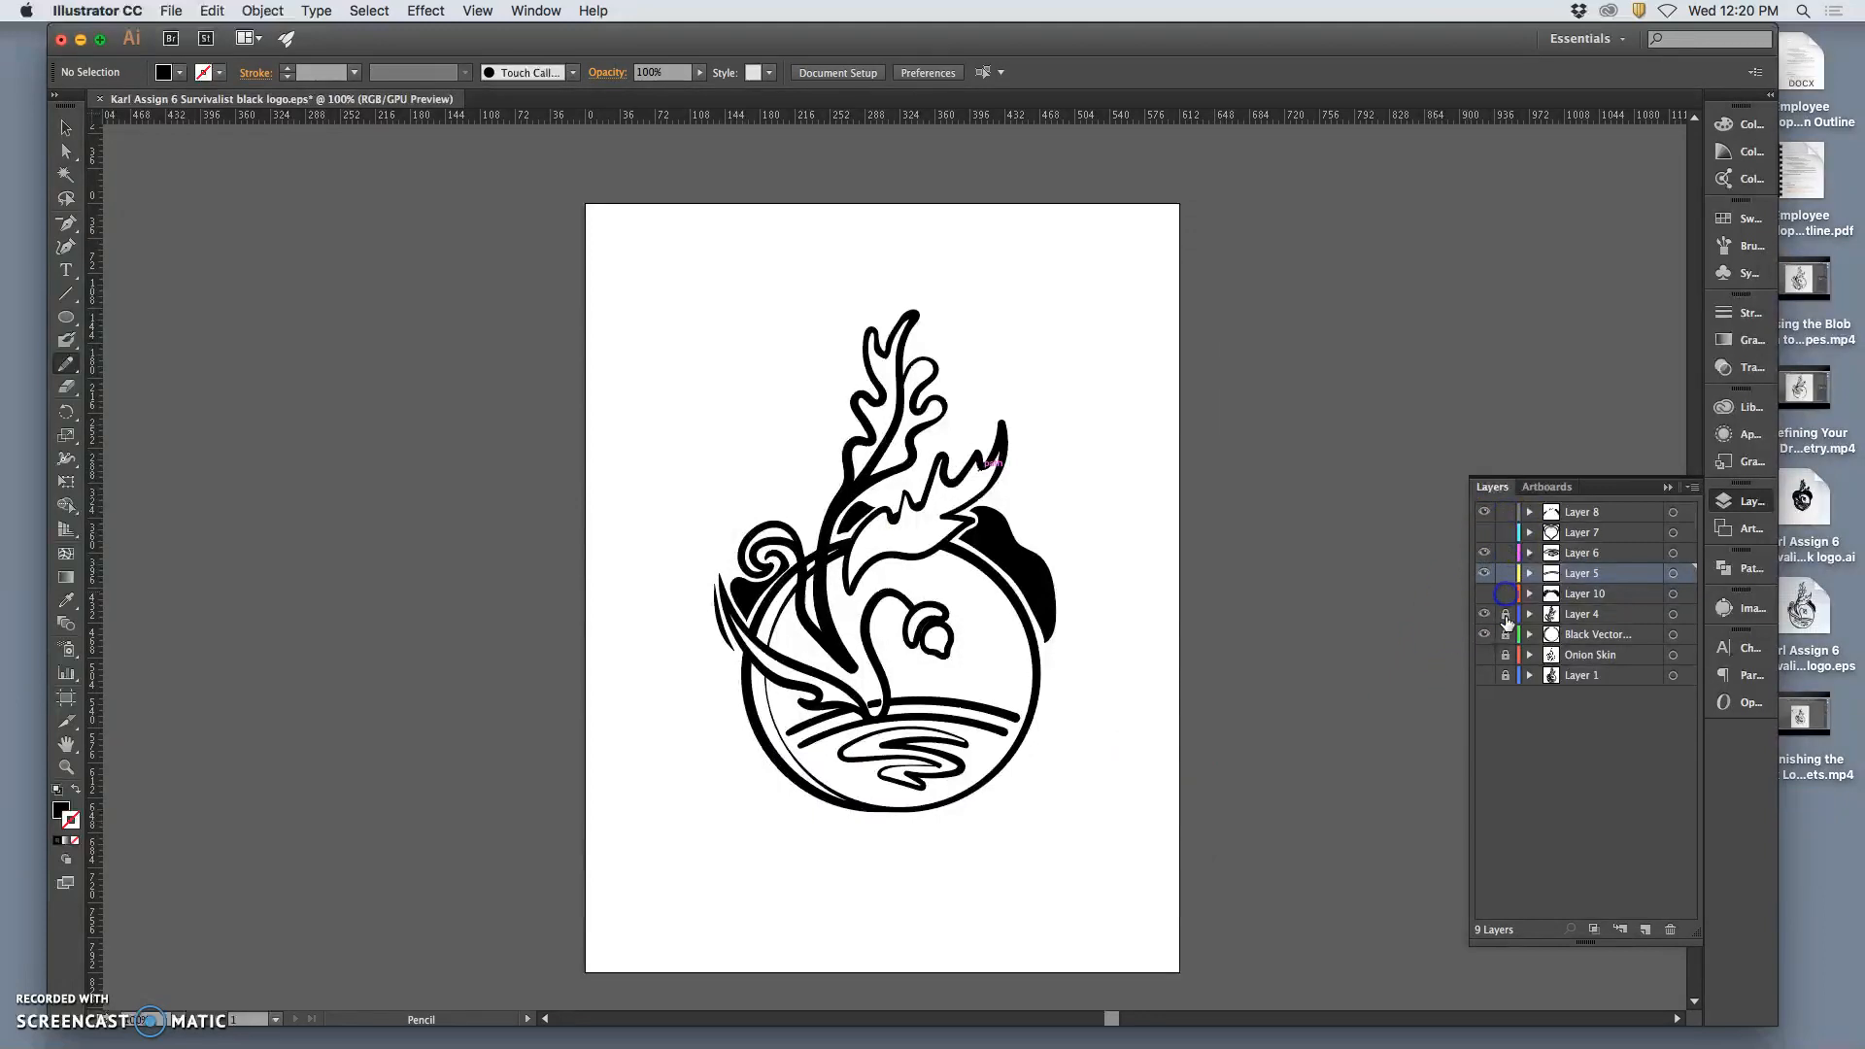
{"action": "left_click", "coordinate": [1506, 656]}
{"action": "left_click", "coordinate": [1506, 636]}
Select all the visible logo artwork on the artboard and copy it
{"action": "left_click", "coordinate": [67, 127]}
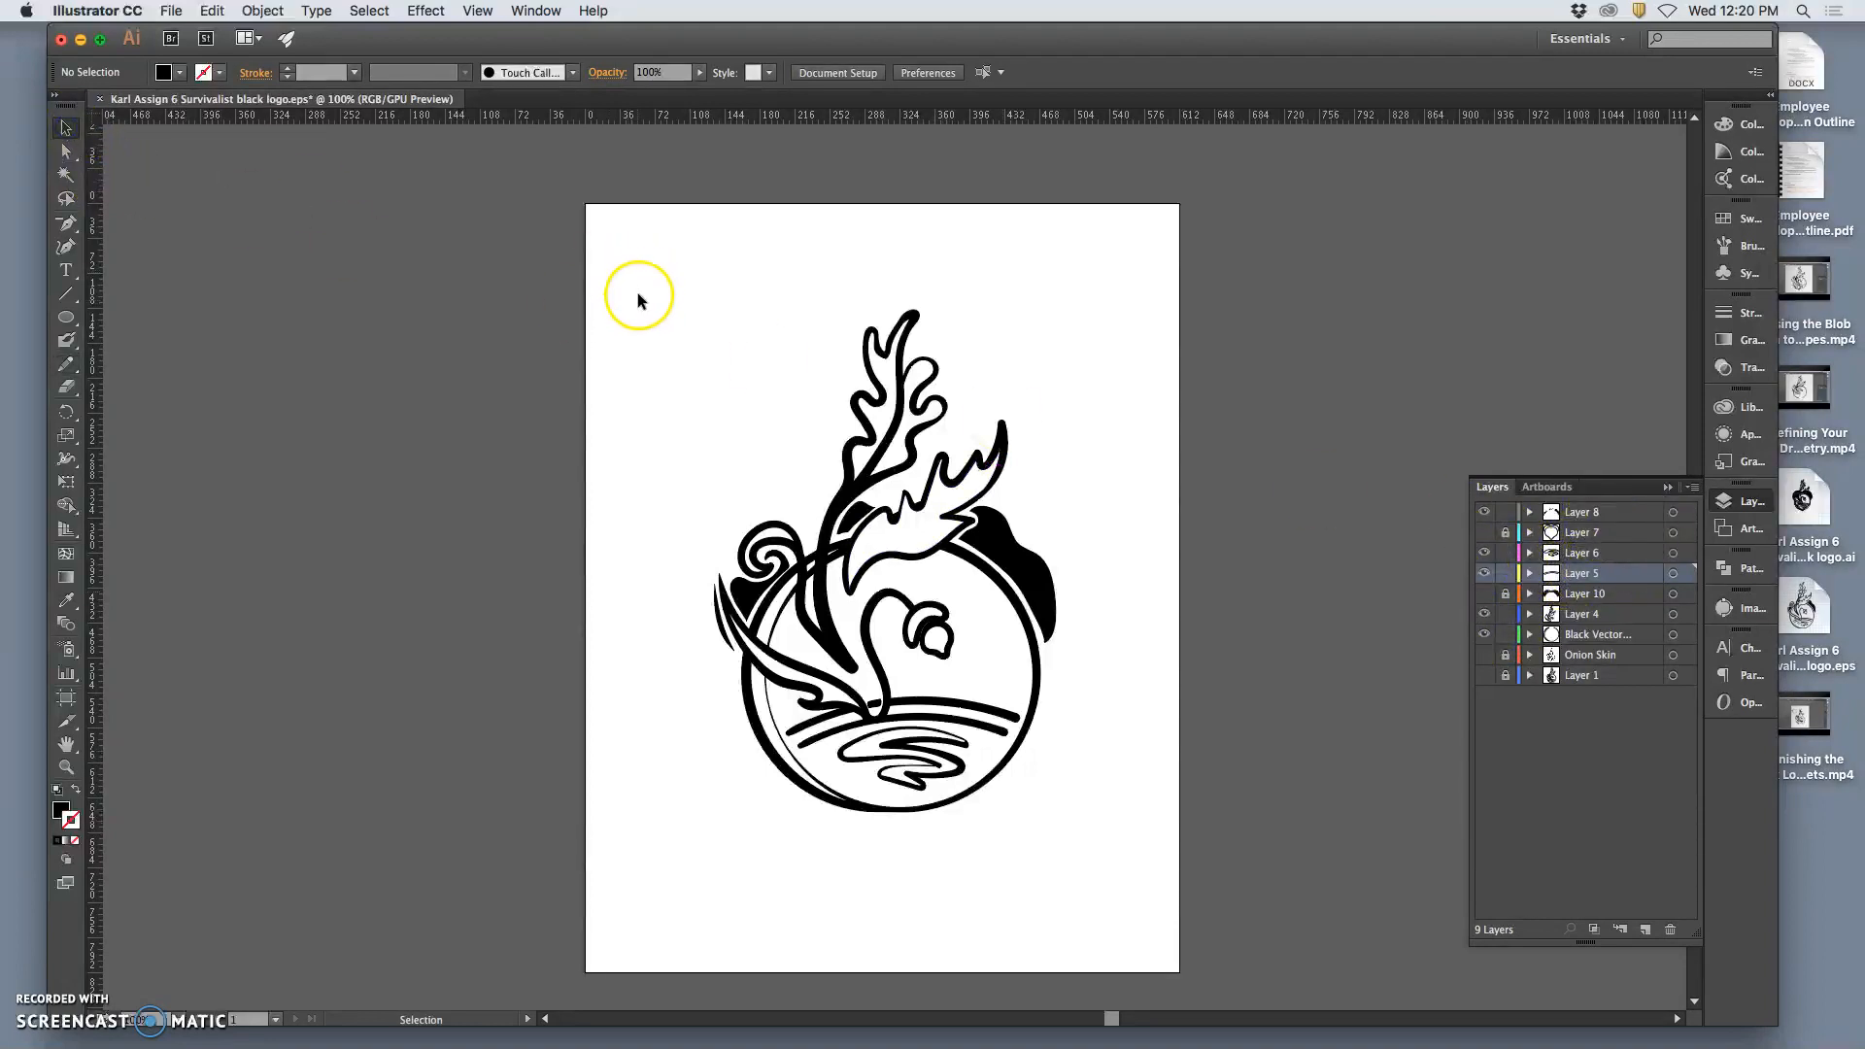
{"action": "left_click_drag", "start_coordinate": [632, 271], "coordinate": [1146, 897]}
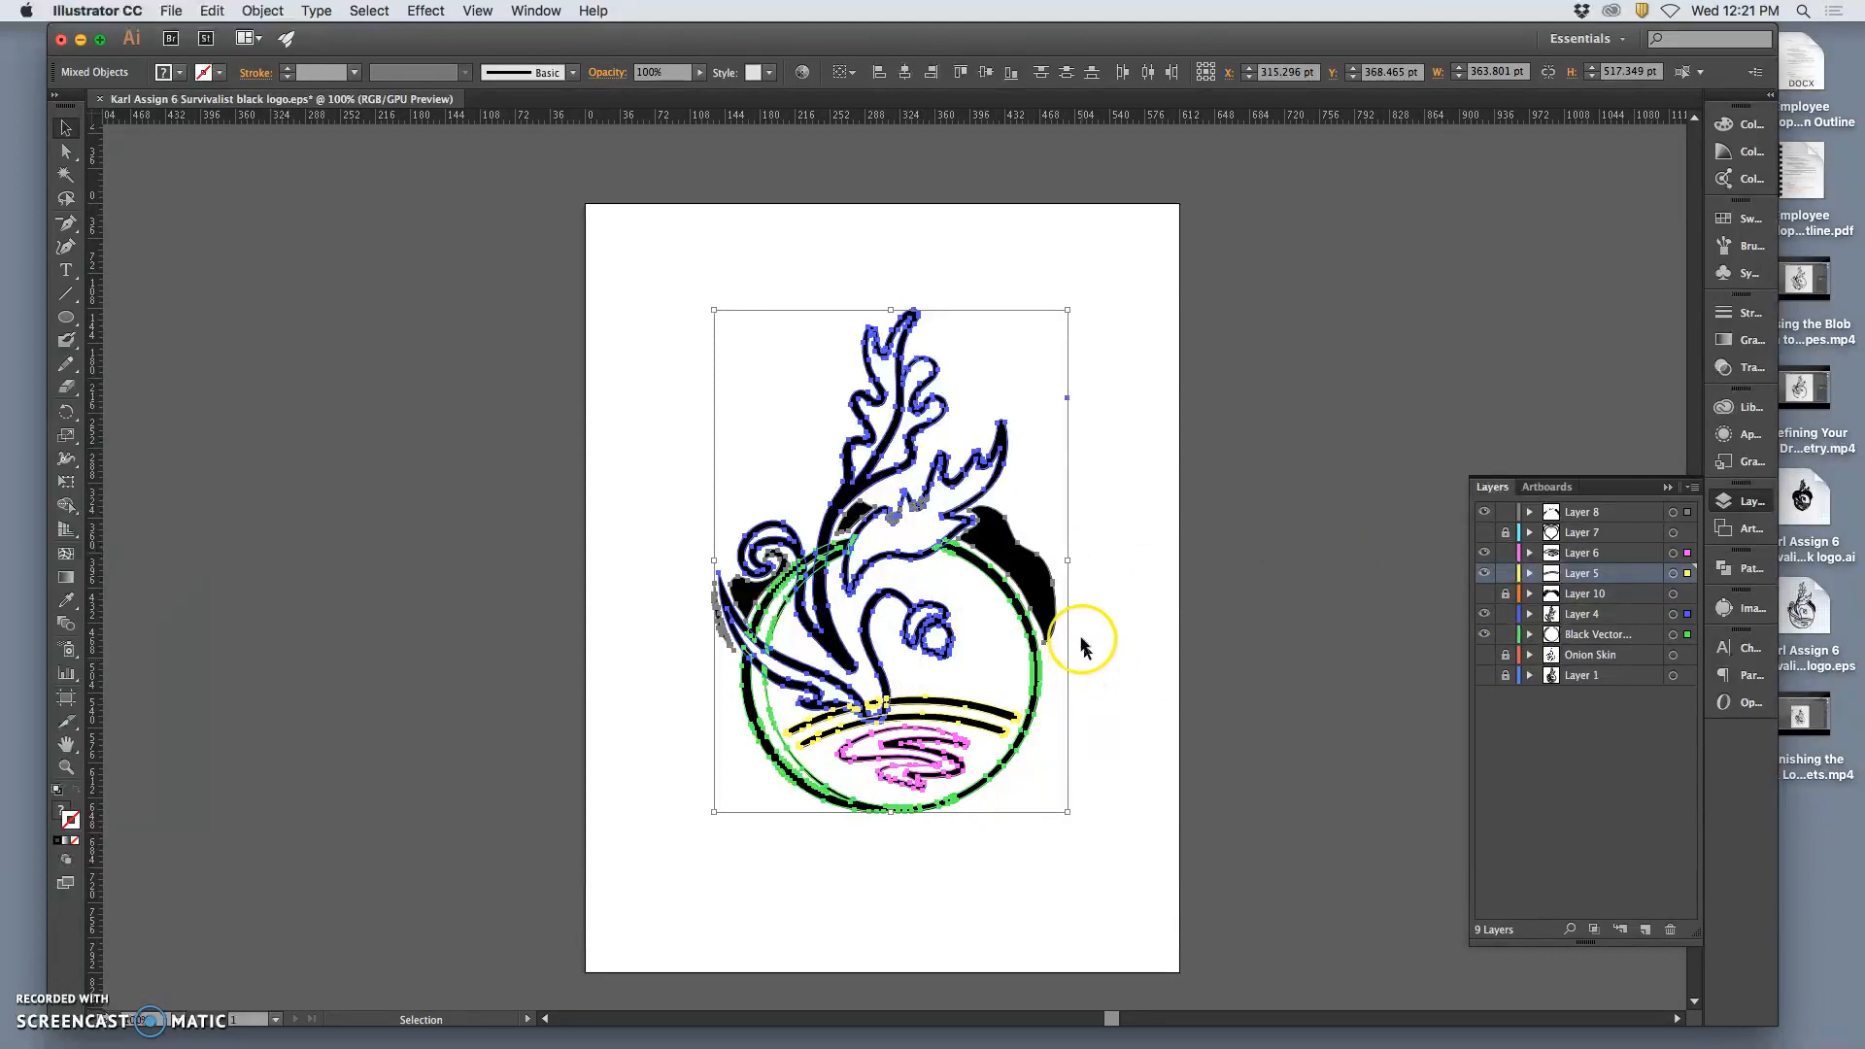
{"action": "scroll", "coordinate": [728, 319], "scroll_direction": "down", "scroll_amount": 1}
{"action": "left_click", "coordinate": [213, 10]}
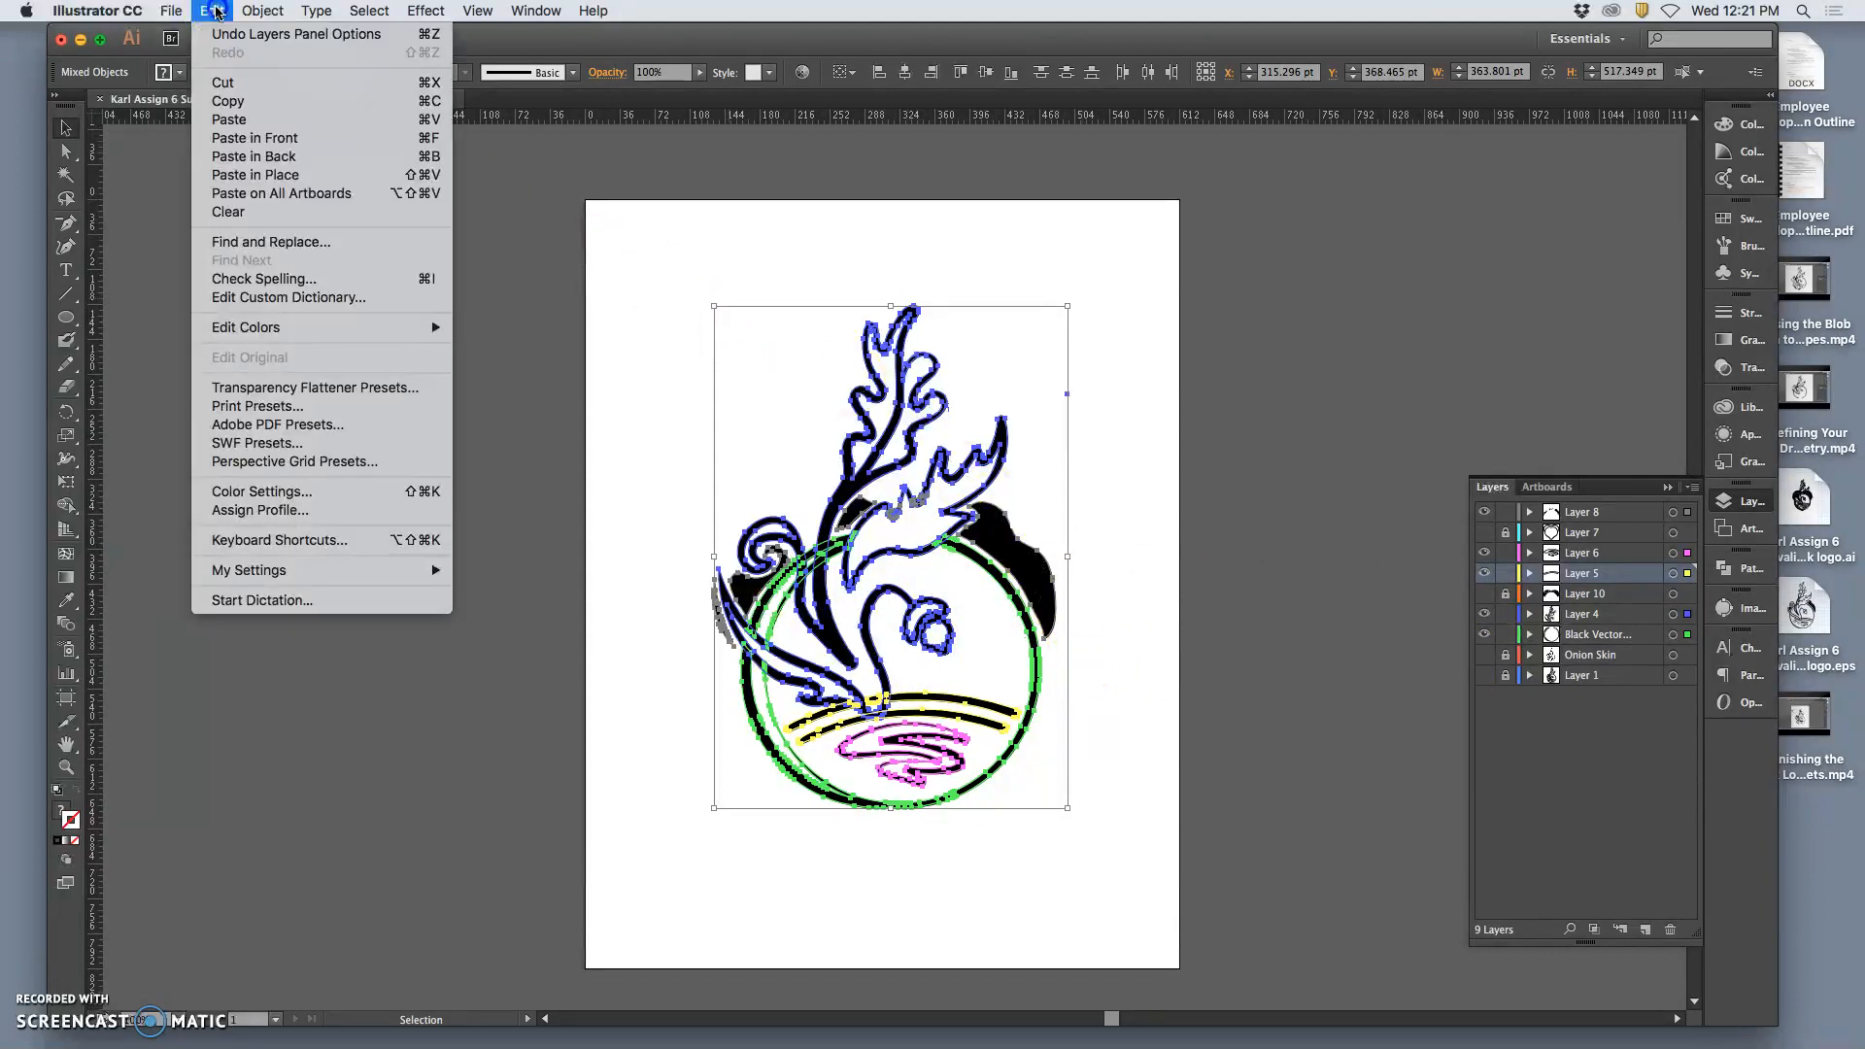
{"action": "left_click", "coordinate": [214, 97]}
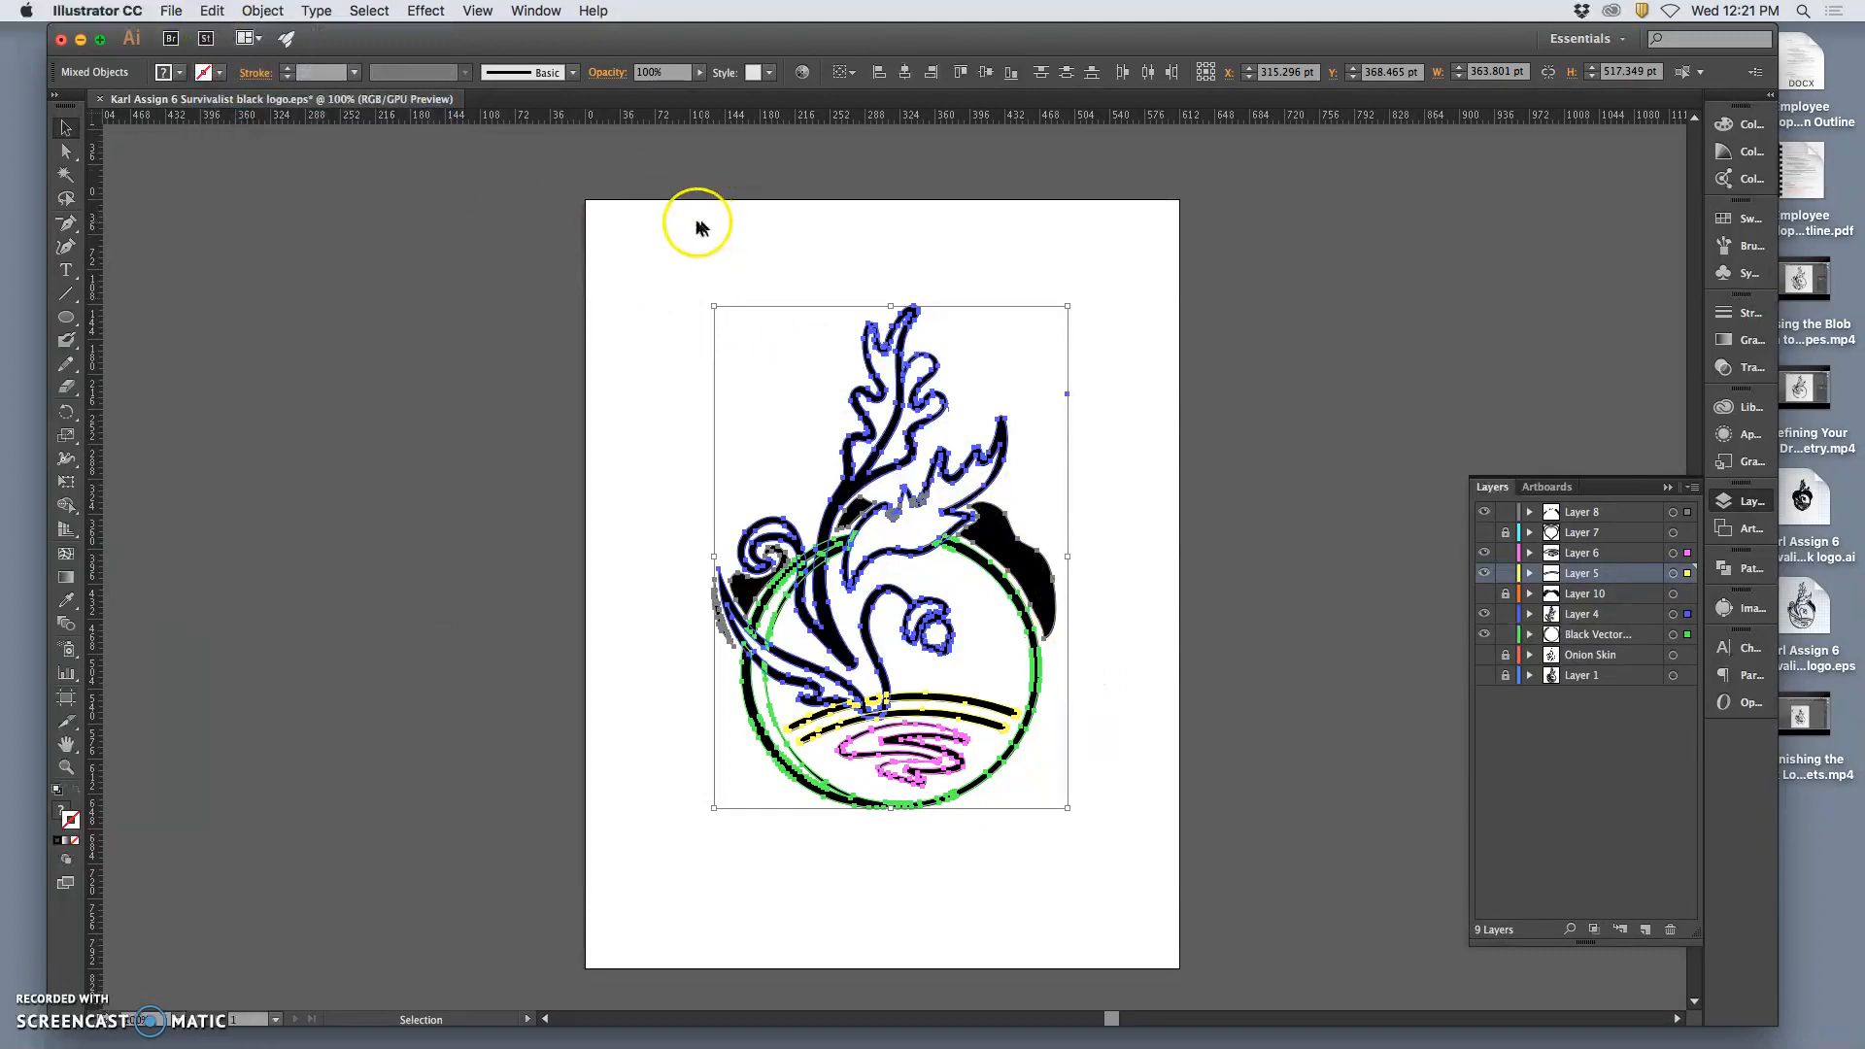
Create a Letter-size document with the Print profile, naming it with the owner's first name plus "Assign 6 Survivalist color logo"
{"action": "left_click", "coordinate": [172, 11]}
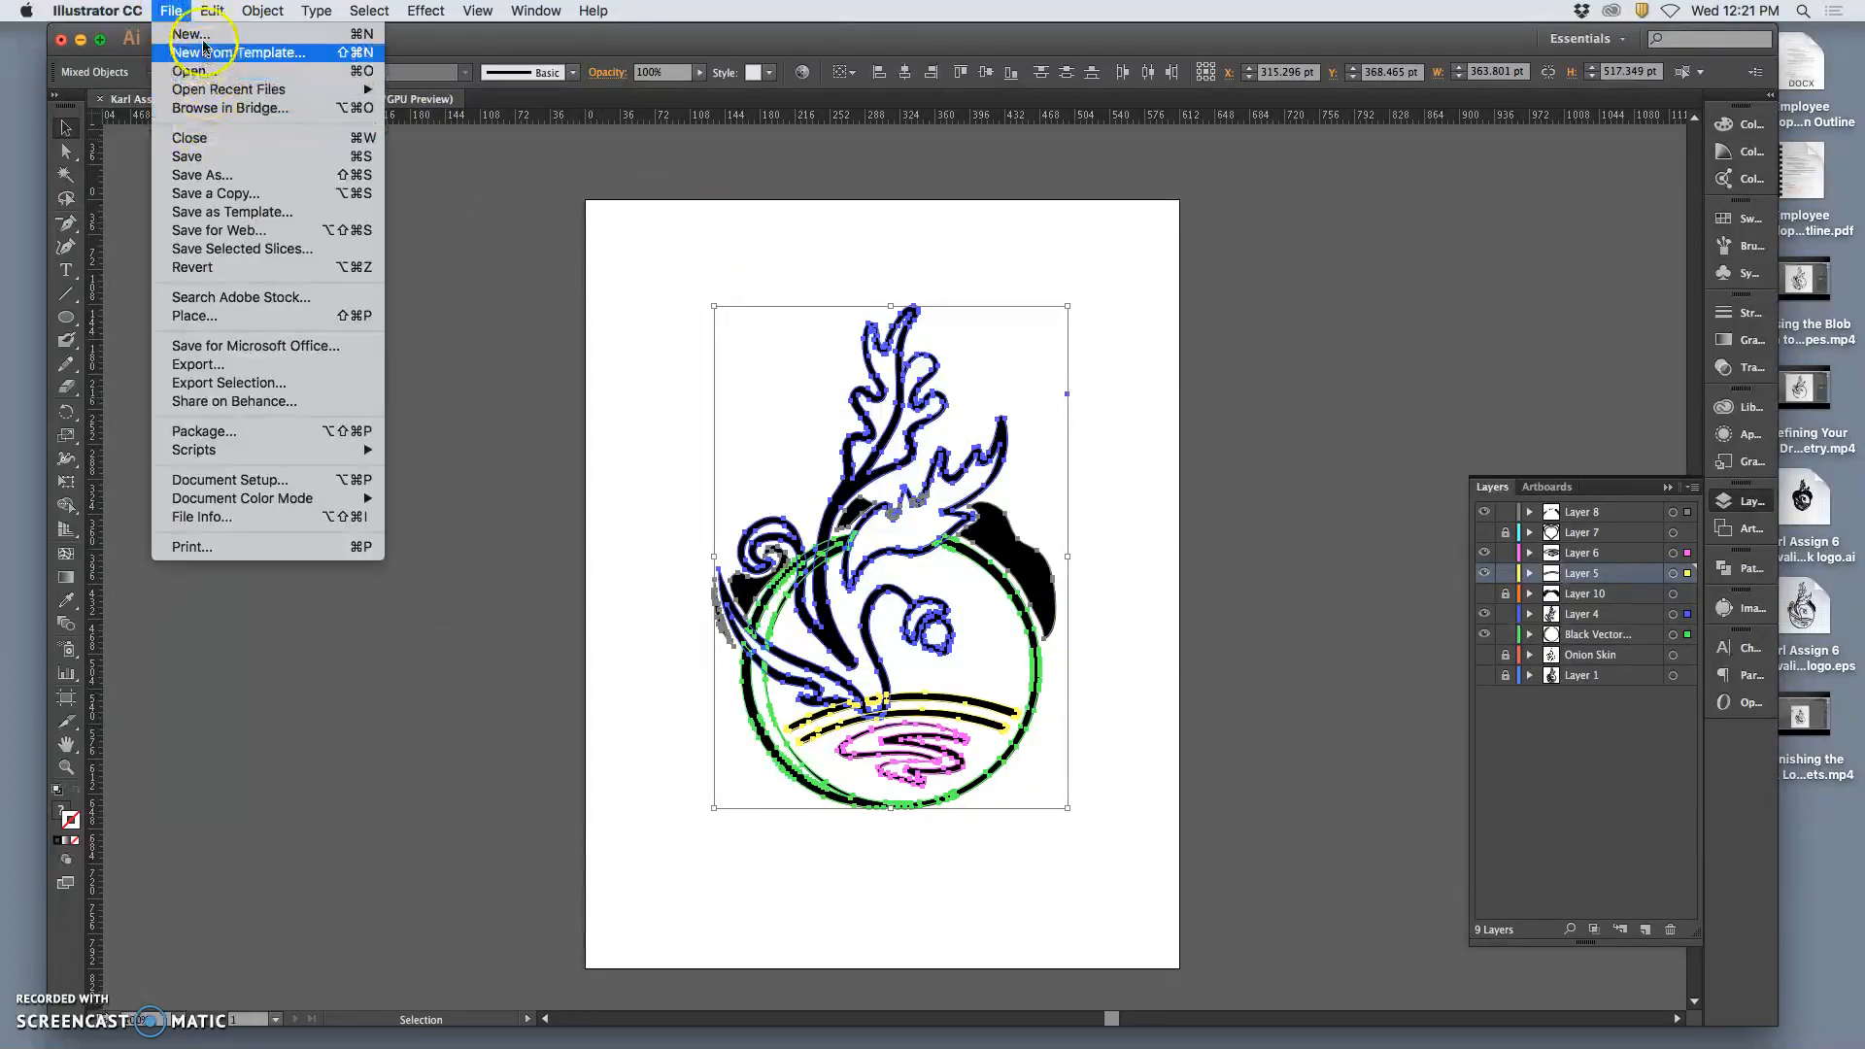
{"action": "left_click", "coordinate": [452, 254]}
{"action": "key", "text": "super+n"}
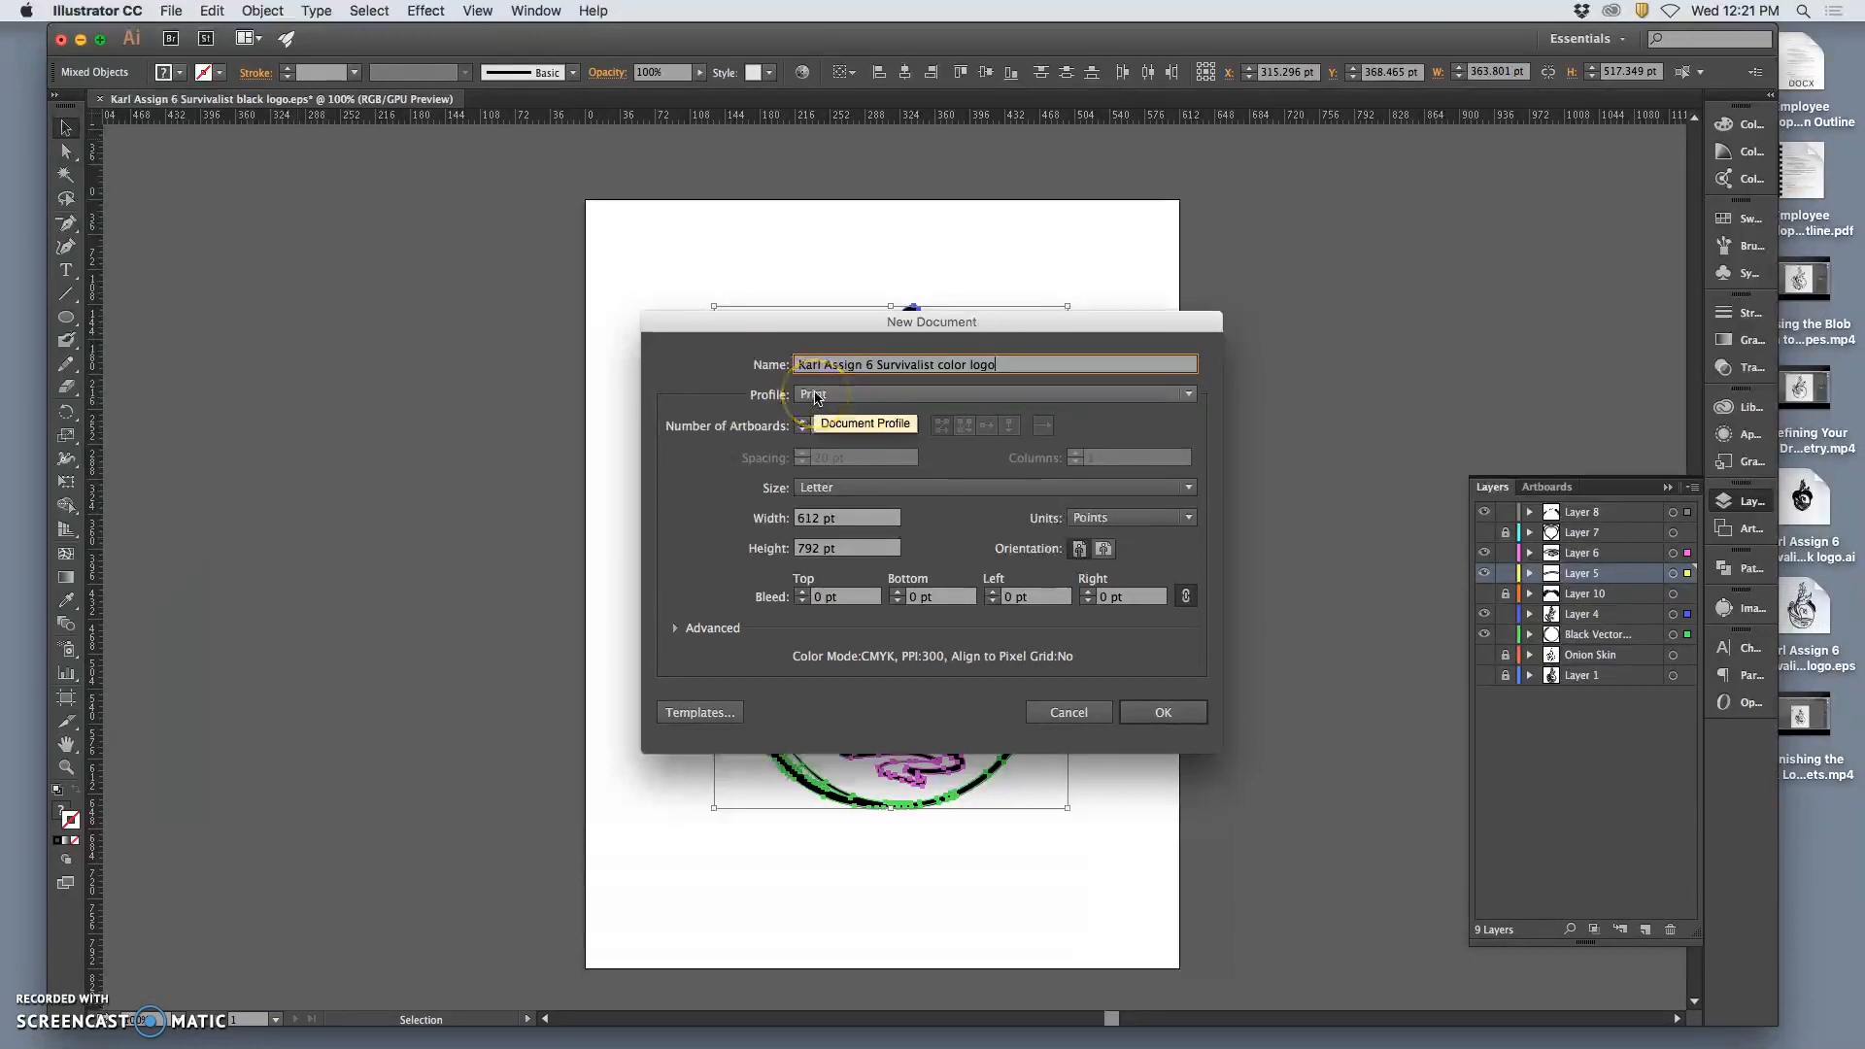
{"action": "left_click", "coordinate": [816, 396]}
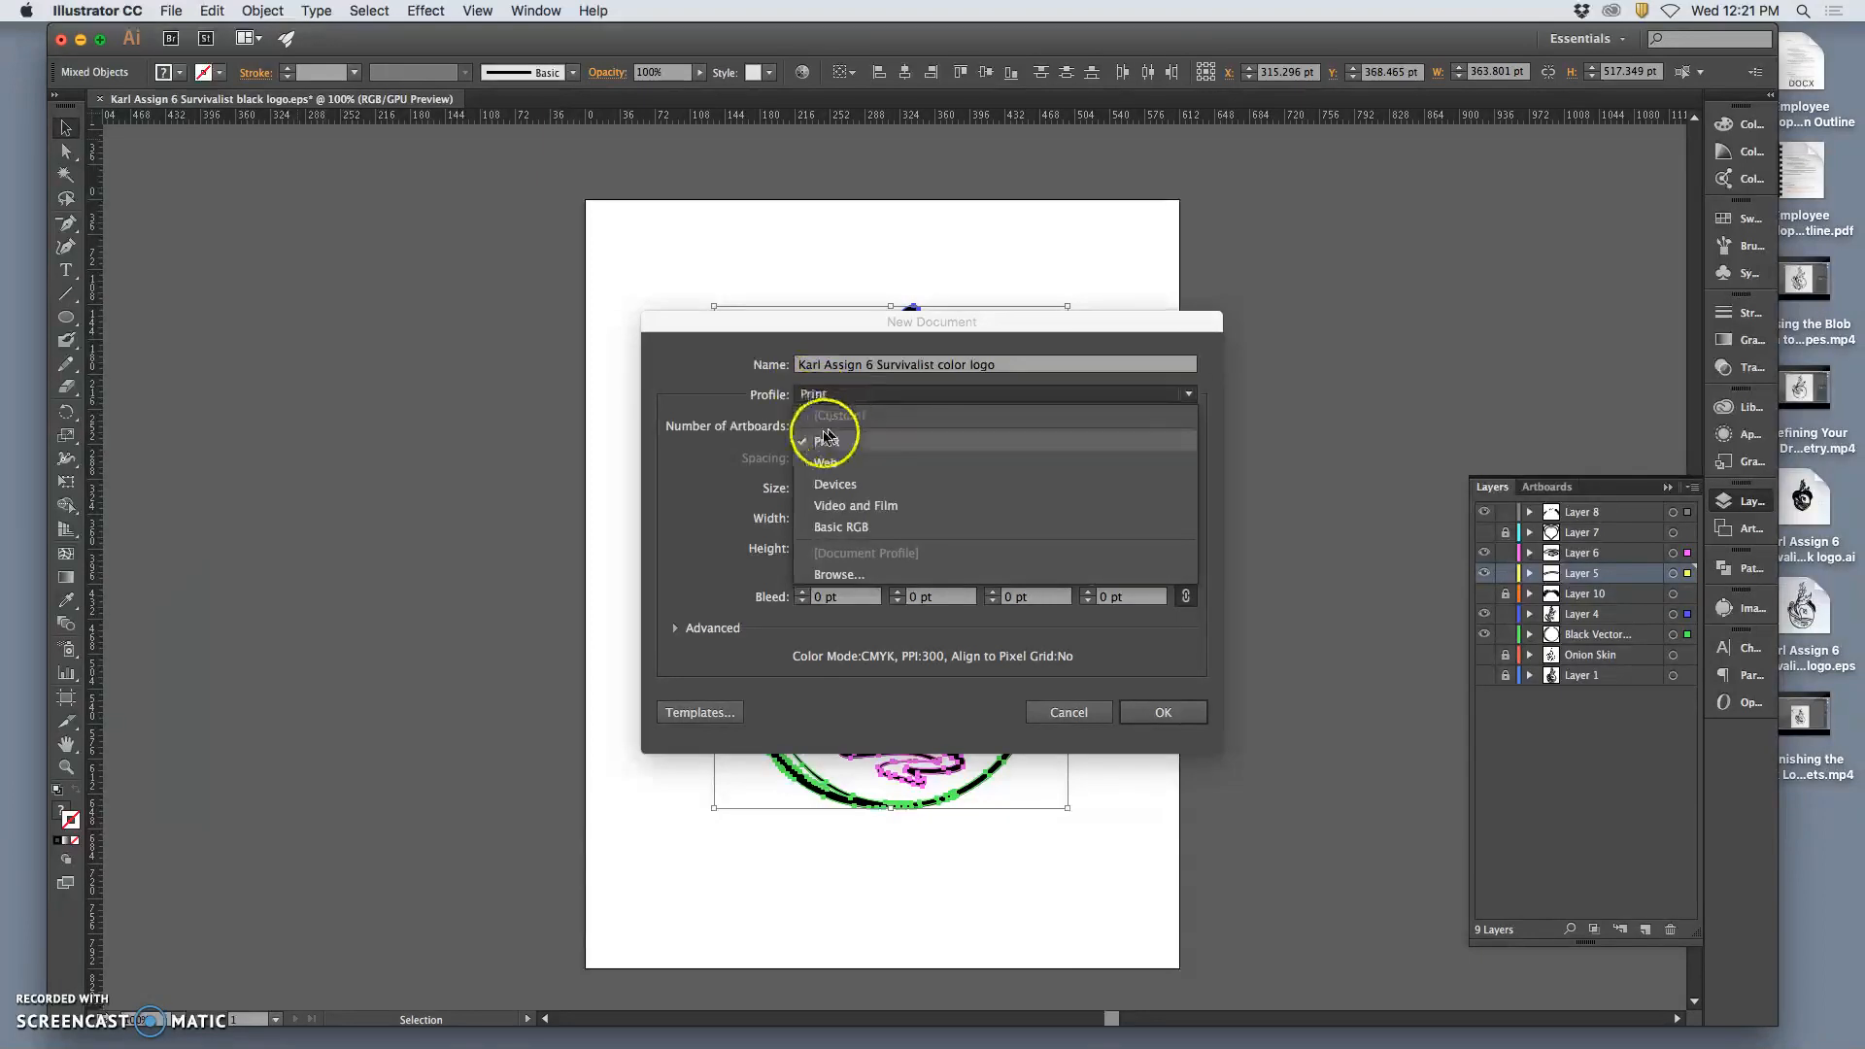
{"action": "left_click", "coordinate": [827, 442]}
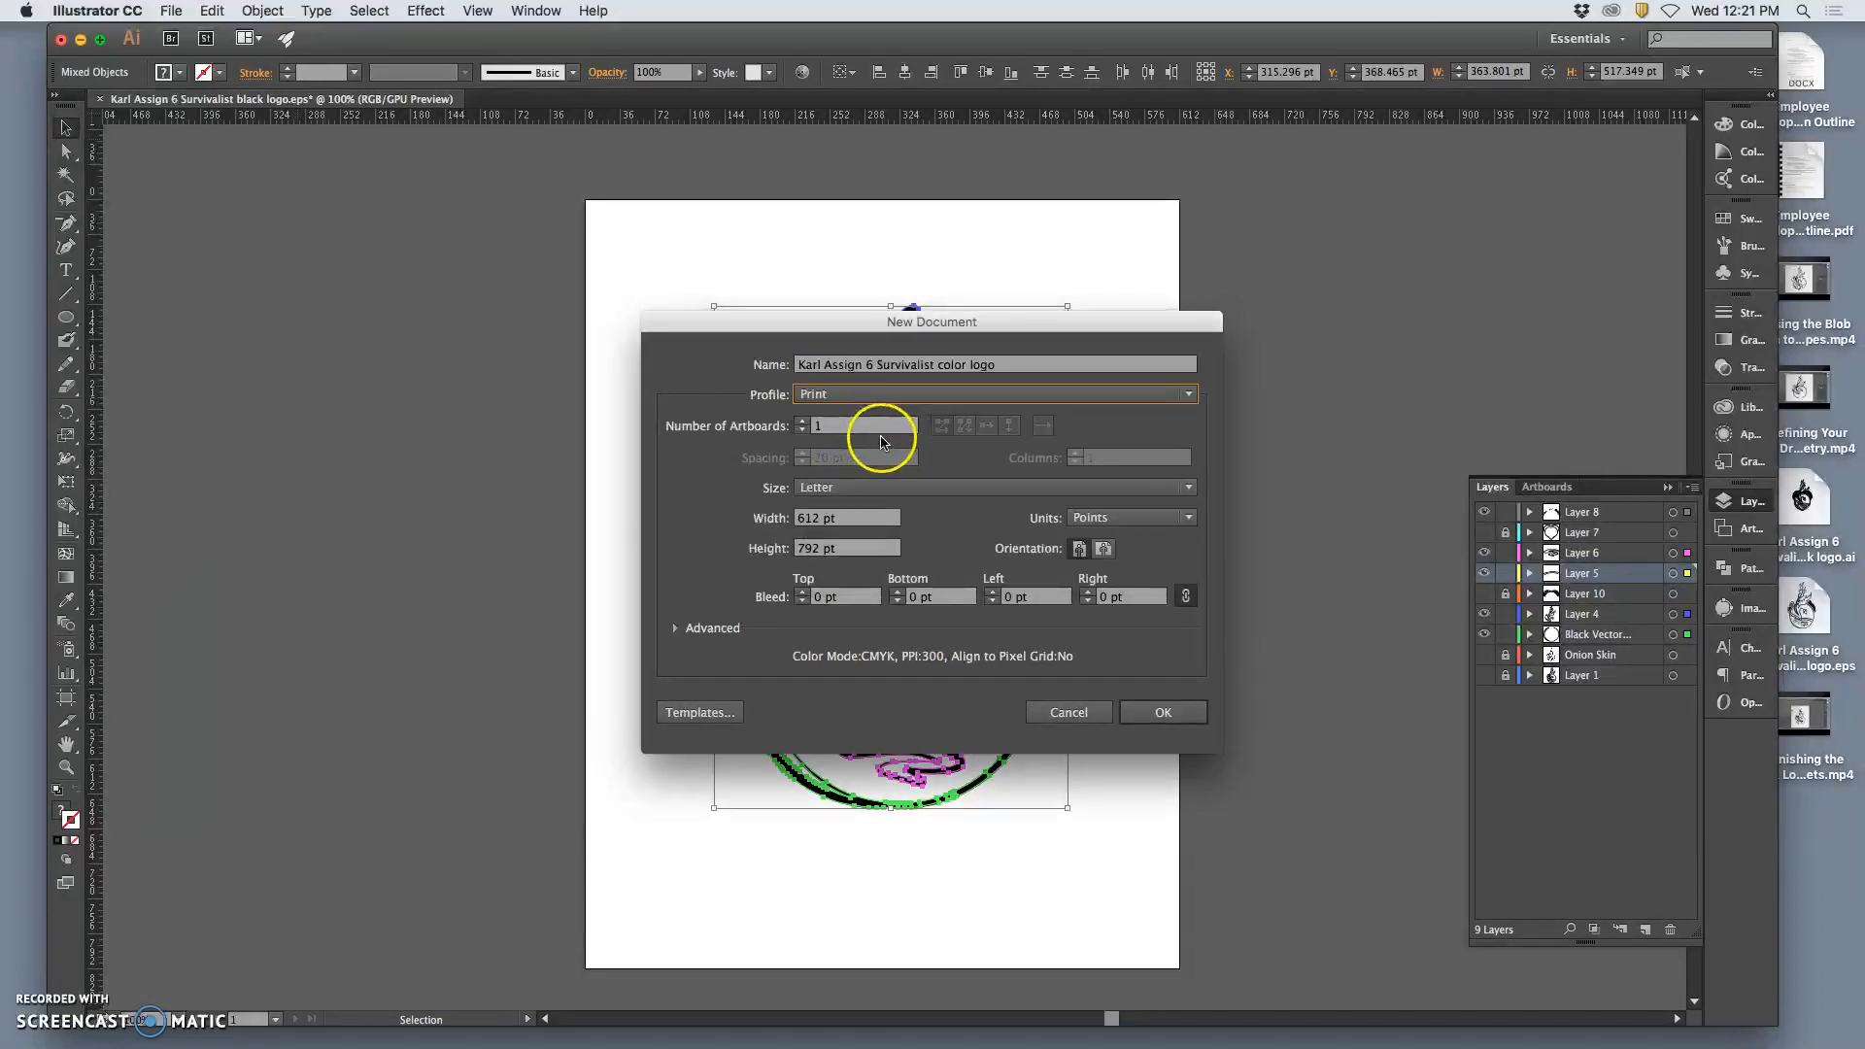
{"action": "left_click", "coordinate": [1146, 712]}
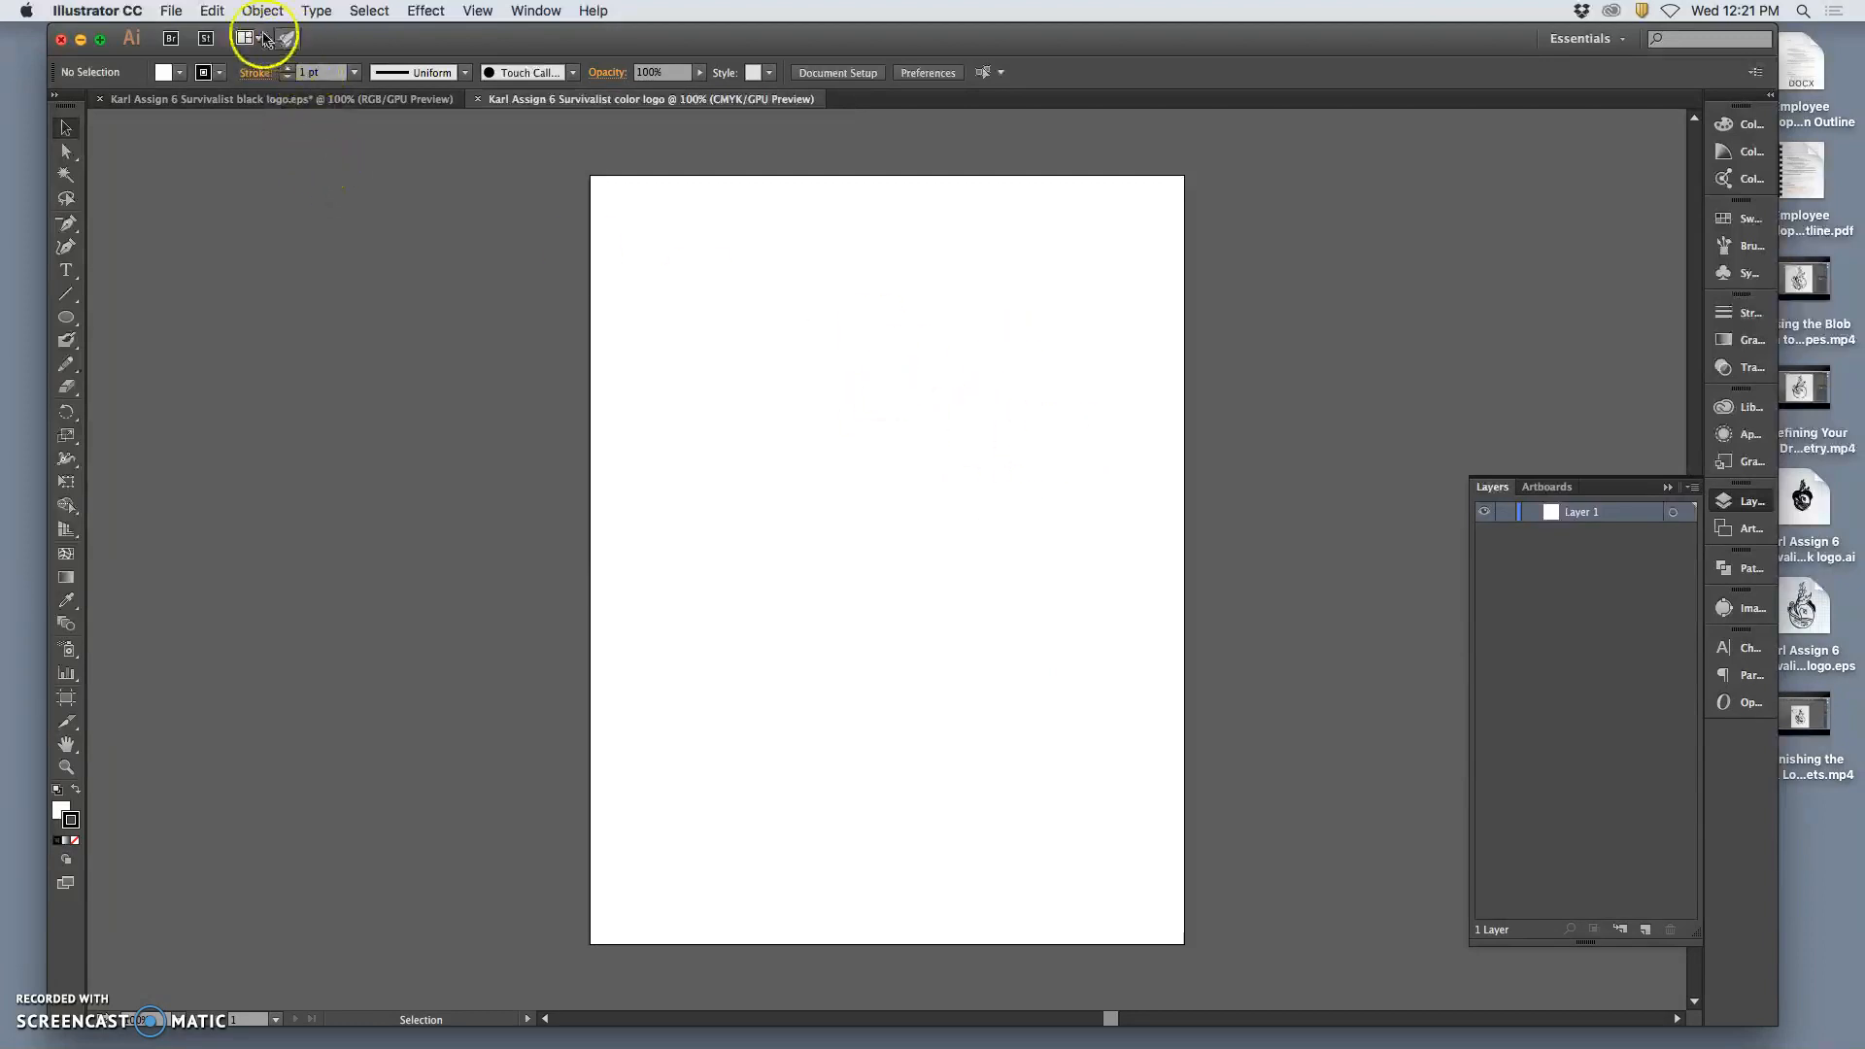
Paste the copied logo in place on Layer 1 of the new document and leave the layer unlocked
{"action": "left_click", "coordinate": [222, 14]}
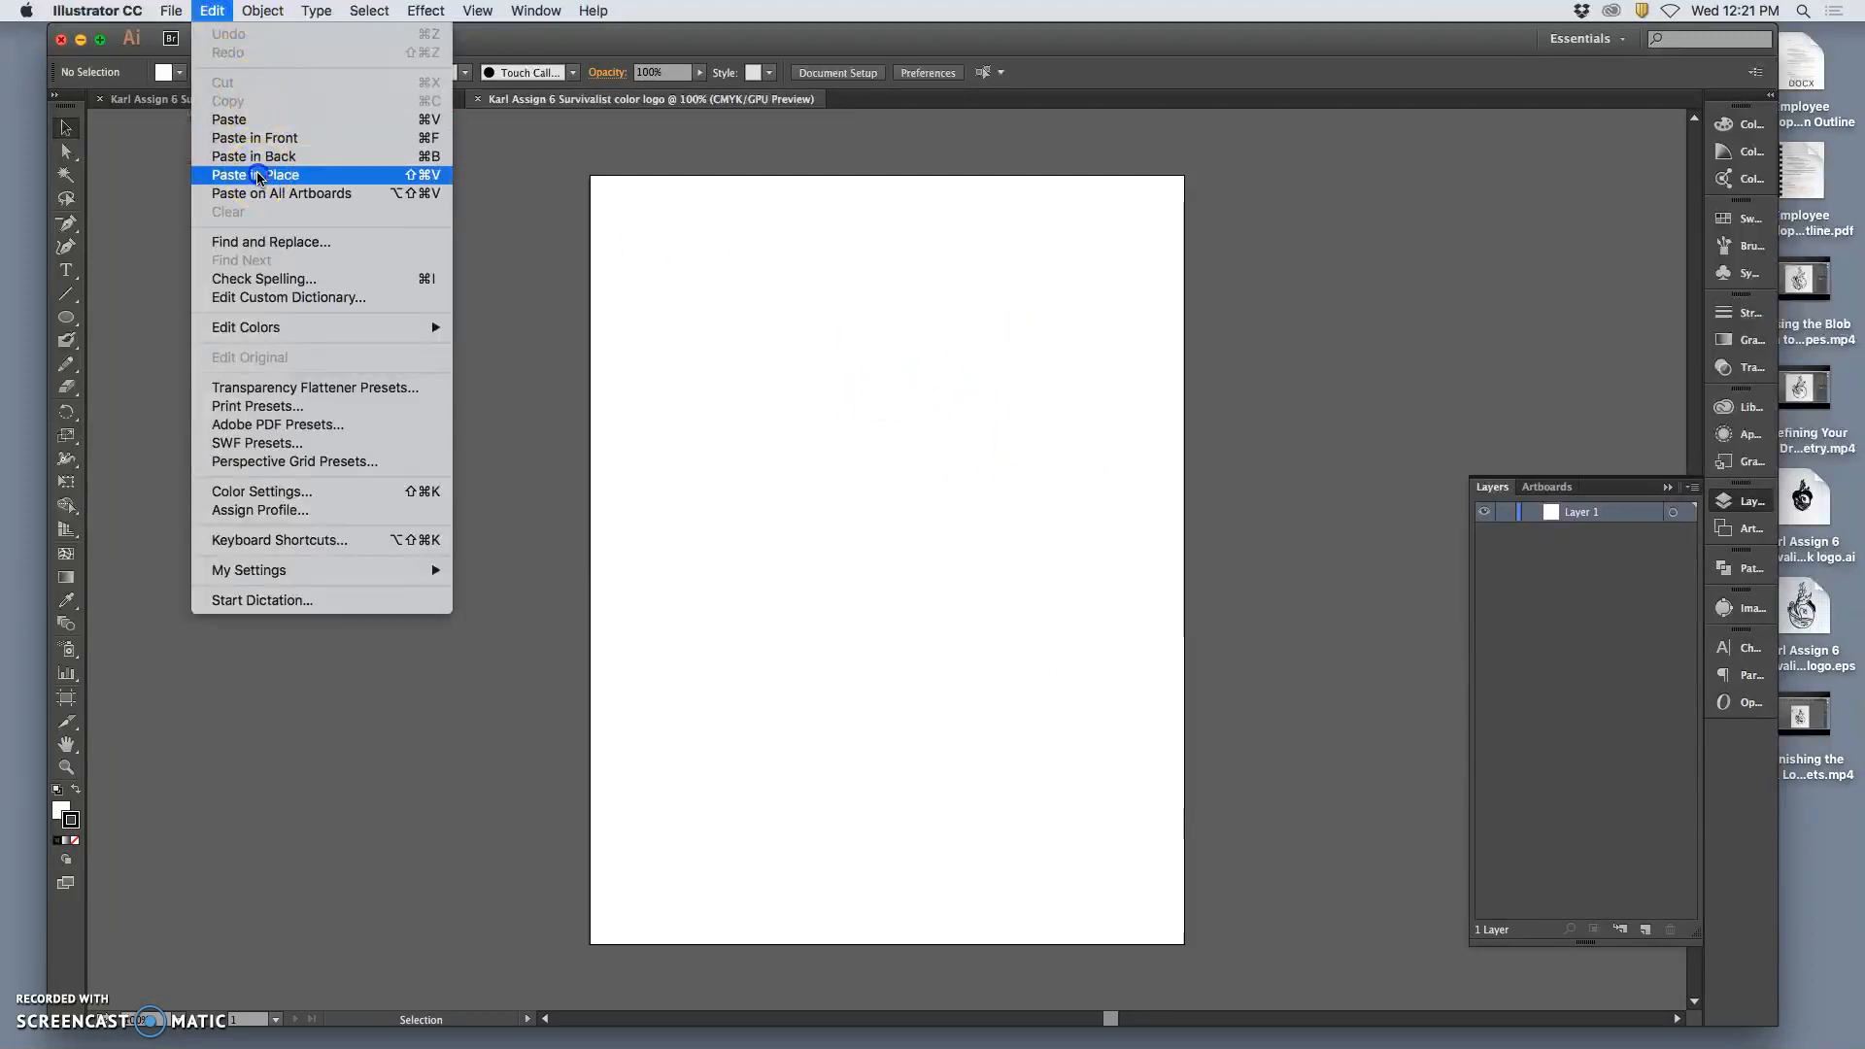
{"action": "left_click", "coordinate": [282, 171]}
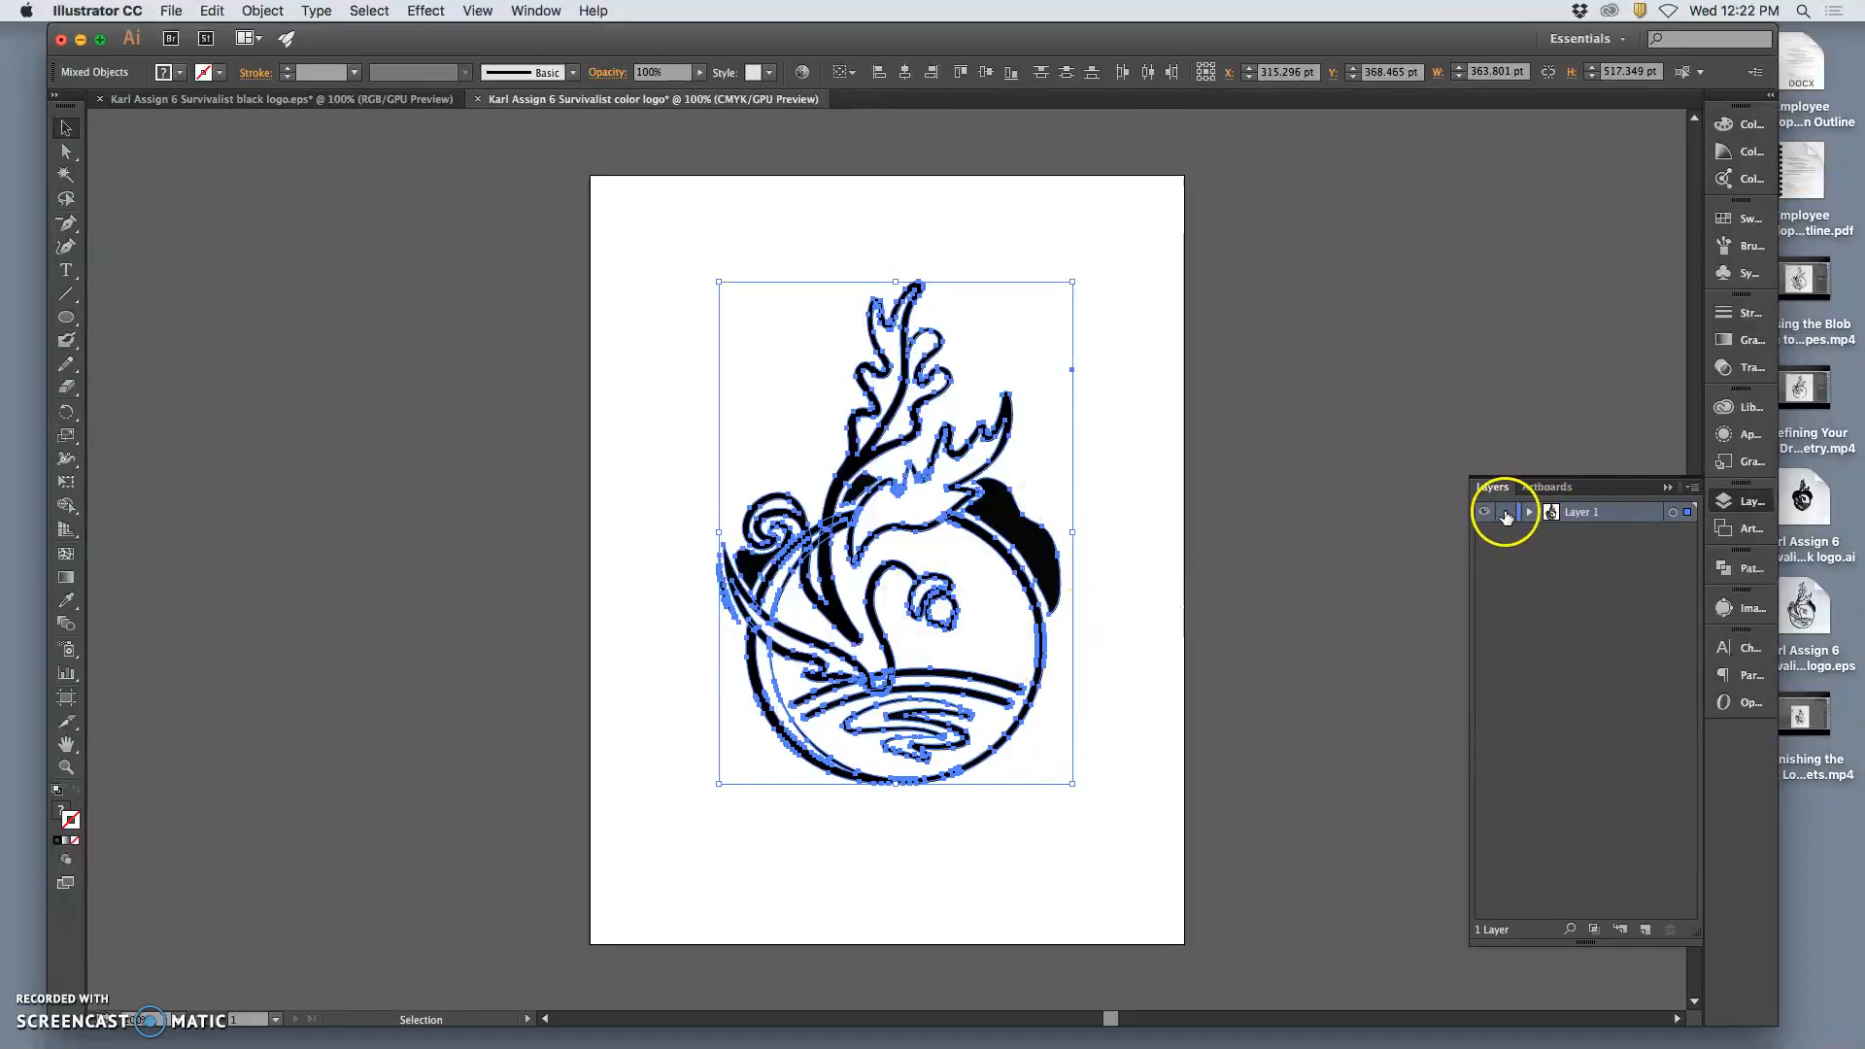
{"action": "left_click", "coordinate": [1506, 515]}
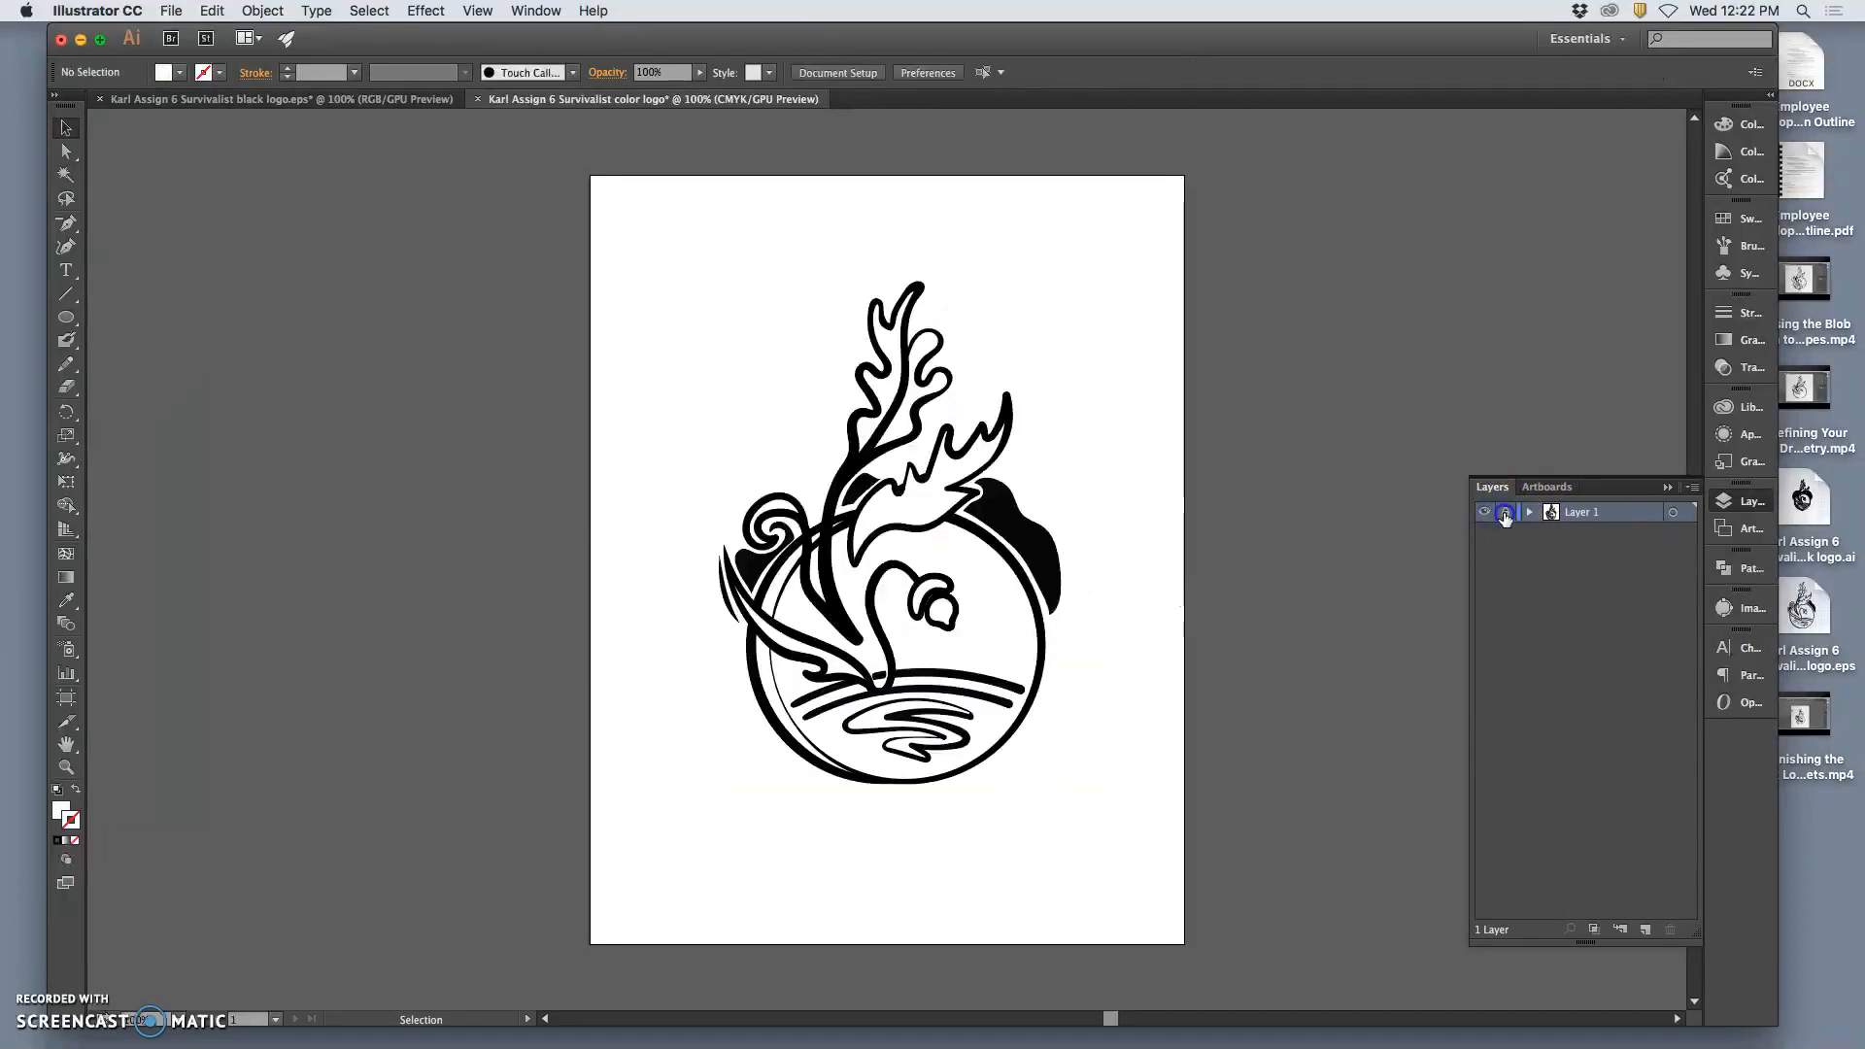
{"action": "left_click", "coordinate": [1506, 512]}
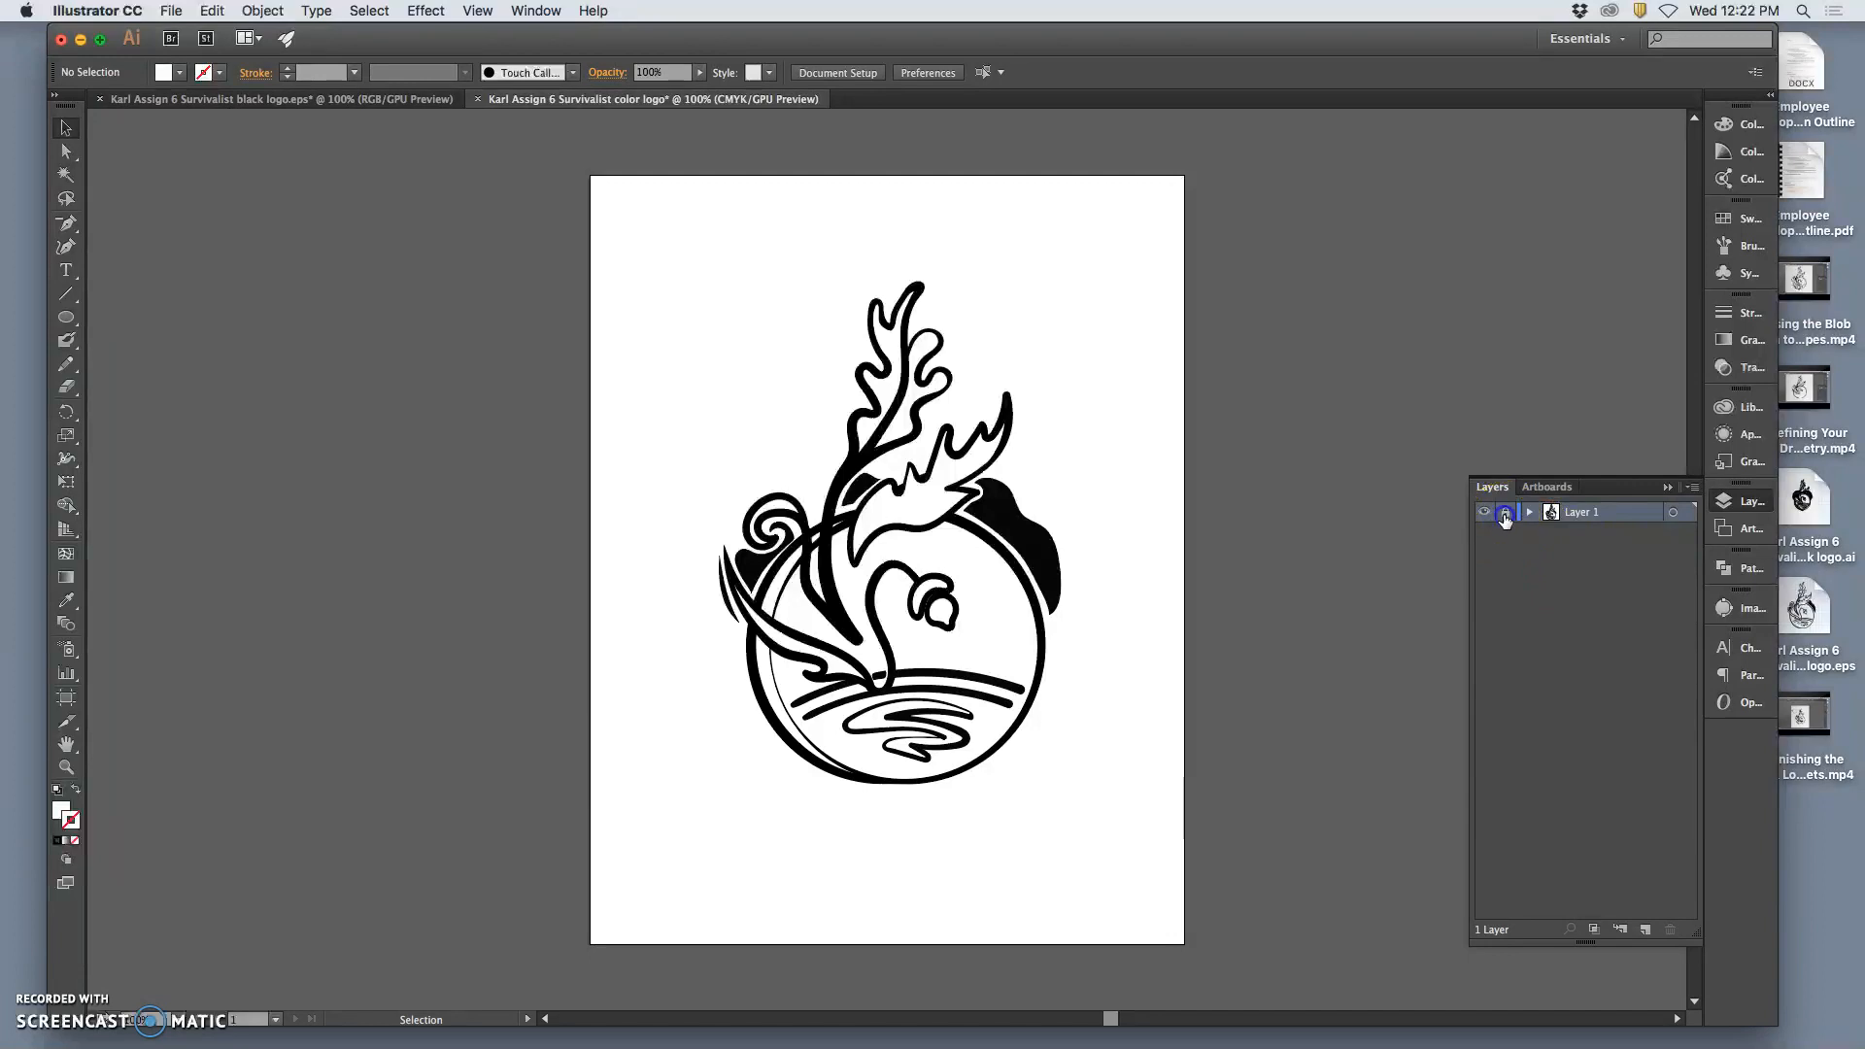
Add Layer 2 above Layer 1 and paste a second copy of the logo in place on it
{"action": "left_click", "coordinate": [1673, 512]}
{"action": "left_click", "coordinate": [1645, 522]}
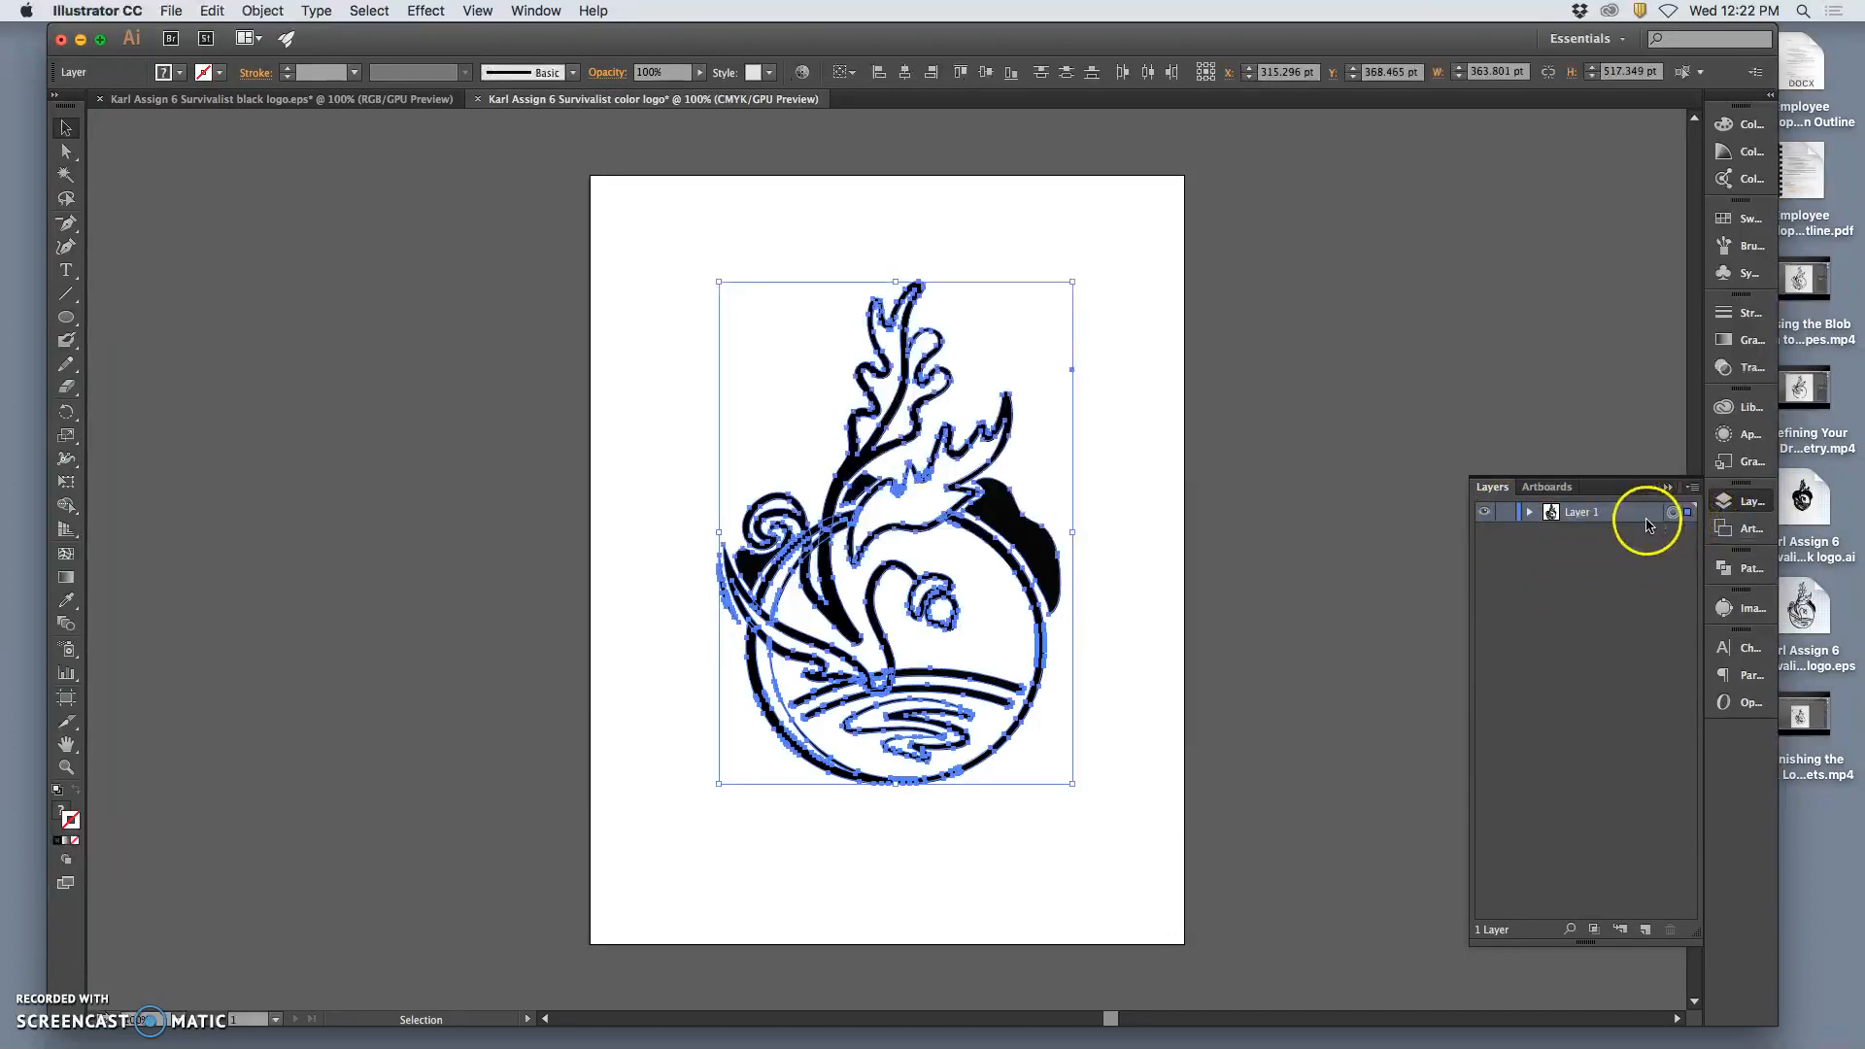
{"action": "left_click", "coordinate": [1645, 930]}
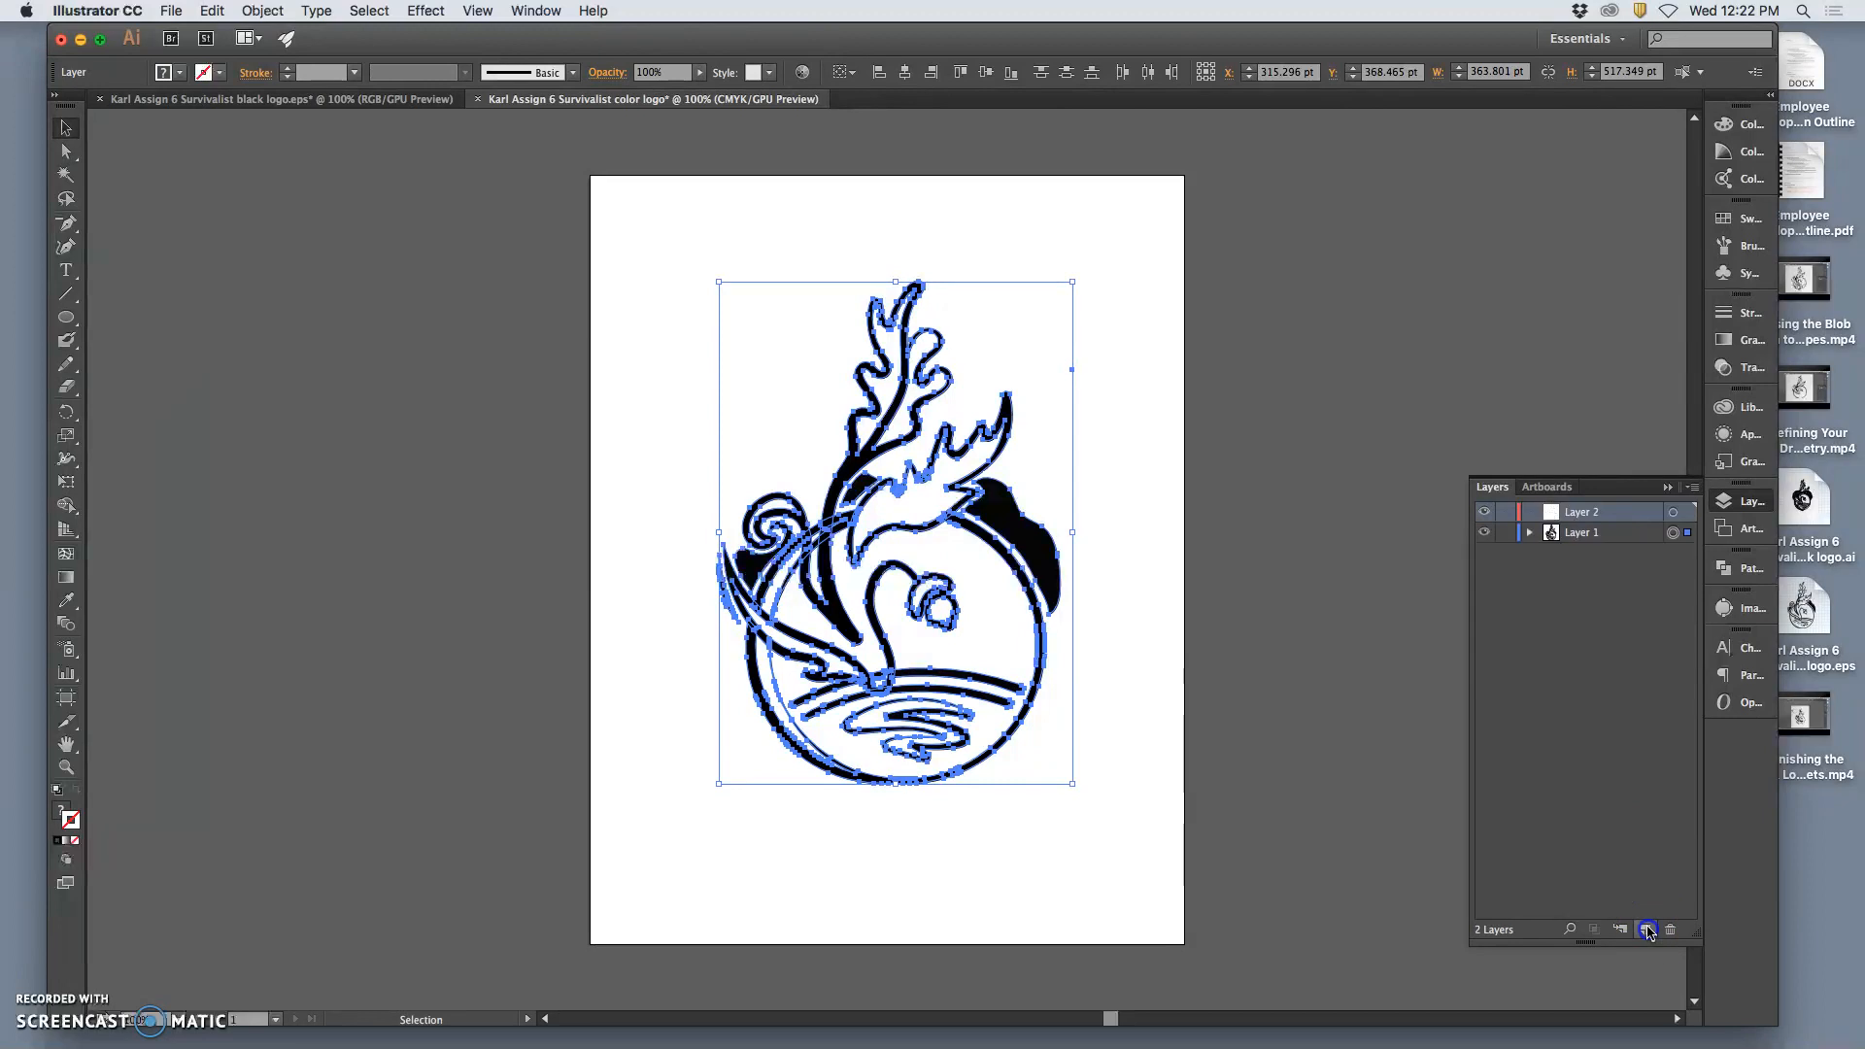
{"action": "left_click", "coordinate": [212, 11]}
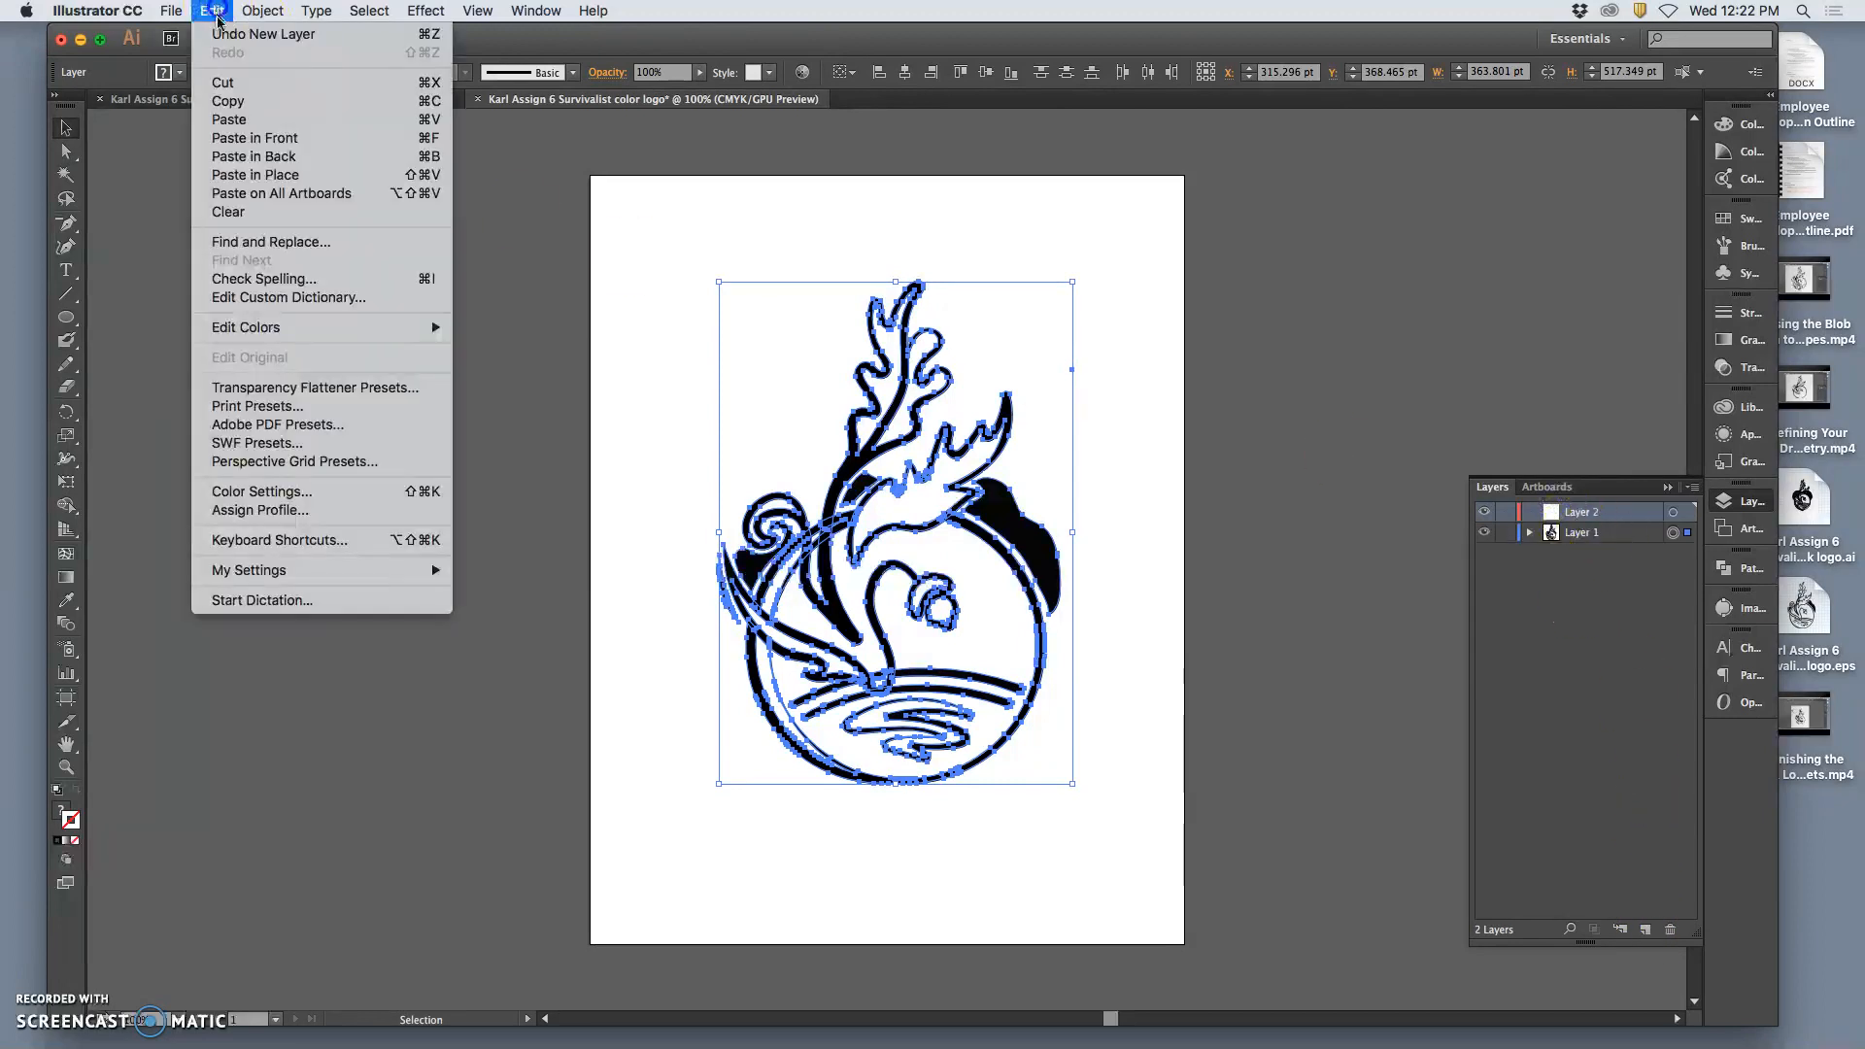
{"action": "left_click", "coordinate": [254, 175]}
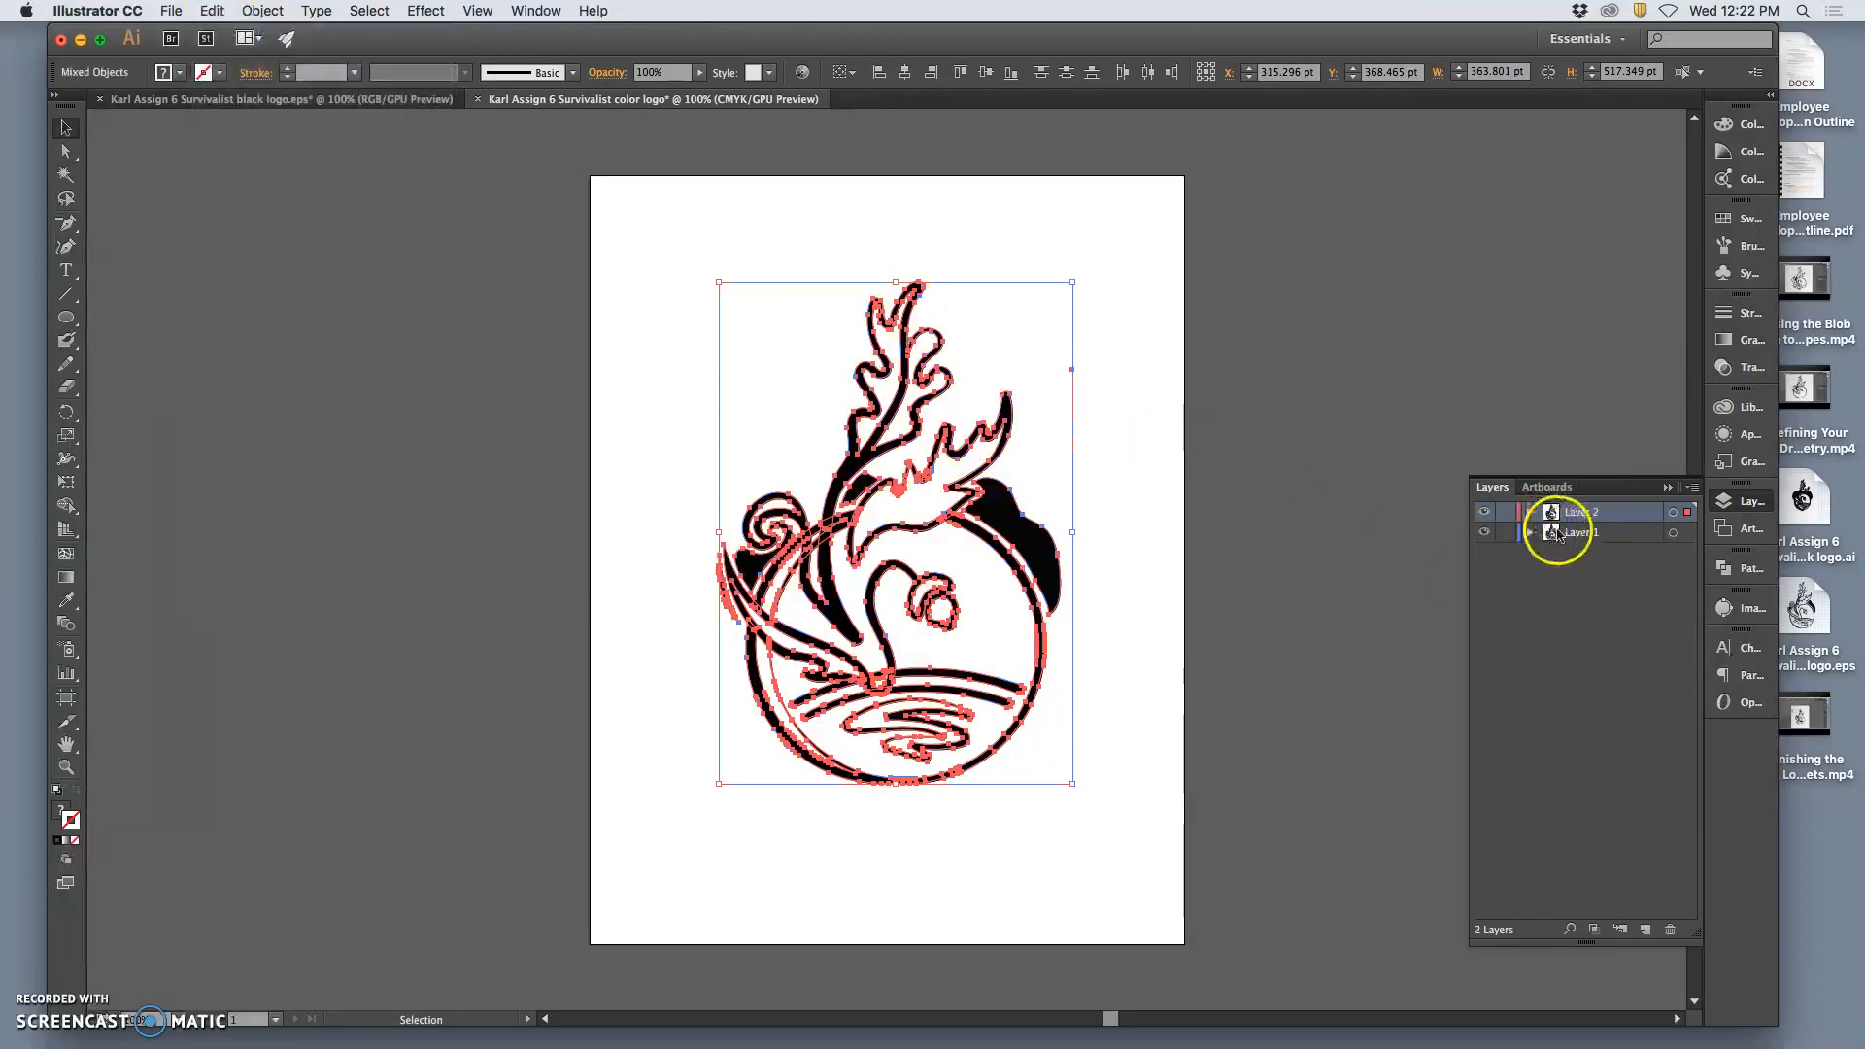
Lock Layer 1, compare the two copies by toggling visibility, and leave Layer 1 hidden with only Layer 2 showing
{"action": "left_click", "coordinate": [1505, 534]}
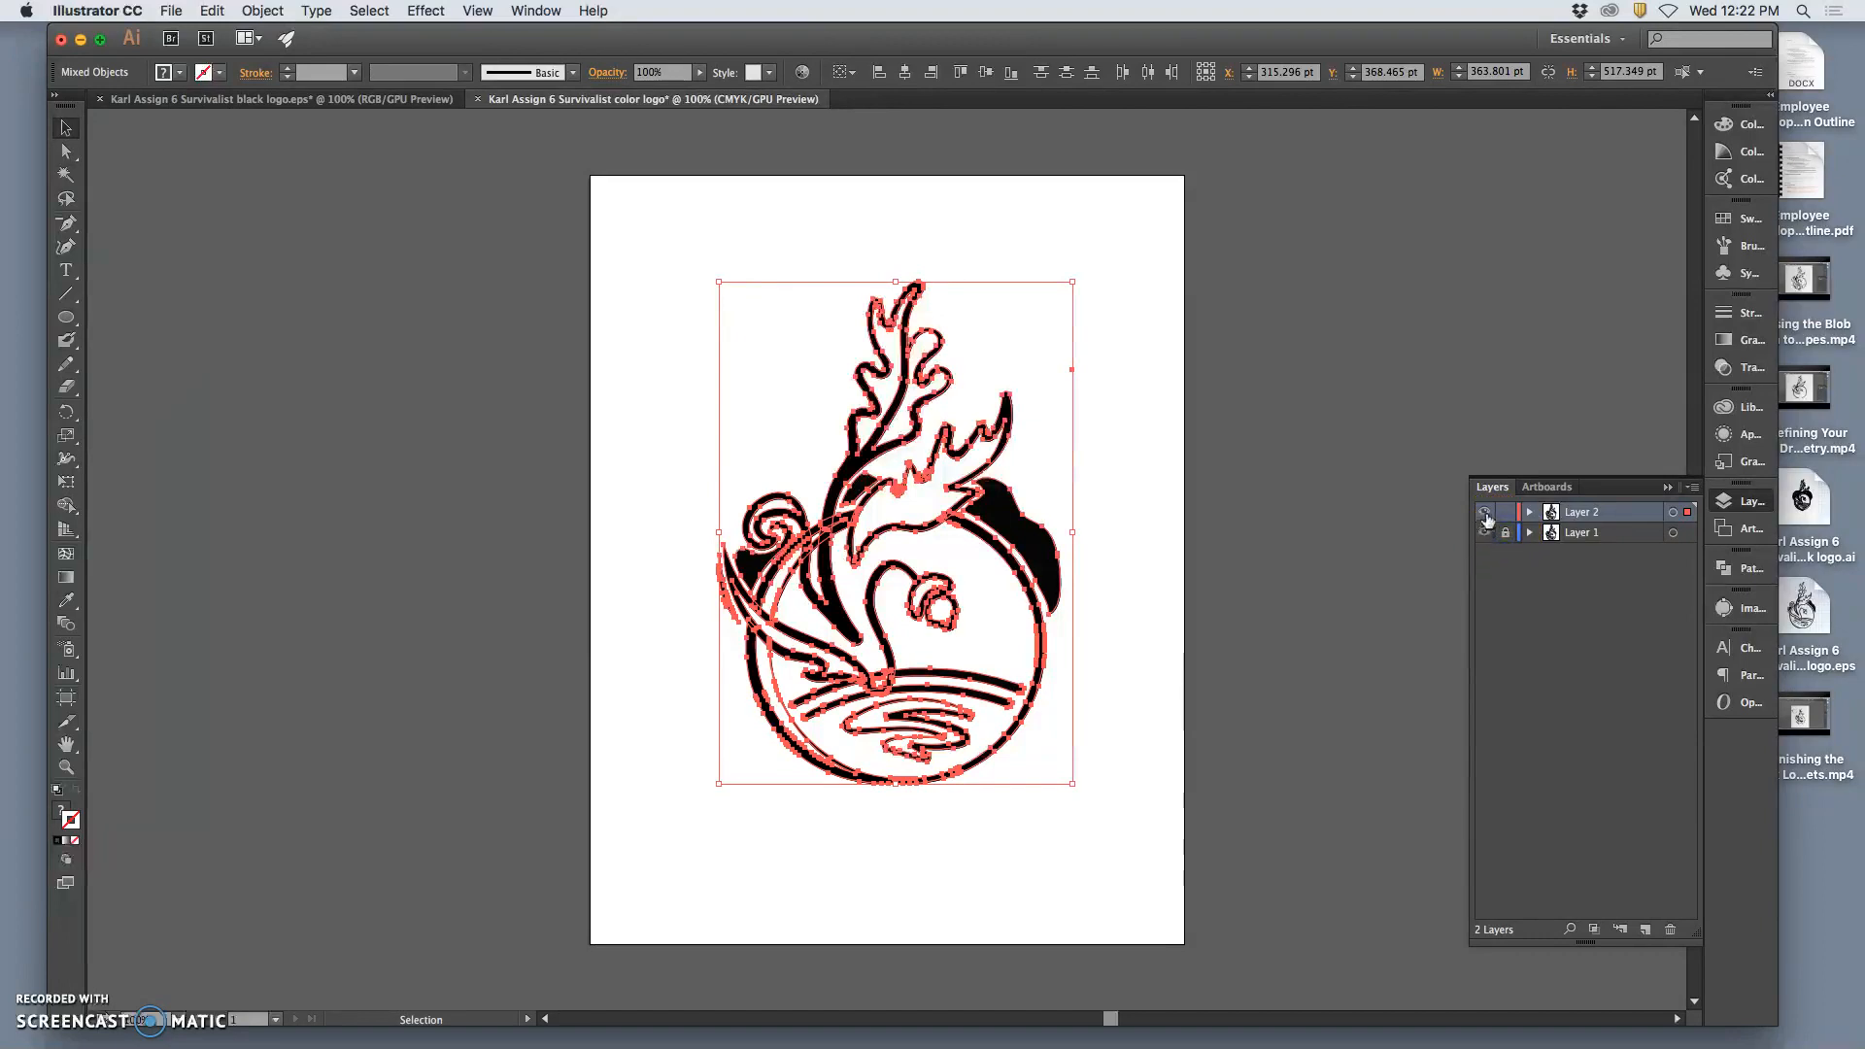
{"action": "left_click", "coordinate": [1483, 513]}
{"action": "left_click", "coordinate": [1482, 513]}
{"action": "left_click", "coordinate": [1482, 512]}
{"action": "left_click", "coordinate": [1483, 513]}
{"action": "left_click", "coordinate": [1482, 512]}
{"action": "left_click", "coordinate": [1481, 513]}
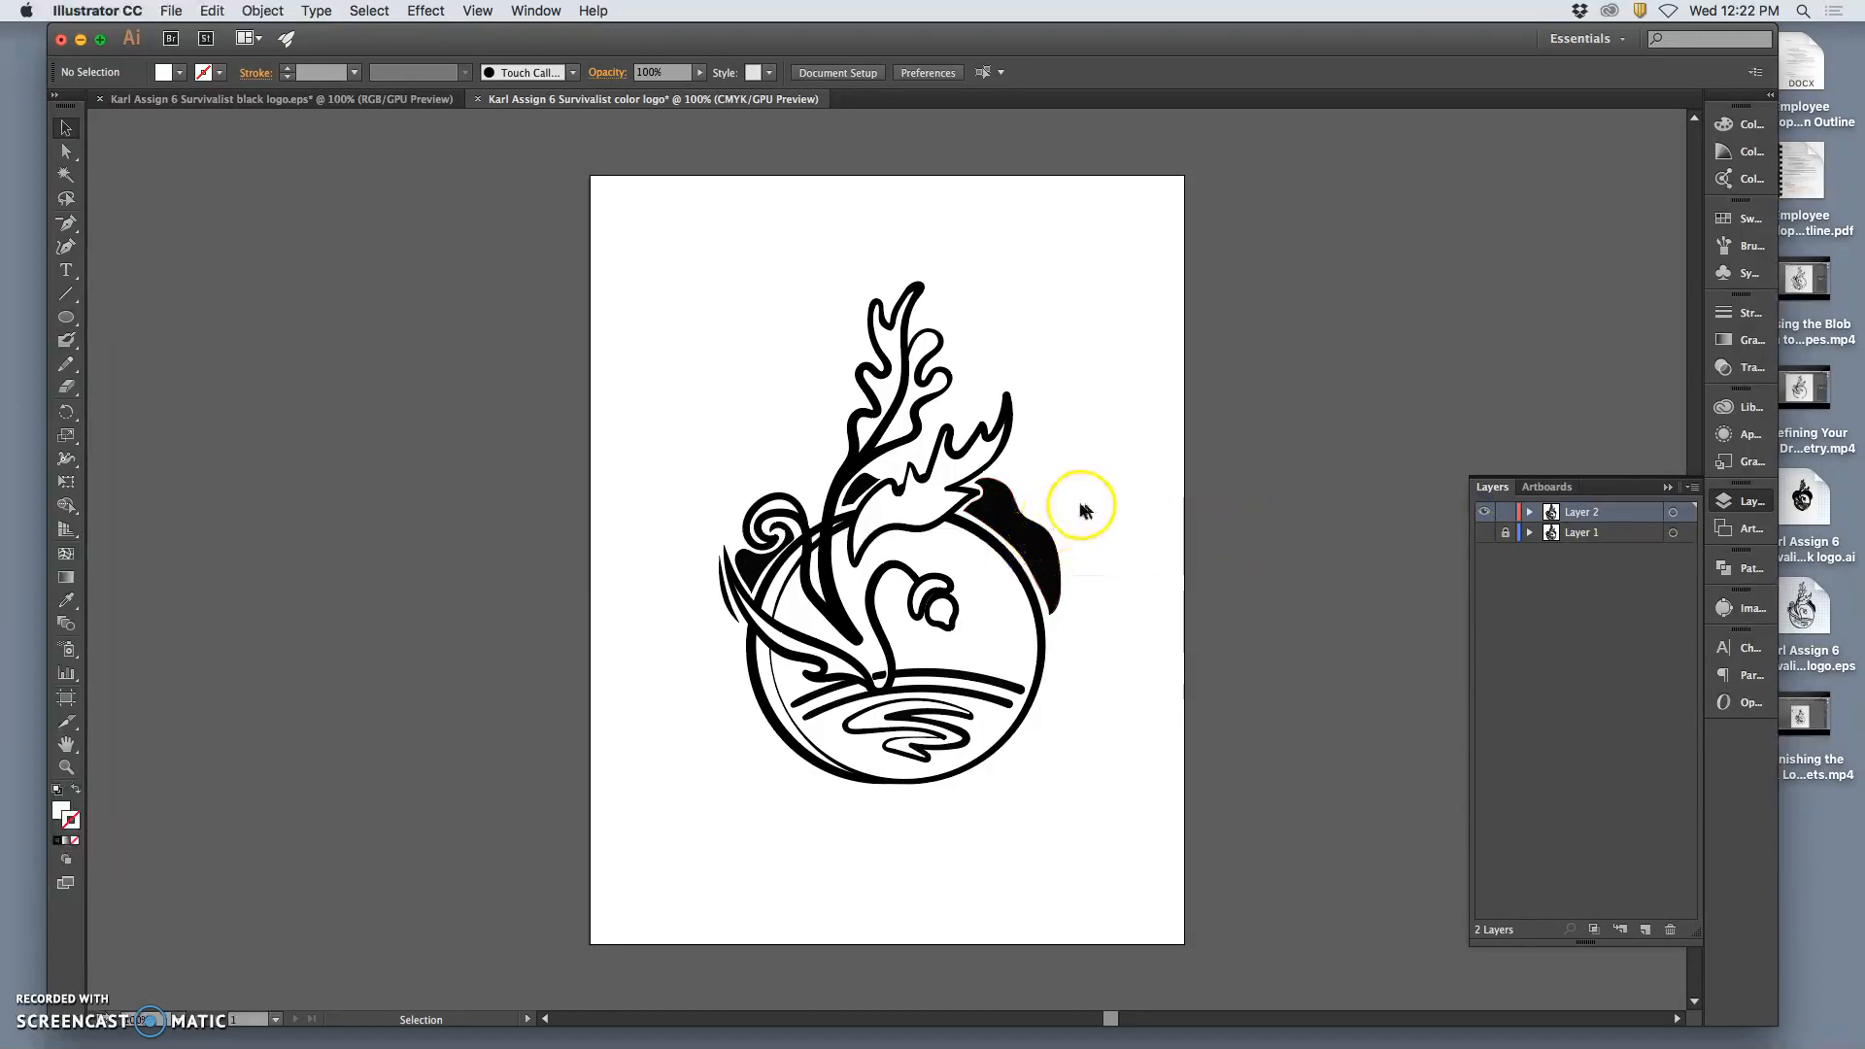
Fill the large black shape along the circle's upper-right edge on Layer 2 with the brown swatch C=40 M=65 Y=90 K=35
{"action": "left_click", "coordinate": [66, 151]}
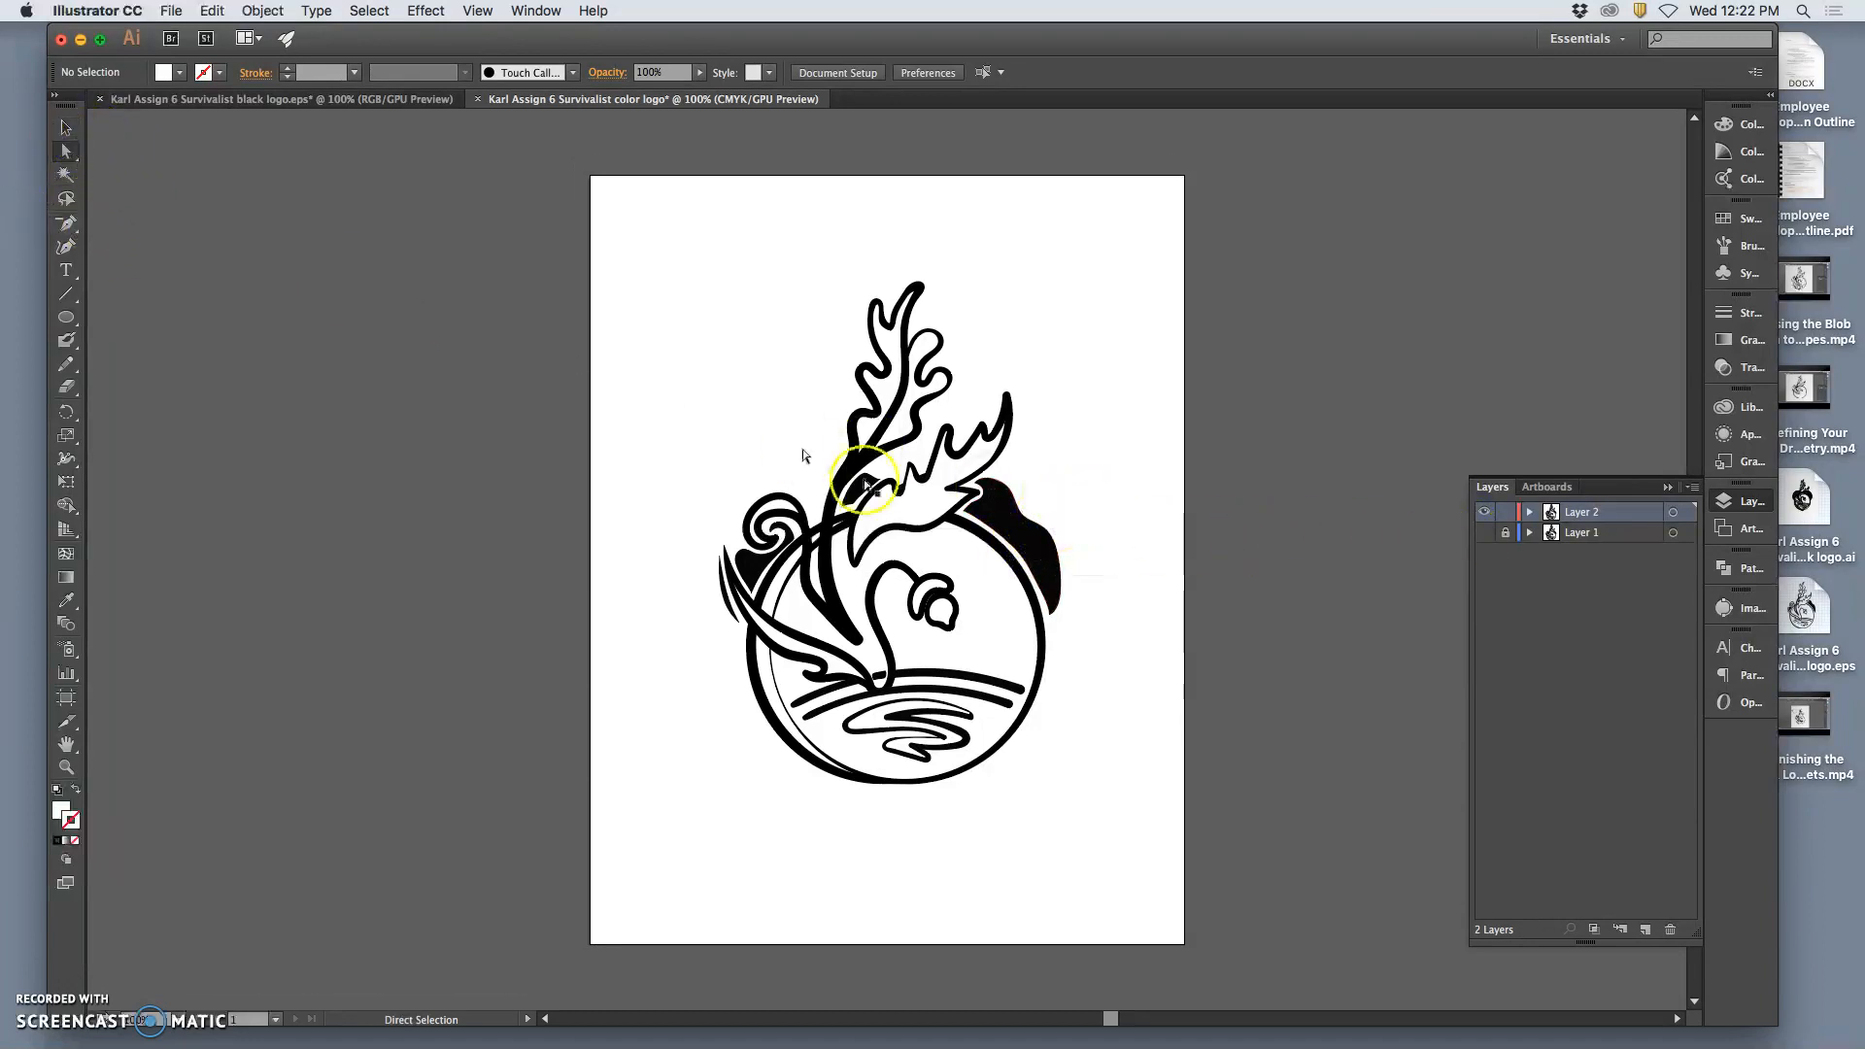
{"action": "left_click", "coordinate": [1009, 530]}
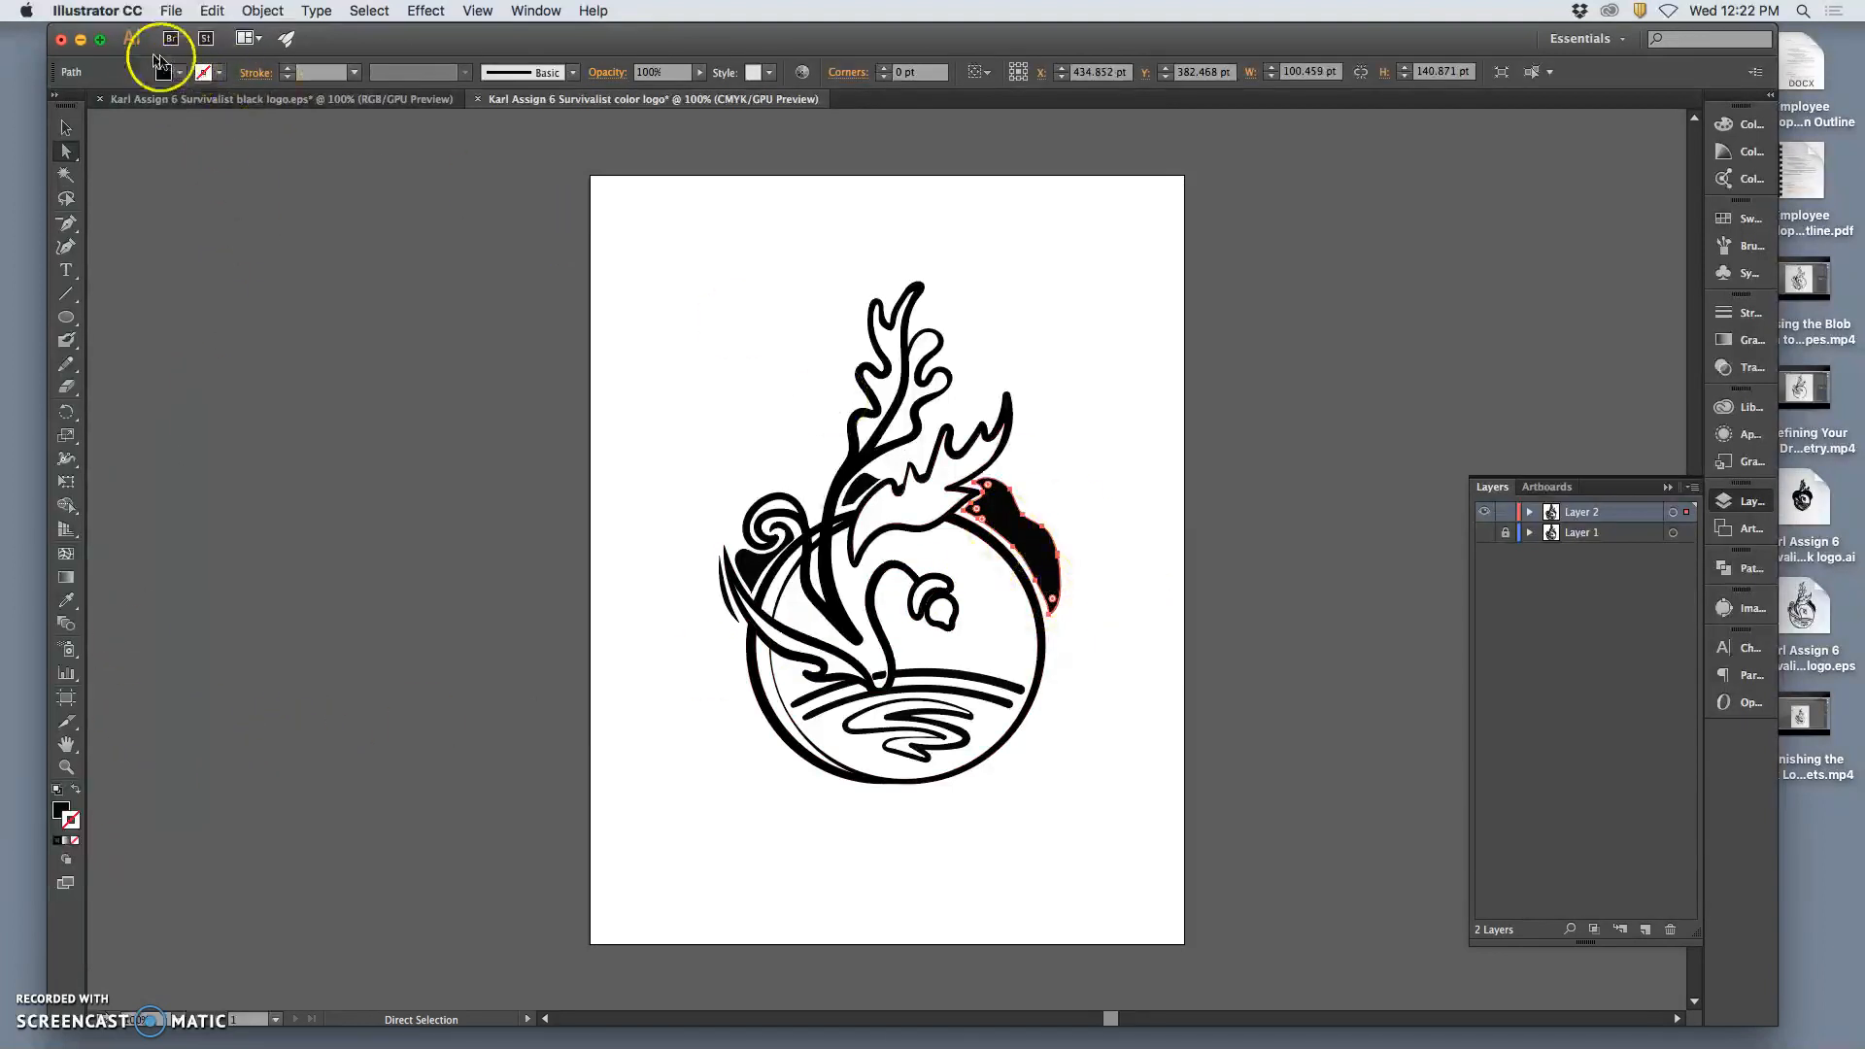
{"action": "left_click", "coordinate": [180, 75]}
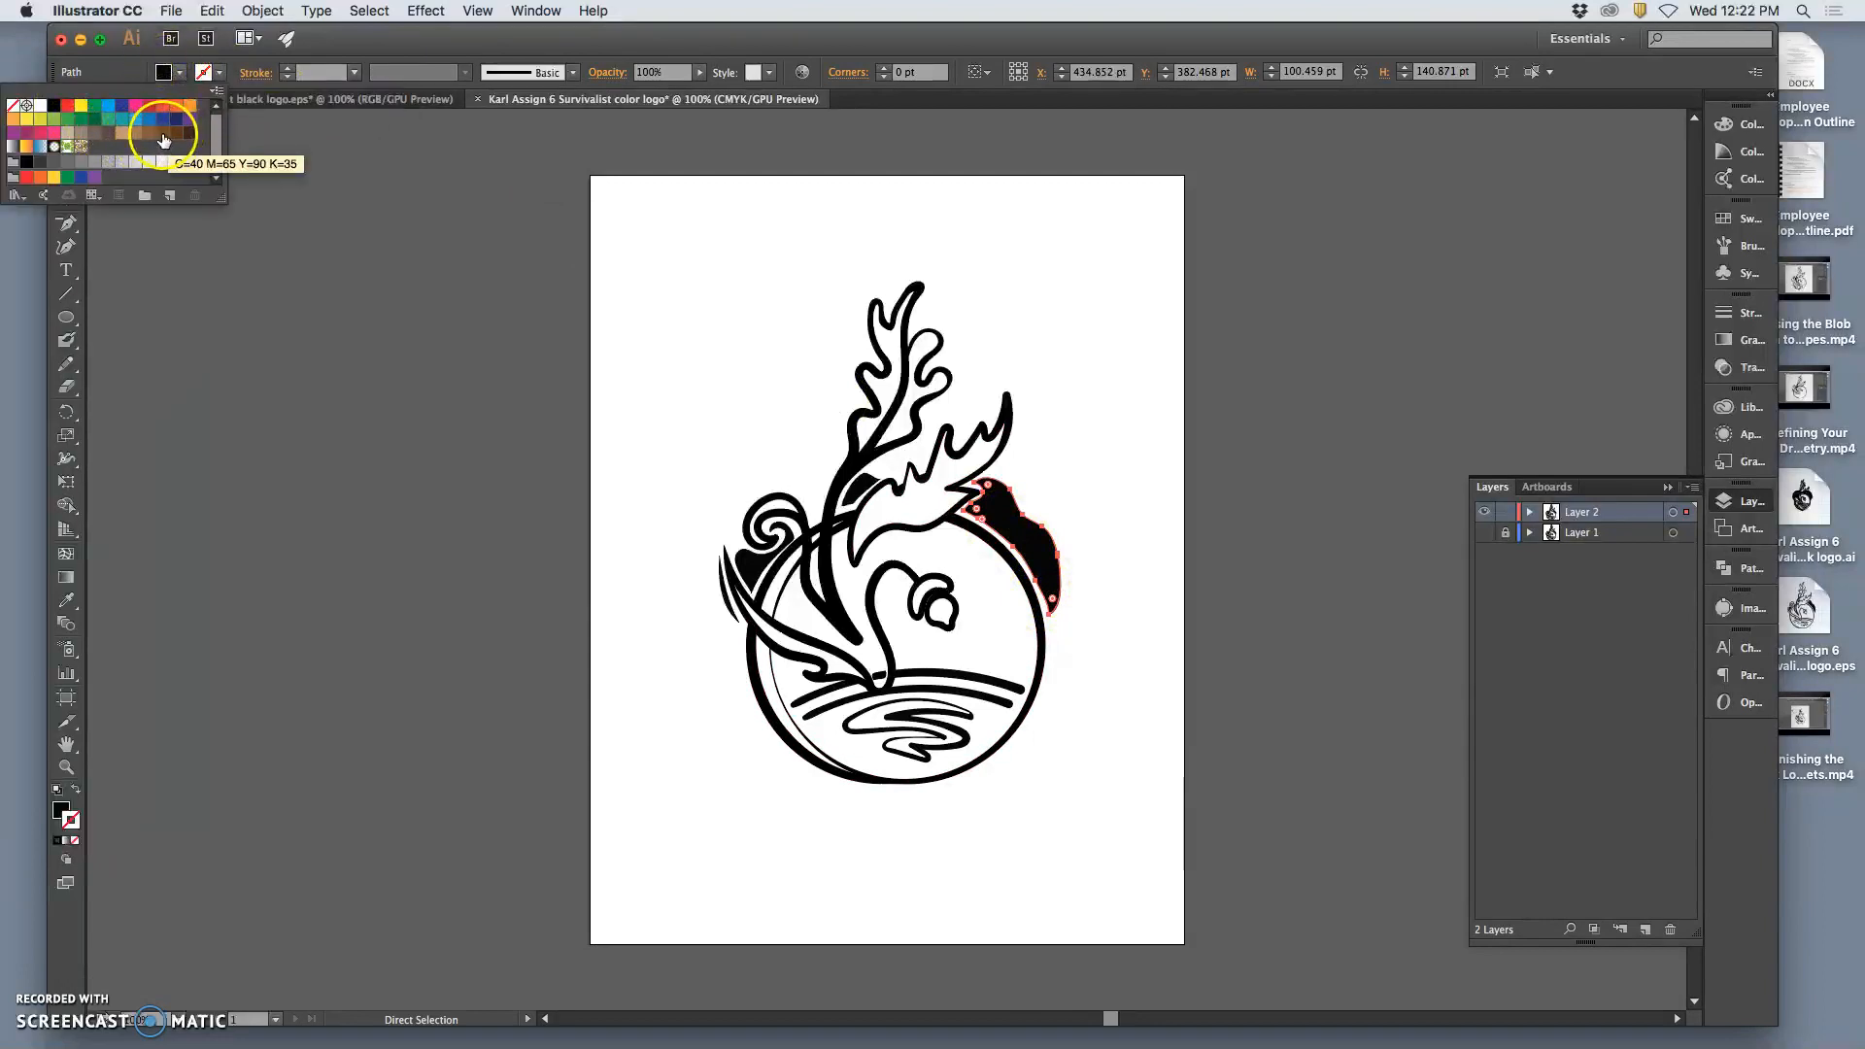
{"action": "left_click", "coordinate": [164, 141]}
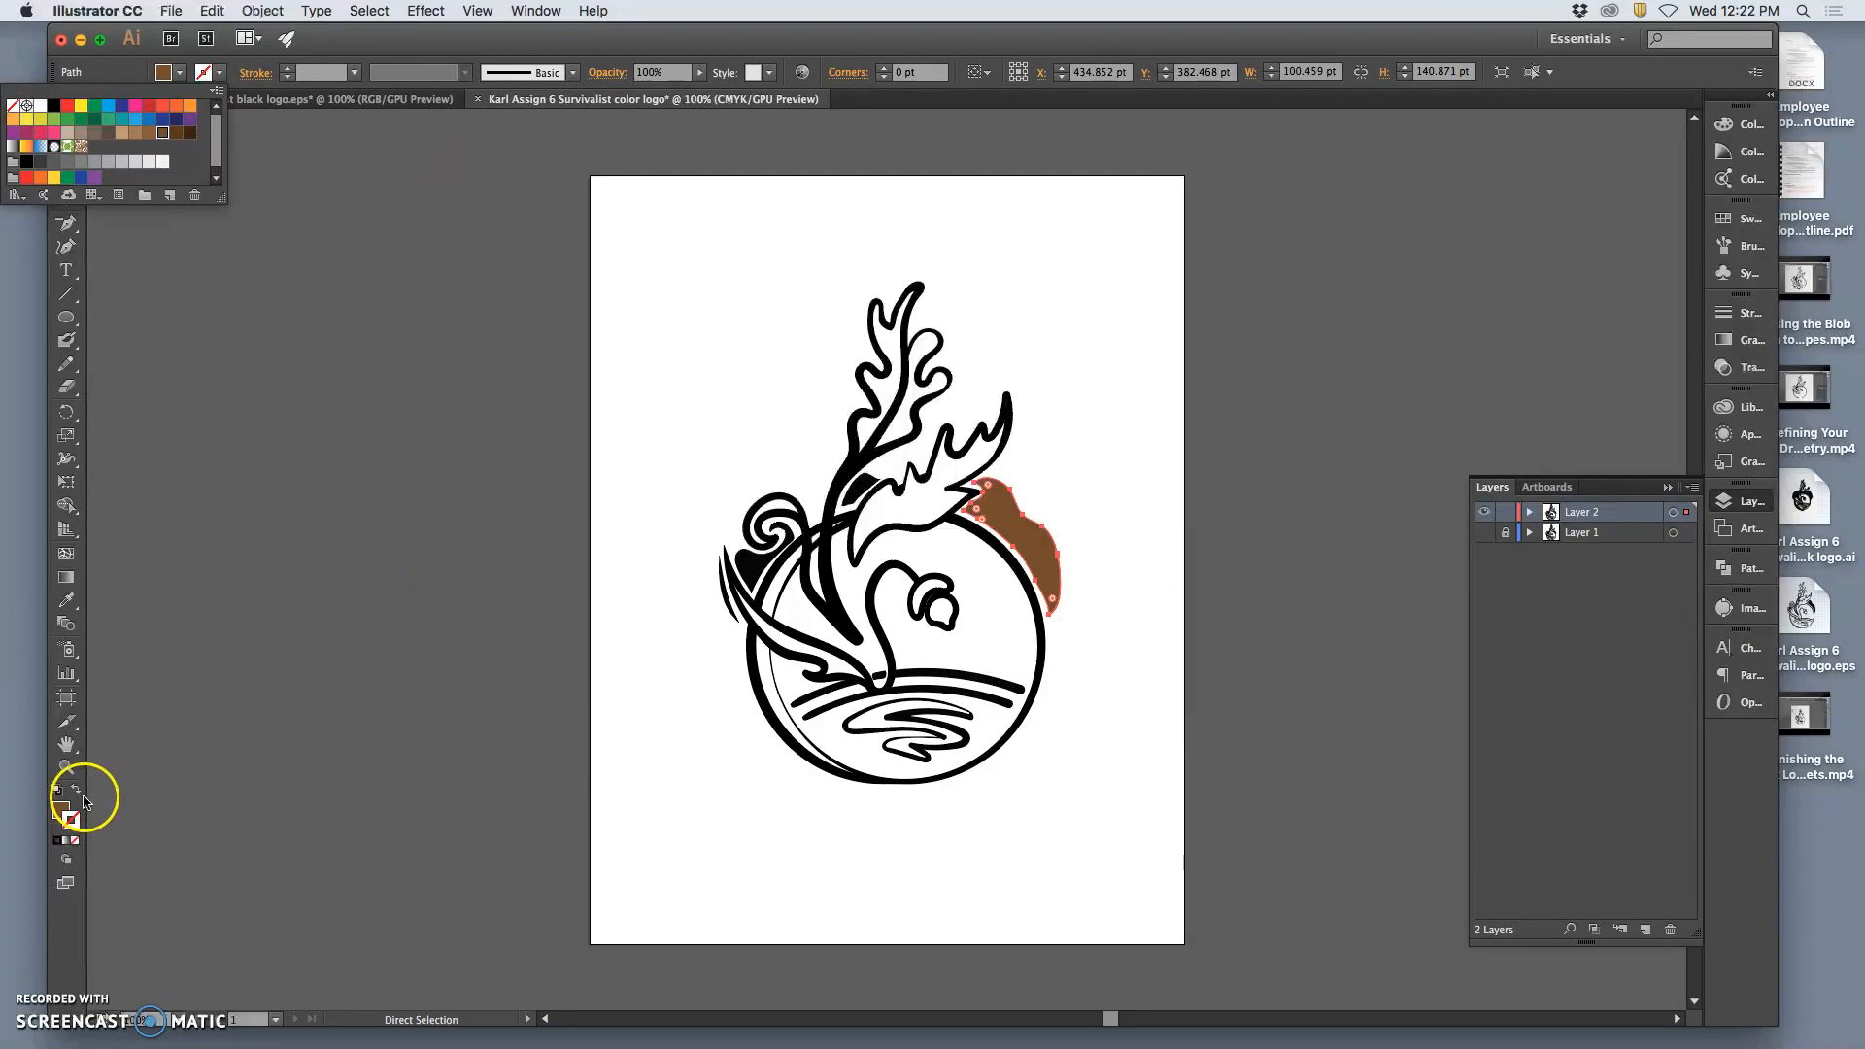
Change the brown shape's fill to a dark green of about C=76 M=41 Y=100 K=36 in the Color Picker, with Only Web Colors off
{"action": "left_click", "coordinate": [58, 814]}
{"action": "double_click", "coordinate": [60, 816]}
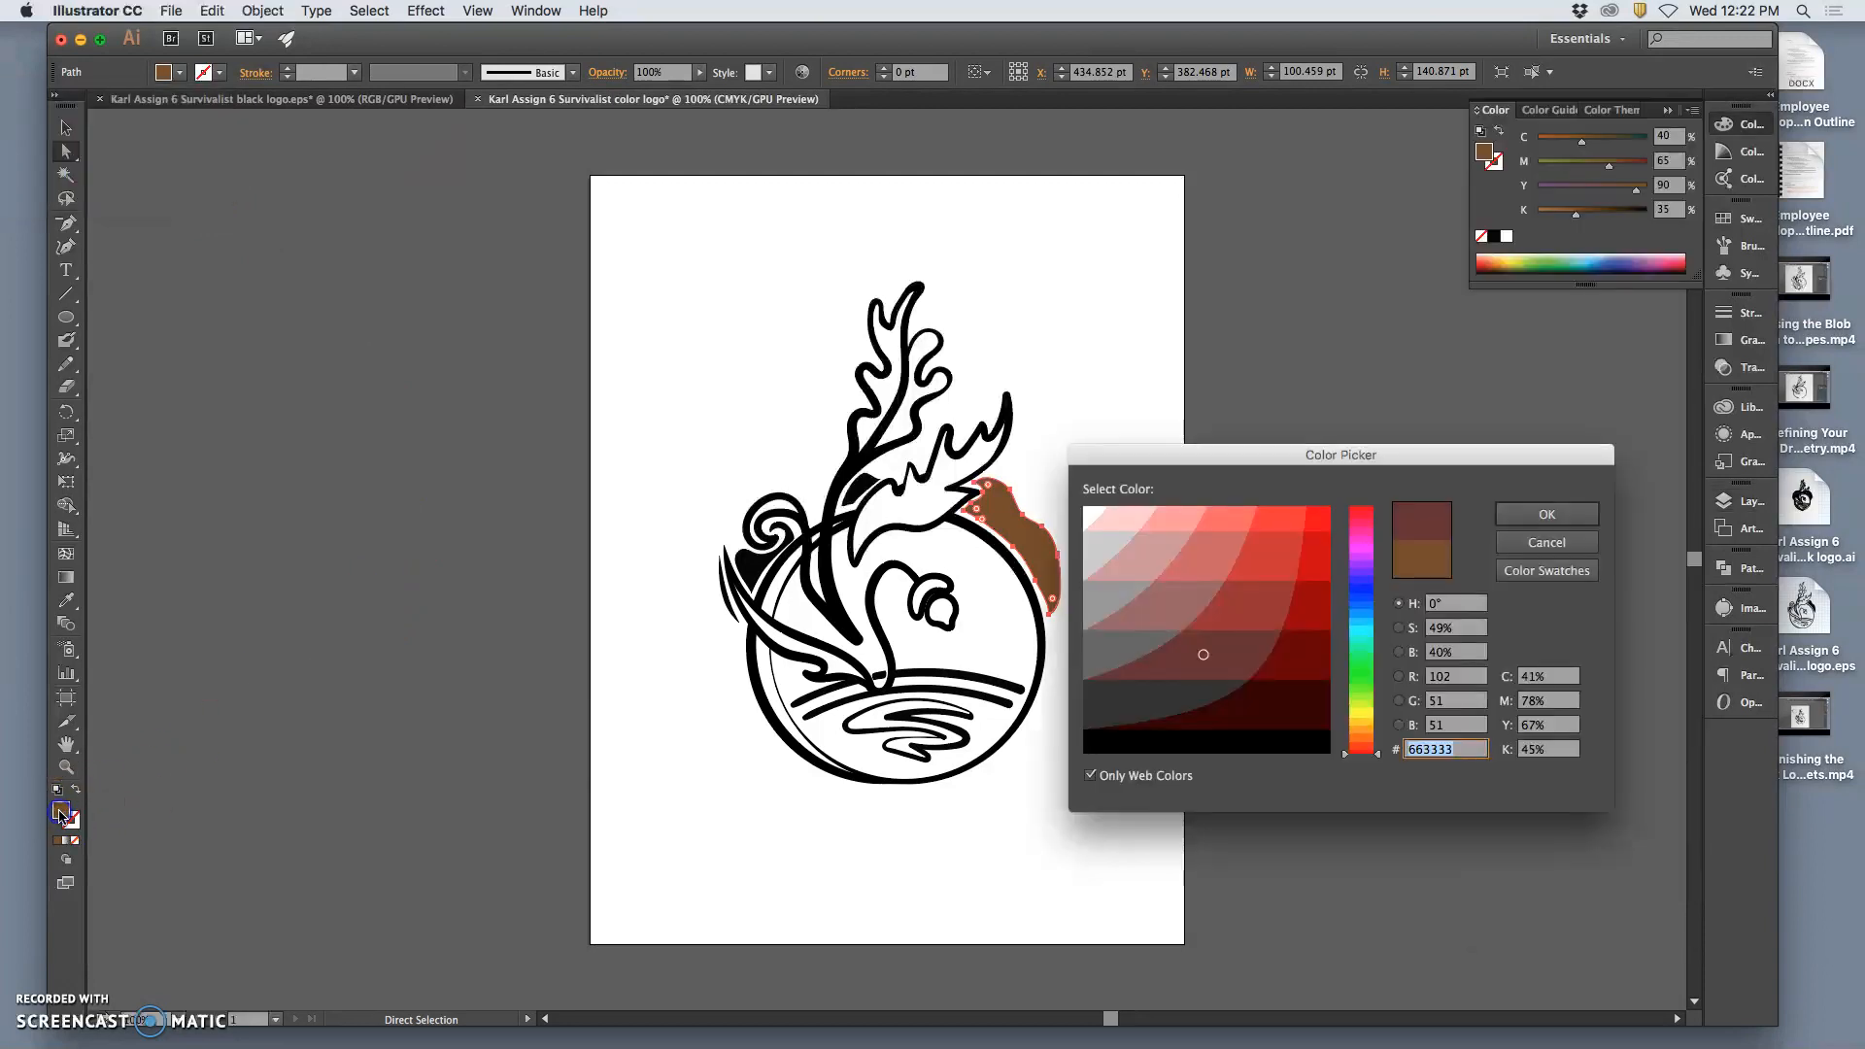
{"action": "left_click", "coordinate": [1092, 775]}
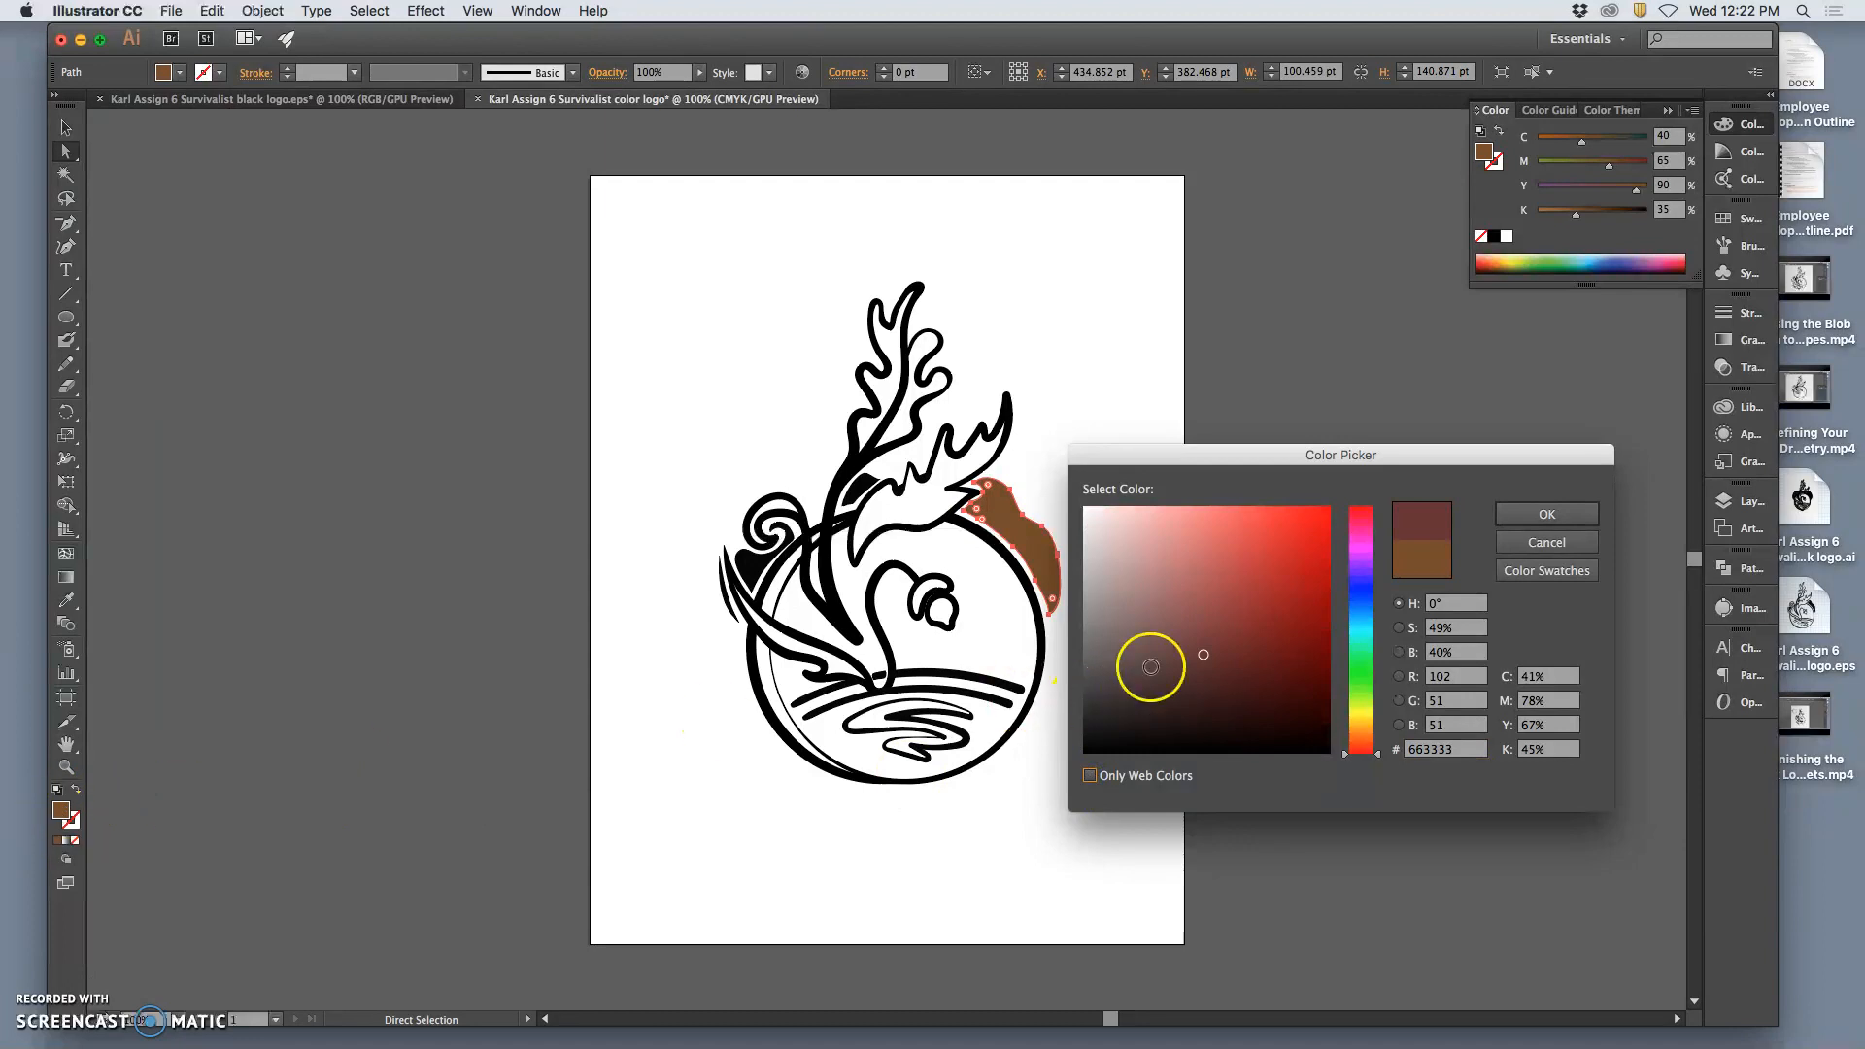
{"action": "left_click", "coordinate": [1204, 549]}
{"action": "left_click_drag", "start_coordinate": [1361, 541], "coordinate": [1361, 687]}
{"action": "left_click", "coordinate": [1282, 622]}
{"action": "left_click", "coordinate": [1544, 515]}
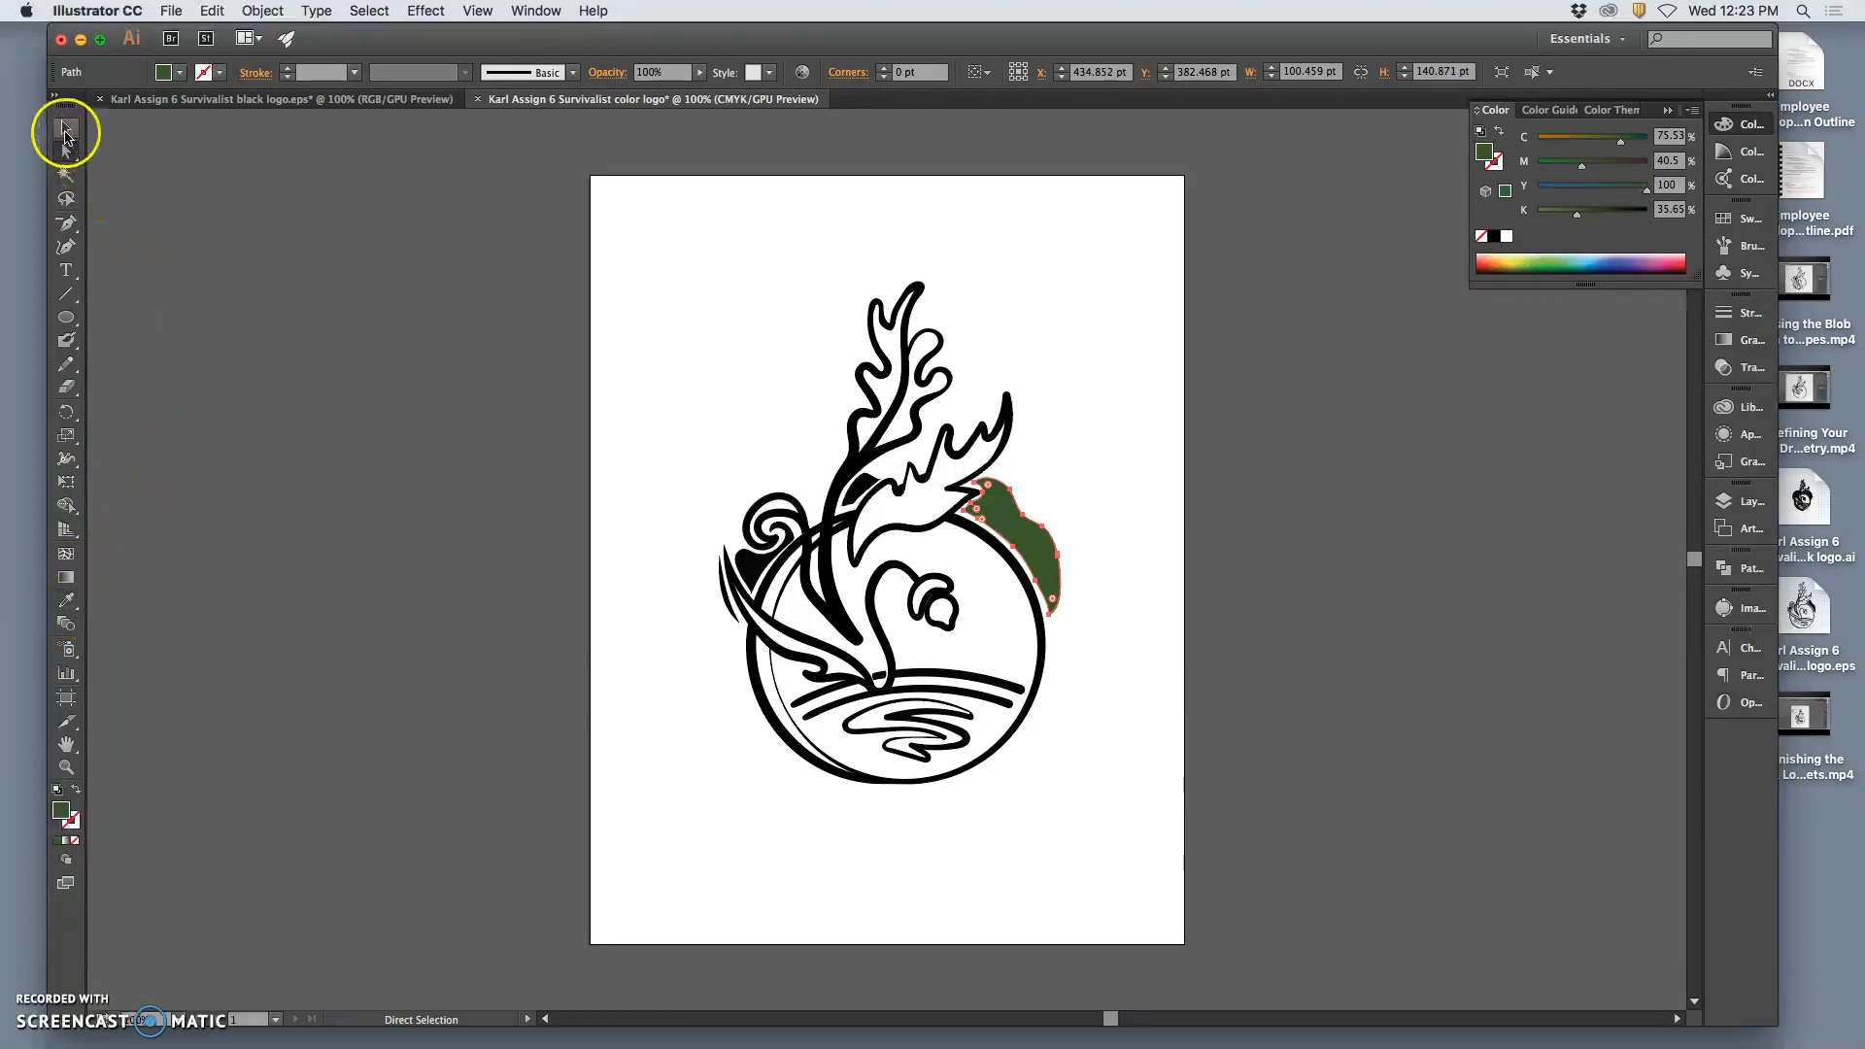
Fill the small black shape between the main stem and the jagged leaf with the dark green using the Eyedropper
{"action": "left_click", "coordinate": [860, 486]}
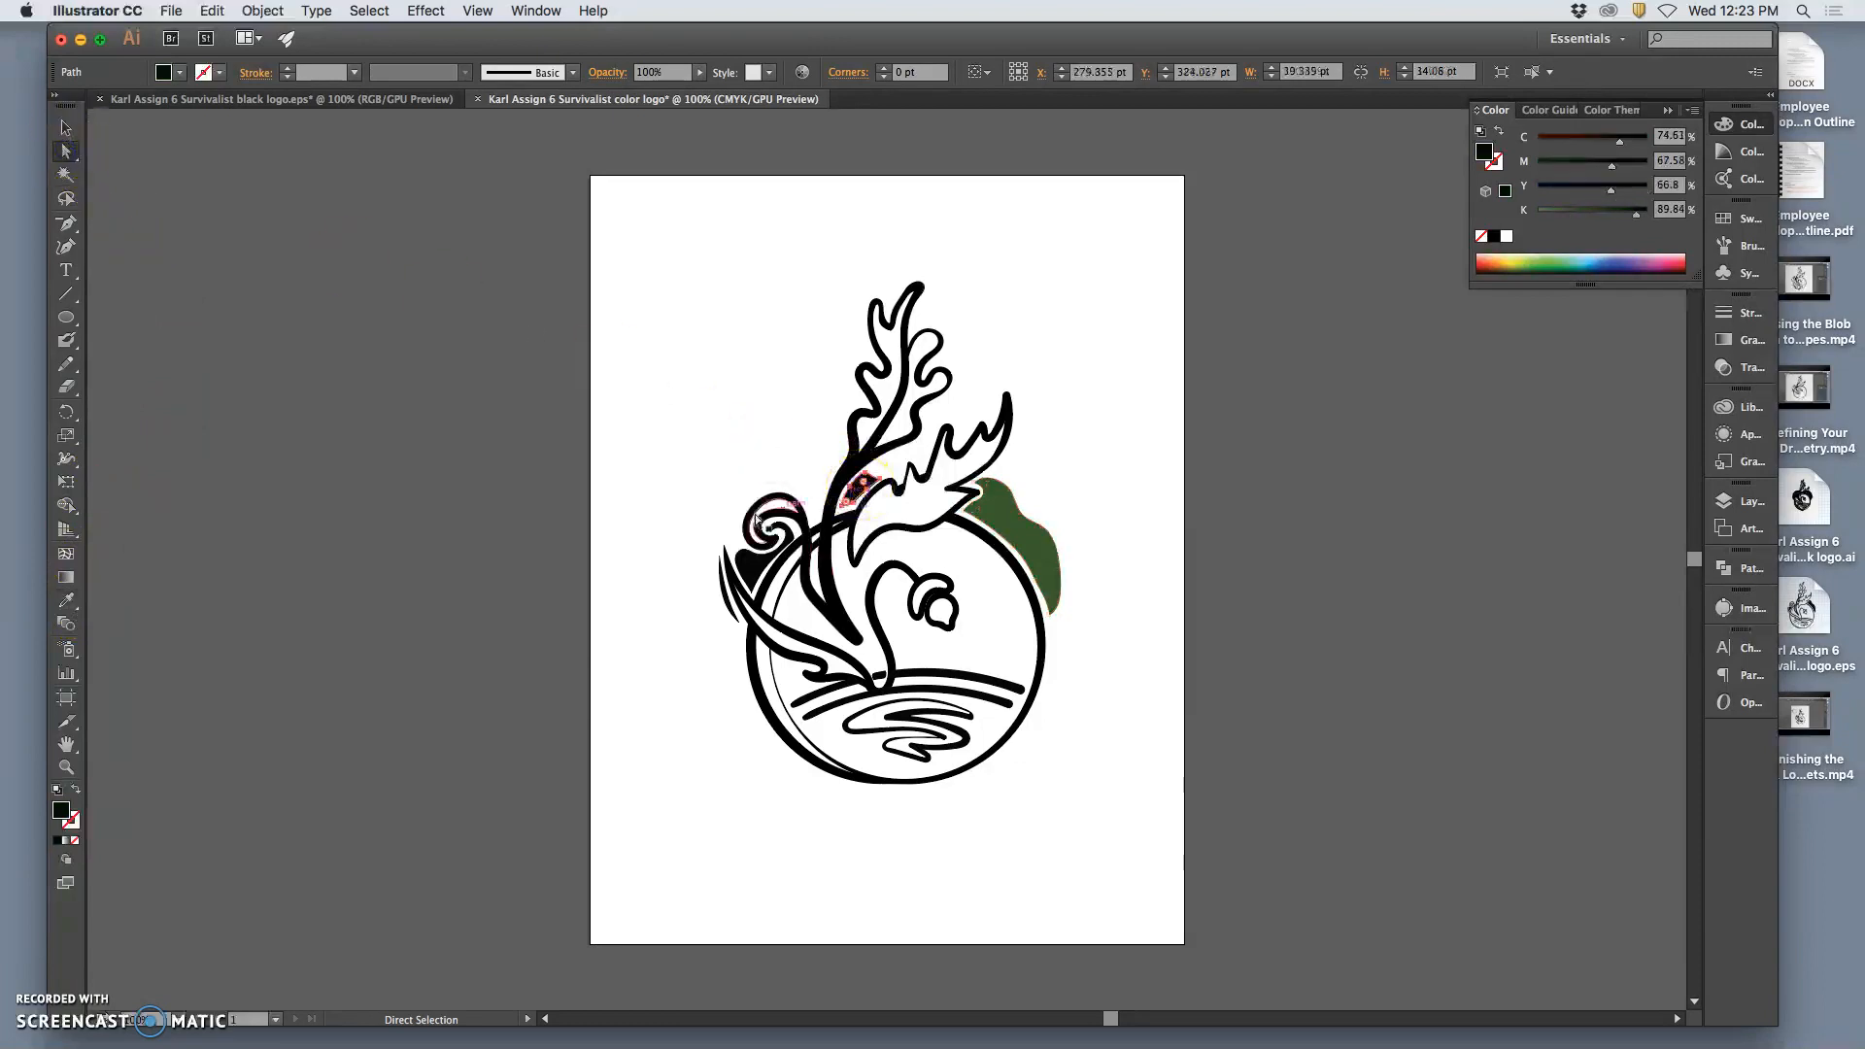
{"action": "left_click", "coordinate": [64, 599]}
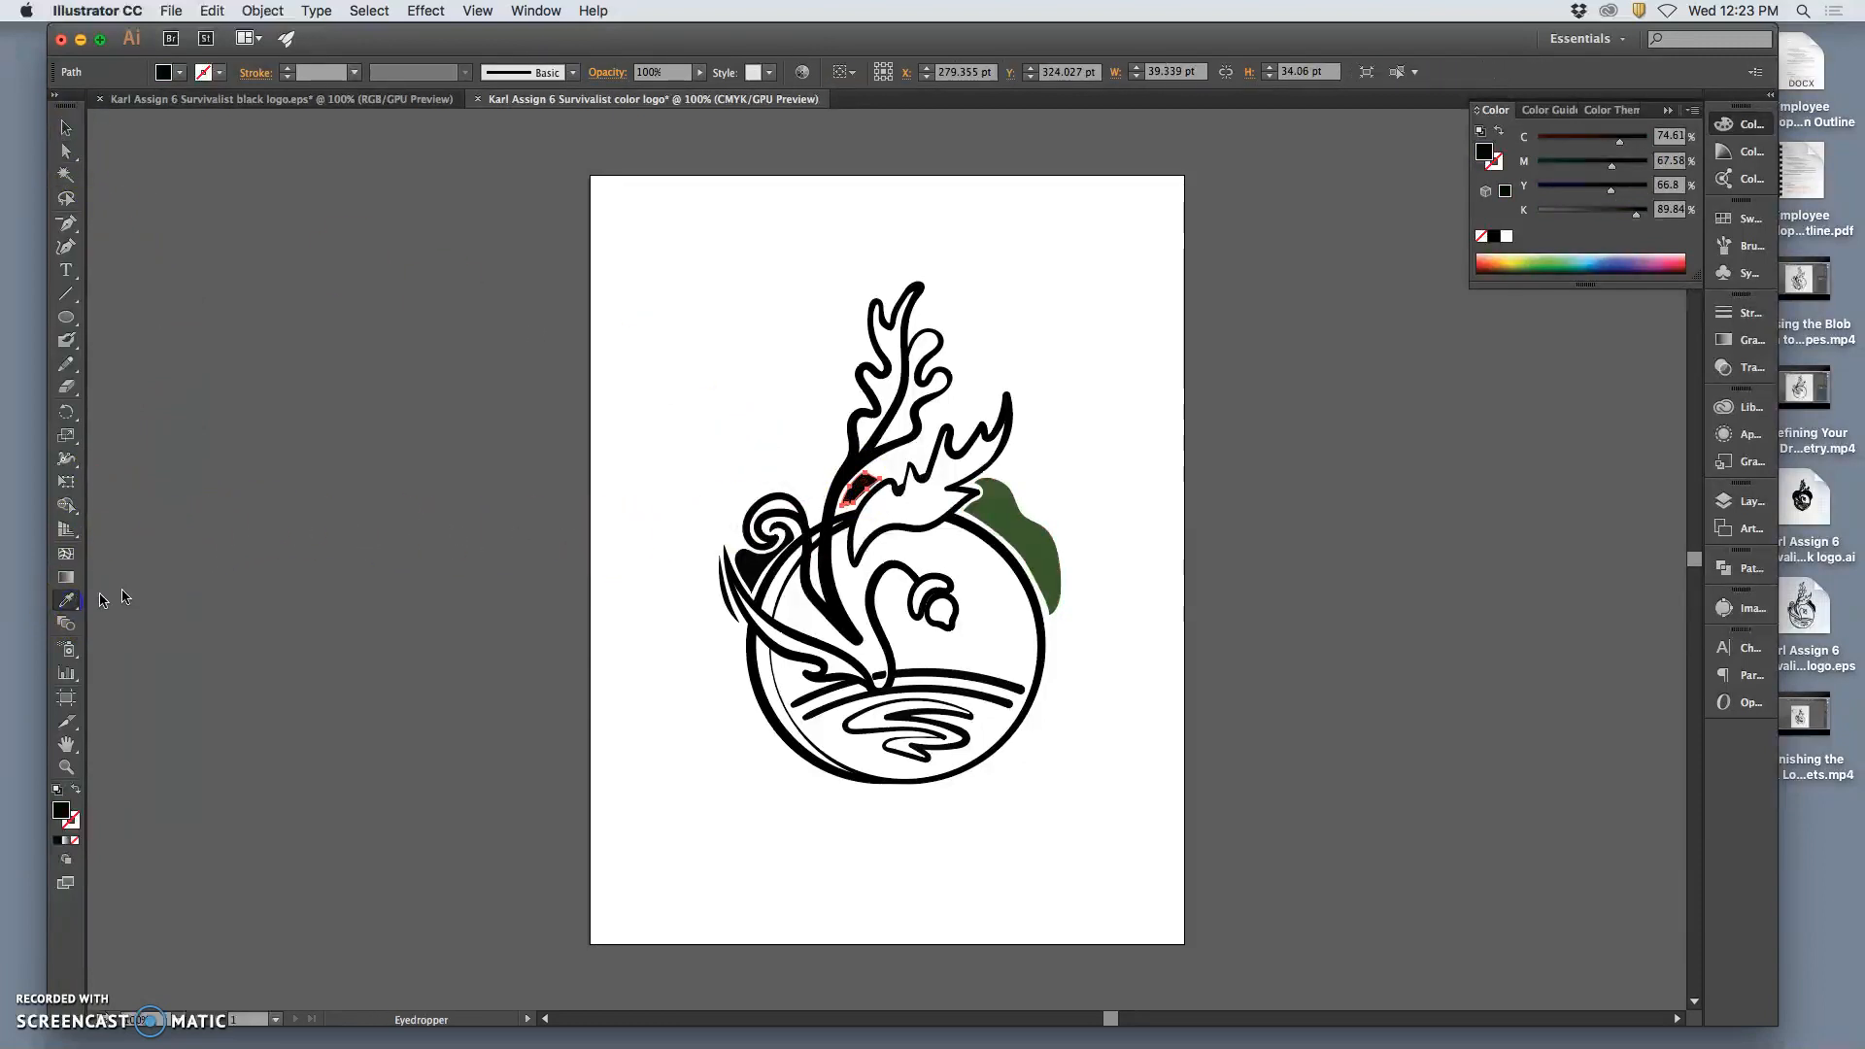
{"action": "left_click", "coordinate": [1026, 520]}
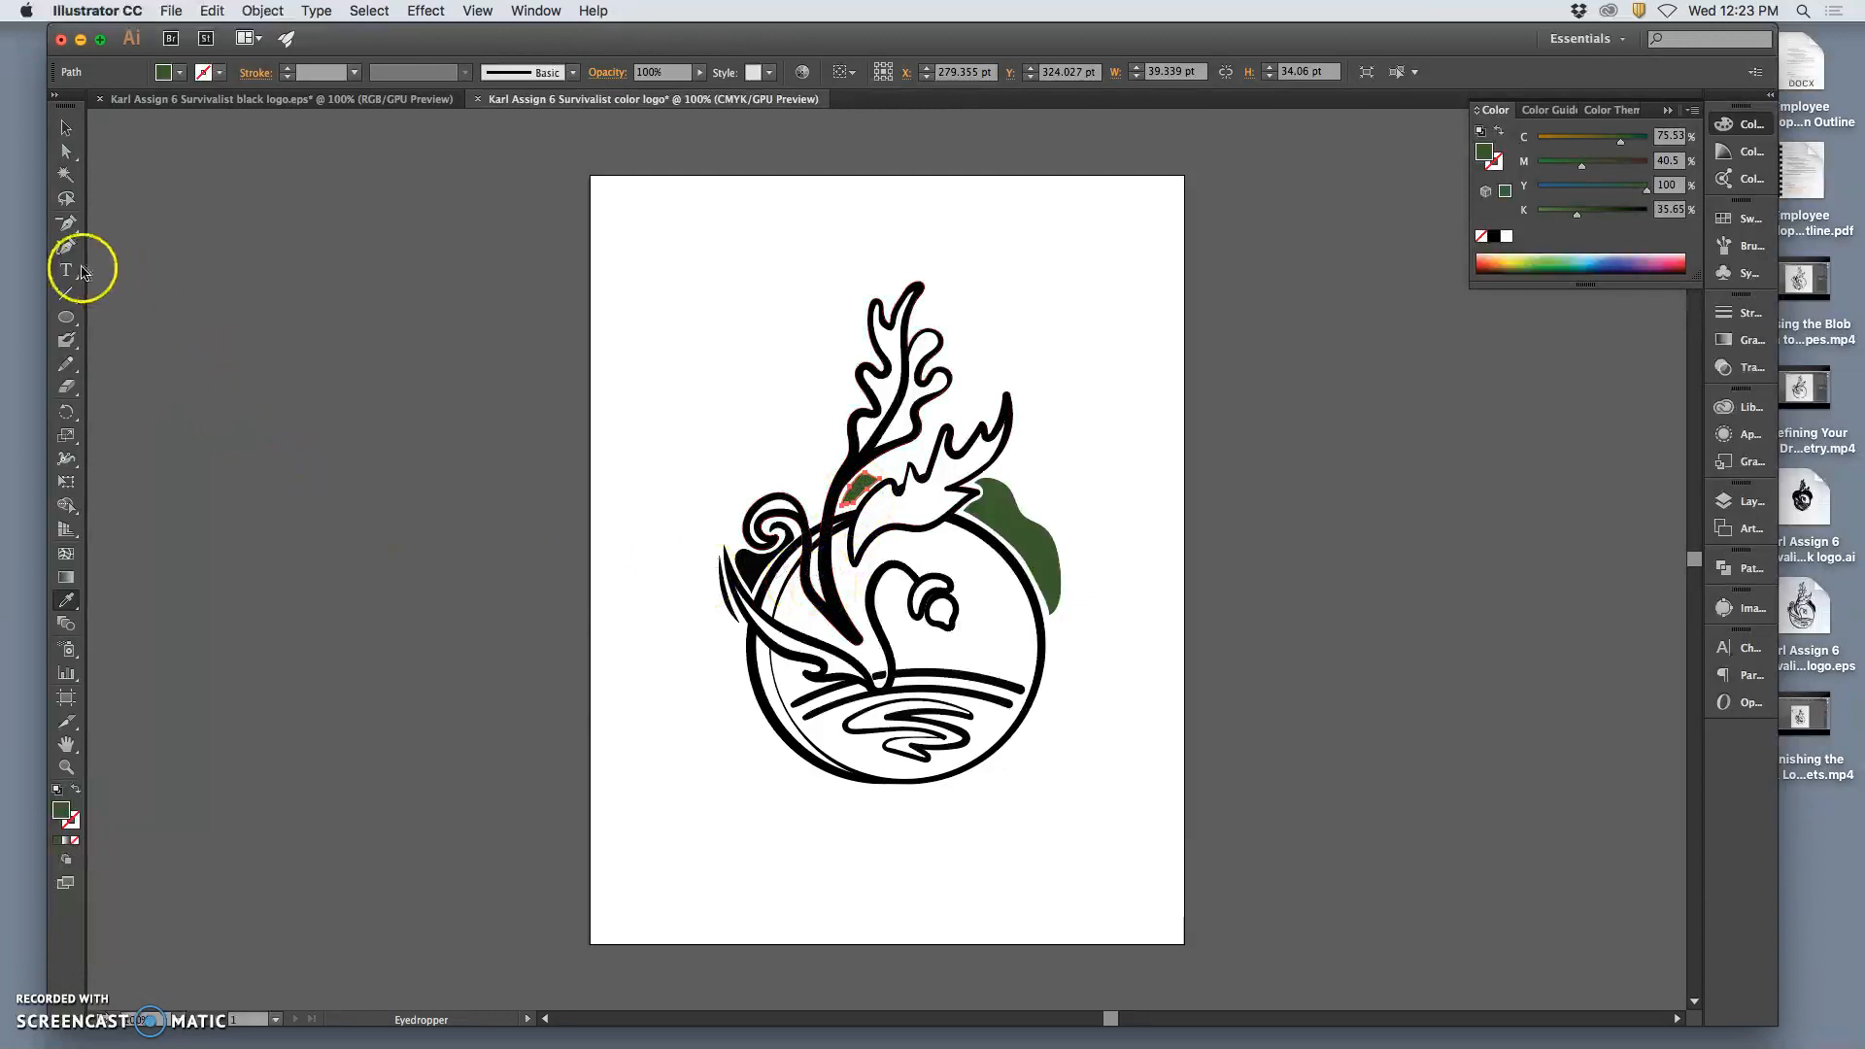
Select the black shape beneath the spiral and the thin sliver outside the circle, and give both the sampled dark green fill
{"action": "left_click", "coordinate": [66, 151]}
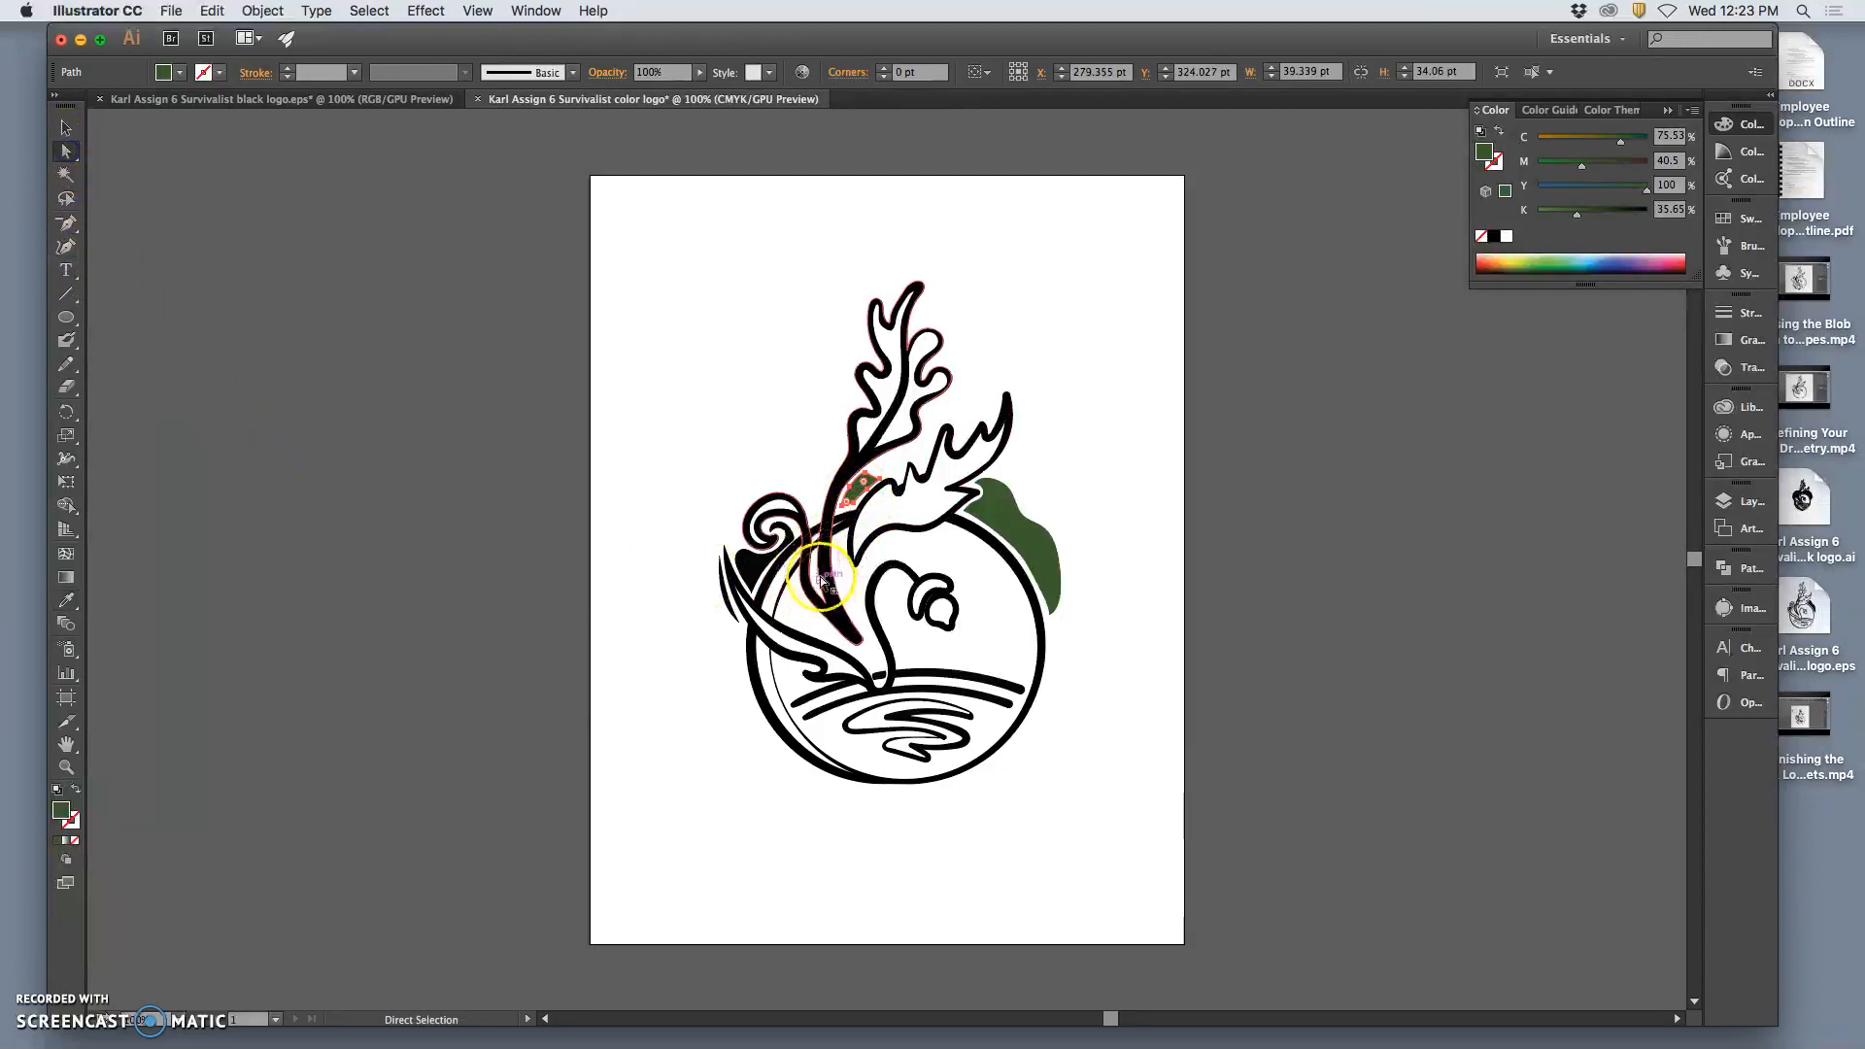
{"action": "left_click", "coordinate": [759, 568]}
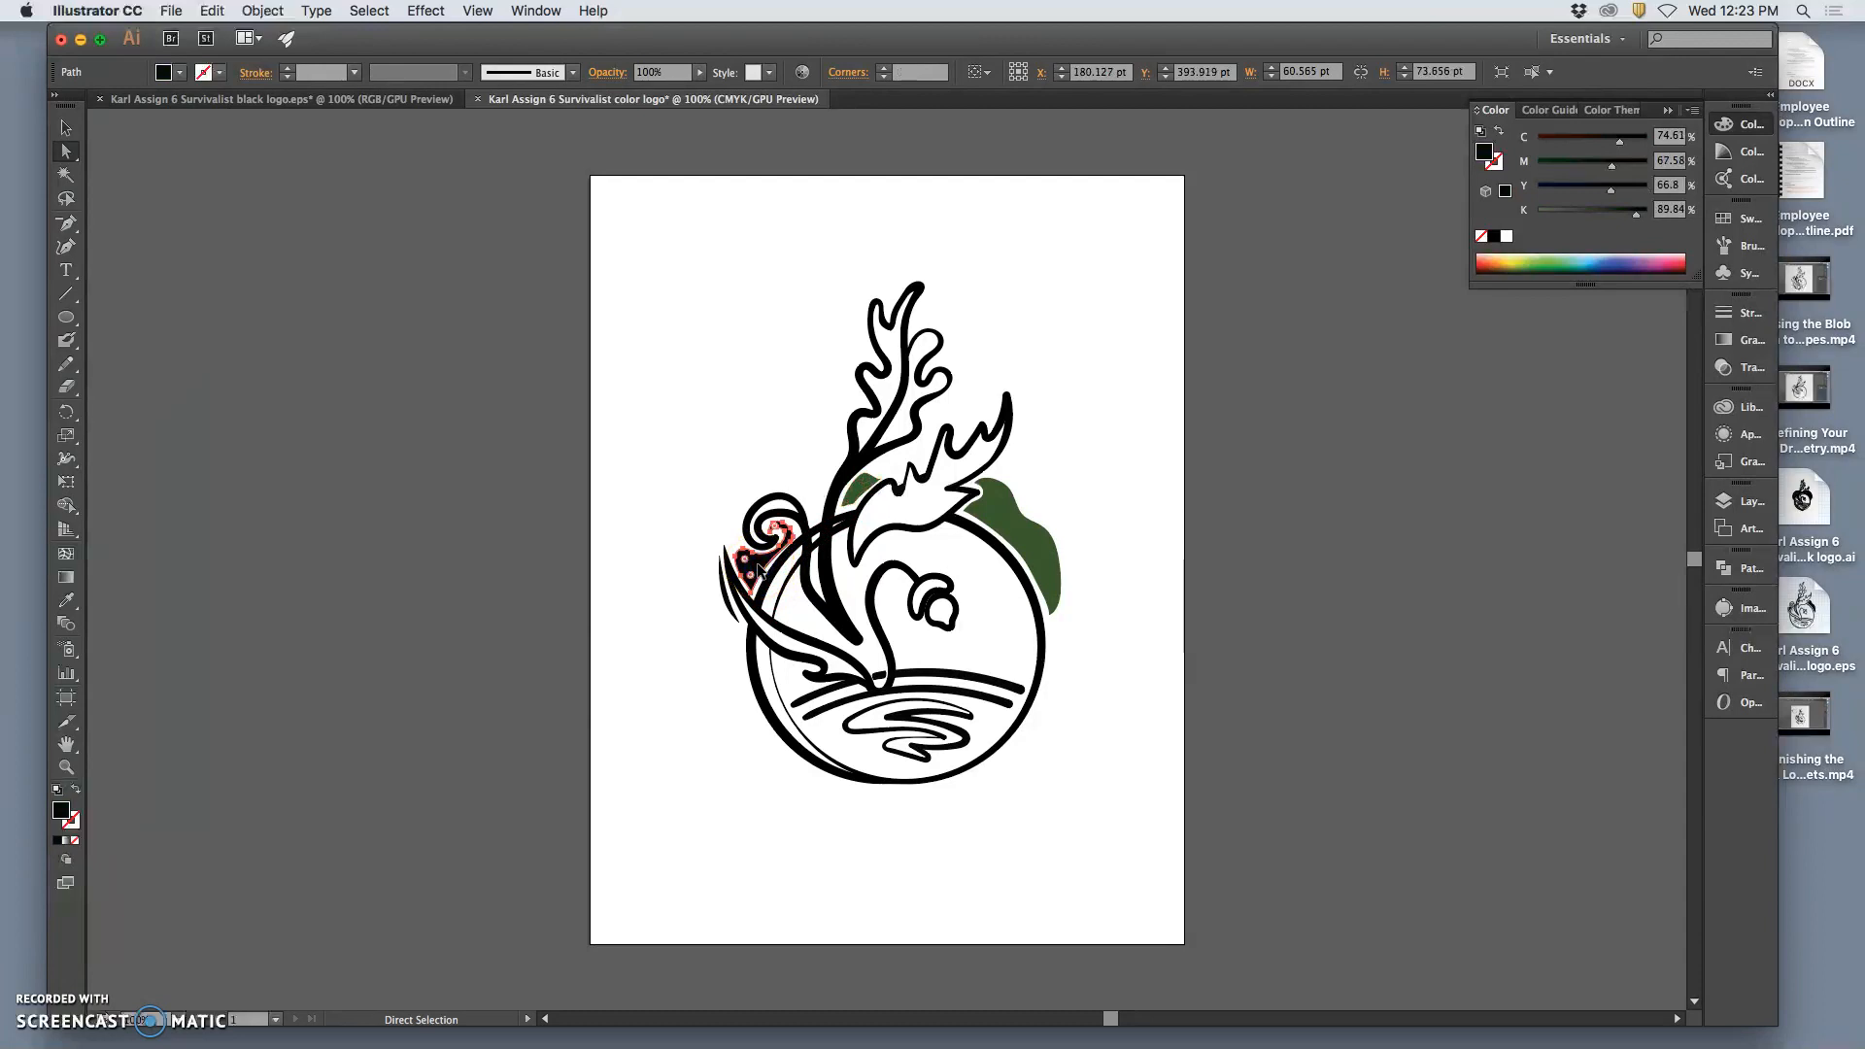
{"action": "mouse_move", "coordinate": [756, 573]}
{"action": "left_mouse_down"}
{"action": "mouse_move", "coordinate": [729, 599]}
{"action": "mouse_move", "coordinate": [739, 627]}
{"action": "mouse_move", "coordinate": [731, 592]}
{"action": "left_mouse_up"}
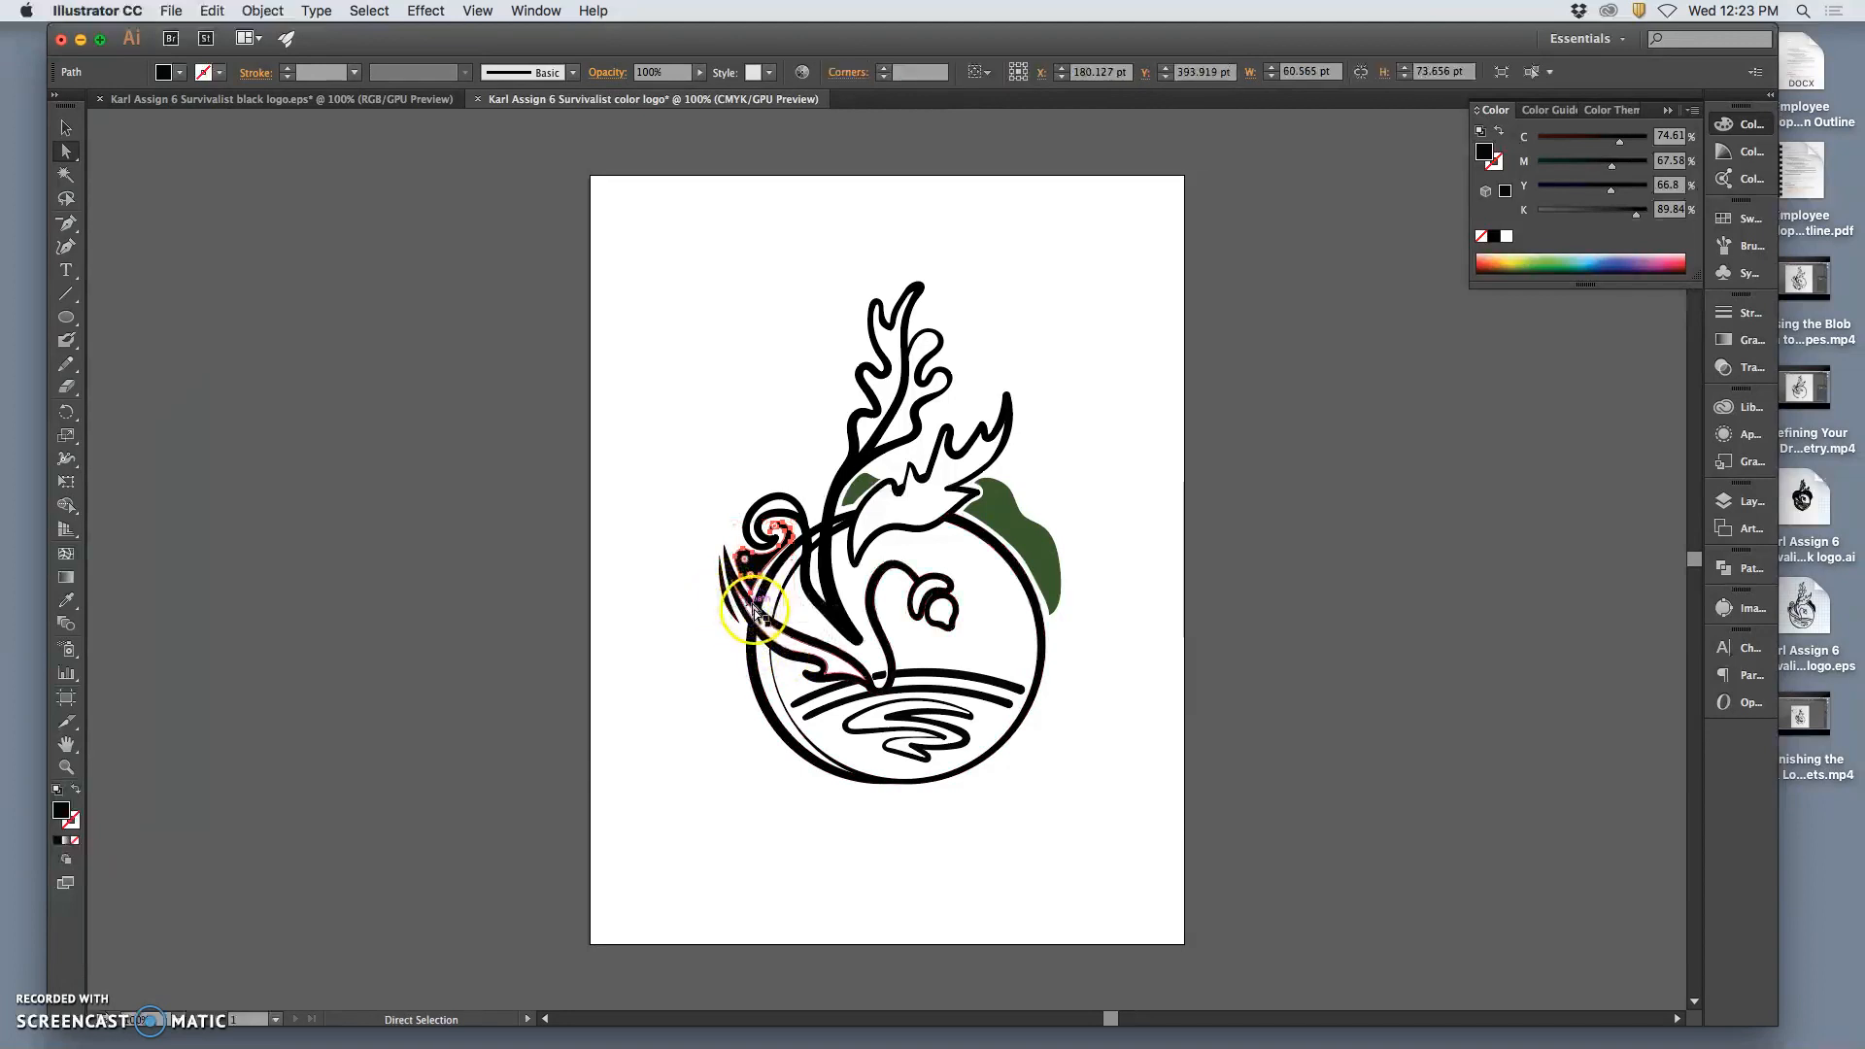
{"action": "key", "text": "super+equal"}
{"action": "key", "text": "super+equal"}
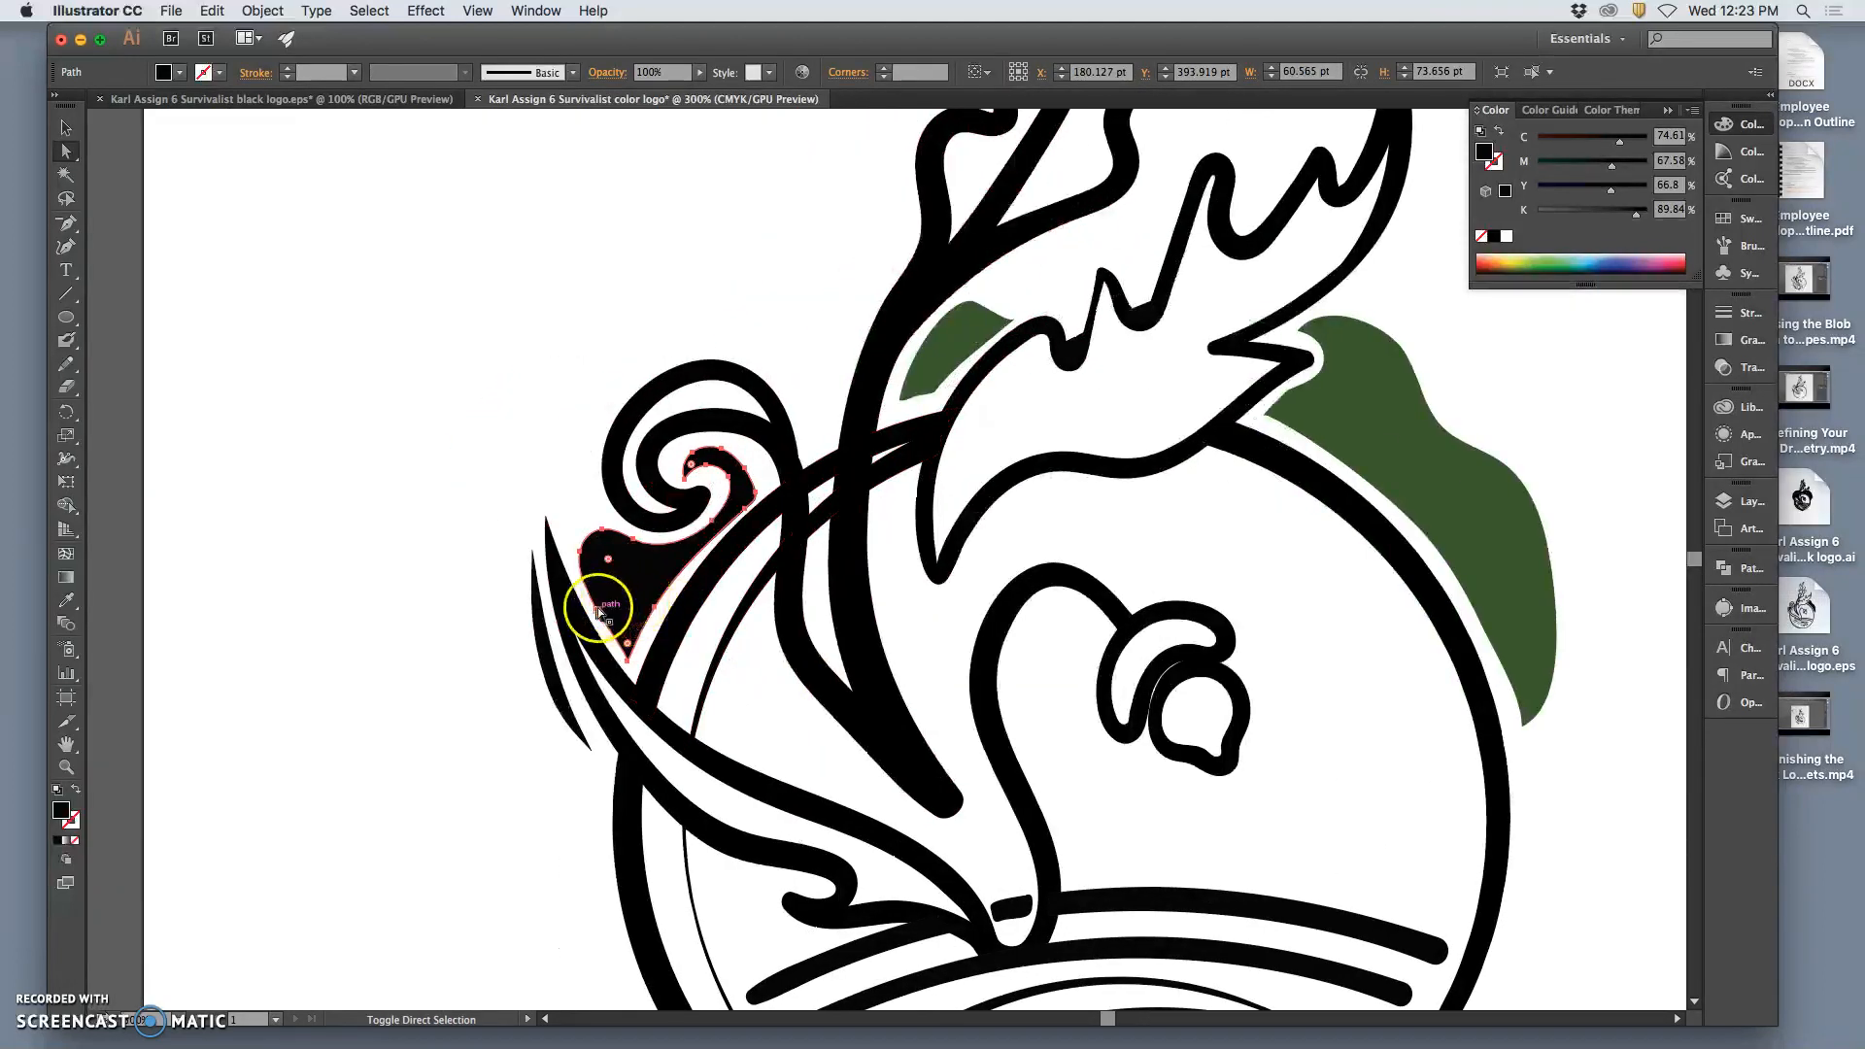
{"action": "left_click", "coordinate": [549, 643], "text": "shift"}
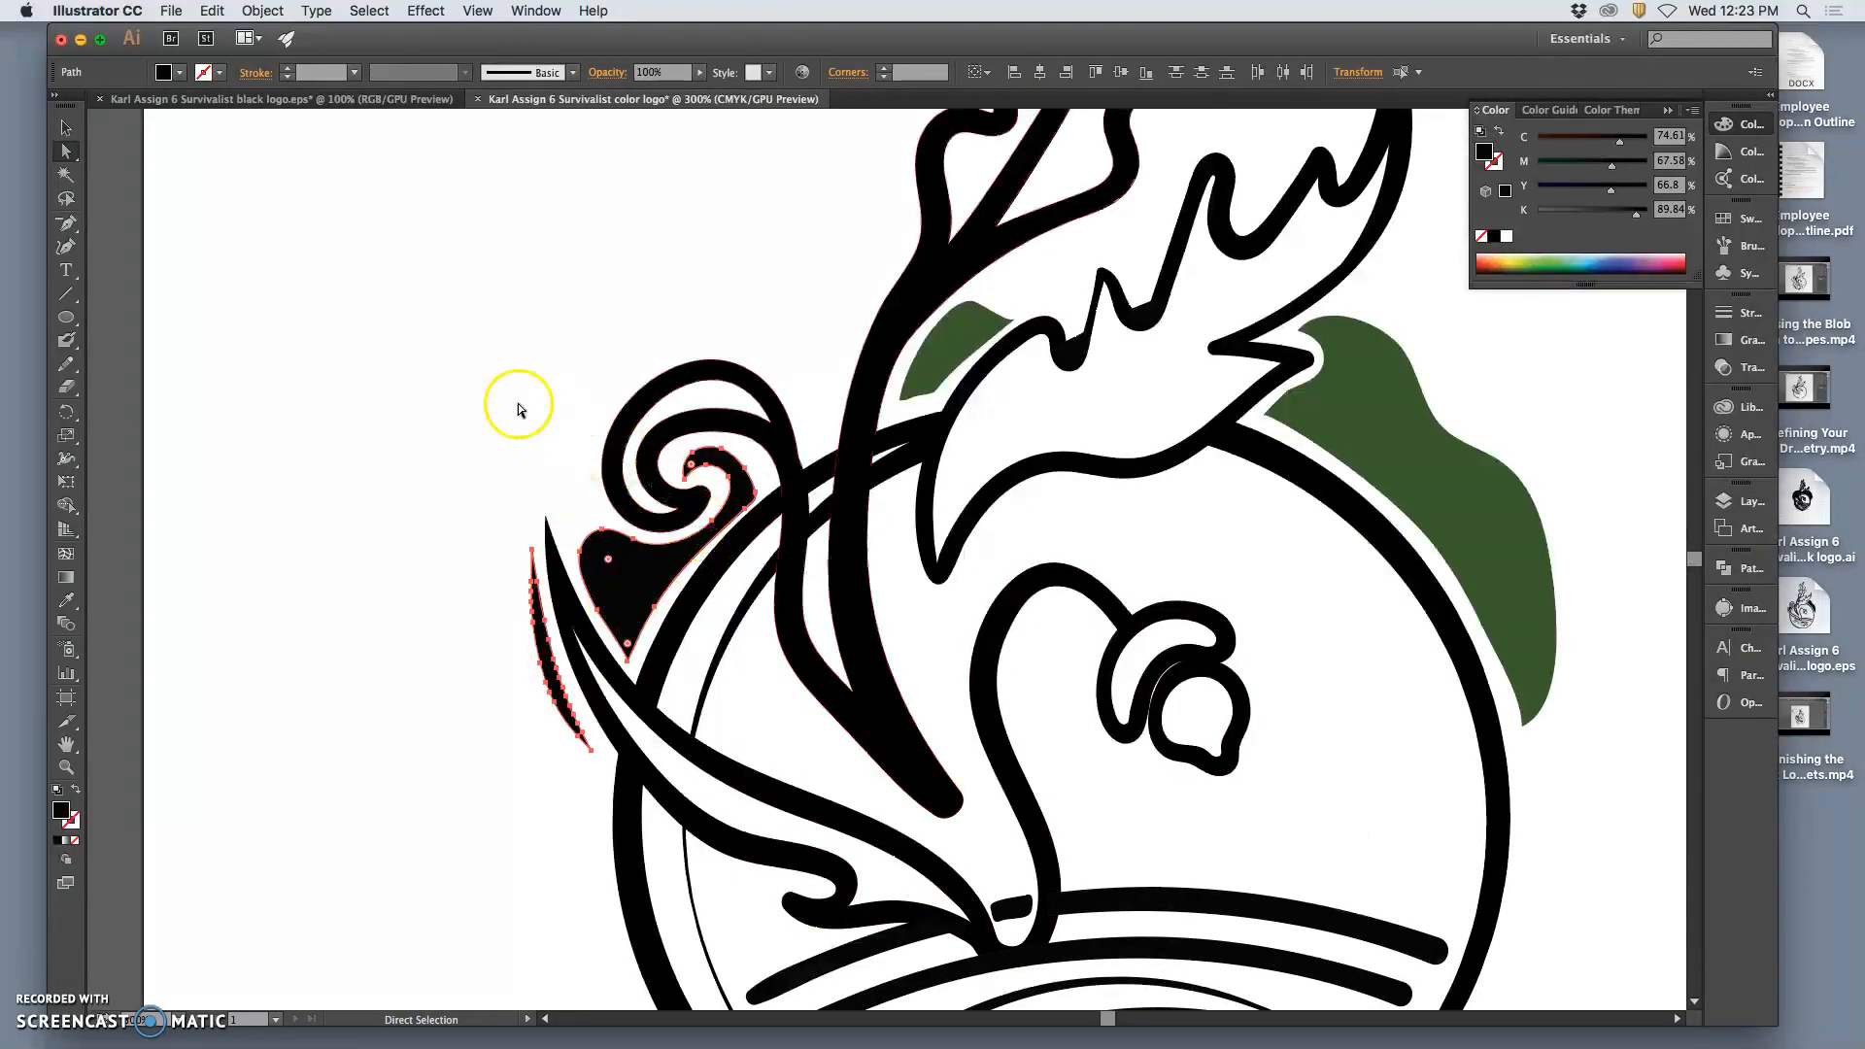
{"action": "left_click", "coordinate": [66, 600]}
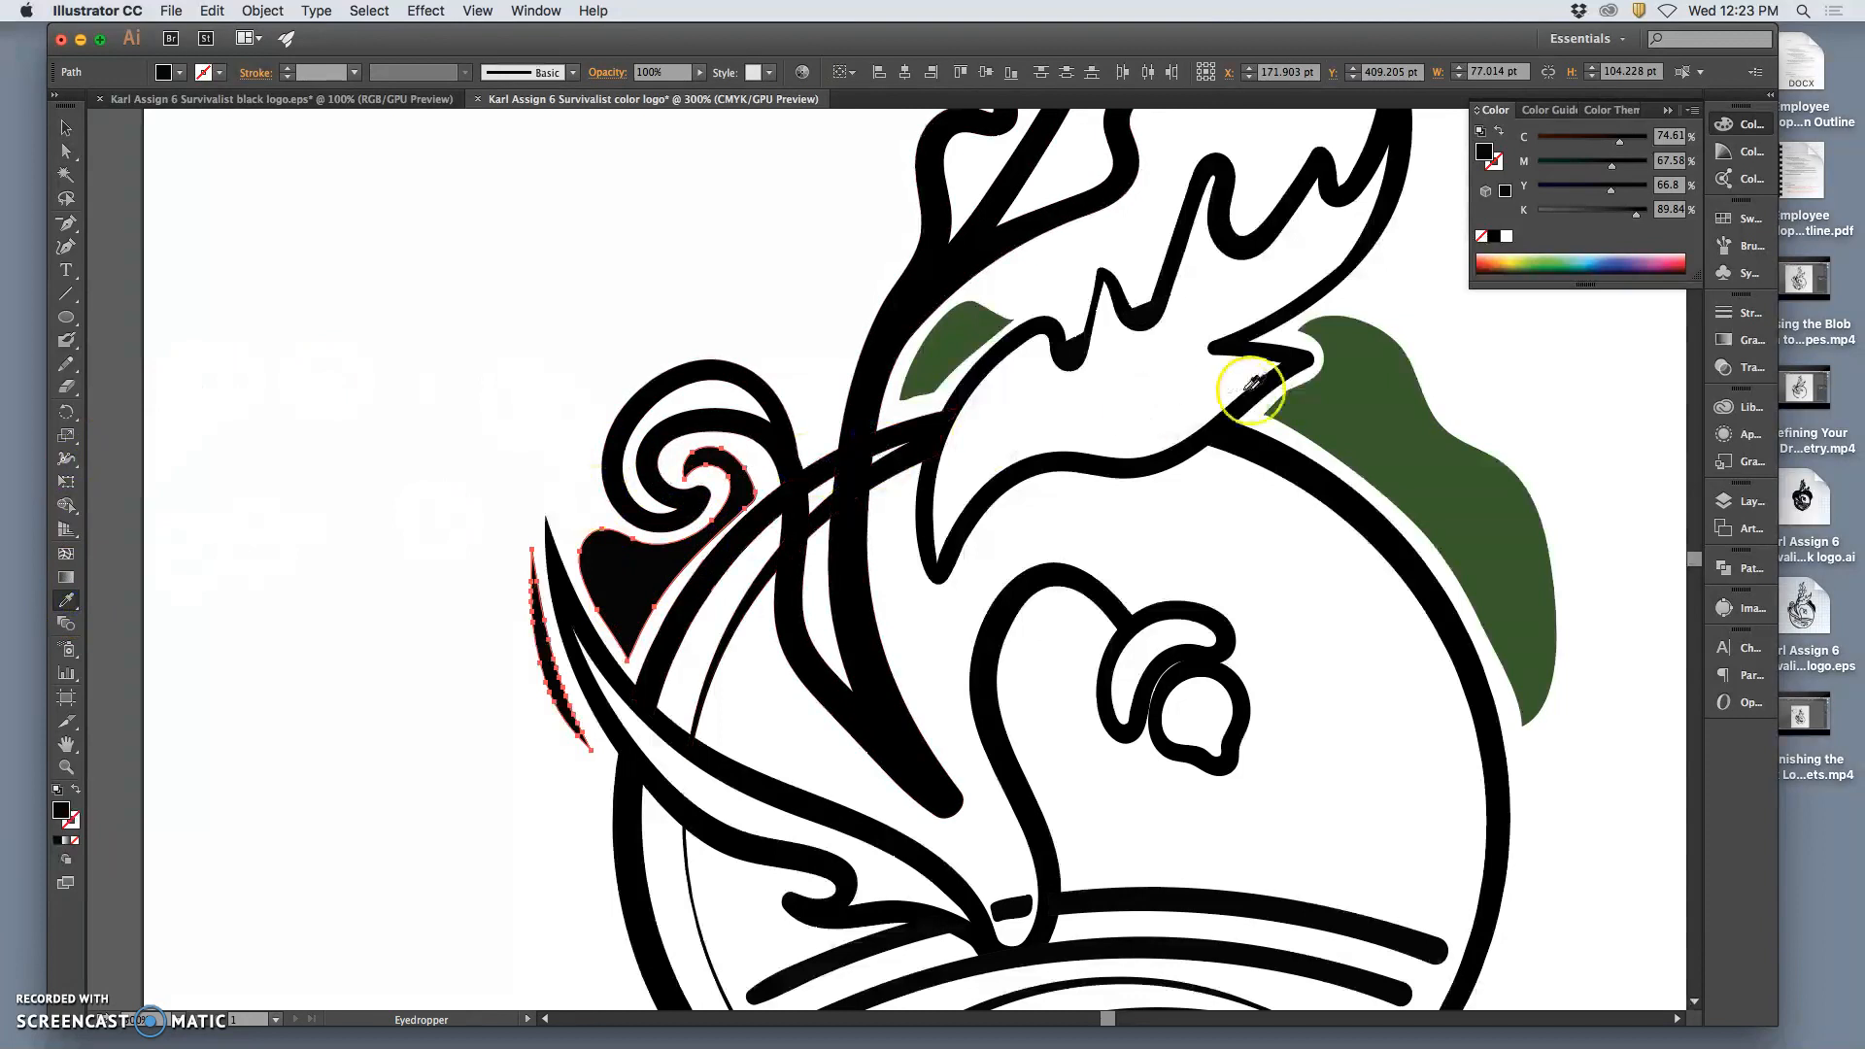
{"action": "left_click", "coordinate": [1380, 389]}
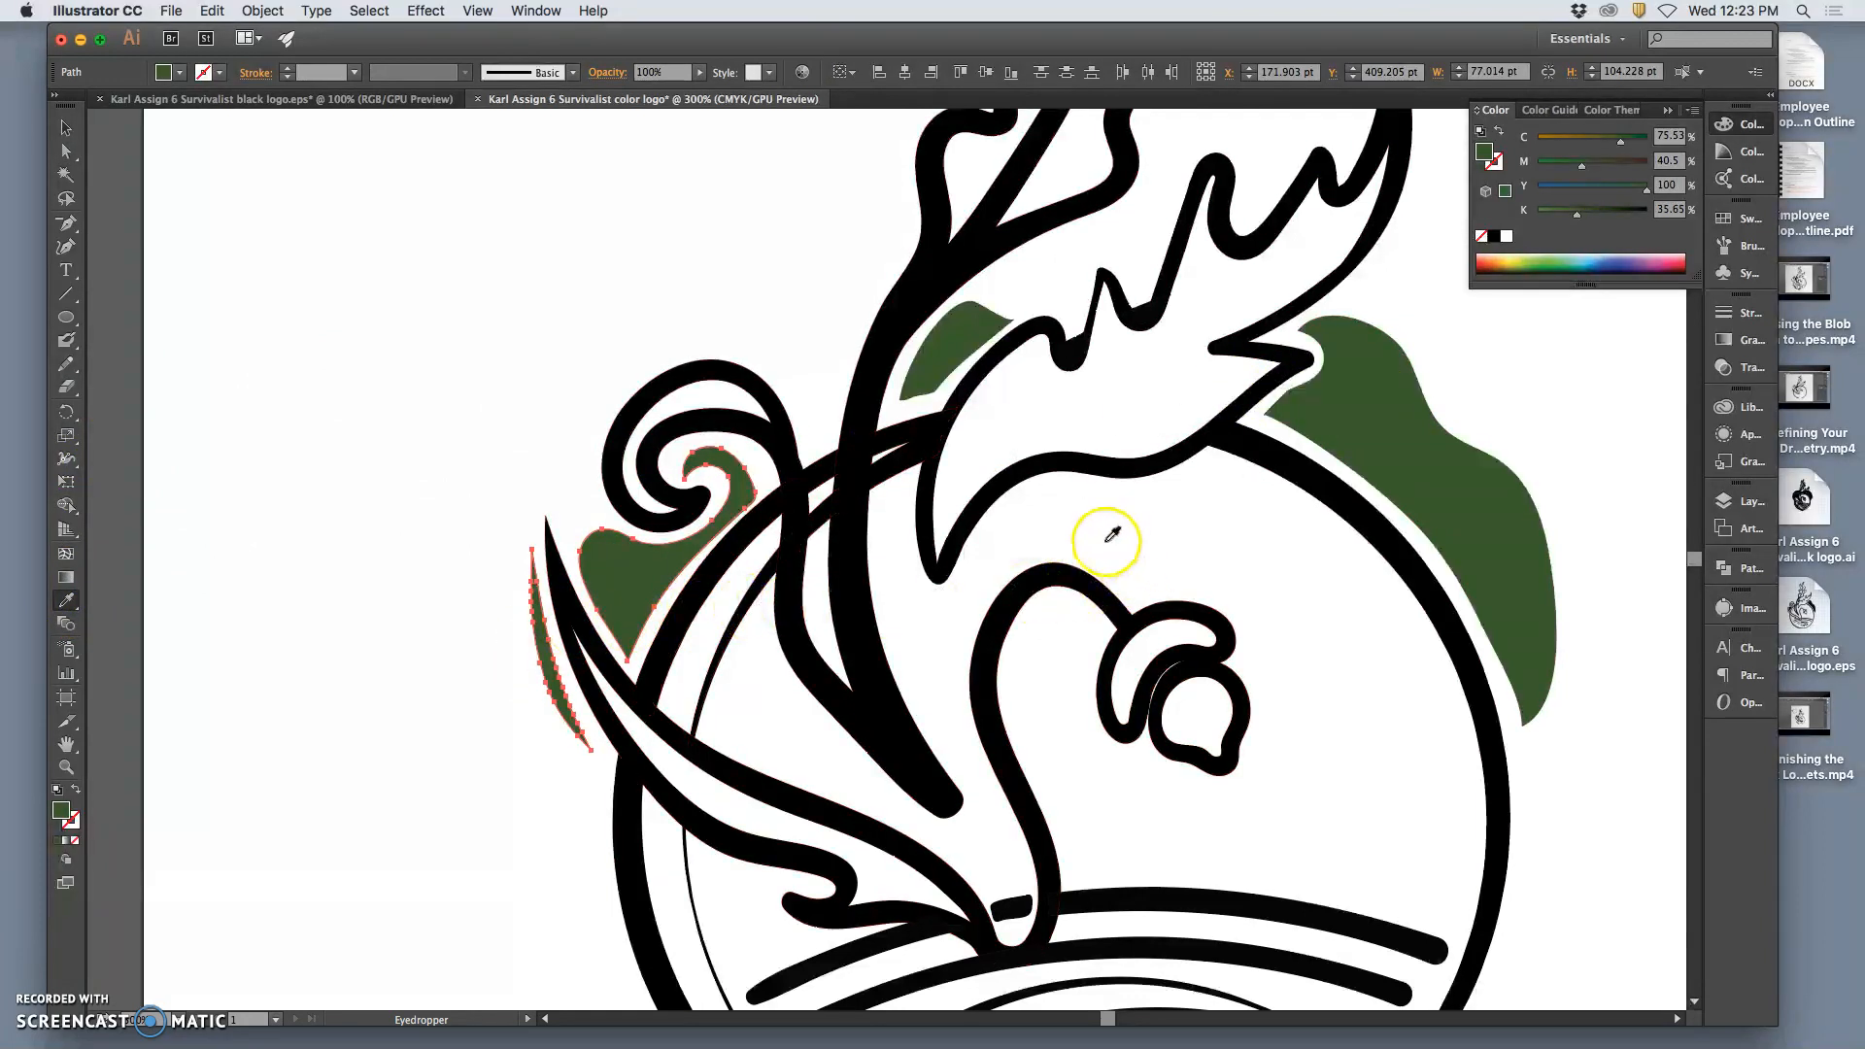
Apply the sampled dark green to the two small black shapes in the jagged leaf's upper notches and deselect them
{"action": "key", "text": "super+0"}
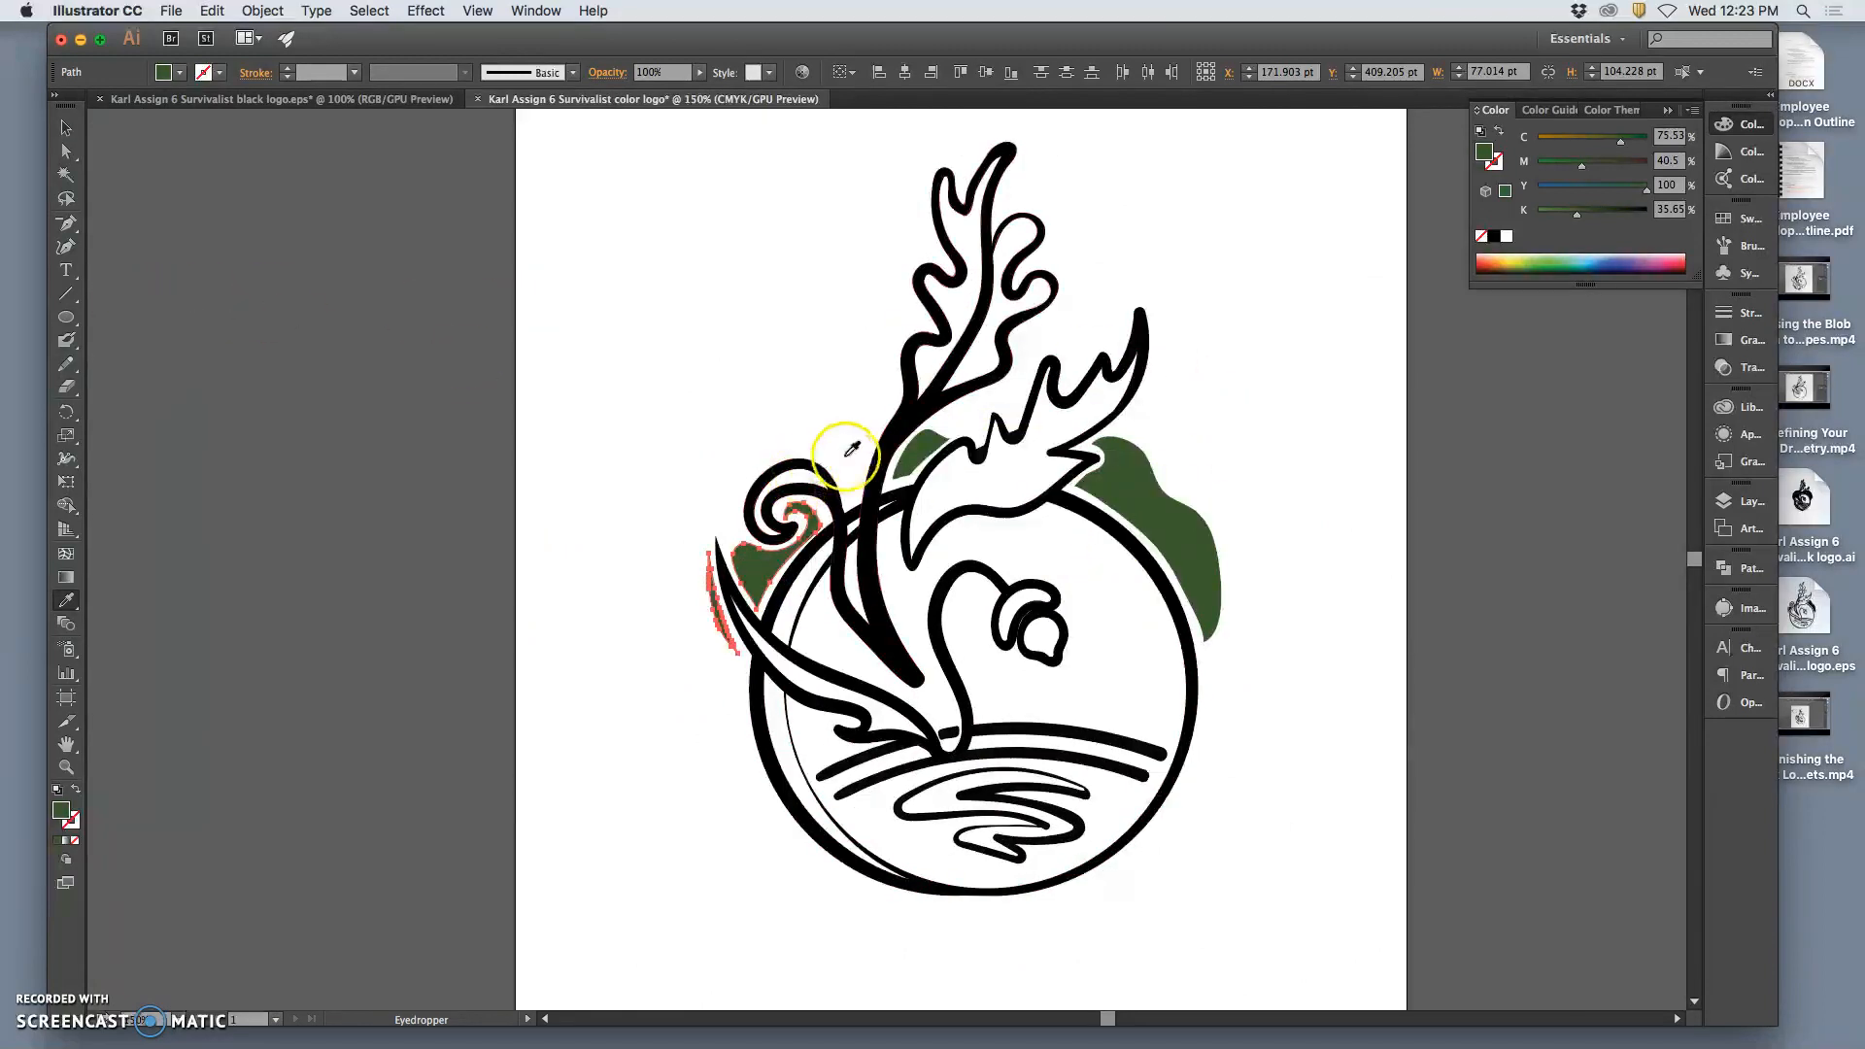
{"action": "left_click", "coordinate": [979, 454]}
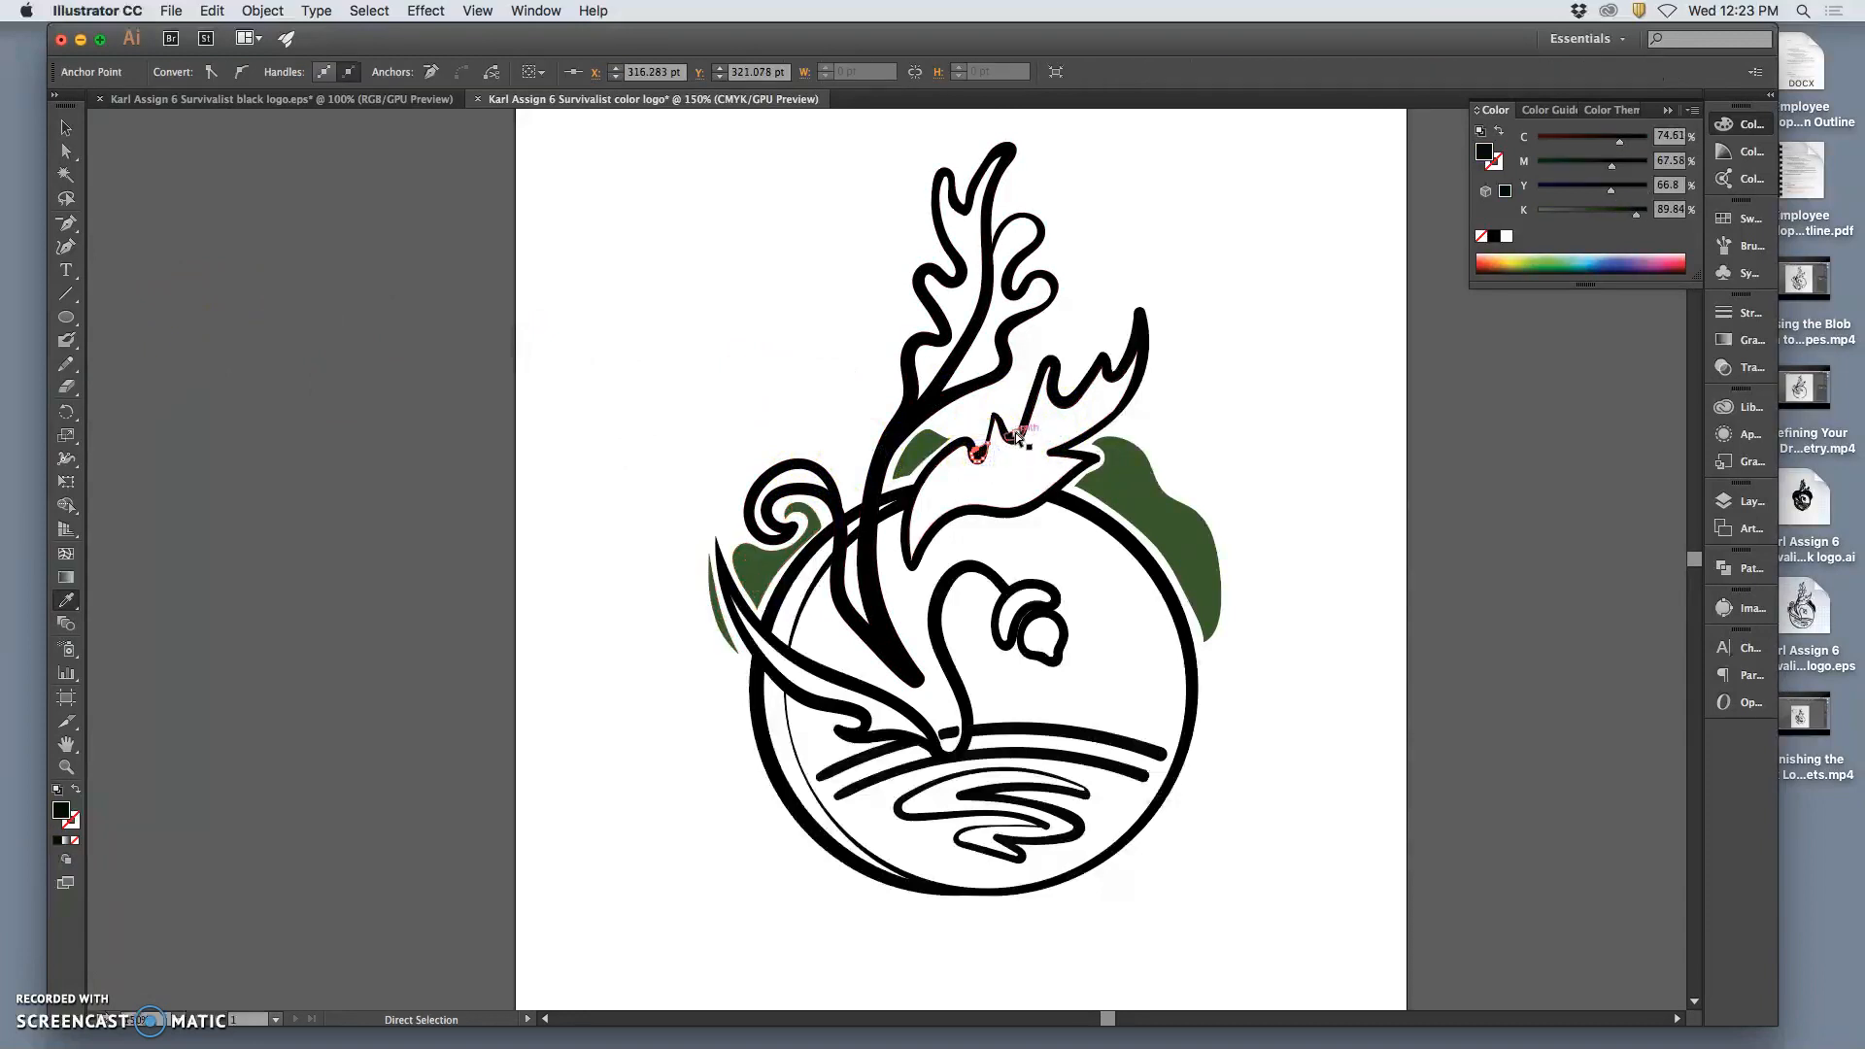
{"action": "left_click", "coordinate": [1019, 439]}
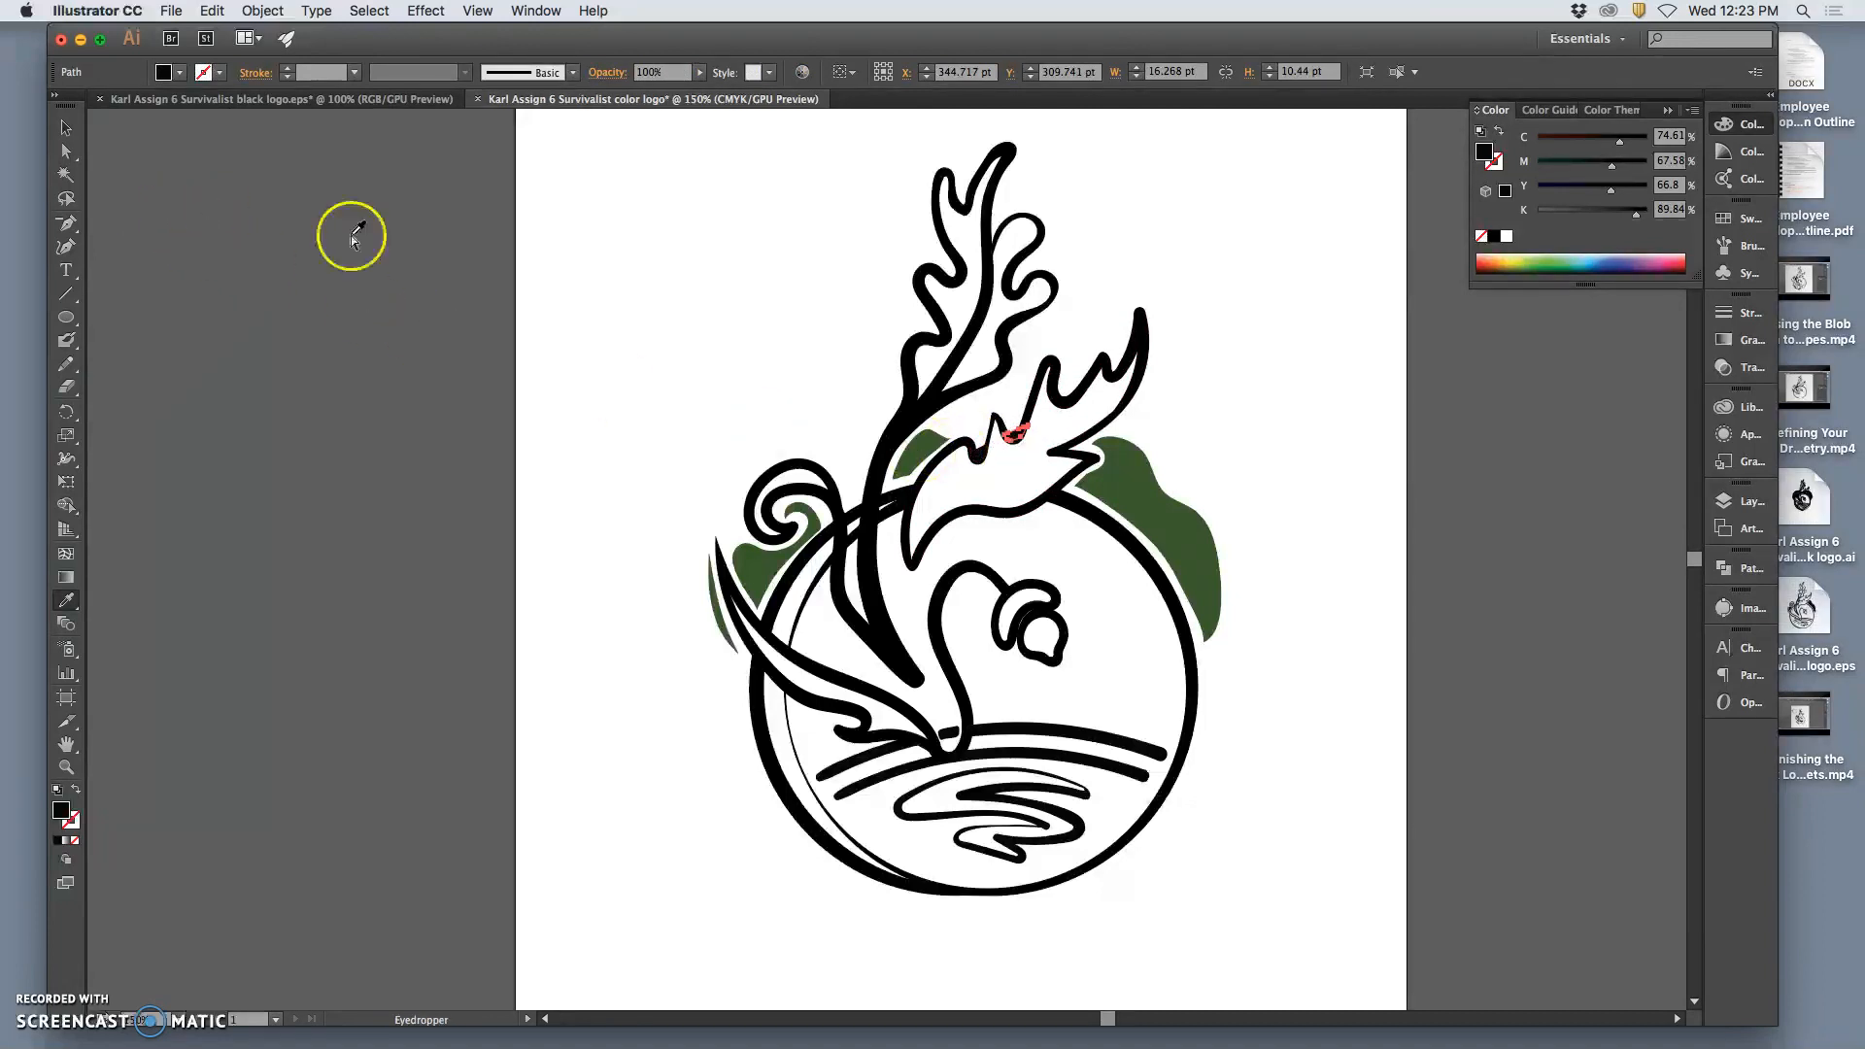
{"action": "left_click", "coordinate": [979, 453], "text": "shift"}
{"action": "left_click", "coordinate": [1147, 499]}
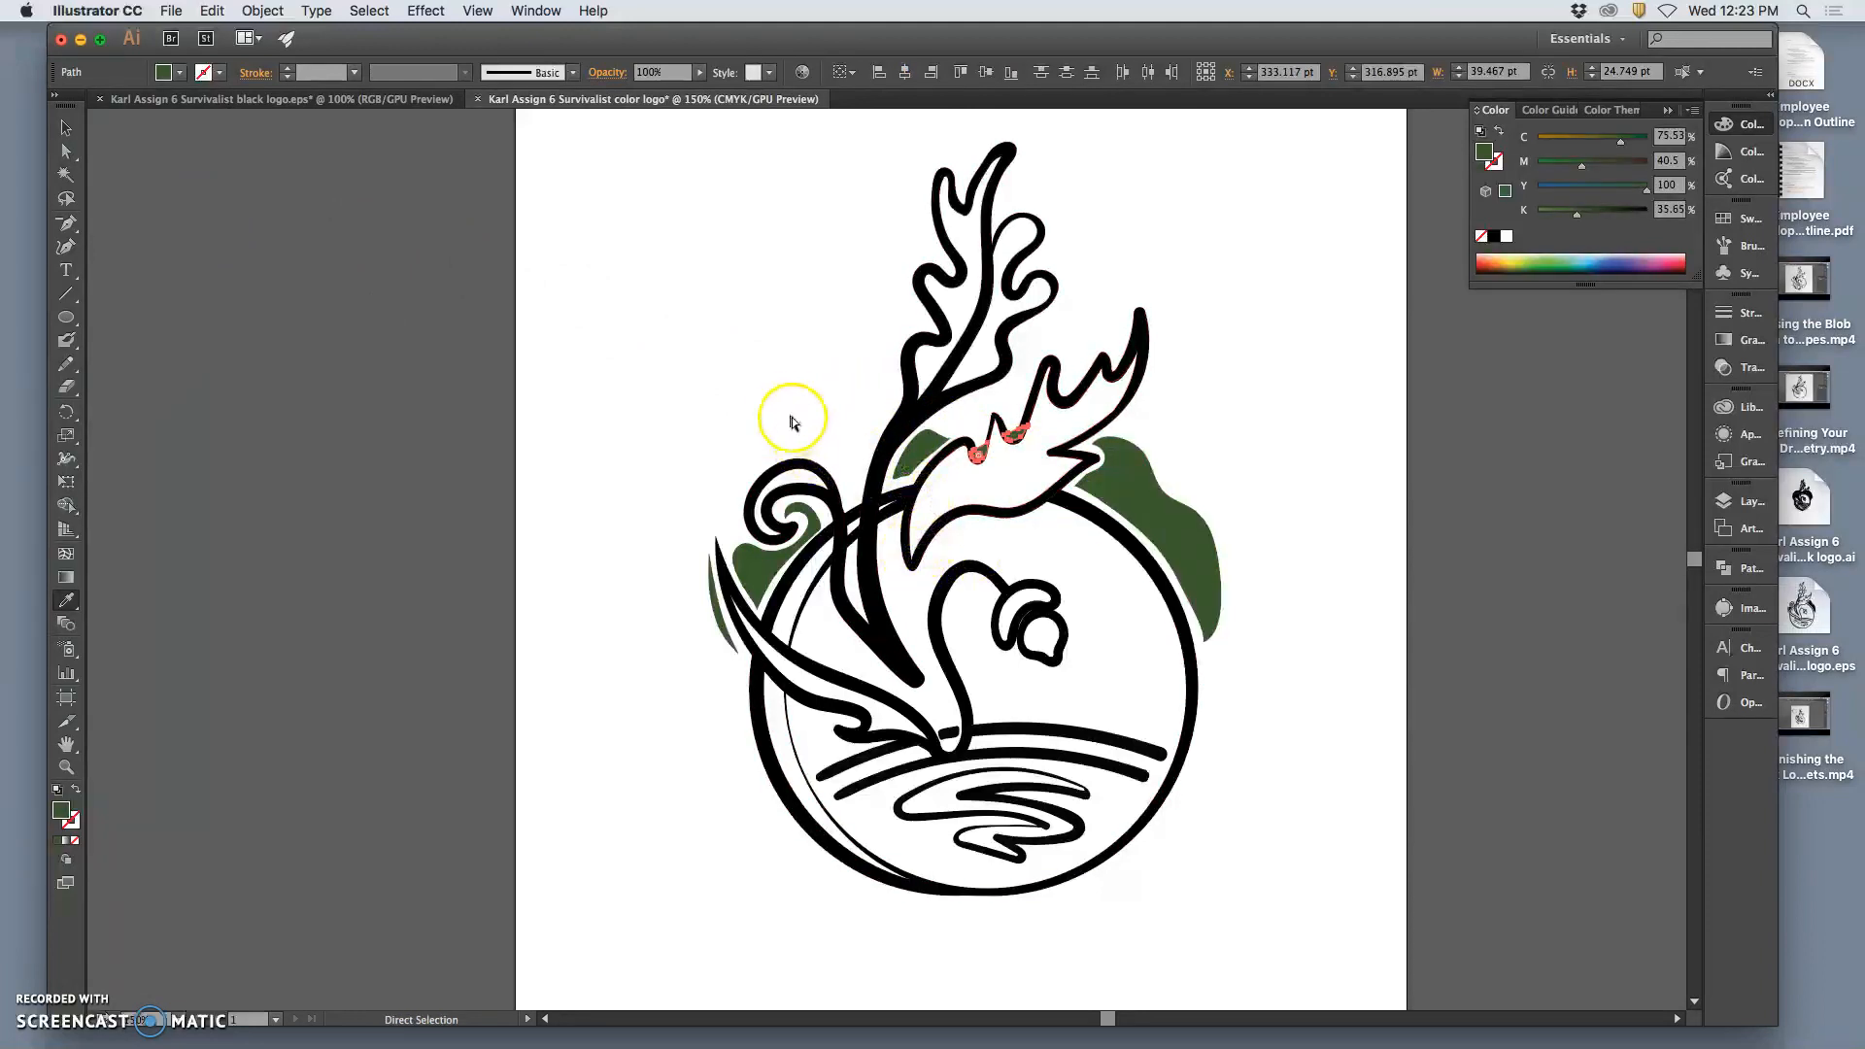
{"action": "left_click", "coordinate": [772, 390], "text": "super"}
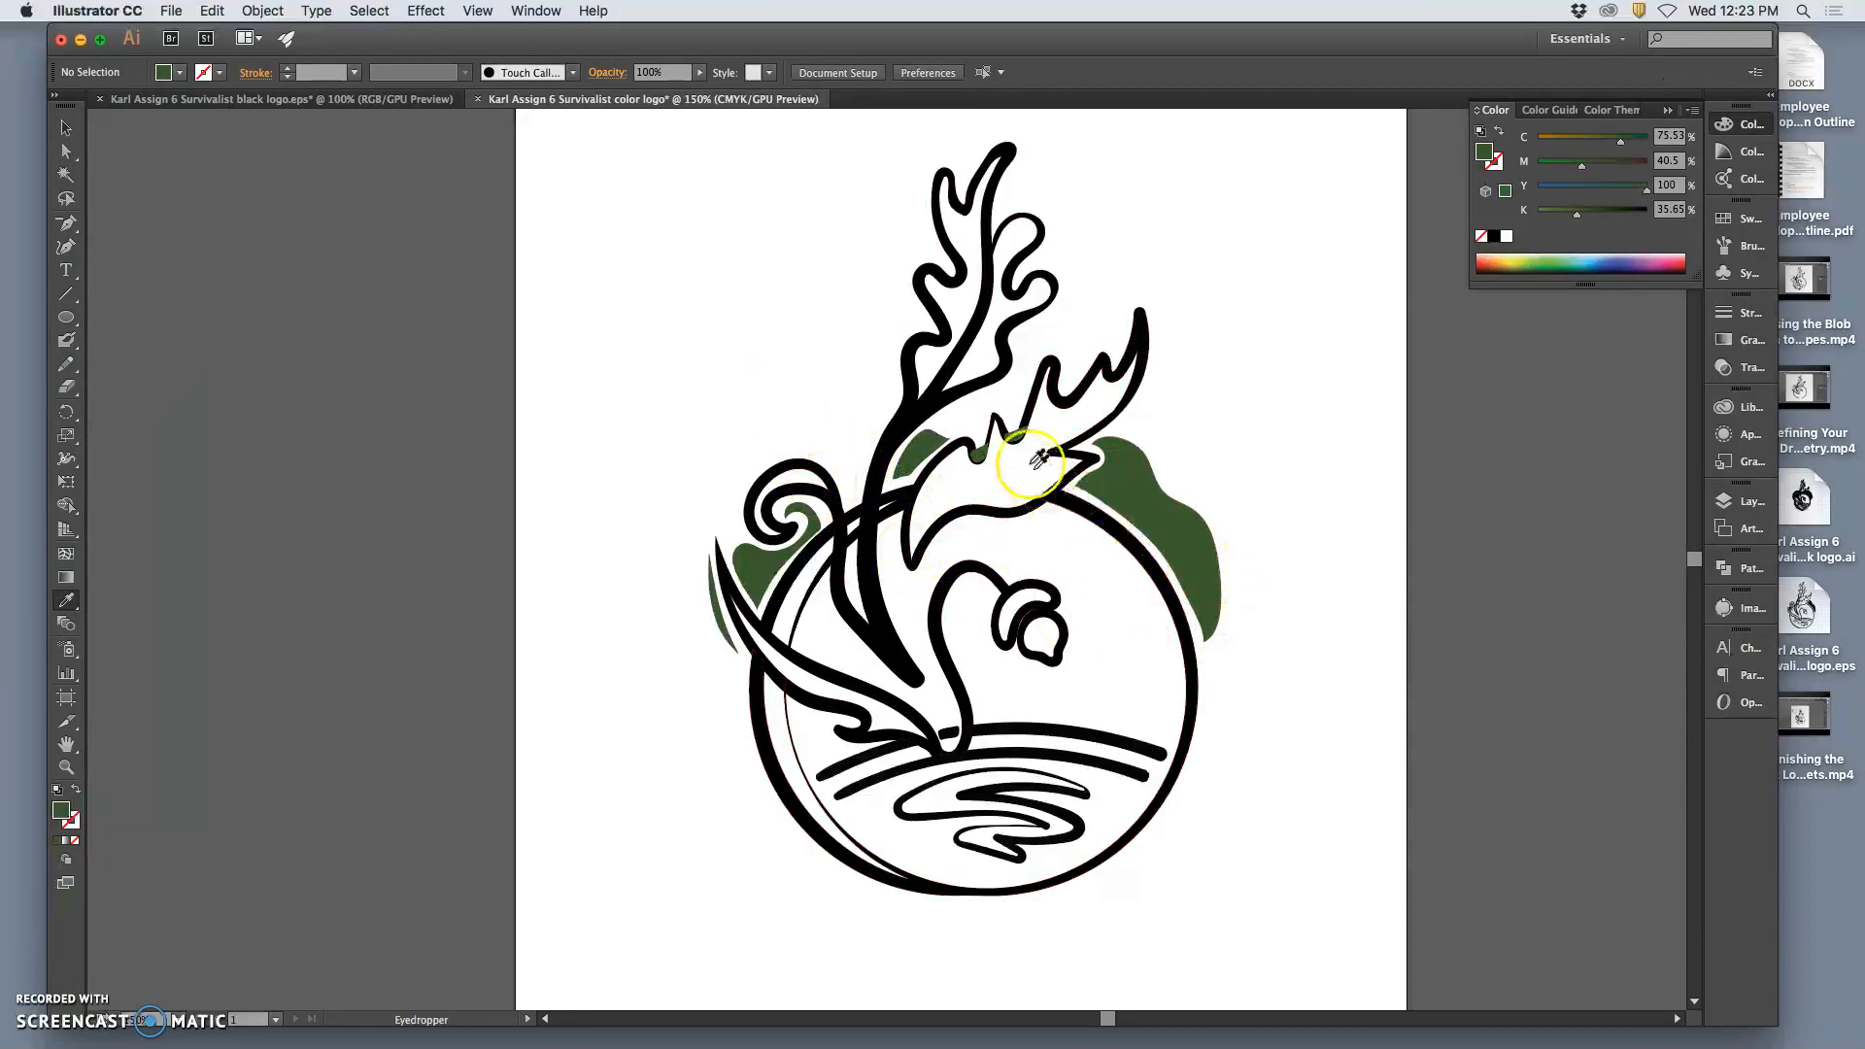
Expand Layer 2 and move the green shape in the leaf's left notch to the bottom of that layer's stacking order
{"action": "key", "text": "super+equal"}
{"action": "key", "text": "super+equal"}
{"action": "key", "text": "super+equal"}
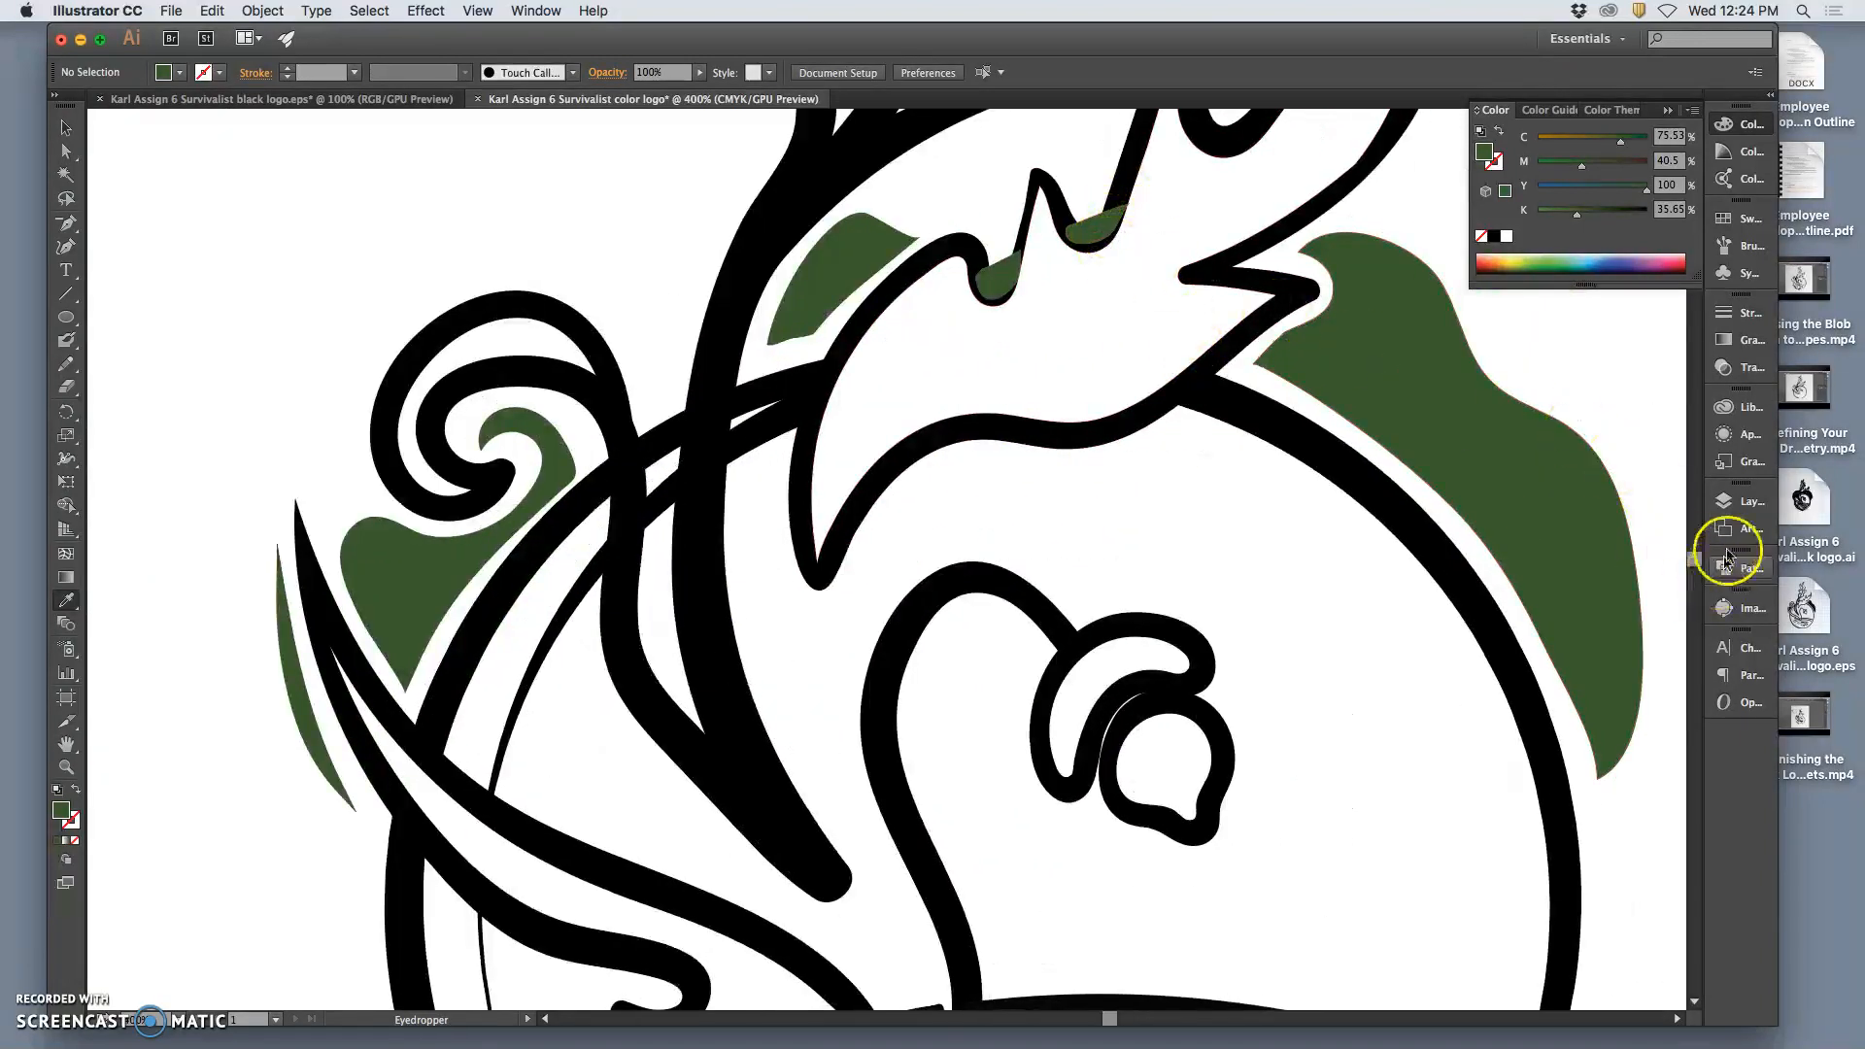
{"action": "left_click", "coordinate": [1727, 505]}
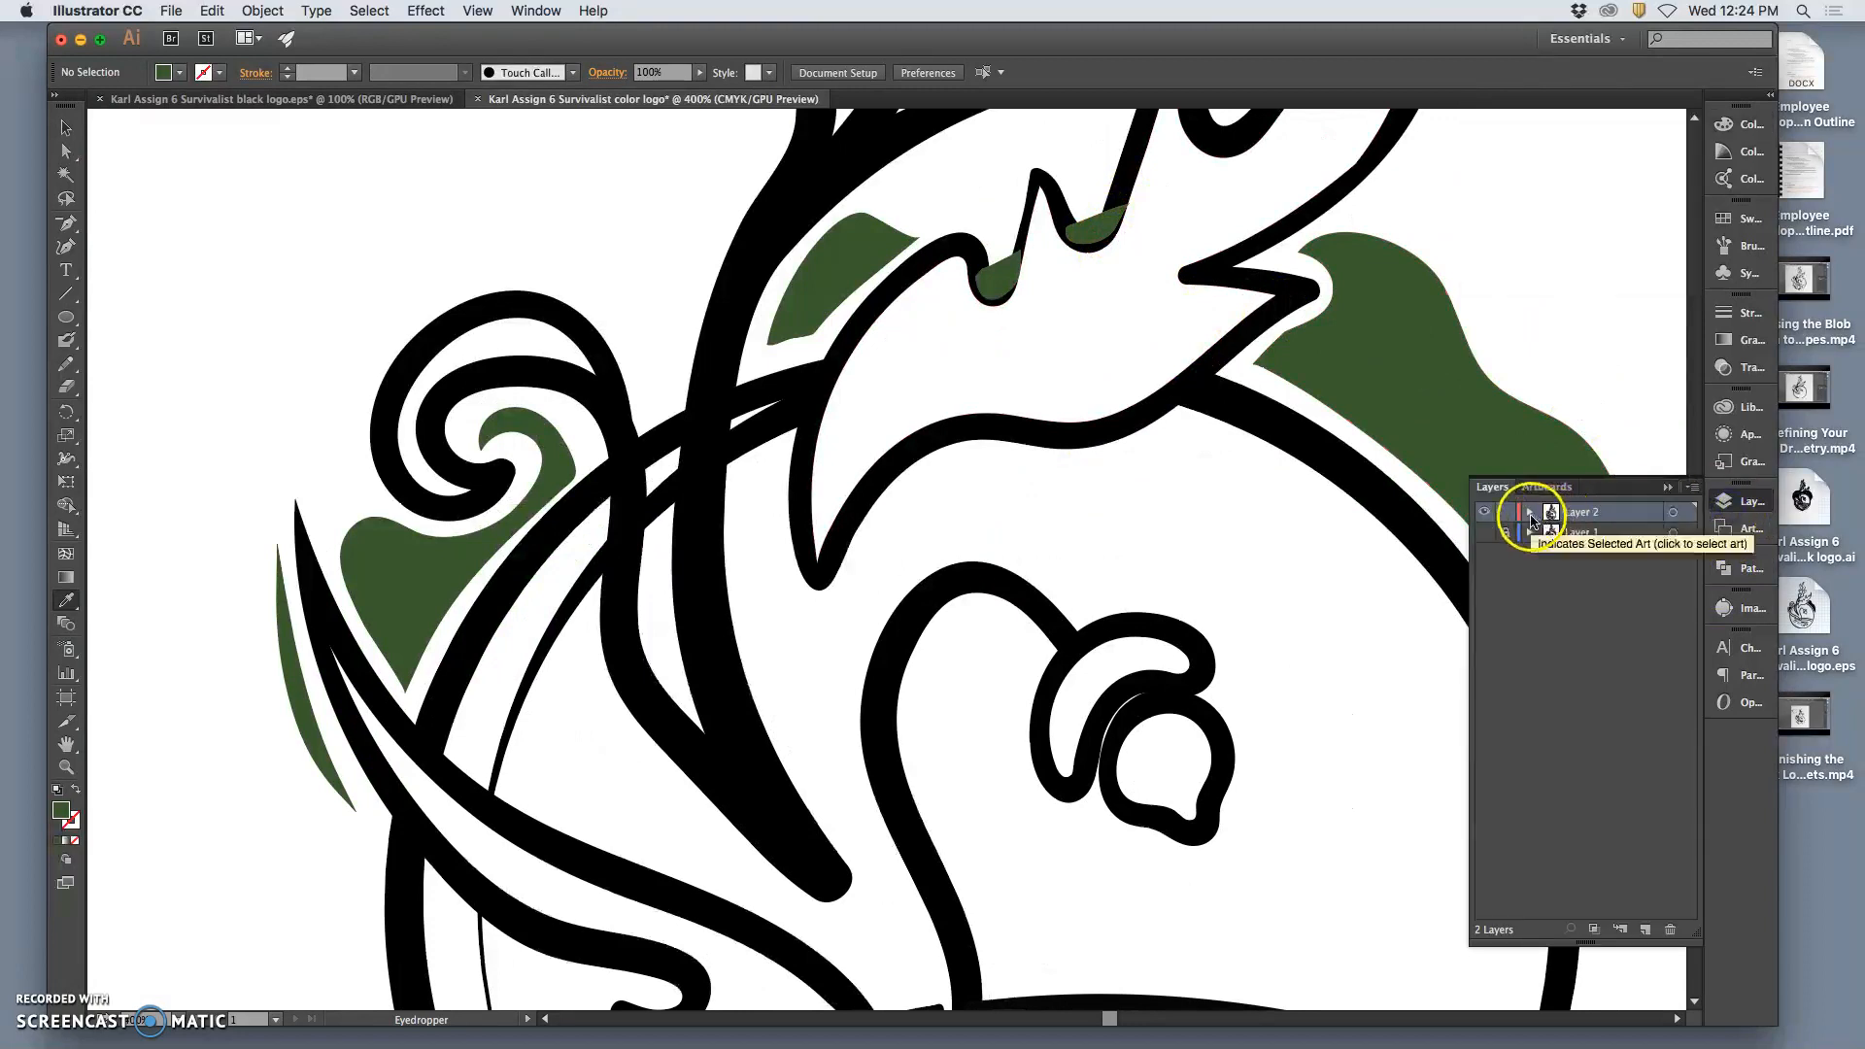
{"action": "left_click", "coordinate": [1529, 512]}
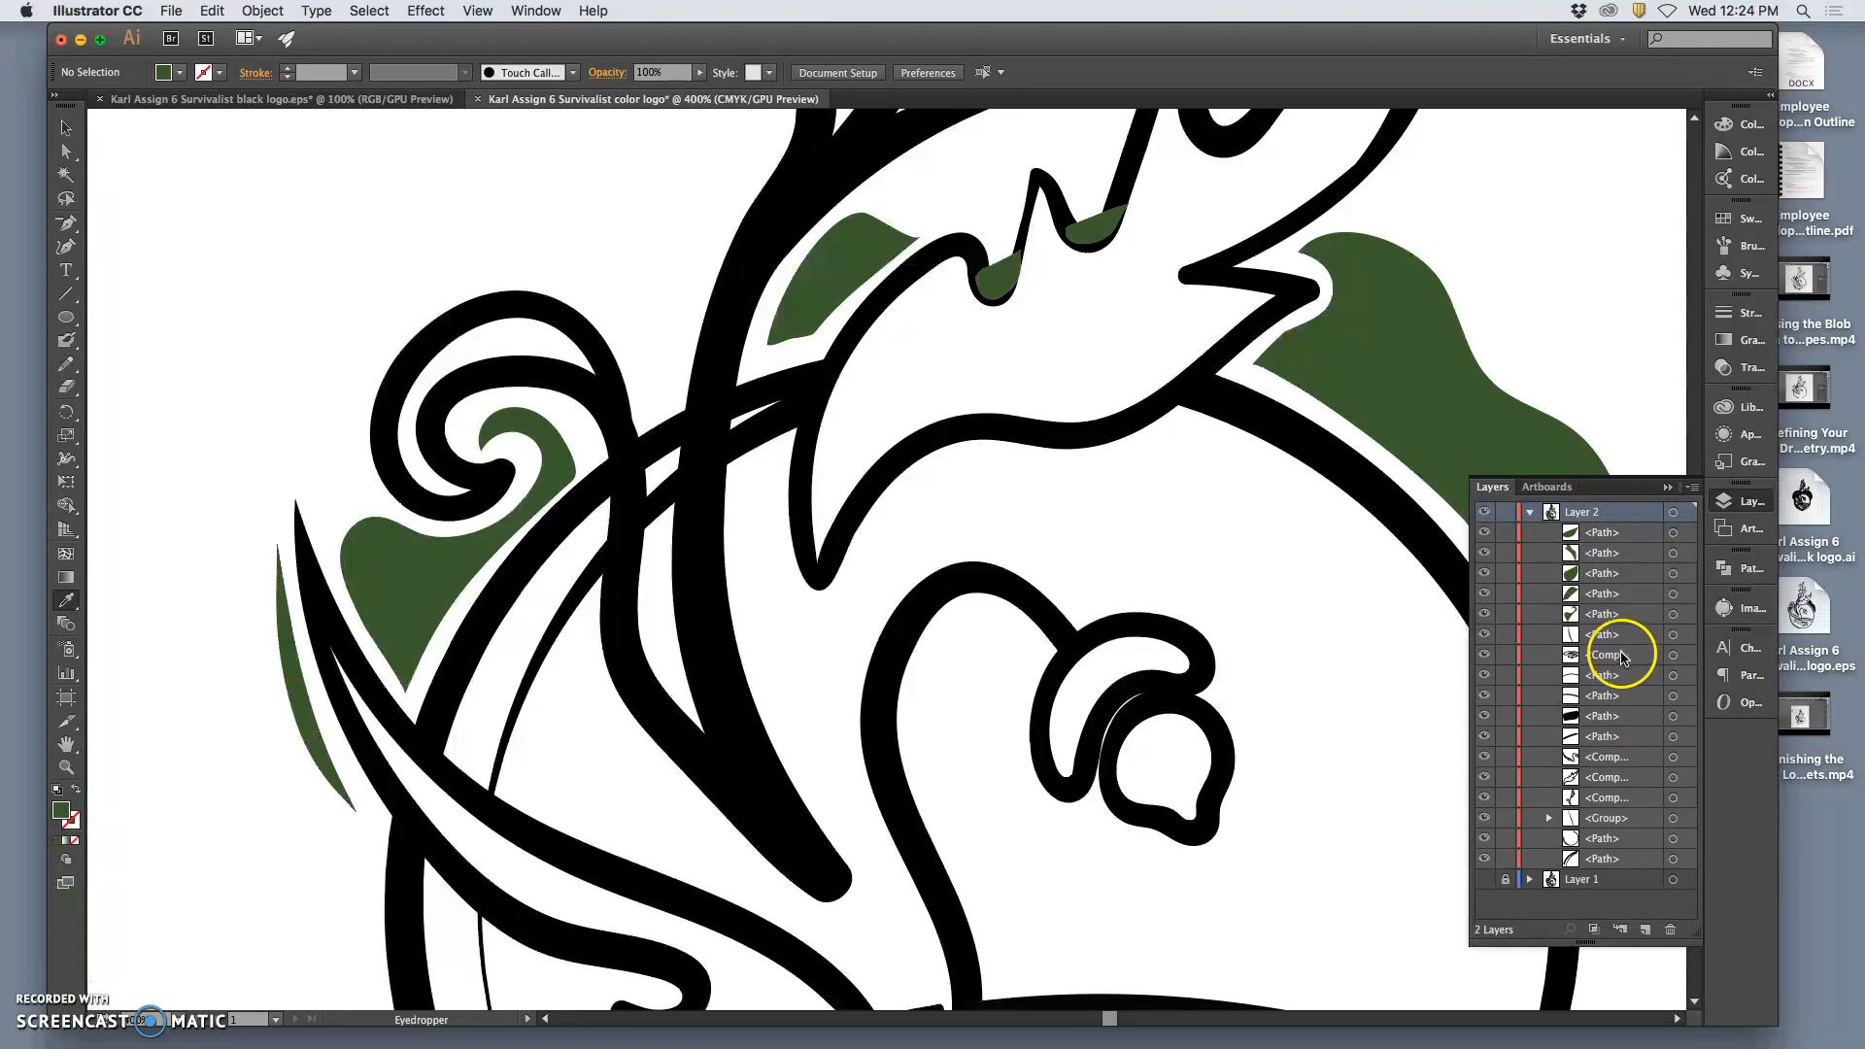
{"action": "left_click", "coordinate": [1006, 292]}
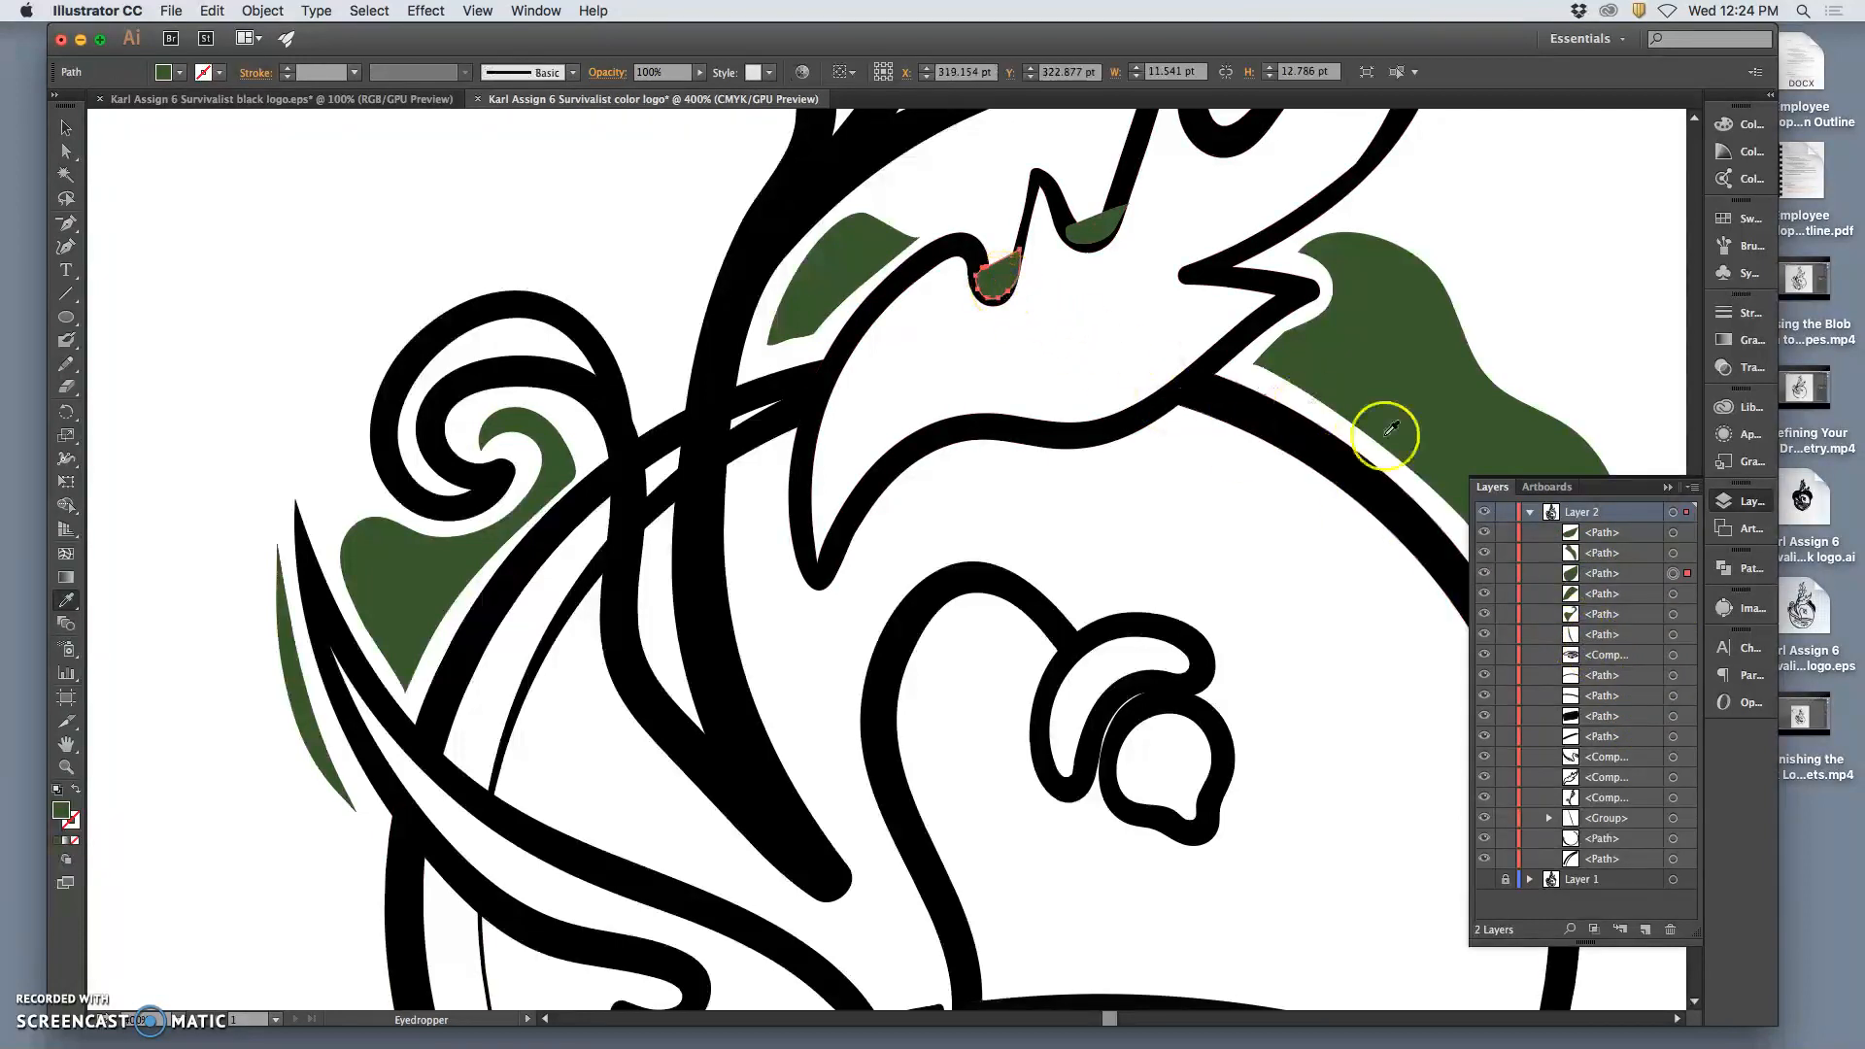
{"action": "left_click", "coordinate": [1633, 574]}
{"action": "left_click_drag", "start_coordinate": [1633, 578], "coordinate": [1634, 627]}
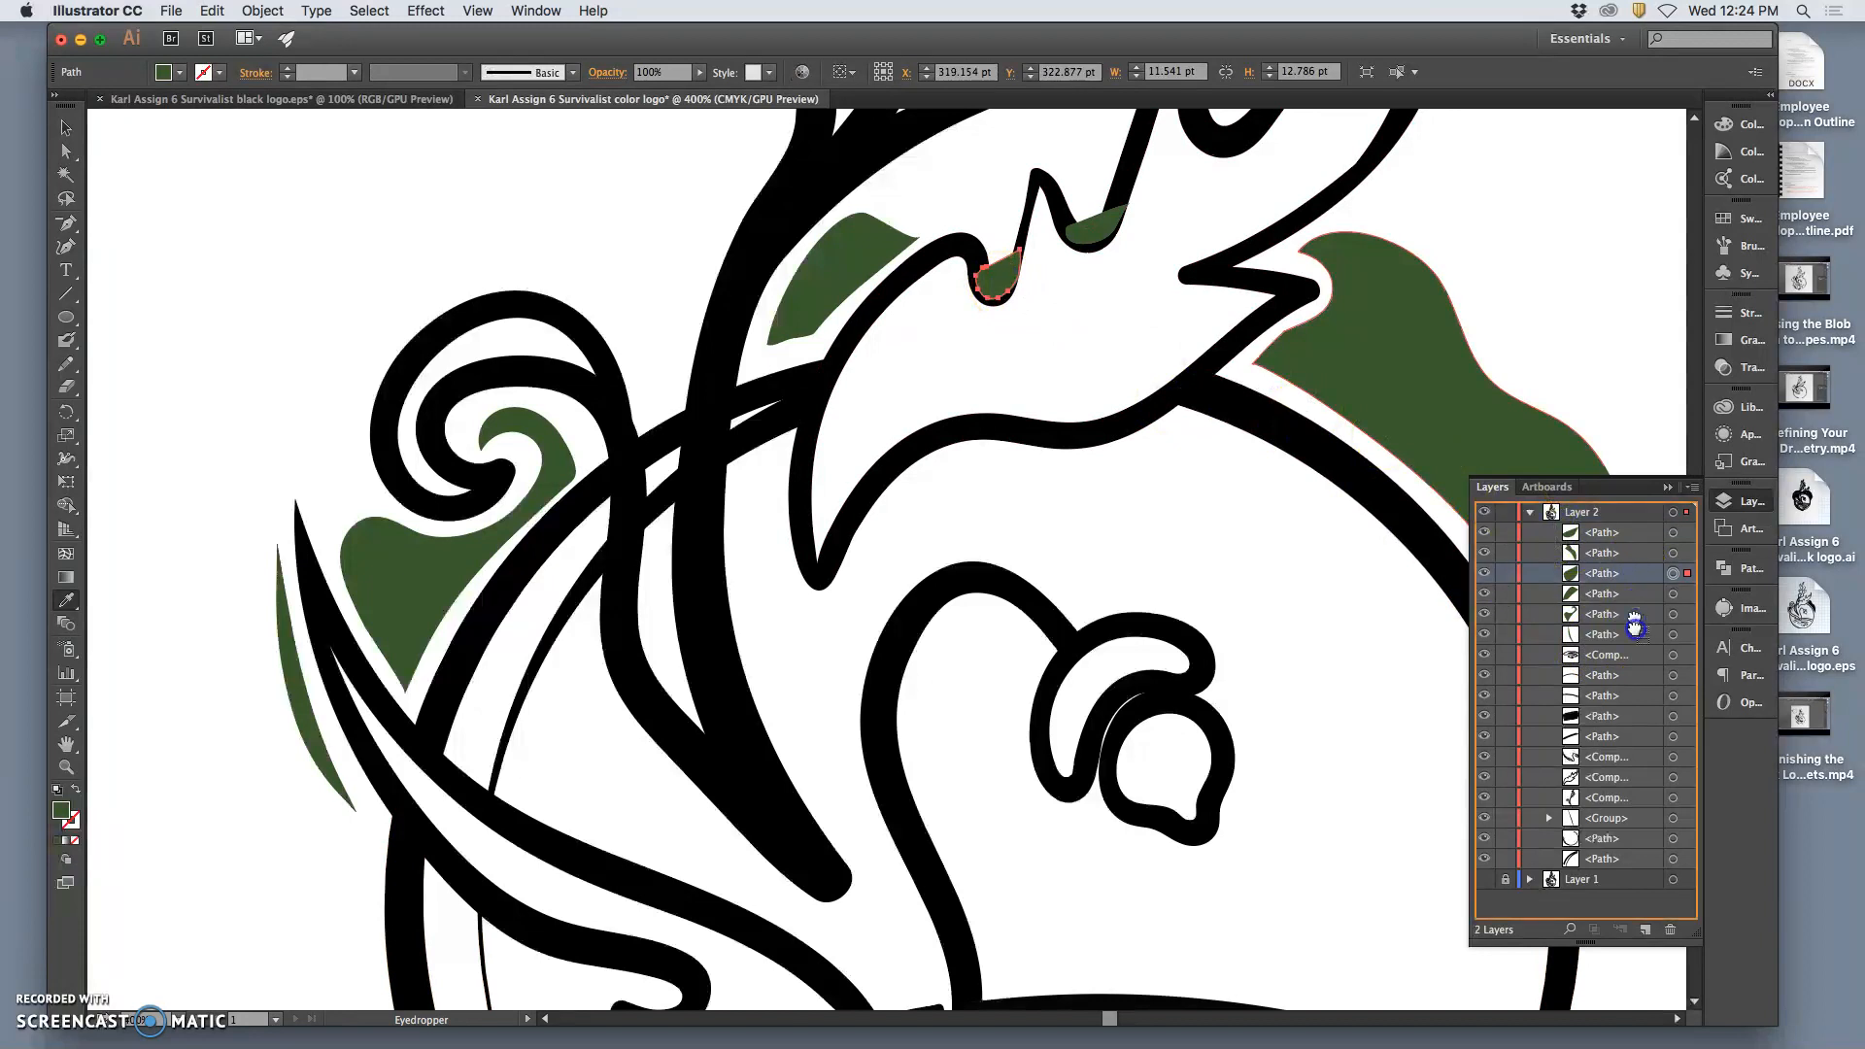
{"action": "left_click_drag", "start_coordinate": [1613, 863], "coordinate": [1615, 867]}
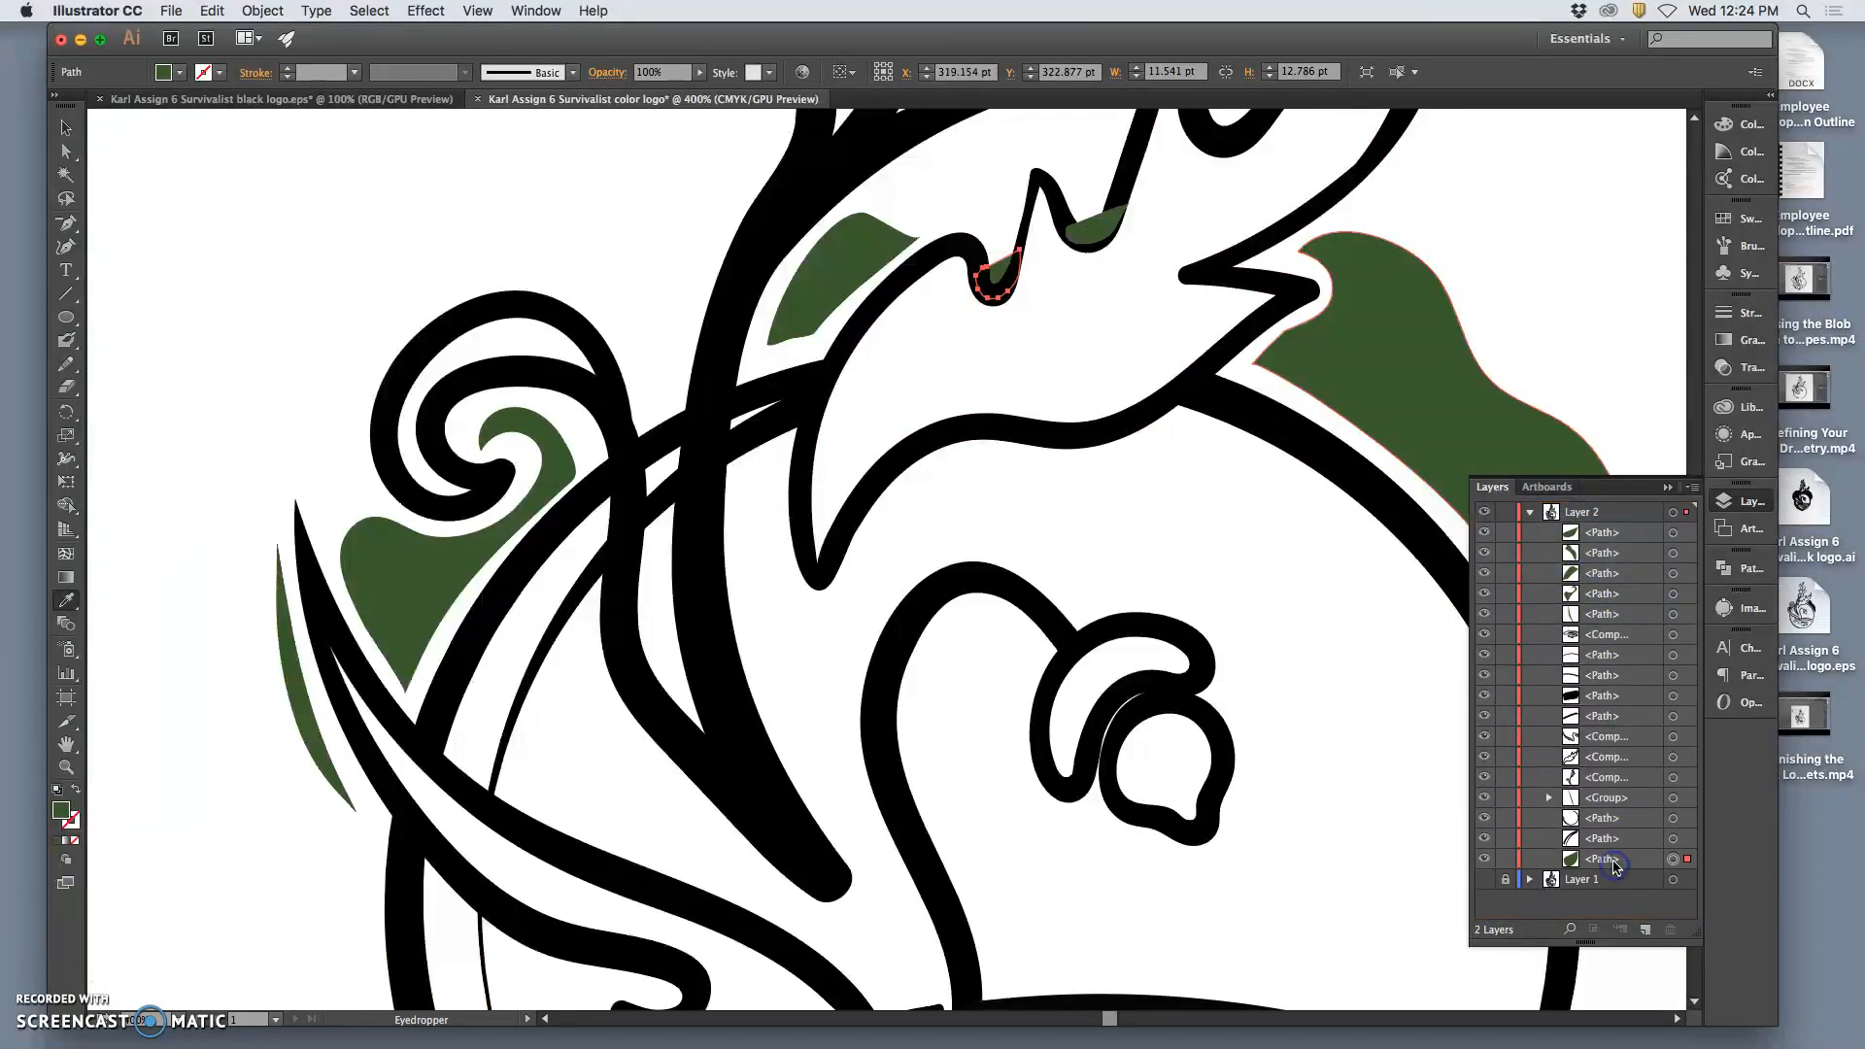
Send the green shape in the leaf's right notch to the bottom of Layer 2 and deselect it
{"action": "left_click", "coordinate": [1098, 230], "text": "super"}
{"action": "left_click", "coordinate": [1640, 537]}
{"action": "left_click_drag", "start_coordinate": [1639, 537], "coordinate": [1647, 782]}
{"action": "left_click_drag", "start_coordinate": [1639, 863], "coordinate": [1640, 868]}
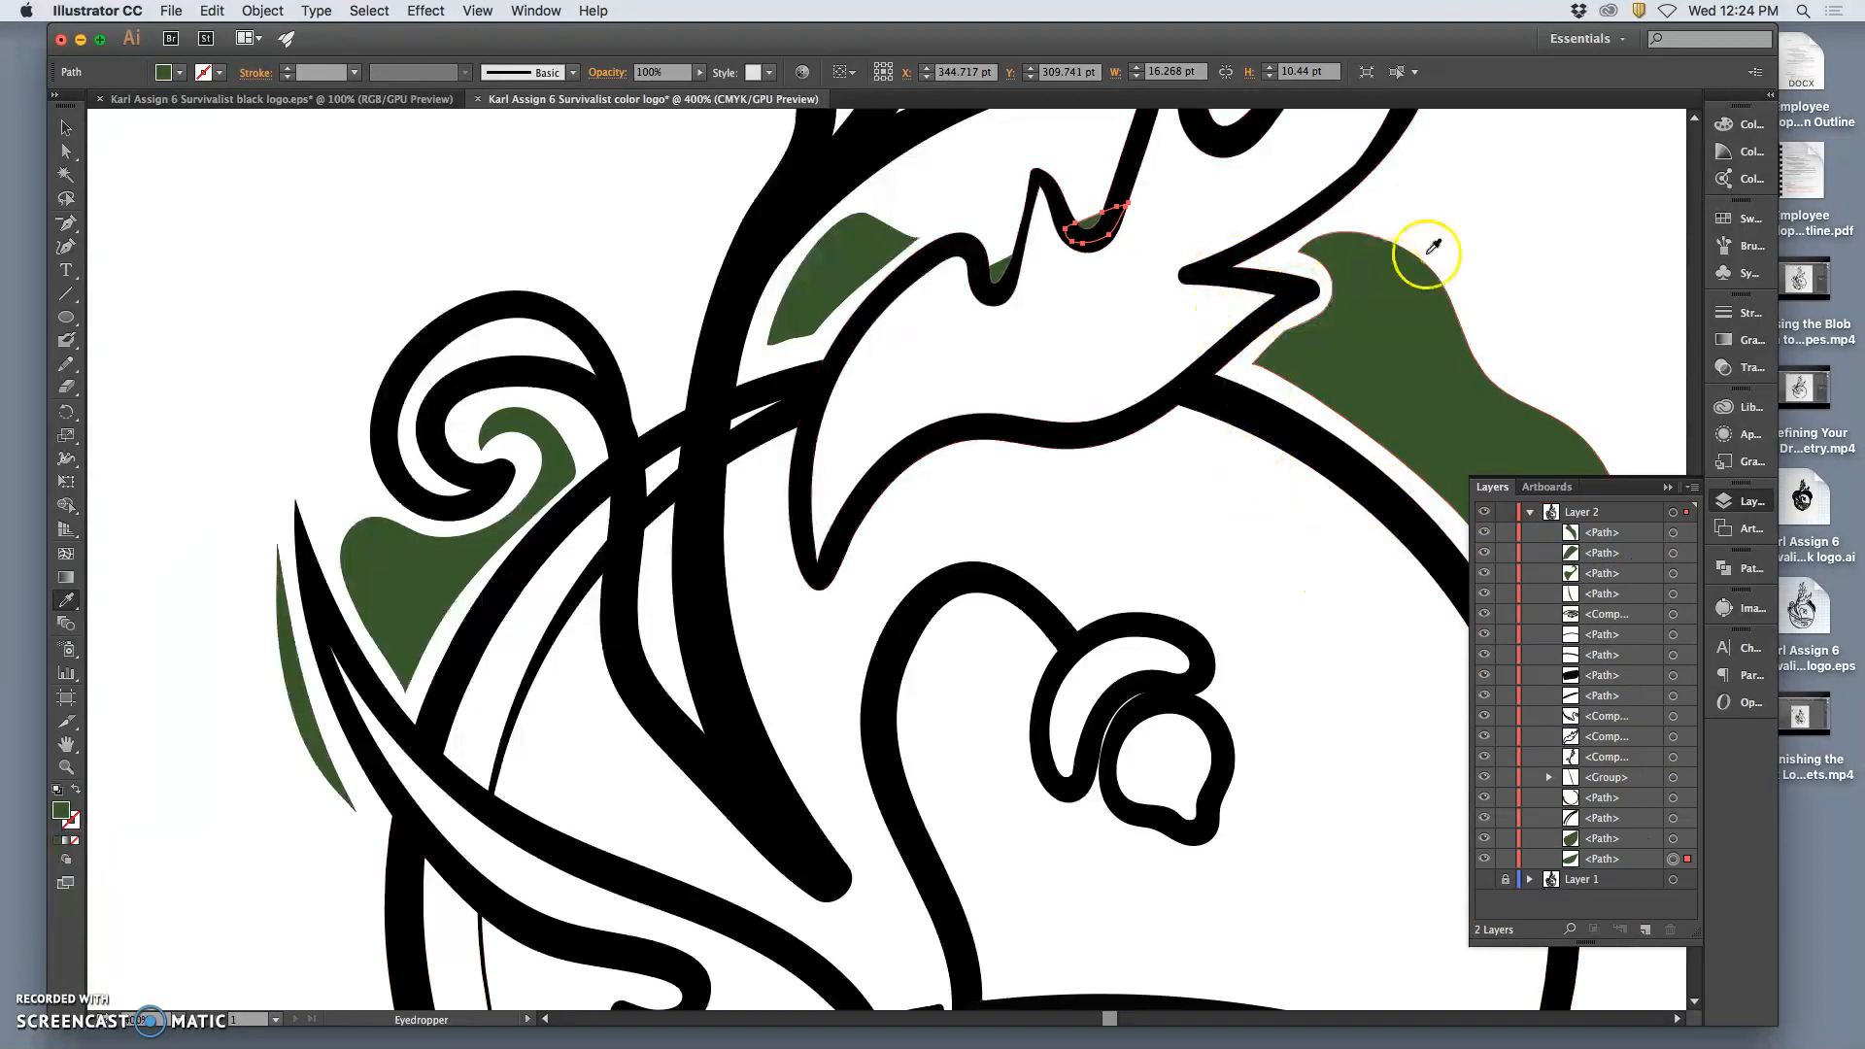
{"action": "left_click", "coordinate": [1466, 207]}
{"action": "key", "text": "i"}
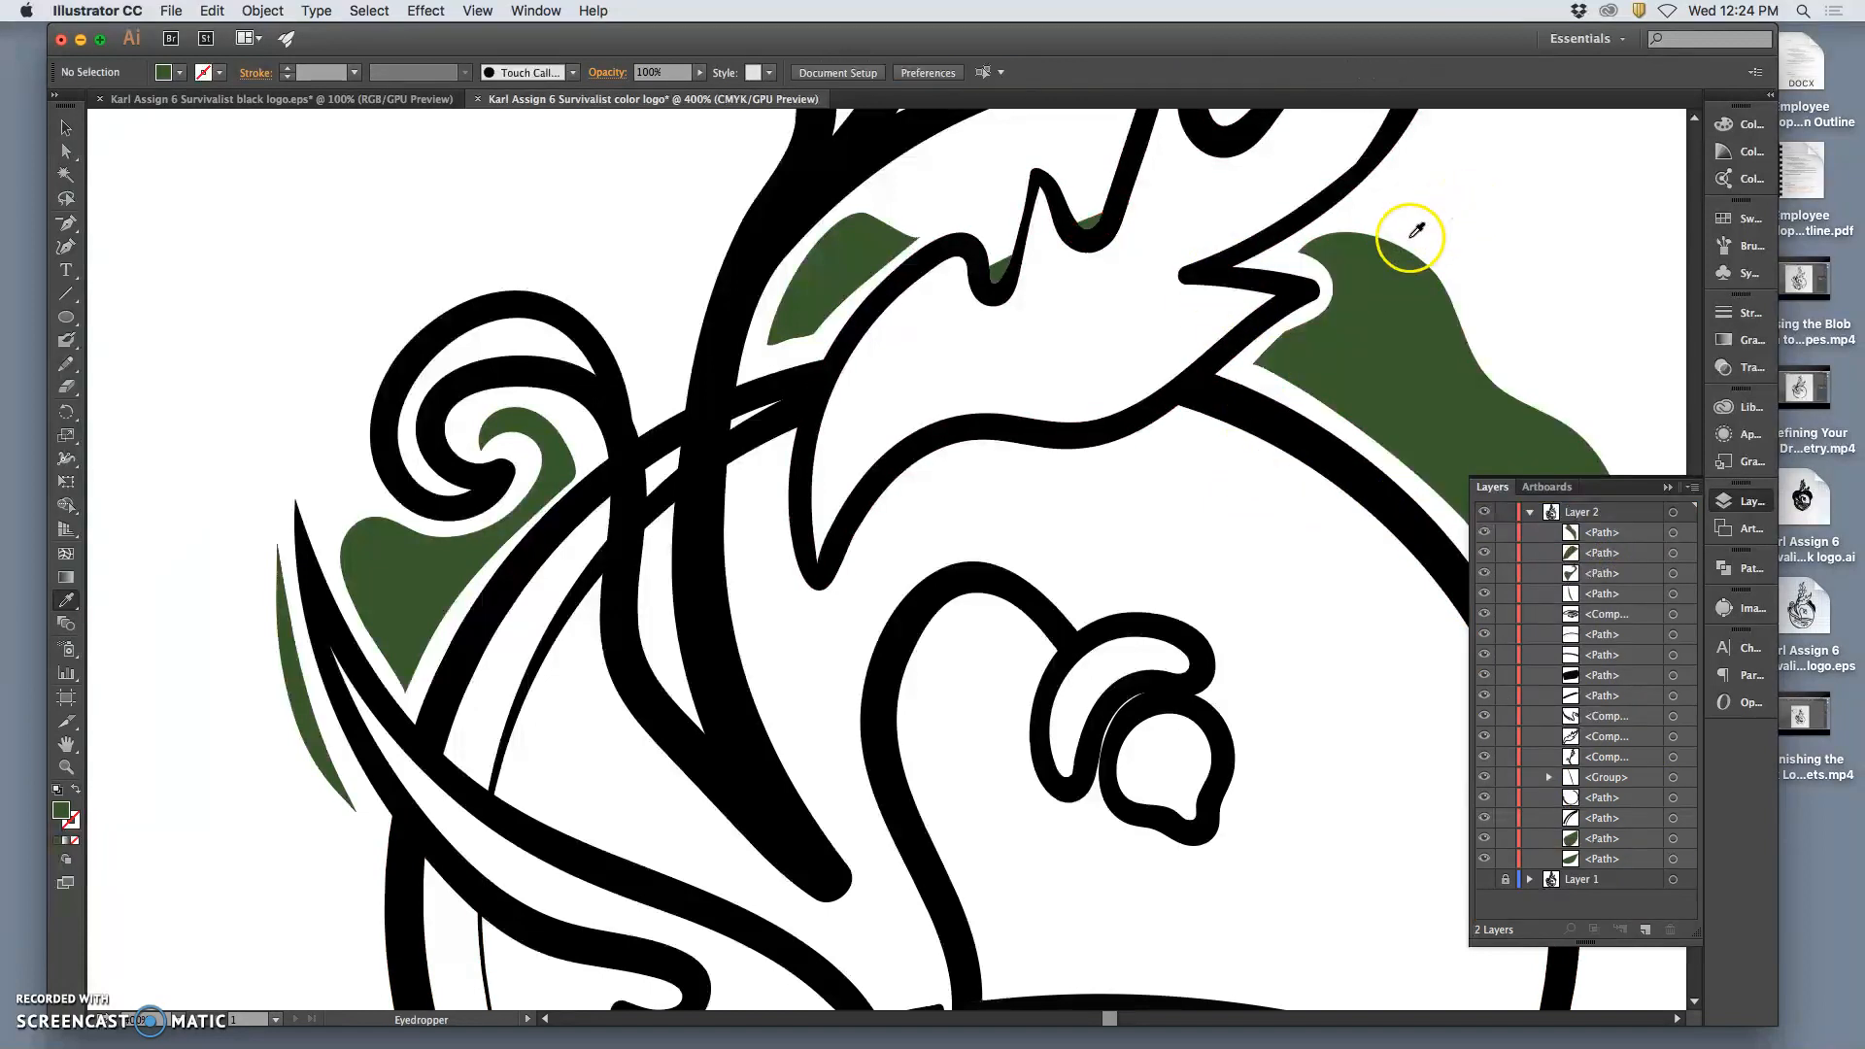
Find the jagged leaf's compound path among Layer 2's objects and select it
{"action": "key", "text": "super+0"}
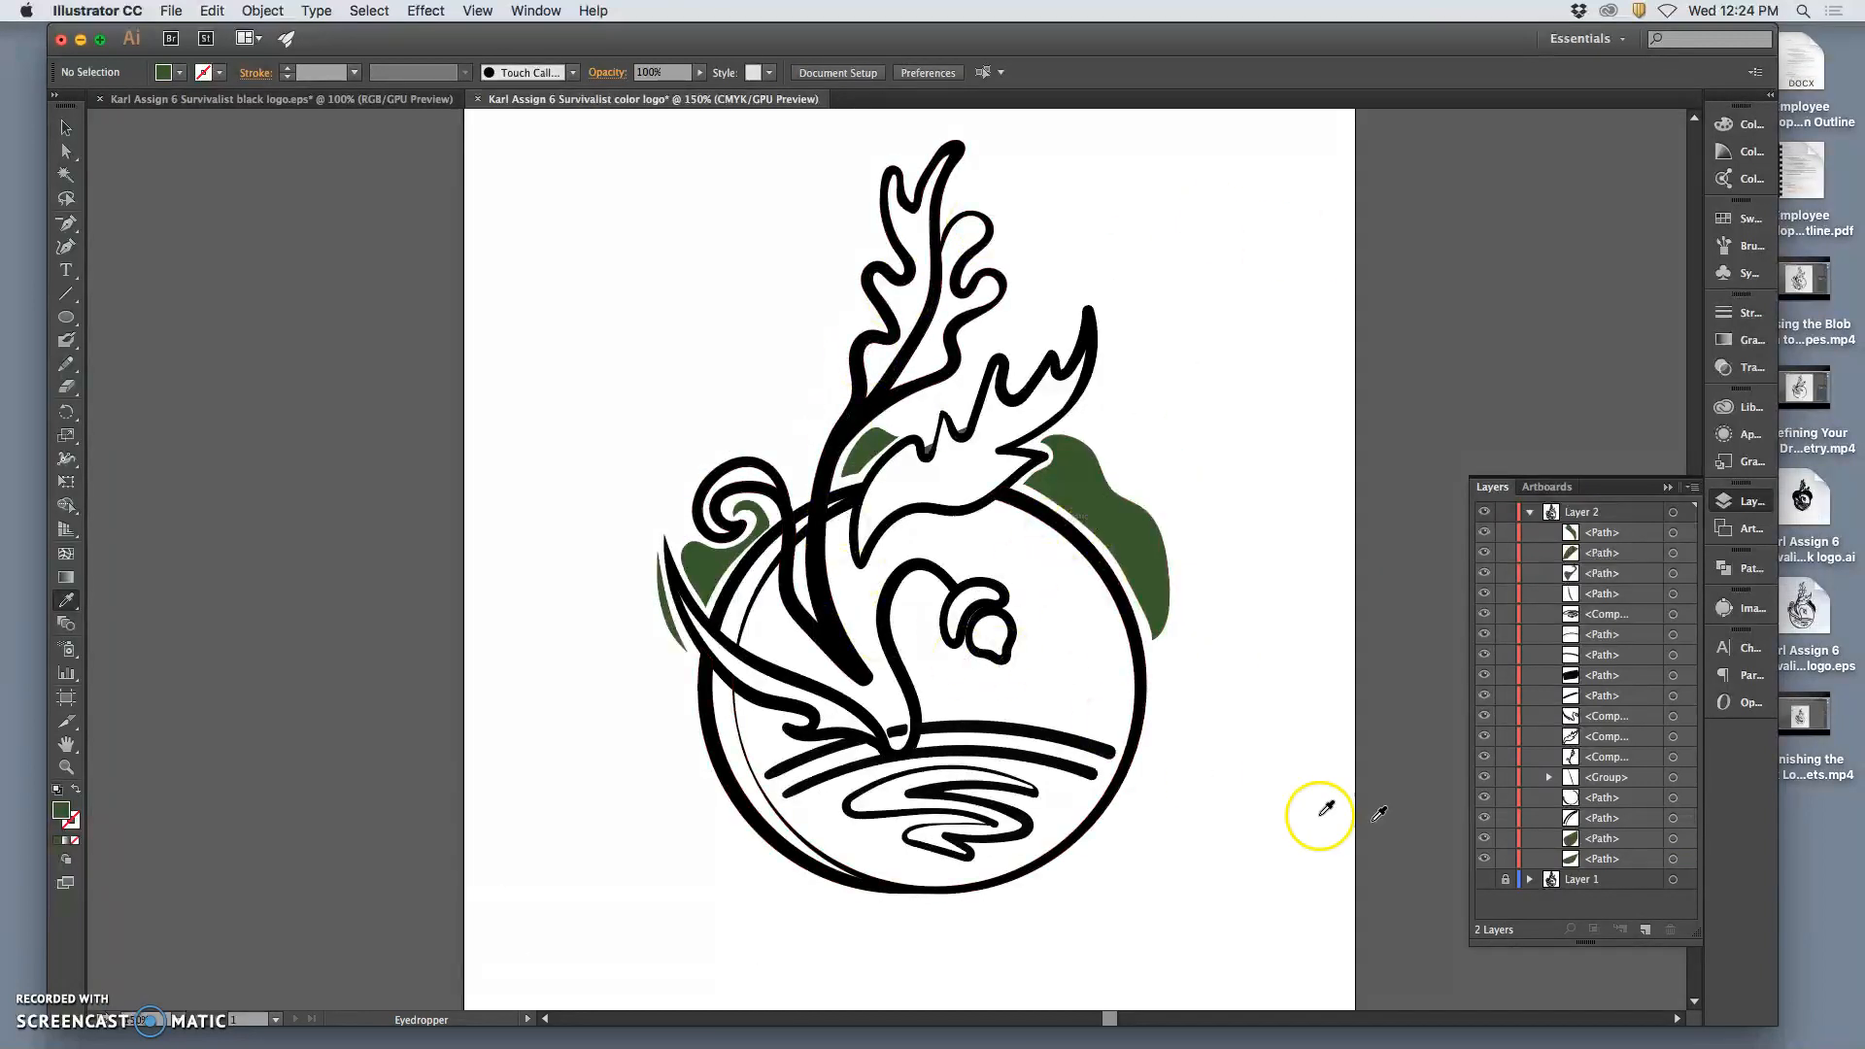
{"action": "left_click", "coordinate": [1673, 594]}
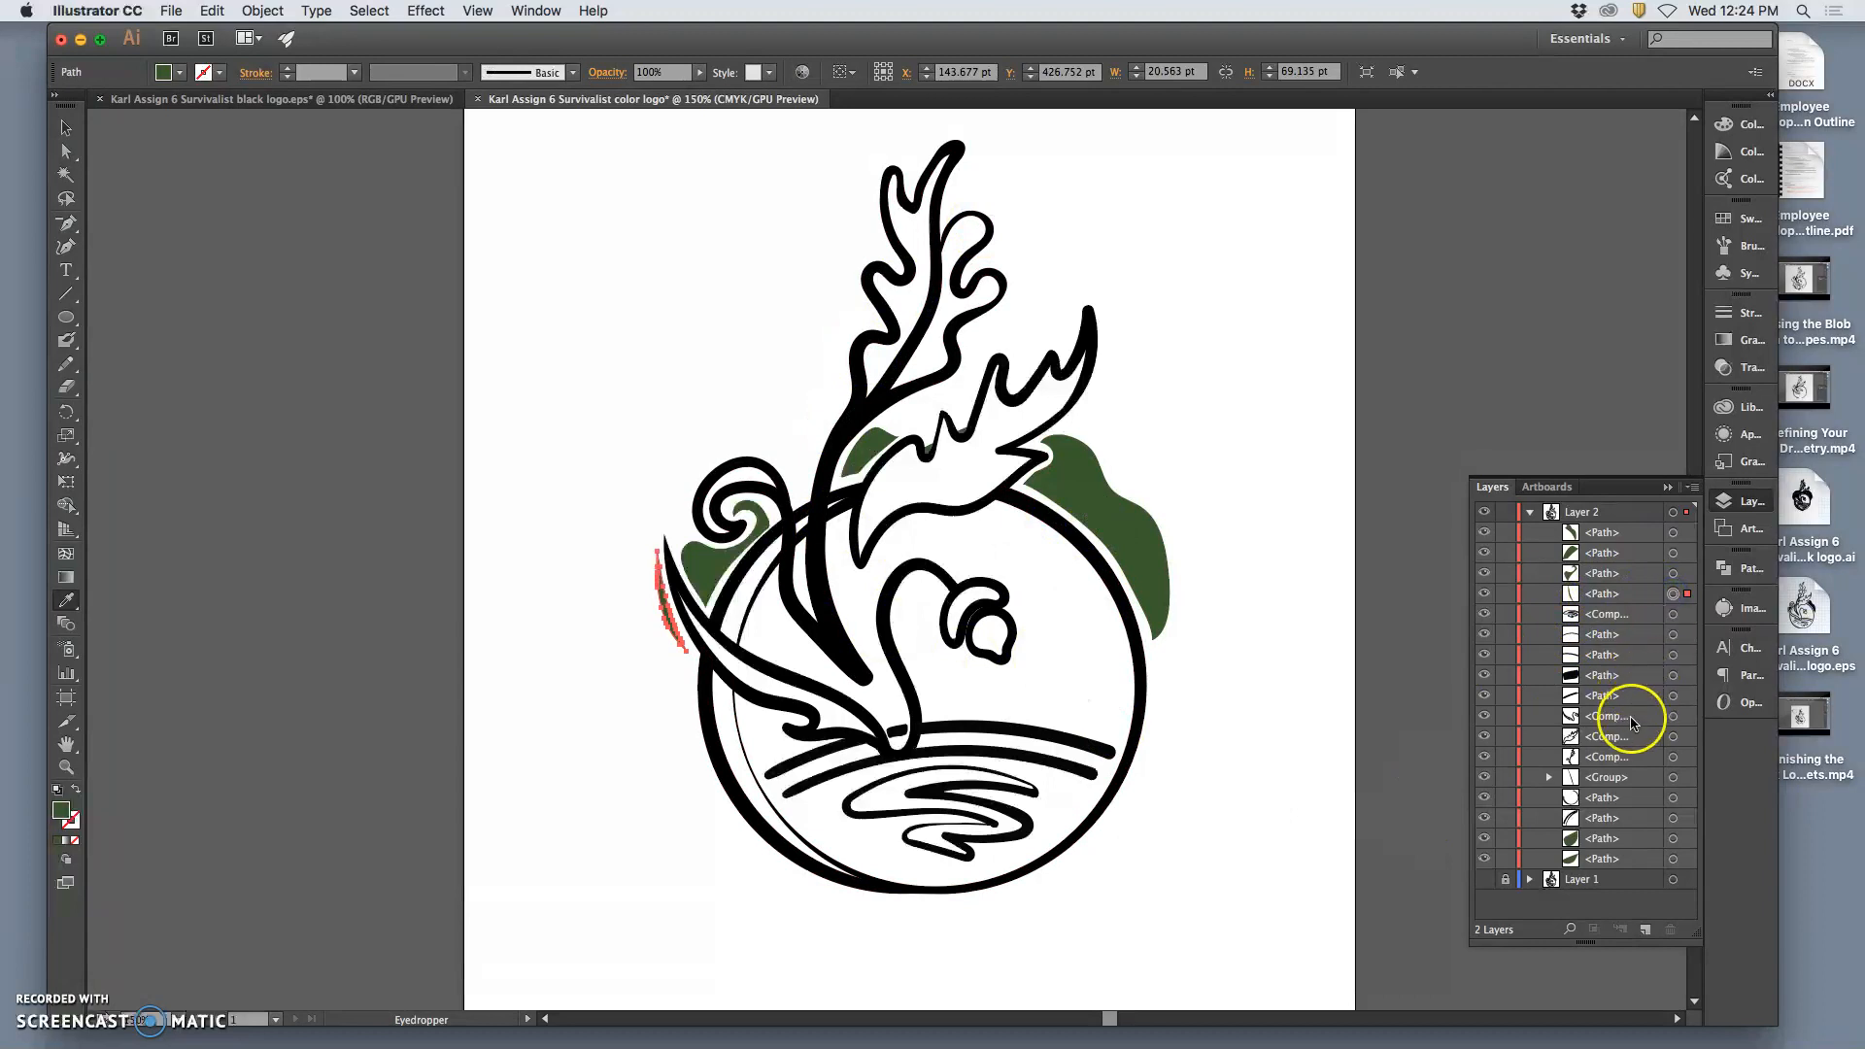
{"action": "left_click", "coordinate": [1673, 736]}
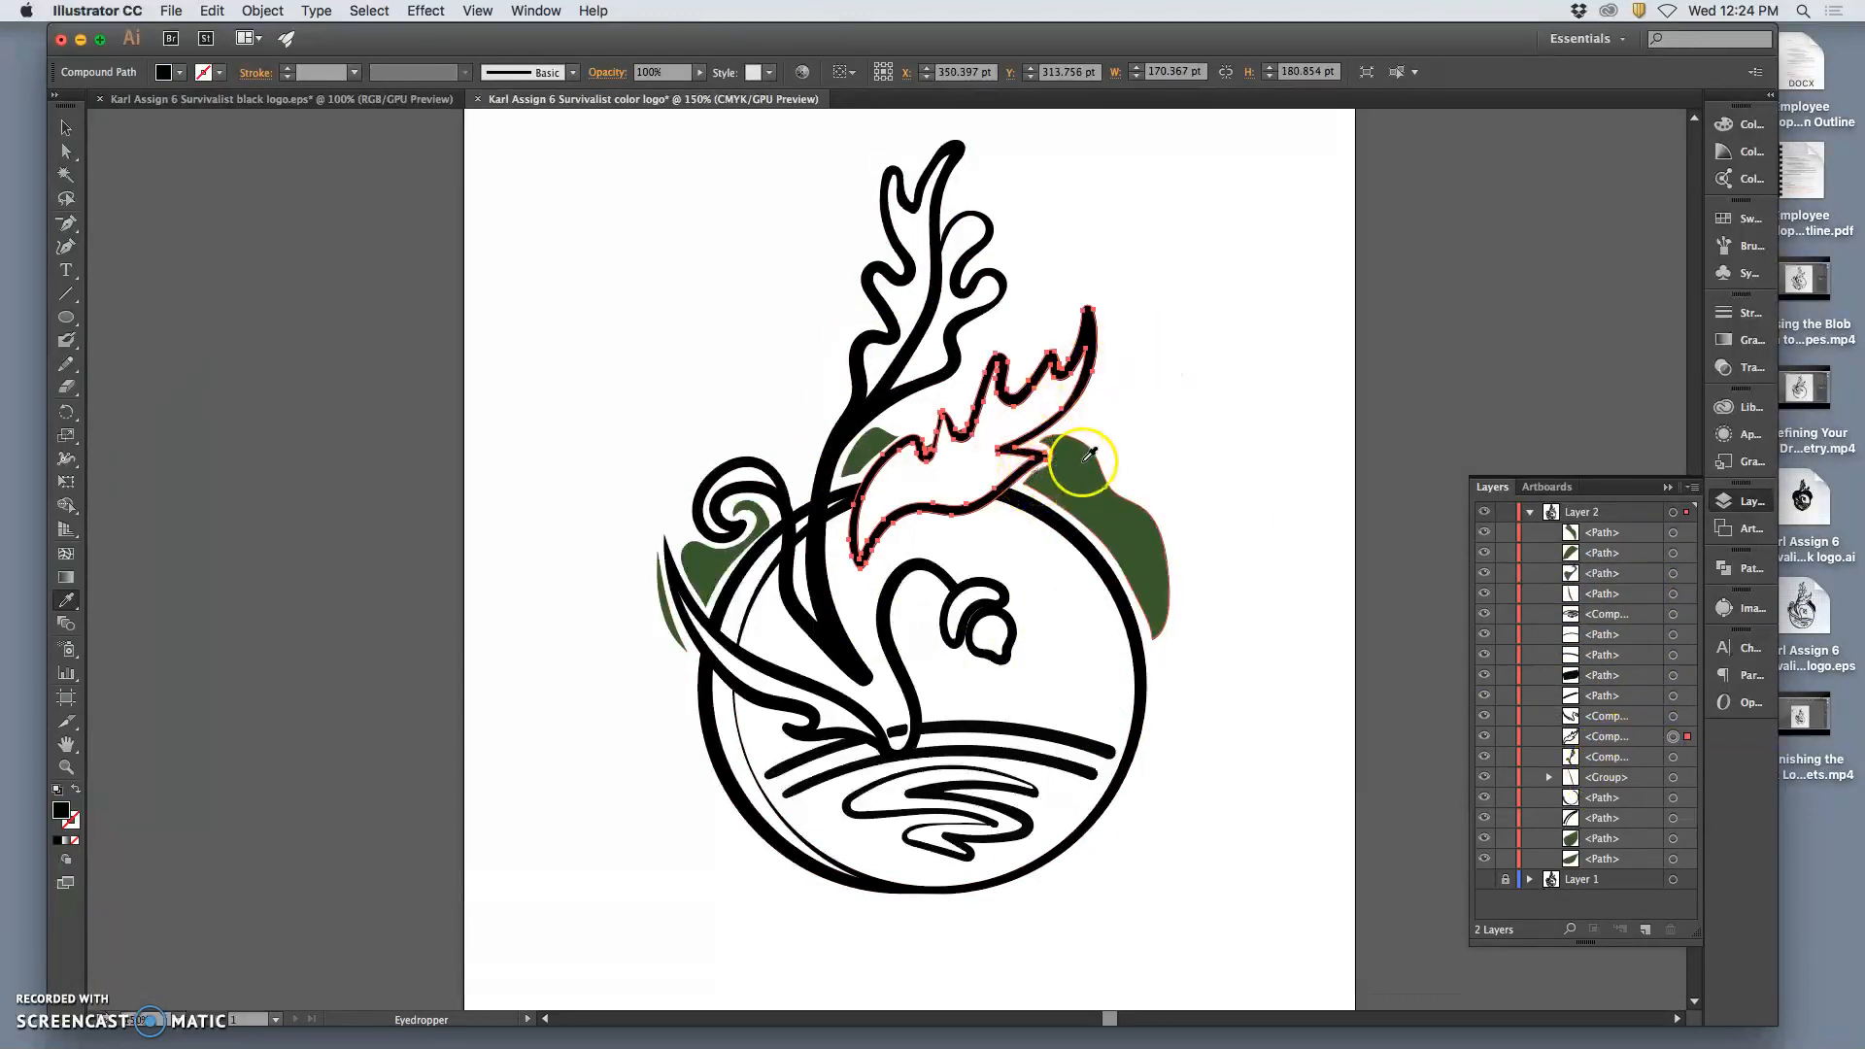
Try to fill the jagged leaf outline with a bright orange mixed in the Color Picker
{"action": "double_click", "coordinate": [60, 812]}
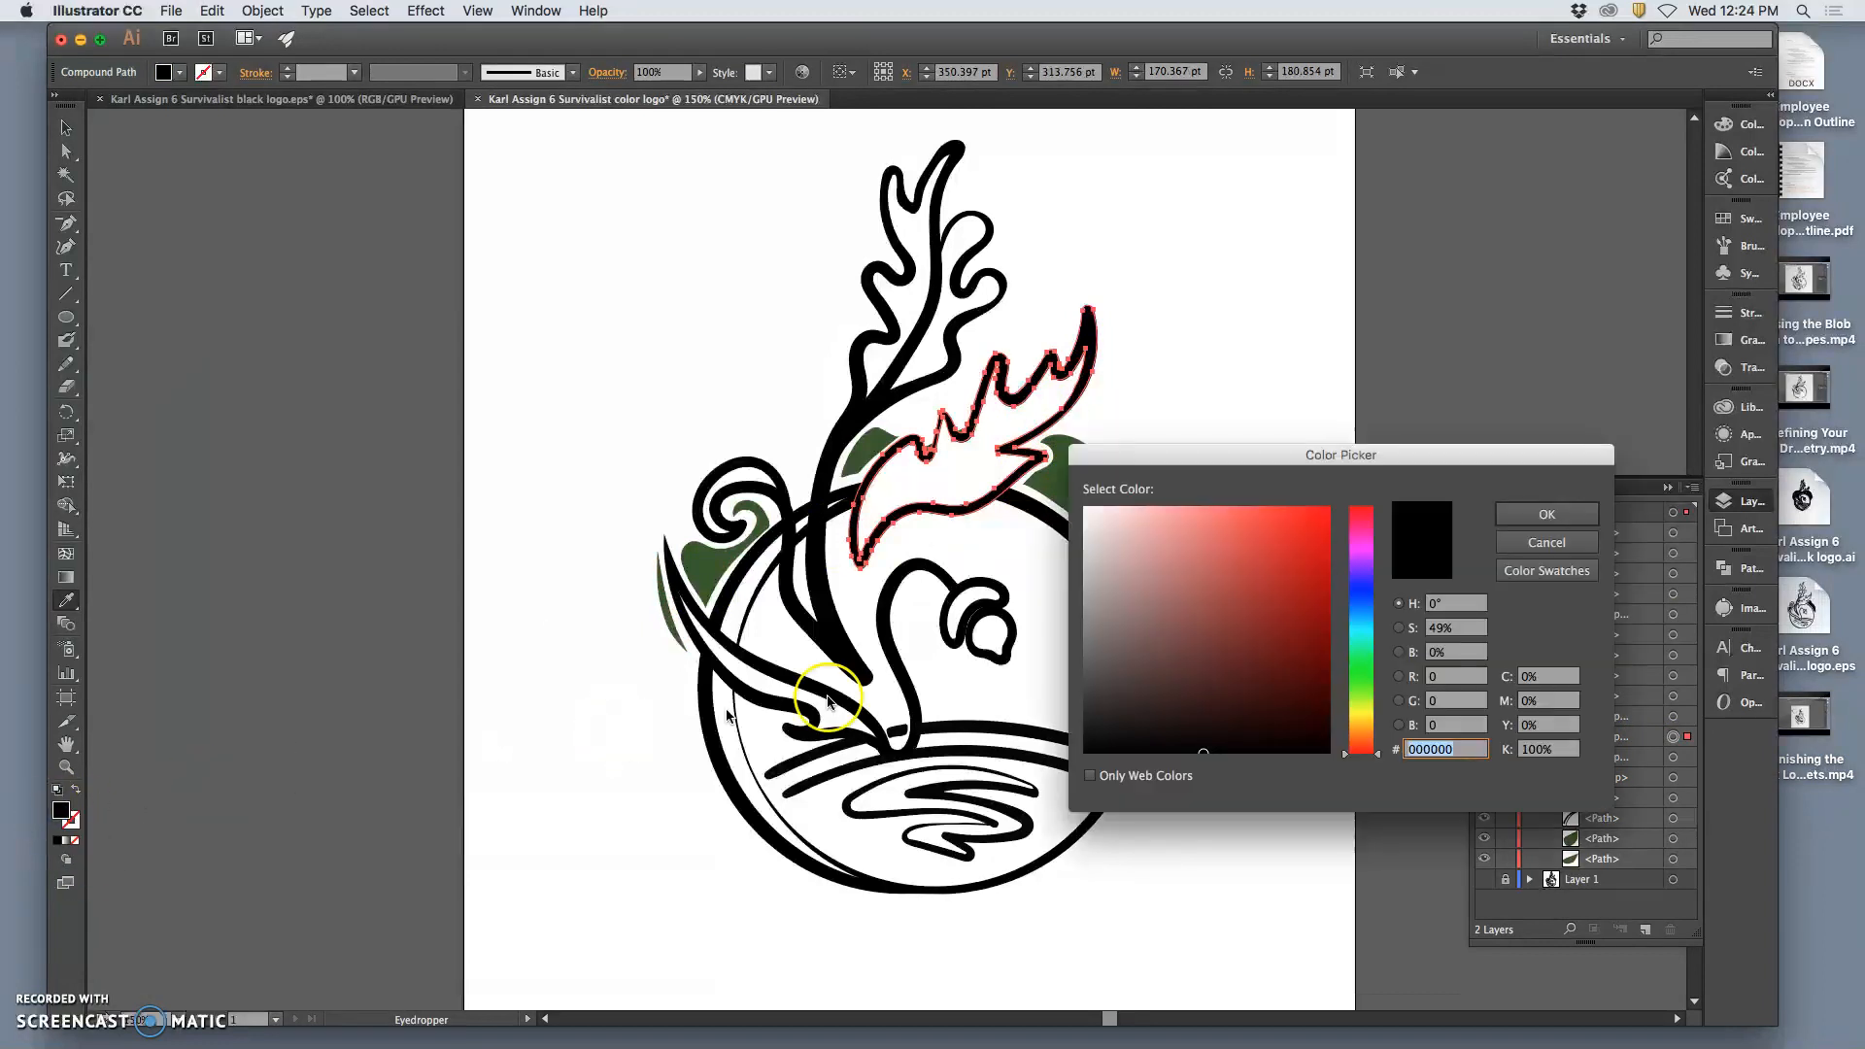
{"action": "left_click", "coordinate": [1369, 731]}
{"action": "left_click", "coordinate": [1255, 604]}
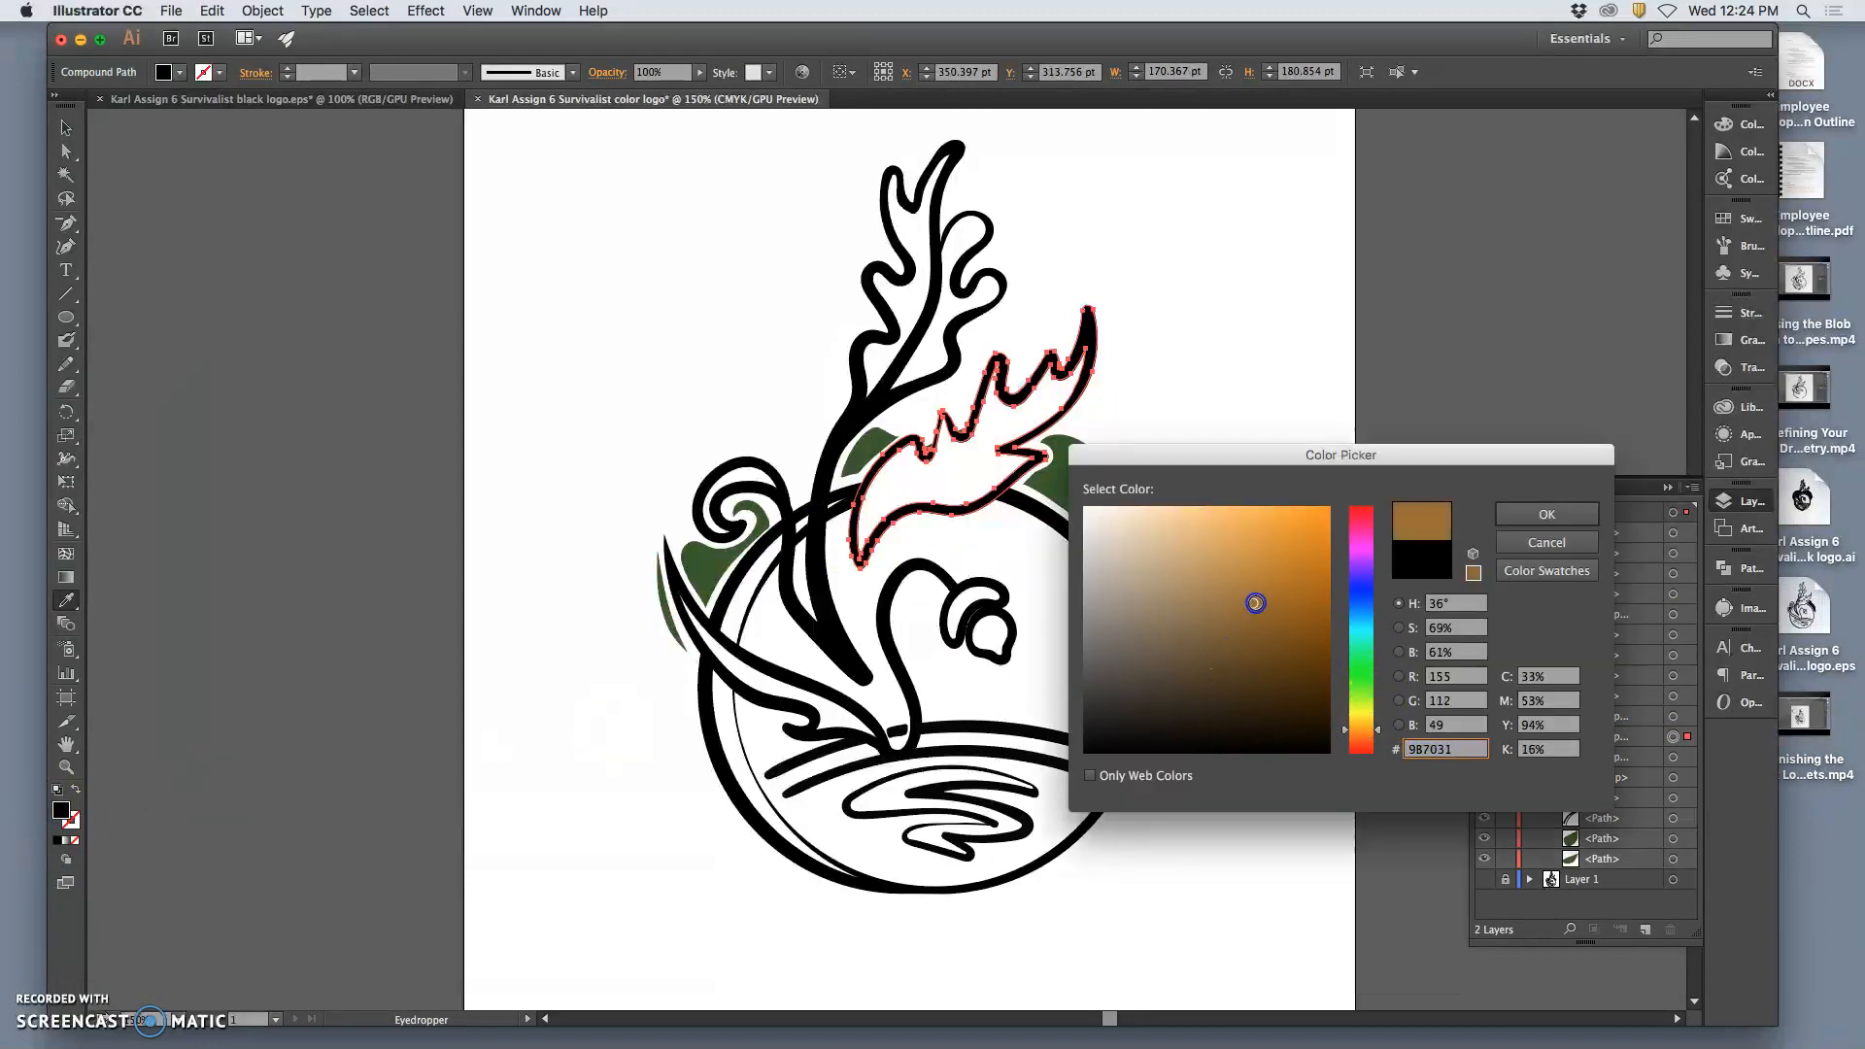
{"action": "left_click", "coordinate": [1286, 551]}
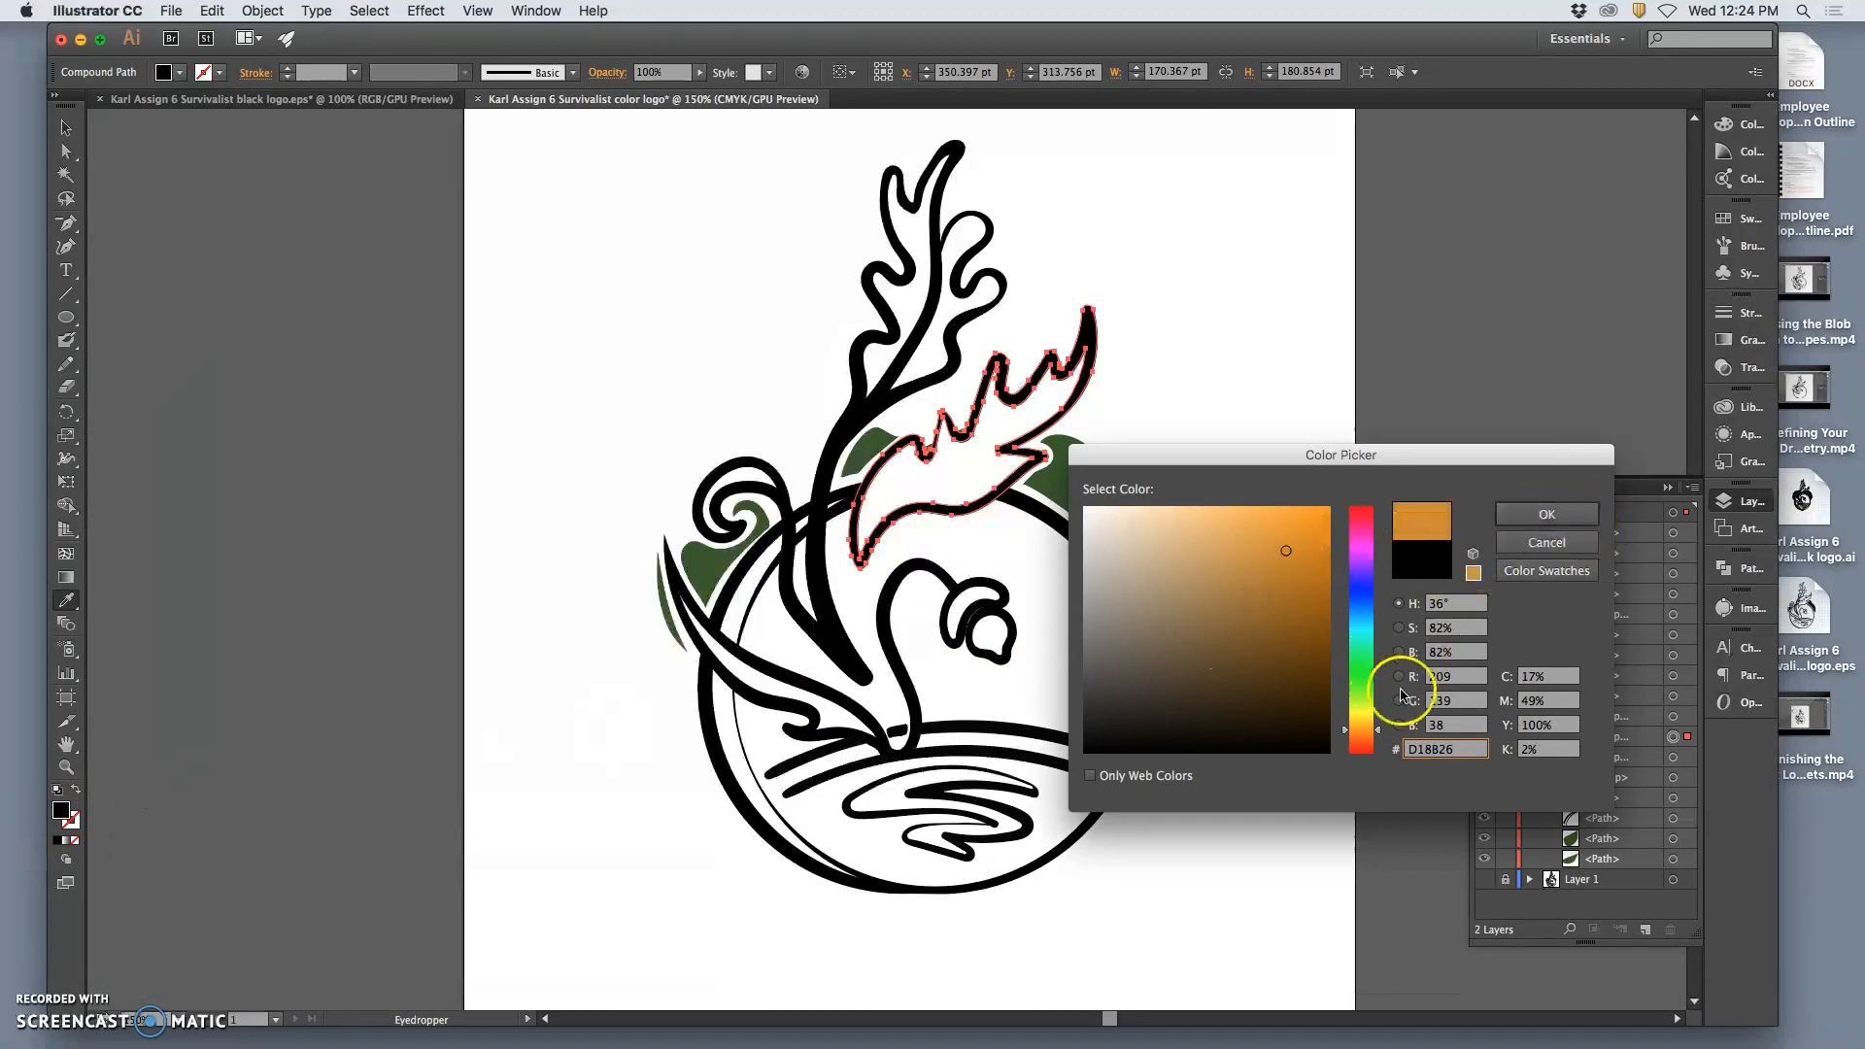
{"action": "left_click", "coordinate": [1366, 737]}
{"action": "mouse_move", "coordinate": [1288, 553]}
{"action": "left_mouse_down"}
{"action": "mouse_move", "coordinate": [1249, 547]}
{"action": "mouse_move", "coordinate": [1283, 535]}
{"action": "left_mouse_up"}
{"action": "left_click", "coordinate": [1505, 516]}
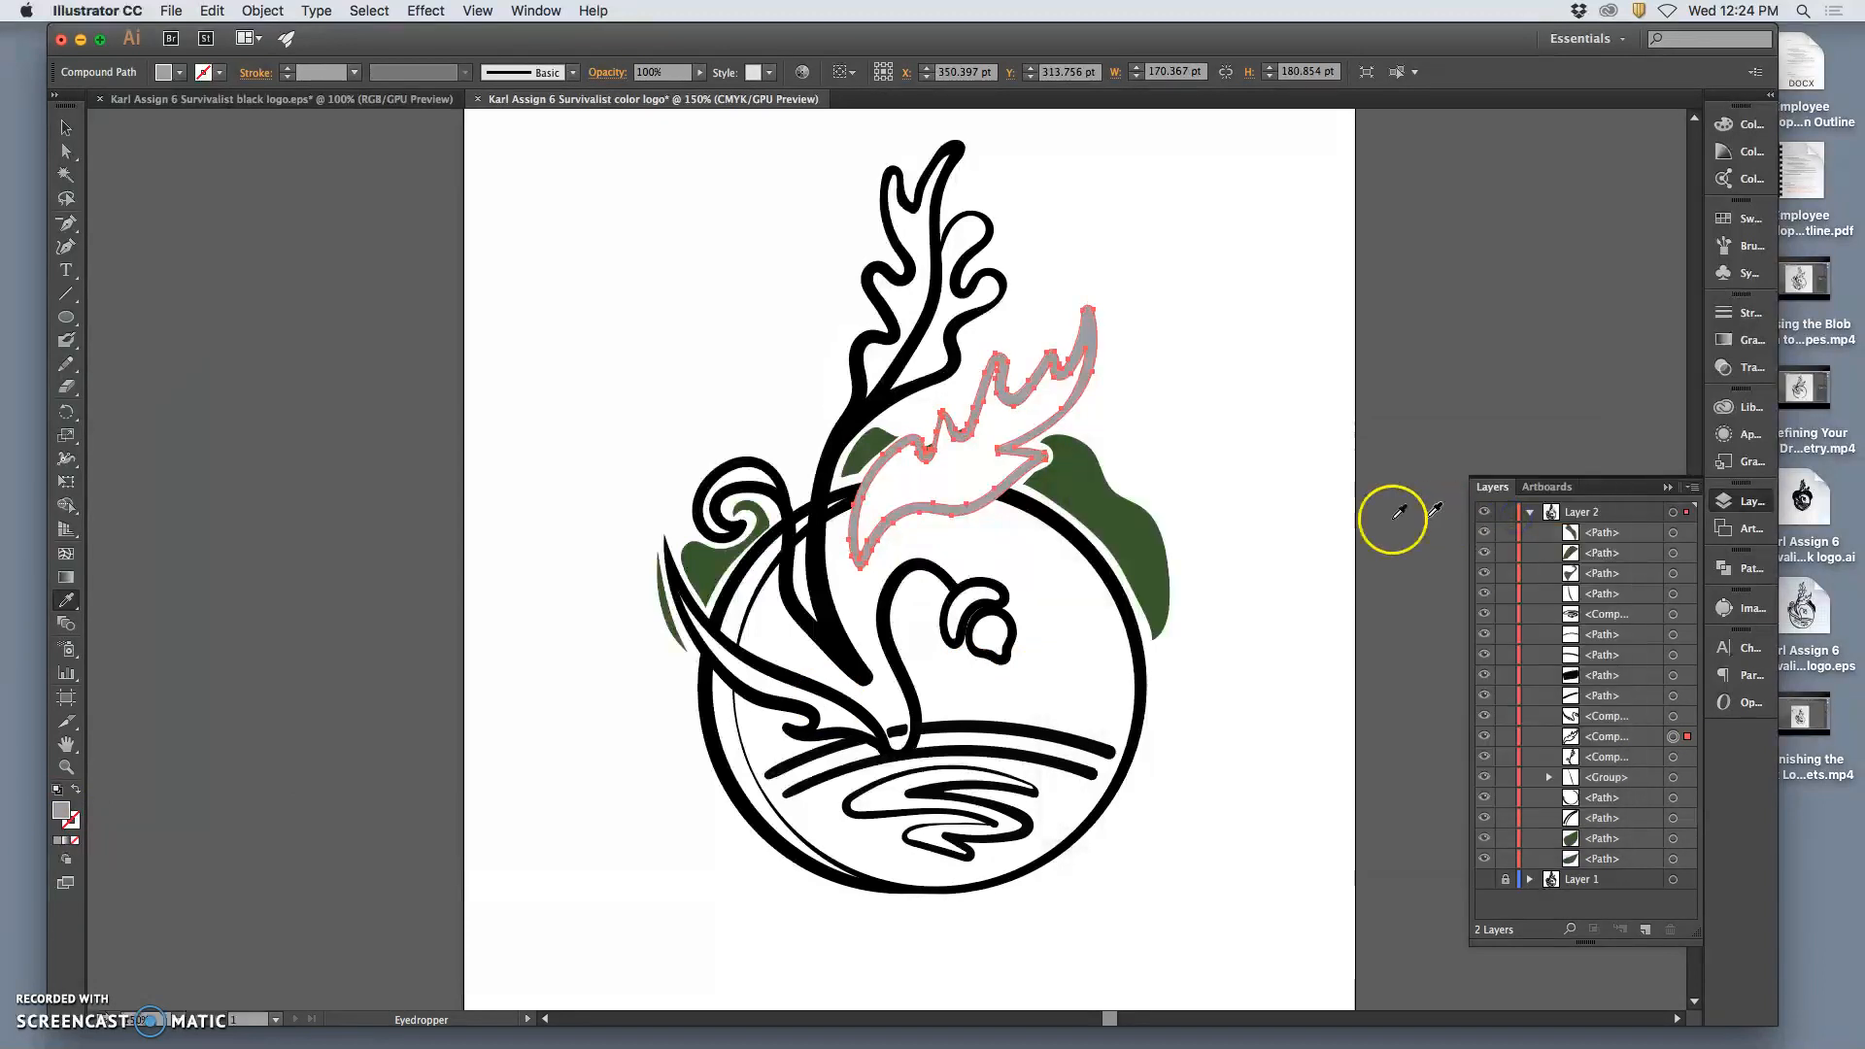
Try the light orange swatch on the jagged leaf outline and settle on the neighbouring red-orange swatch
{"action": "left_click", "coordinate": [163, 72]}
{"action": "left_click", "coordinate": [188, 104]}
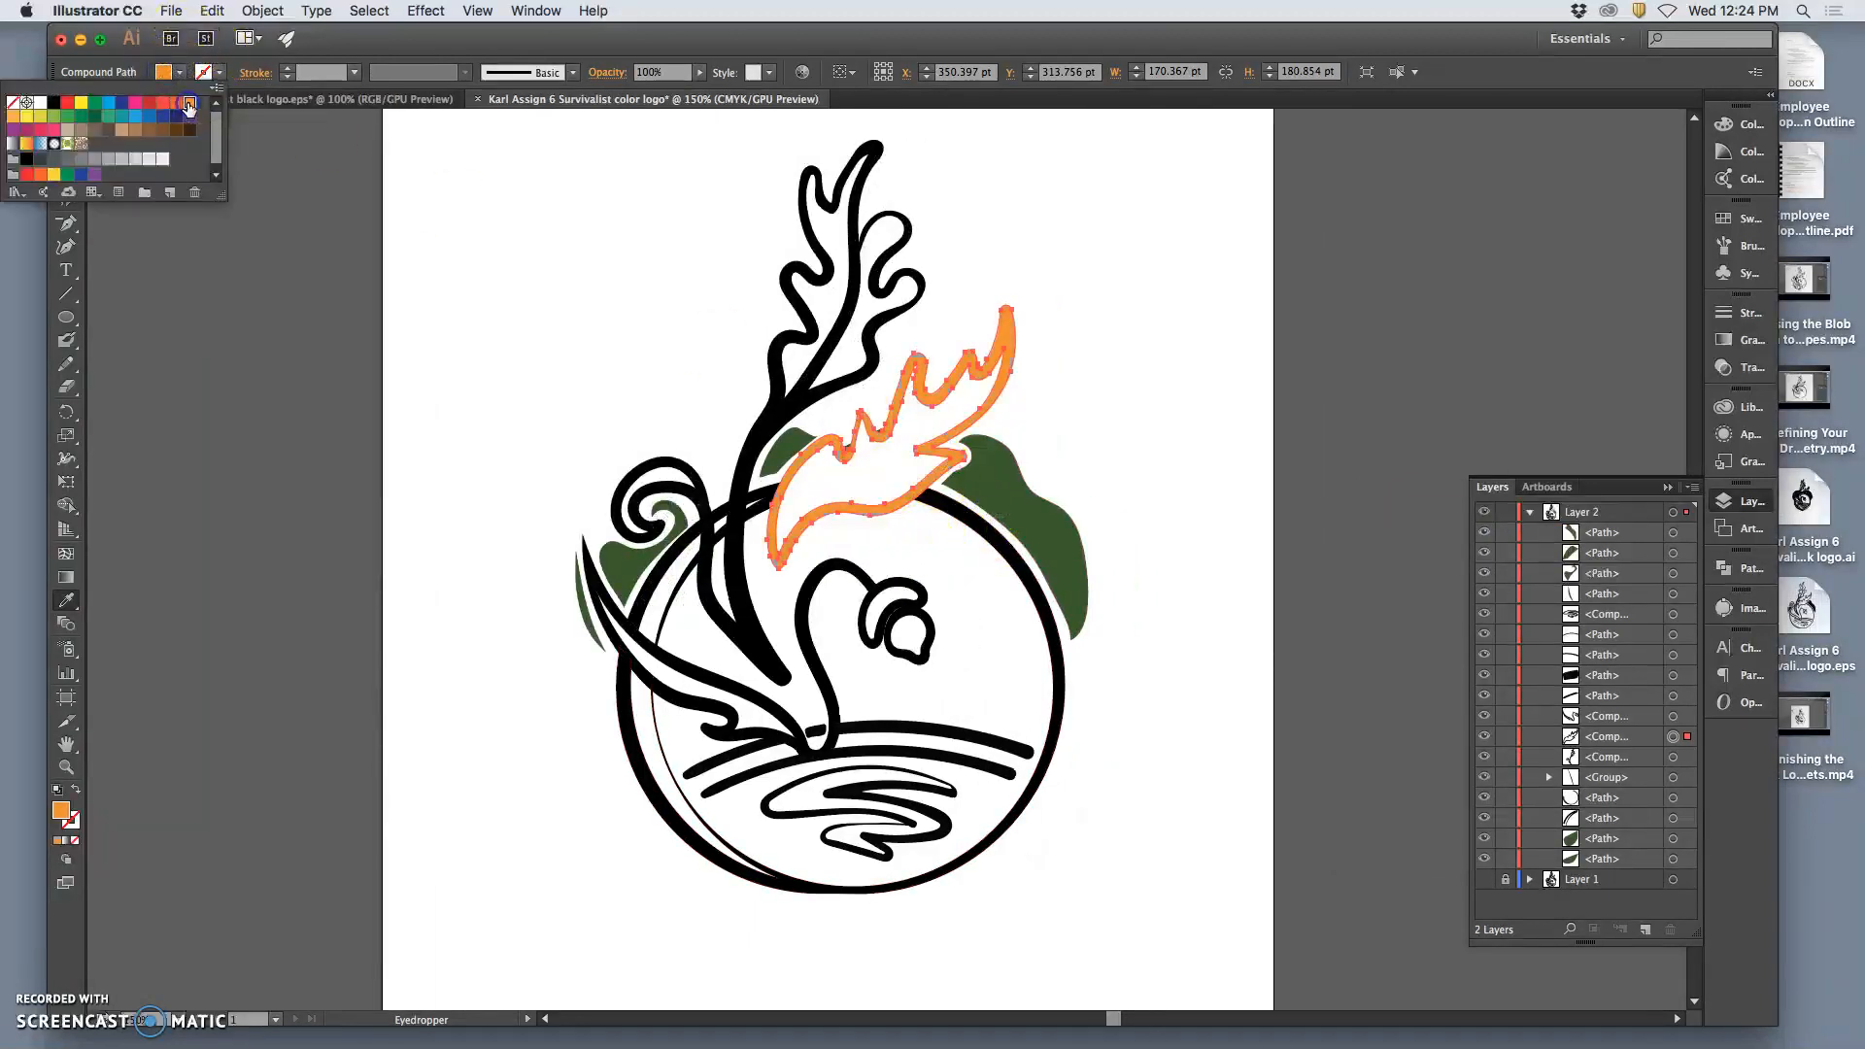
{"action": "left_click", "coordinate": [173, 105]}
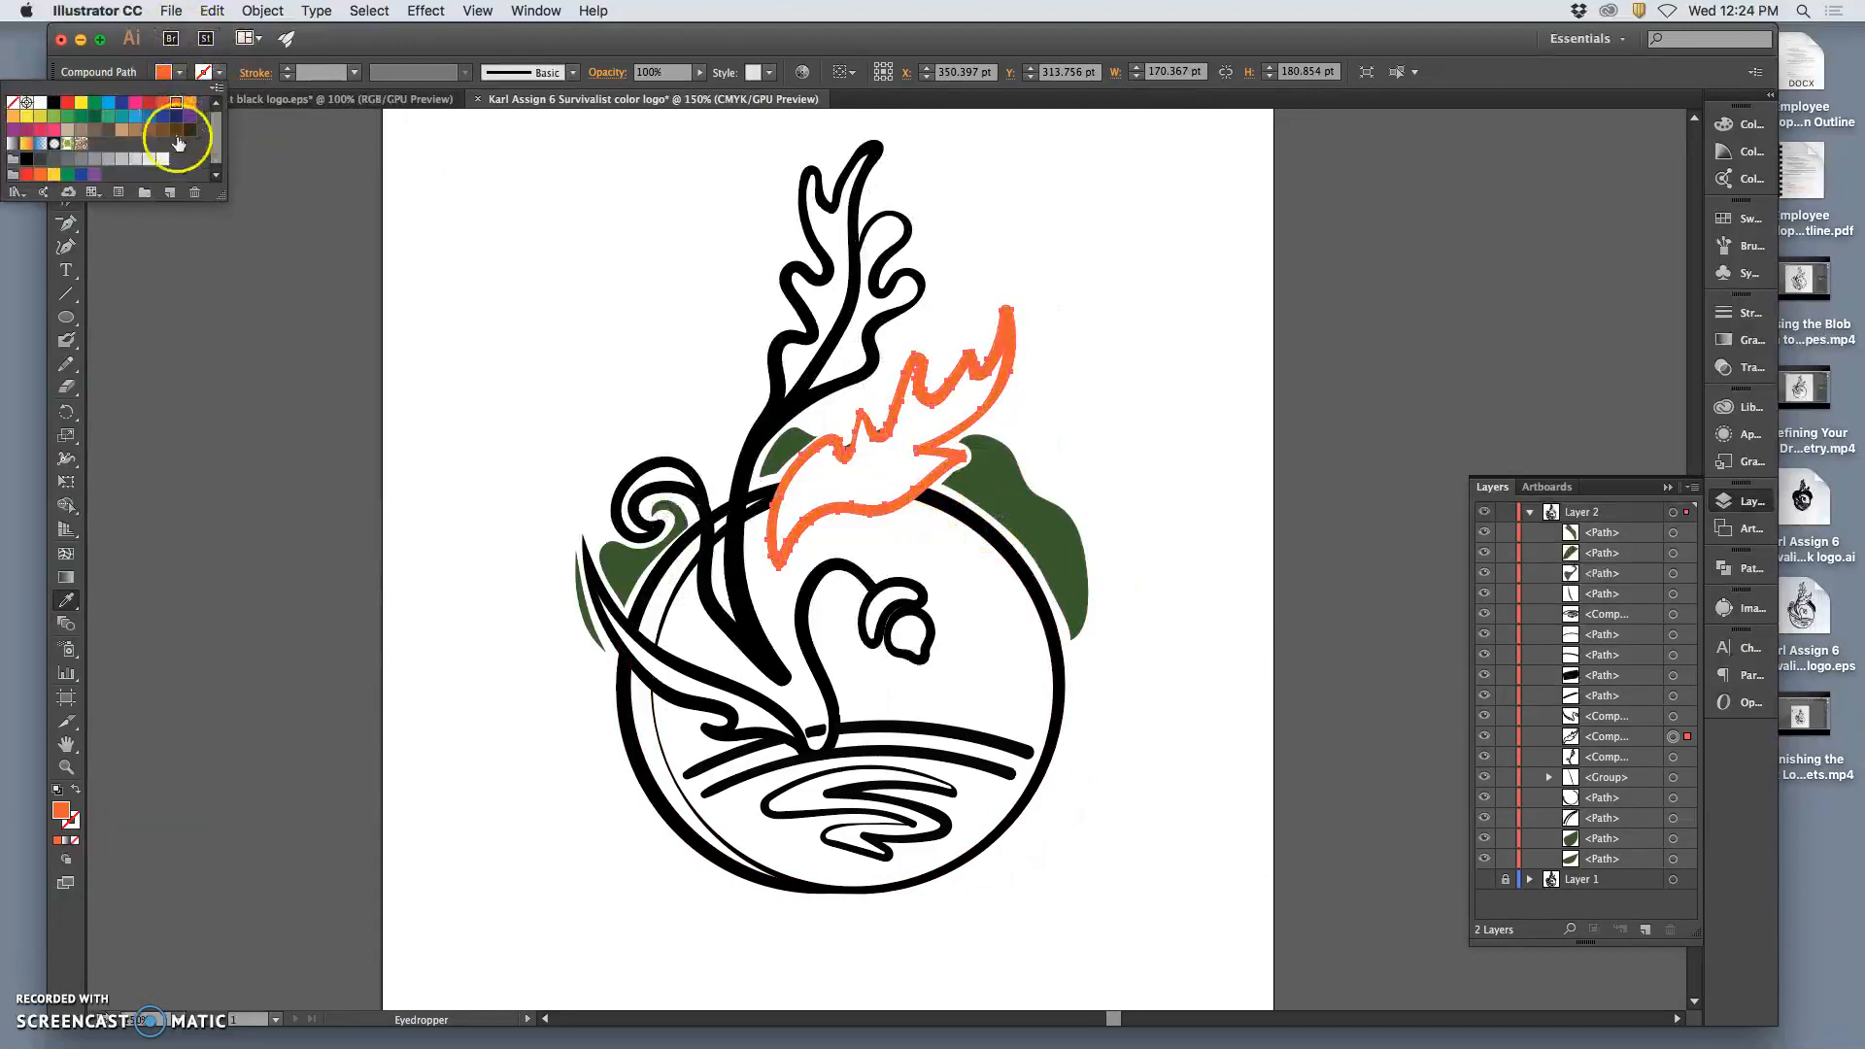
Fill the jagged leaf outline with the light orange swatch and deselect it
{"action": "left_click", "coordinate": [188, 104]}
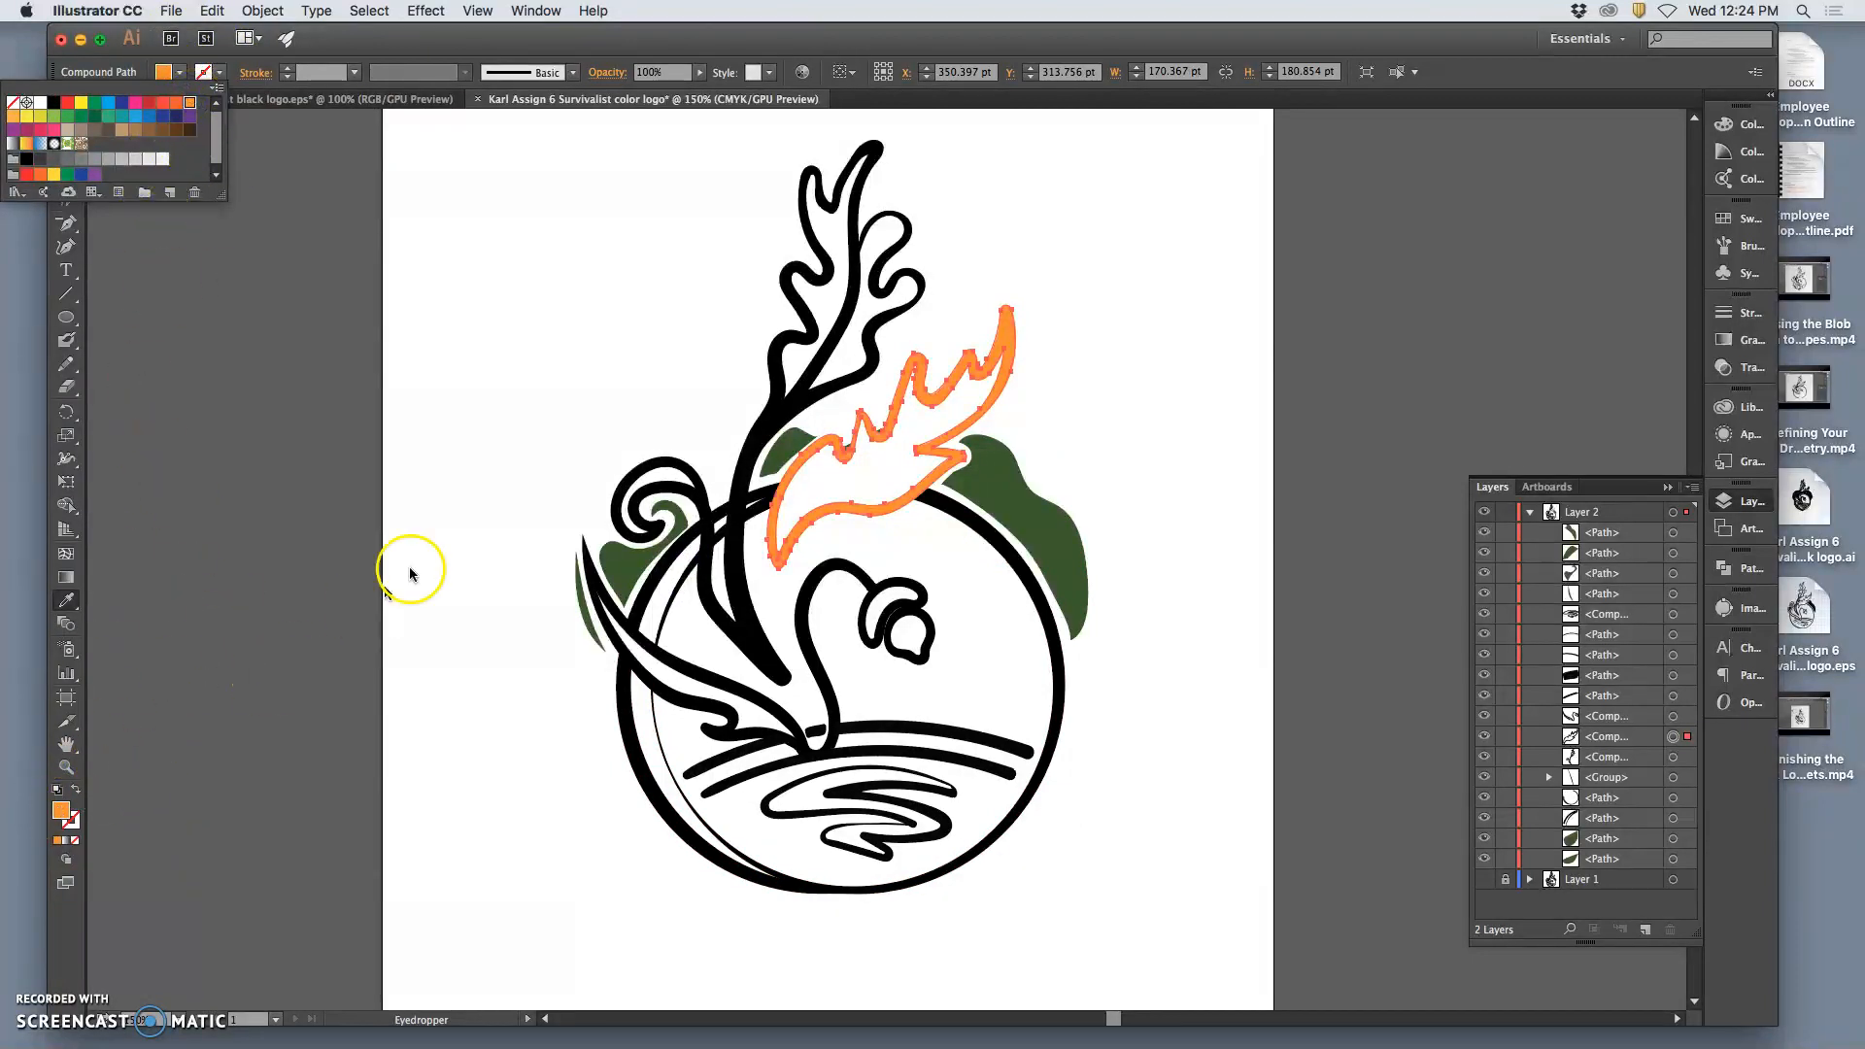
{"action": "left_click", "coordinate": [1116, 284]}
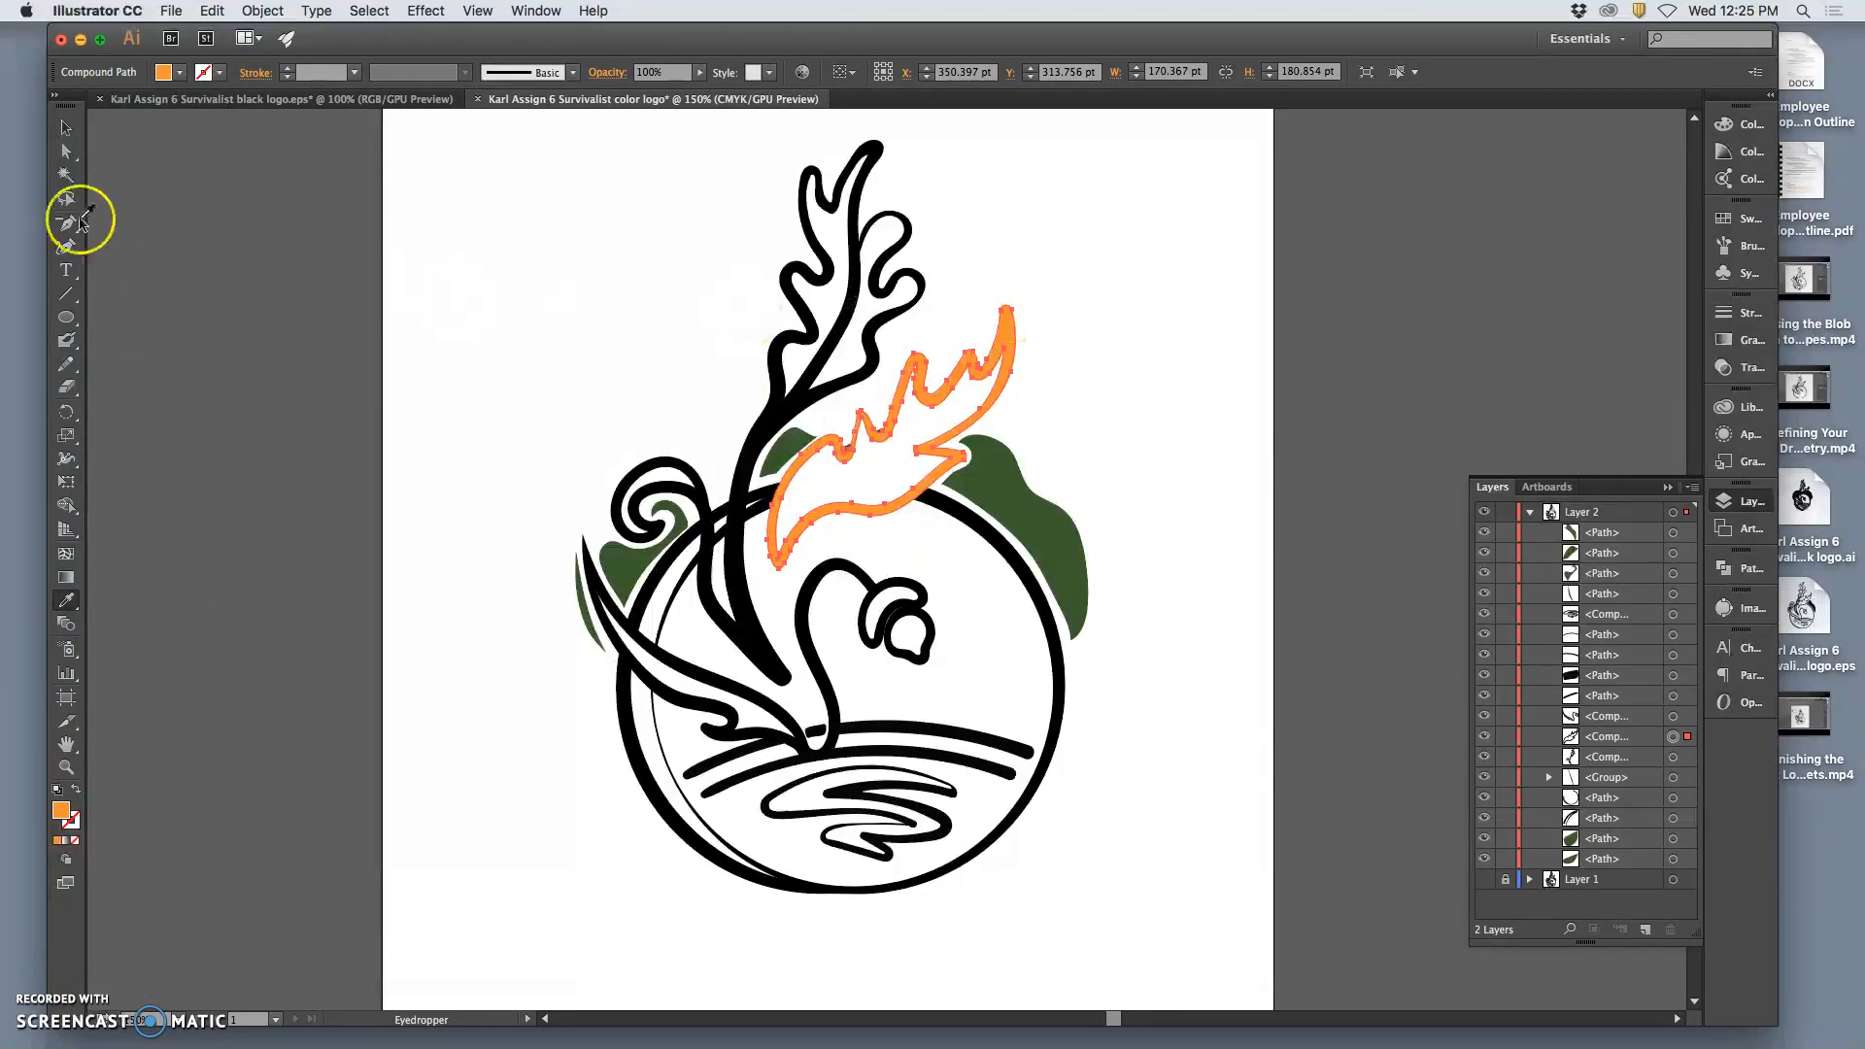
{"action": "left_click", "coordinate": [60, 156]}
{"action": "left_click", "coordinate": [326, 211]}
Fill the tall lobed plant and its curled tendril with the coral red swatch
{"action": "scroll", "coordinate": [1111, 312], "scroll_direction": "left", "scroll_amount": 2}
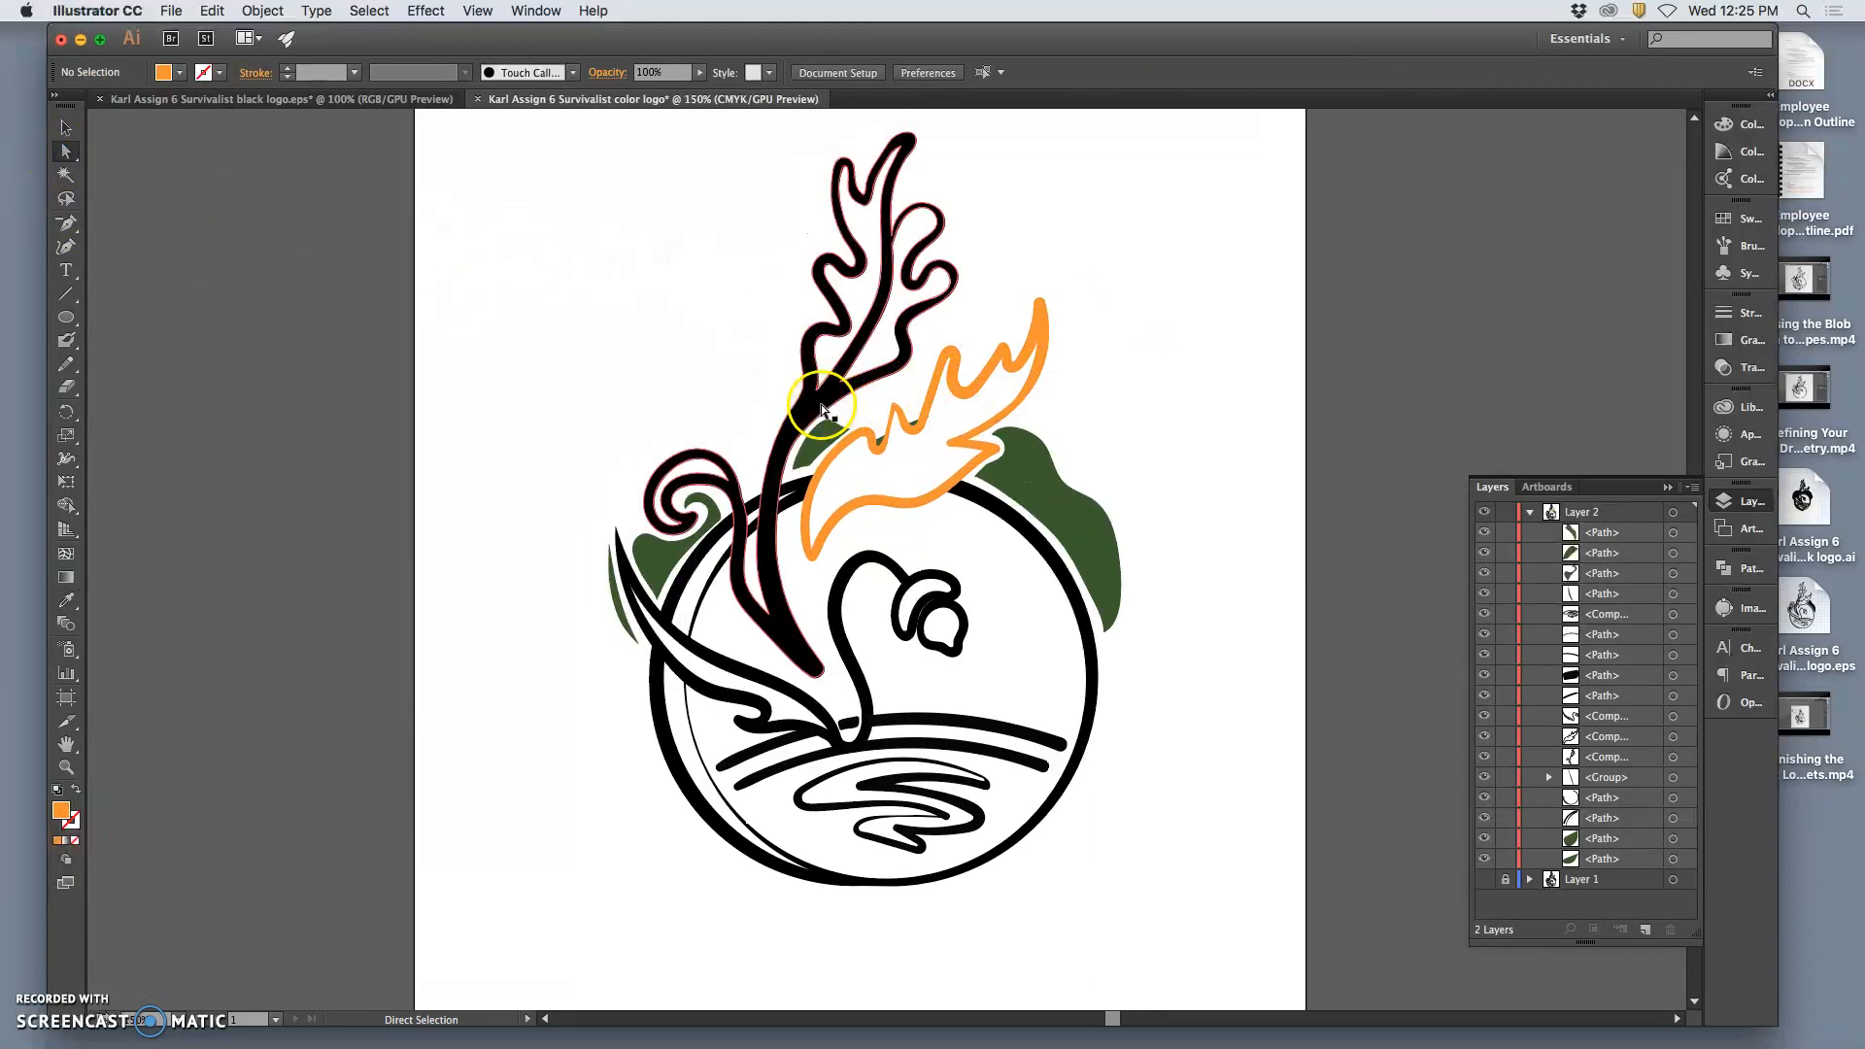
{"action": "left_click", "coordinate": [820, 404]}
{"action": "left_click", "coordinate": [181, 75]}
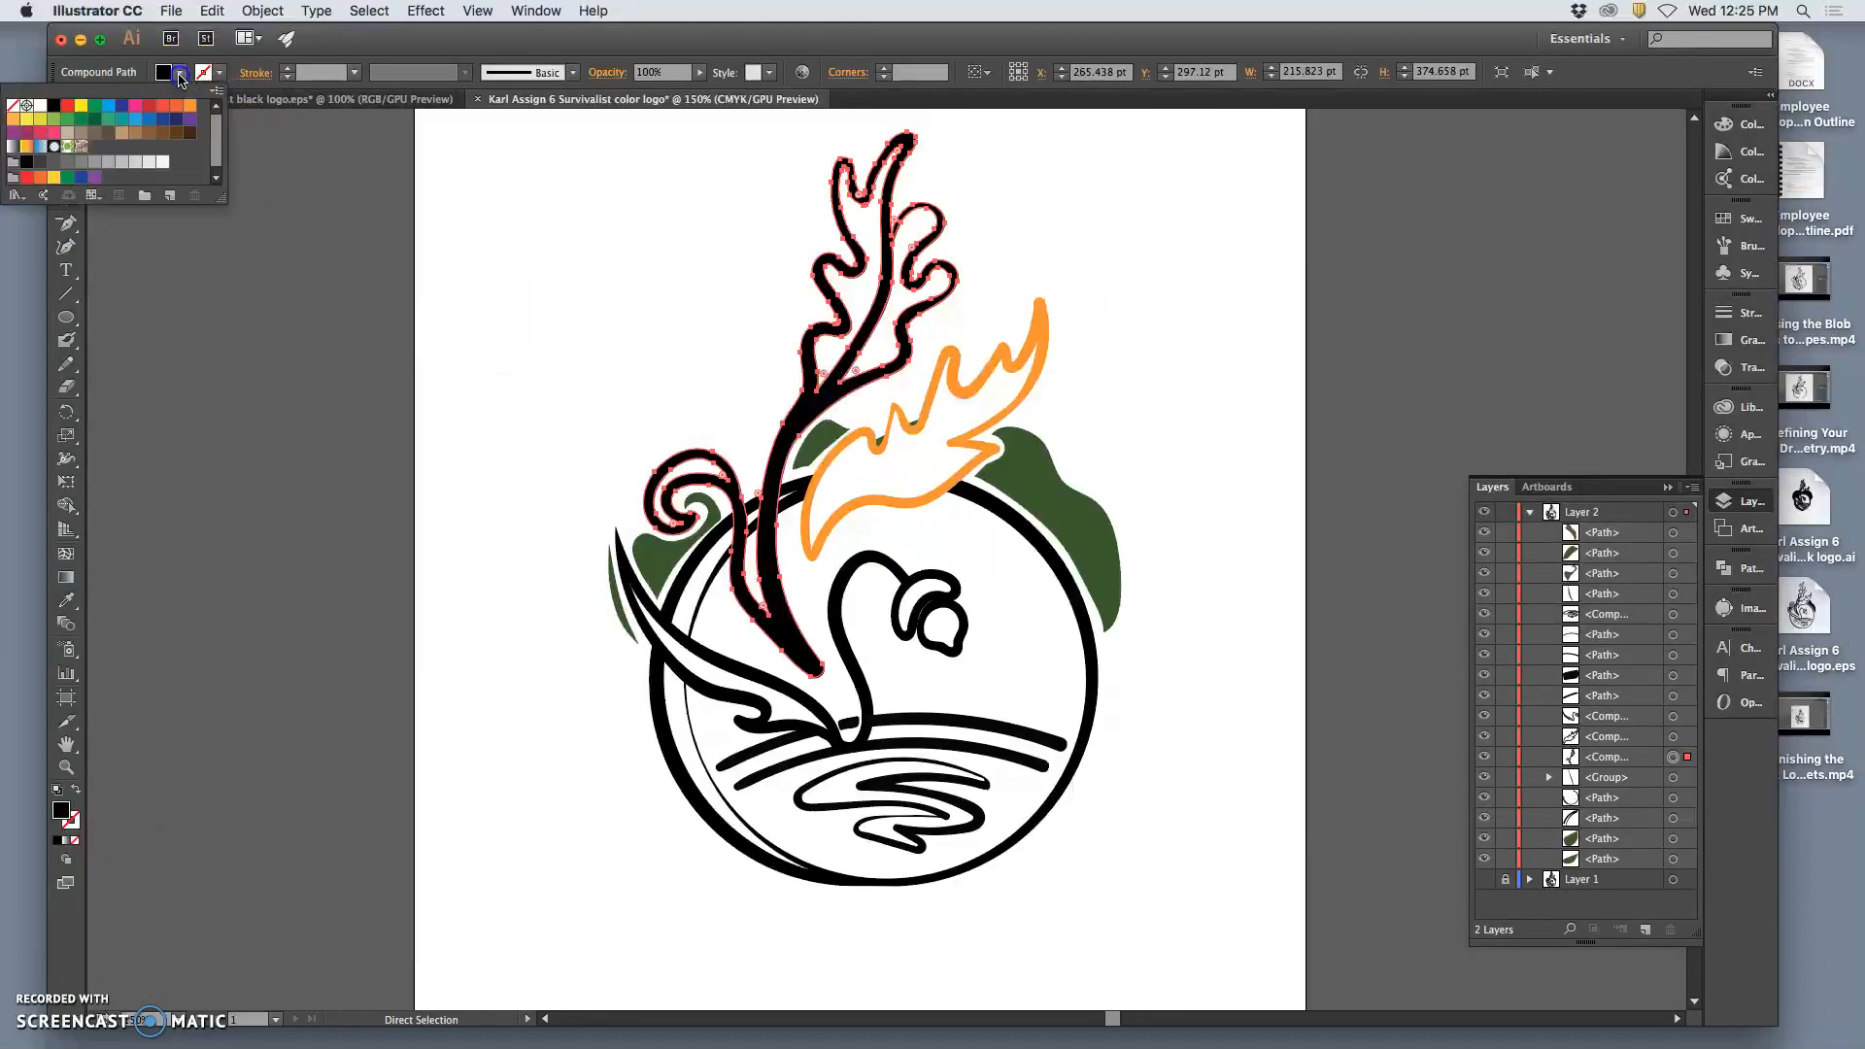
{"action": "left_click", "coordinate": [164, 106]}
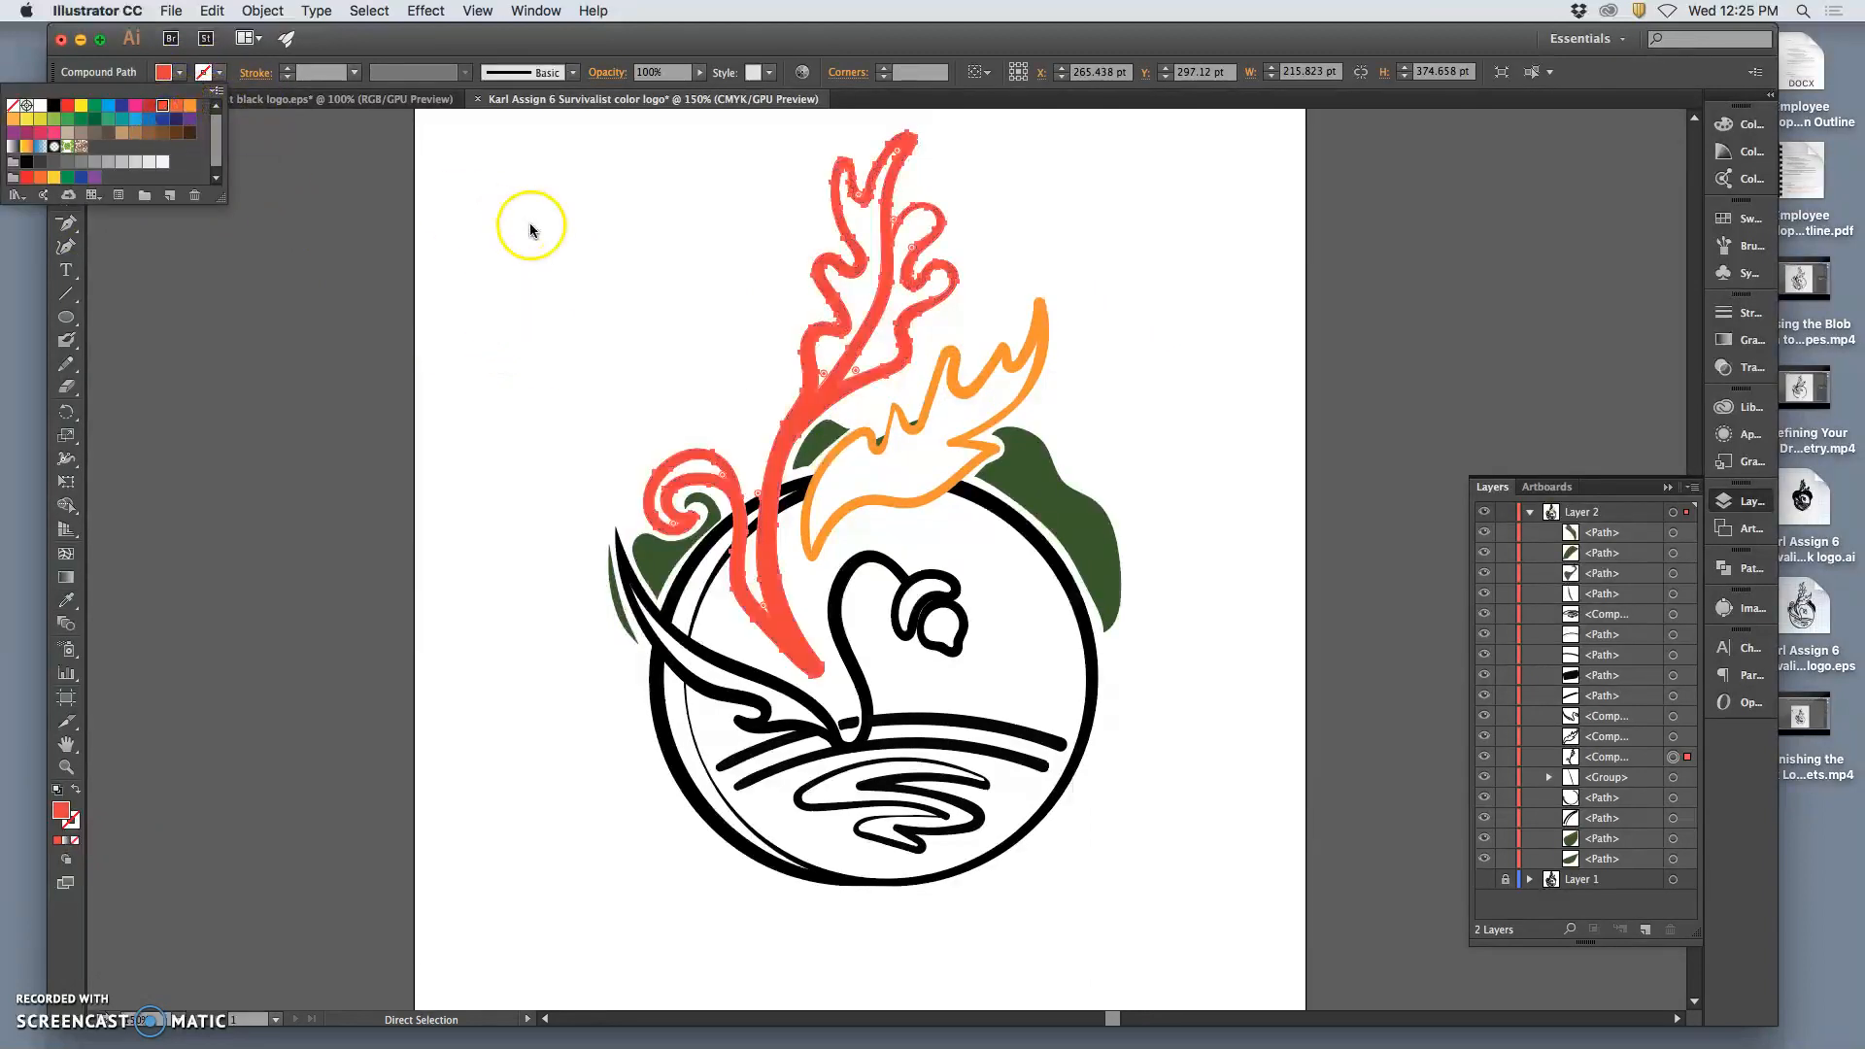
{"action": "left_click", "coordinate": [531, 230]}
Fill the drooping flower stem and its attached pointed leaf with the dark red swatch
{"action": "left_click", "coordinate": [841, 643]}
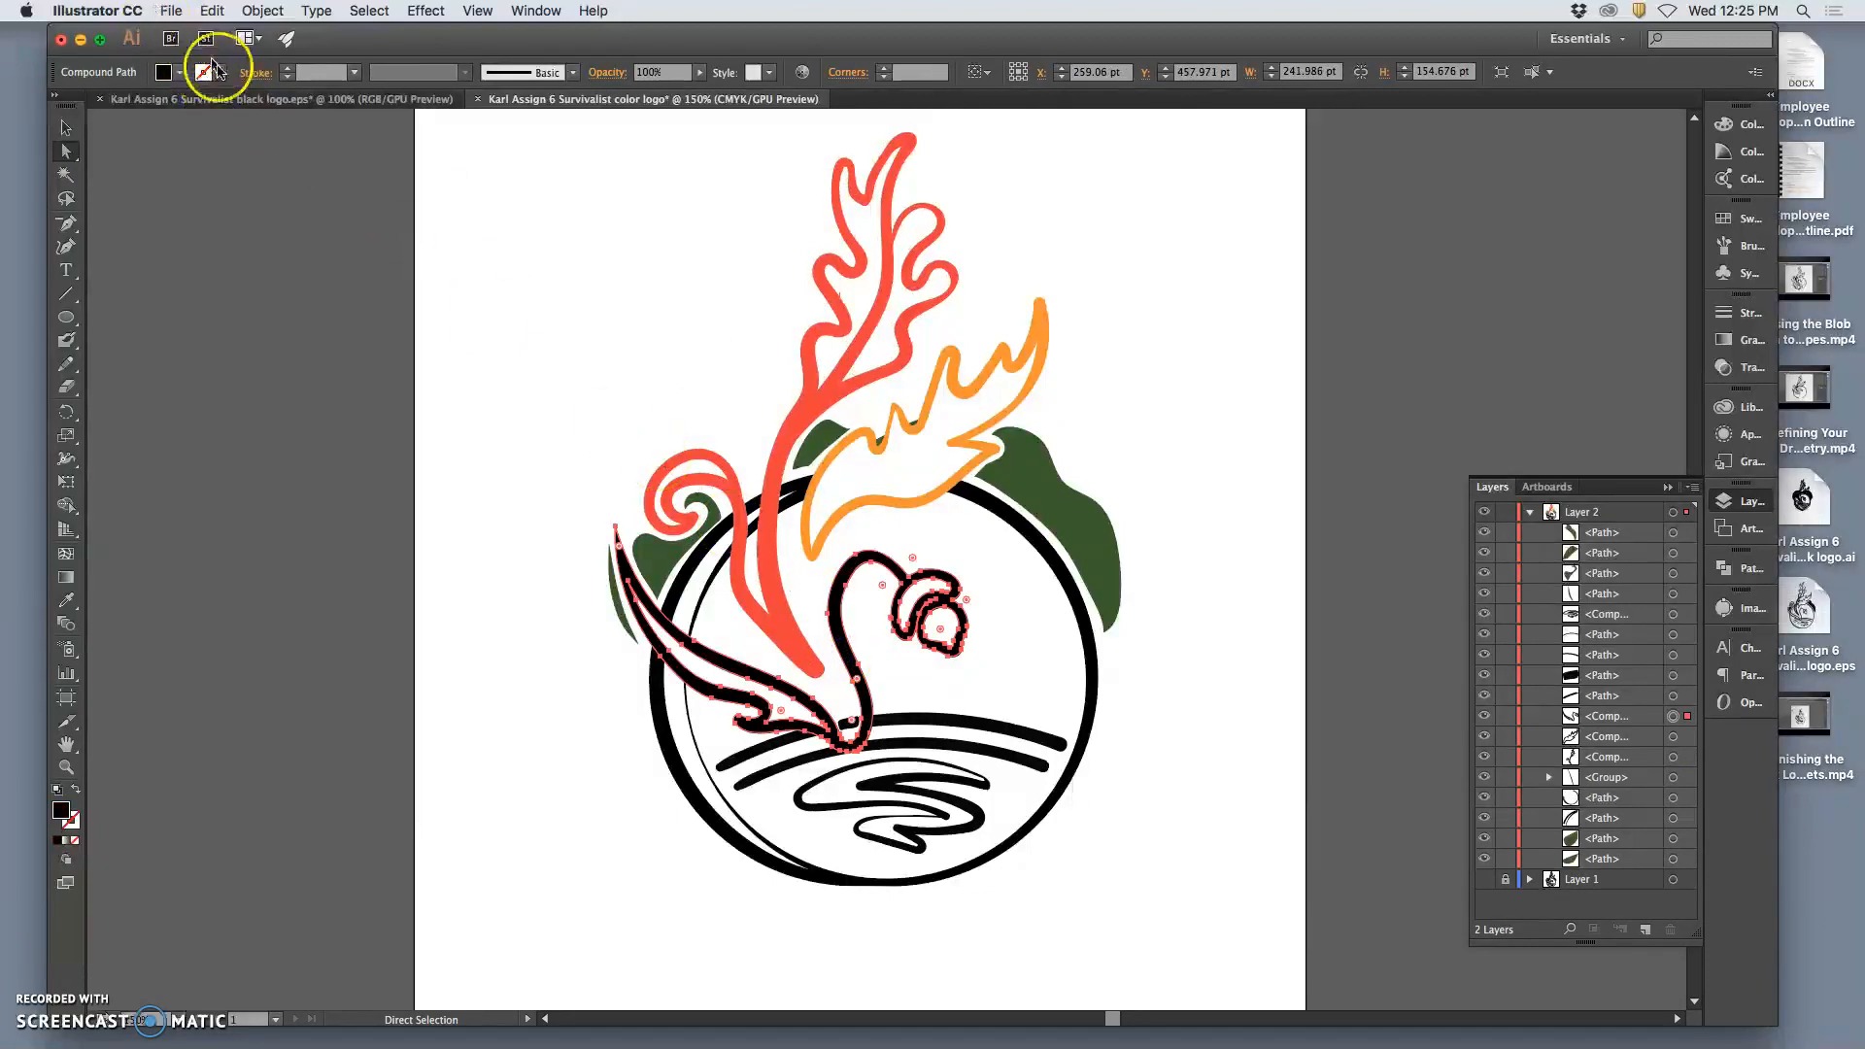
{"action": "left_click", "coordinate": [181, 74]}
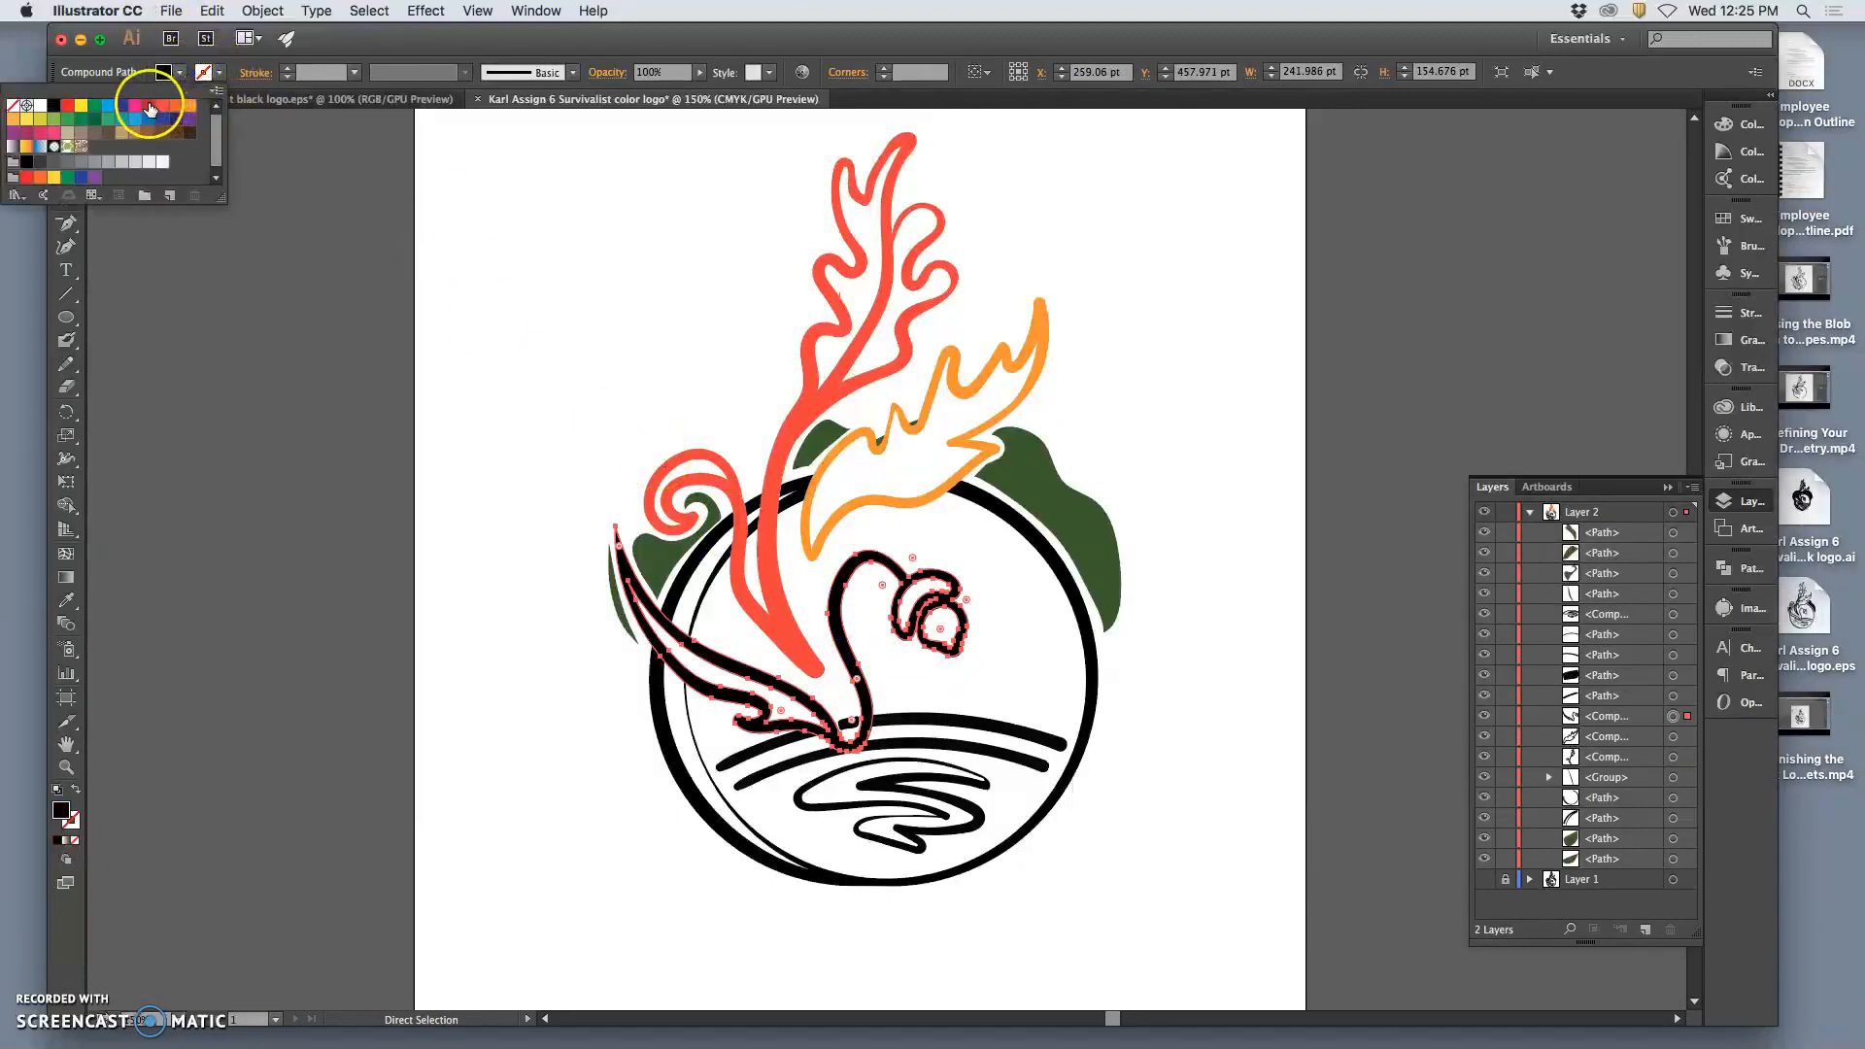
{"action": "left_click", "coordinate": [148, 104]}
{"action": "left_click", "coordinate": [553, 215]}
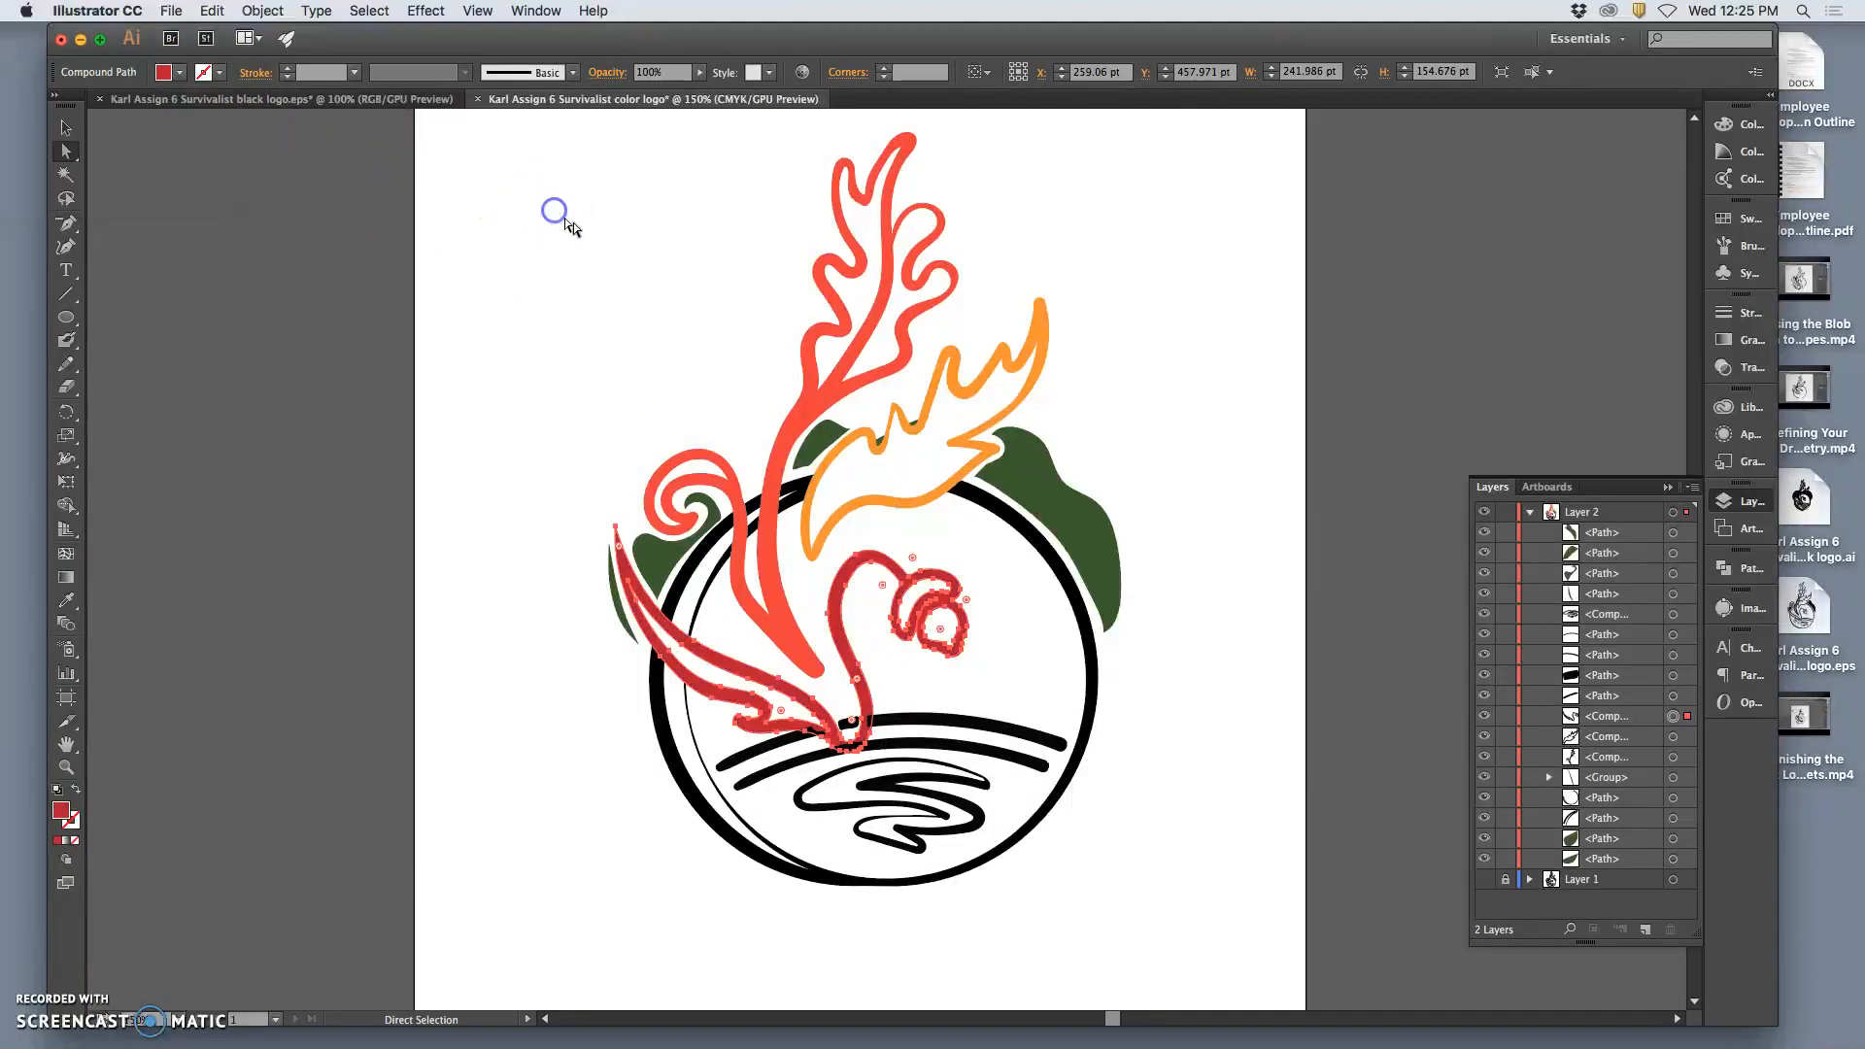
Fill all the black horizon arcs above the water squiggle with golden yellow F4CC22
{"action": "left_click", "coordinate": [962, 726]}
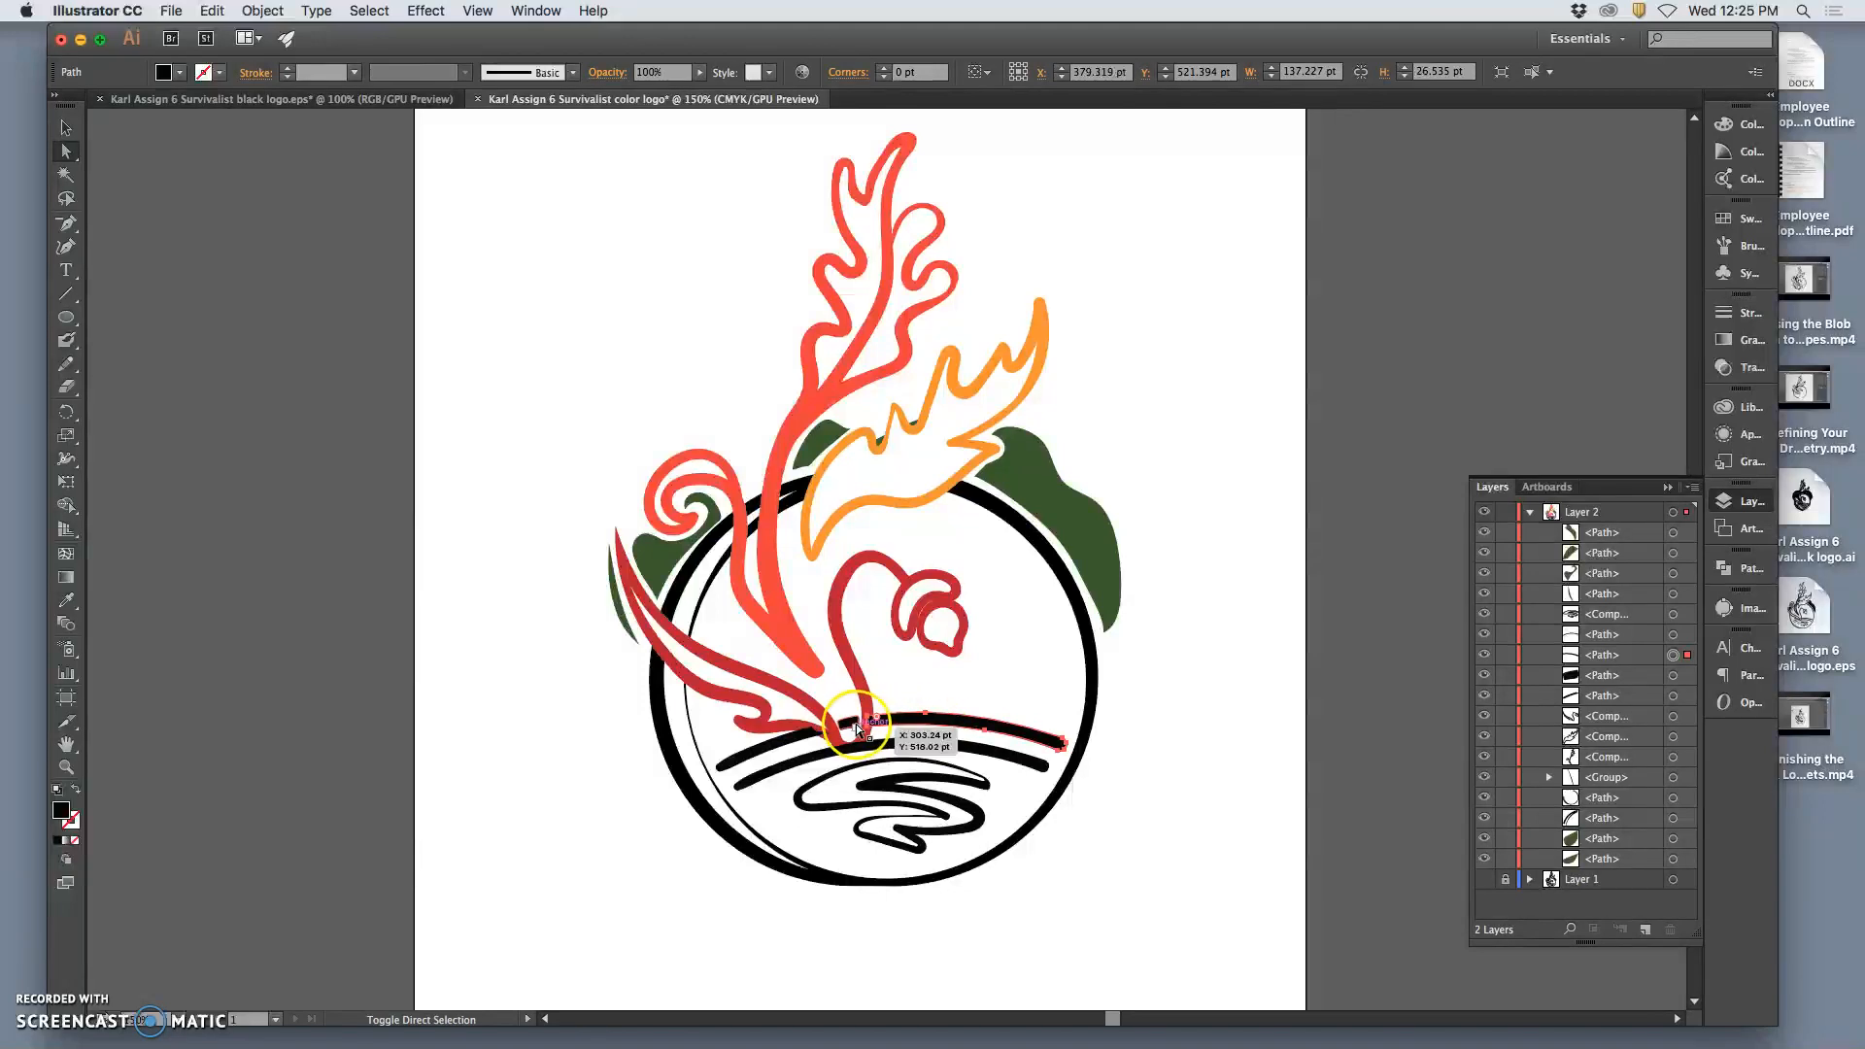
{"action": "left_click", "coordinate": [782, 746], "text": "shift"}
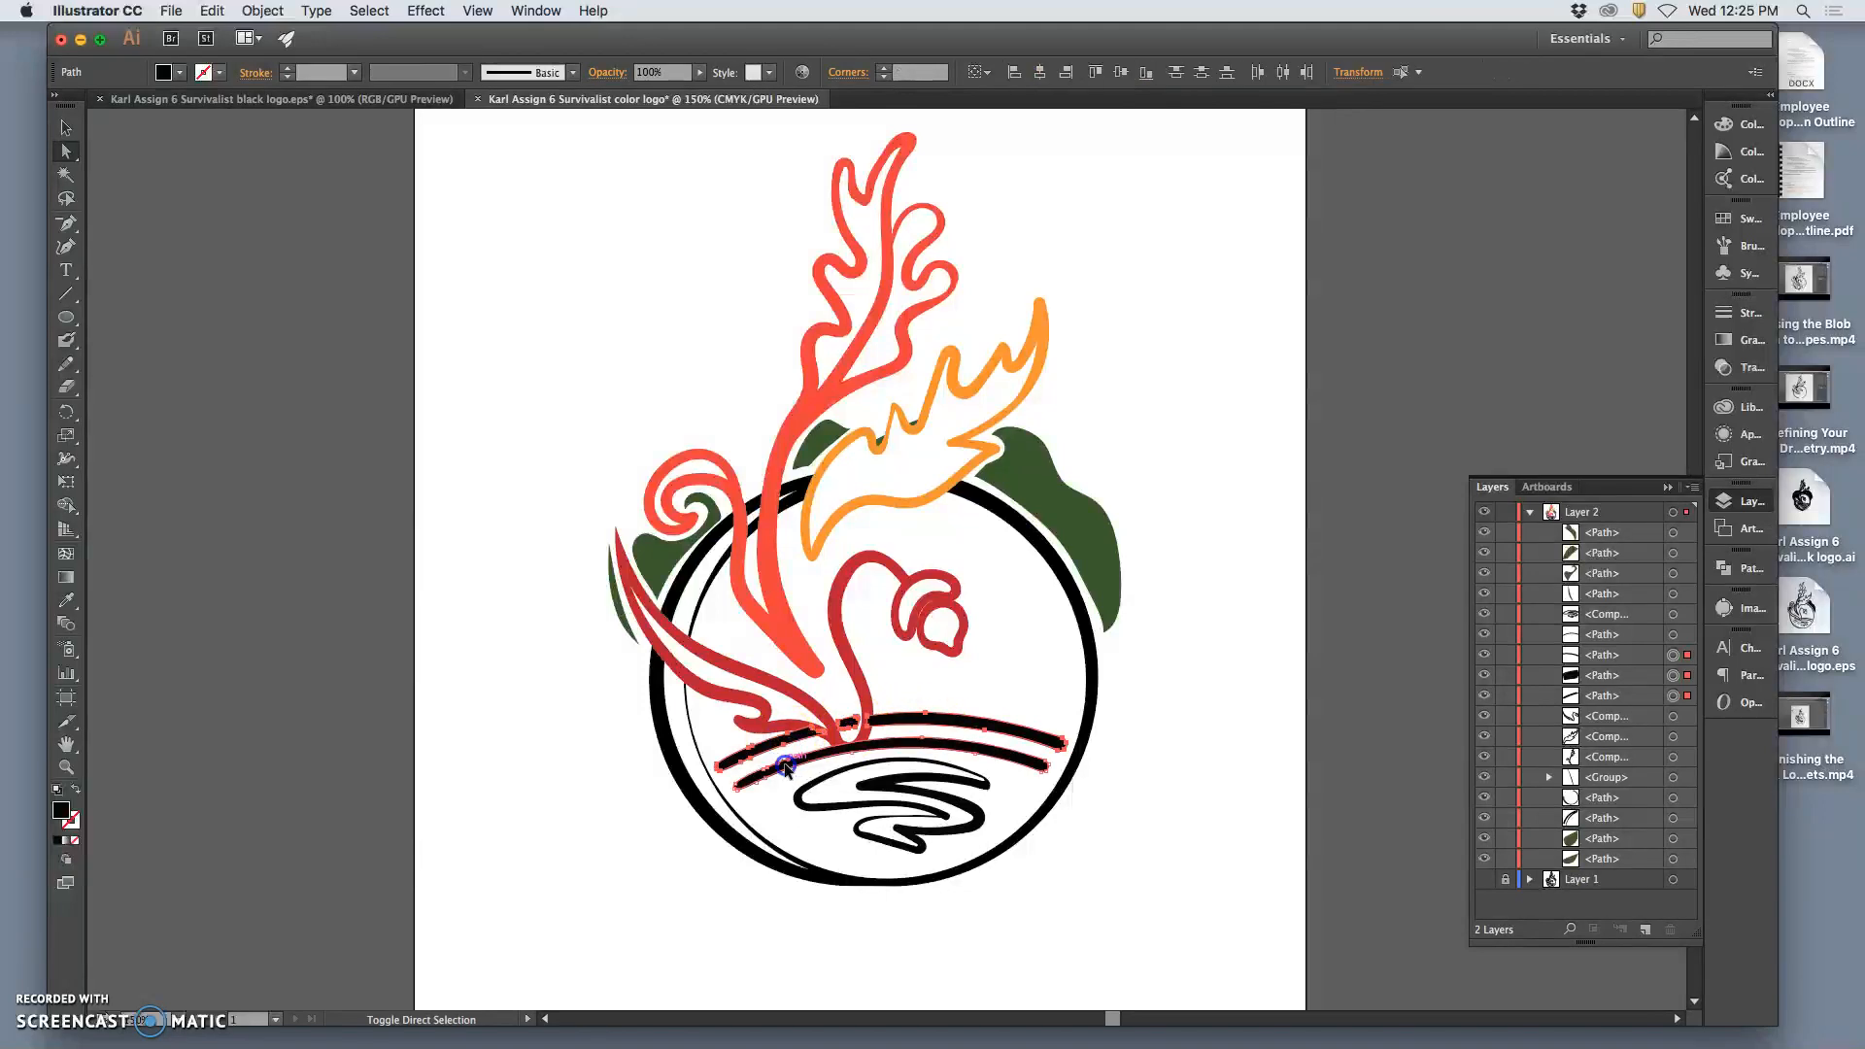
{"action": "left_click", "coordinate": [785, 763], "text": "shift"}
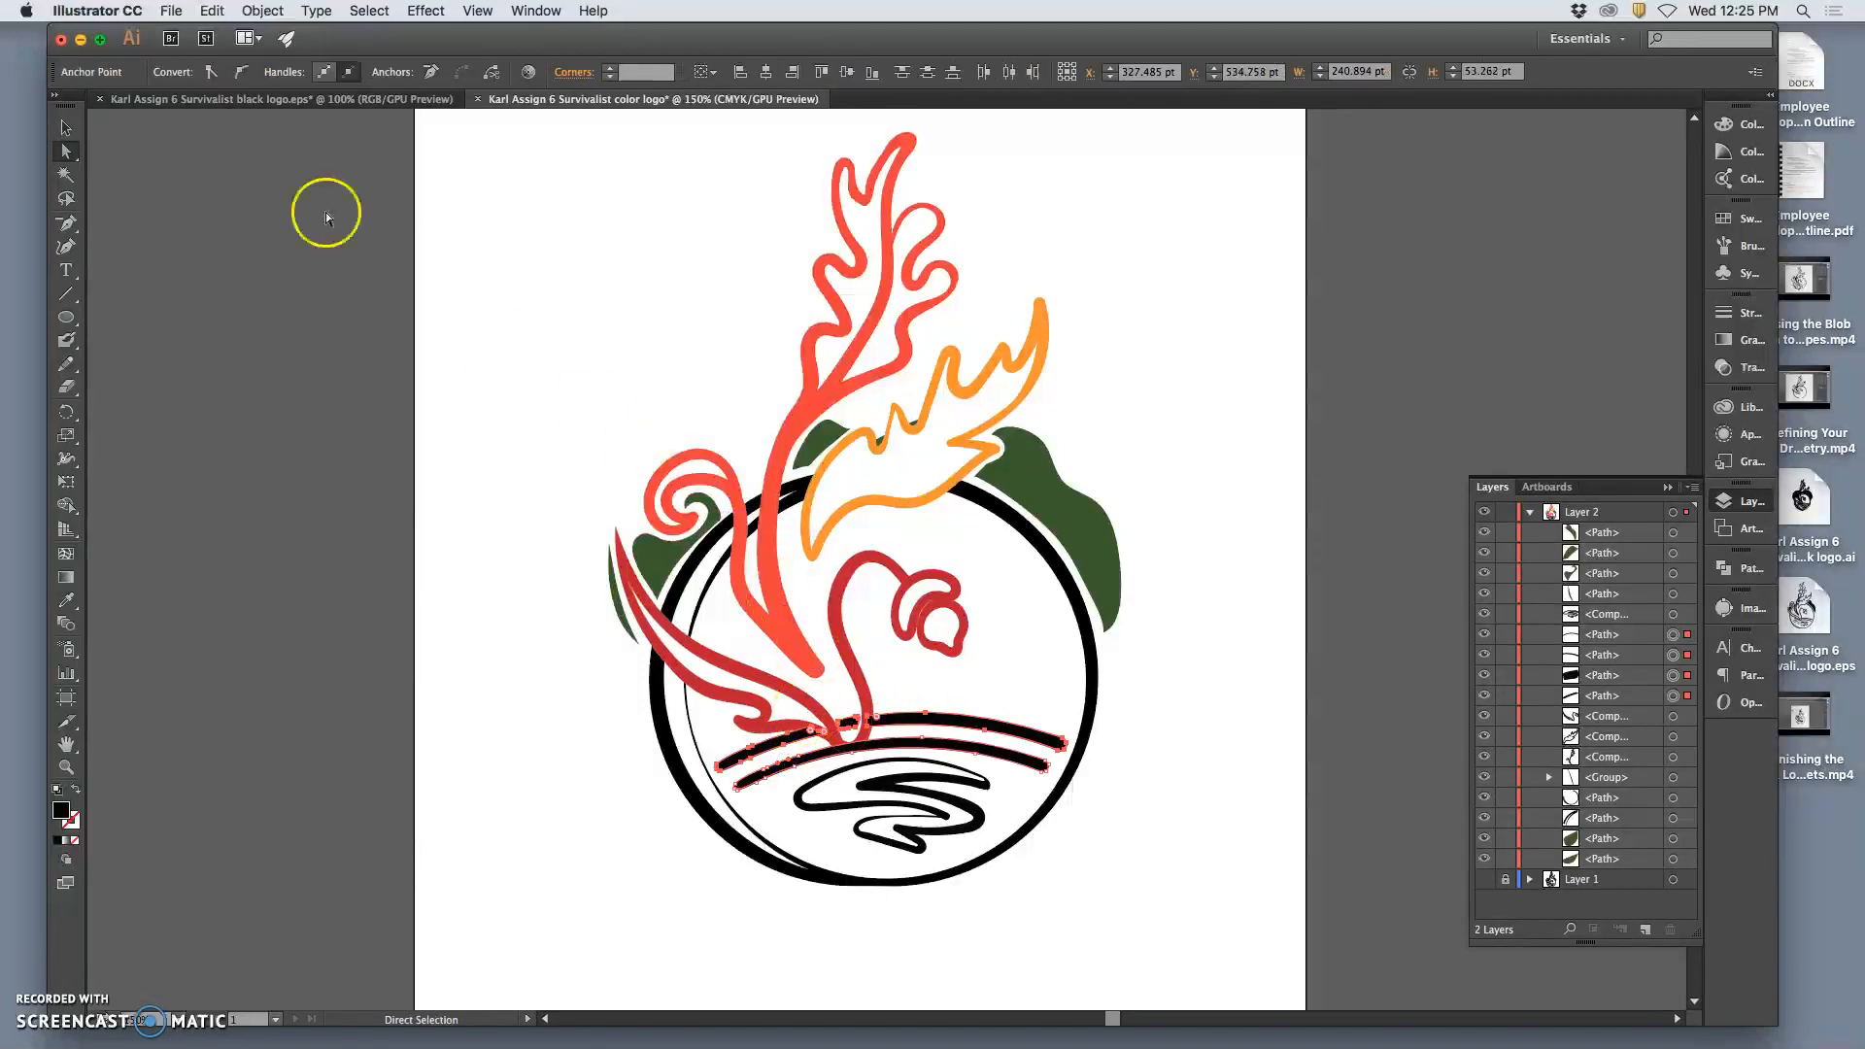
{"action": "double_click", "coordinate": [60, 809]}
{"action": "left_click_drag", "start_coordinate": [1371, 728], "coordinate": [1363, 716]}
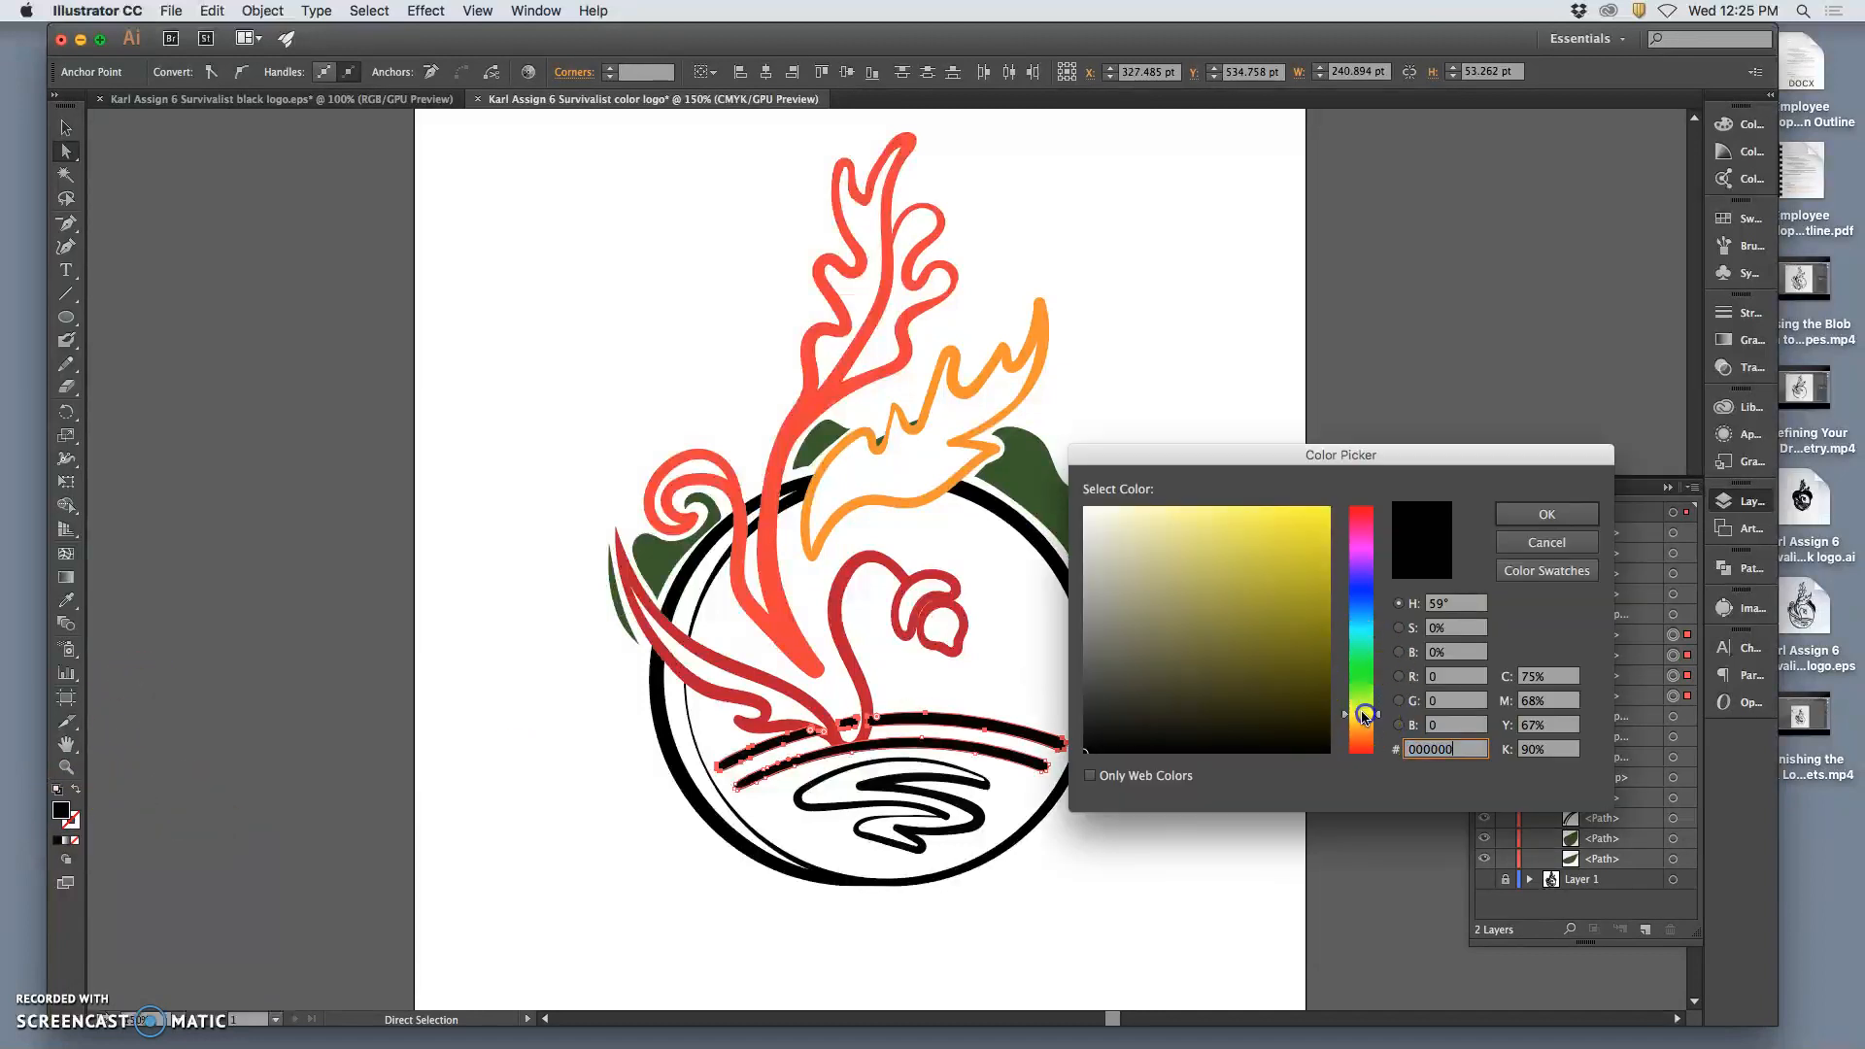
{"action": "left_click_drag", "start_coordinate": [1299, 541], "coordinate": [1296, 517]}
{"action": "left_click", "coordinate": [1359, 724]}
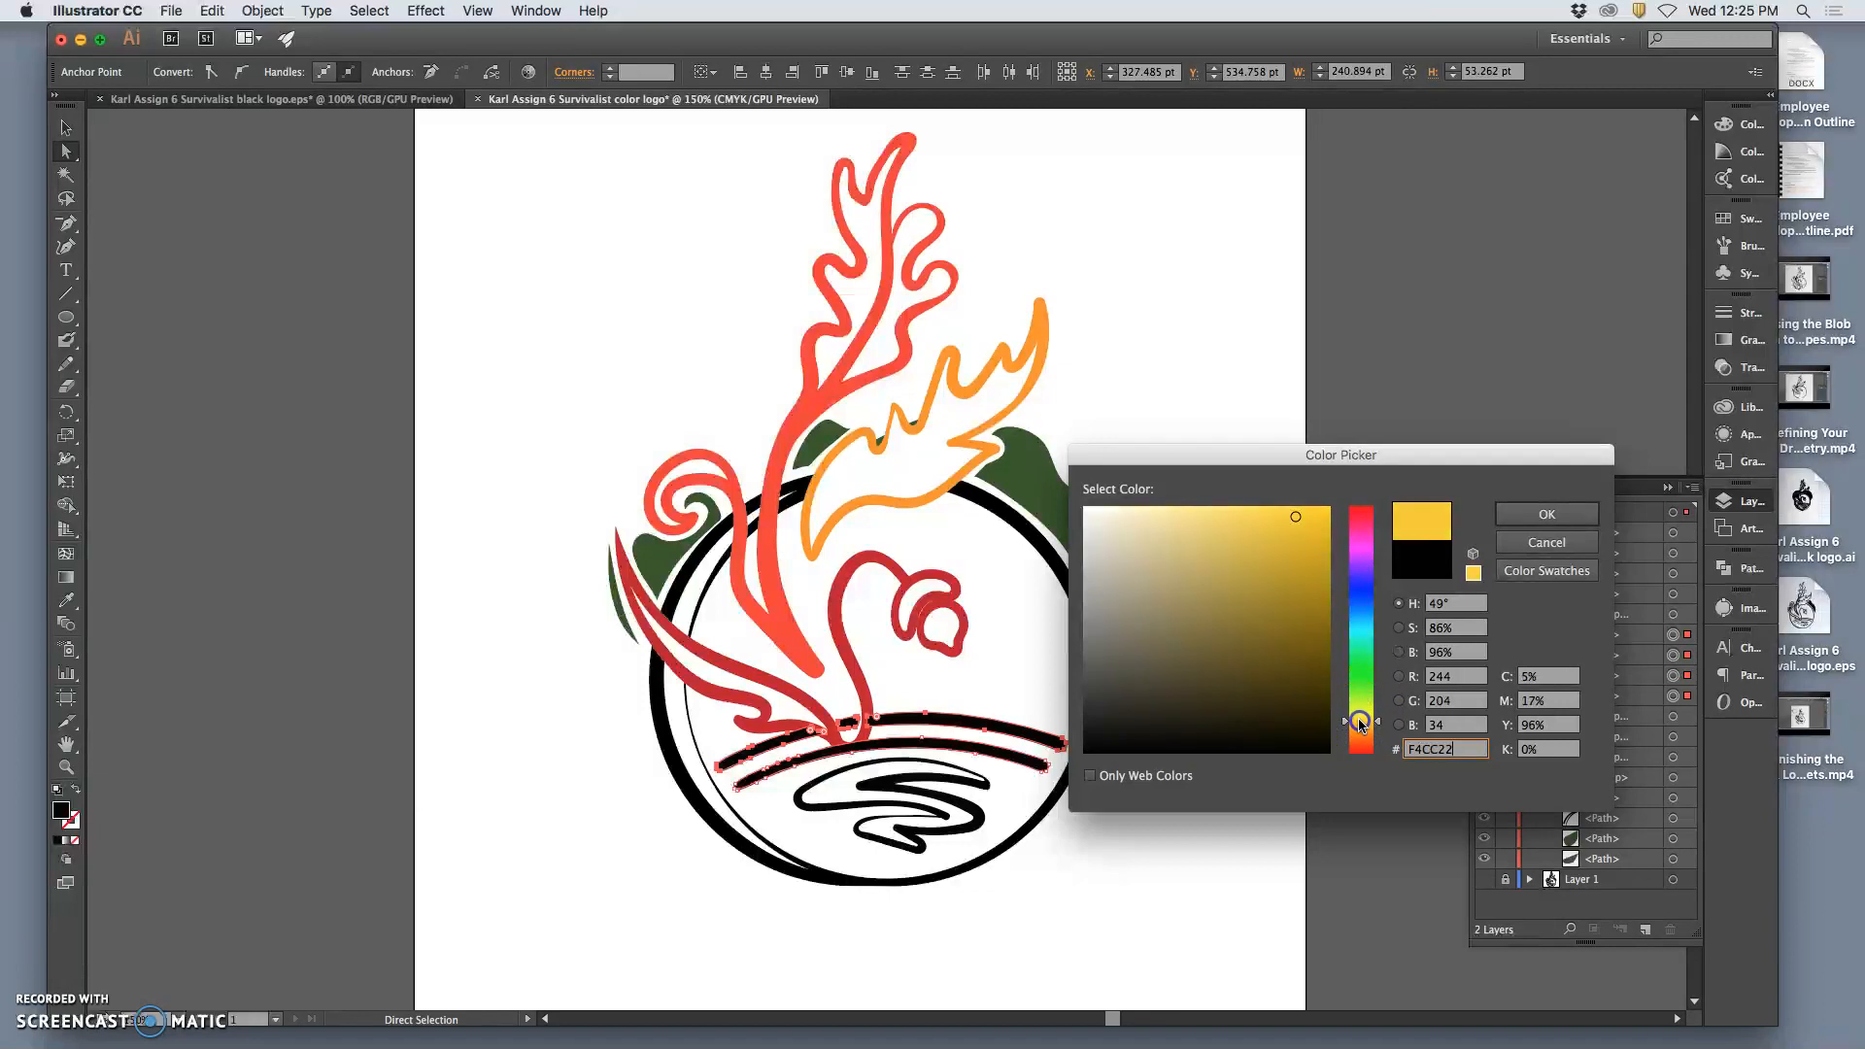
{"action": "left_click", "coordinate": [1550, 515]}
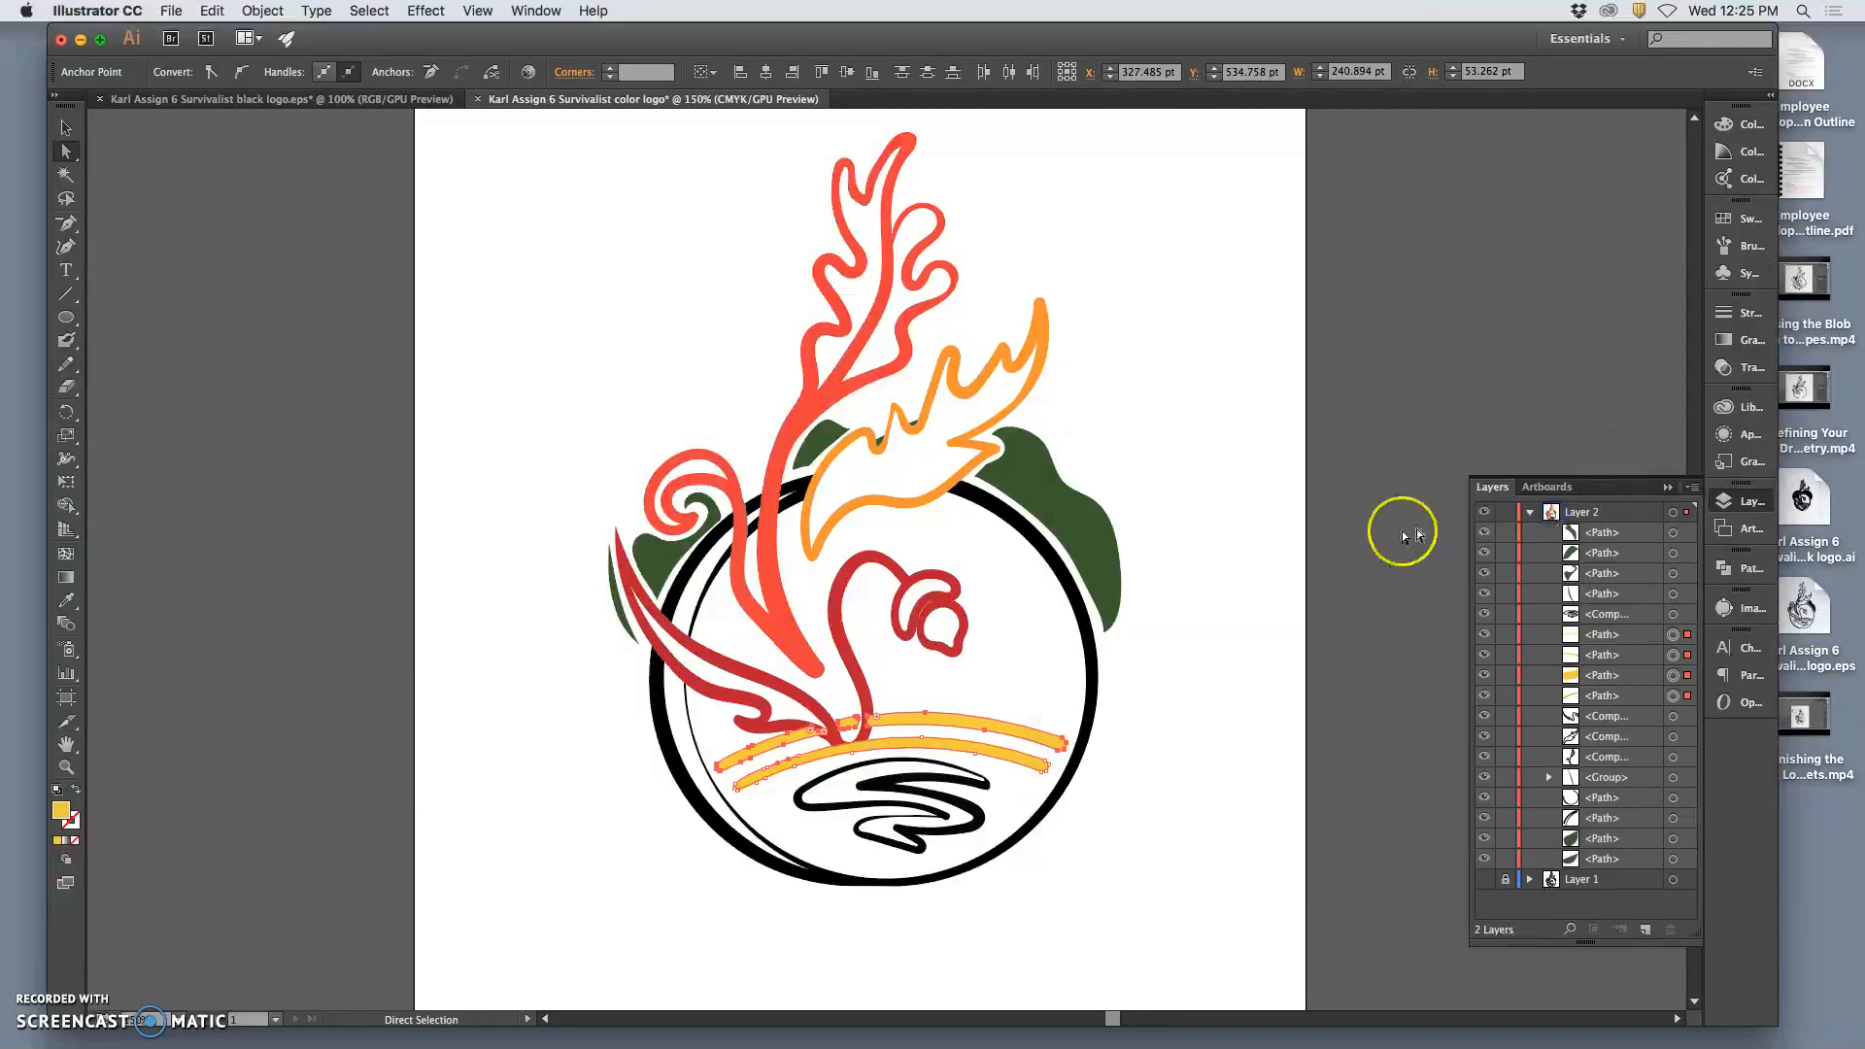
Fill the water squiggle inside the circle with the light blue swatch and deselect it
{"action": "left_click", "coordinate": [882, 788]}
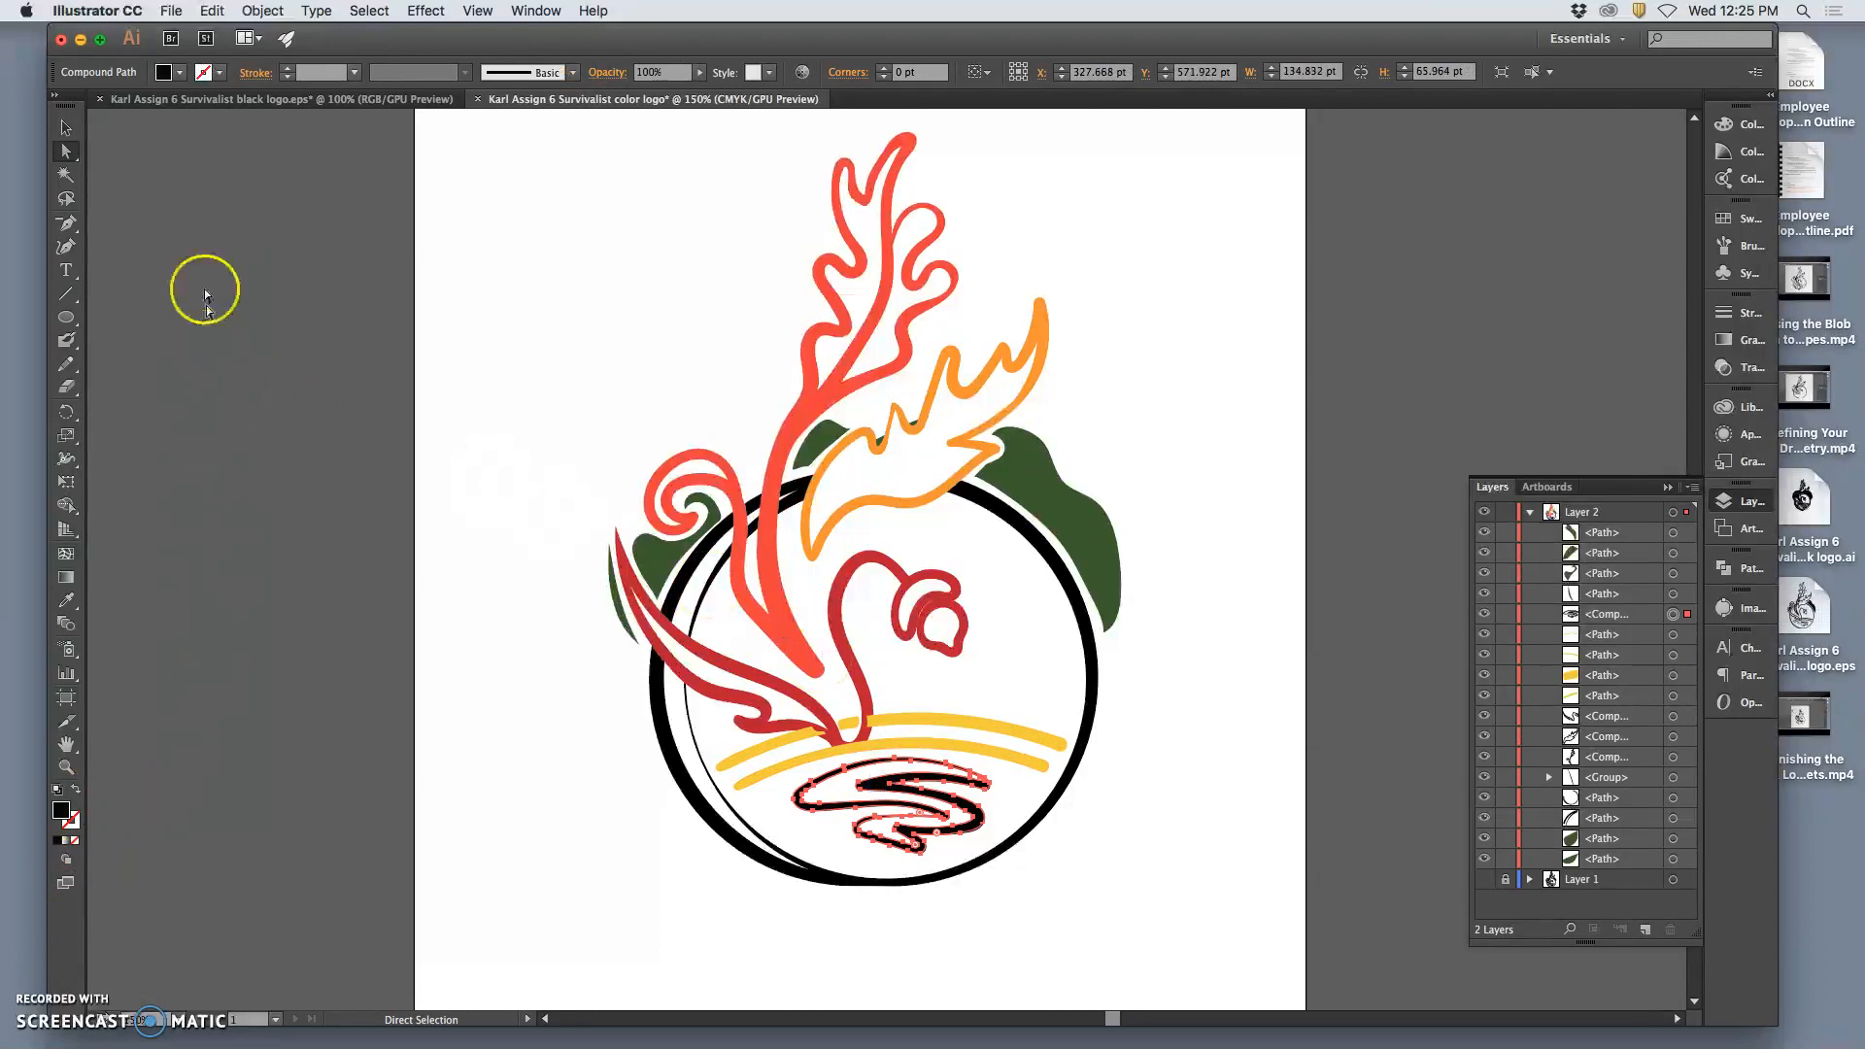
{"action": "left_click", "coordinate": [180, 74]}
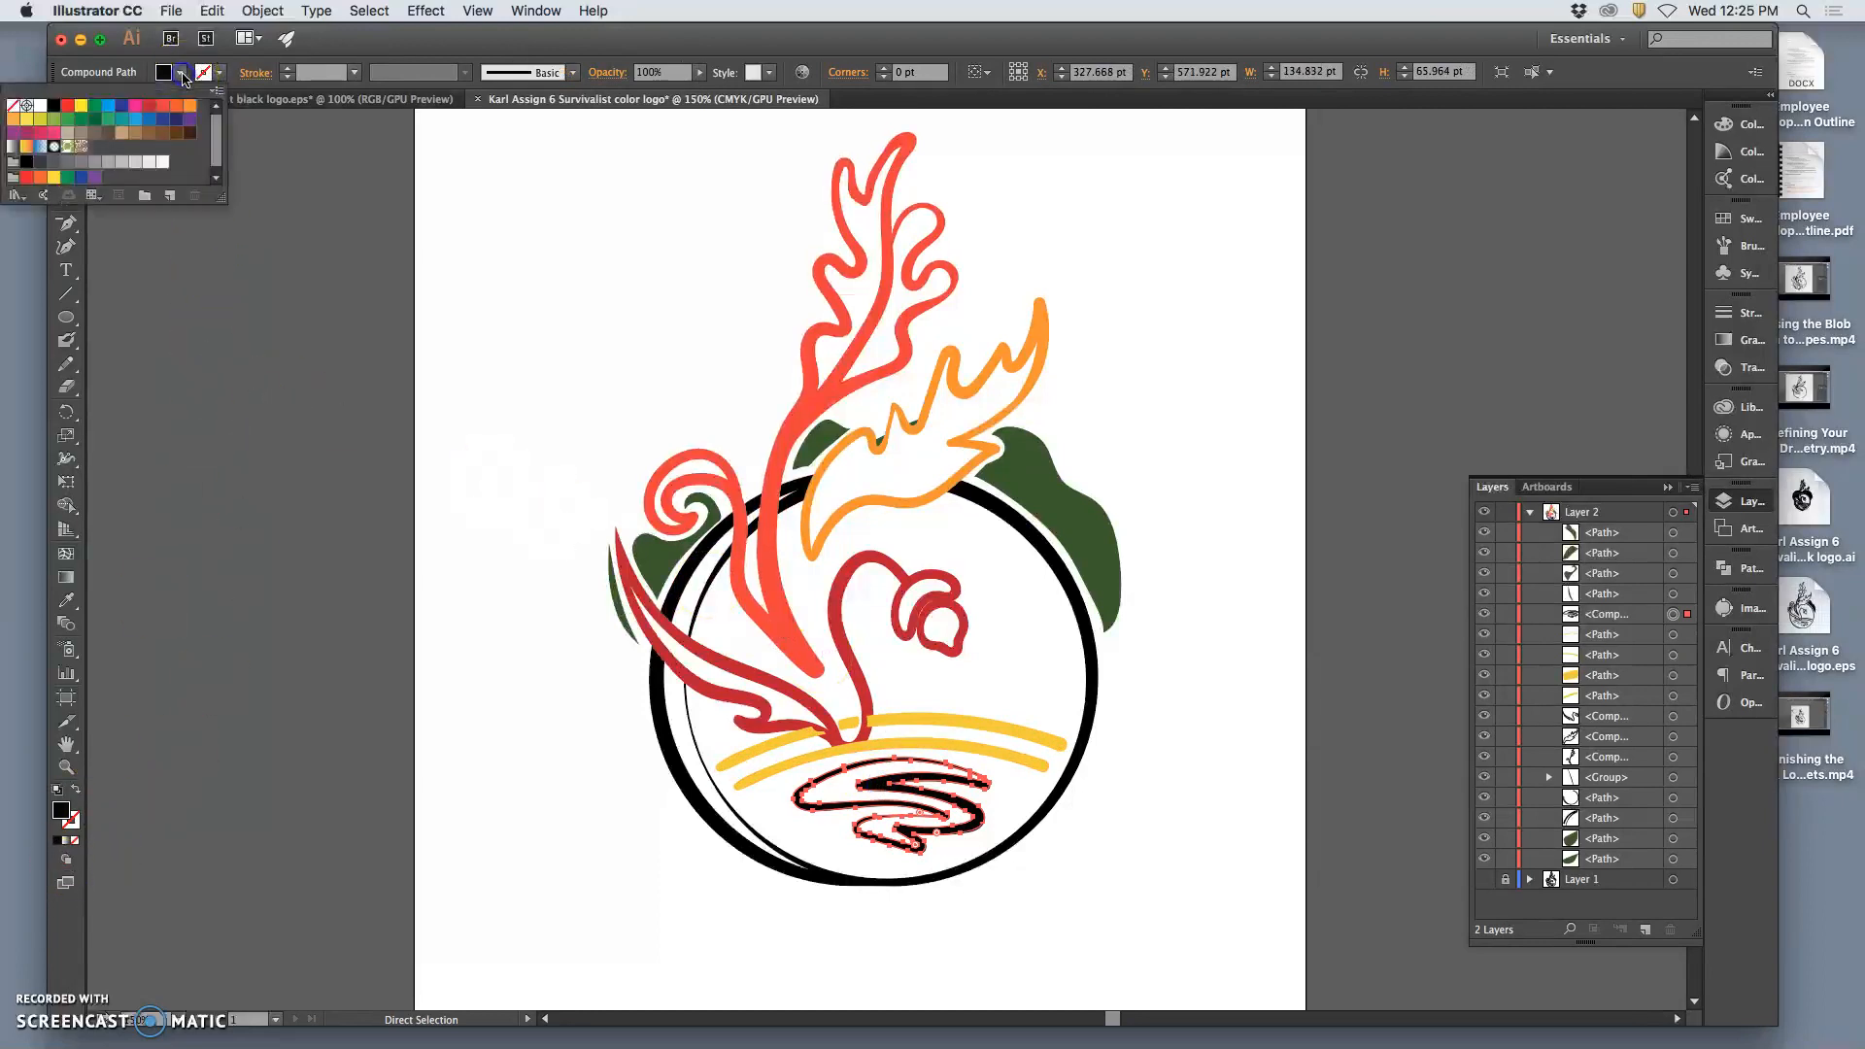
{"action": "left_click", "coordinate": [137, 120]}
{"action": "left_click", "coordinate": [1182, 450]}
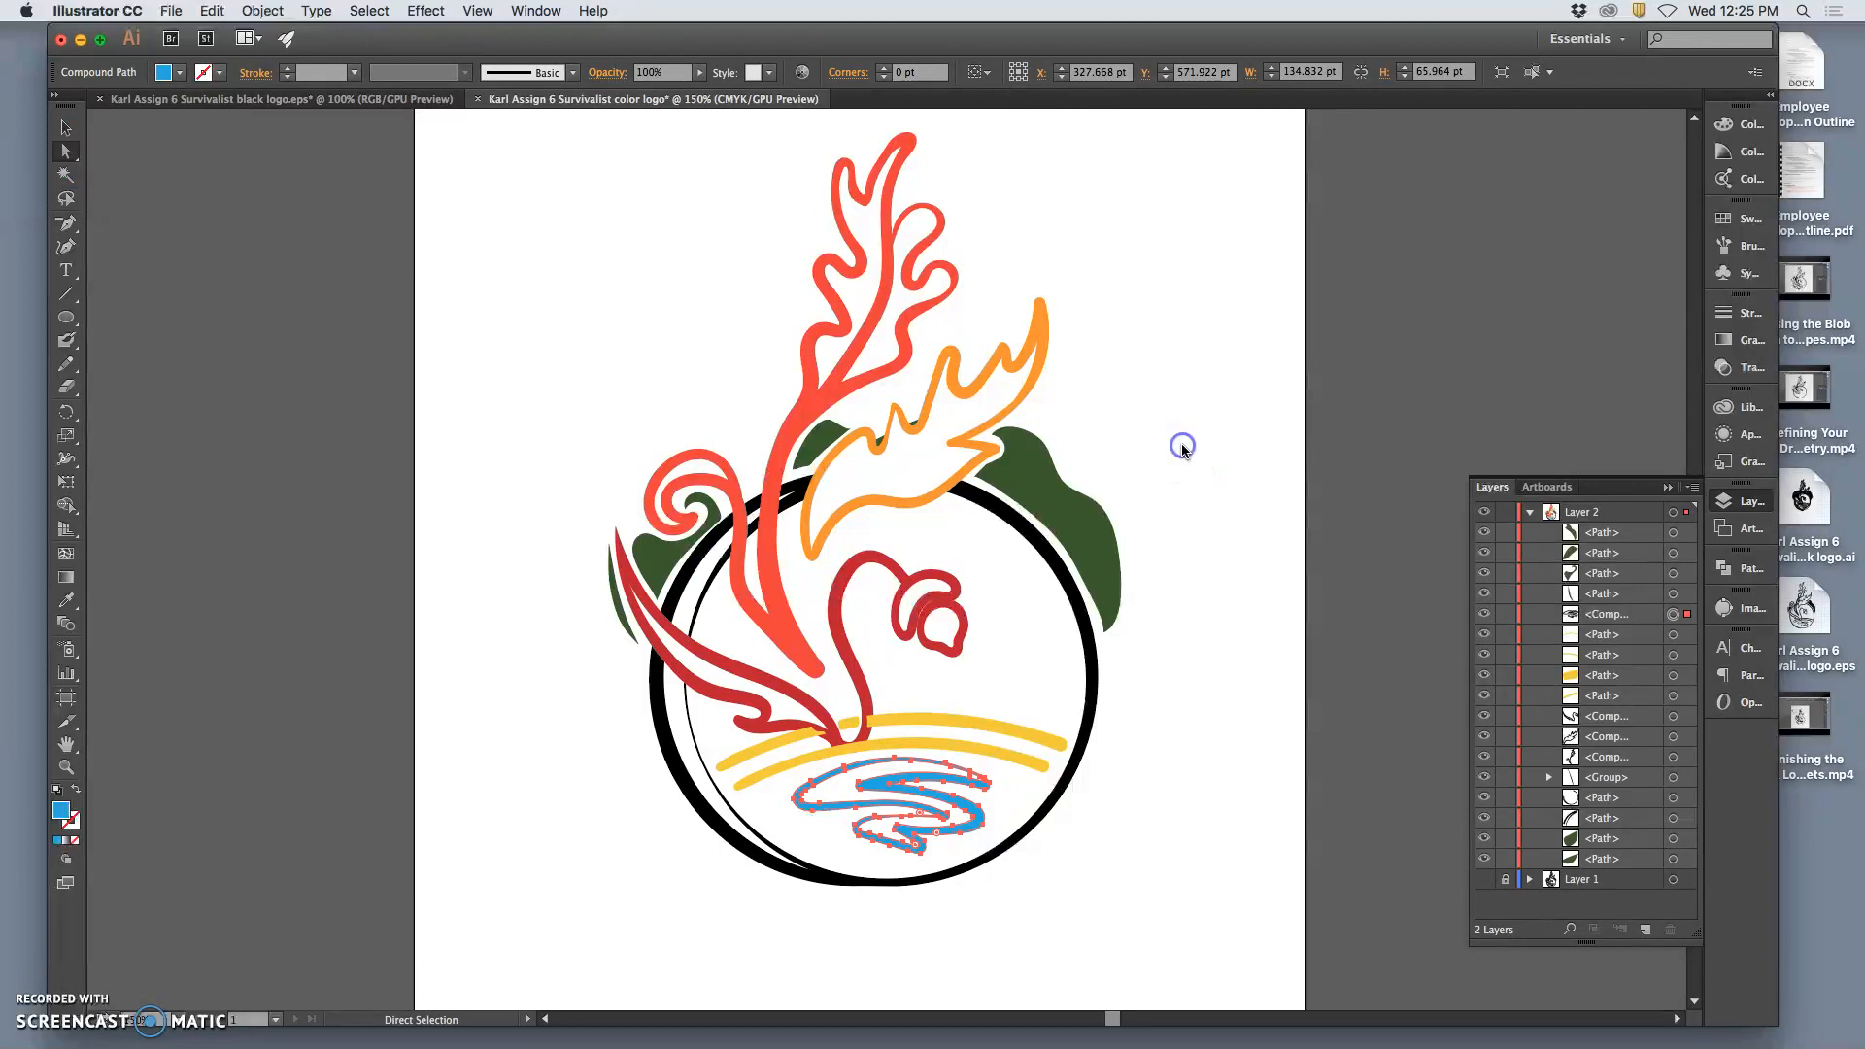
{"action": "left_click", "coordinate": [1200, 465]}
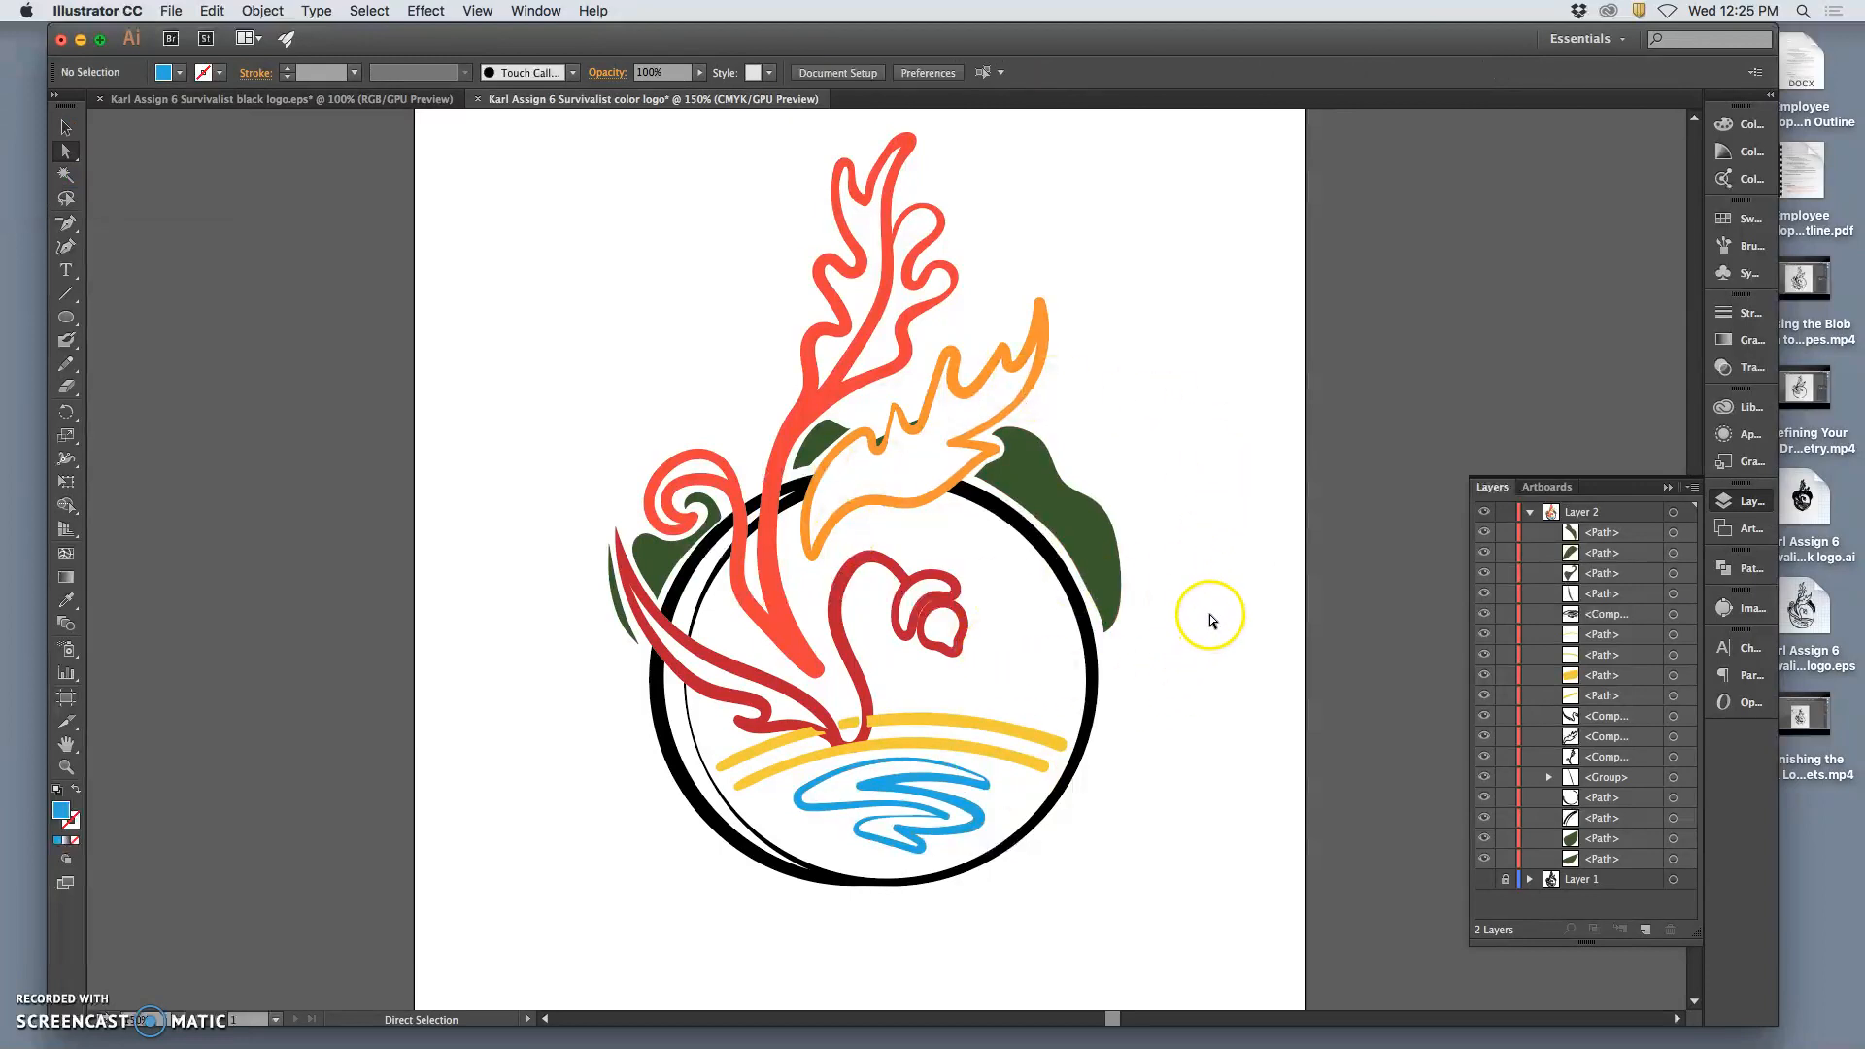
Move the three paths of the upper yellow horizon line to the bottom of Layer 2 and deselect them
{"action": "scroll", "coordinate": [1210, 619], "scroll_direction": "right", "scroll_amount": 1}
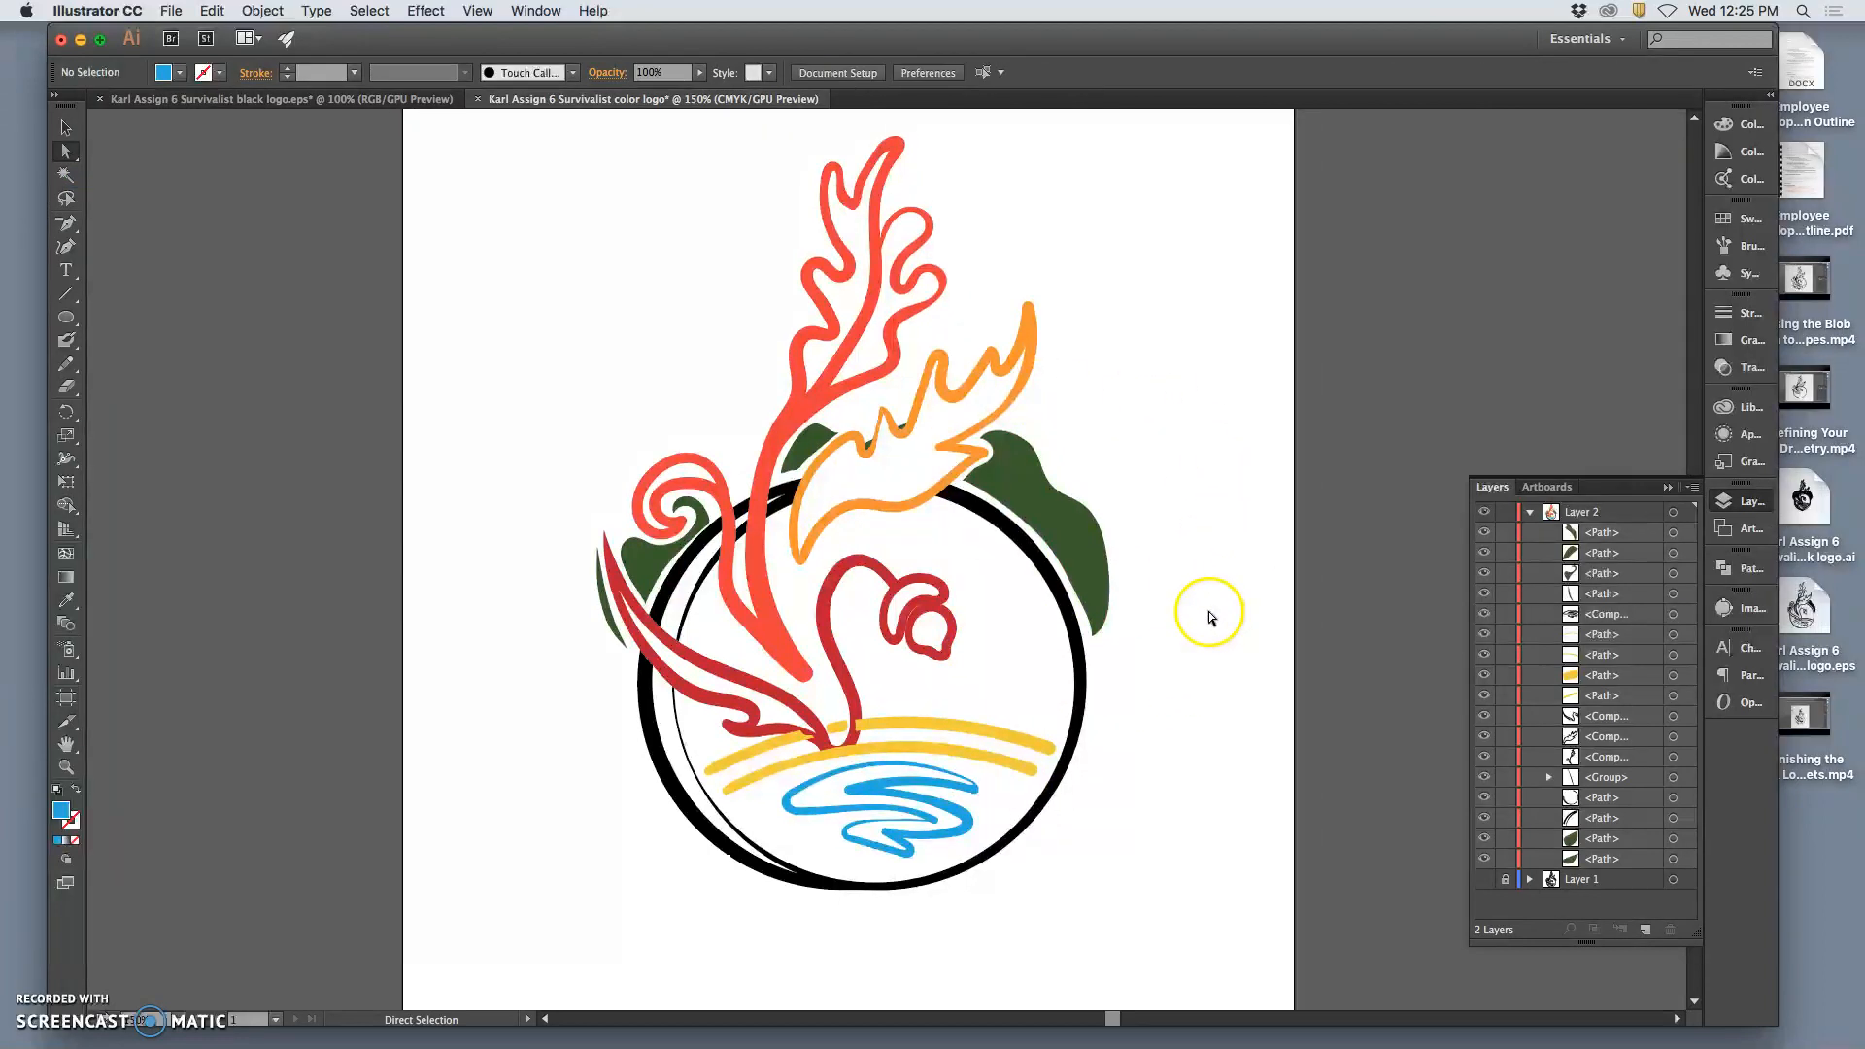
{"action": "left_click", "coordinate": [870, 726]}
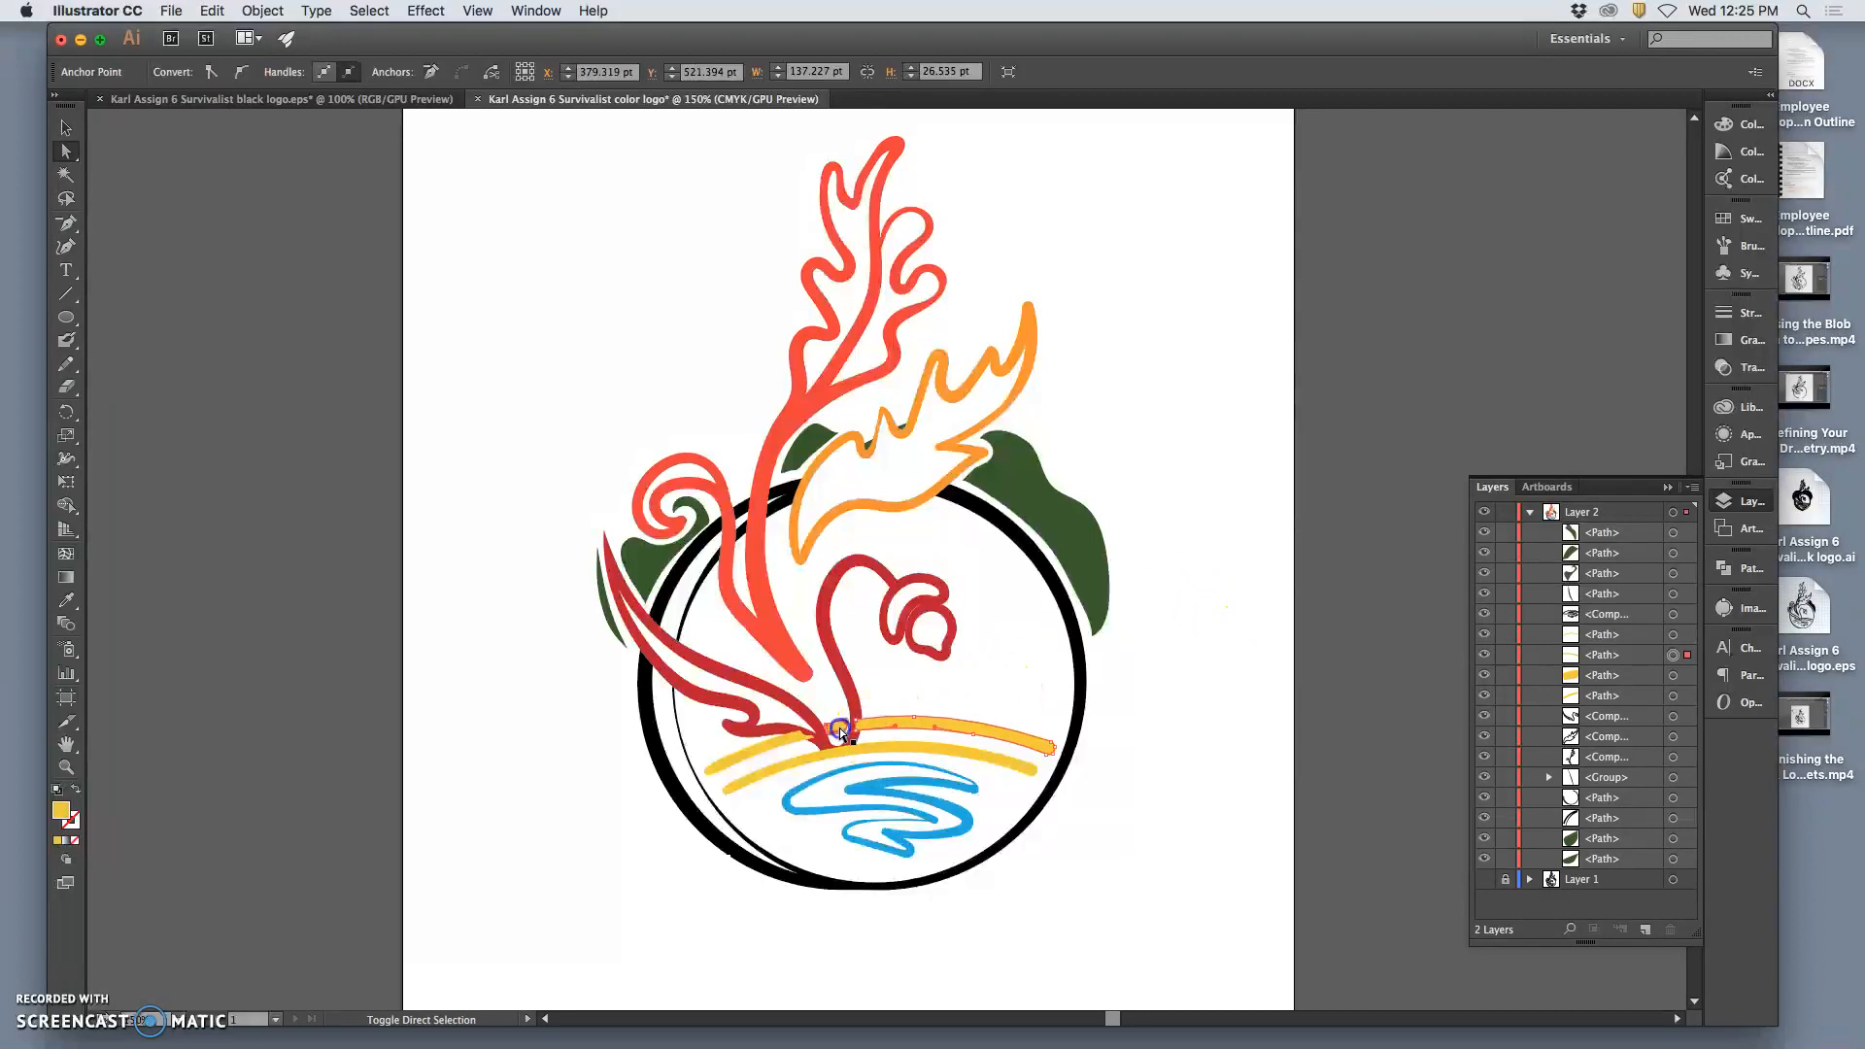
{"action": "left_click", "coordinate": [839, 726], "text": "shift"}
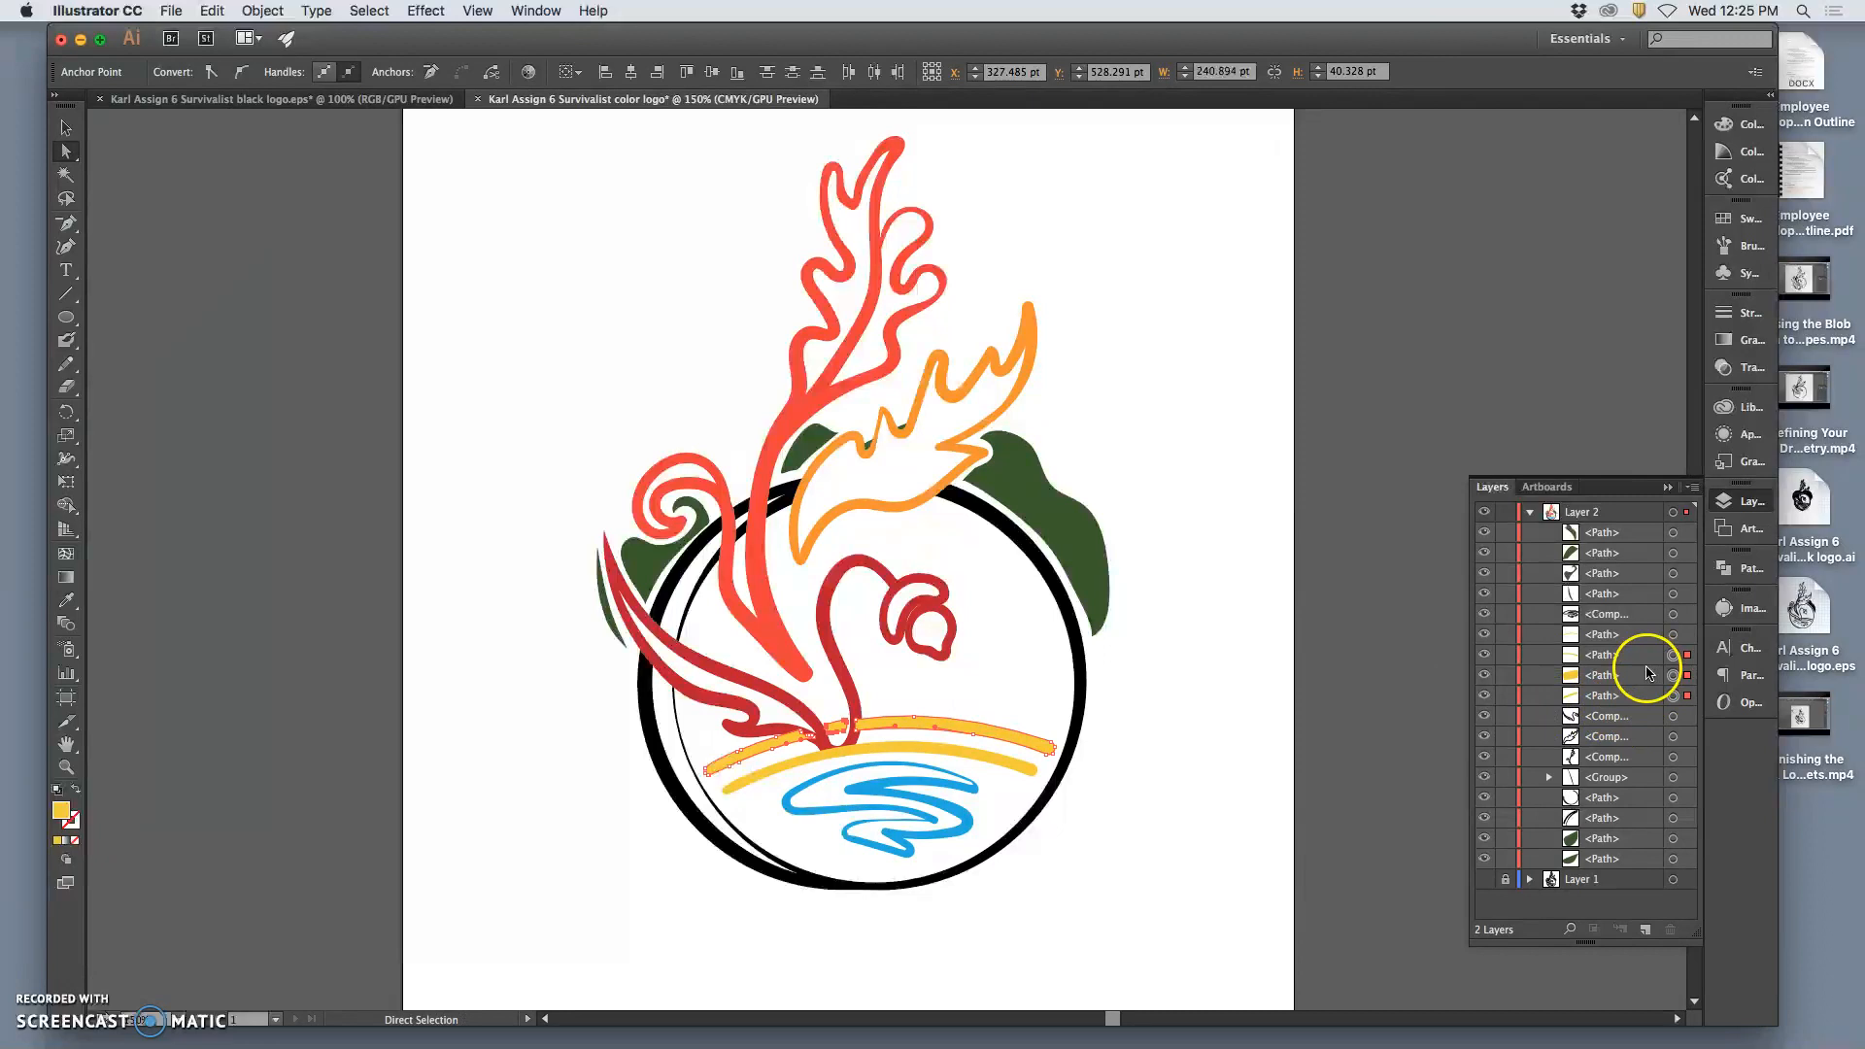
{"action": "left_click_drag", "start_coordinate": [1632, 655], "coordinate": [1630, 722]}
{"action": "left_click_drag", "start_coordinate": [1635, 657], "coordinate": [1630, 866]}
{"action": "left_click", "coordinate": [1645, 700], "text": "shift"}
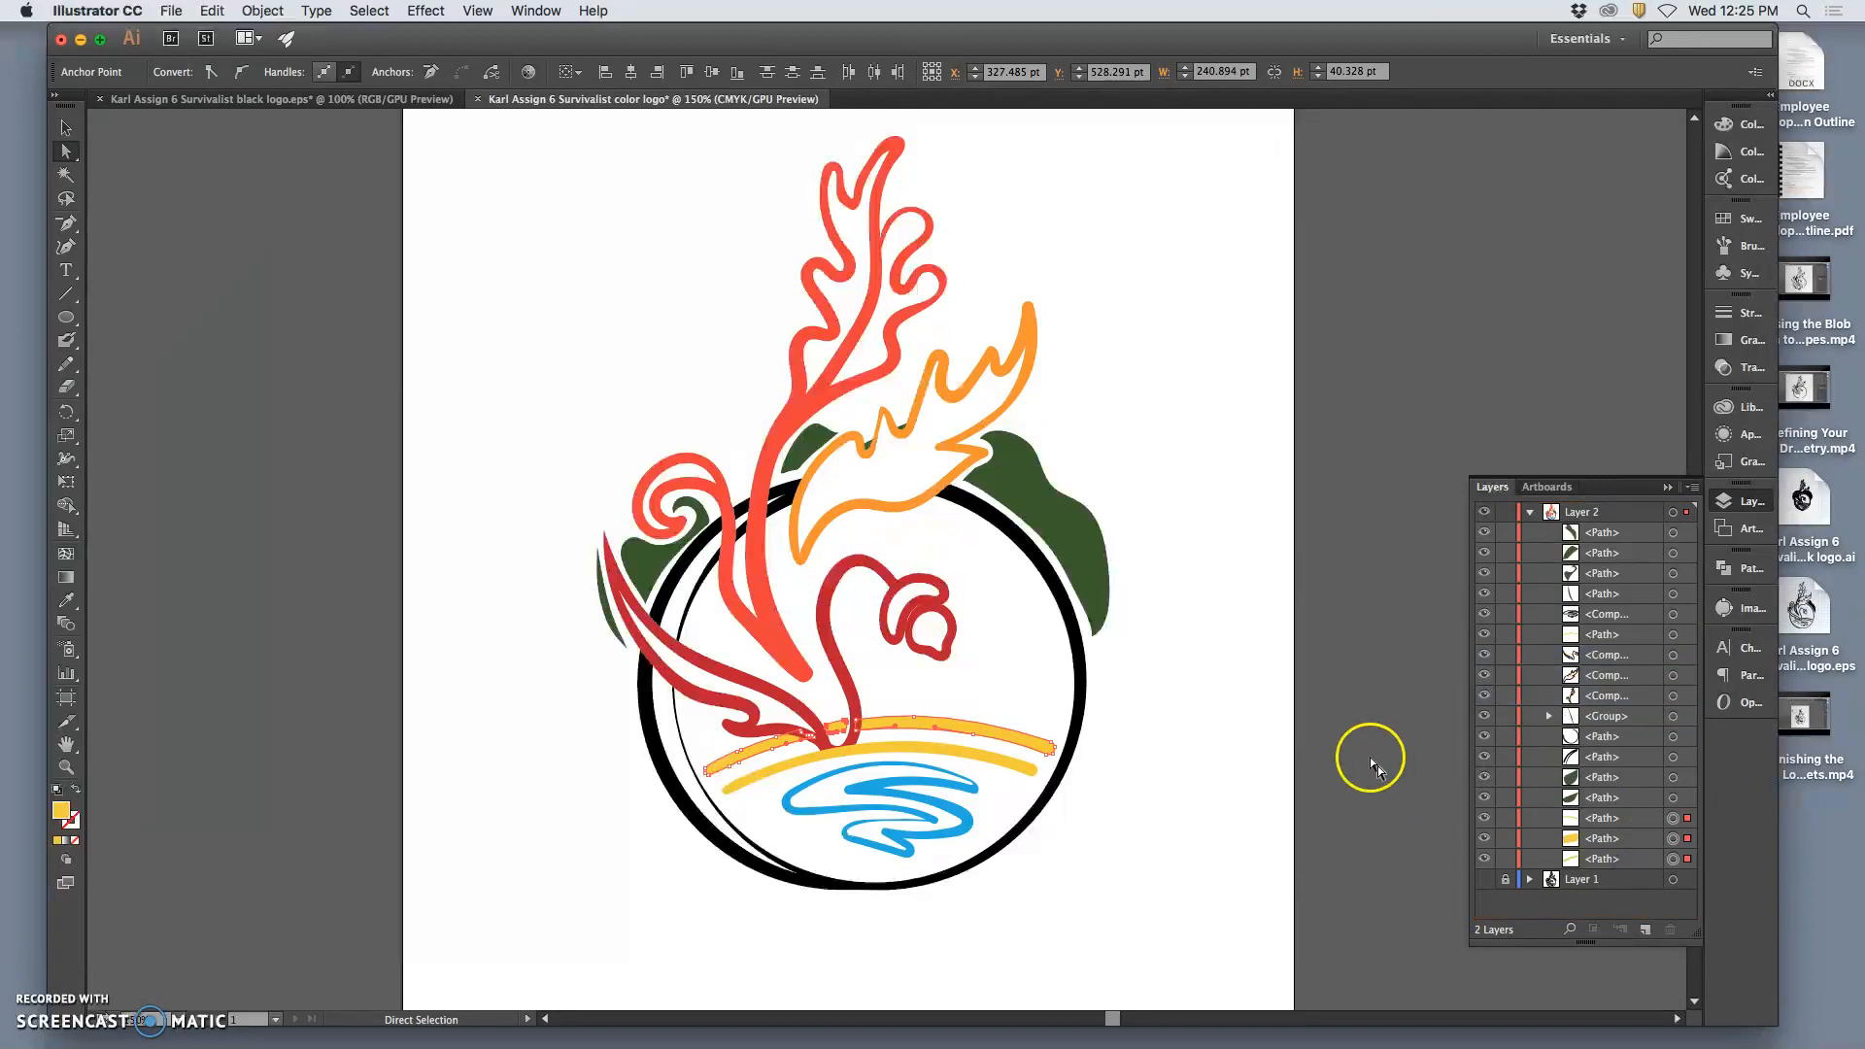
{"action": "left_click", "coordinate": [1222, 735]}
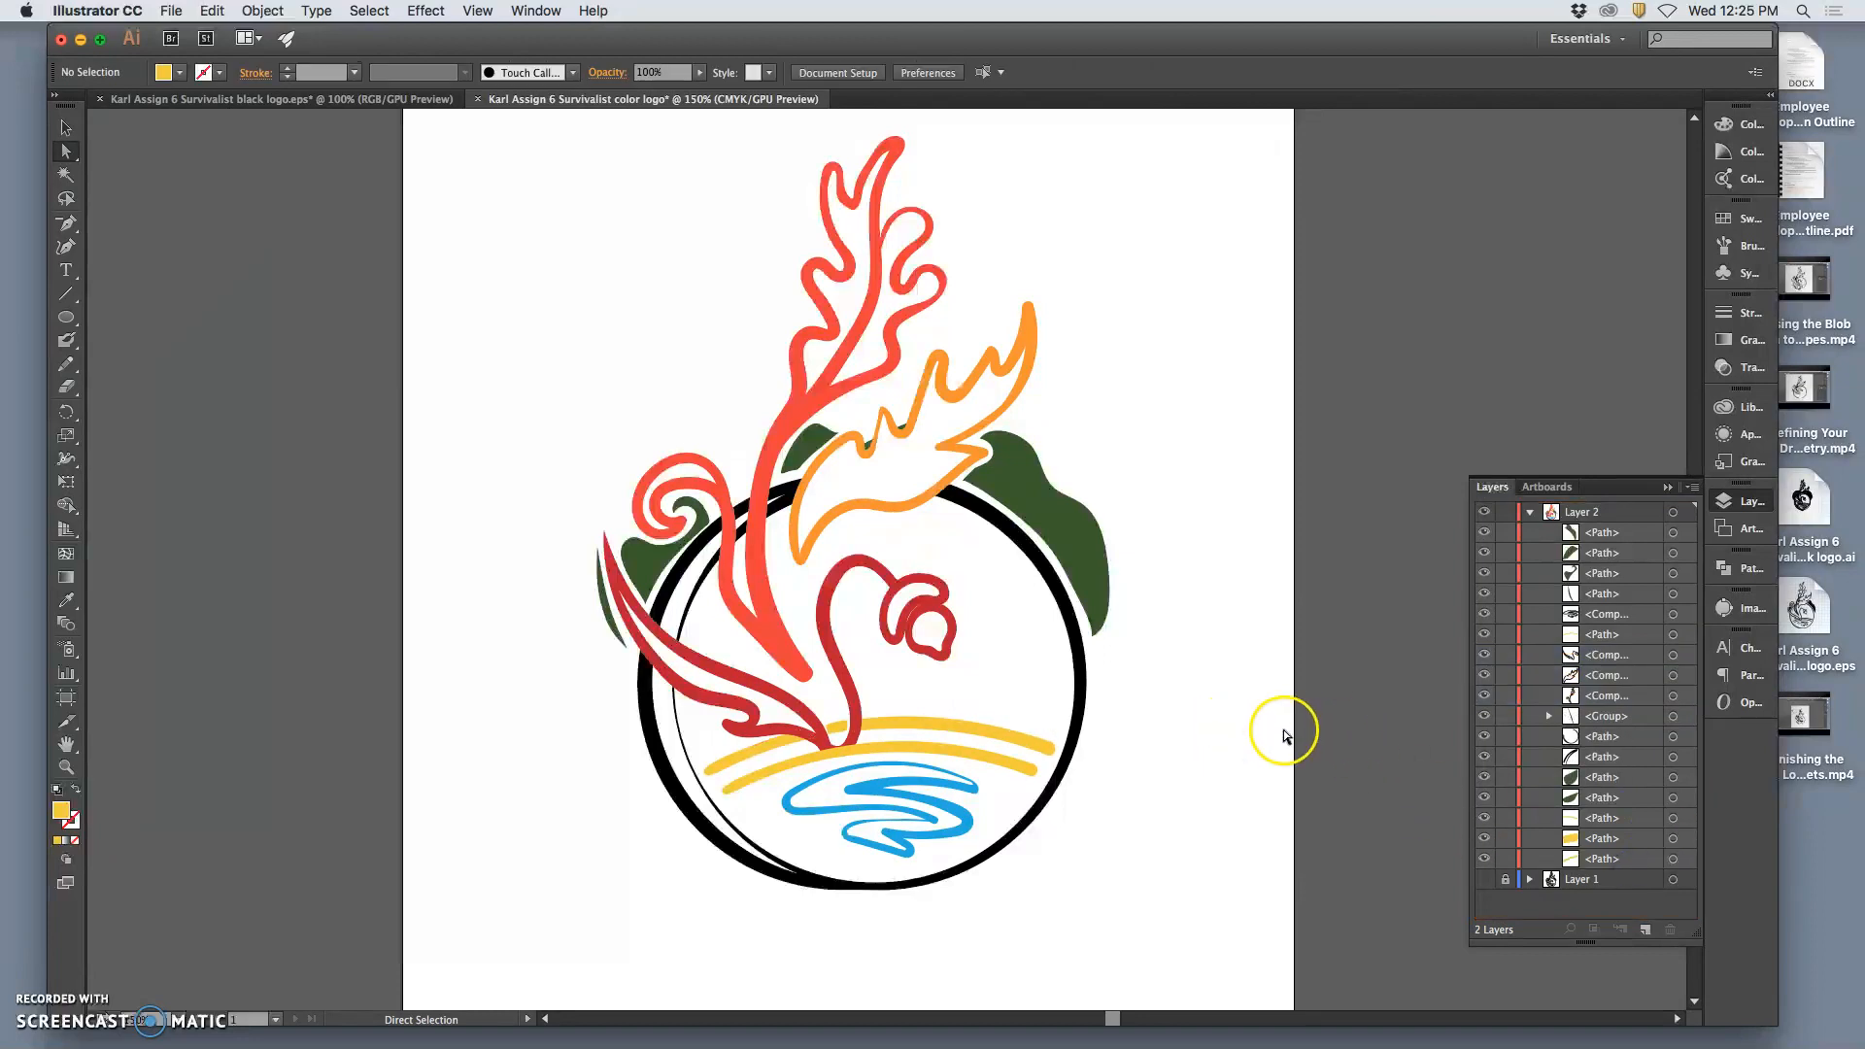
Select the black ring and its upper-left arc and try to fill both with dark blue 0F1B5B
{"action": "scroll", "coordinate": [1260, 724], "scroll_direction": "down", "scroll_amount": 3}
{"action": "scroll", "coordinate": [1261, 721], "scroll_direction": "down", "scroll_amount": 3}
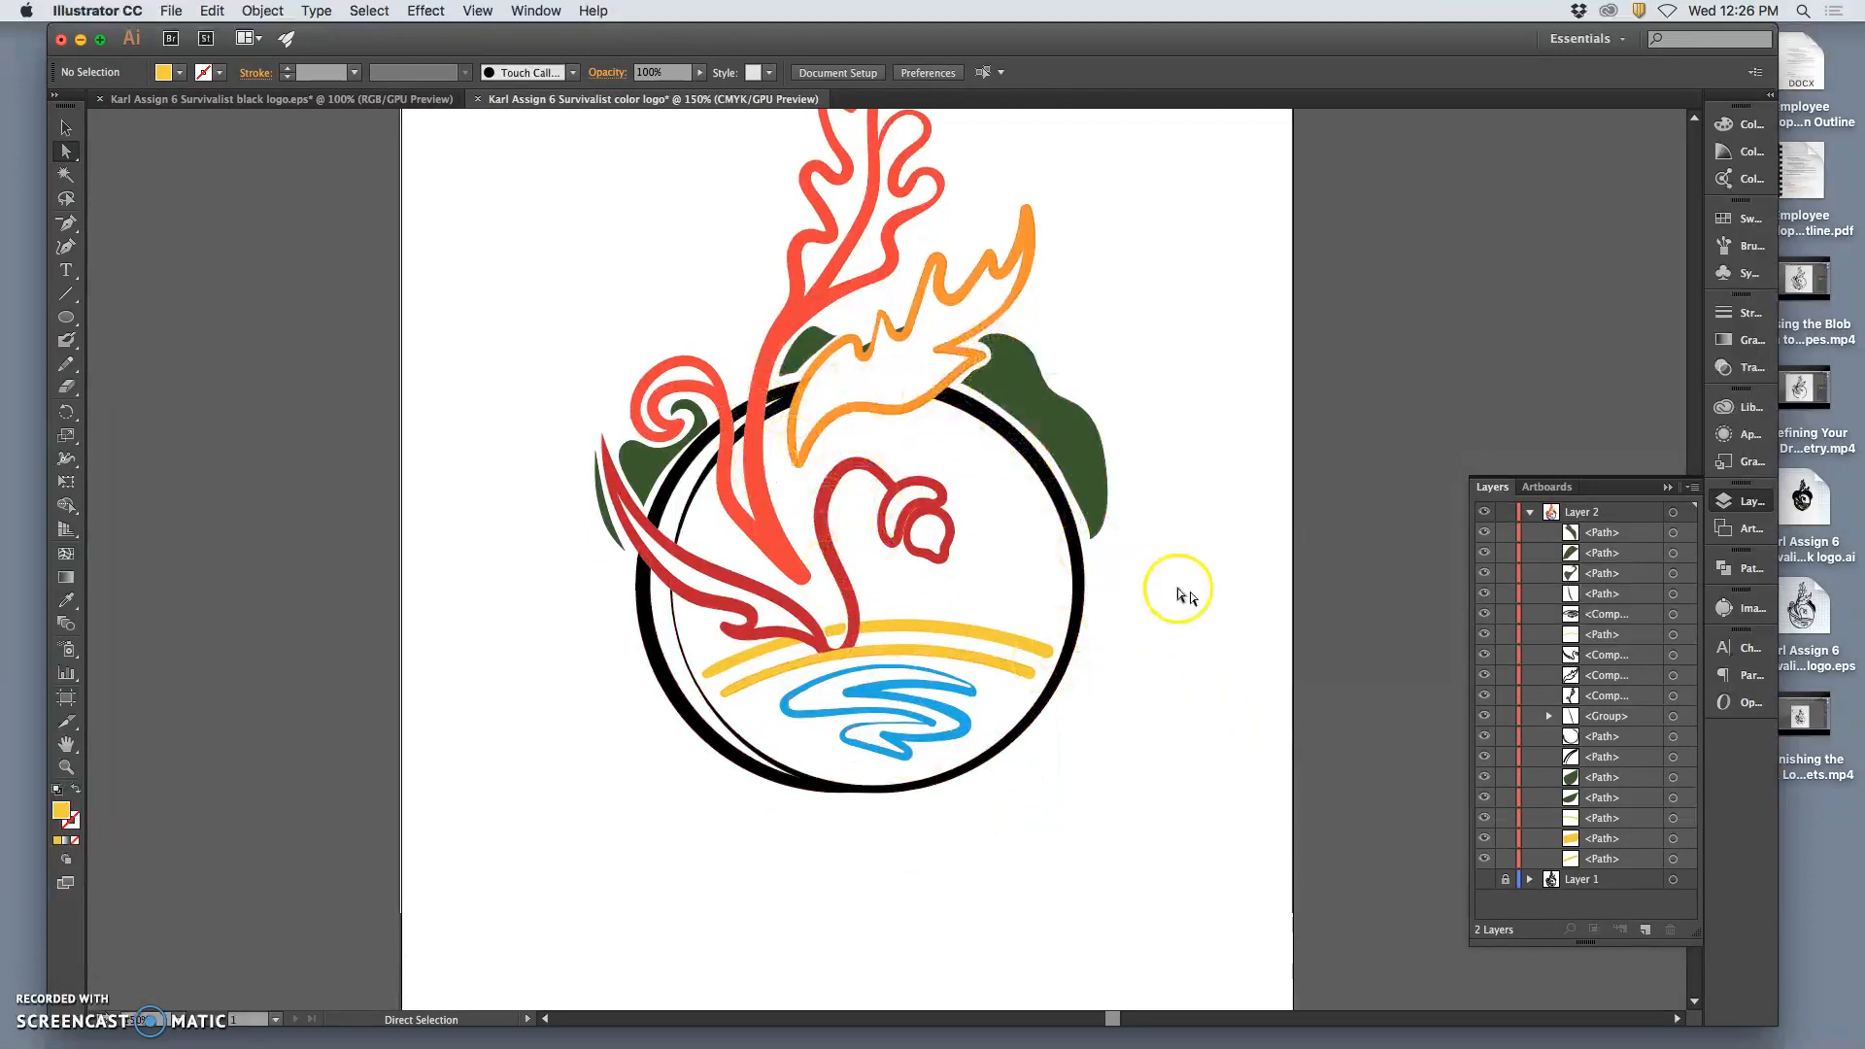
{"action": "scroll", "coordinate": [1241, 570], "scroll_direction": "right", "scroll_amount": 2}
{"action": "scroll", "coordinate": [1240, 570], "scroll_direction": "up", "scroll_amount": 2}
{"action": "scroll", "coordinate": [1226, 573], "scroll_direction": "up", "scroll_amount": 2}
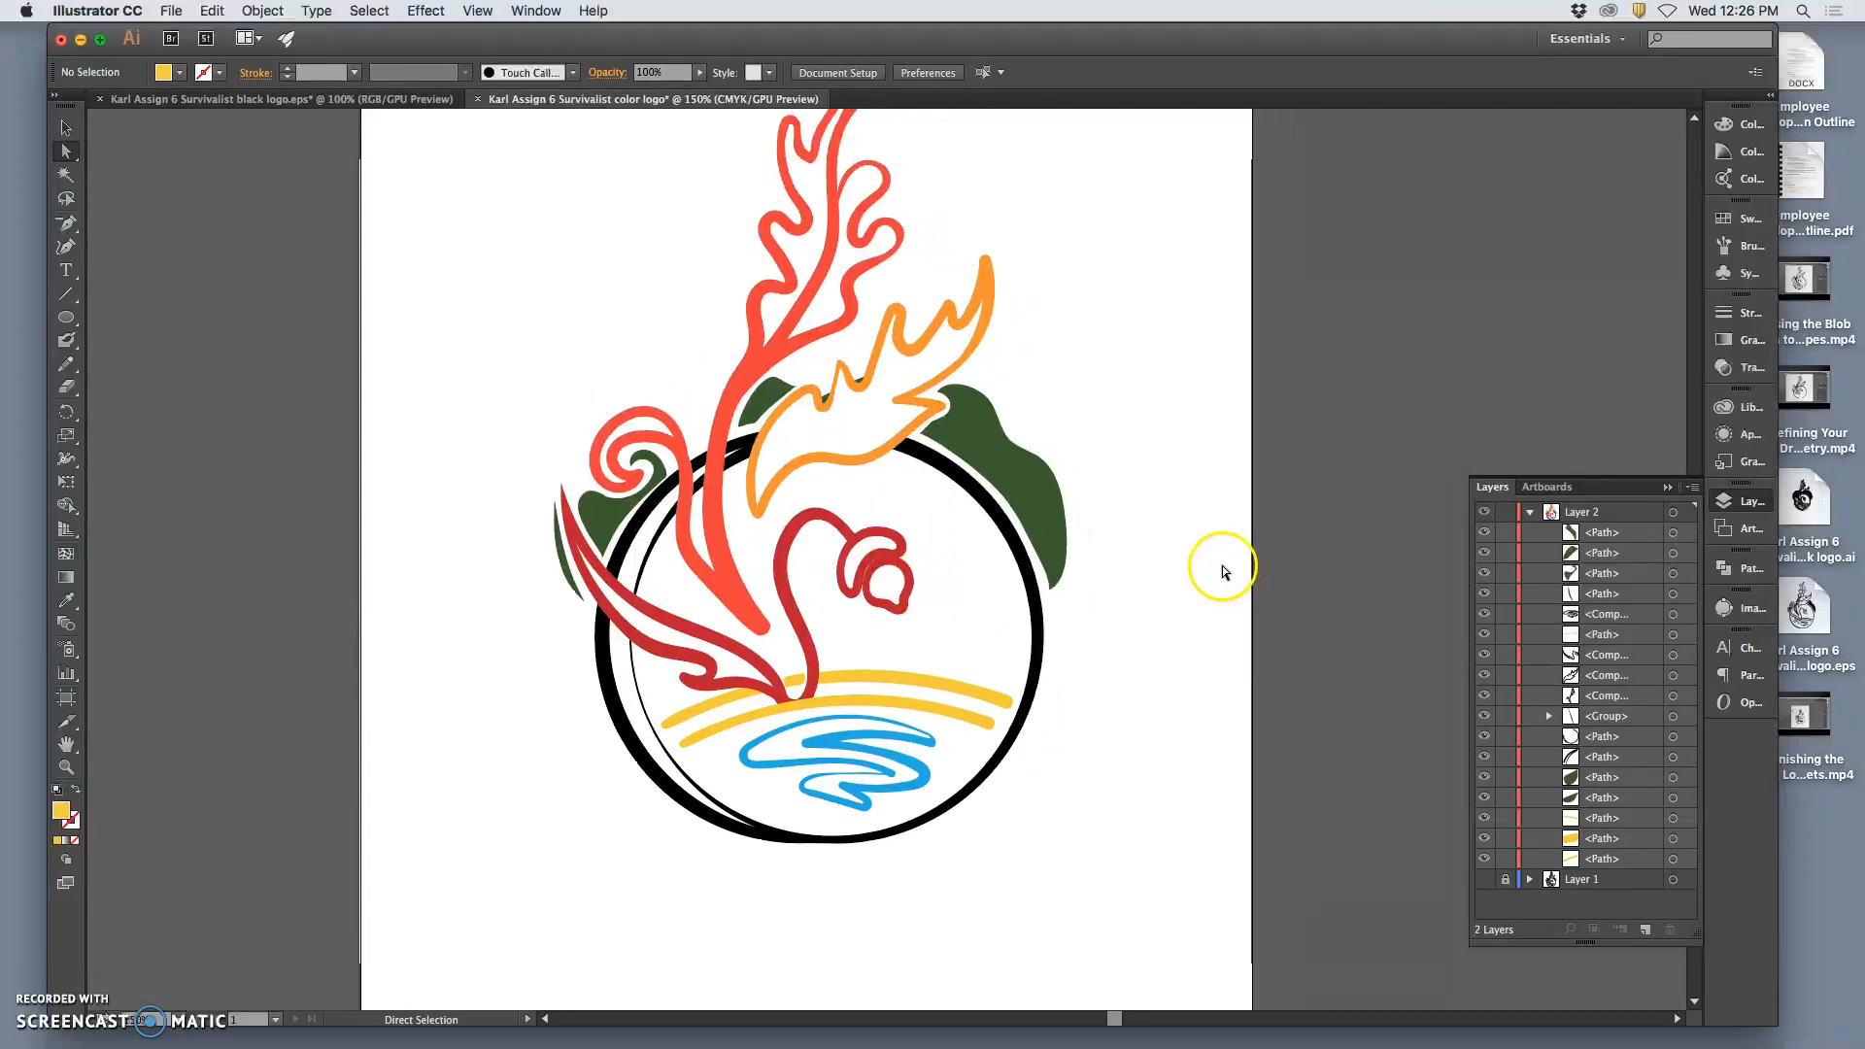
{"action": "left_click", "coordinate": [967, 491]}
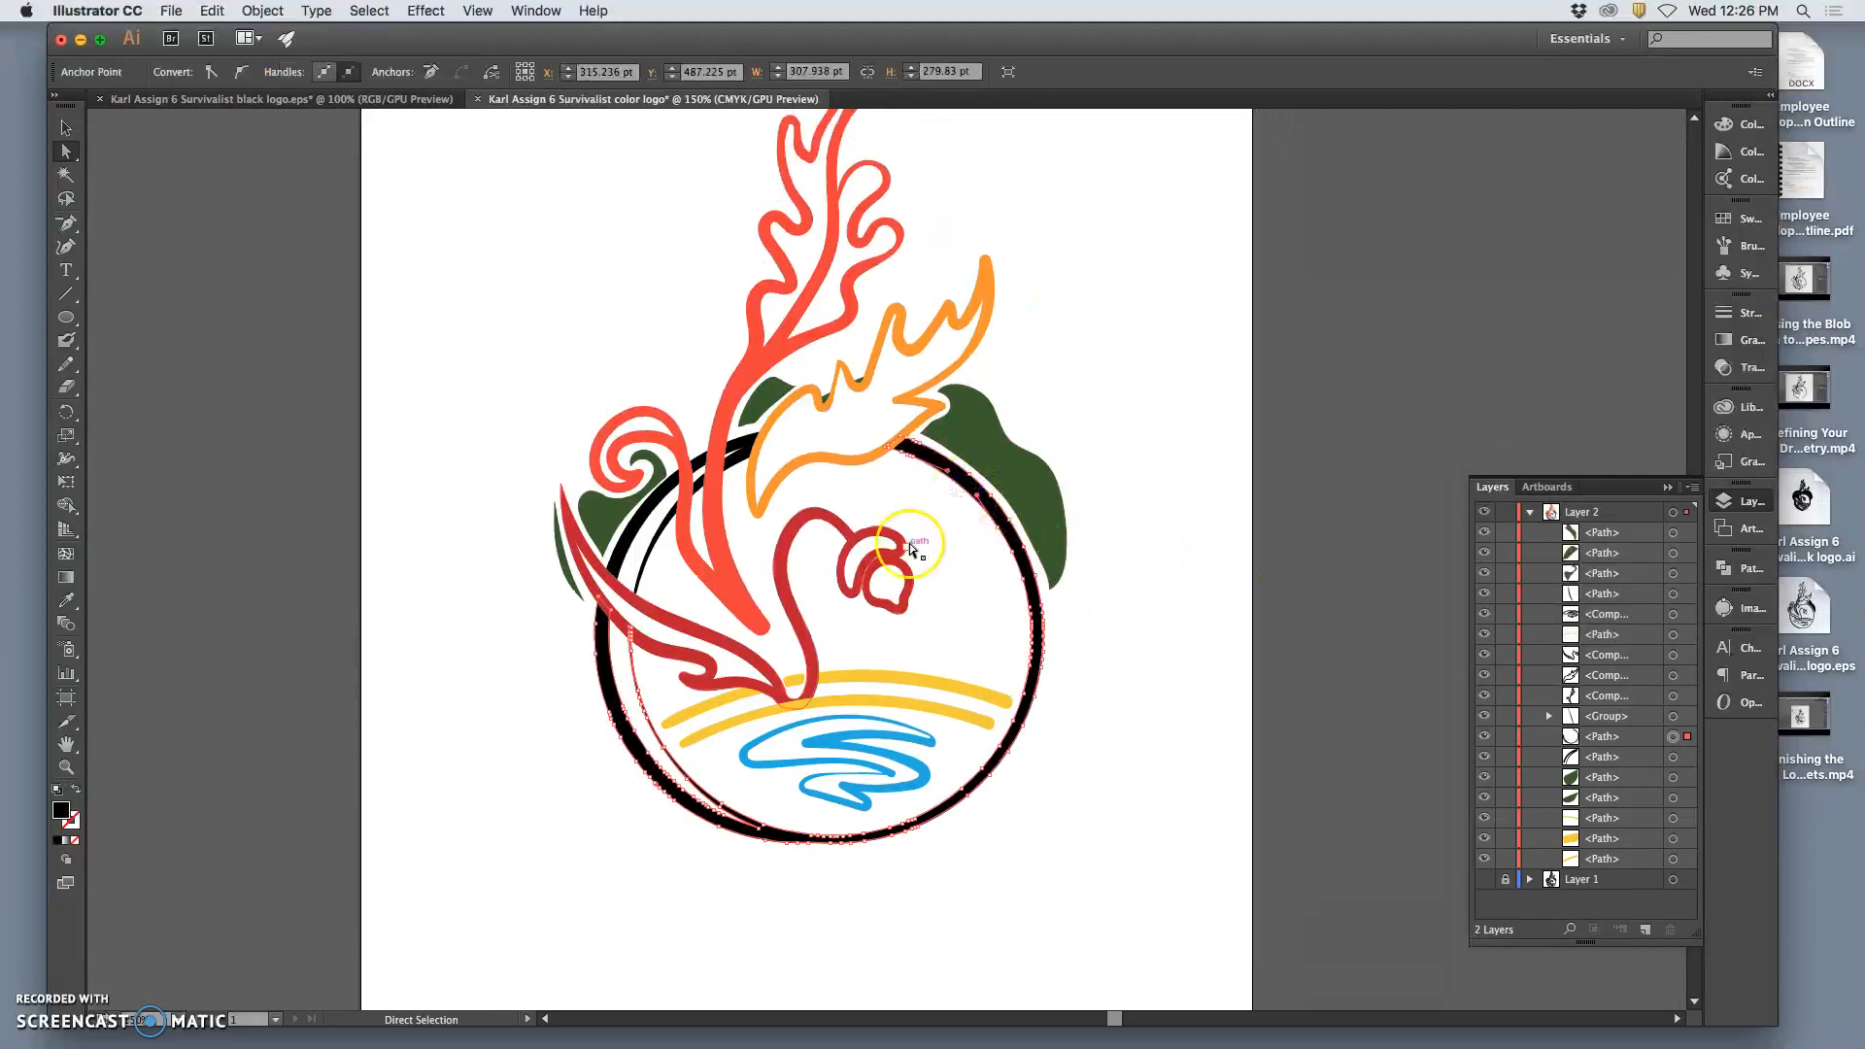
{"action": "left_click", "coordinate": [665, 501], "text": "shift"}
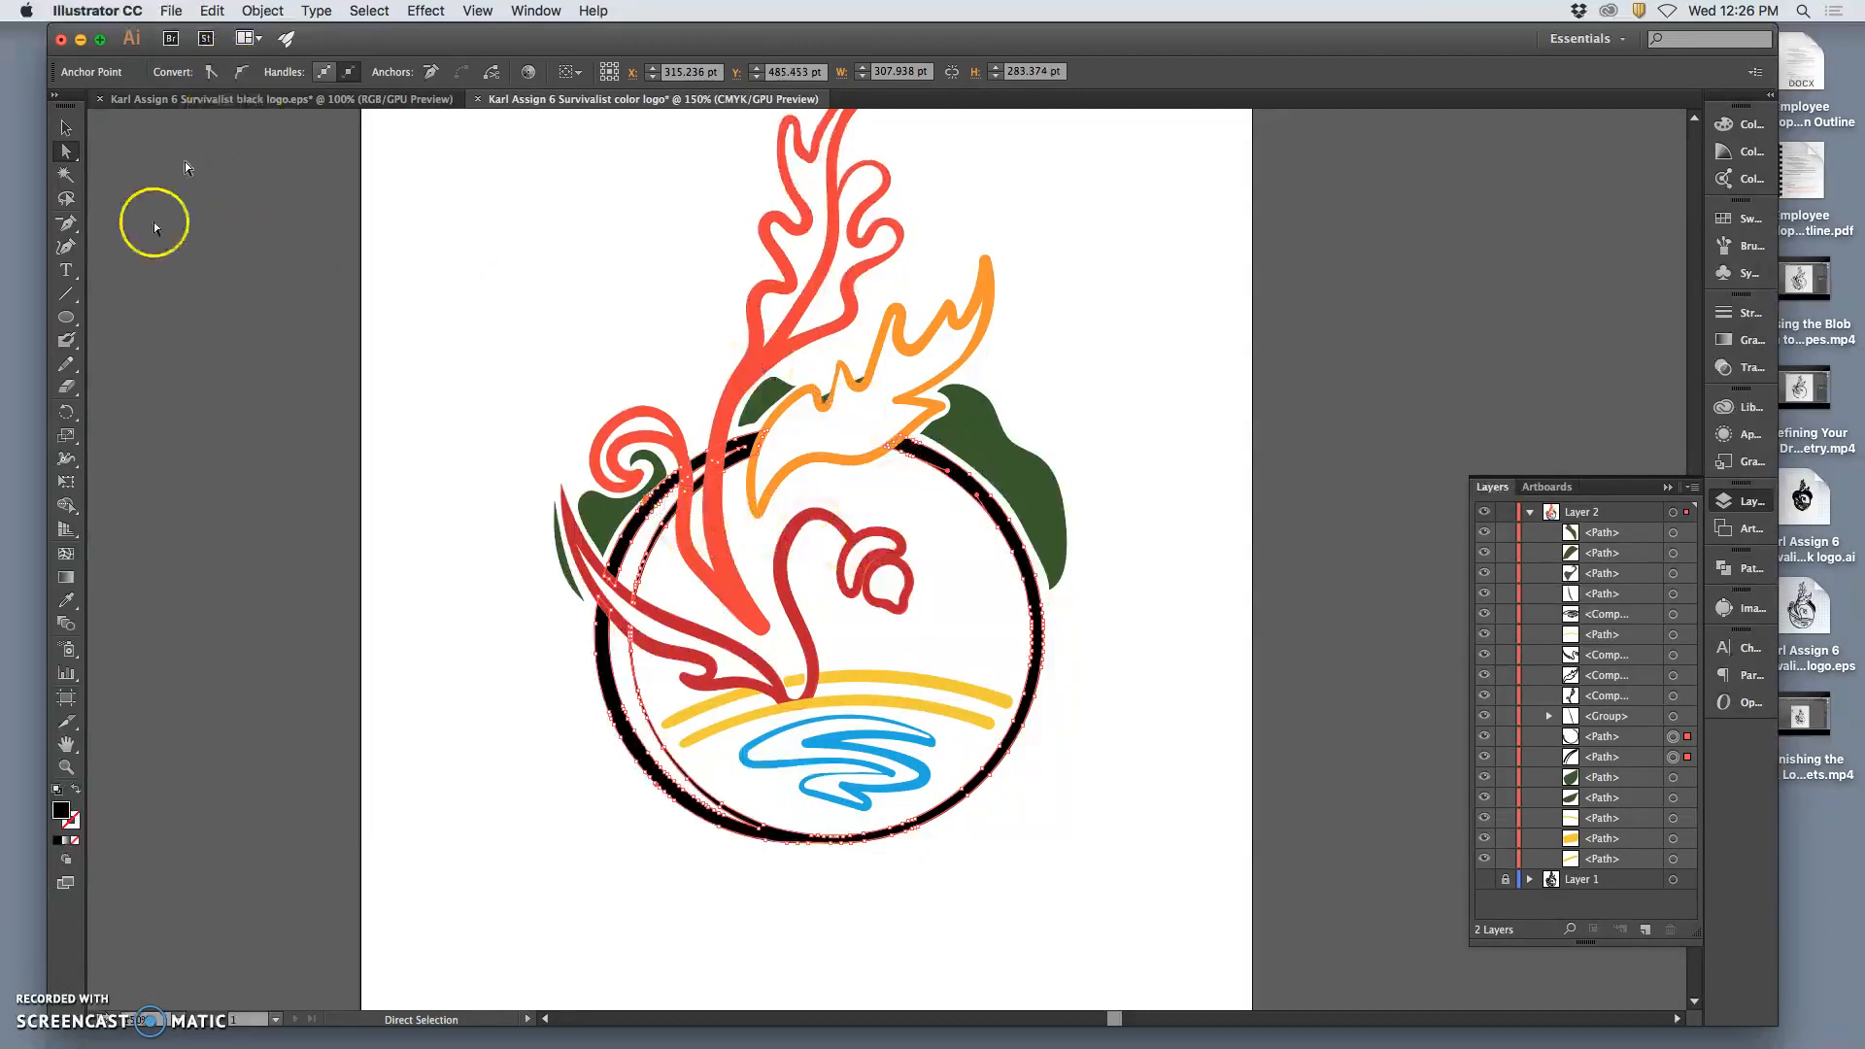
{"action": "double_click", "coordinate": [61, 811]}
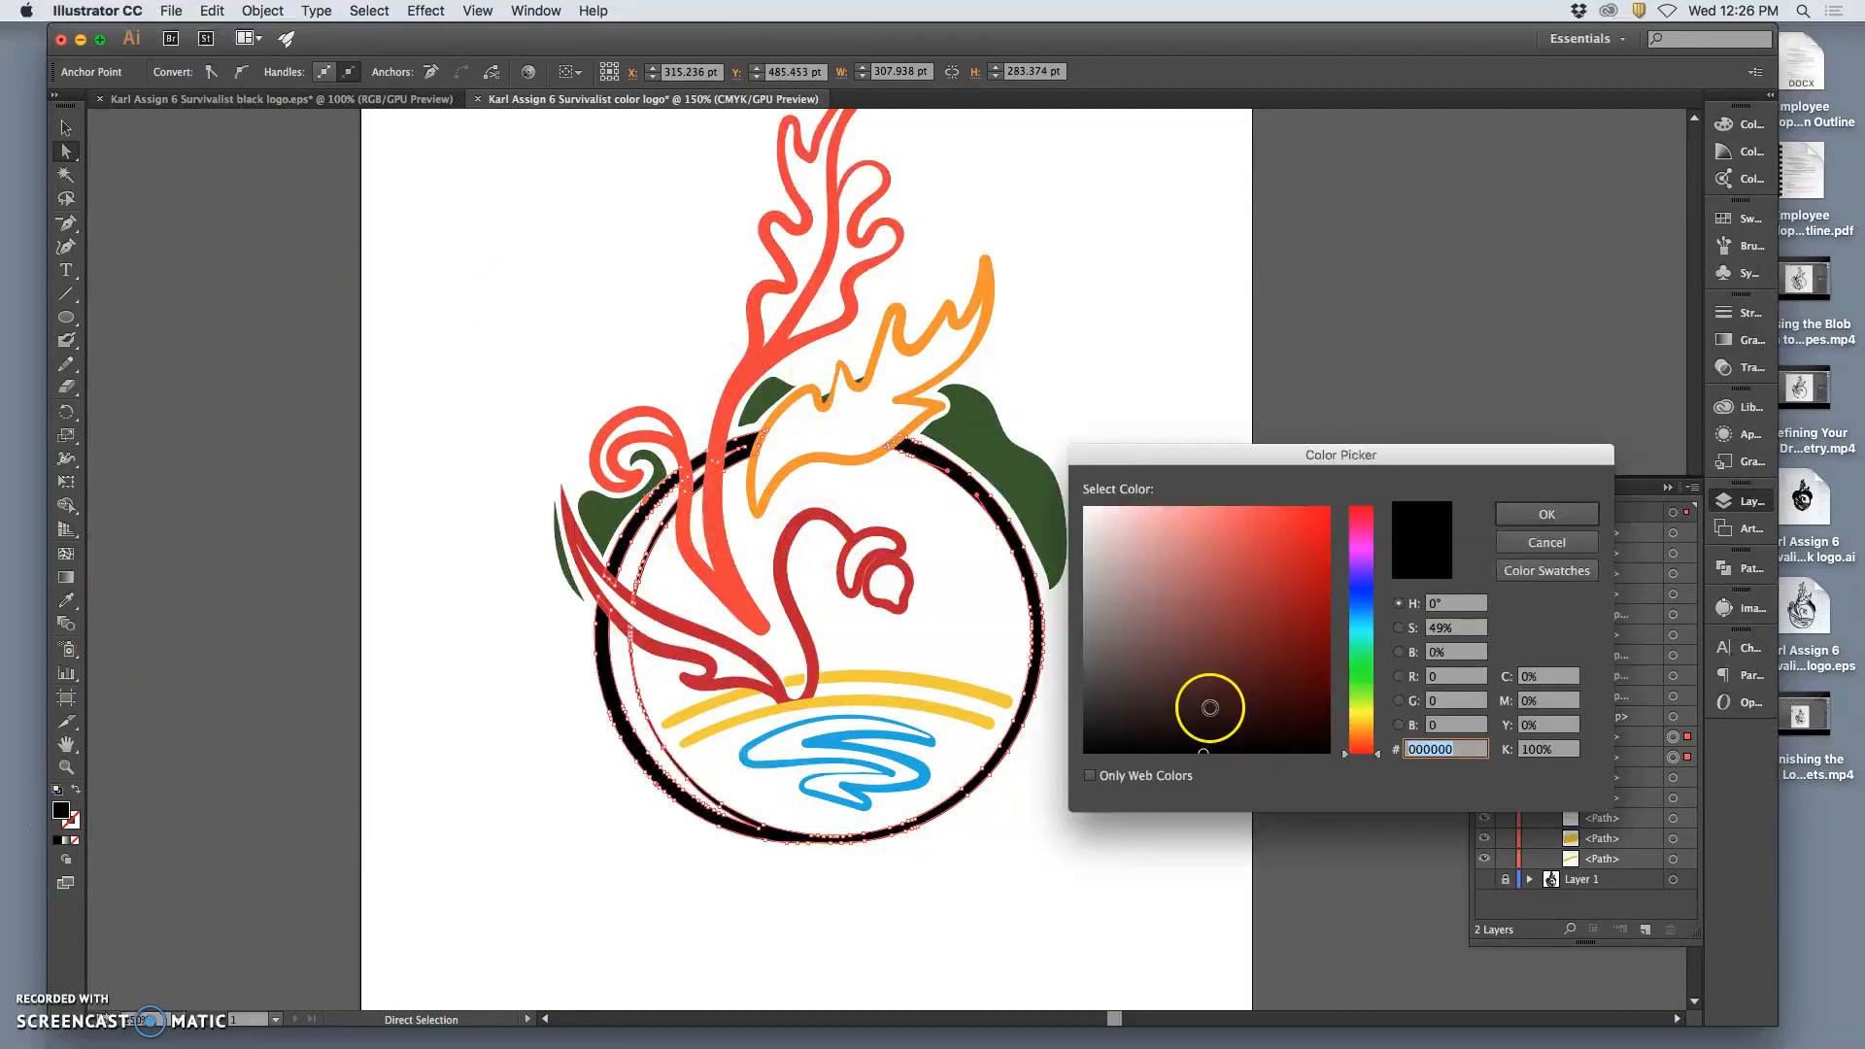
{"action": "left_click", "coordinate": [1361, 596]}
{"action": "left_click_drag", "start_coordinate": [1157, 719], "coordinate": [1207, 709]}
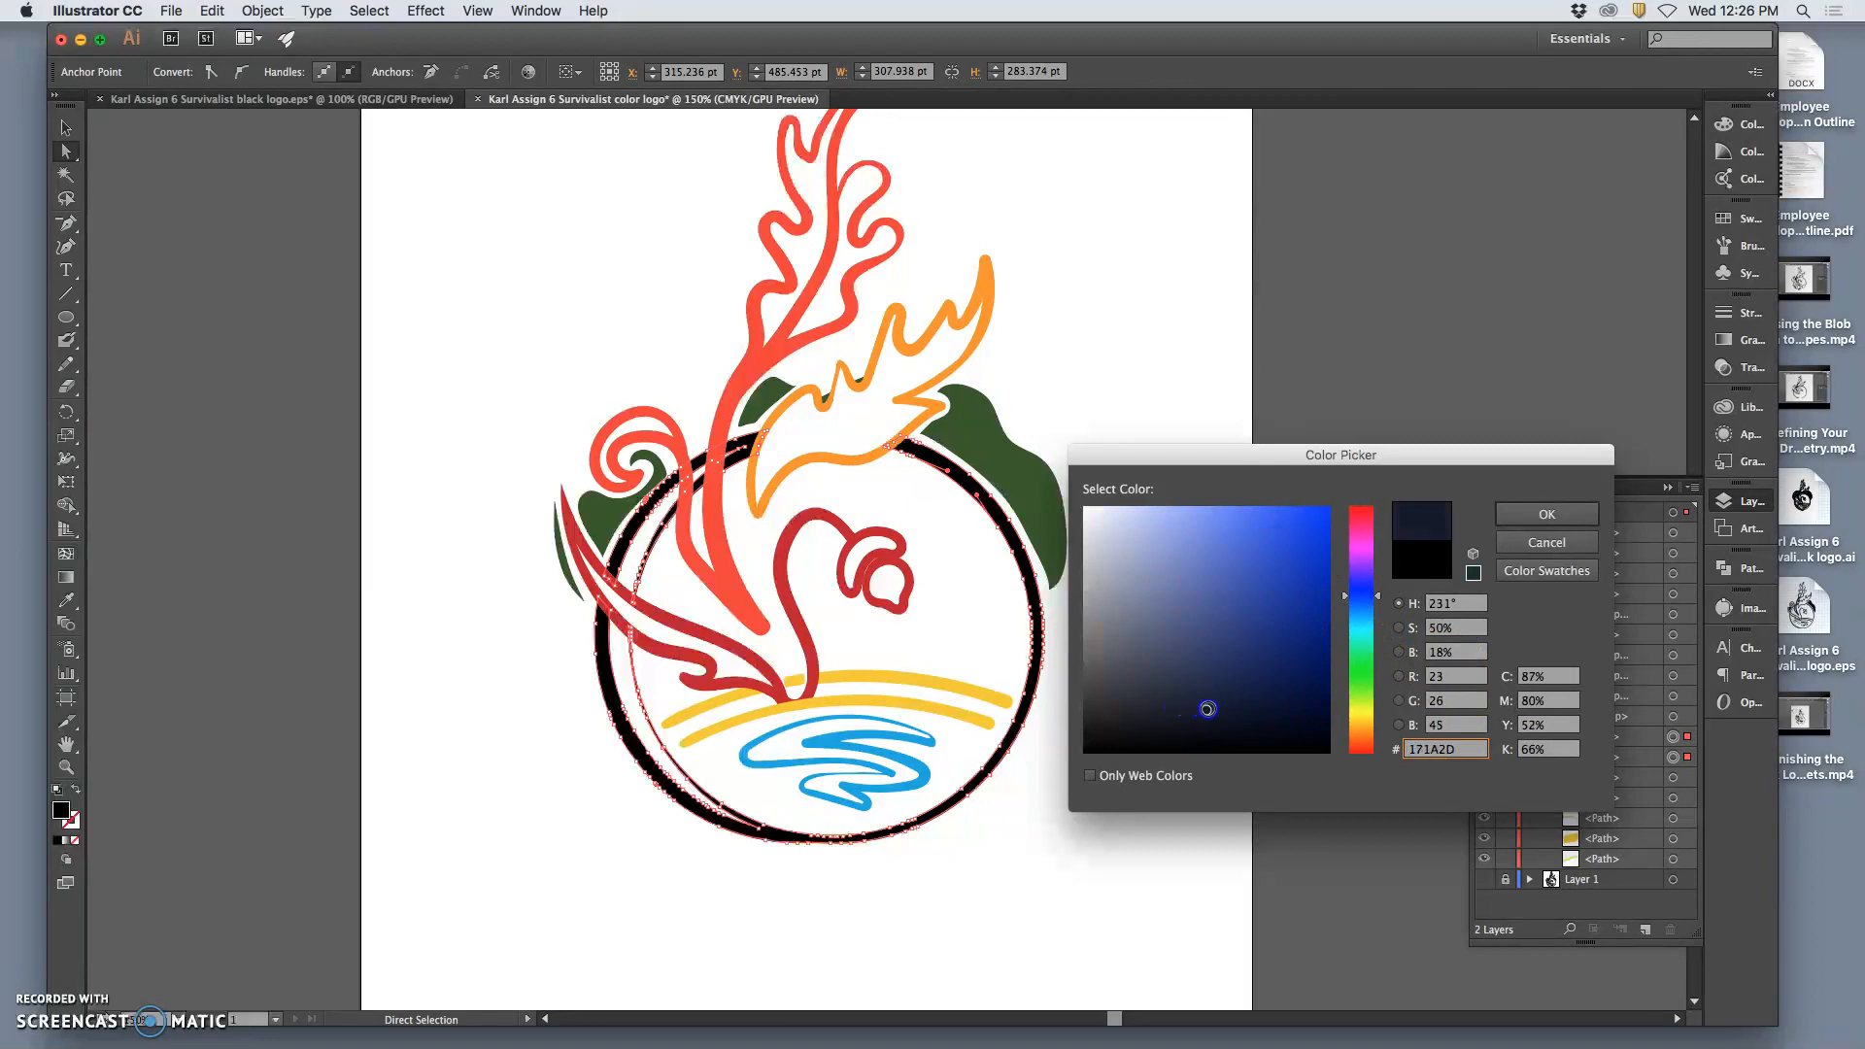
{"action": "left_click", "coordinate": [1291, 665]}
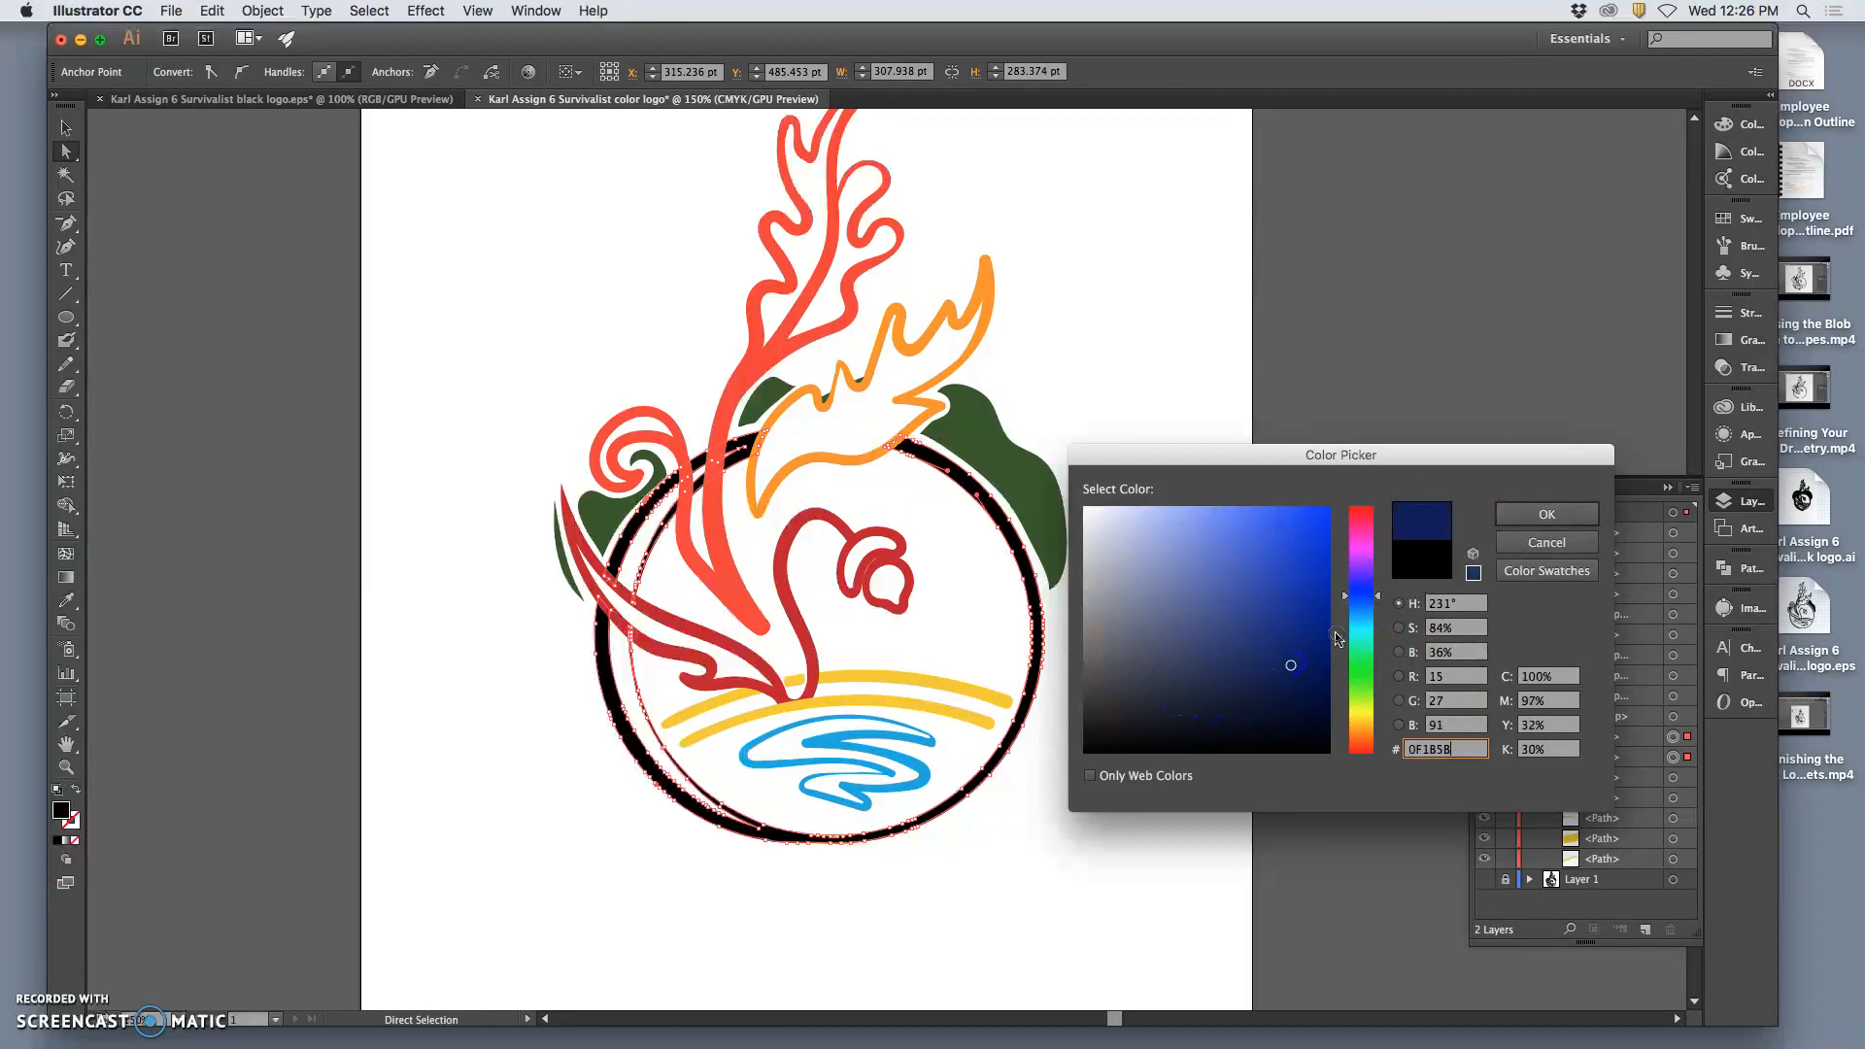
{"action": "left_click", "coordinate": [1521, 522]}
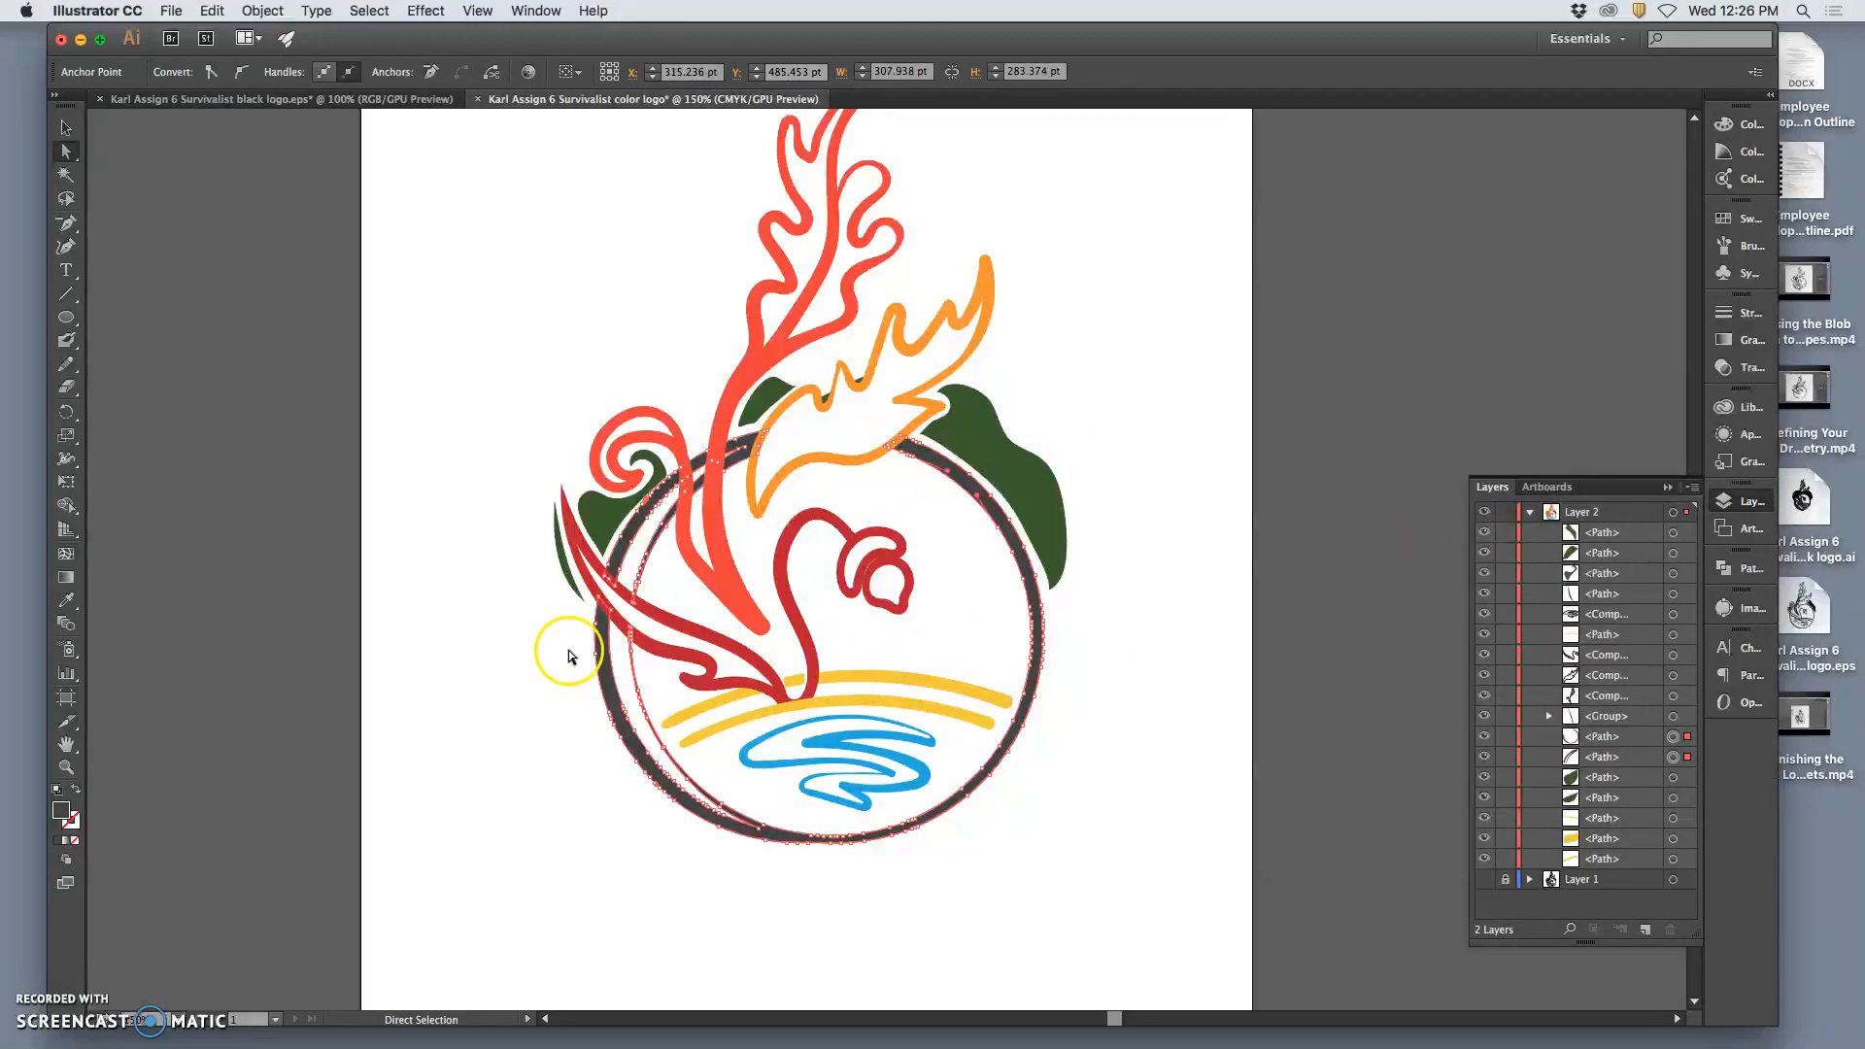
Try a brighter blue, 0E36DD, as the fill of both ring paths
{"action": "double_click", "coordinate": [64, 818]}
{"action": "left_click", "coordinate": [1315, 538]}
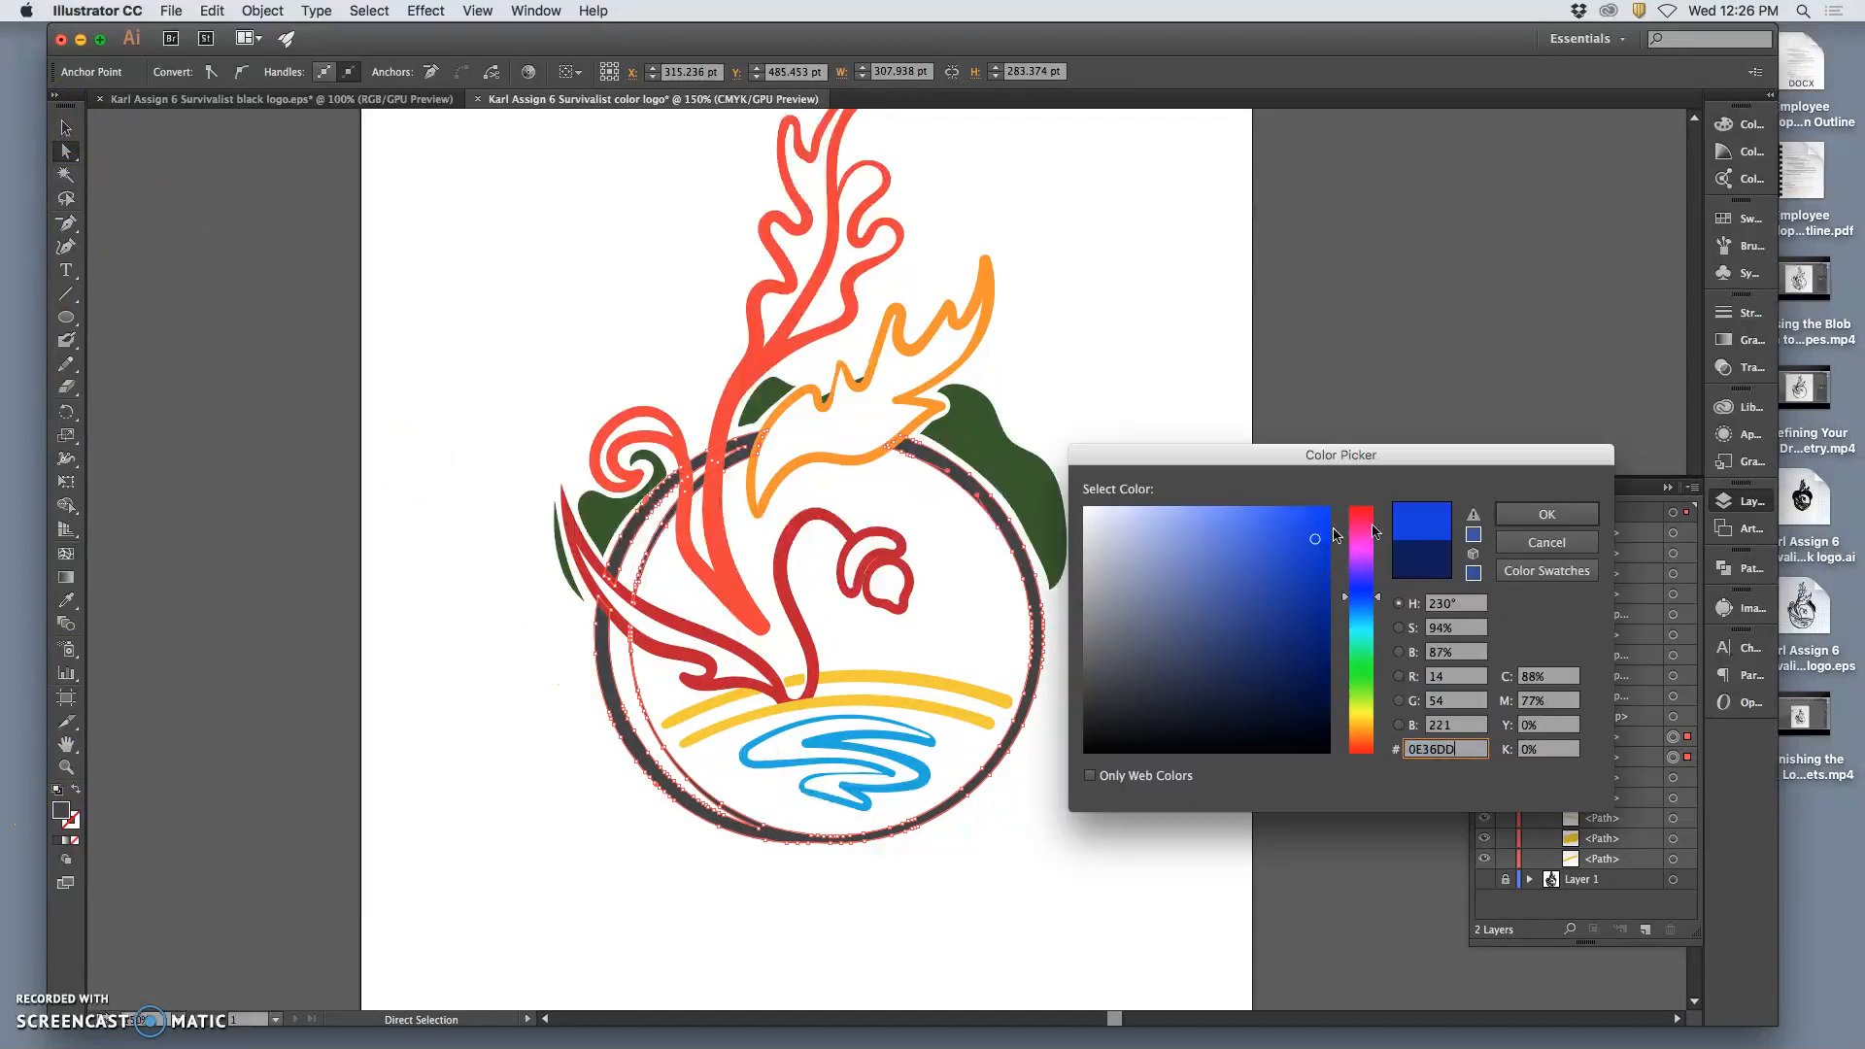
{"action": "left_click", "coordinate": [1515, 521]}
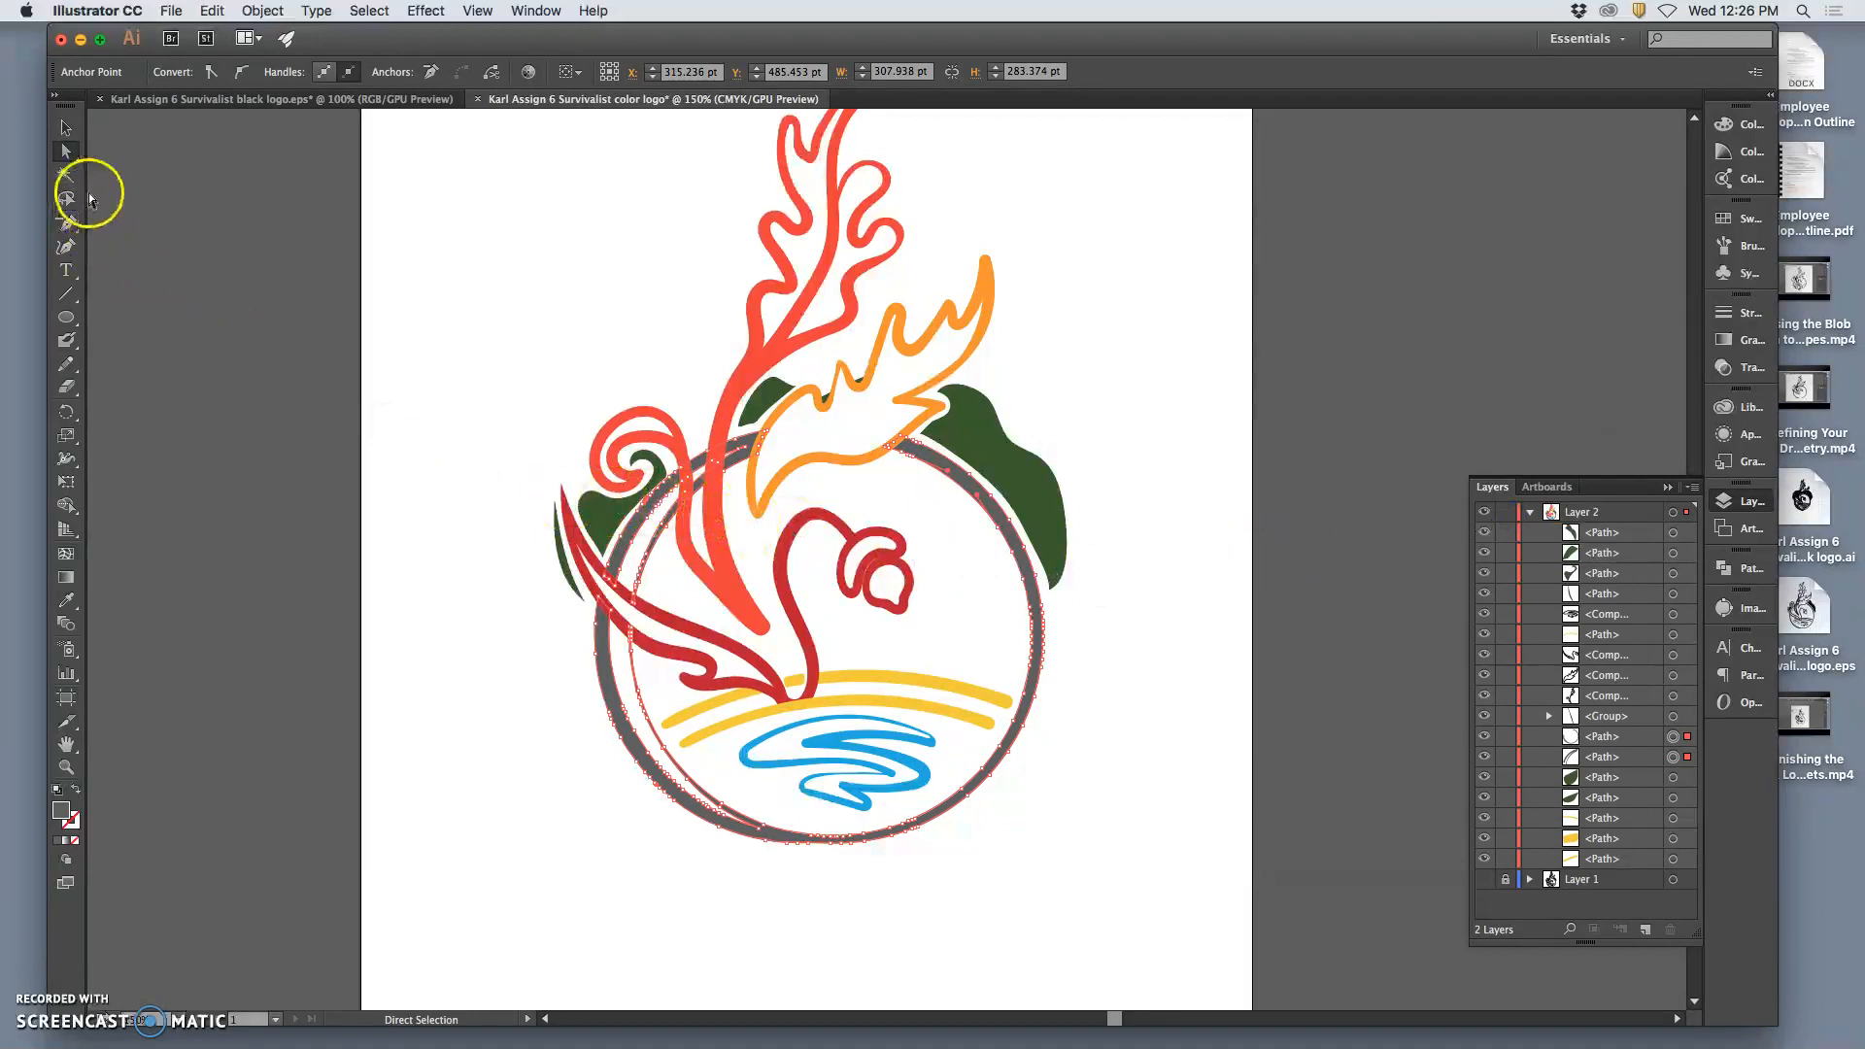
Select only the ring's upper-left arc and fill it with the dark blue swatch after sampling the green hill's fill
{"action": "left_click", "coordinate": [634, 528]}
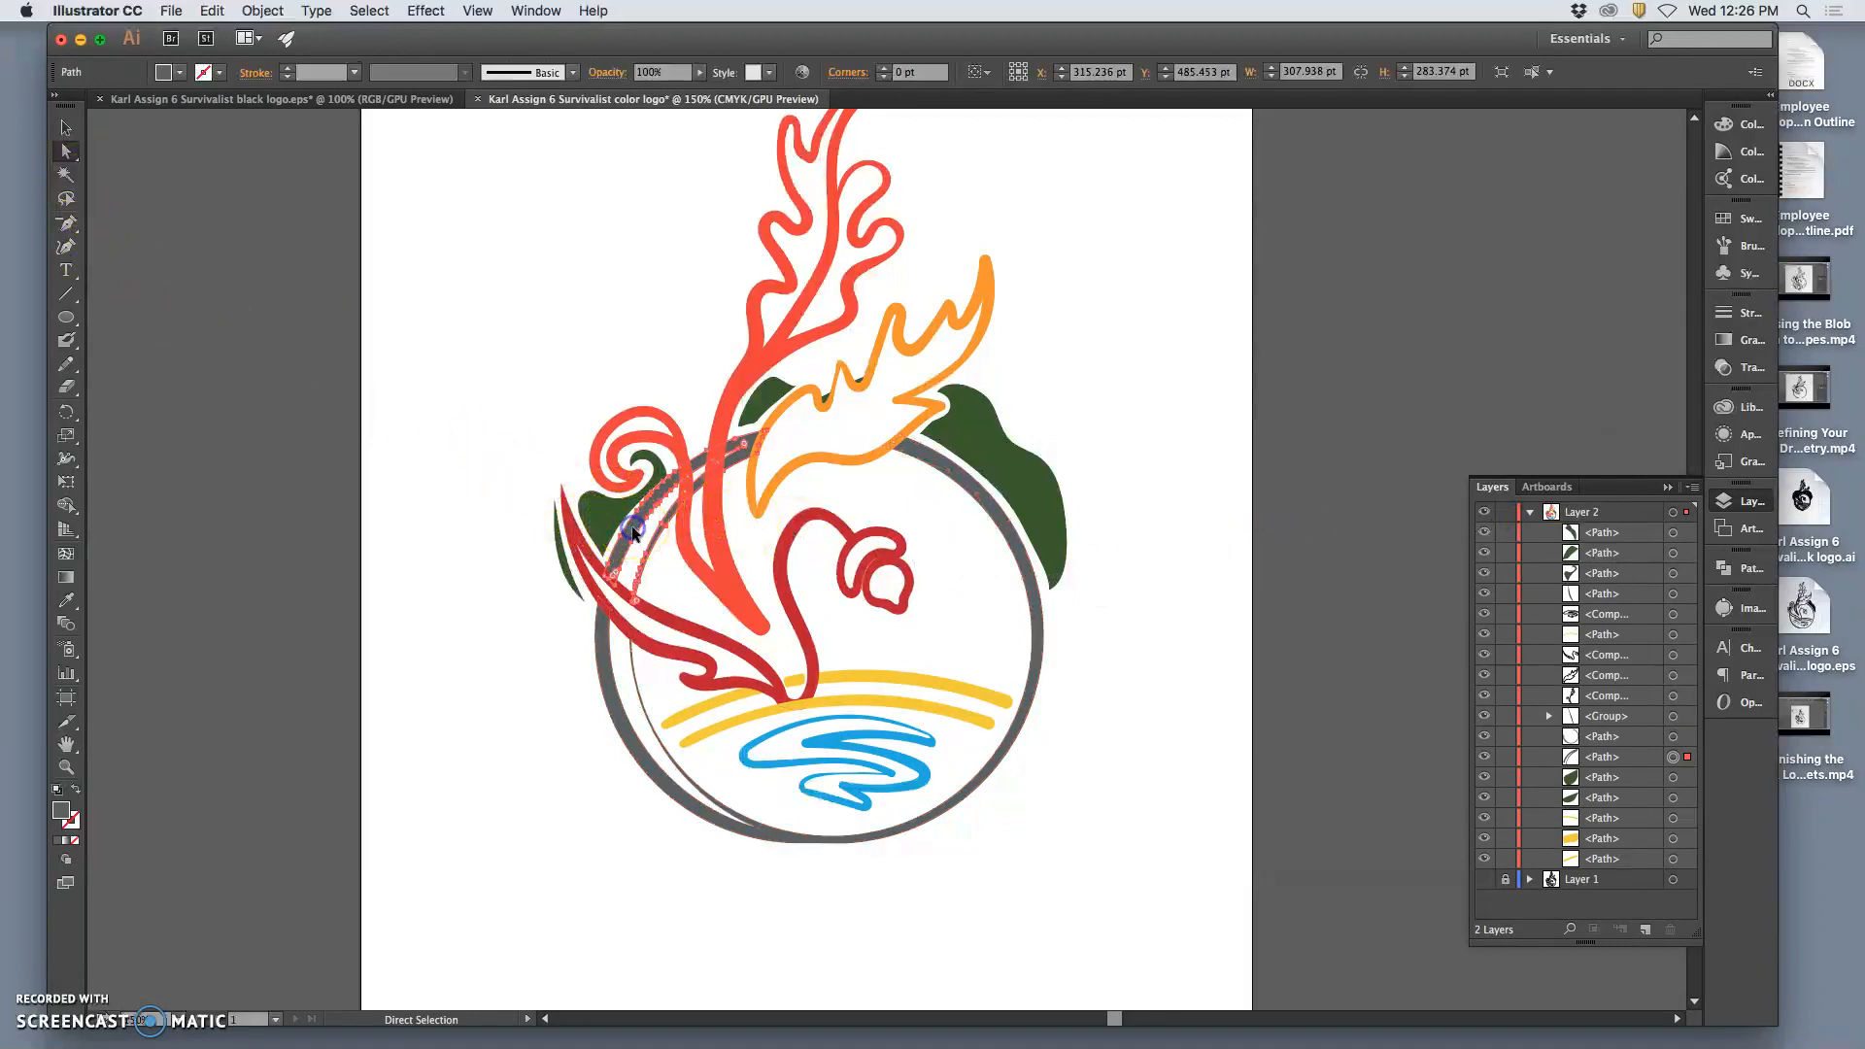
{"action": "left_click", "coordinate": [66, 600]}
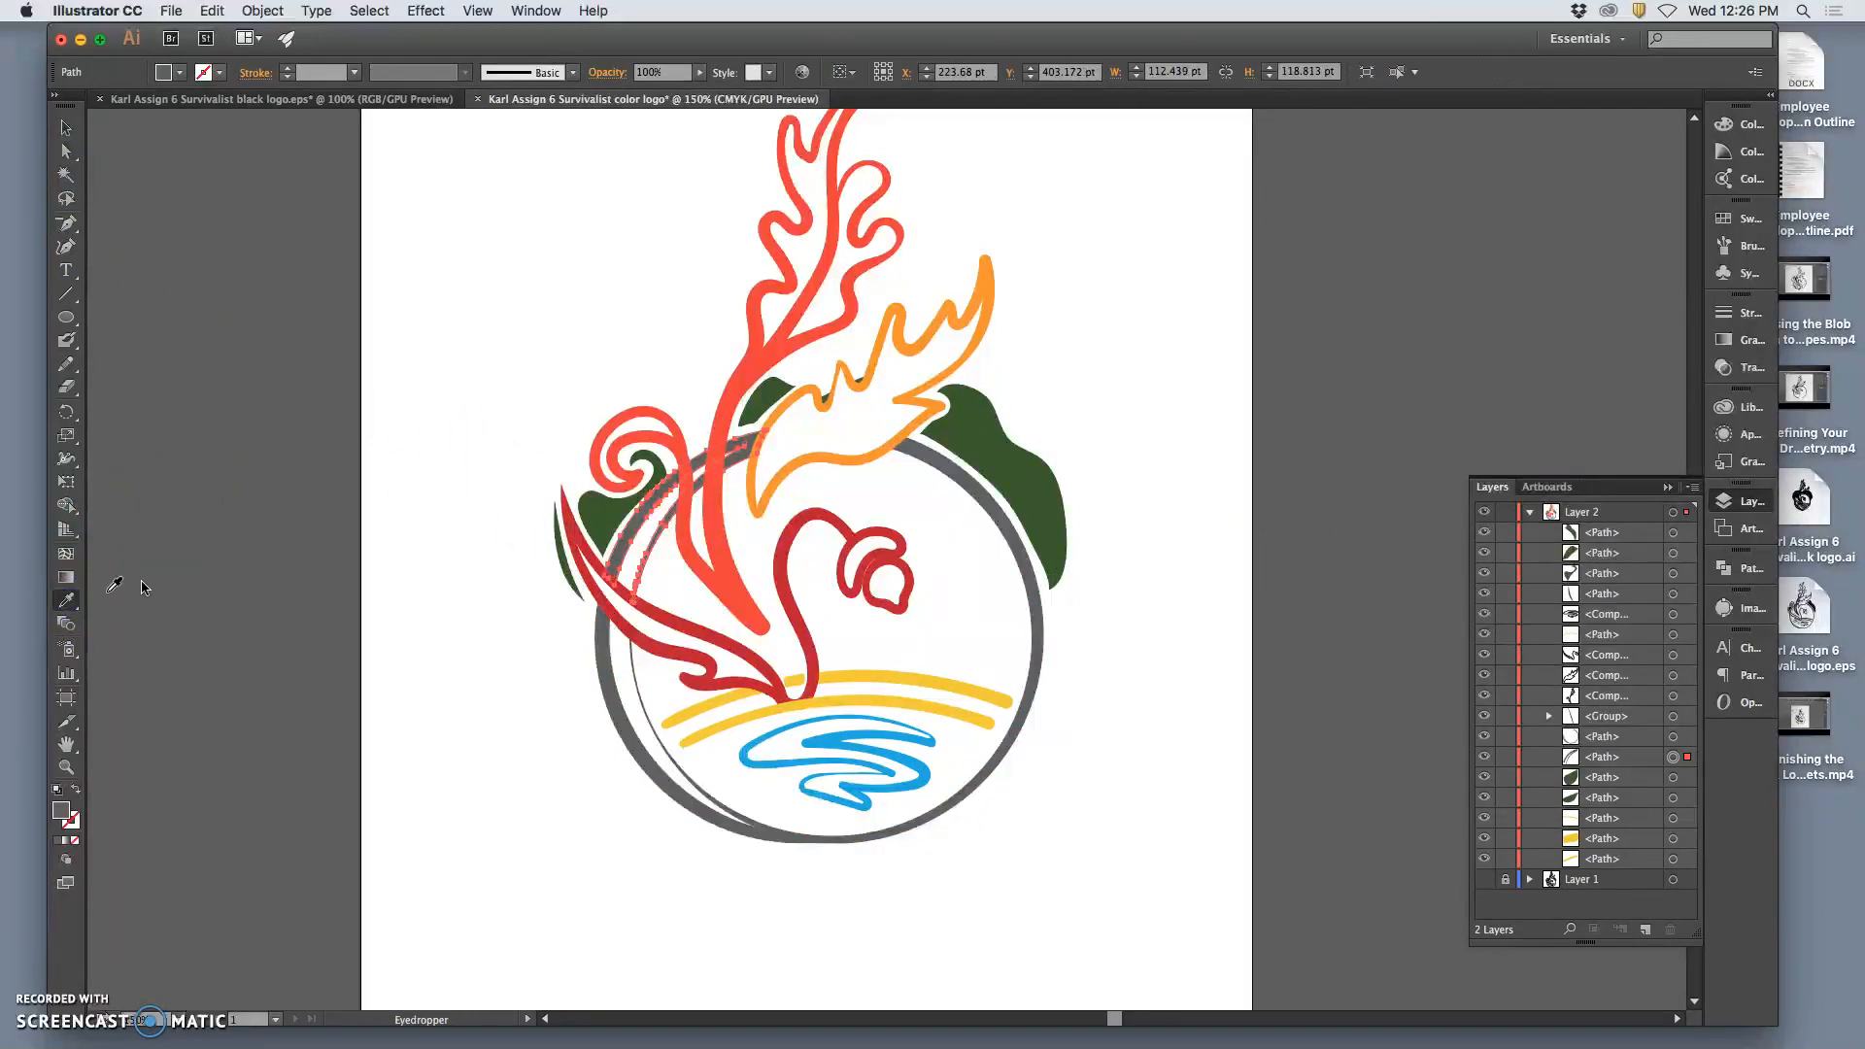
{"action": "left_click", "coordinate": [772, 394]}
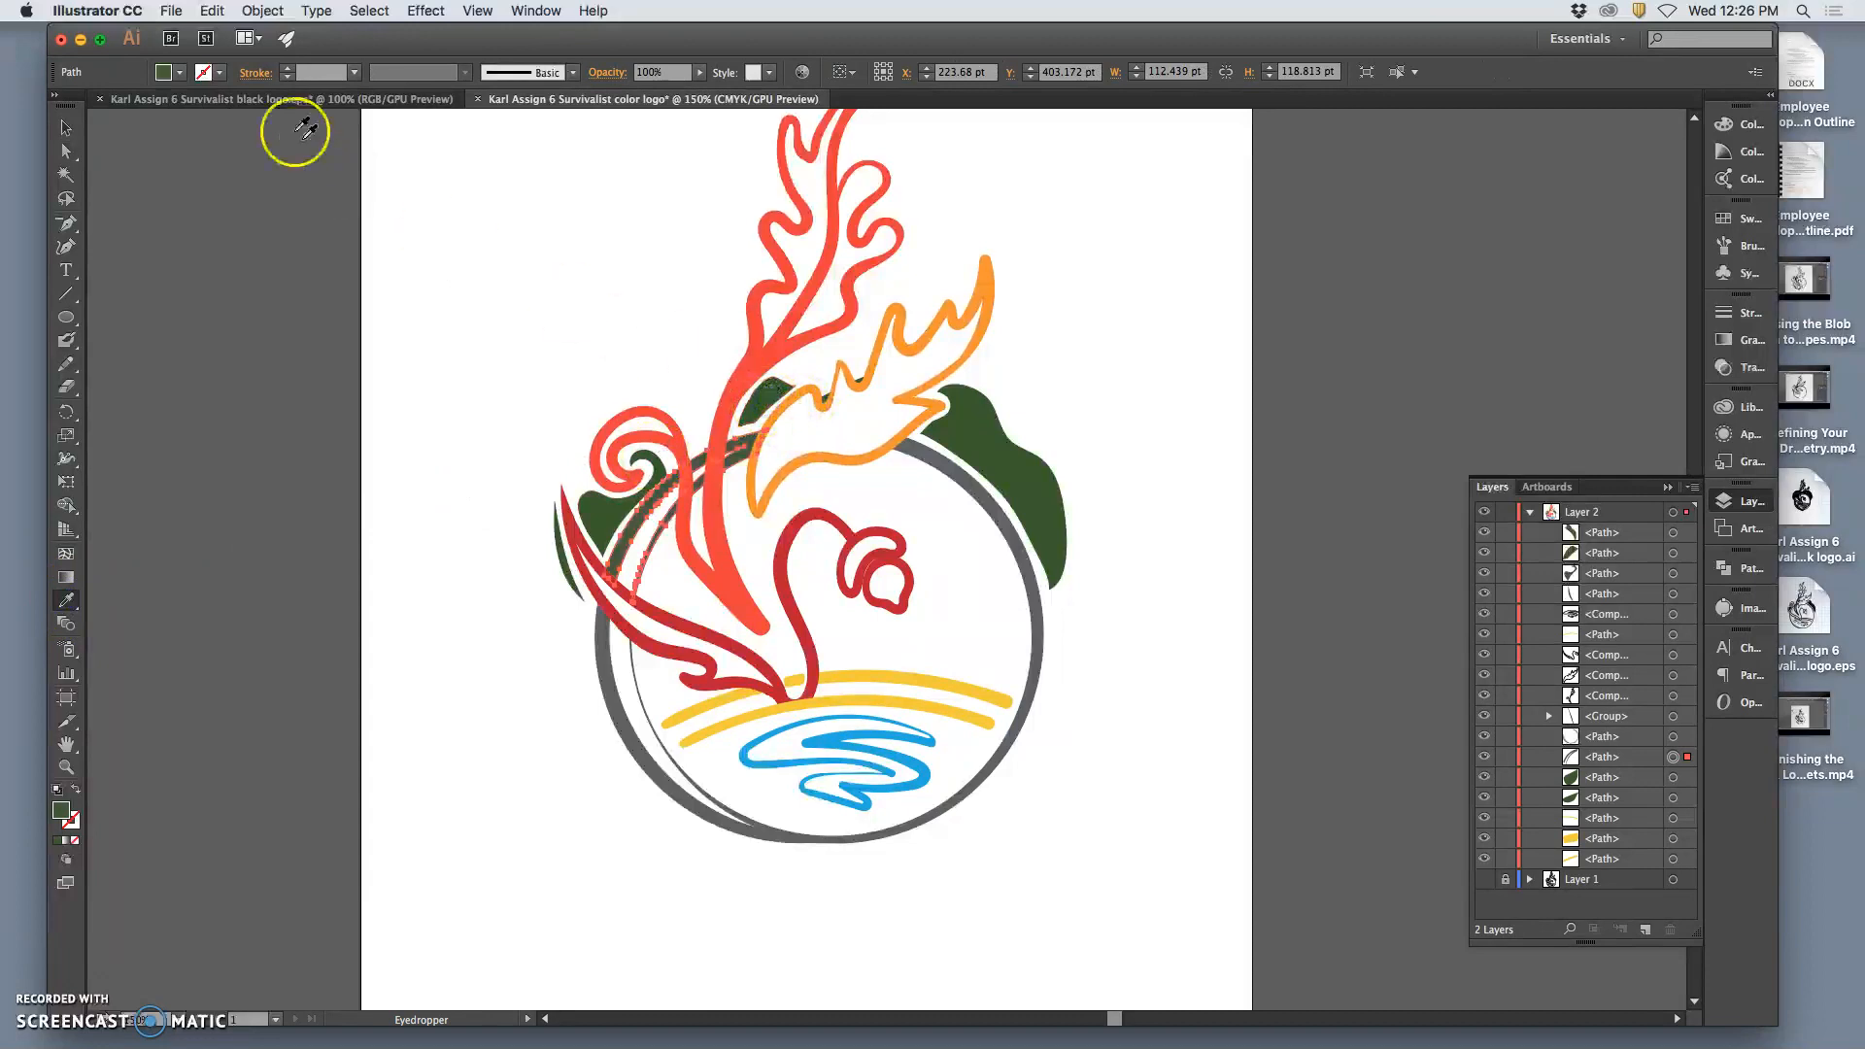
{"action": "left_click", "coordinate": [182, 73]}
{"action": "left_click", "coordinate": [176, 118]}
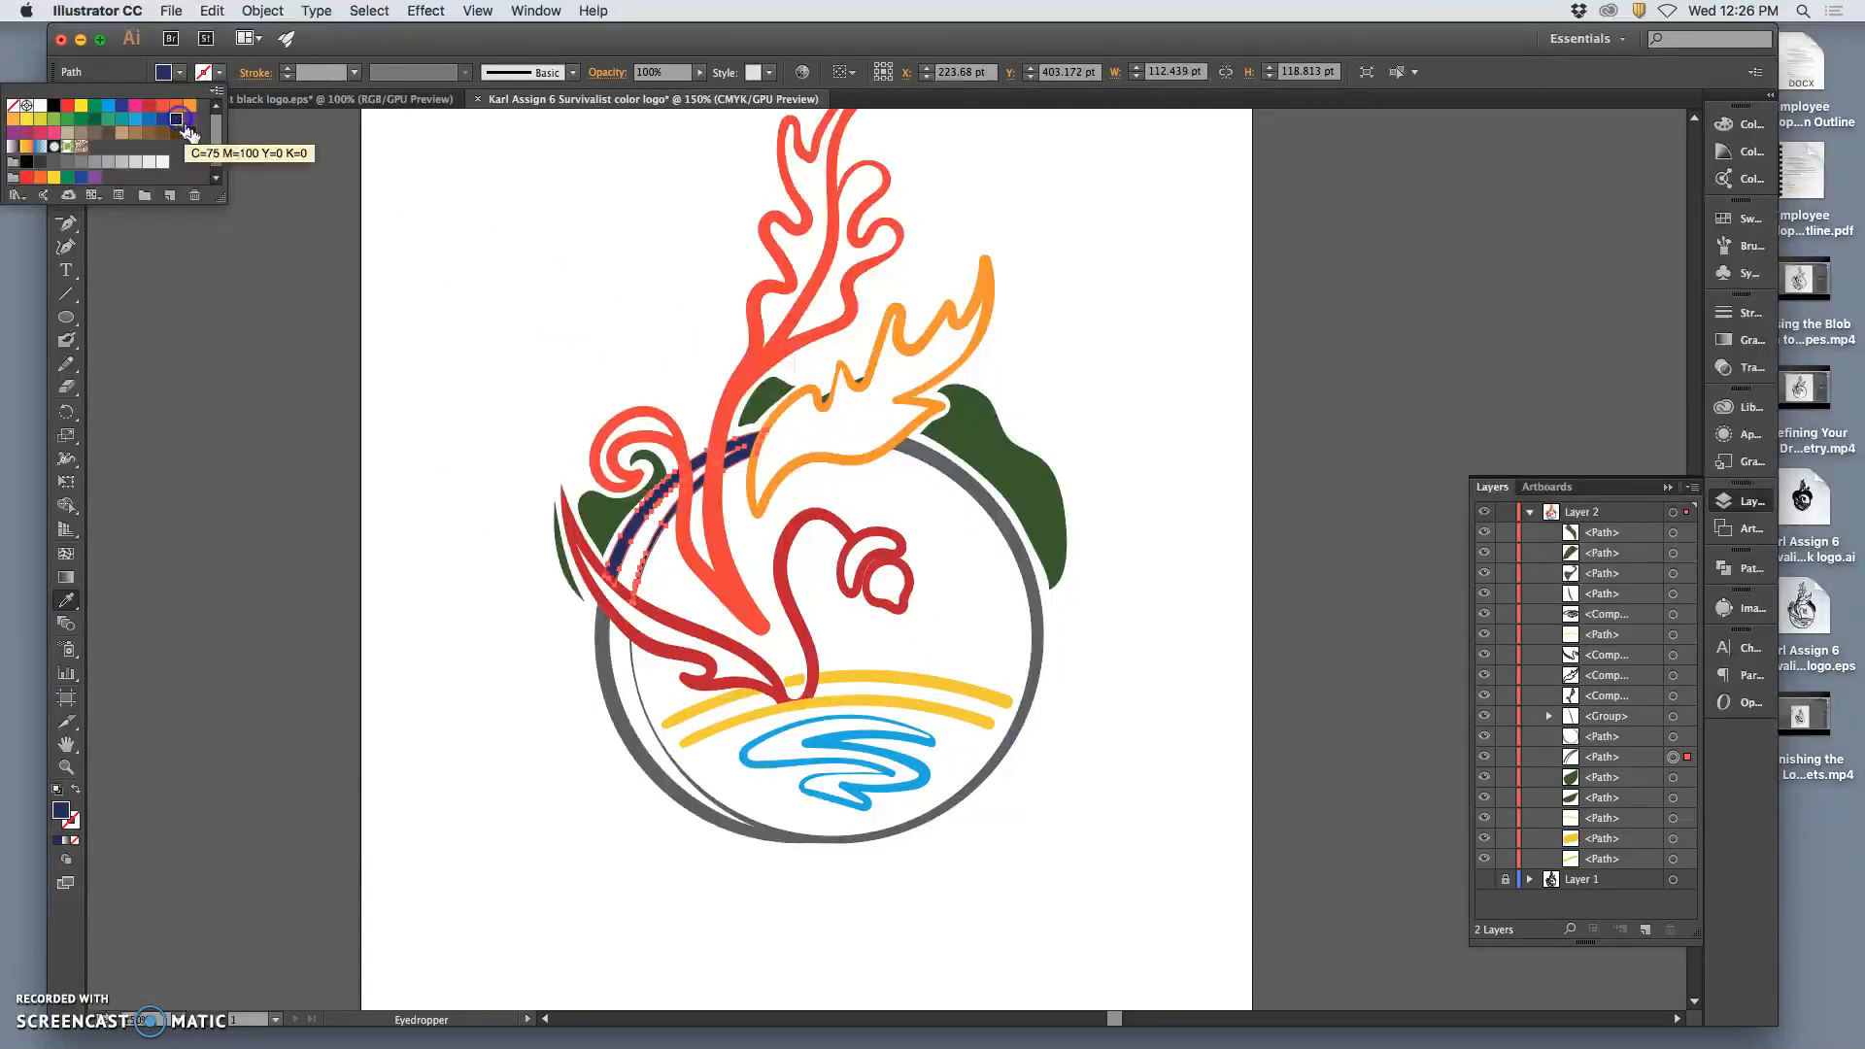
{"action": "left_click", "coordinate": [604, 657]}
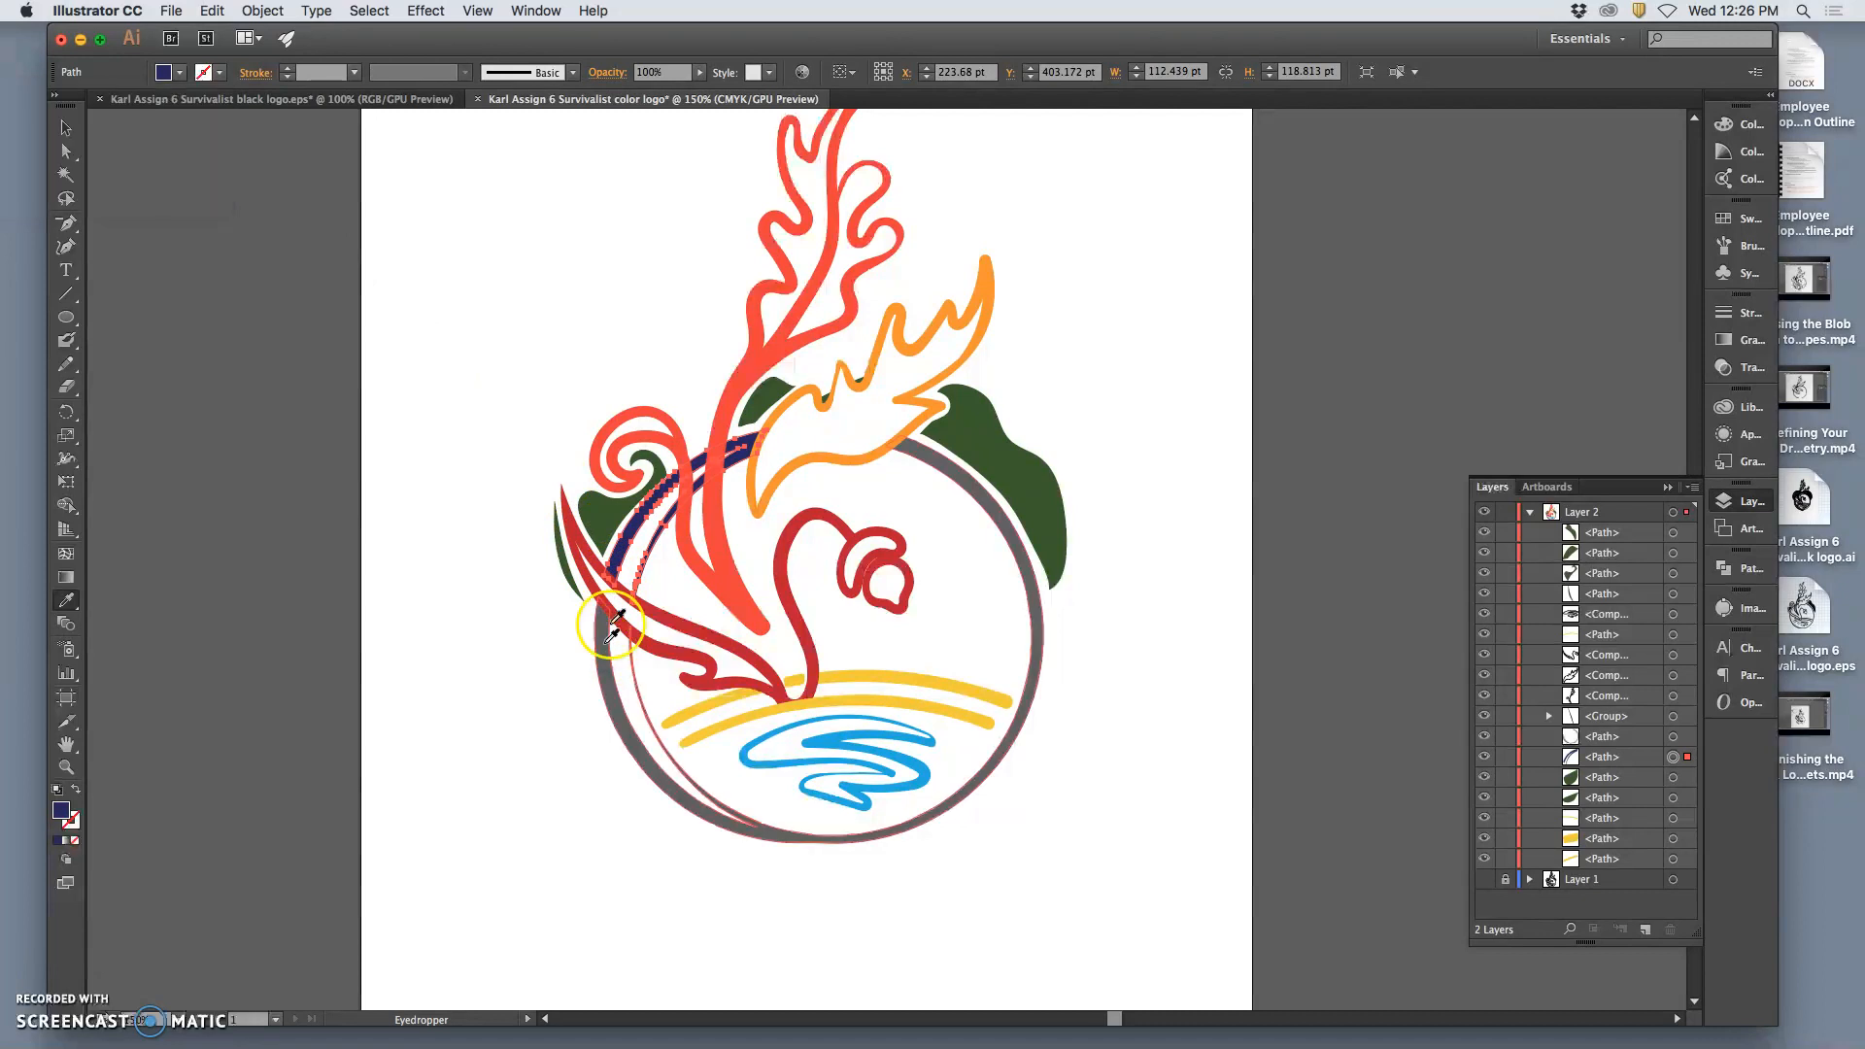
Select the main ring path, match its fill to the dark blue arc with the Eyedropper, and deselect it
{"action": "left_click", "coordinate": [66, 150]}
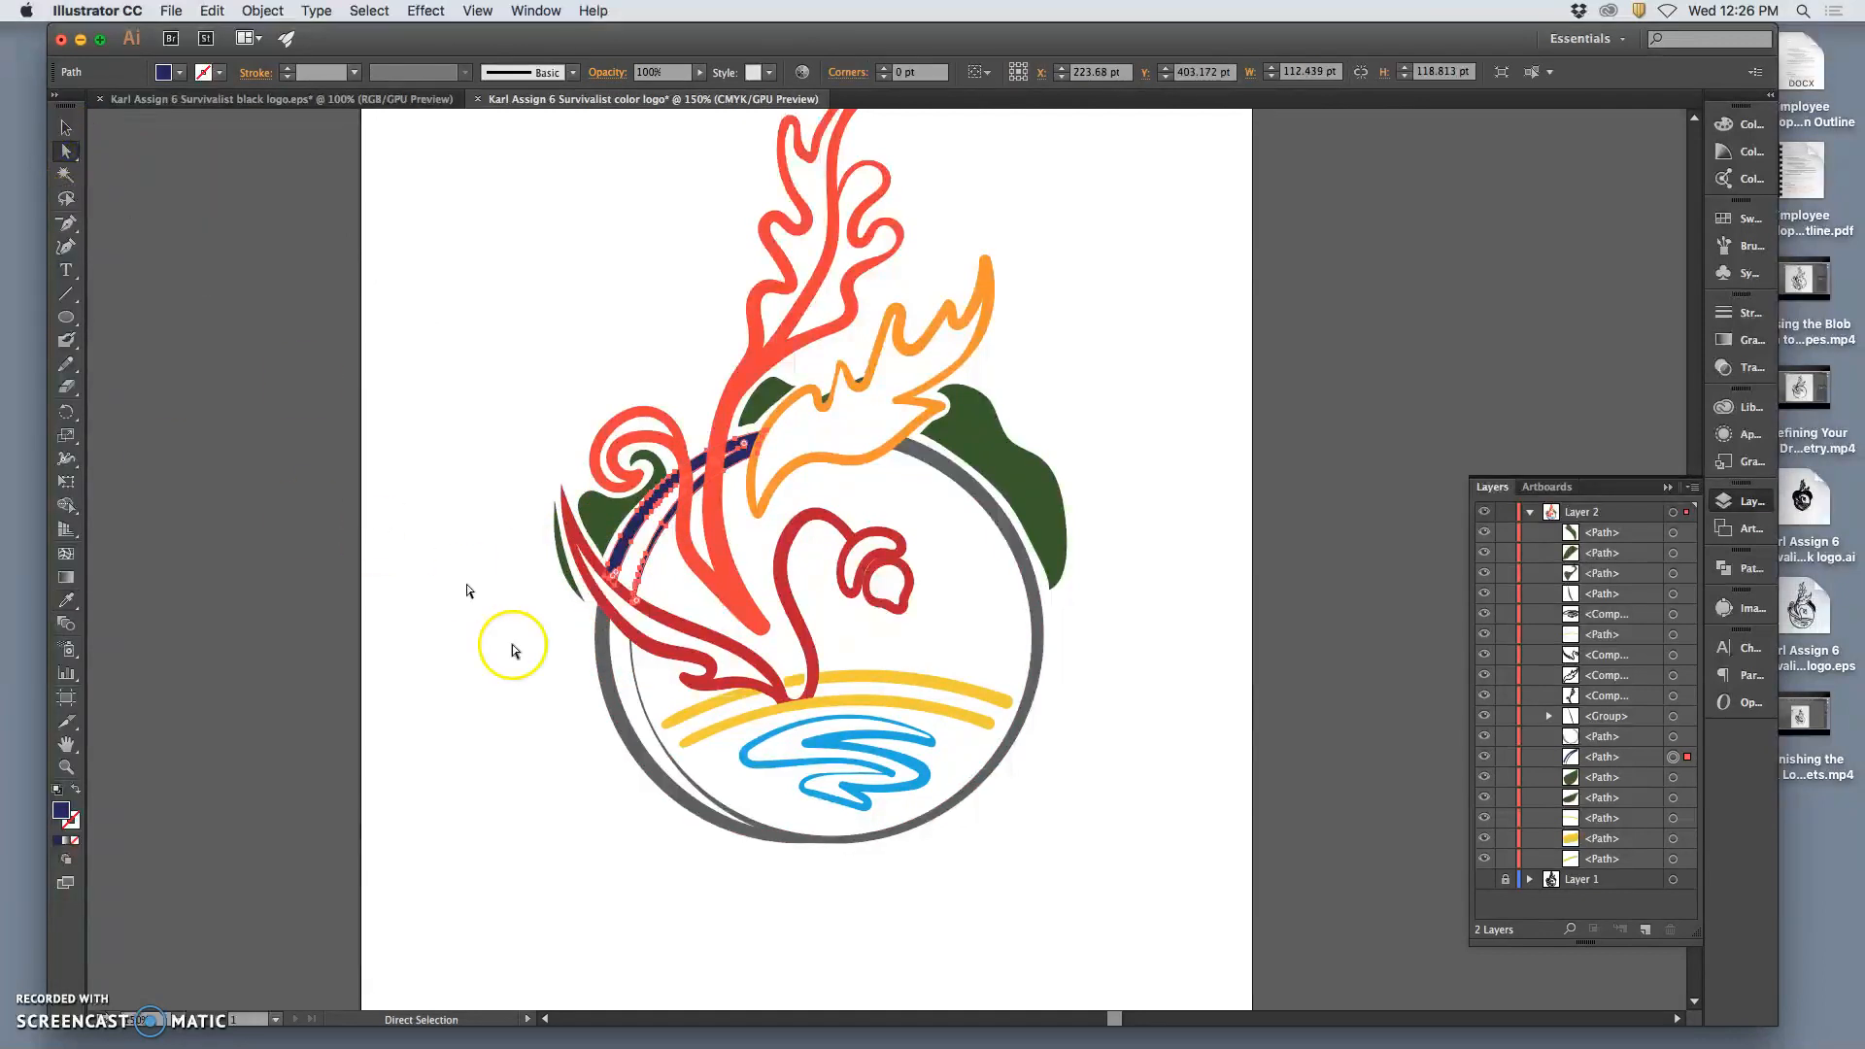
{"action": "left_click", "coordinate": [598, 695]}
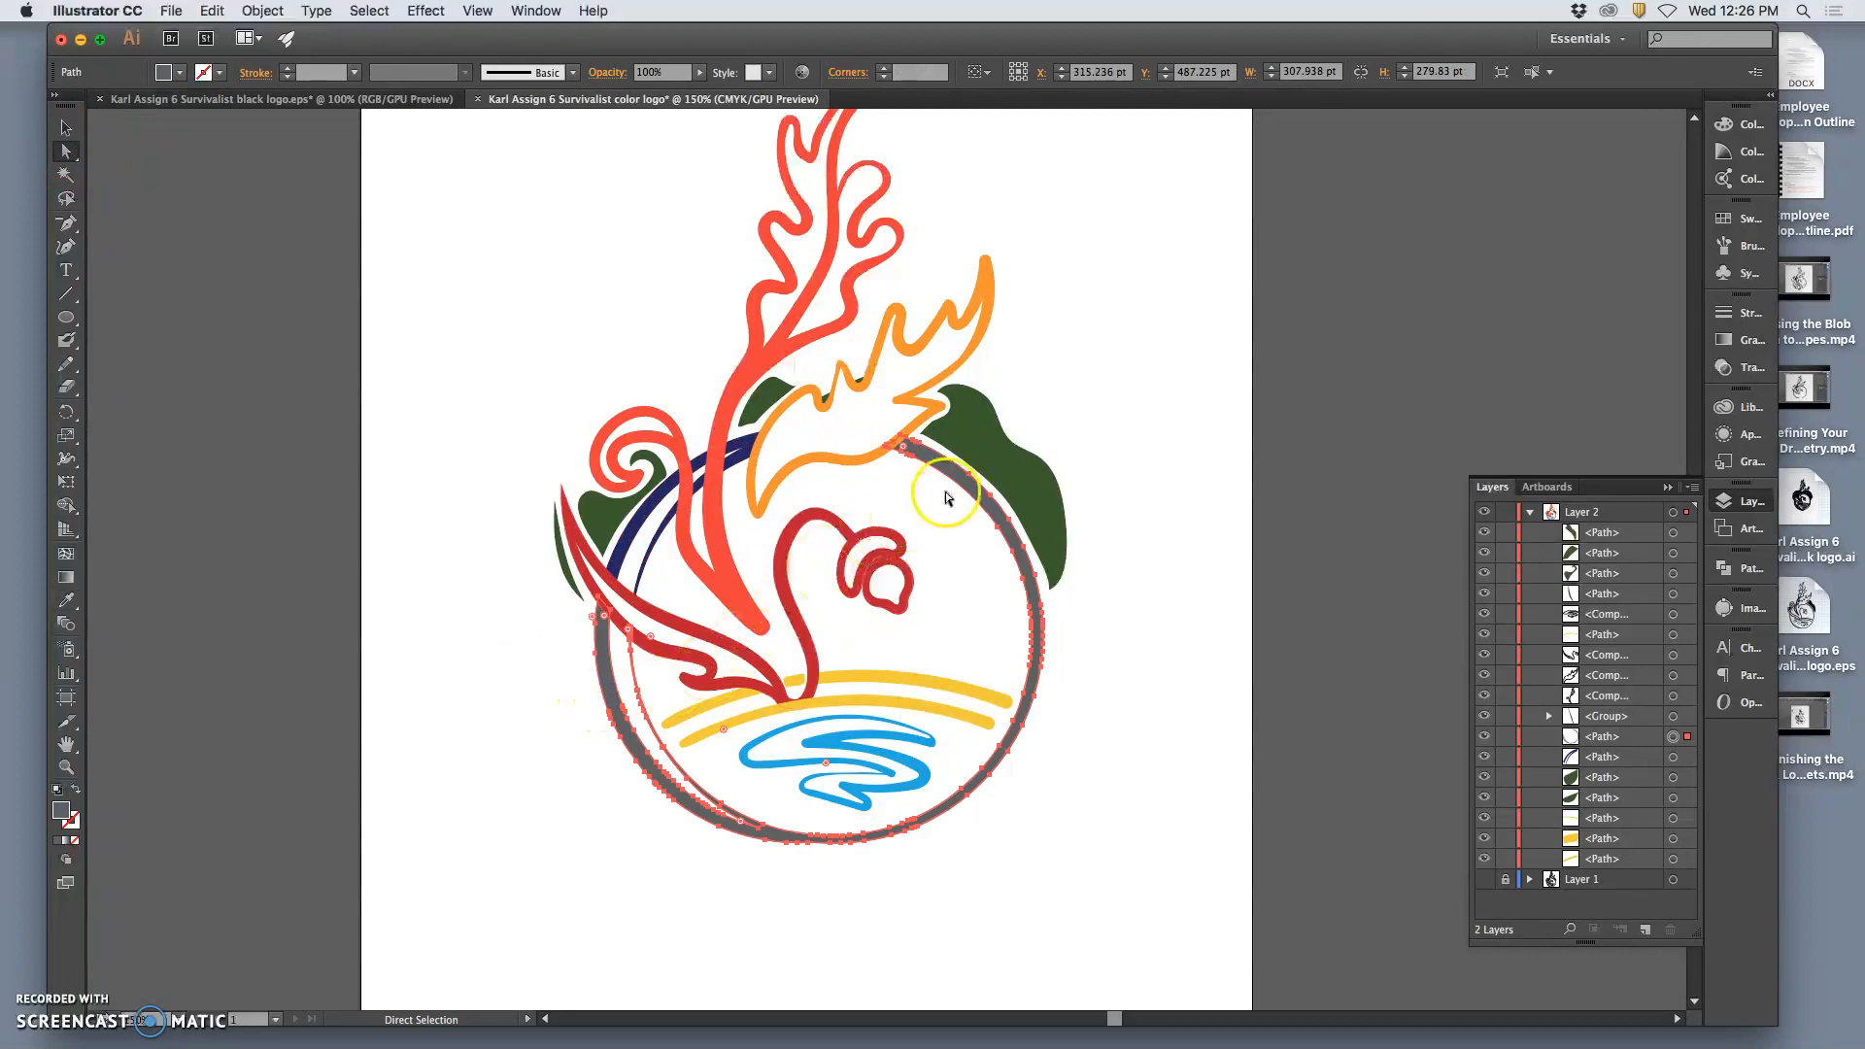
{"action": "left_click", "coordinate": [66, 601]}
{"action": "left_click", "coordinate": [639, 522]}
{"action": "left_click", "coordinate": [1121, 730]}
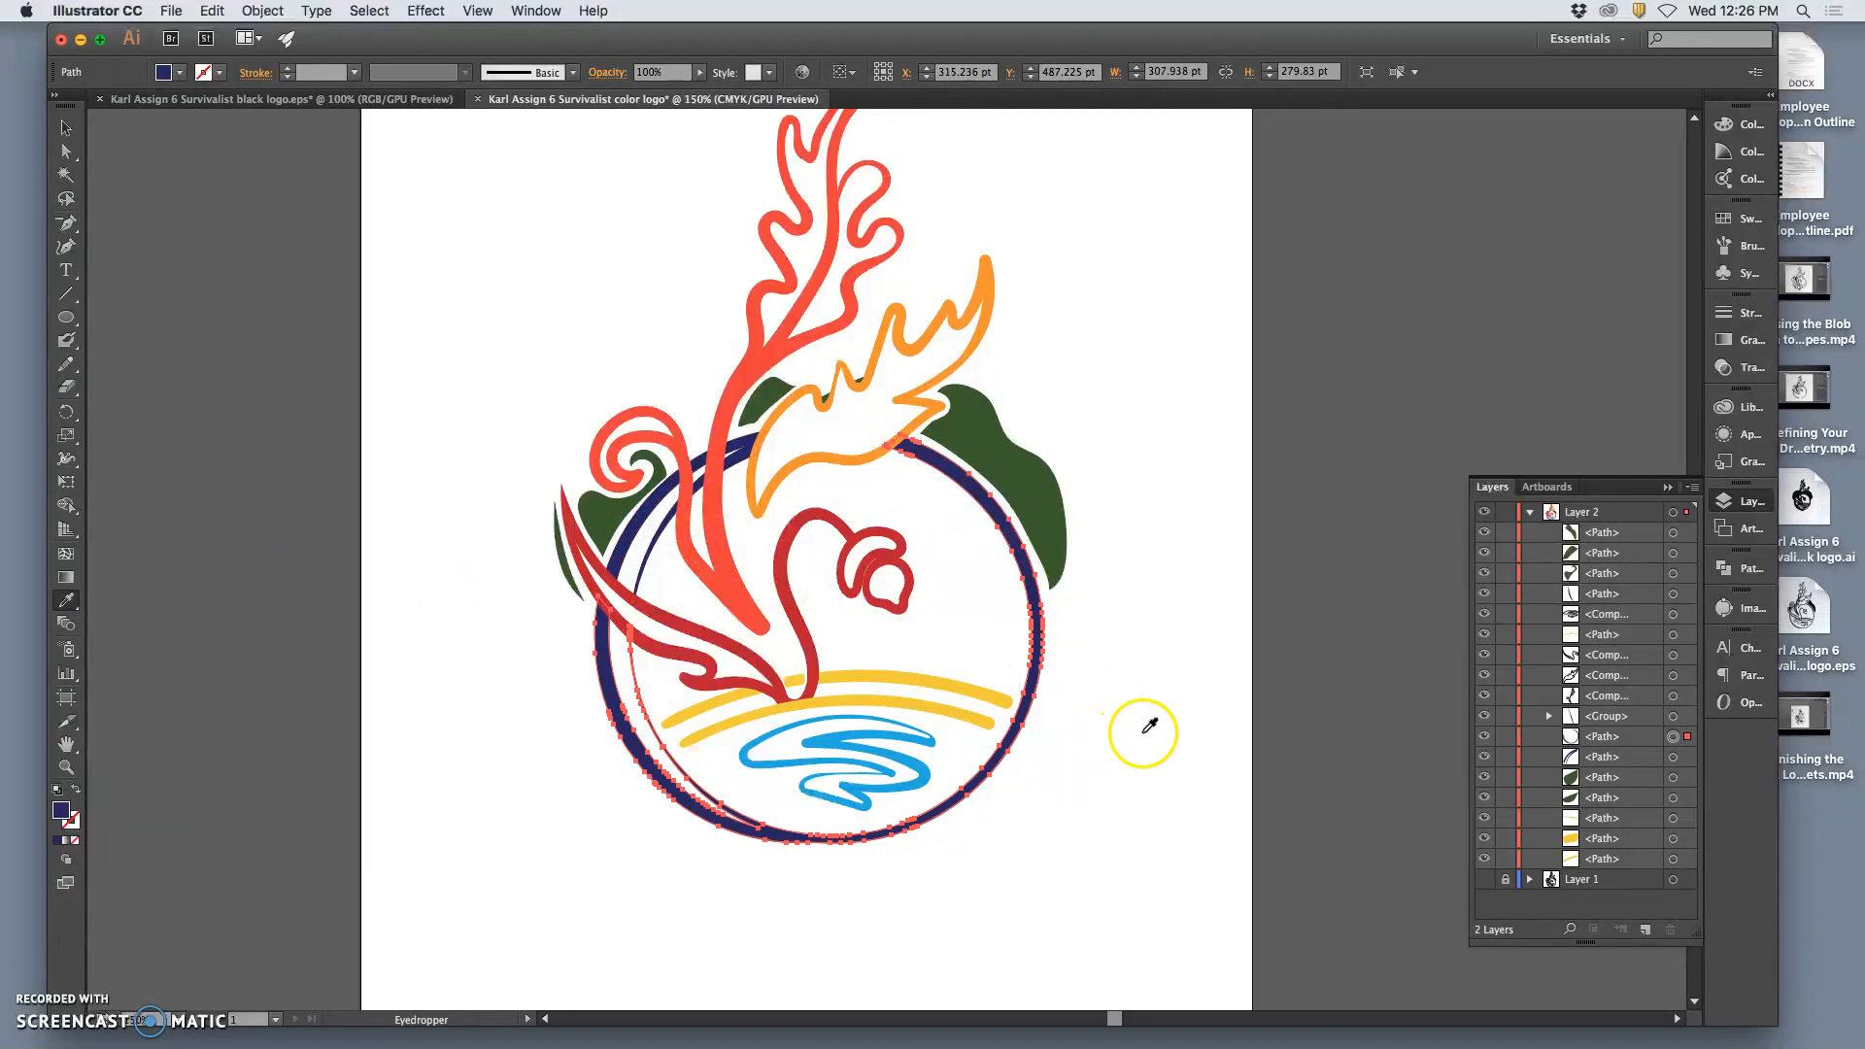
{"action": "key", "text": "super+shift+a"}
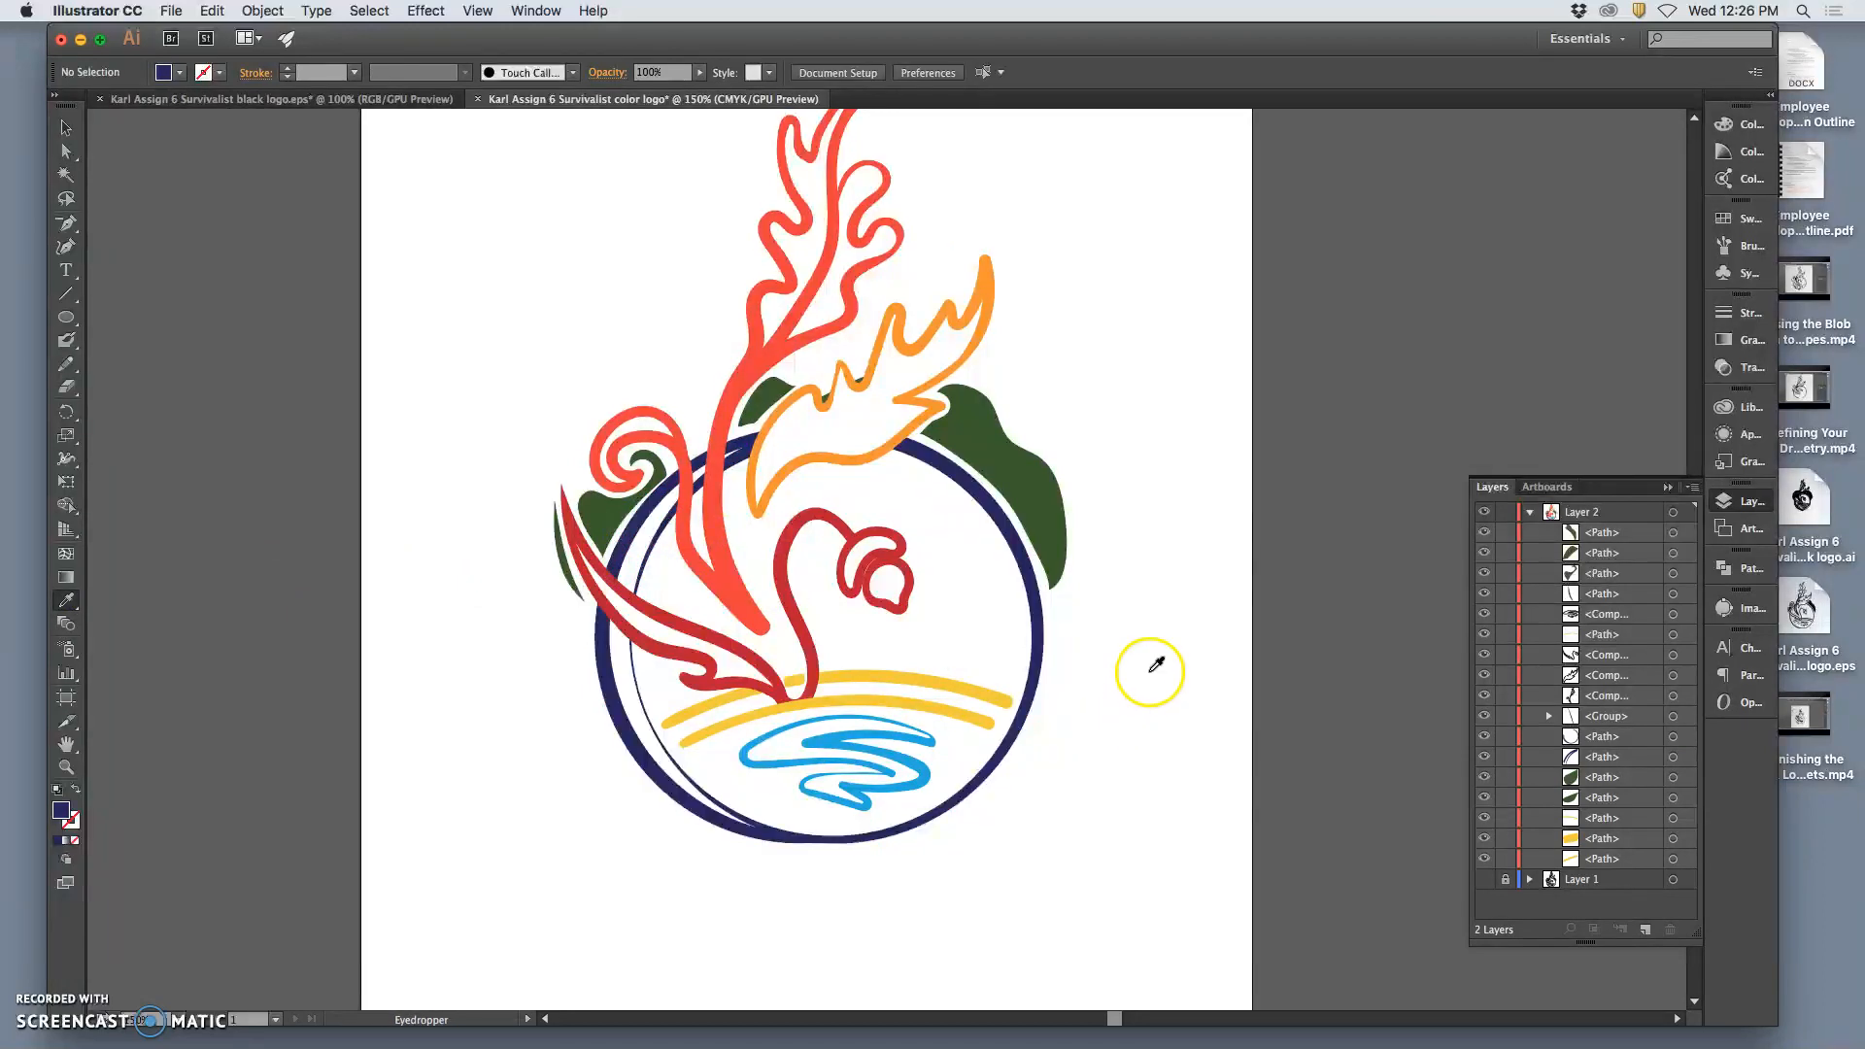
{"action": "scroll", "coordinate": [1157, 670], "scroll_direction": "up", "scroll_amount": 2}
{"action": "scroll", "coordinate": [1157, 670], "scroll_direction": "up", "scroll_amount": 1}
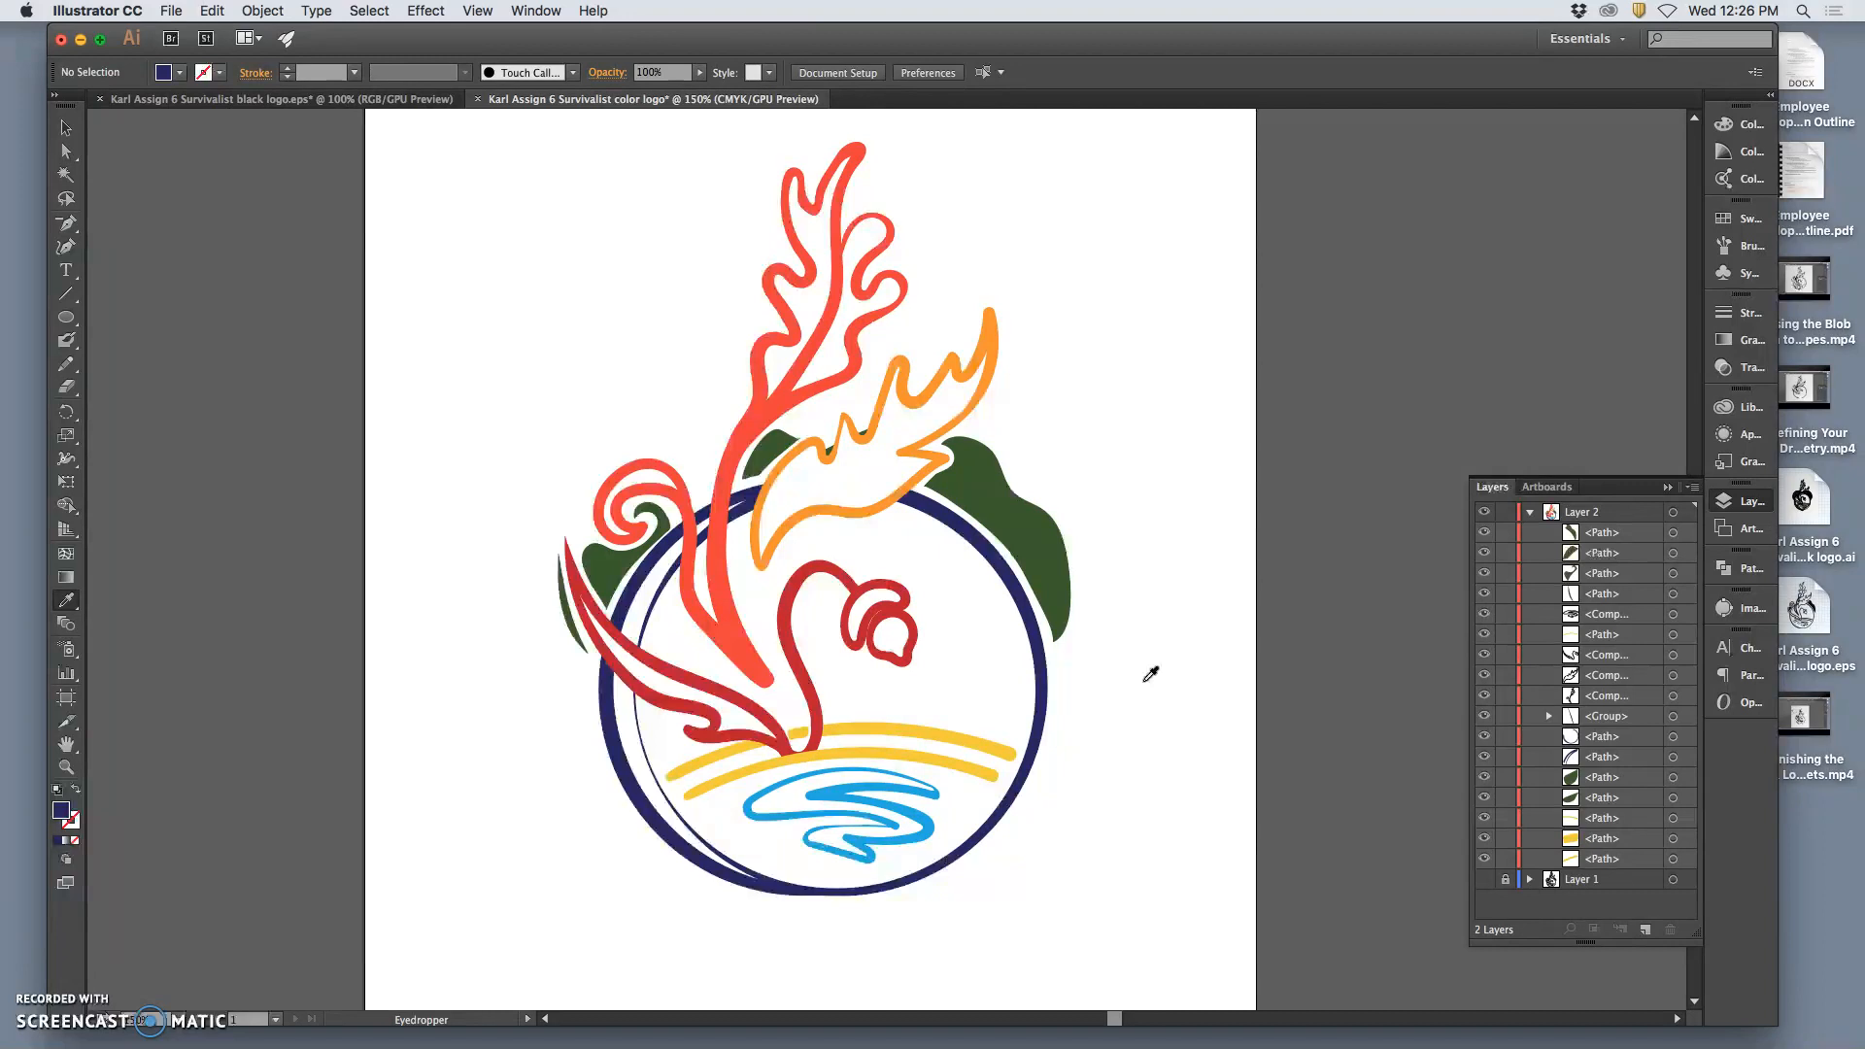
{"action": "scroll", "coordinate": [1146, 670], "scroll_direction": "right", "scroll_amount": 10}
{"action": "scroll", "coordinate": [1000, 418], "scroll_direction": "left", "scroll_amount": 12}
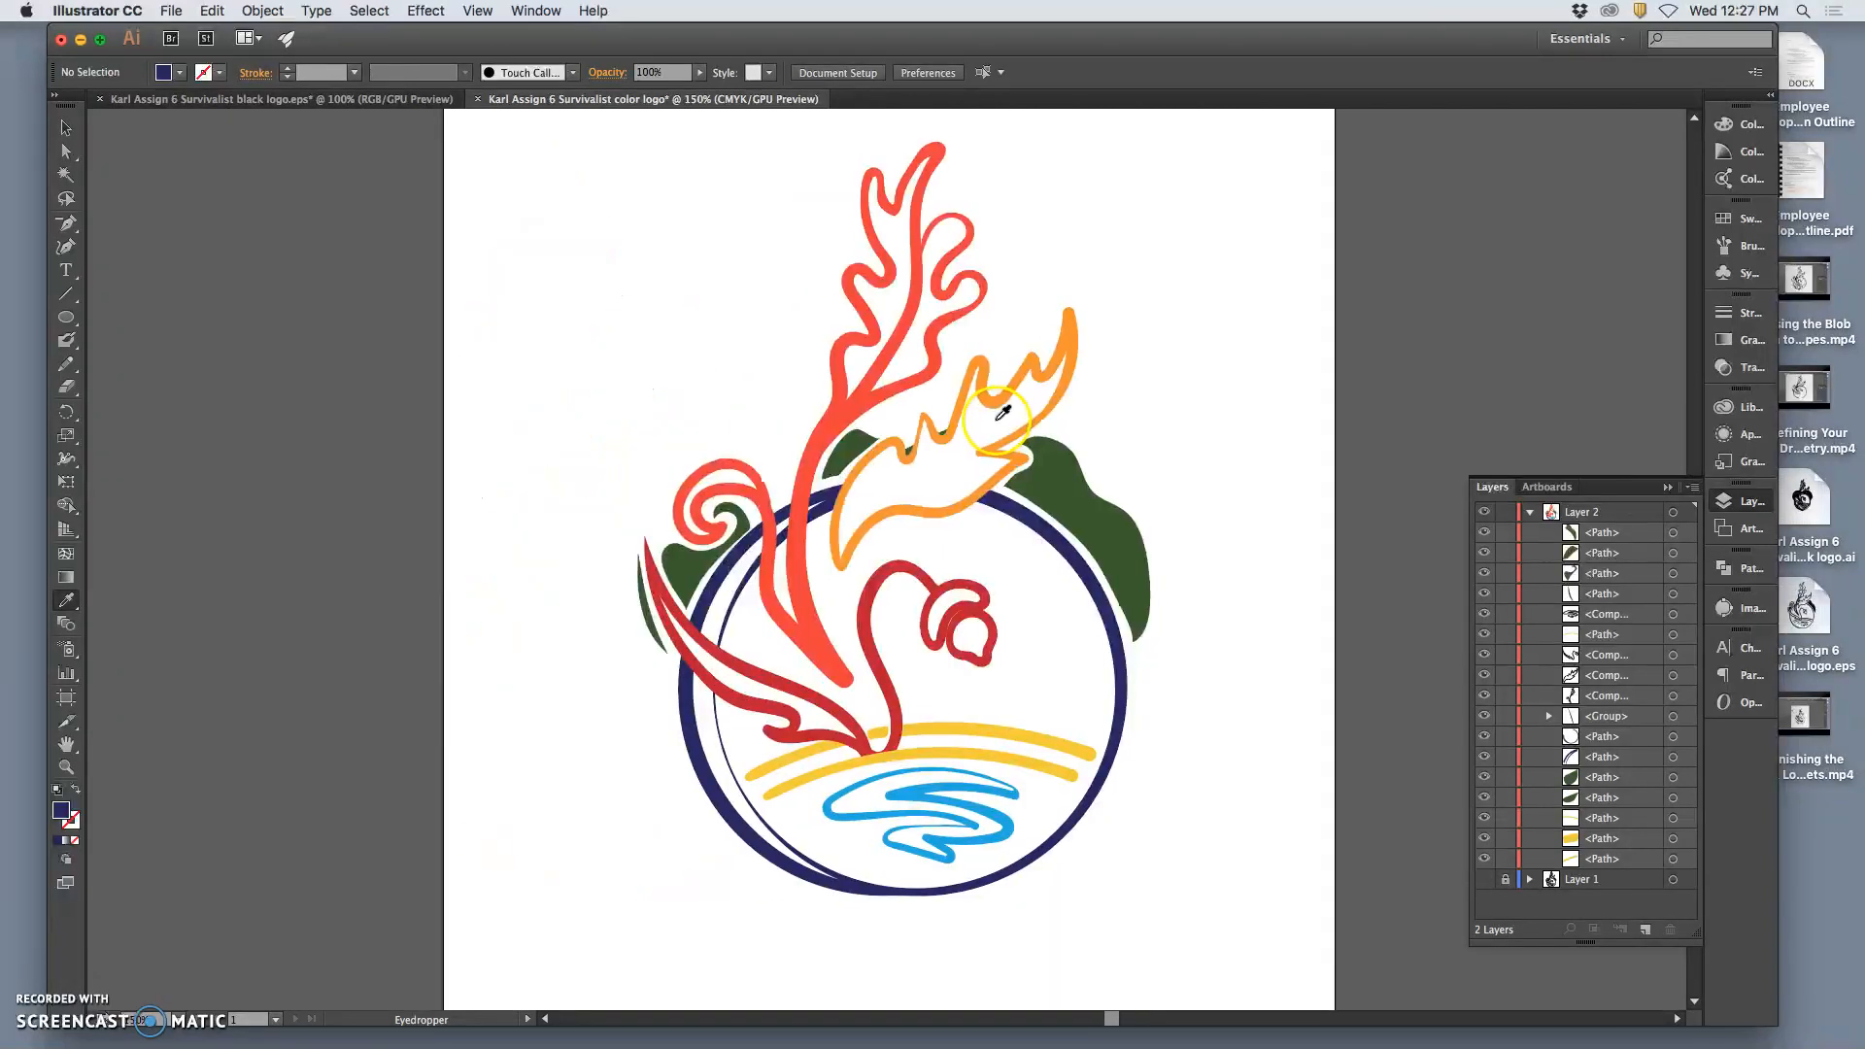
{"action": "scroll", "coordinate": [1069, 466], "scroll_direction": "down", "scroll_amount": 2}
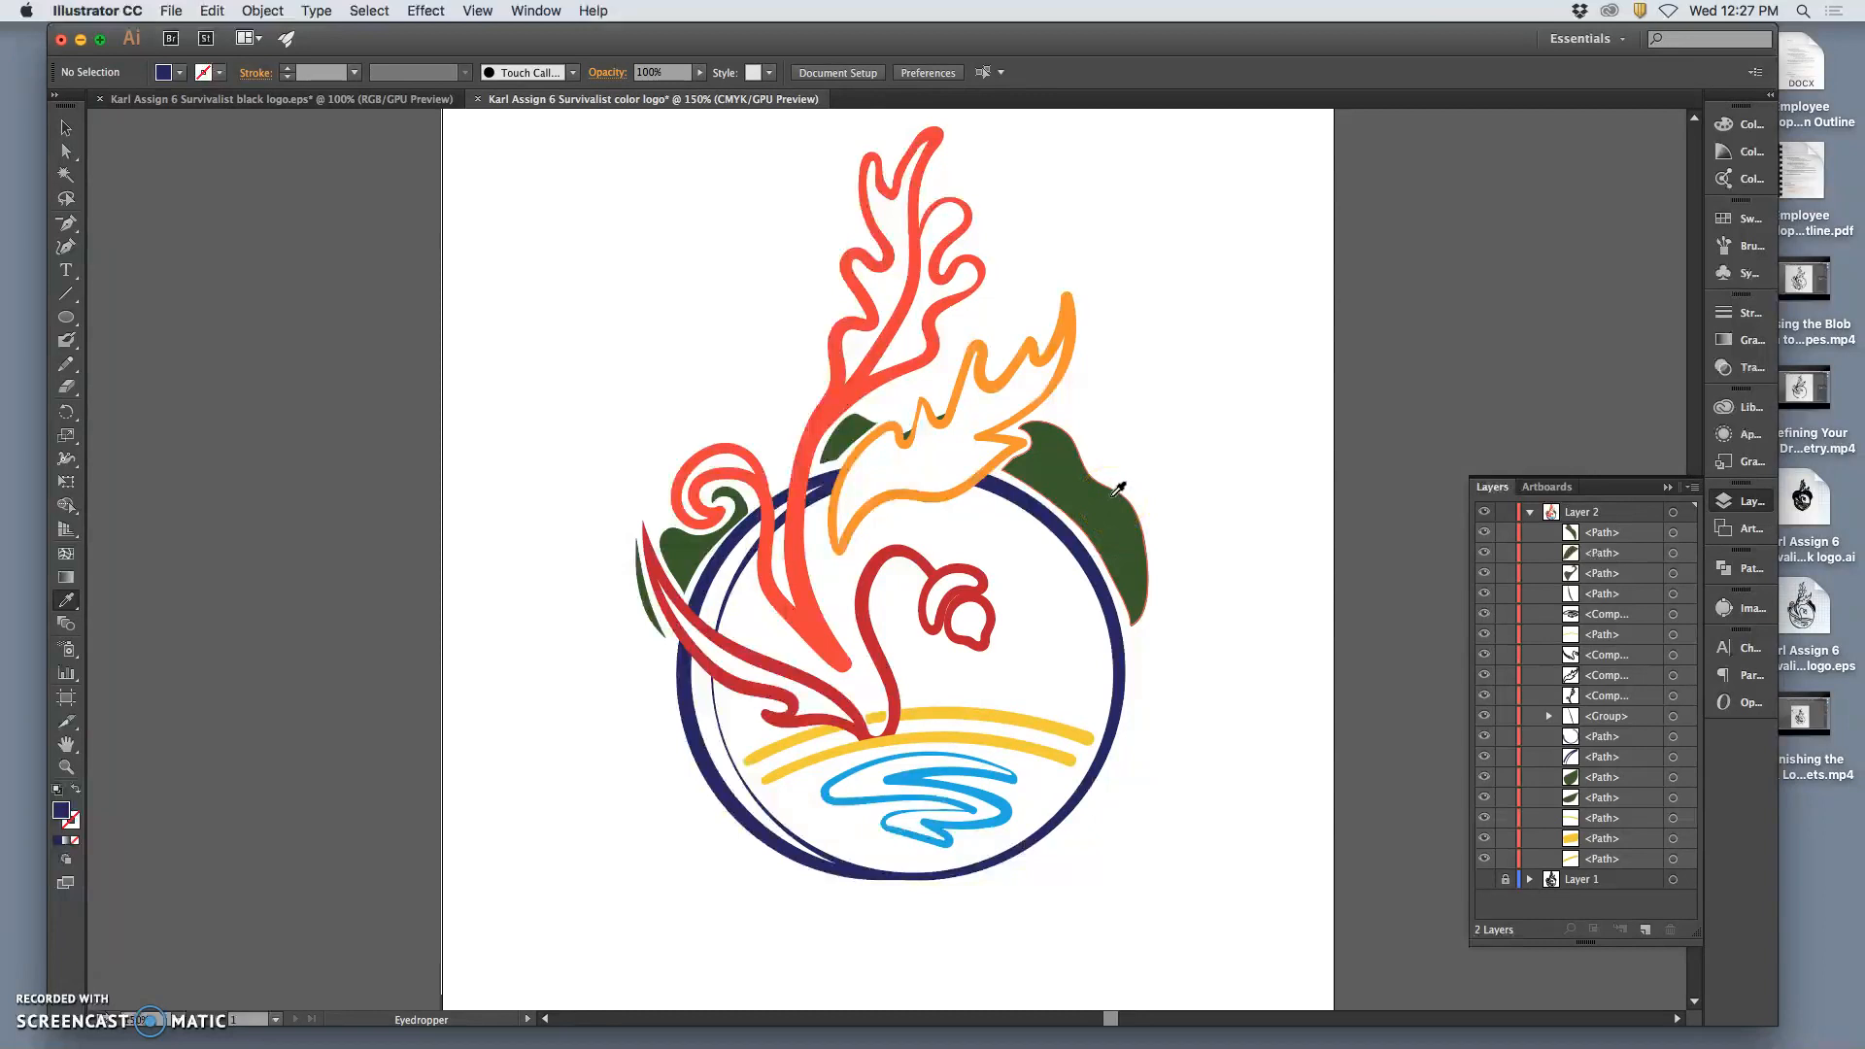
Copy all artwork on Layer 2, collapse, lock and hide that layer, and add a new layer above it
{"action": "left_click", "coordinate": [1092, 499], "text": "super"}
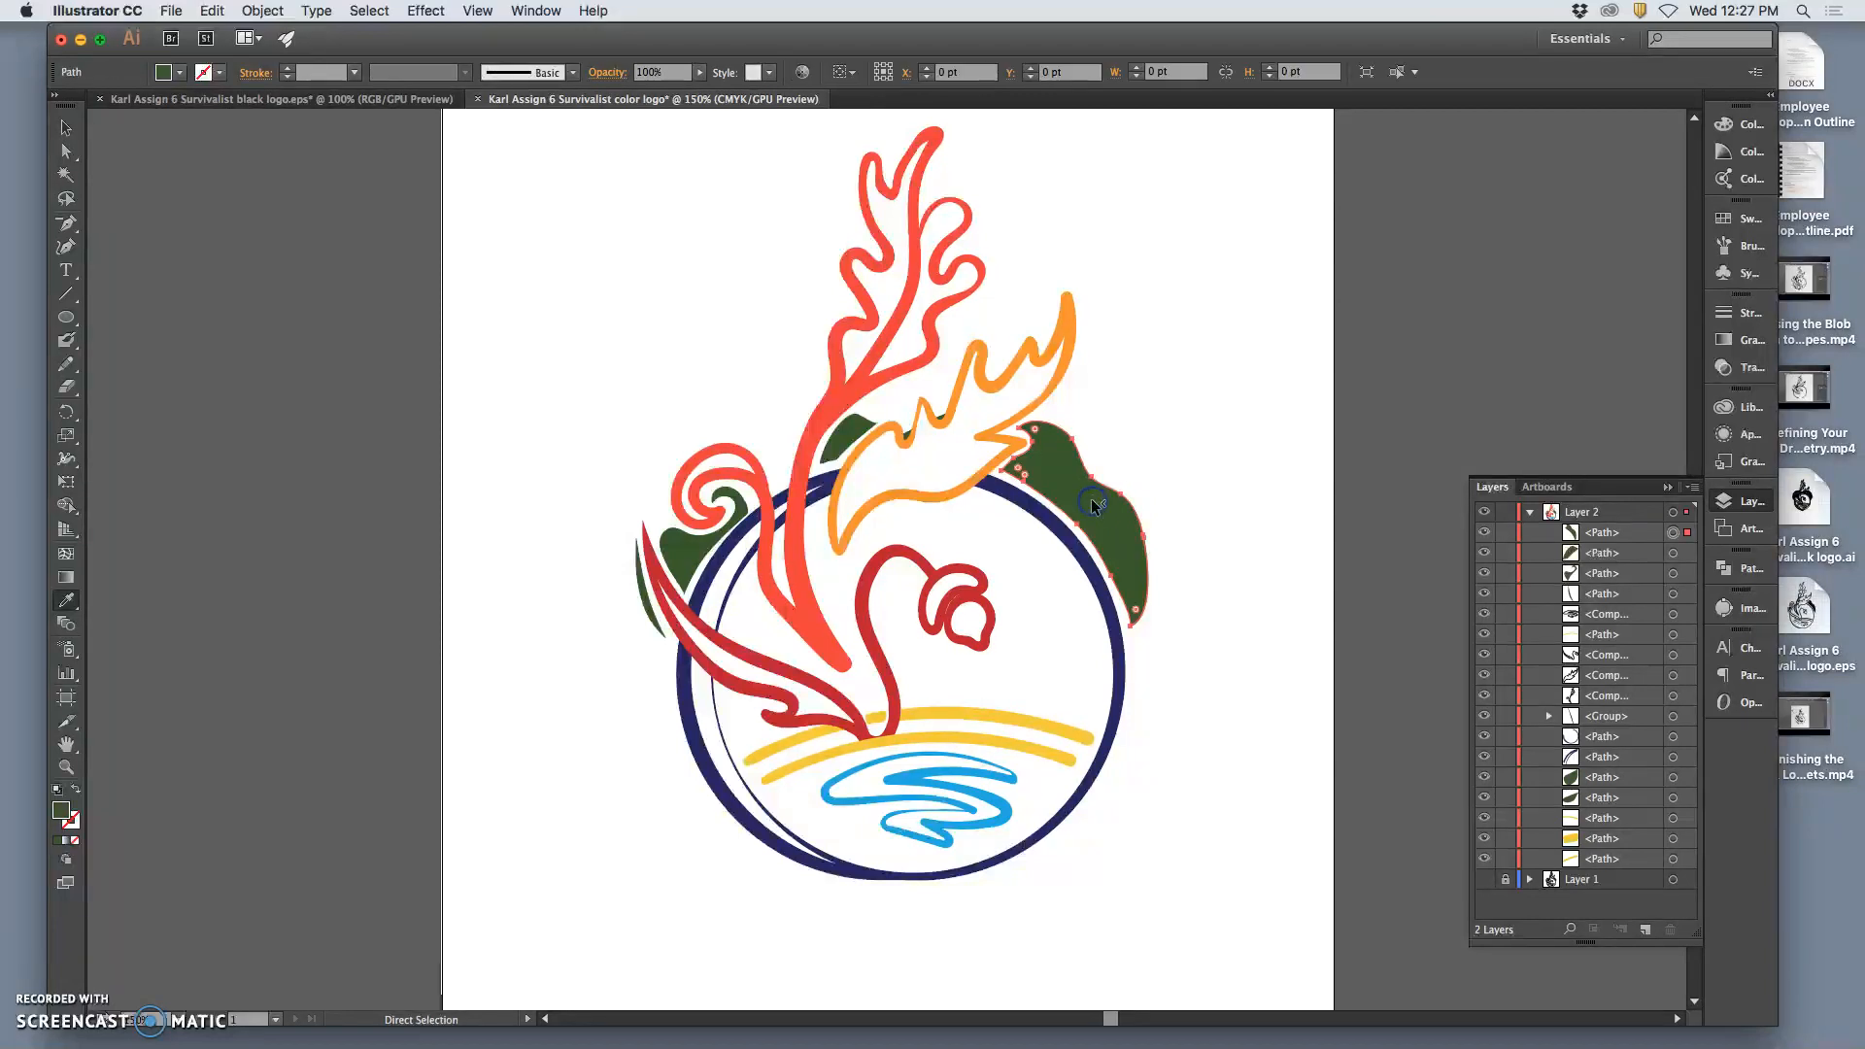
{"action": "left_click", "coordinate": [1669, 511]}
{"action": "left_click", "coordinate": [1530, 512]}
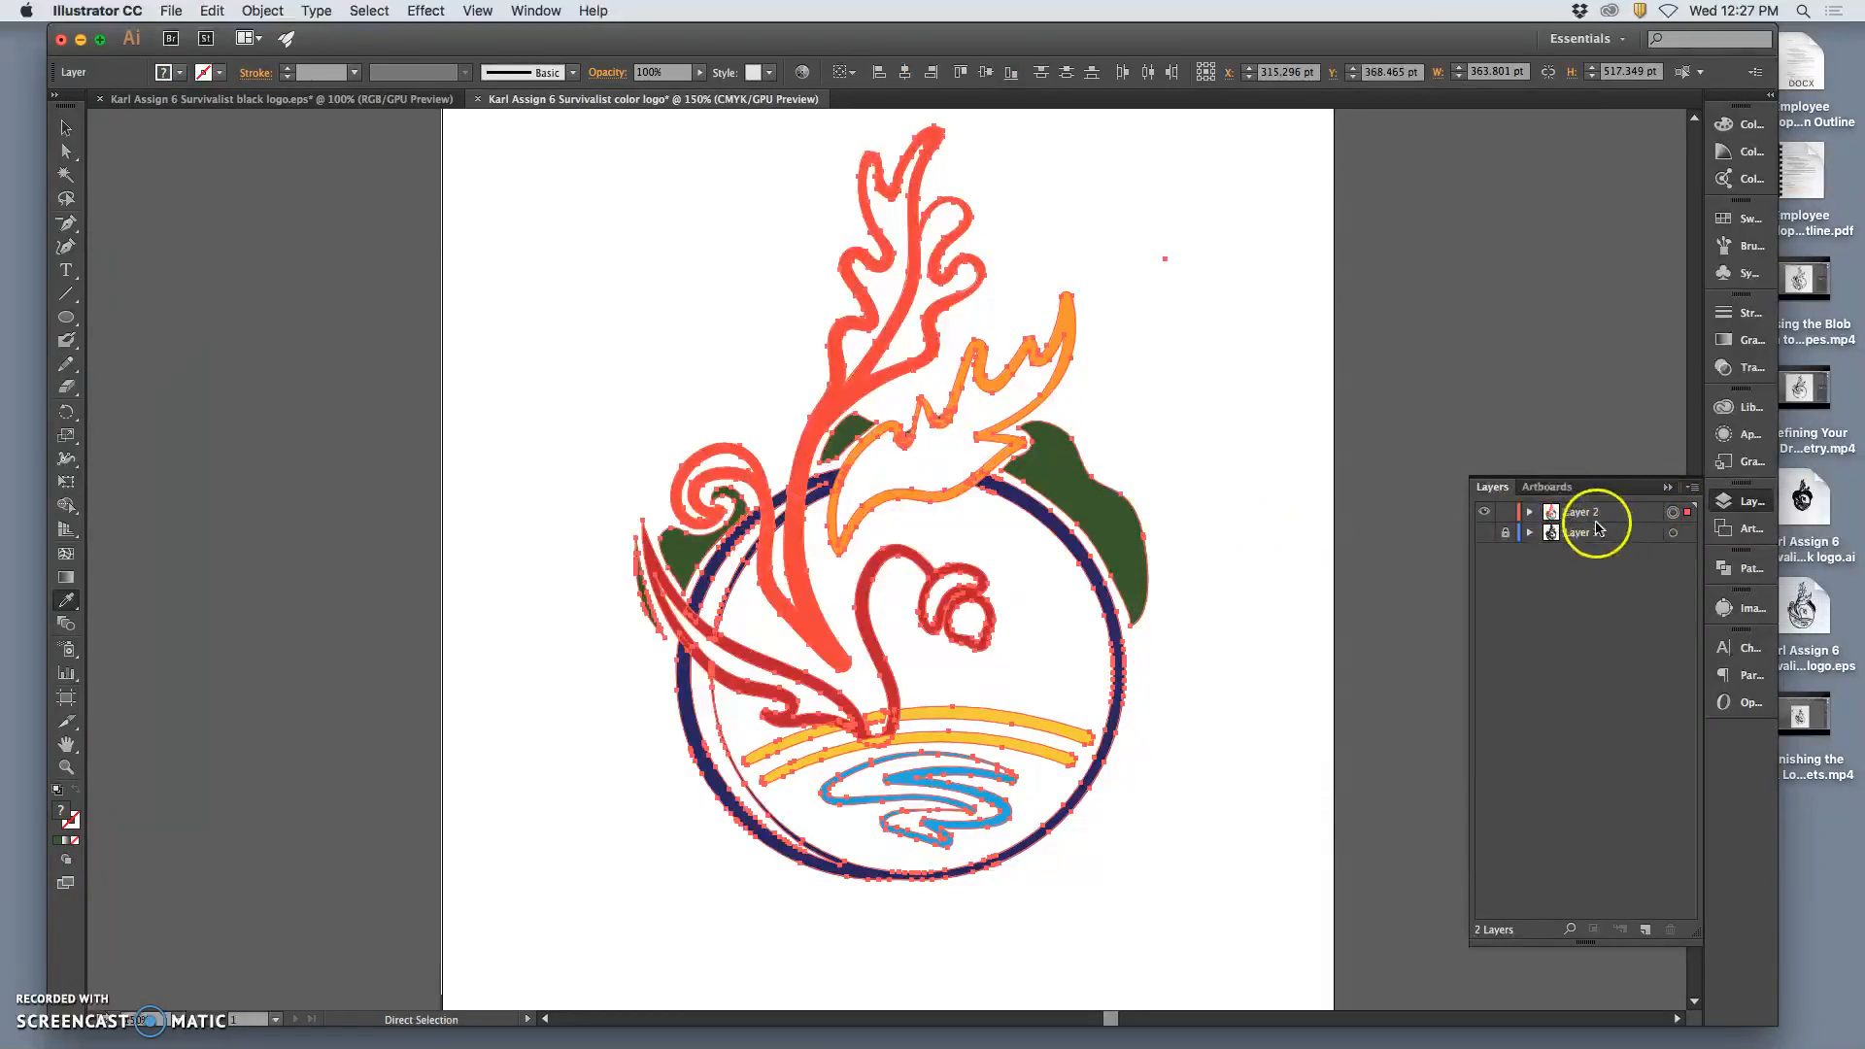
{"action": "left_click", "coordinate": [1501, 513]}
{"action": "left_click", "coordinate": [1483, 512]}
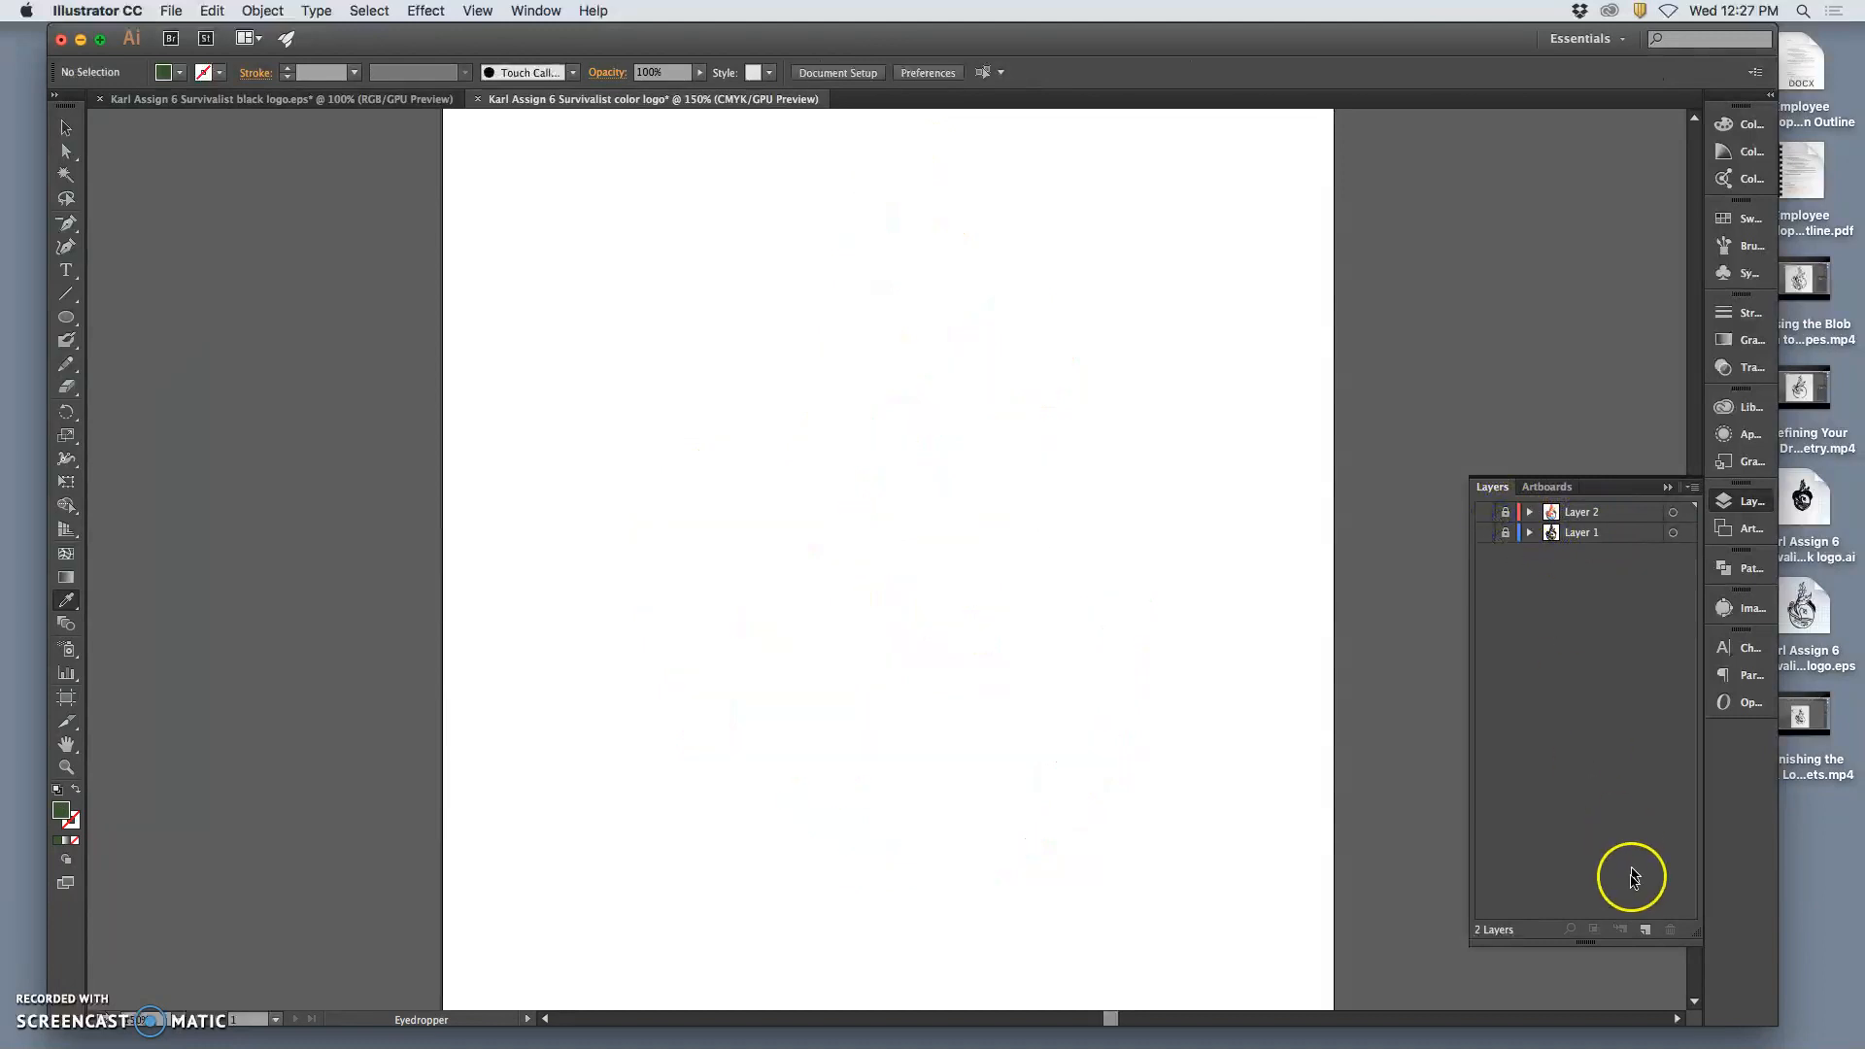
{"action": "left_click", "coordinate": [1644, 929]}
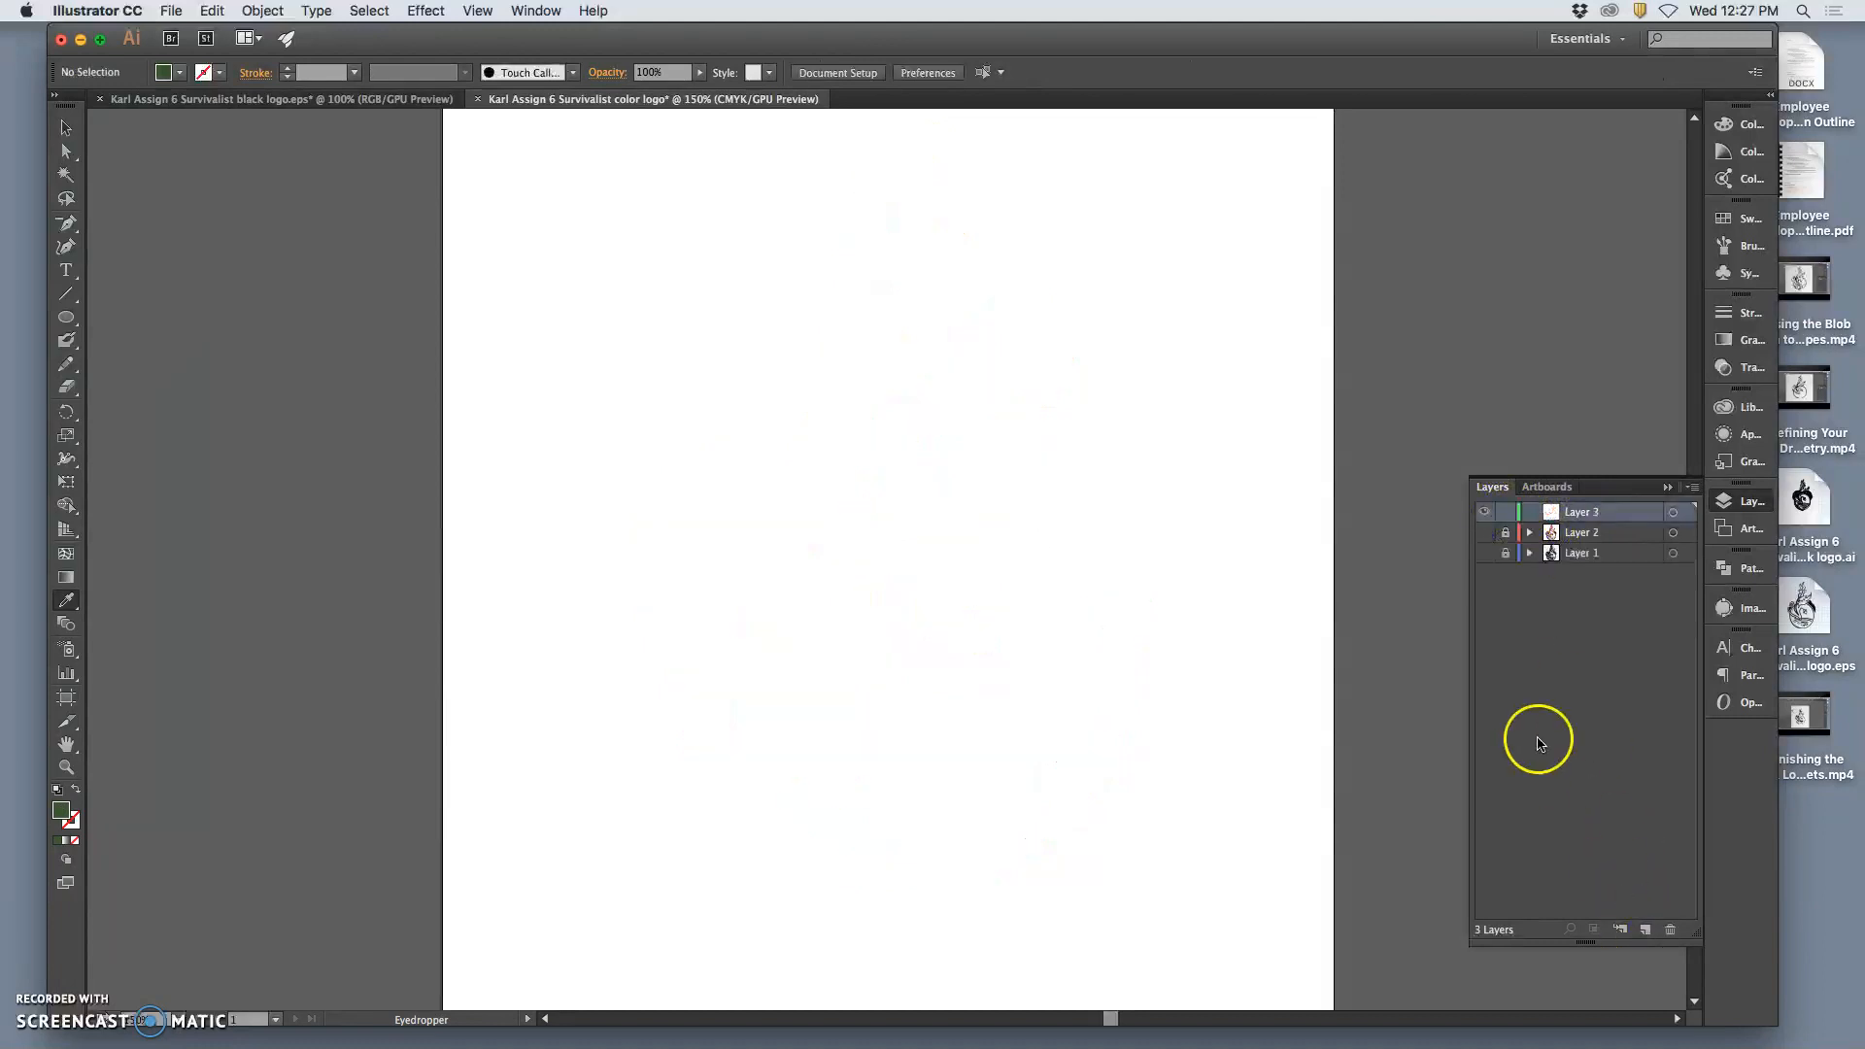
{"action": "left_click", "coordinate": [207, 14]}
{"action": "left_click", "coordinate": [247, 156]}
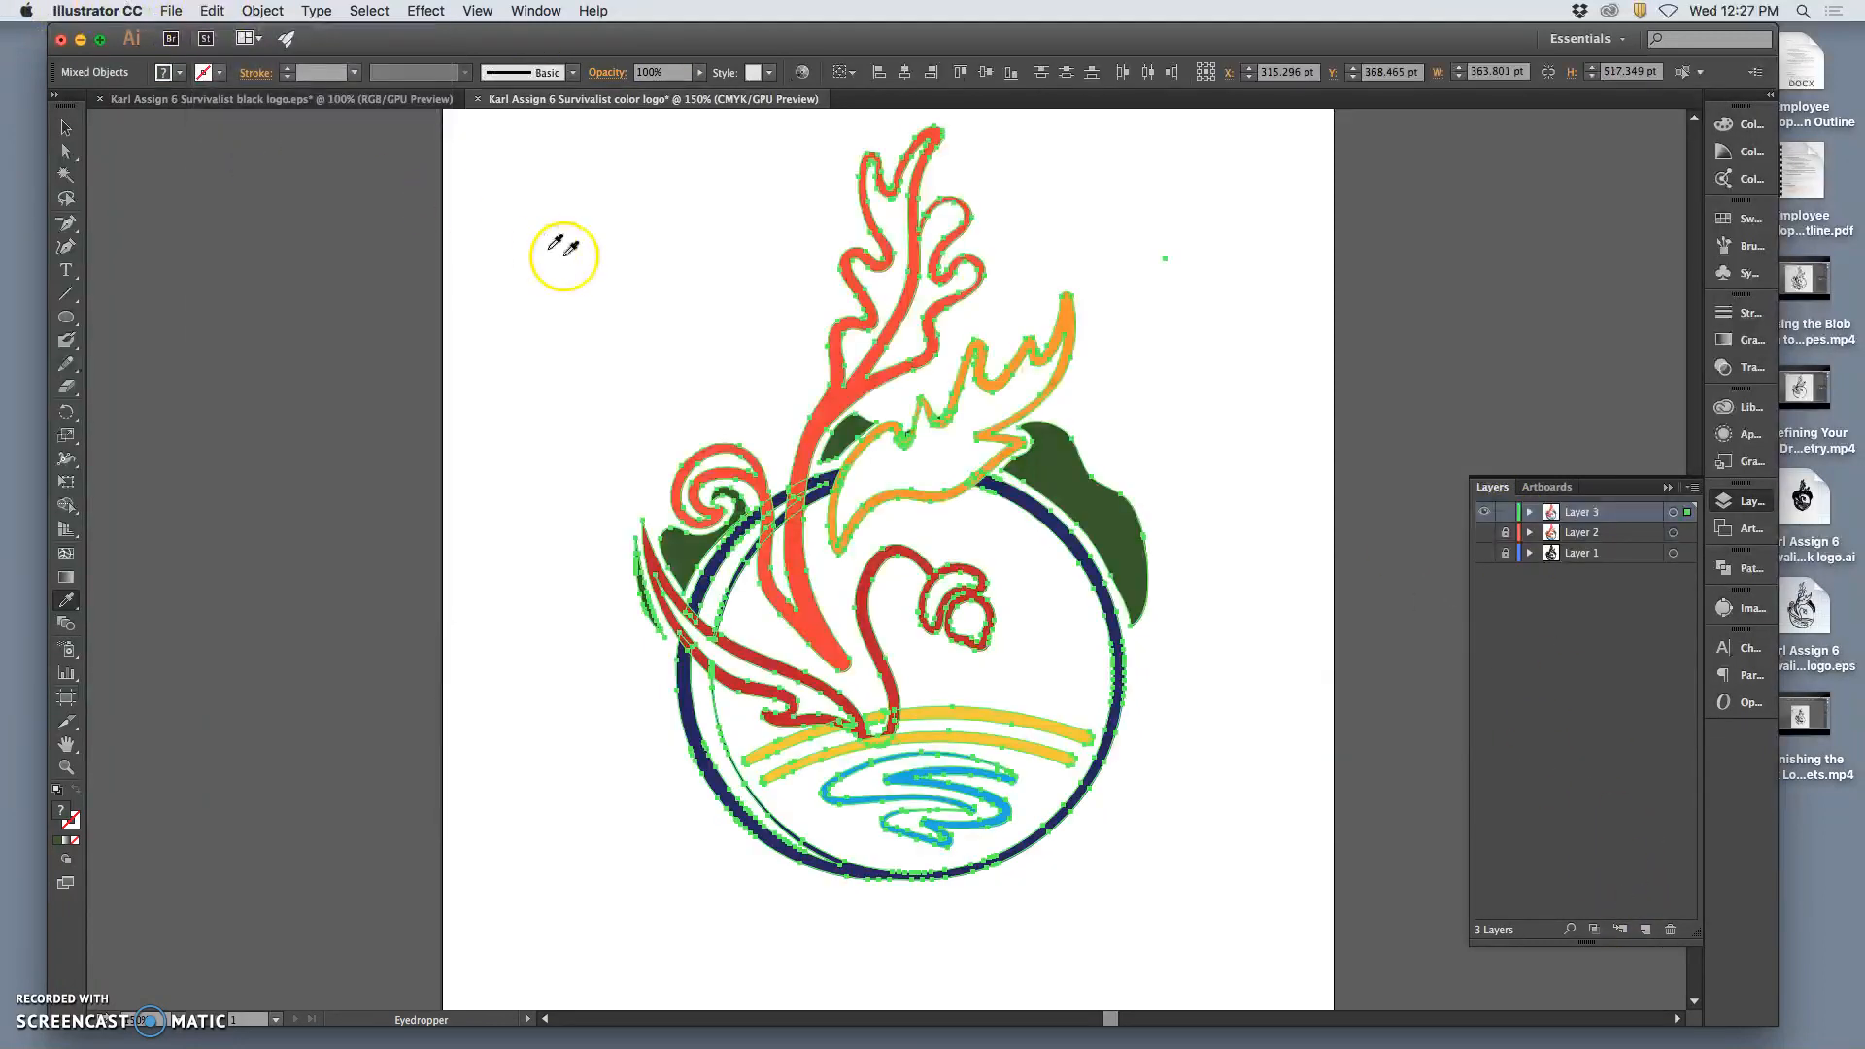
{"action": "key", "text": "super+z"}
Paste the copied logo artwork in place on Layer 3 and deselect it
{"action": "left_click", "coordinate": [211, 11]}
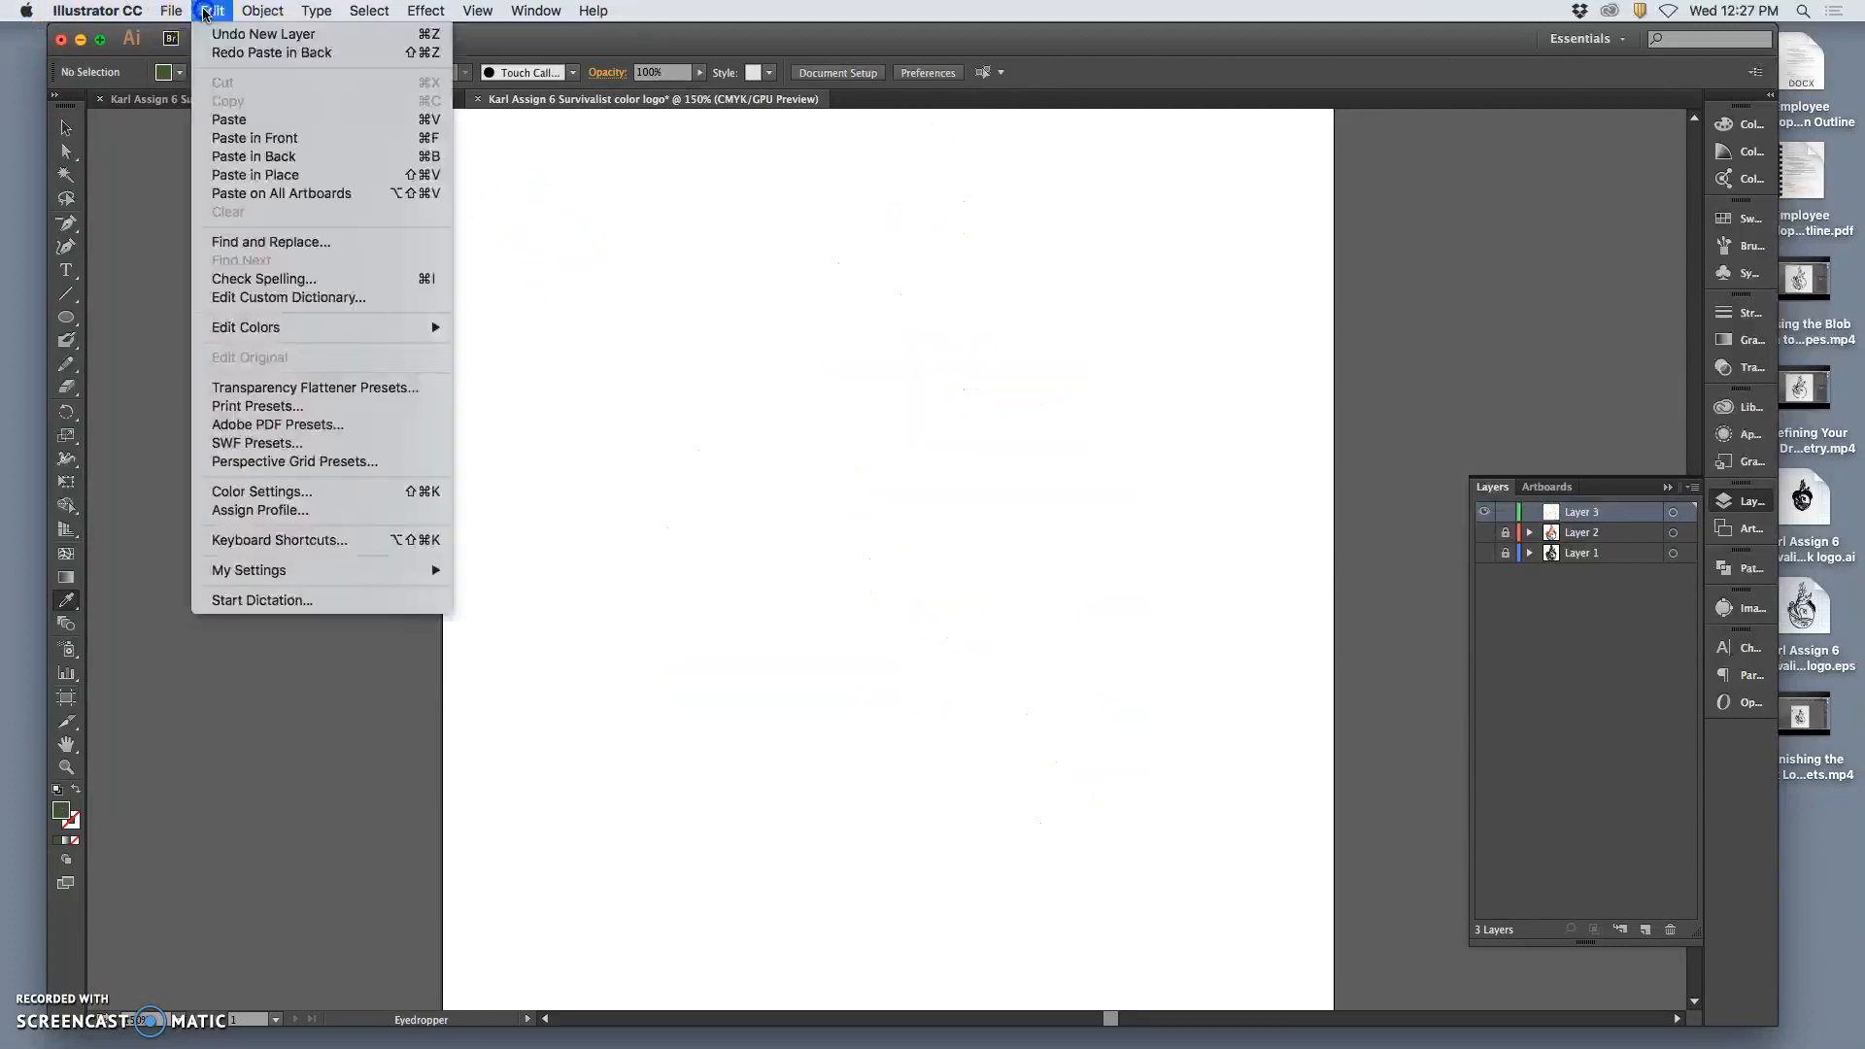
{"action": "left_click", "coordinate": [254, 175]}
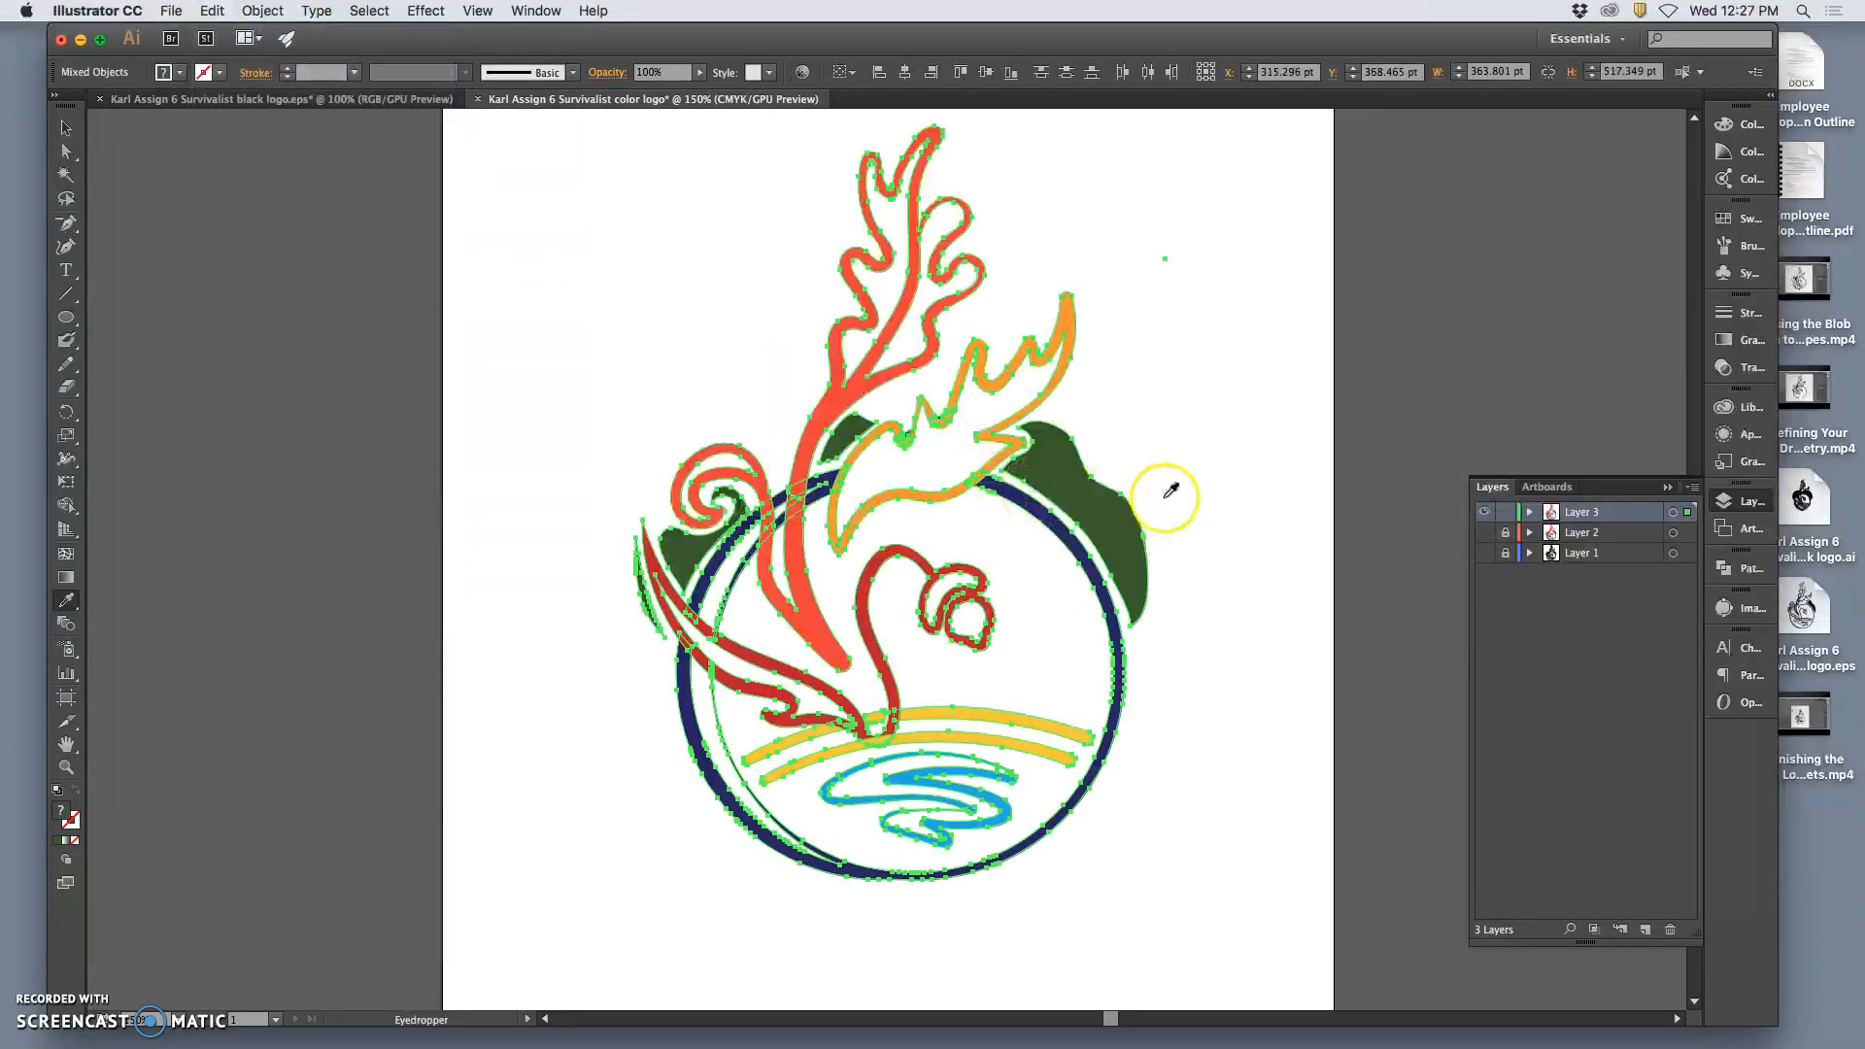
{"action": "key", "text": "super+shift+a"}
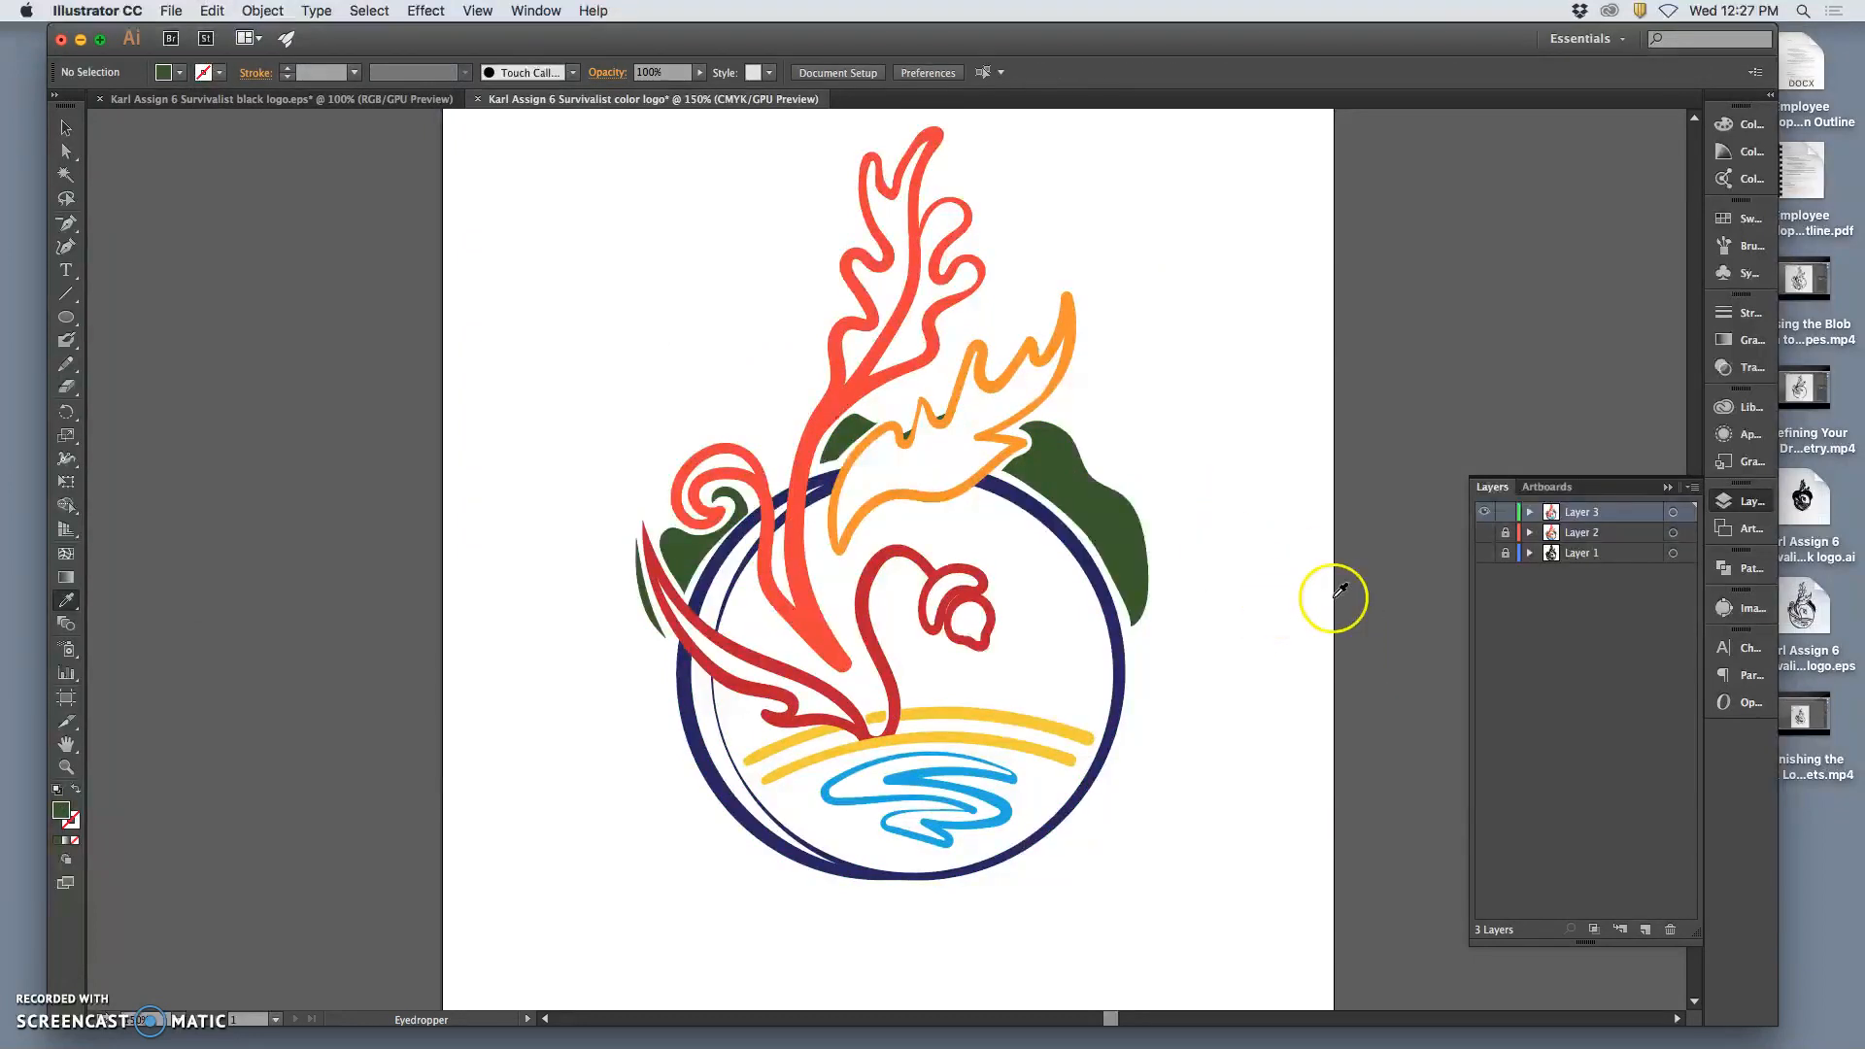
Select the four dark green shapes around the outside of the ring on Layer 3 with Direct Selection
{"action": "scroll", "coordinate": [1292, 577], "scroll_direction": "right", "scroll_amount": 1}
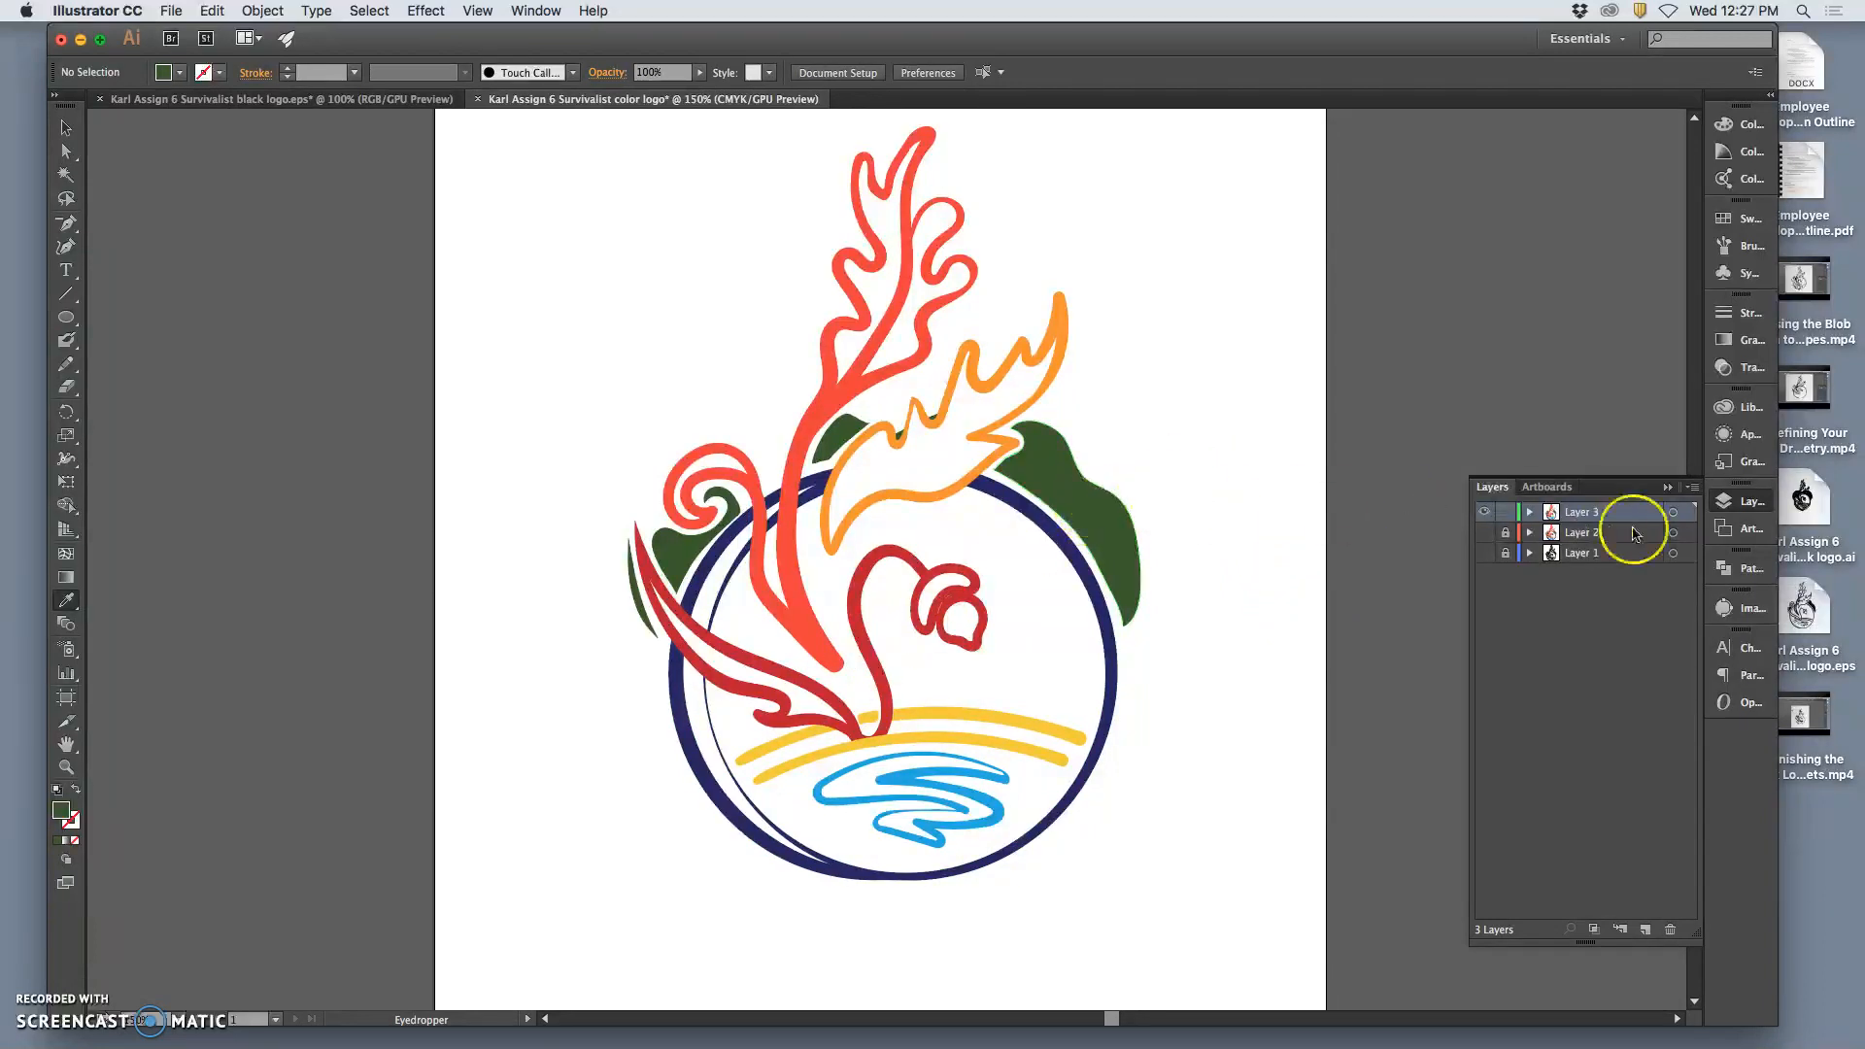
{"action": "left_click", "coordinate": [64, 150]}
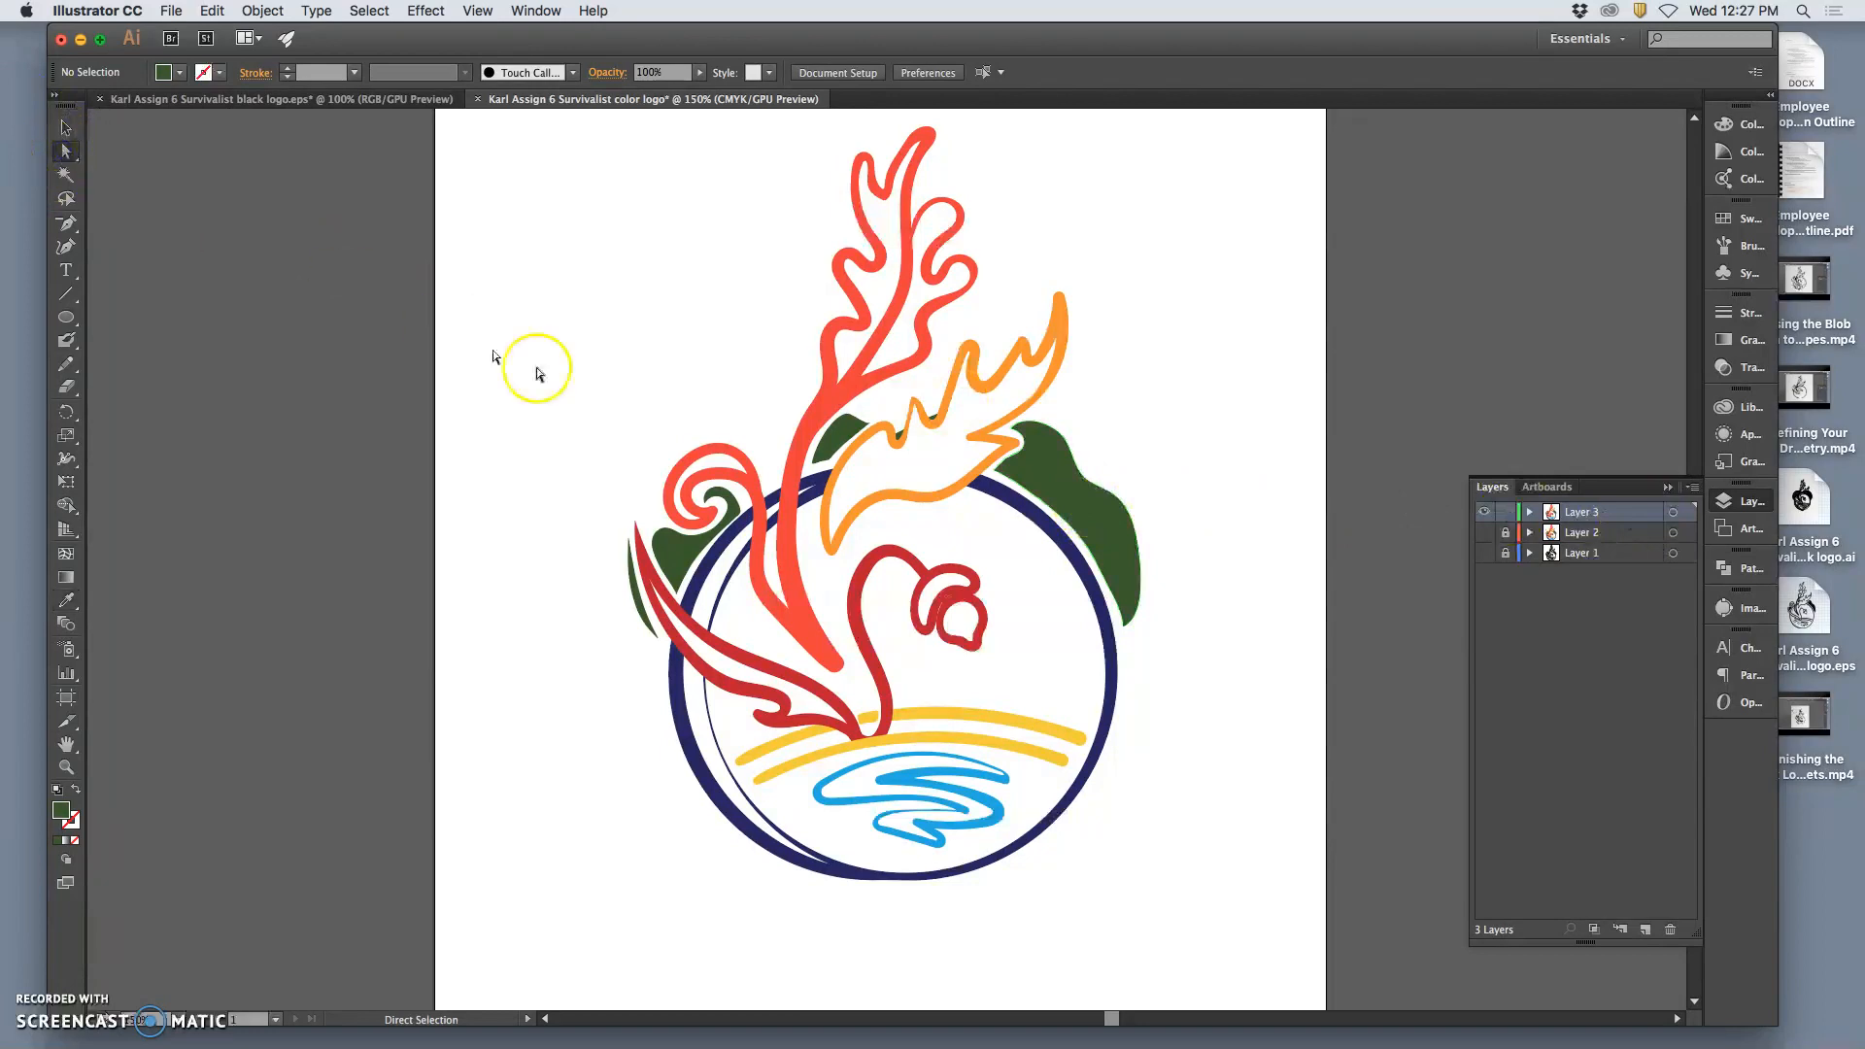
{"action": "left_click", "coordinate": [1061, 481]}
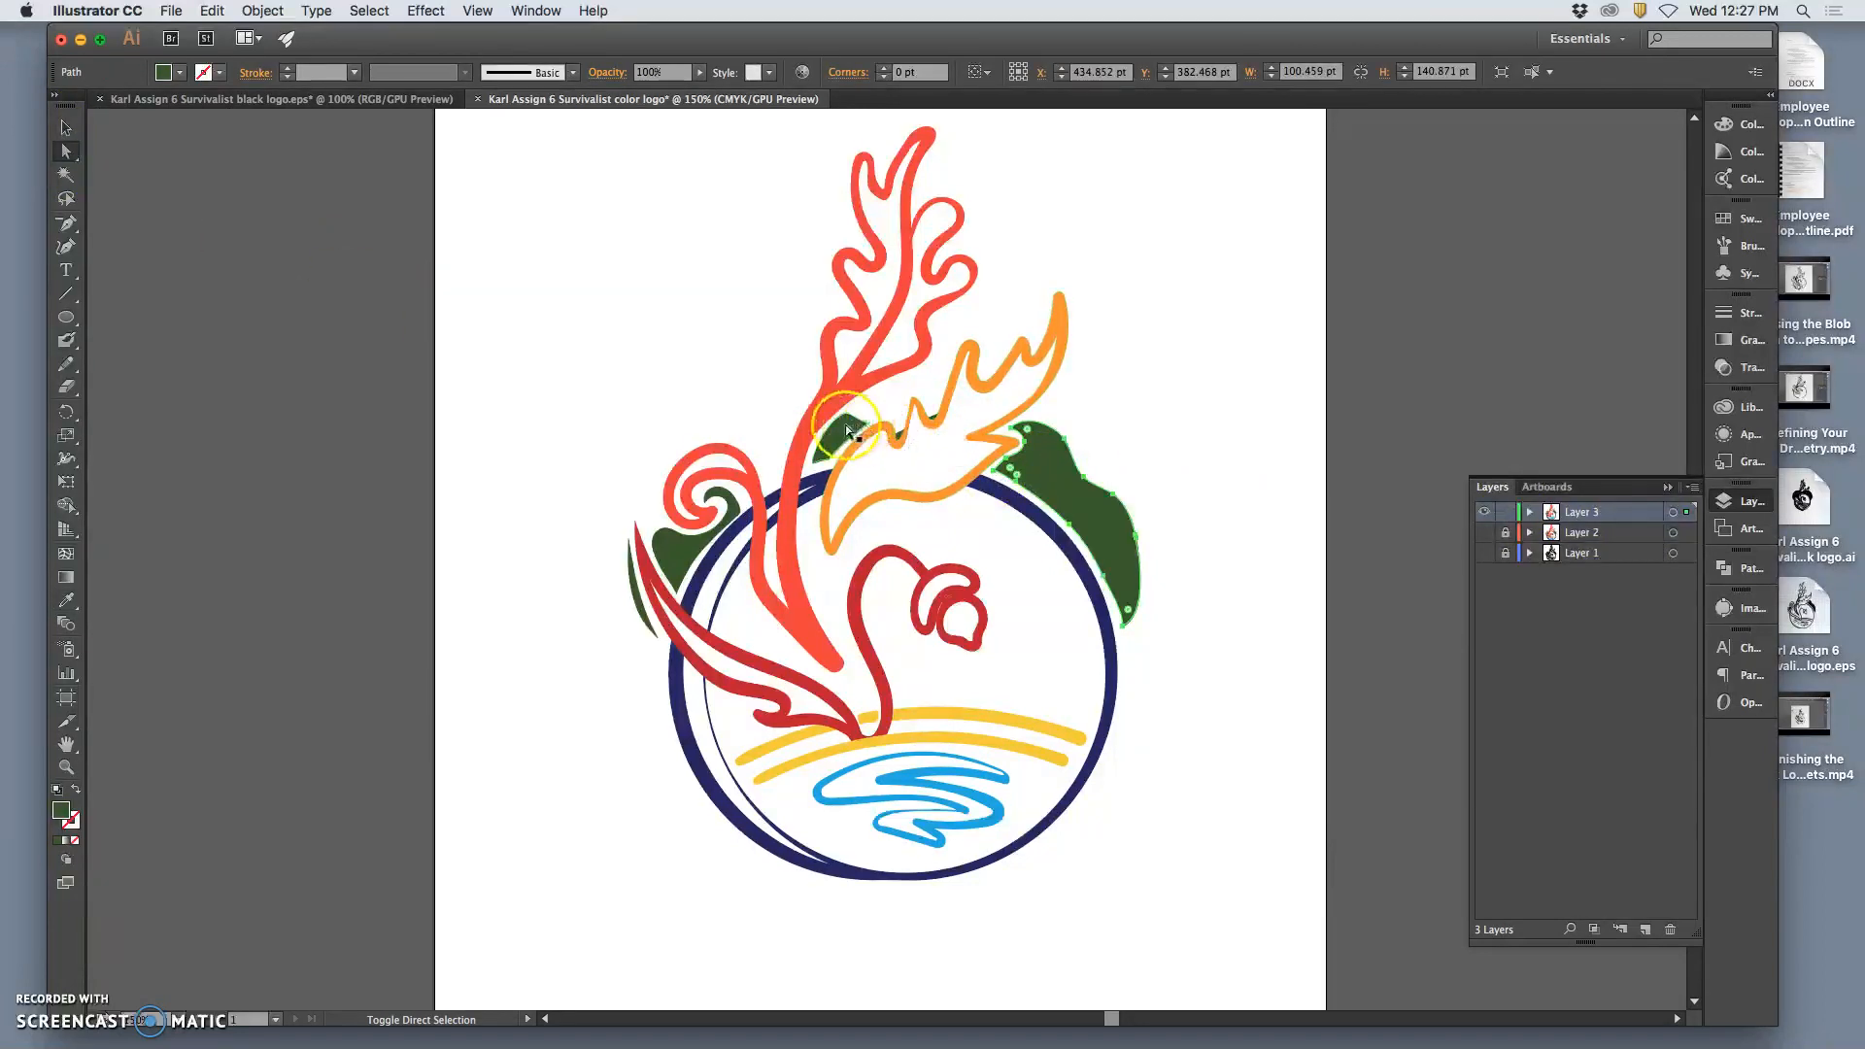
{"action": "left_click", "coordinate": [848, 430], "text": "shift"}
{"action": "left_click", "coordinate": [684, 542], "text": "shift"}
{"action": "left_click", "coordinate": [634, 589], "text": "shift"}
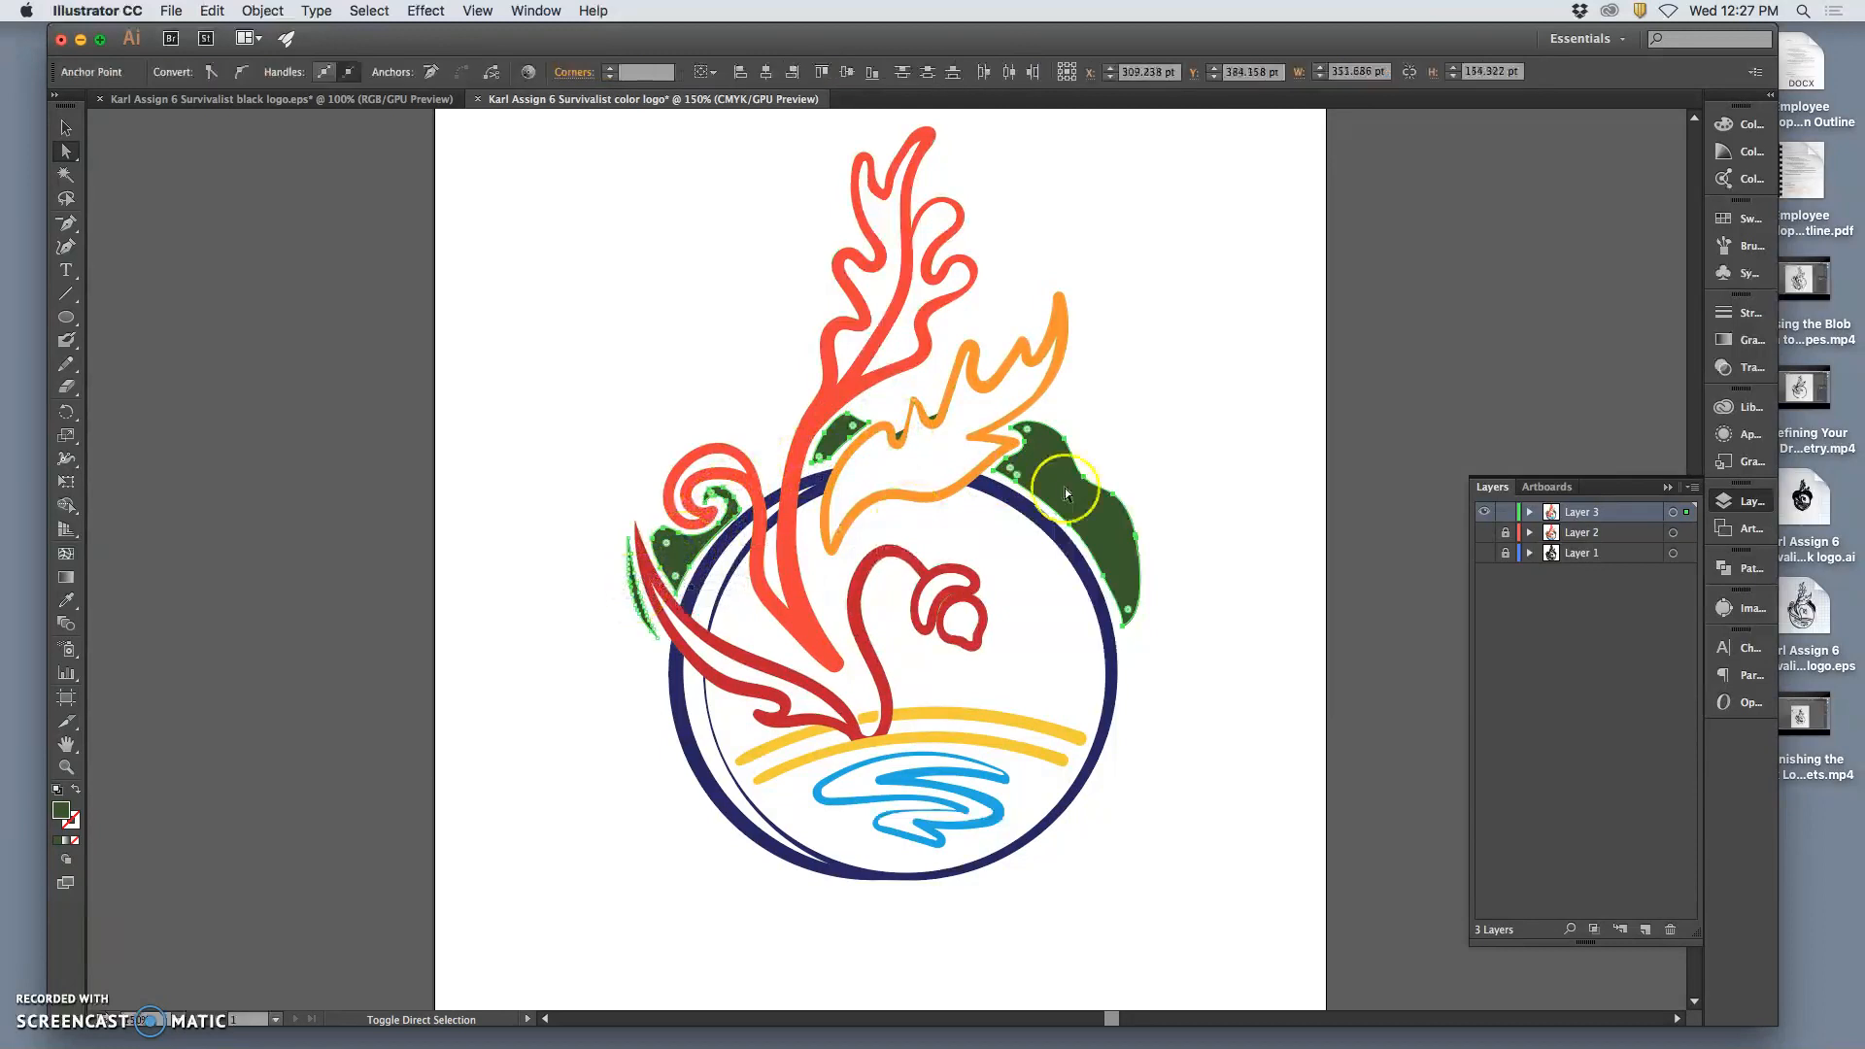
Fill the selected green shapes with the preset Orange, Yellow gradient
{"action": "left_click", "coordinate": [1738, 339]}
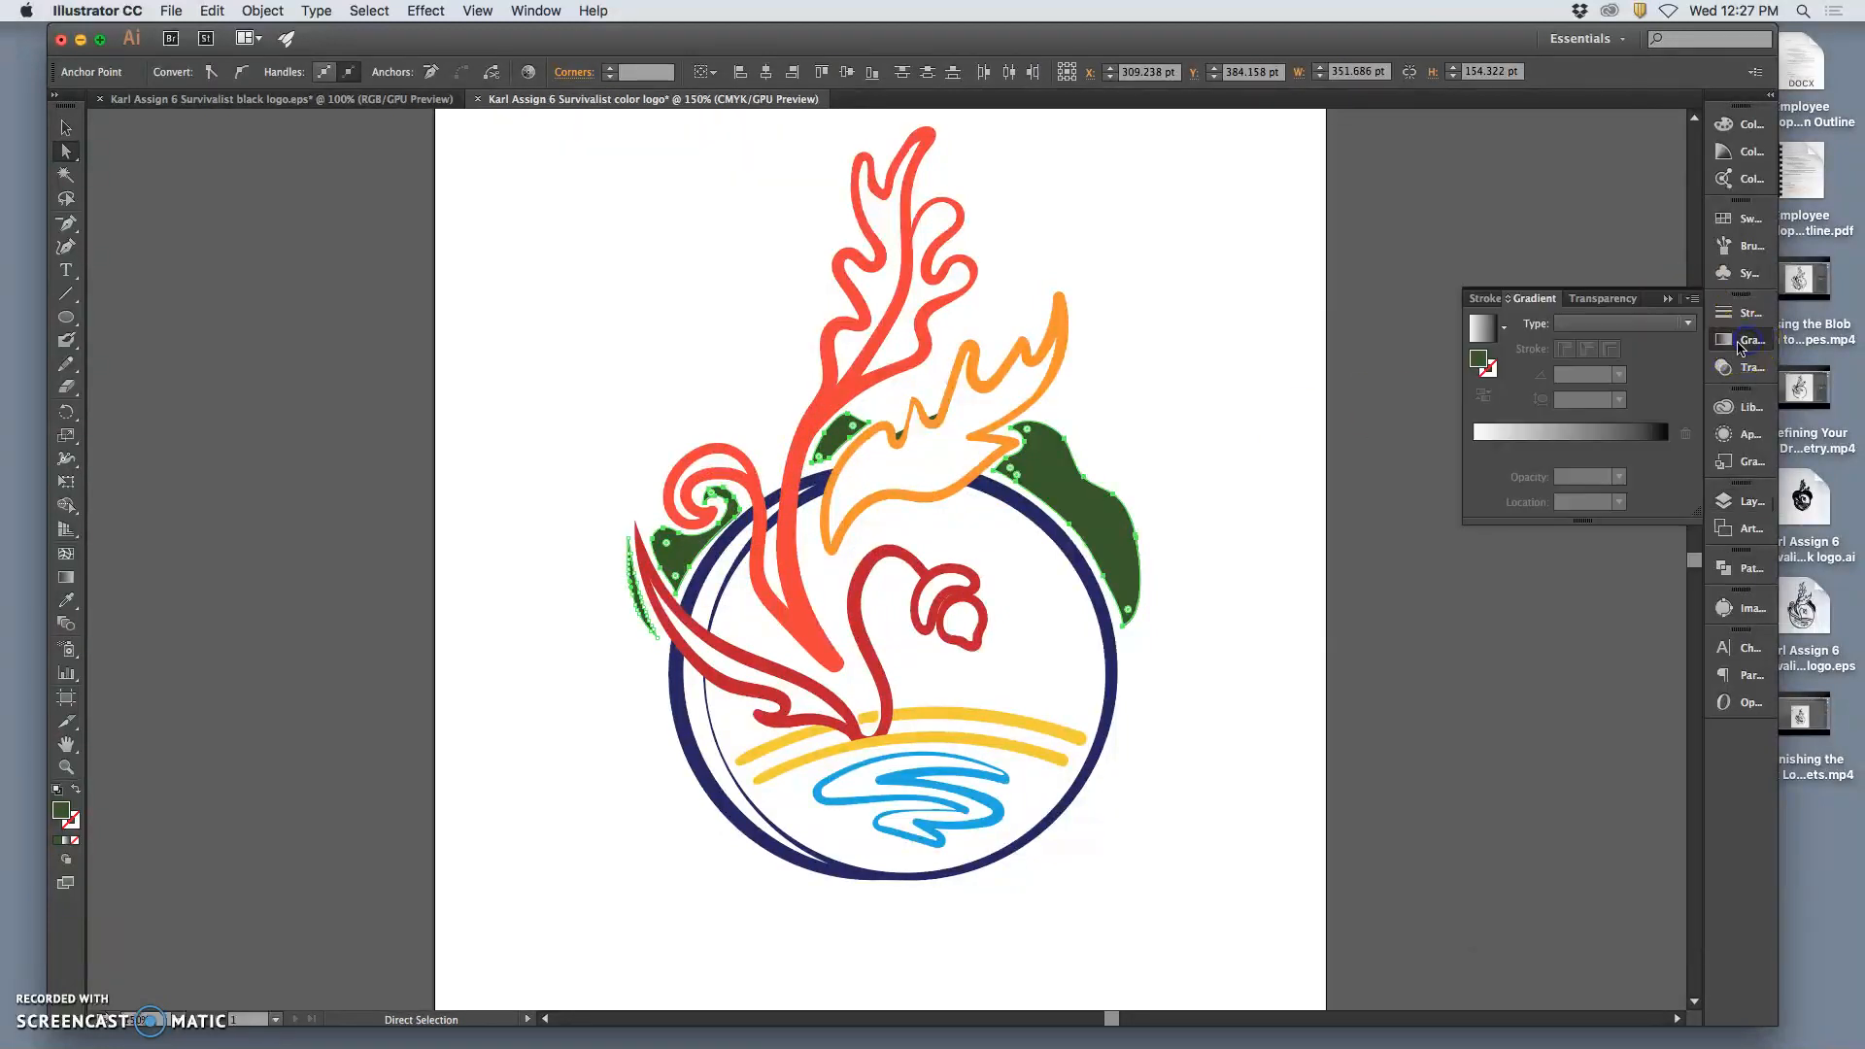
{"action": "left_click", "coordinate": [553, 12]}
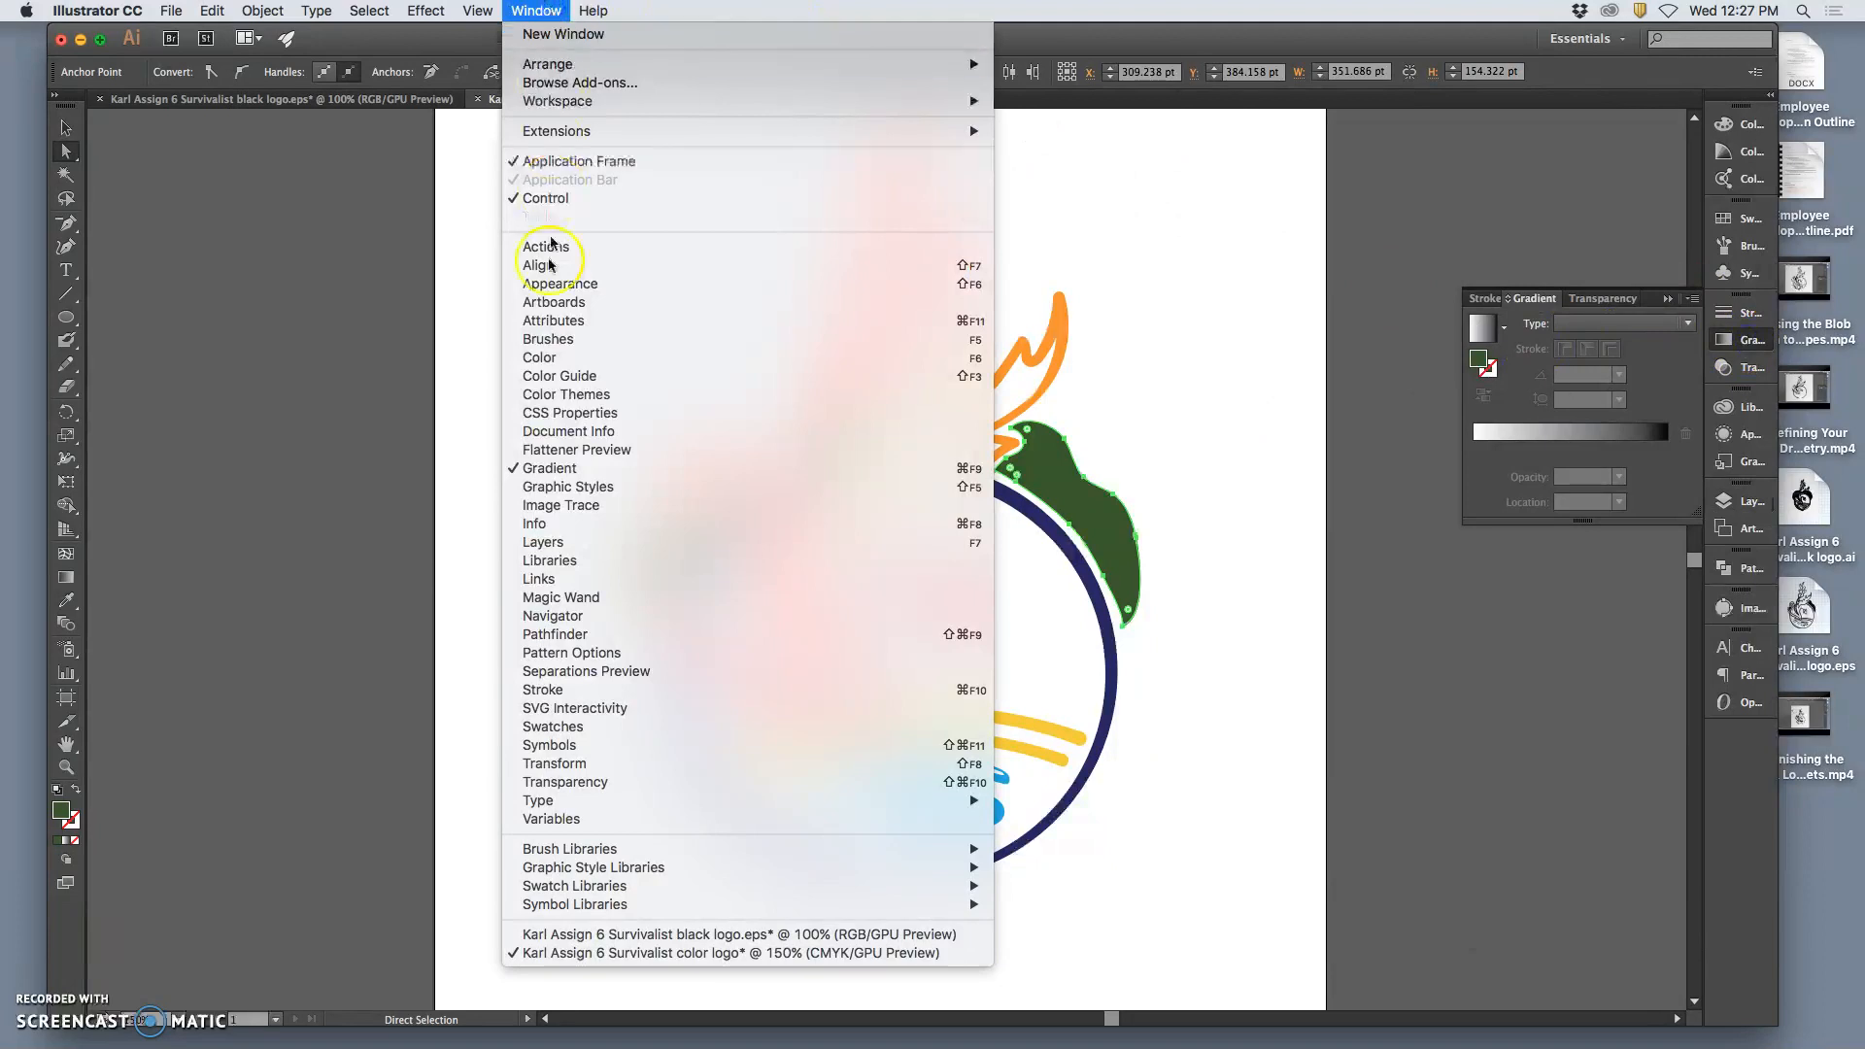
{"action": "left_click", "coordinate": [1521, 341]}
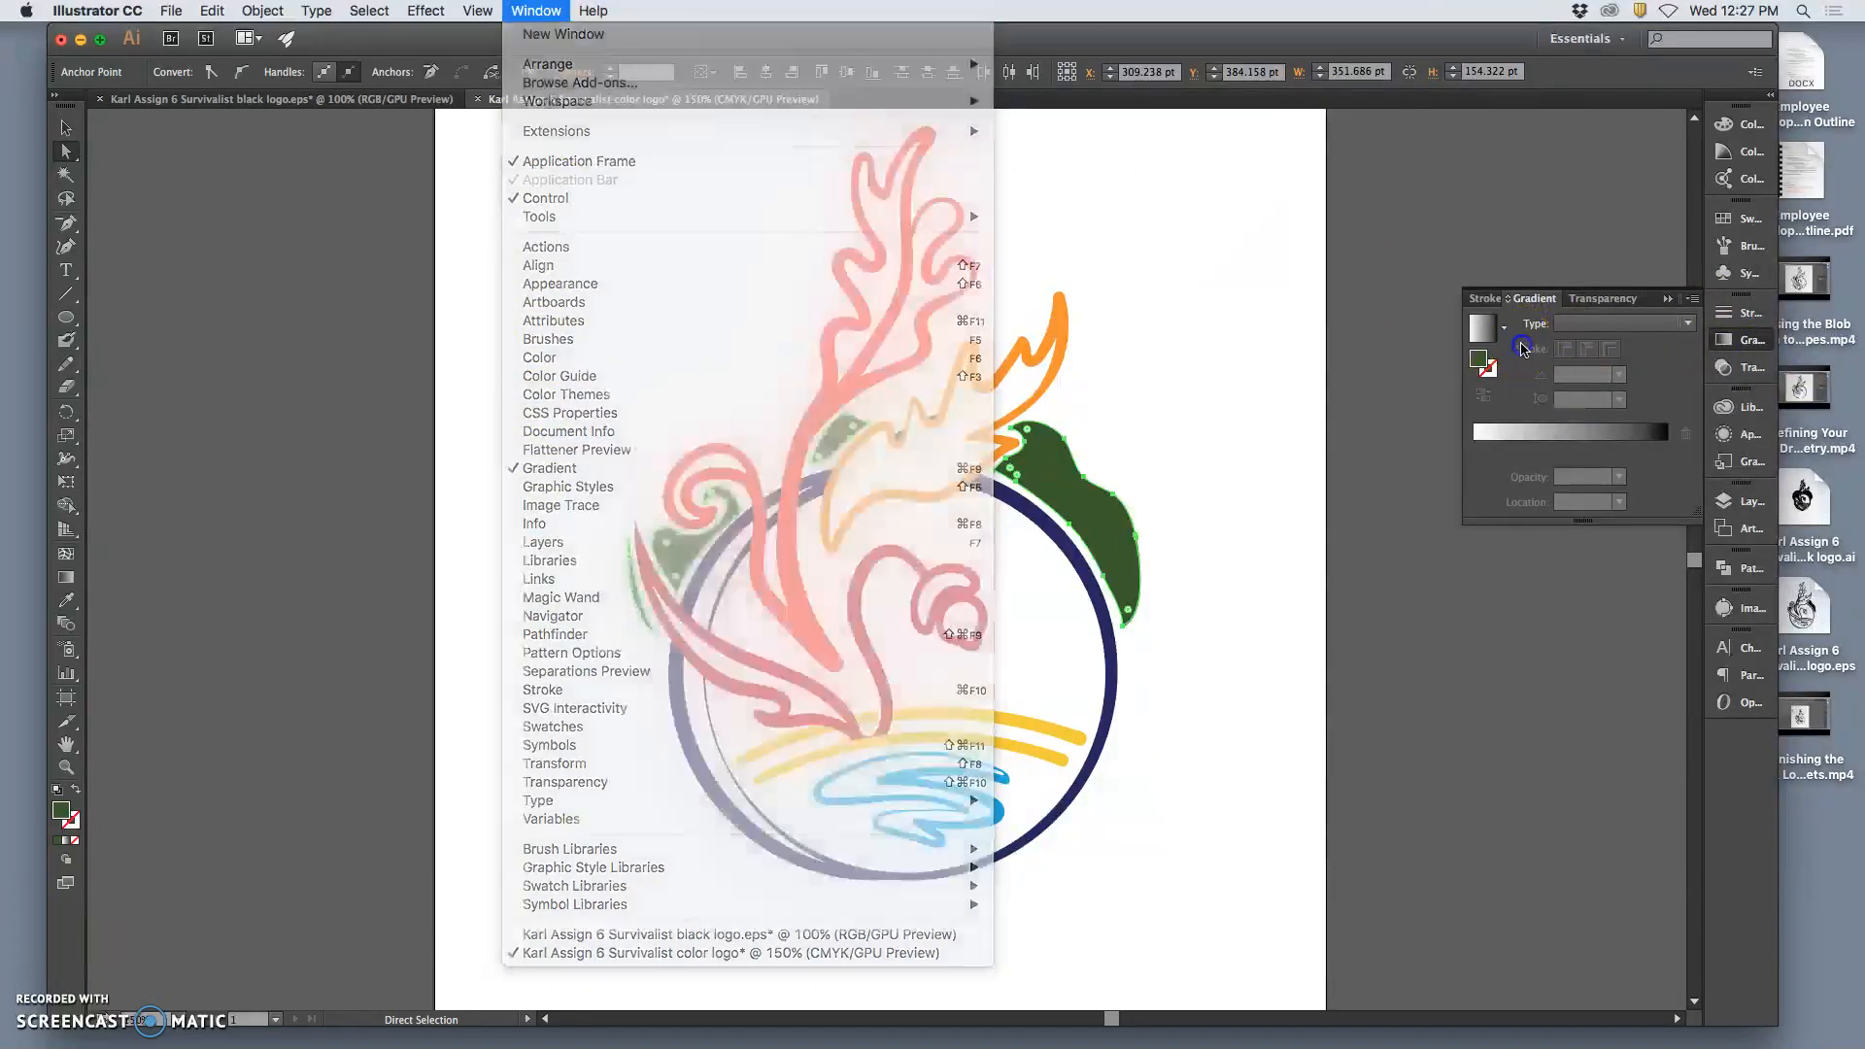
{"action": "left_click", "coordinate": [1503, 330]}
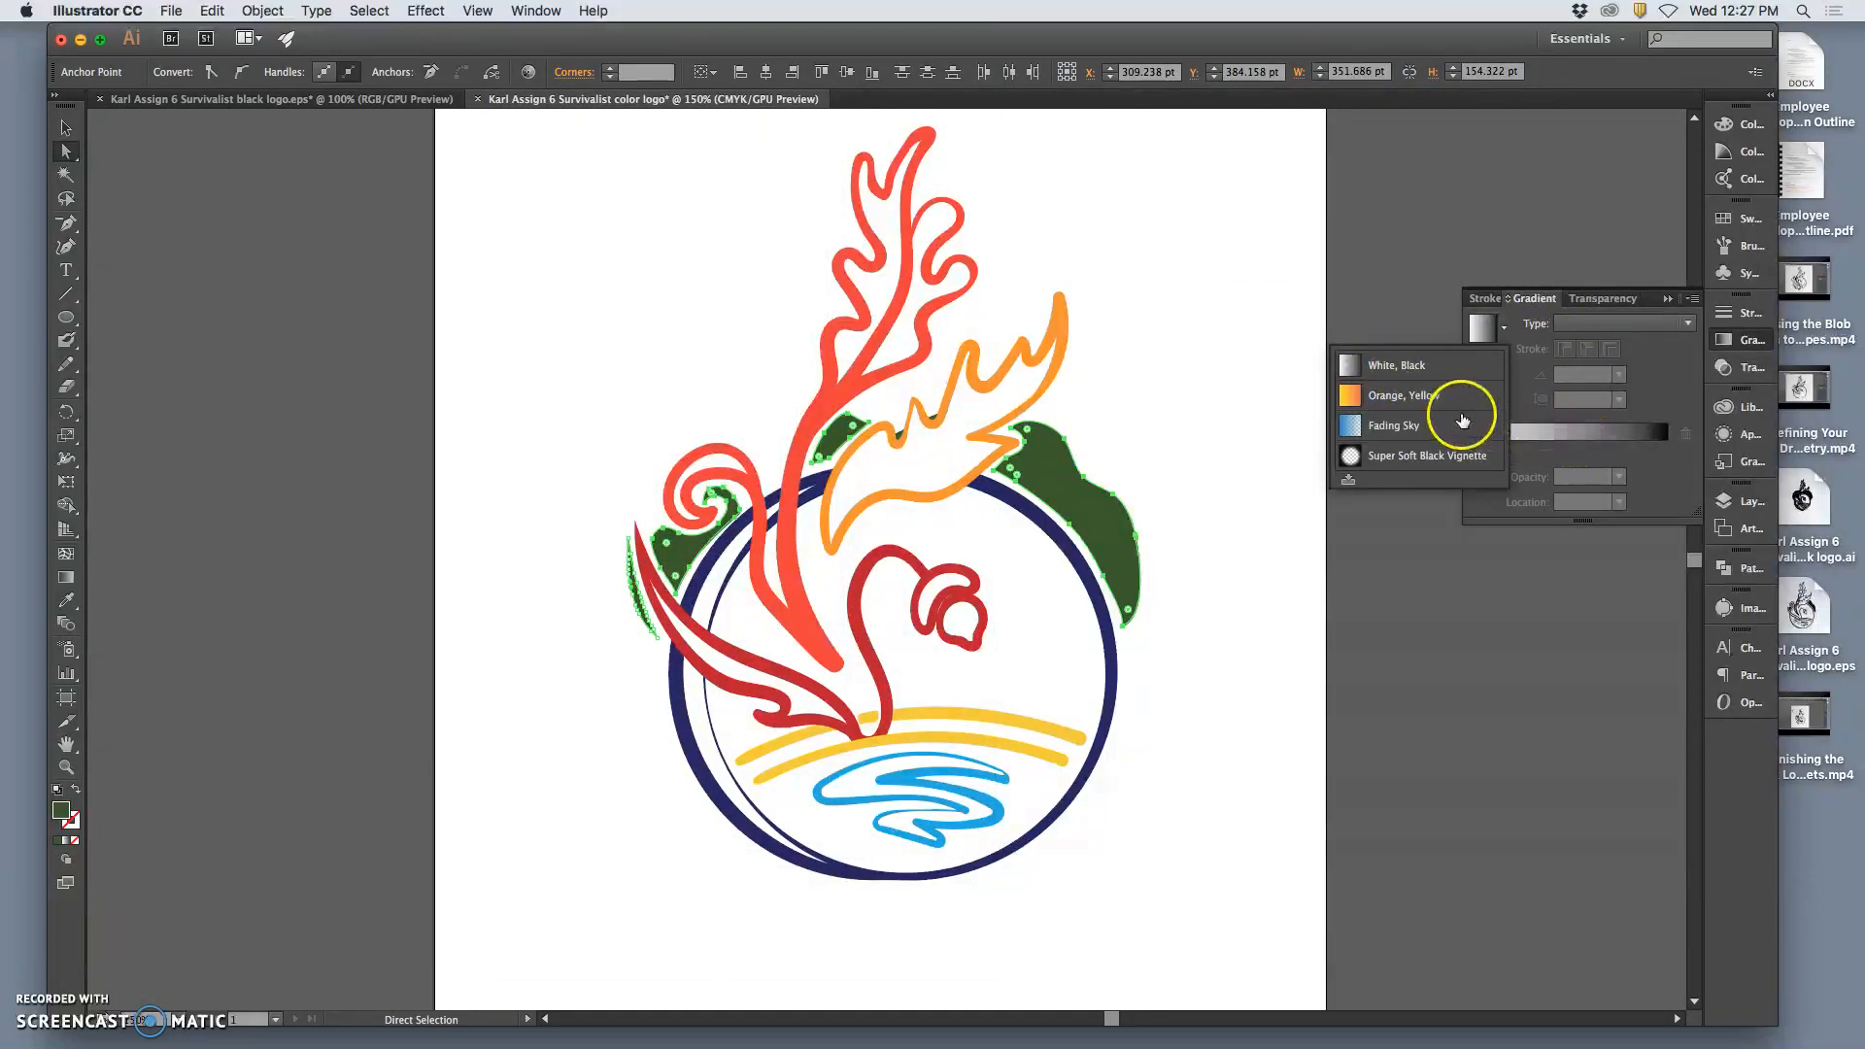
{"action": "left_click", "coordinate": [1415, 398]}
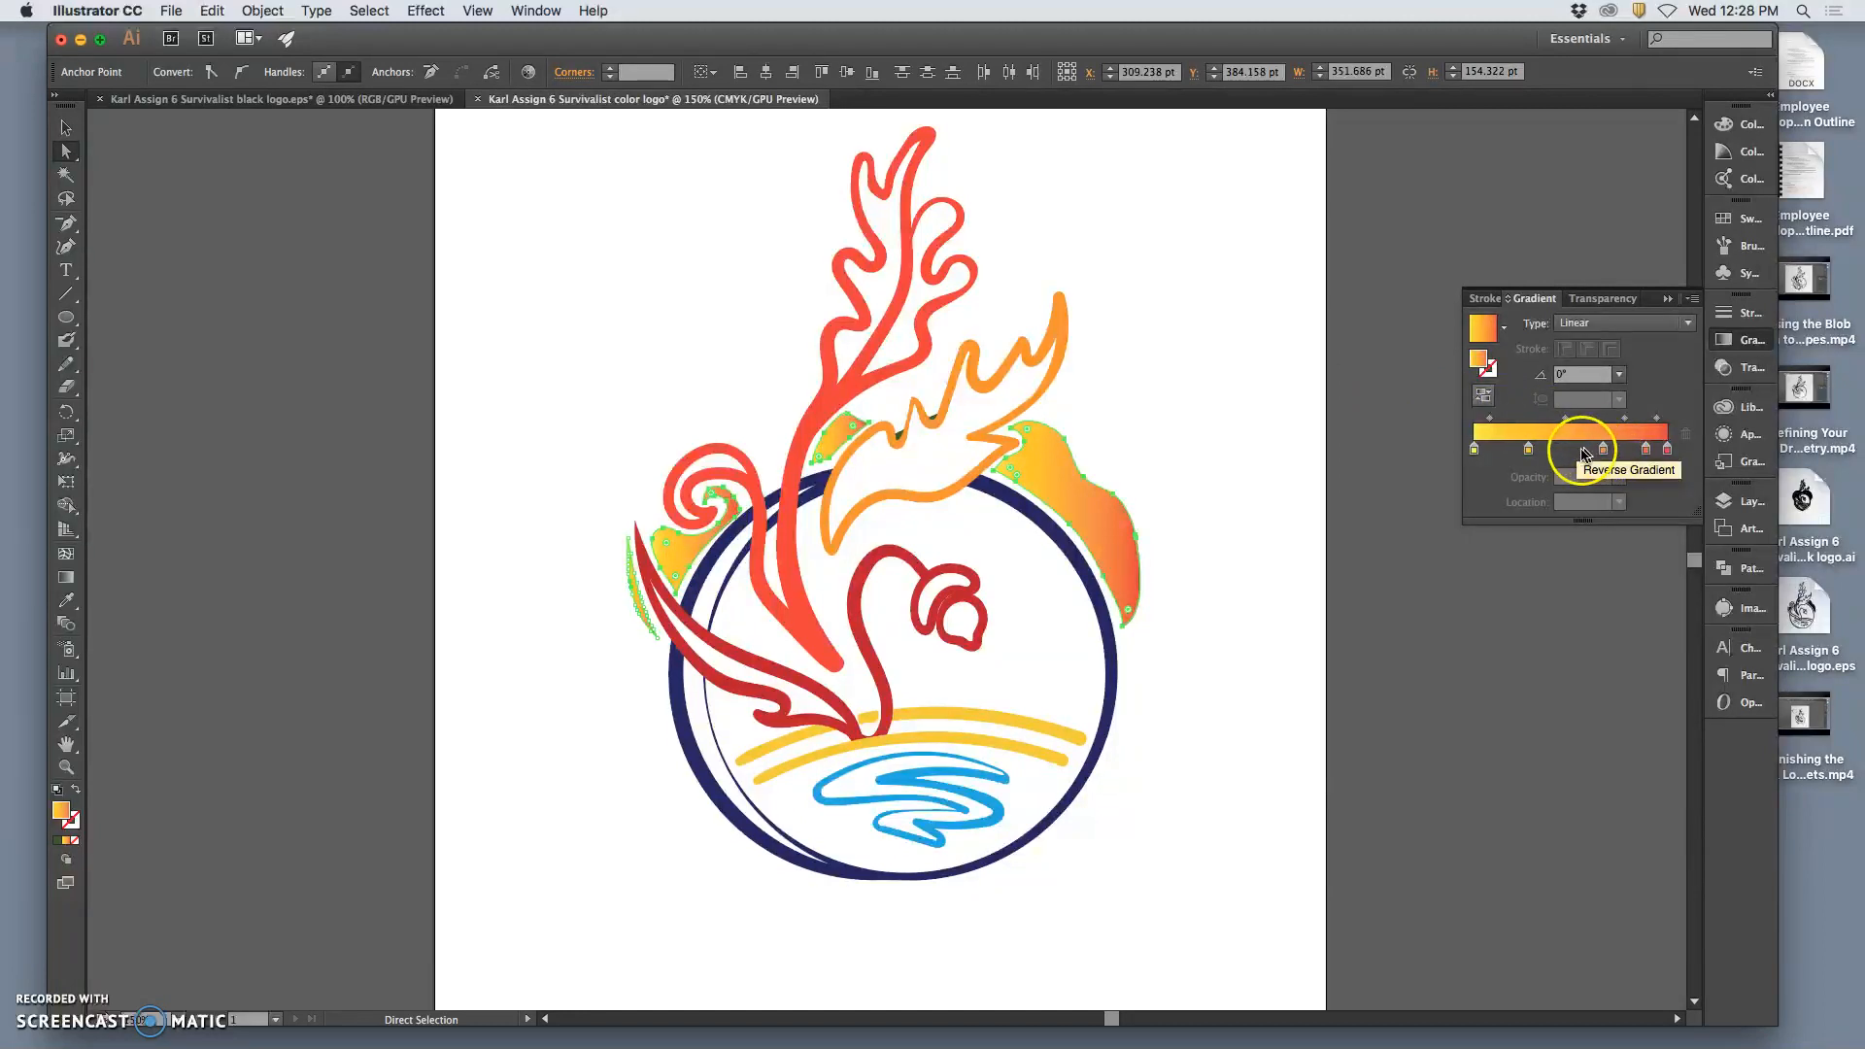
Recolor the gradient's red end stop dark green and the neighbouring stop at 88.76% light green
{"action": "double_click", "coordinate": [1663, 452]}
{"action": "left_click", "coordinate": [1469, 522]}
{"action": "left_click", "coordinate": [1644, 451]}
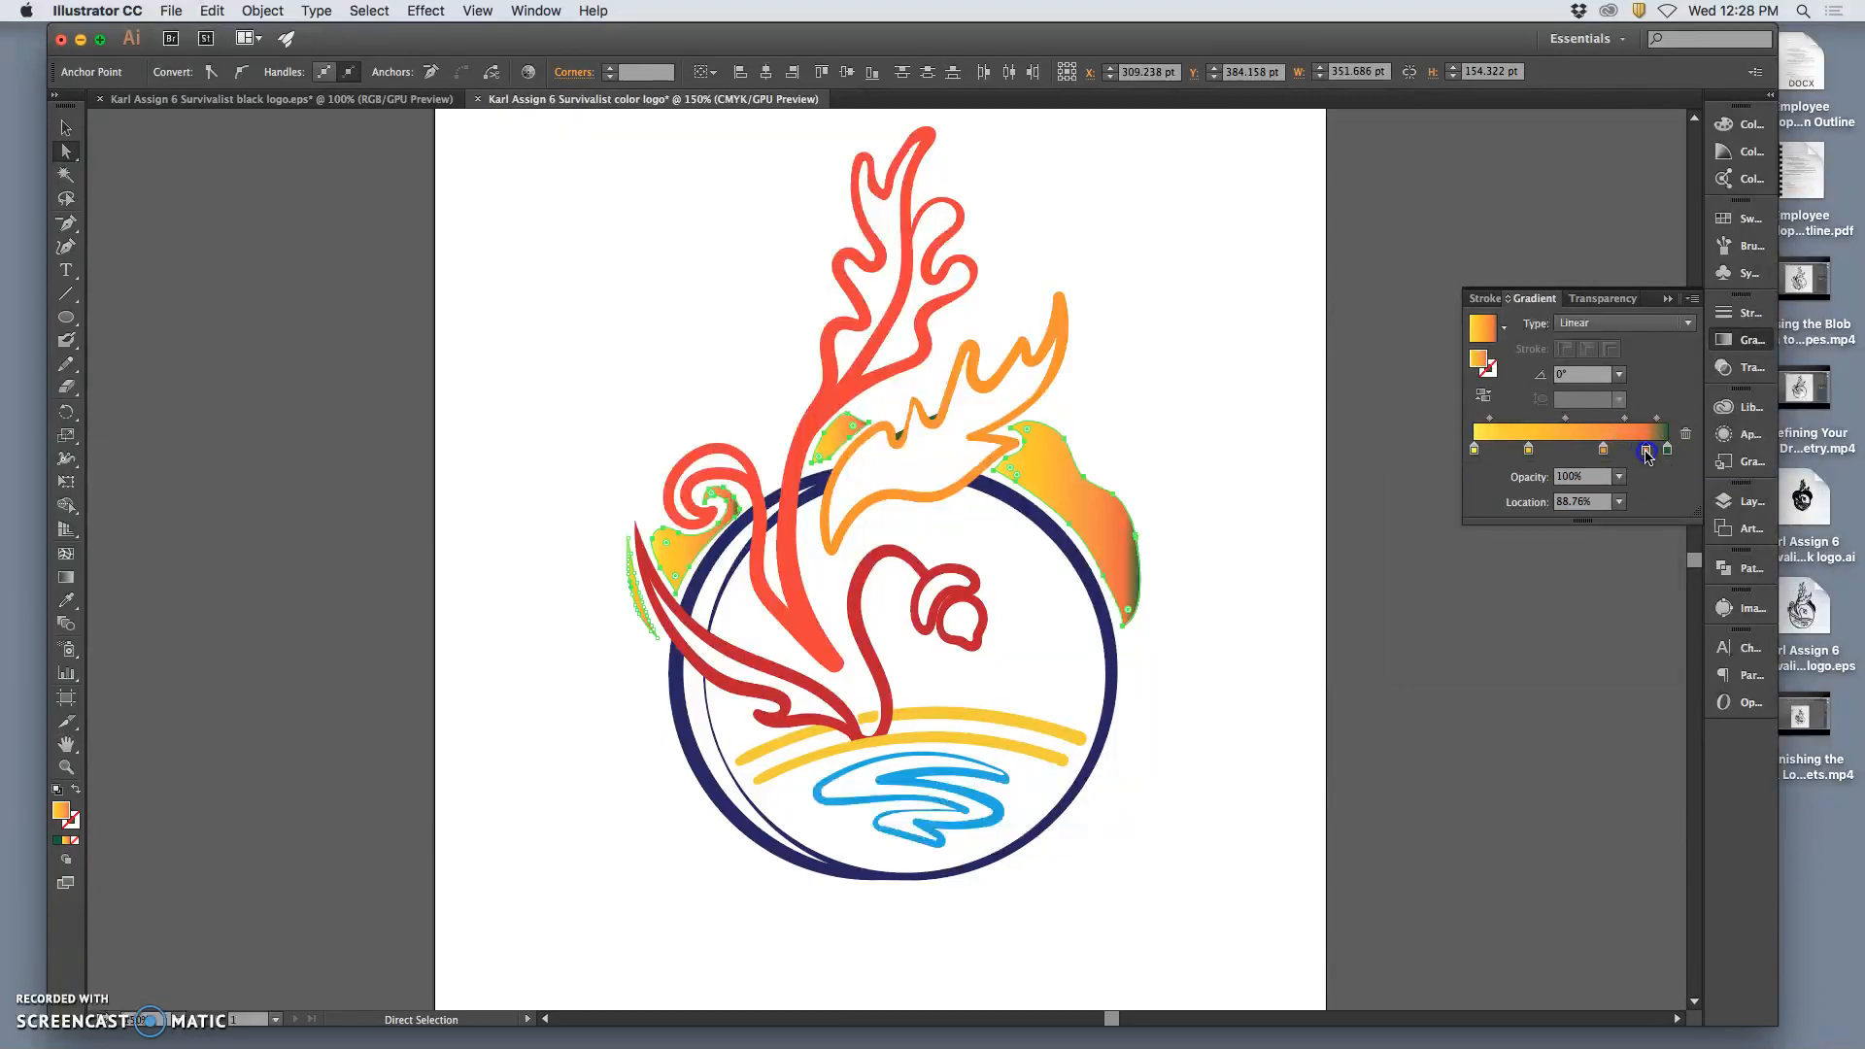
{"action": "double_click", "coordinate": [1646, 450]}
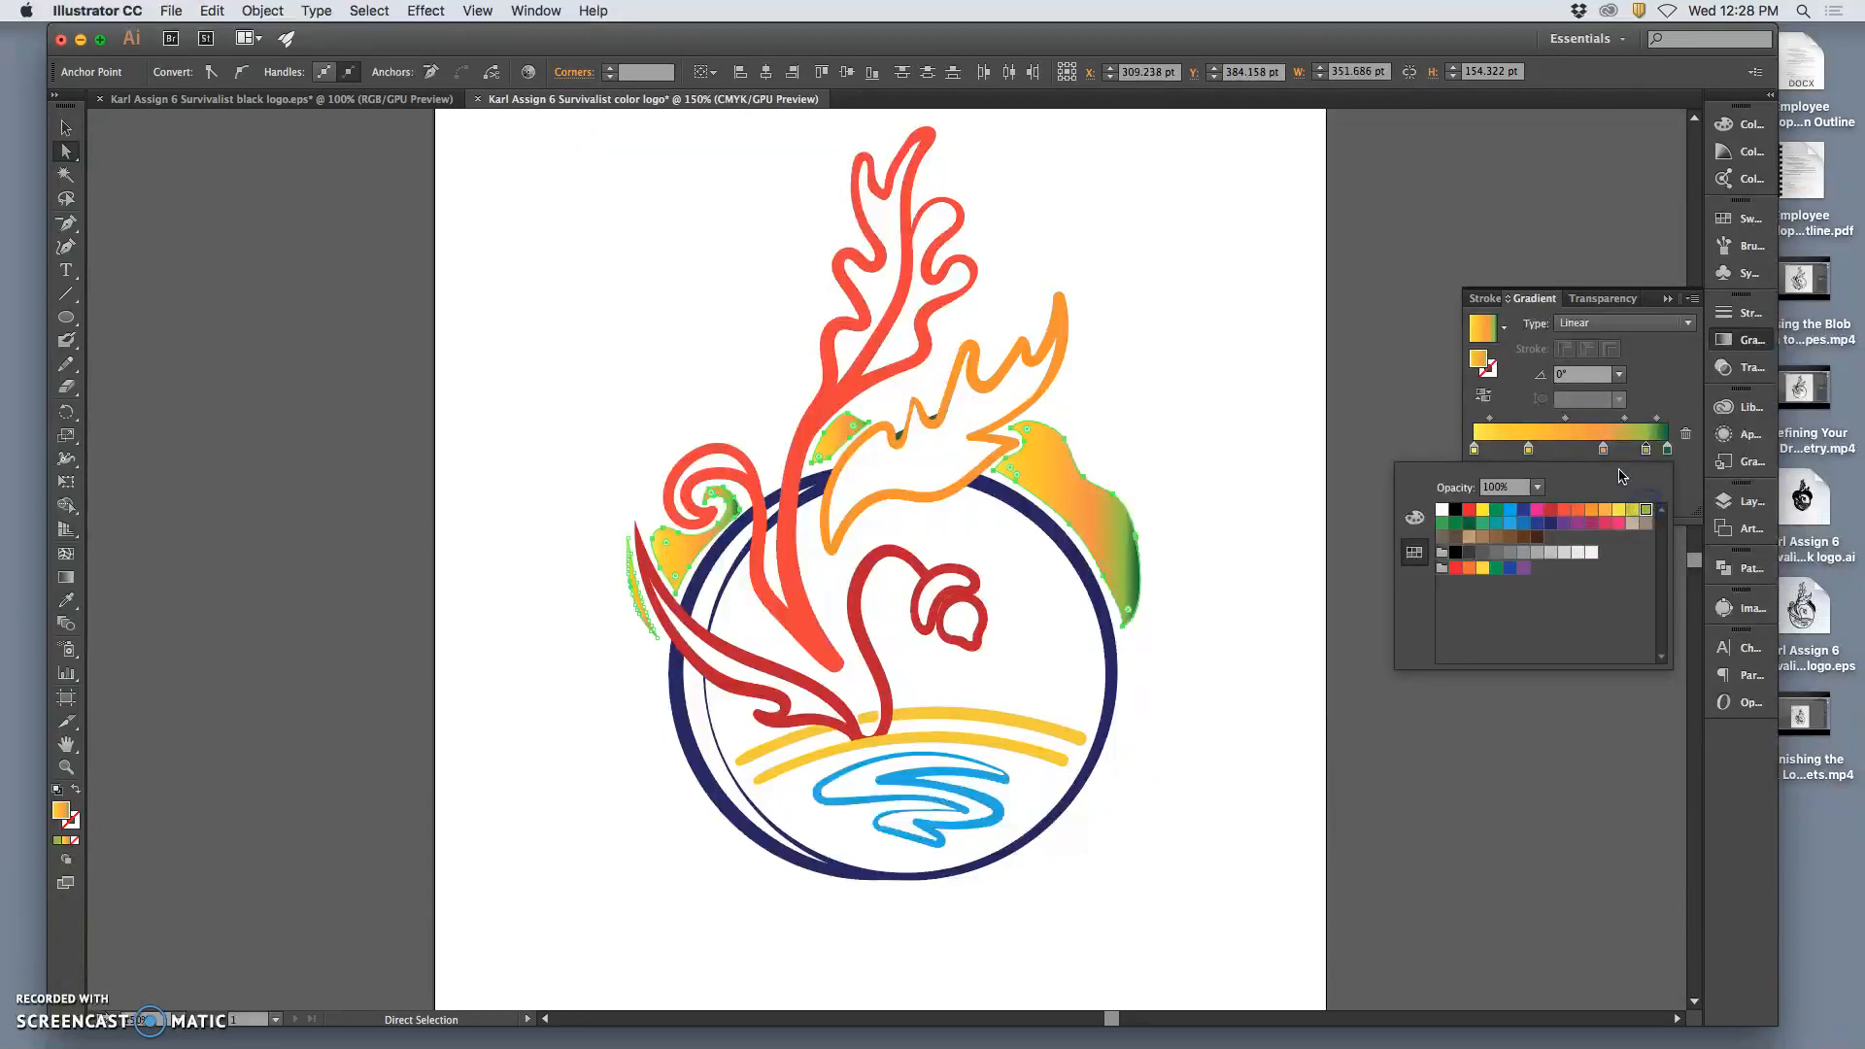
Change the orange gradient stop at 66.85% to the blue swatch
{"action": "left_click", "coordinate": [1604, 452]}
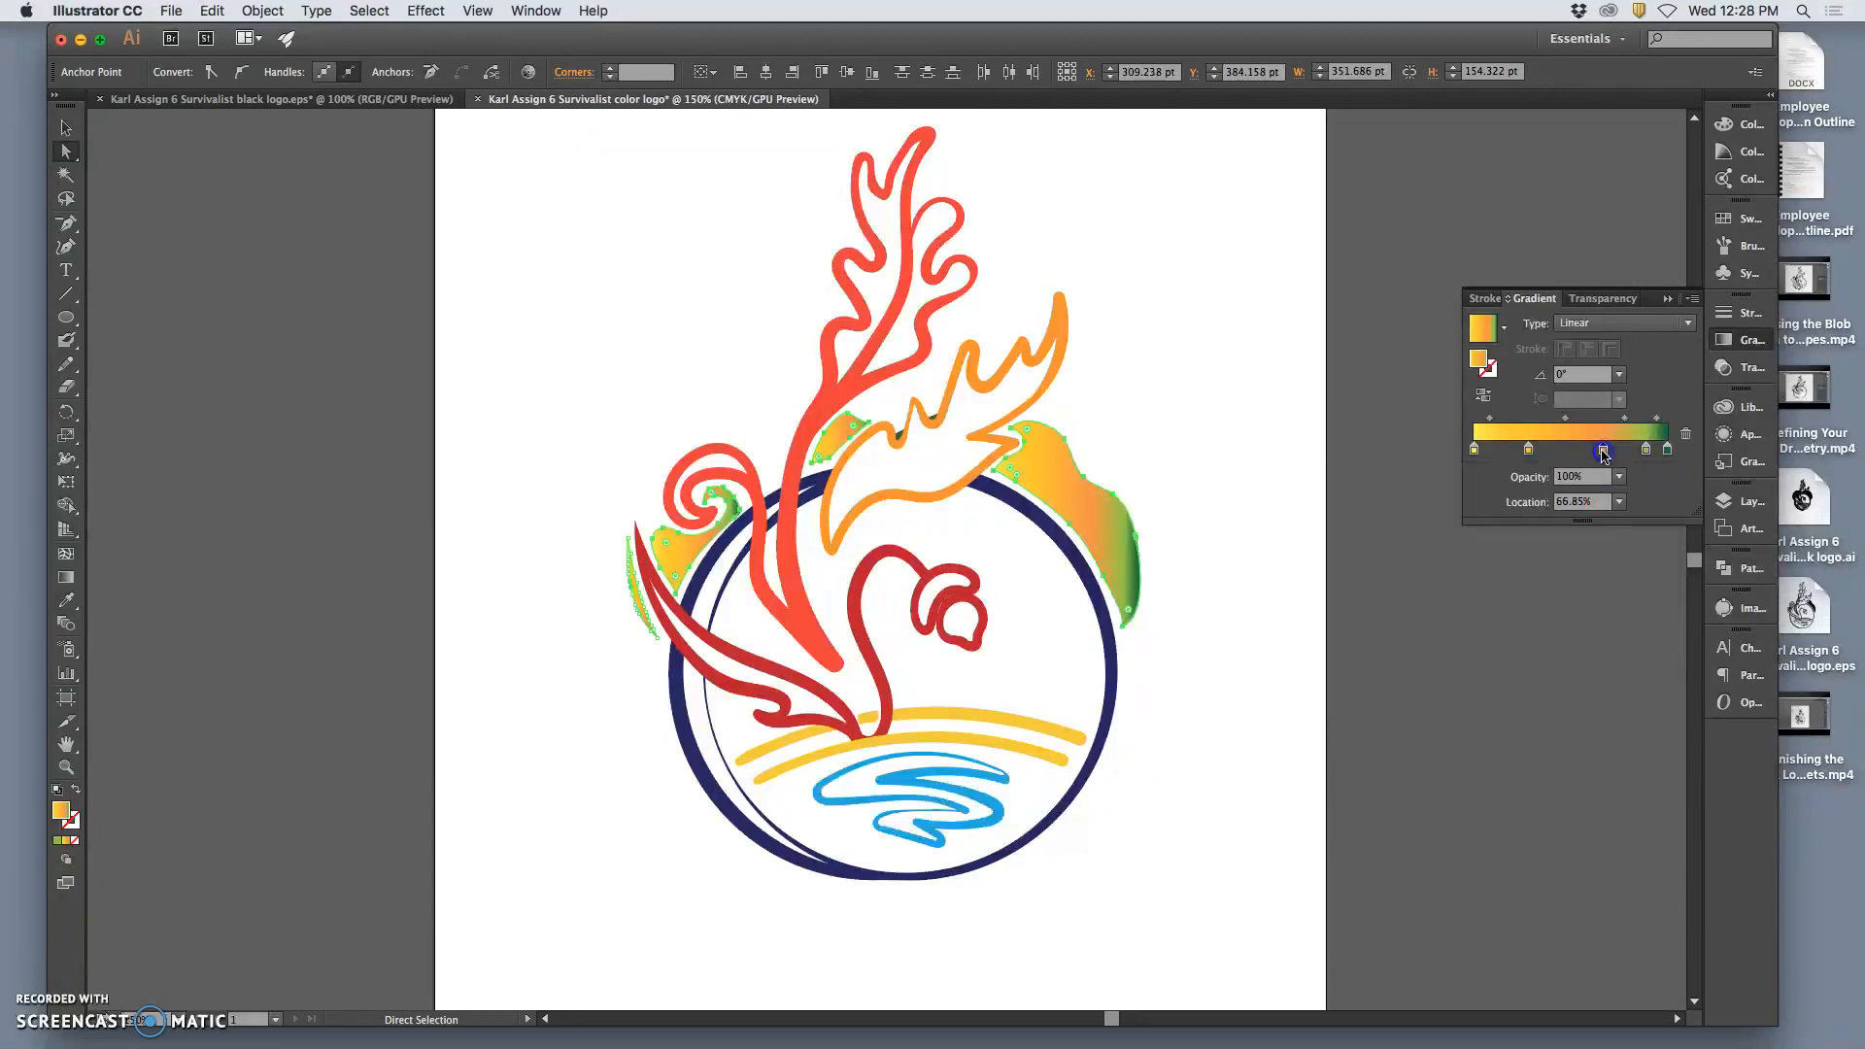
{"action": "double_click", "coordinate": [1604, 452]}
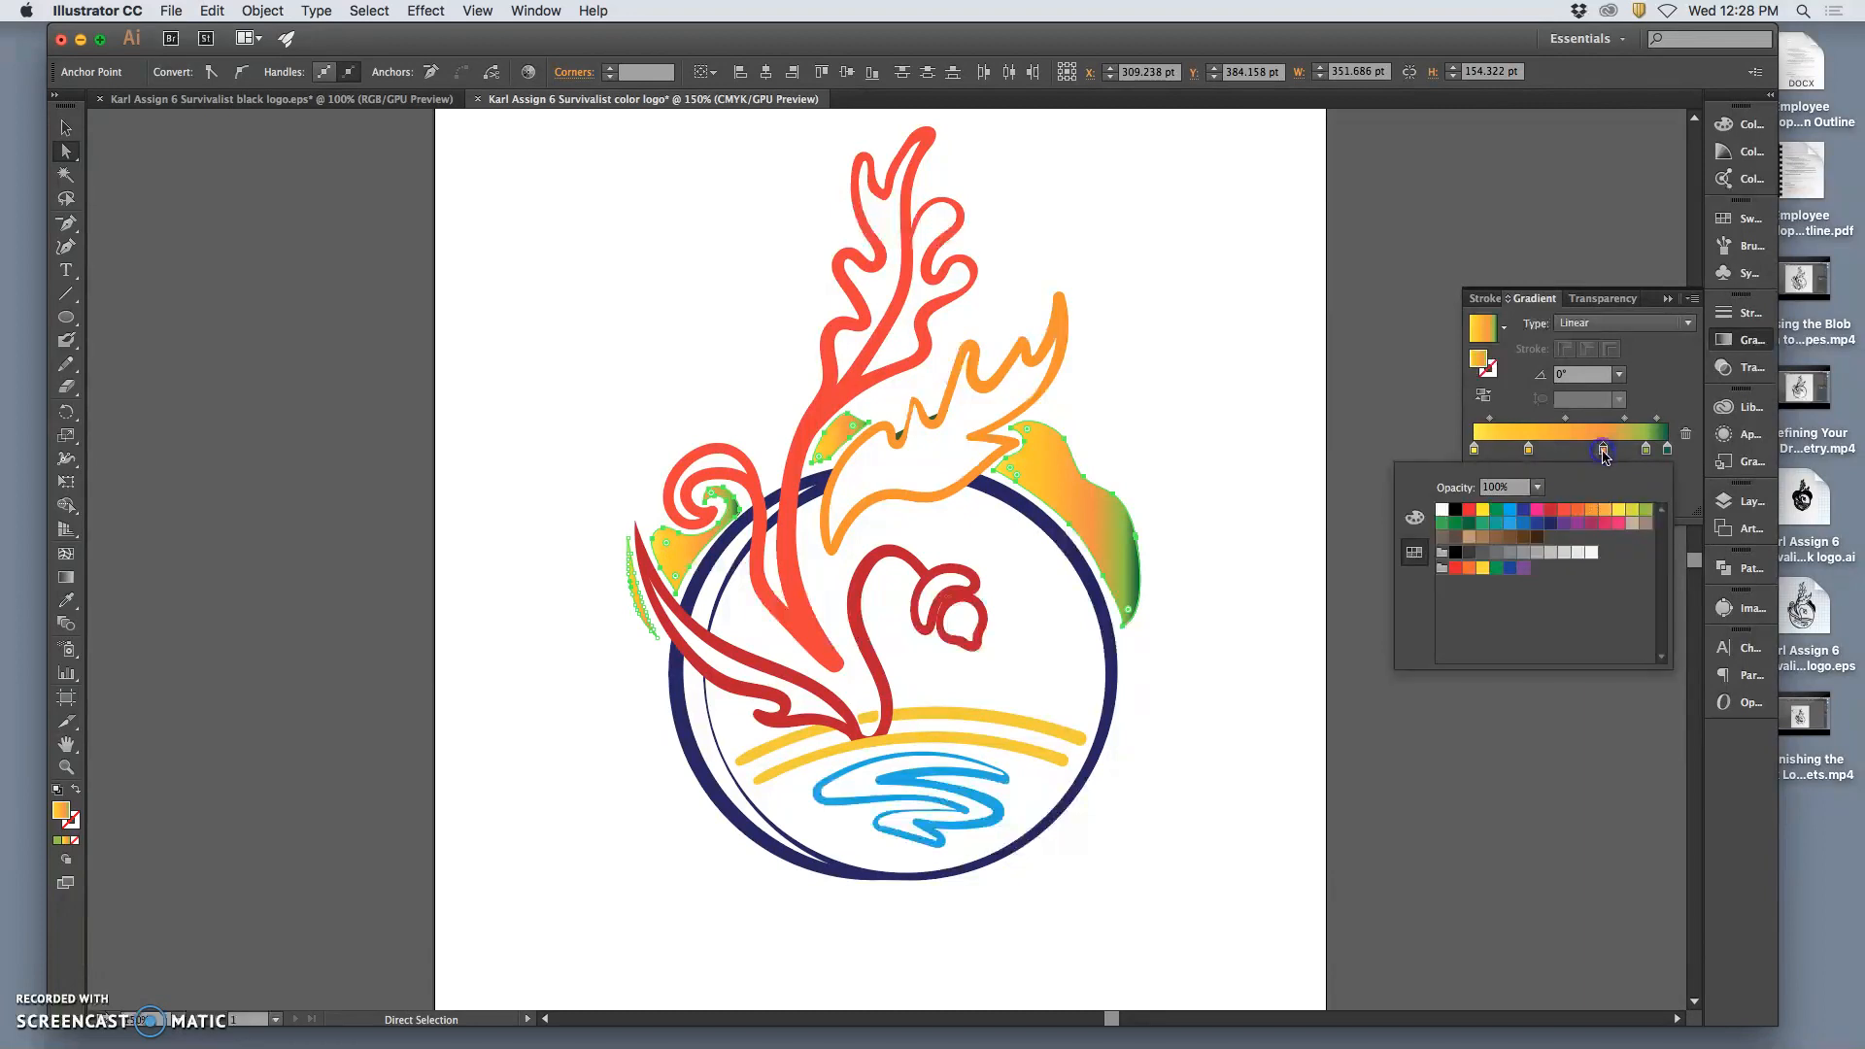
{"action": "left_click", "coordinate": [1509, 567]}
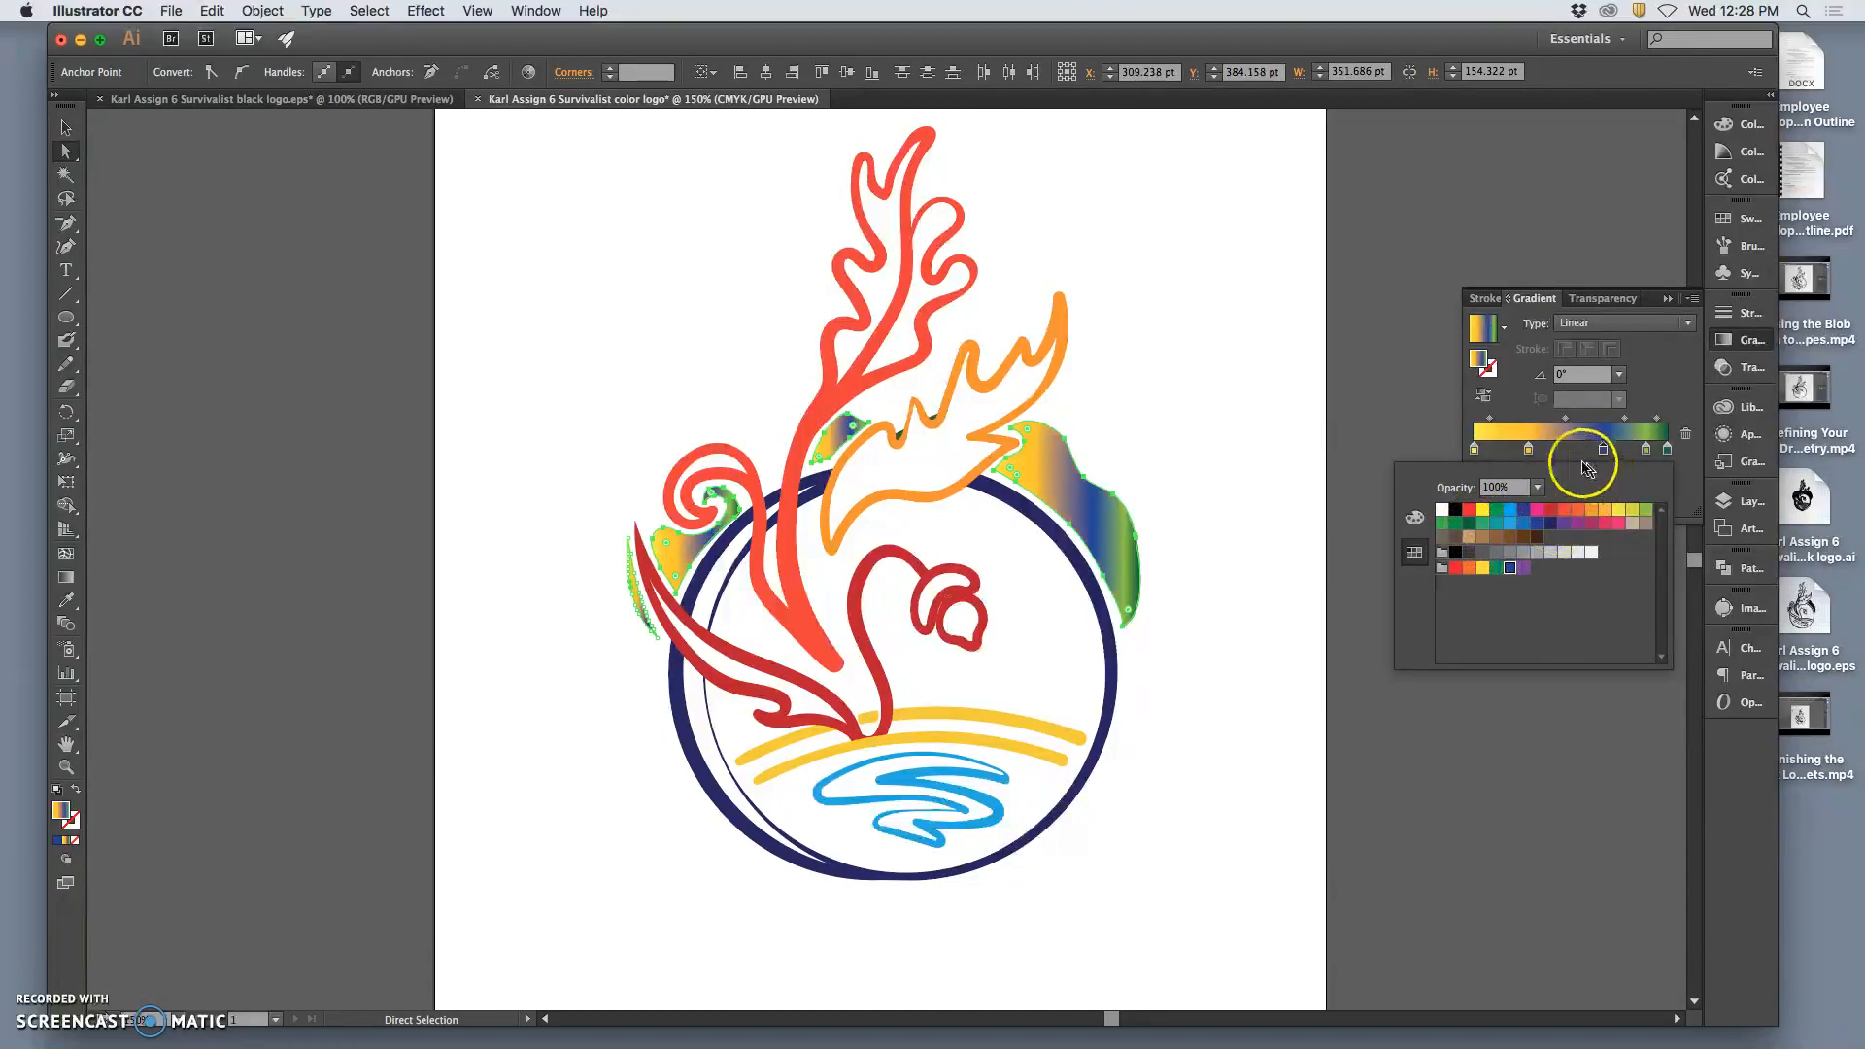
Recolor the gradient's inner yellow-orange stop with the green C=85 M=10 Y=100 K=10 swatch and the yellow start stop teal green
{"action": "double_click", "coordinate": [1528, 449]}
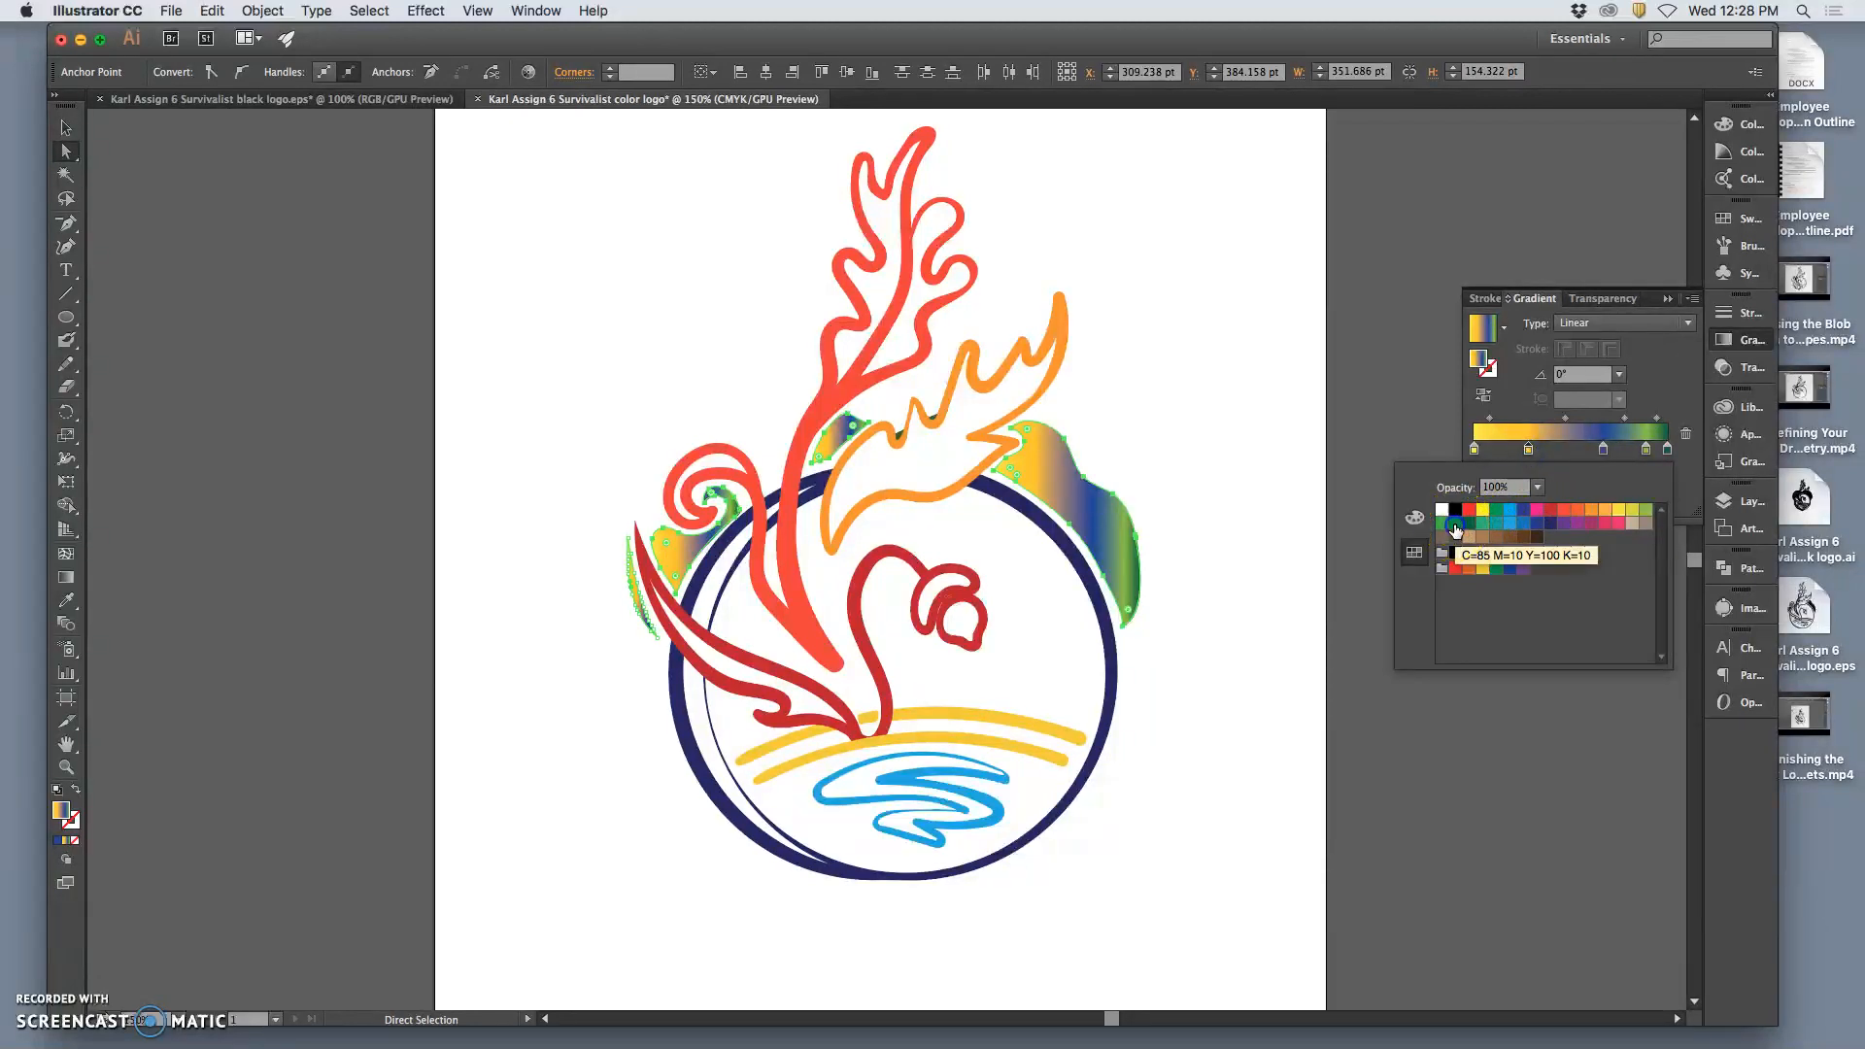
{"action": "left_click", "coordinate": [1456, 525]}
{"action": "double_click", "coordinate": [1474, 450]}
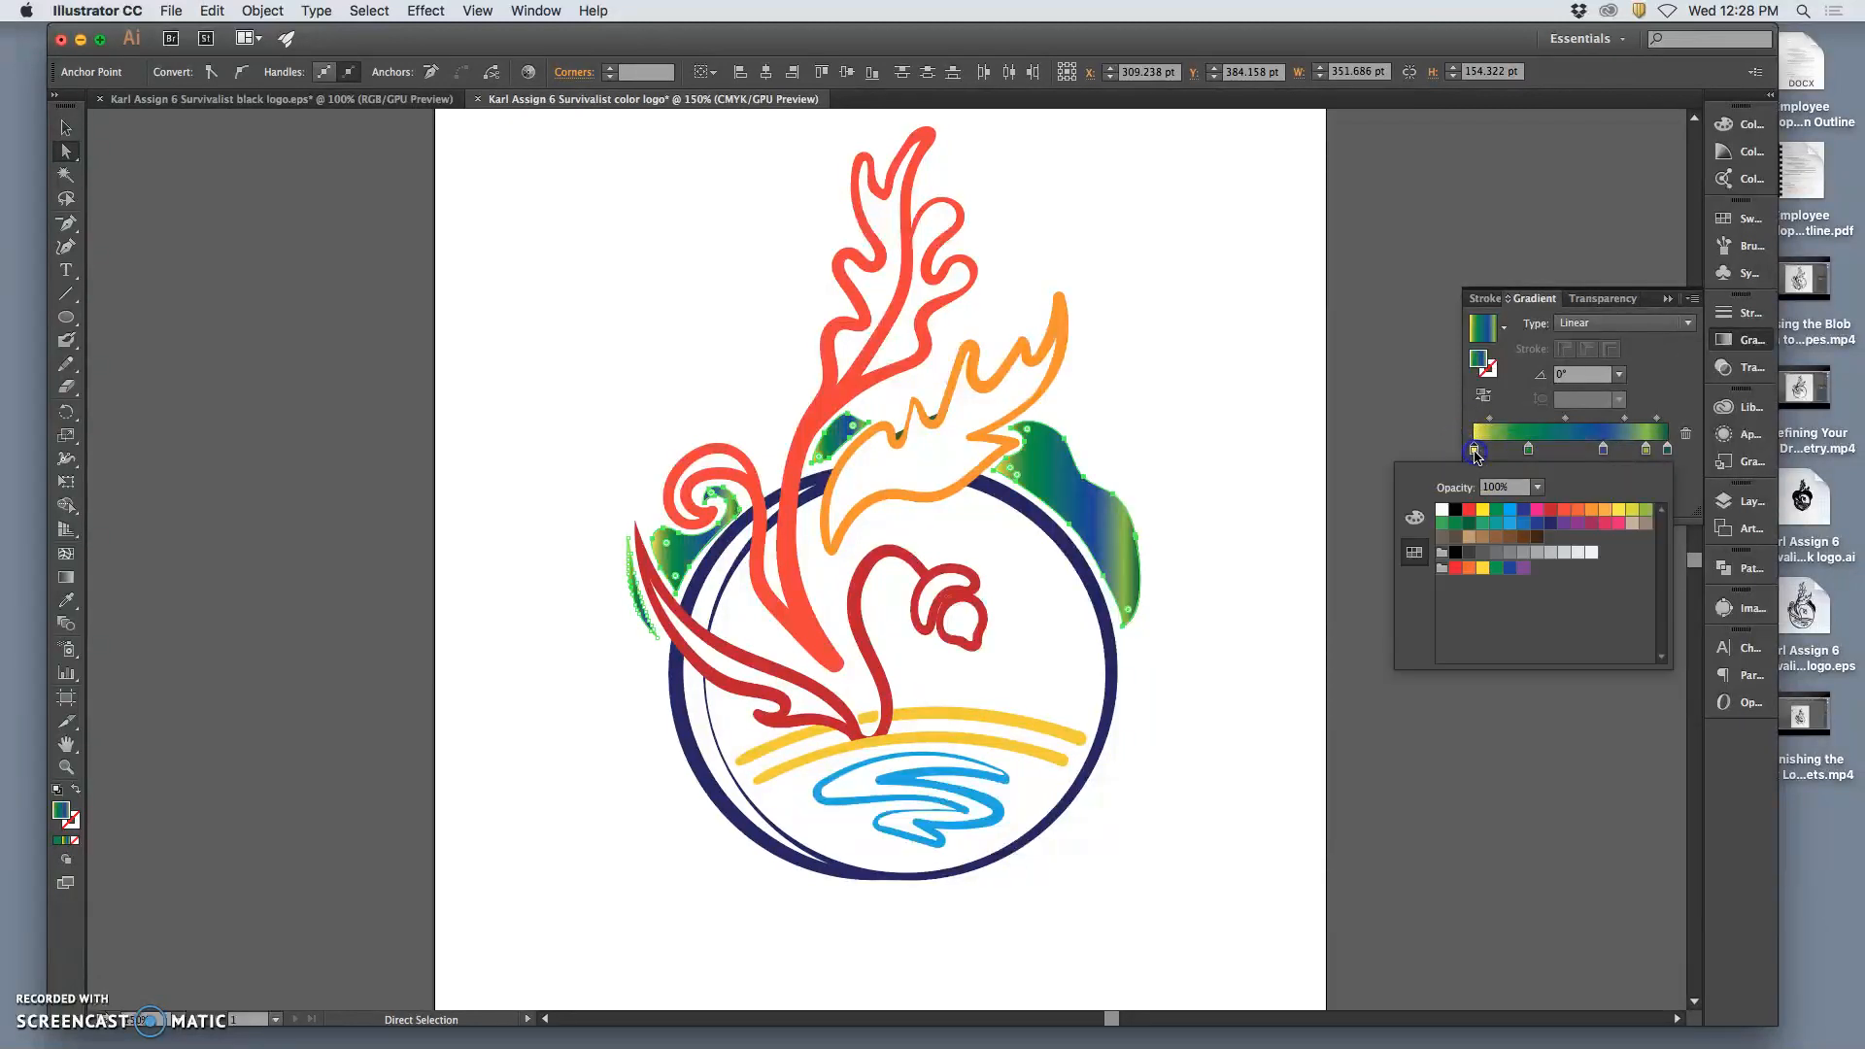
{"action": "left_click", "coordinate": [1484, 525]}
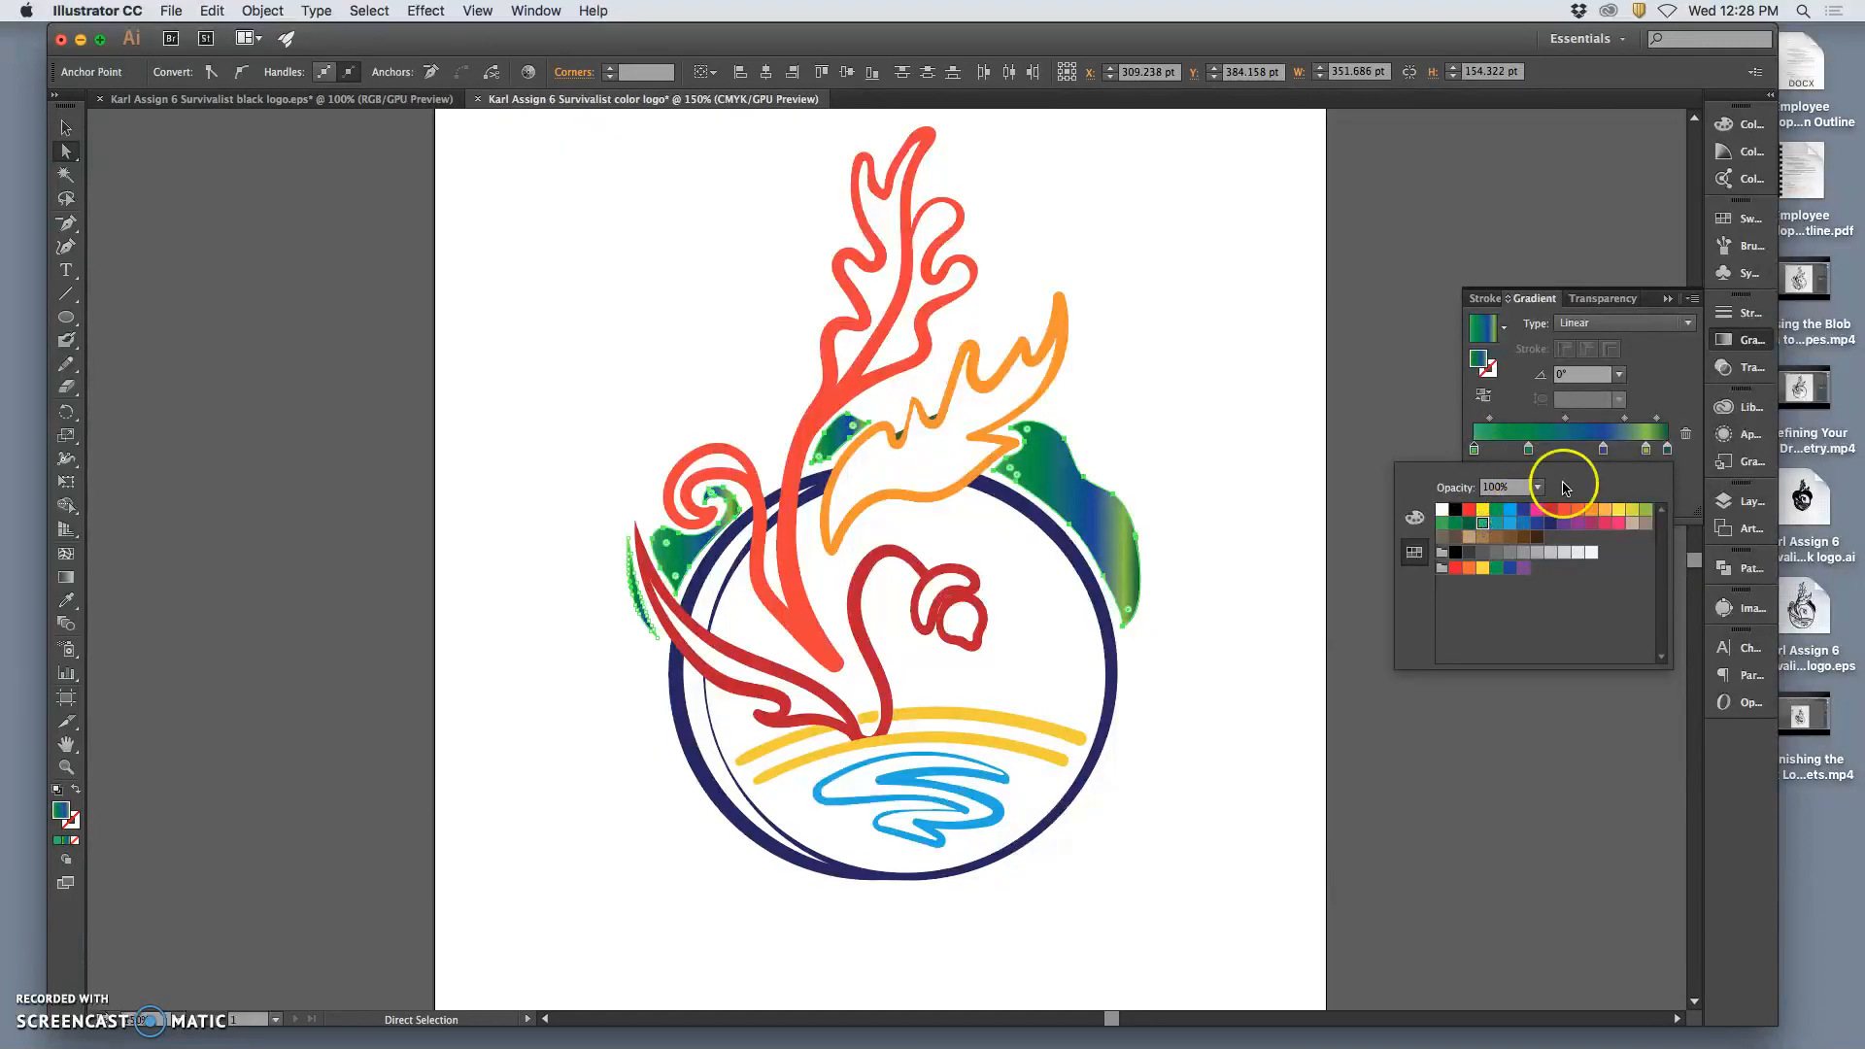
{"action": "left_click", "coordinate": [1558, 387]}
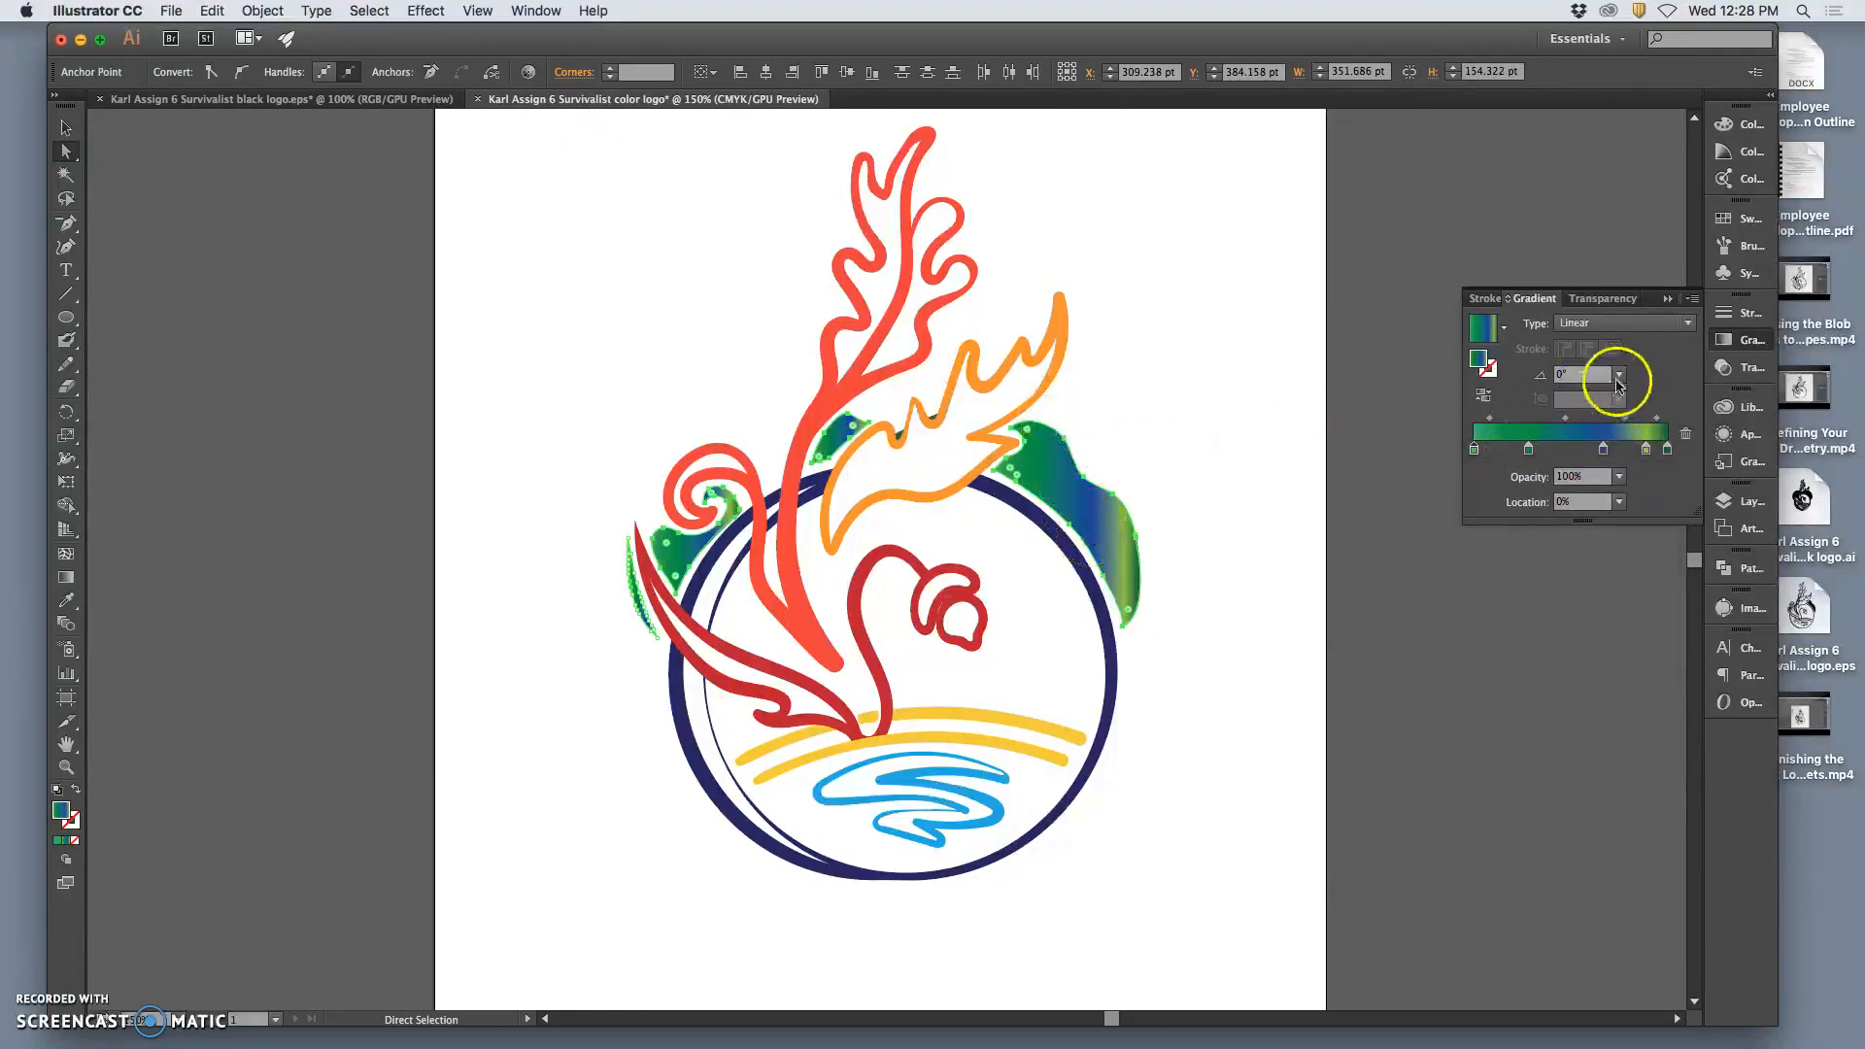
Set the linear gradient's angle to 45°, and increase it to 75°
{"action": "left_click", "coordinate": [1617, 375]}
{"action": "left_click", "coordinate": [1624, 519]}
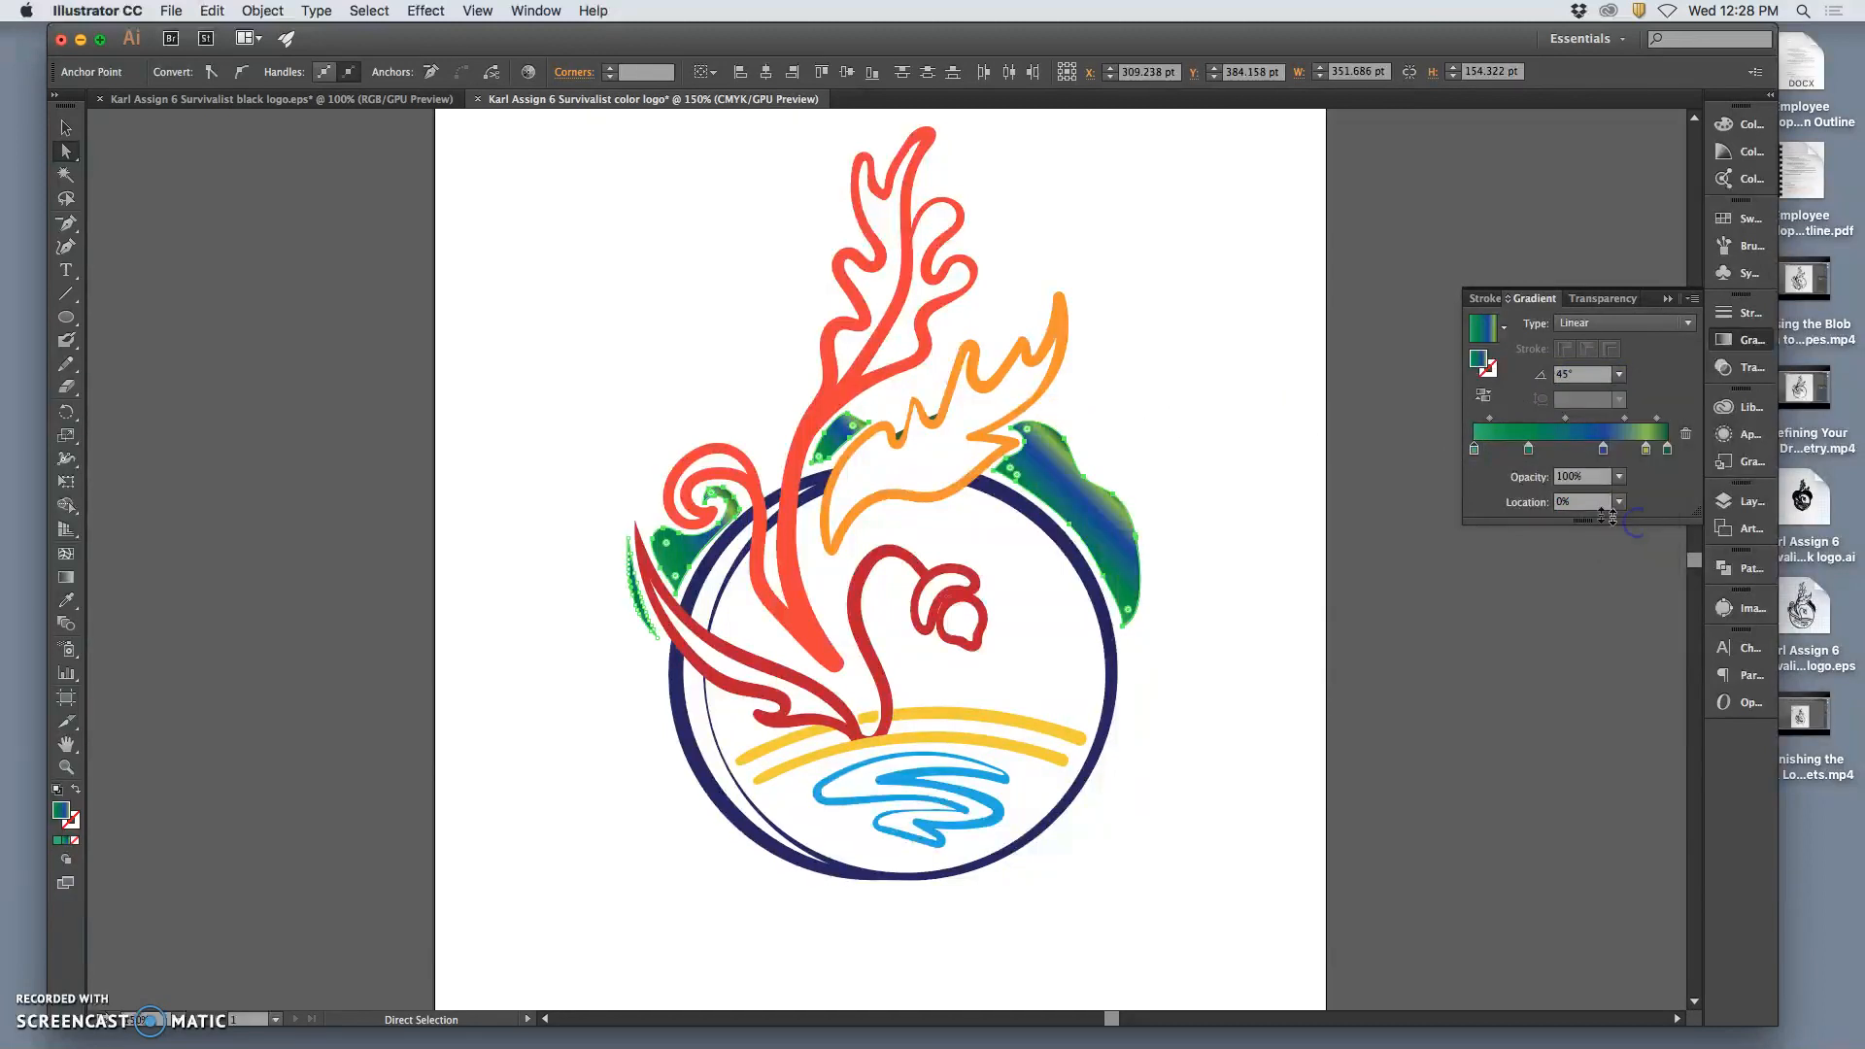
{"action": "left_click", "coordinate": [1556, 377]}
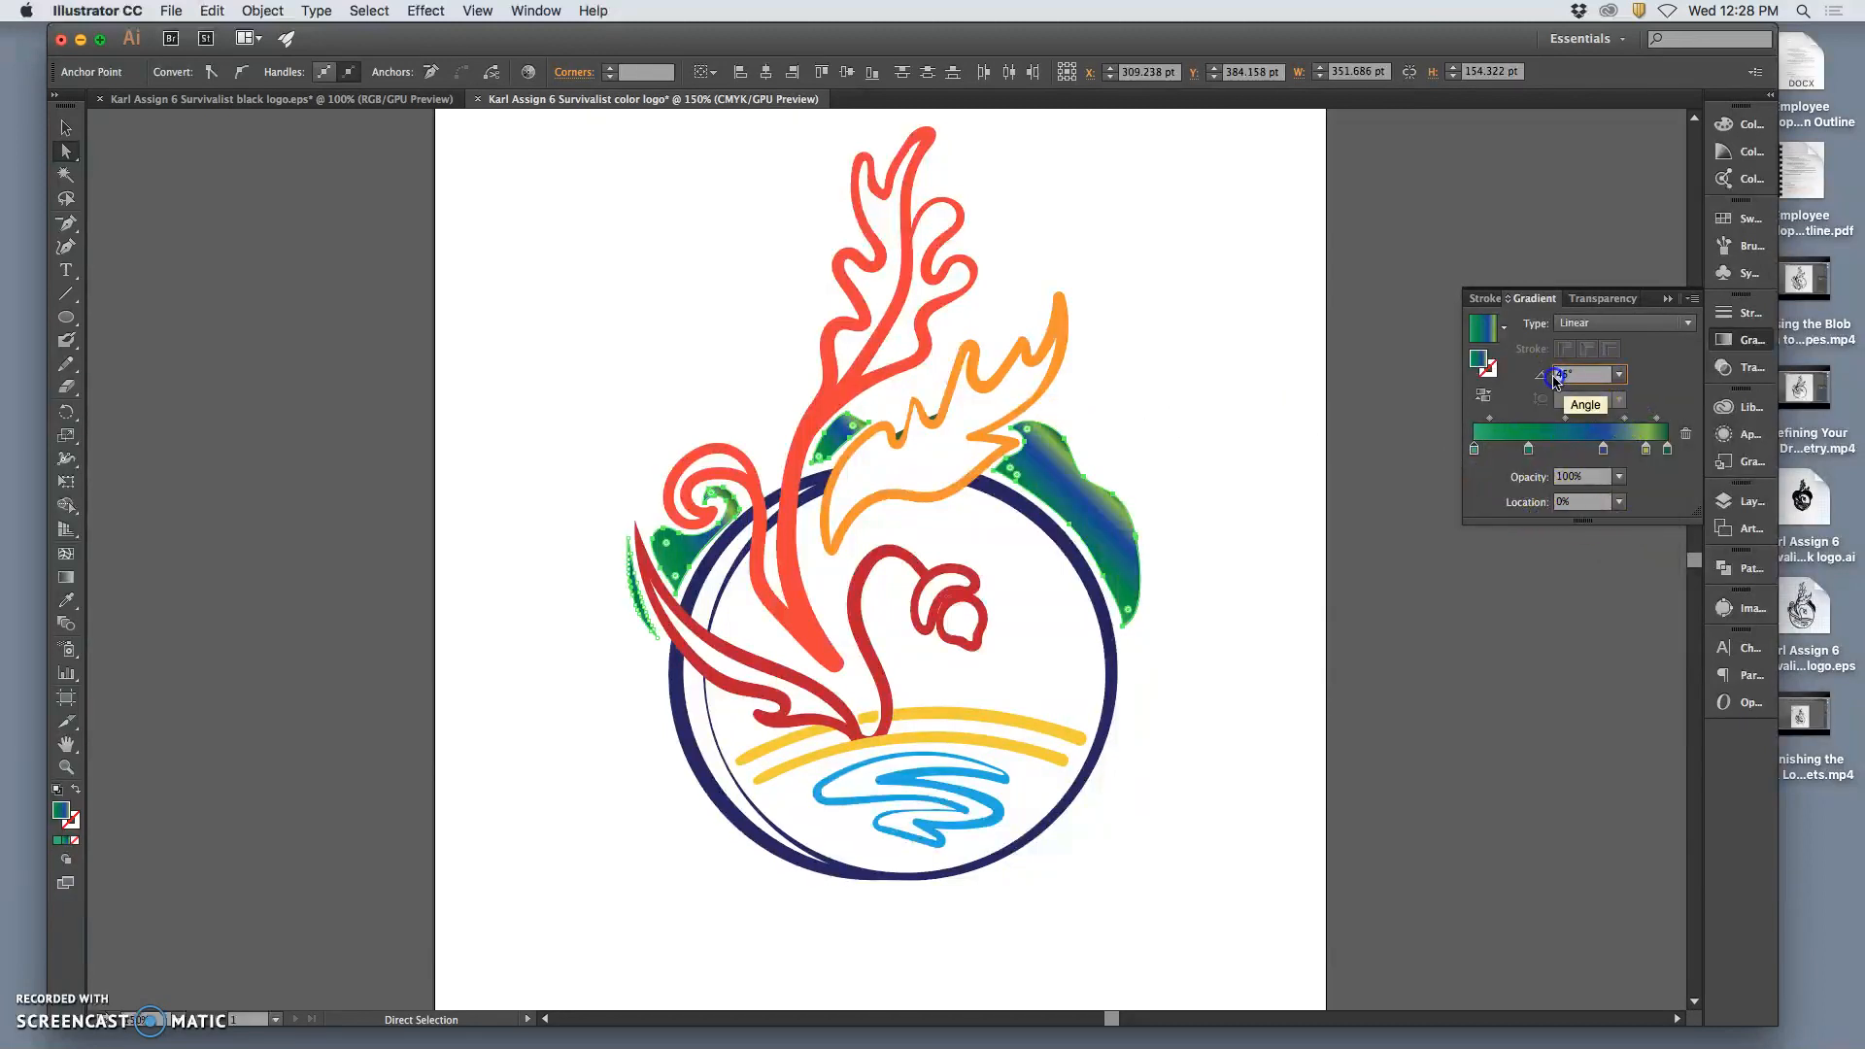
{"action": "left_click", "coordinate": [1669, 376]}
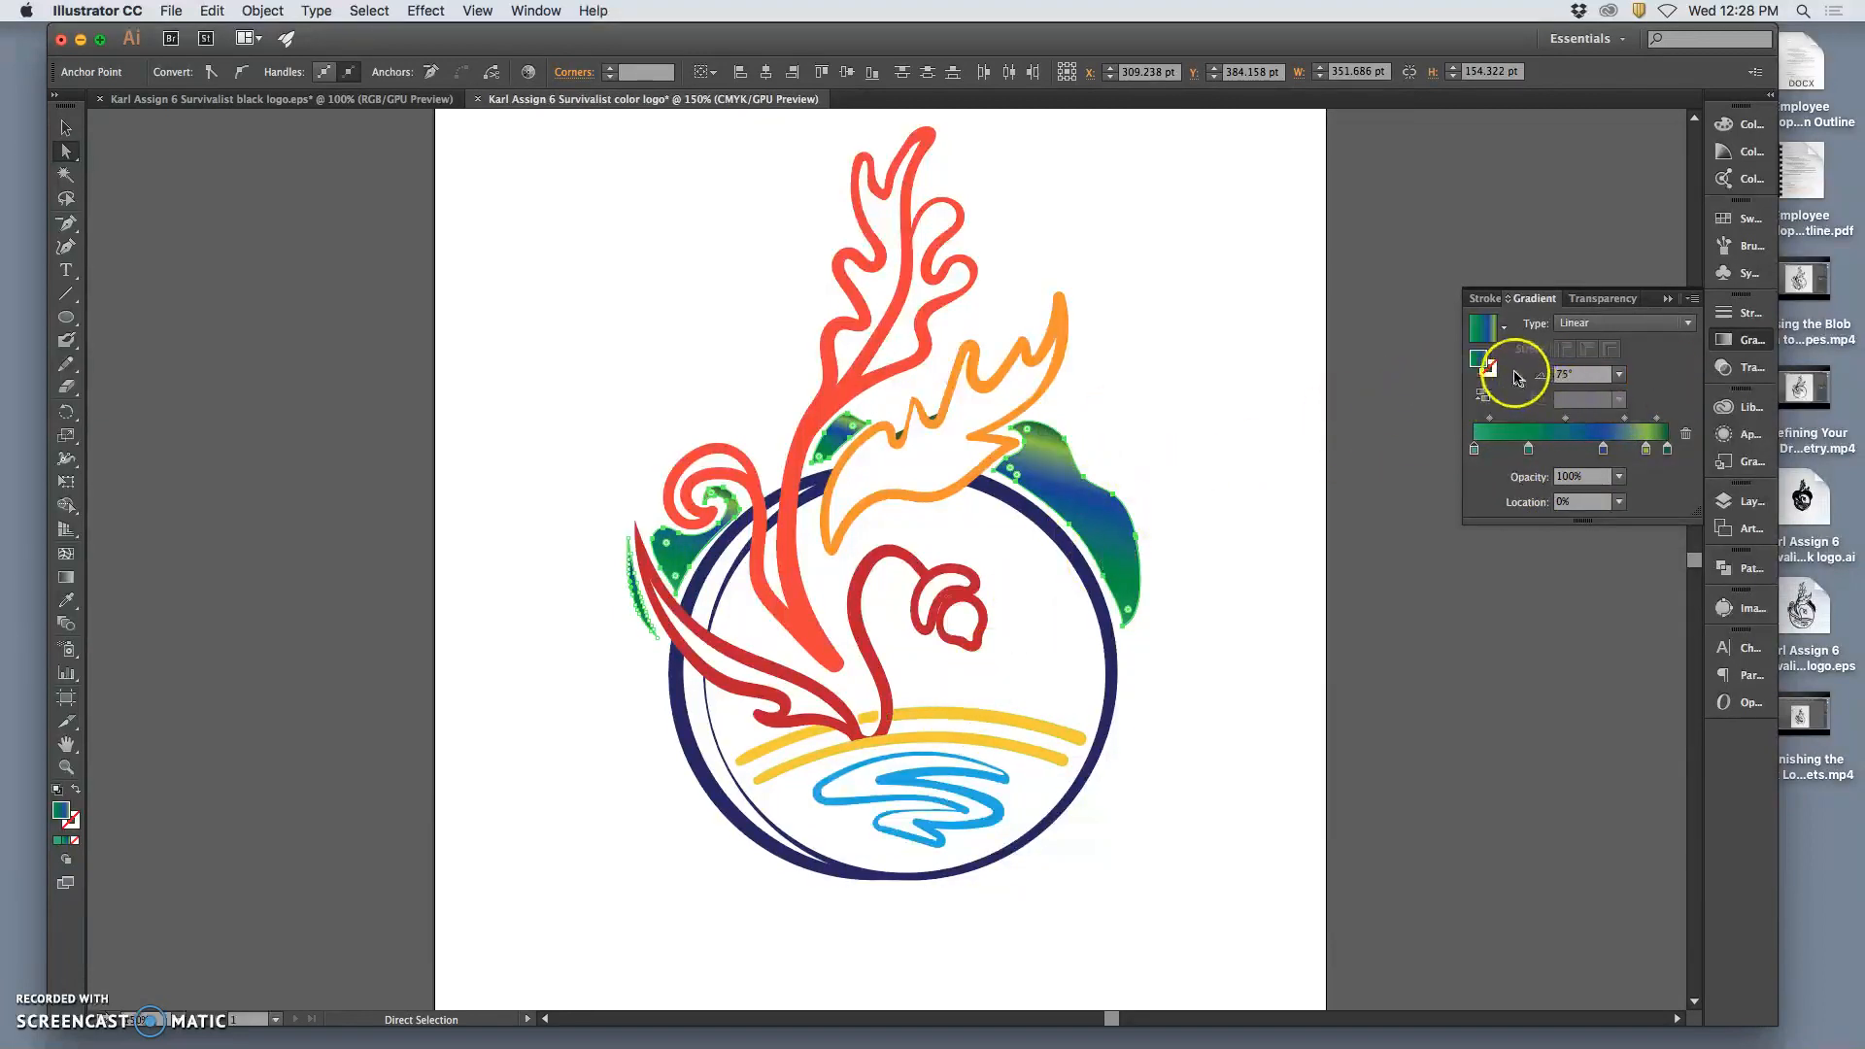
Change the type of the gradient on the selected outer shapes to Radial
{"action": "left_click", "coordinate": [1502, 330]}
{"action": "left_click", "coordinate": [1501, 333]}
{"action": "left_click", "coordinate": [1620, 323]}
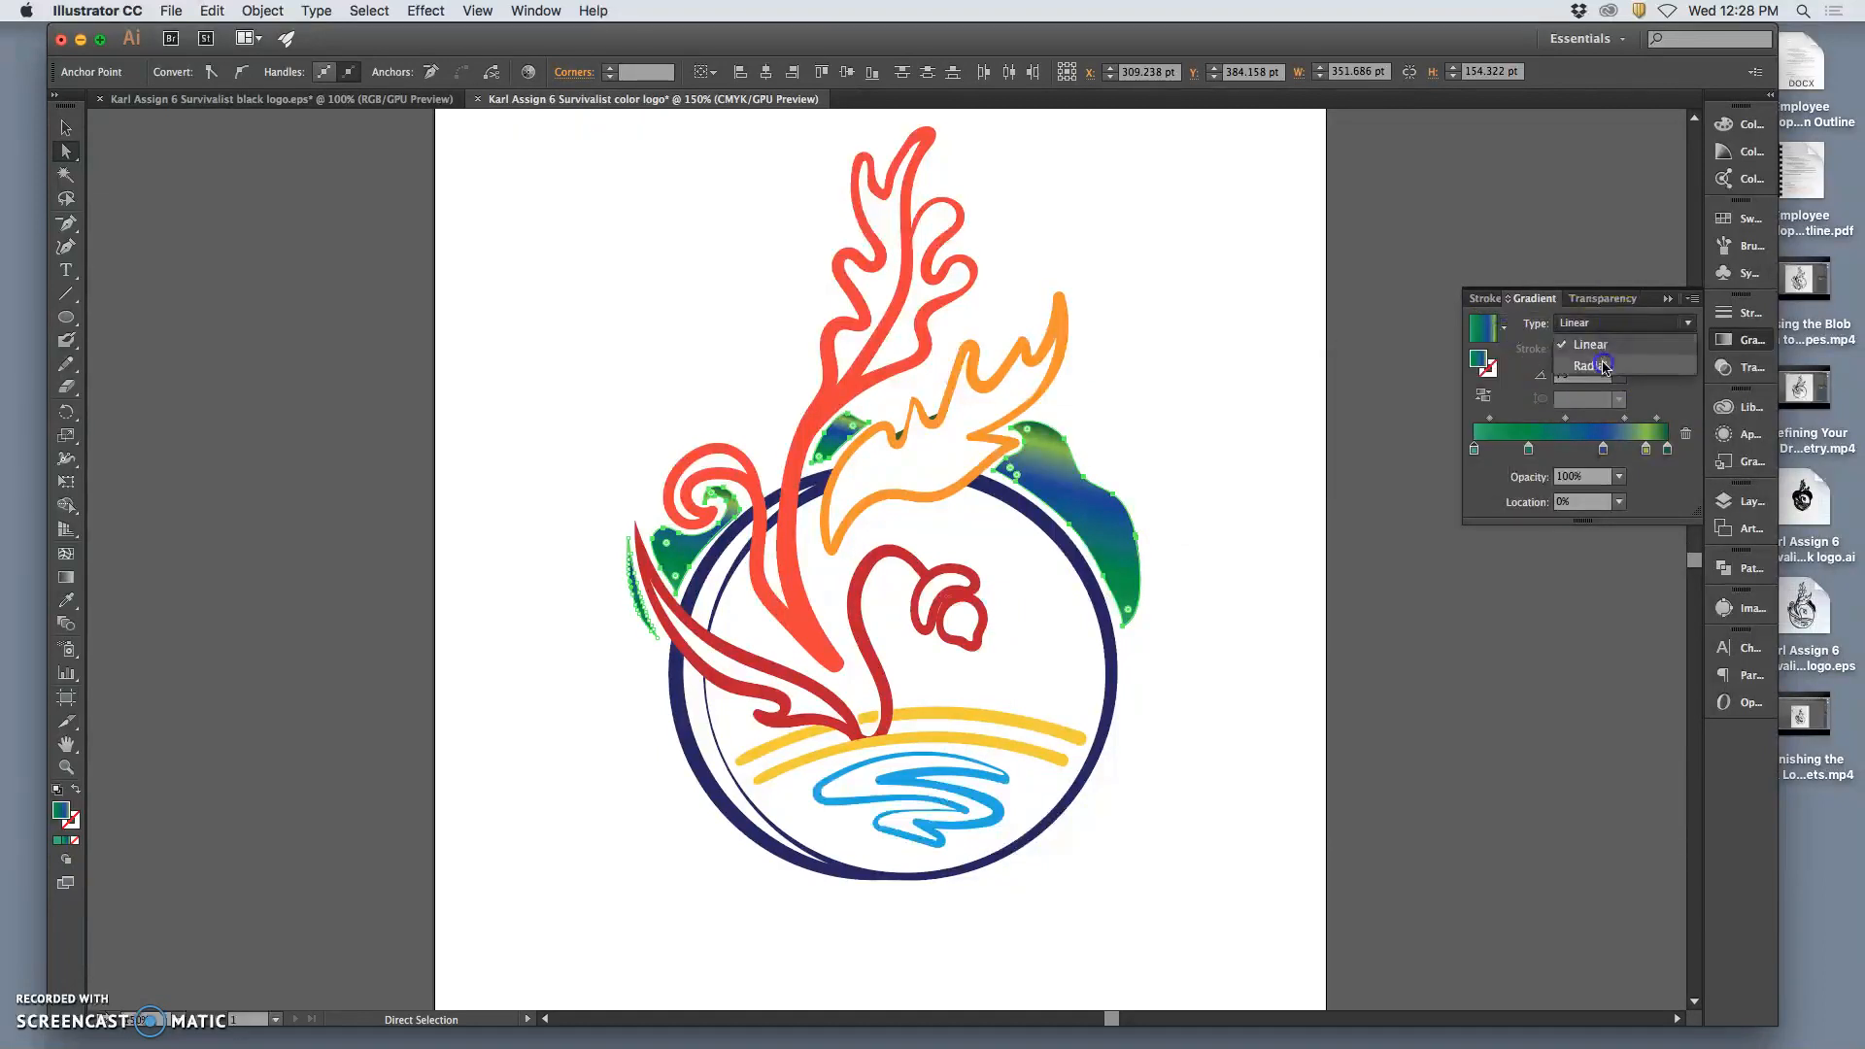
{"action": "left_click", "coordinate": [1604, 366]}
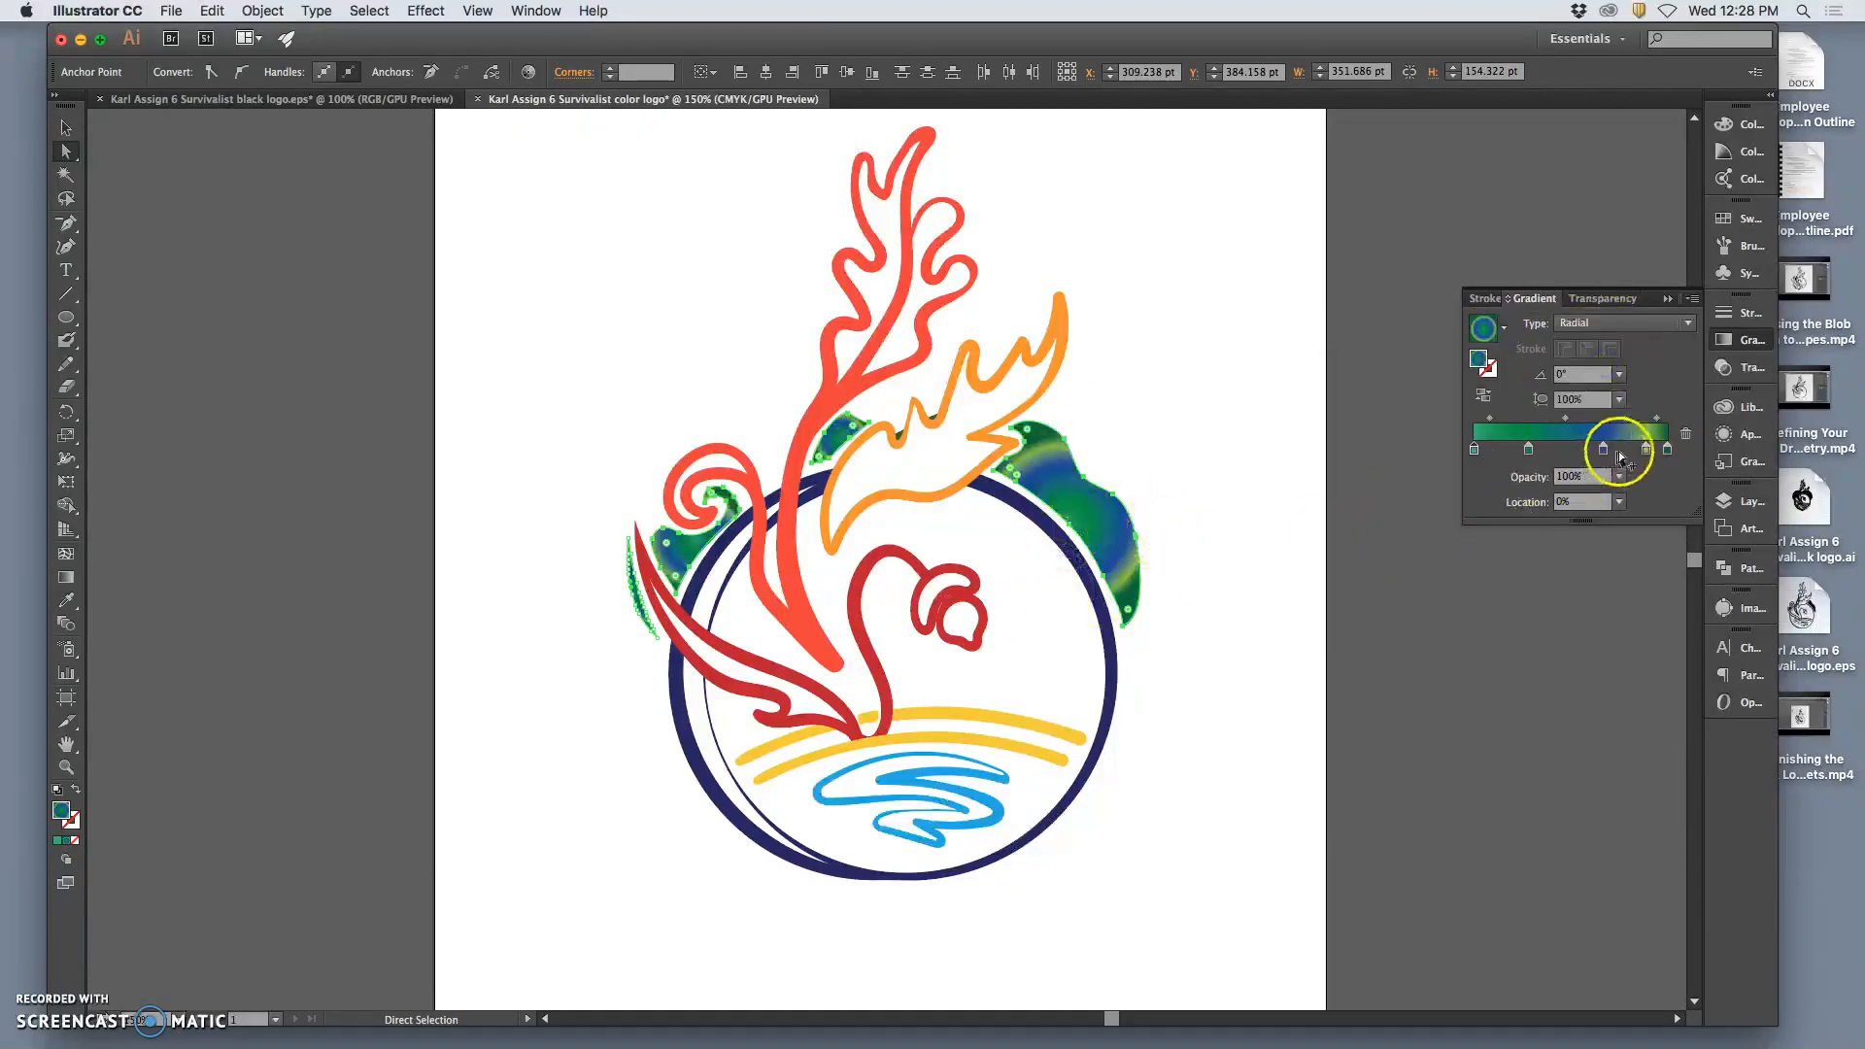
Reduce the gradient to two stops, with blue at the 0% start and green at the opposite end
{"action": "left_click", "coordinate": [1647, 448]}
{"action": "left_click_drag", "start_coordinate": [1646, 451], "coordinate": [1689, 436]}
{"action": "left_click_drag", "start_coordinate": [1530, 451], "coordinate": [1534, 455]}
{"action": "left_click", "coordinate": [1685, 435]}
{"action": "left_click_drag", "start_coordinate": [1603, 449], "coordinate": [1474, 450]}
{"action": "left_click", "coordinate": [1494, 451]}
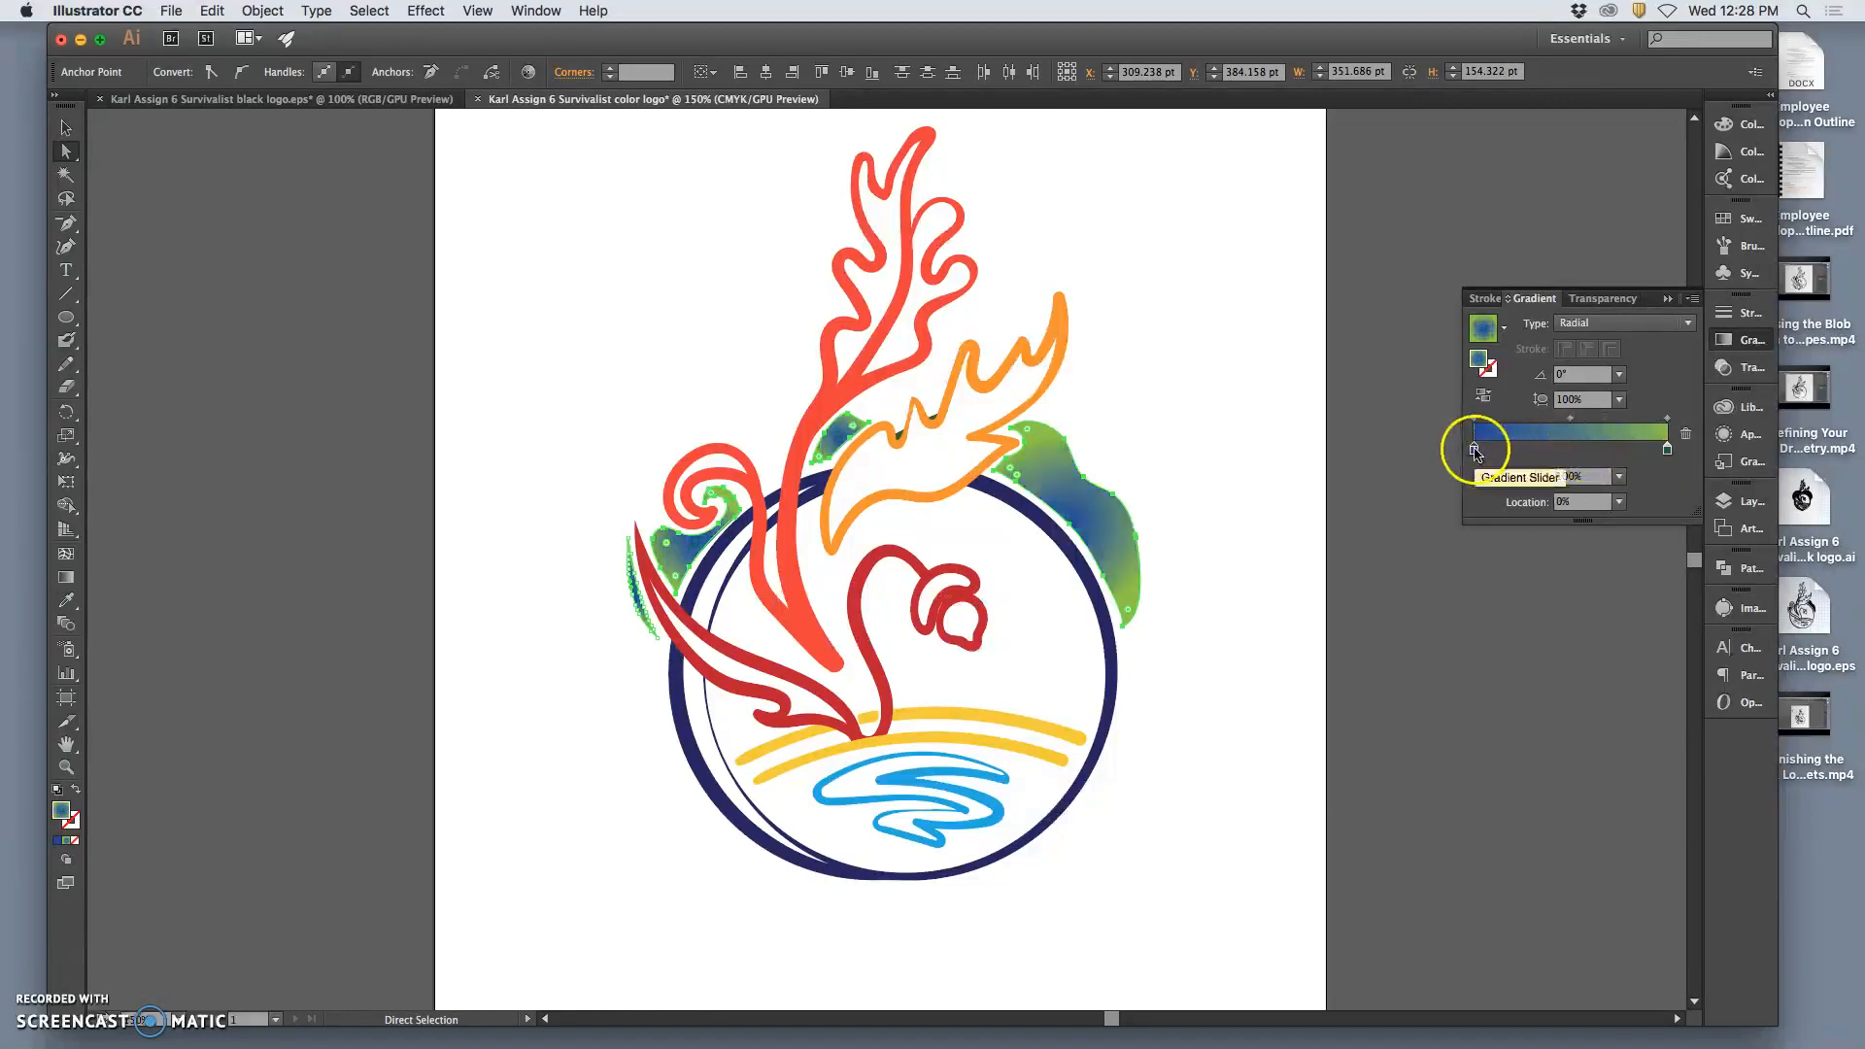
{"action": "left_click", "coordinate": [1681, 433]}
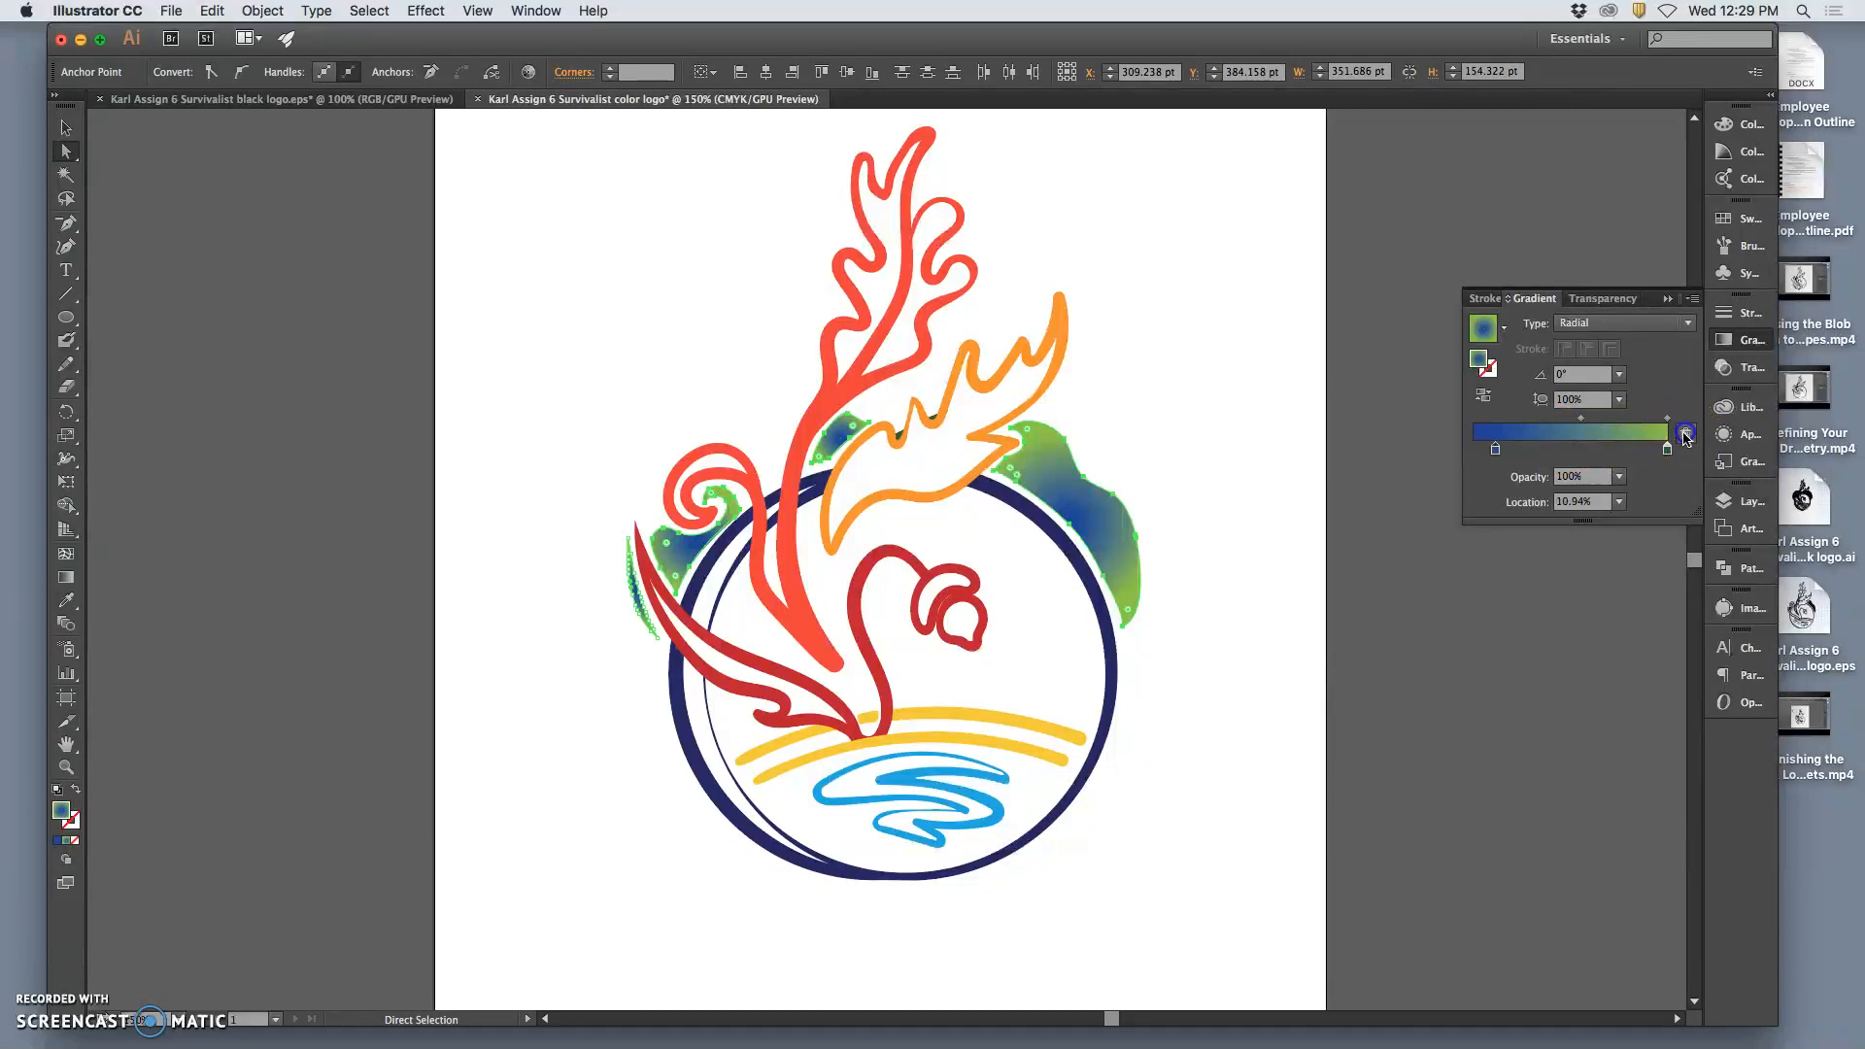
{"action": "left_click_drag", "start_coordinate": [1494, 451], "coordinate": [1464, 451]}
Switch the outer shapes' gradient type to Linear and deselect the artwork
{"action": "left_click", "coordinate": [1581, 322]}
{"action": "left_click", "coordinate": [1577, 346]}
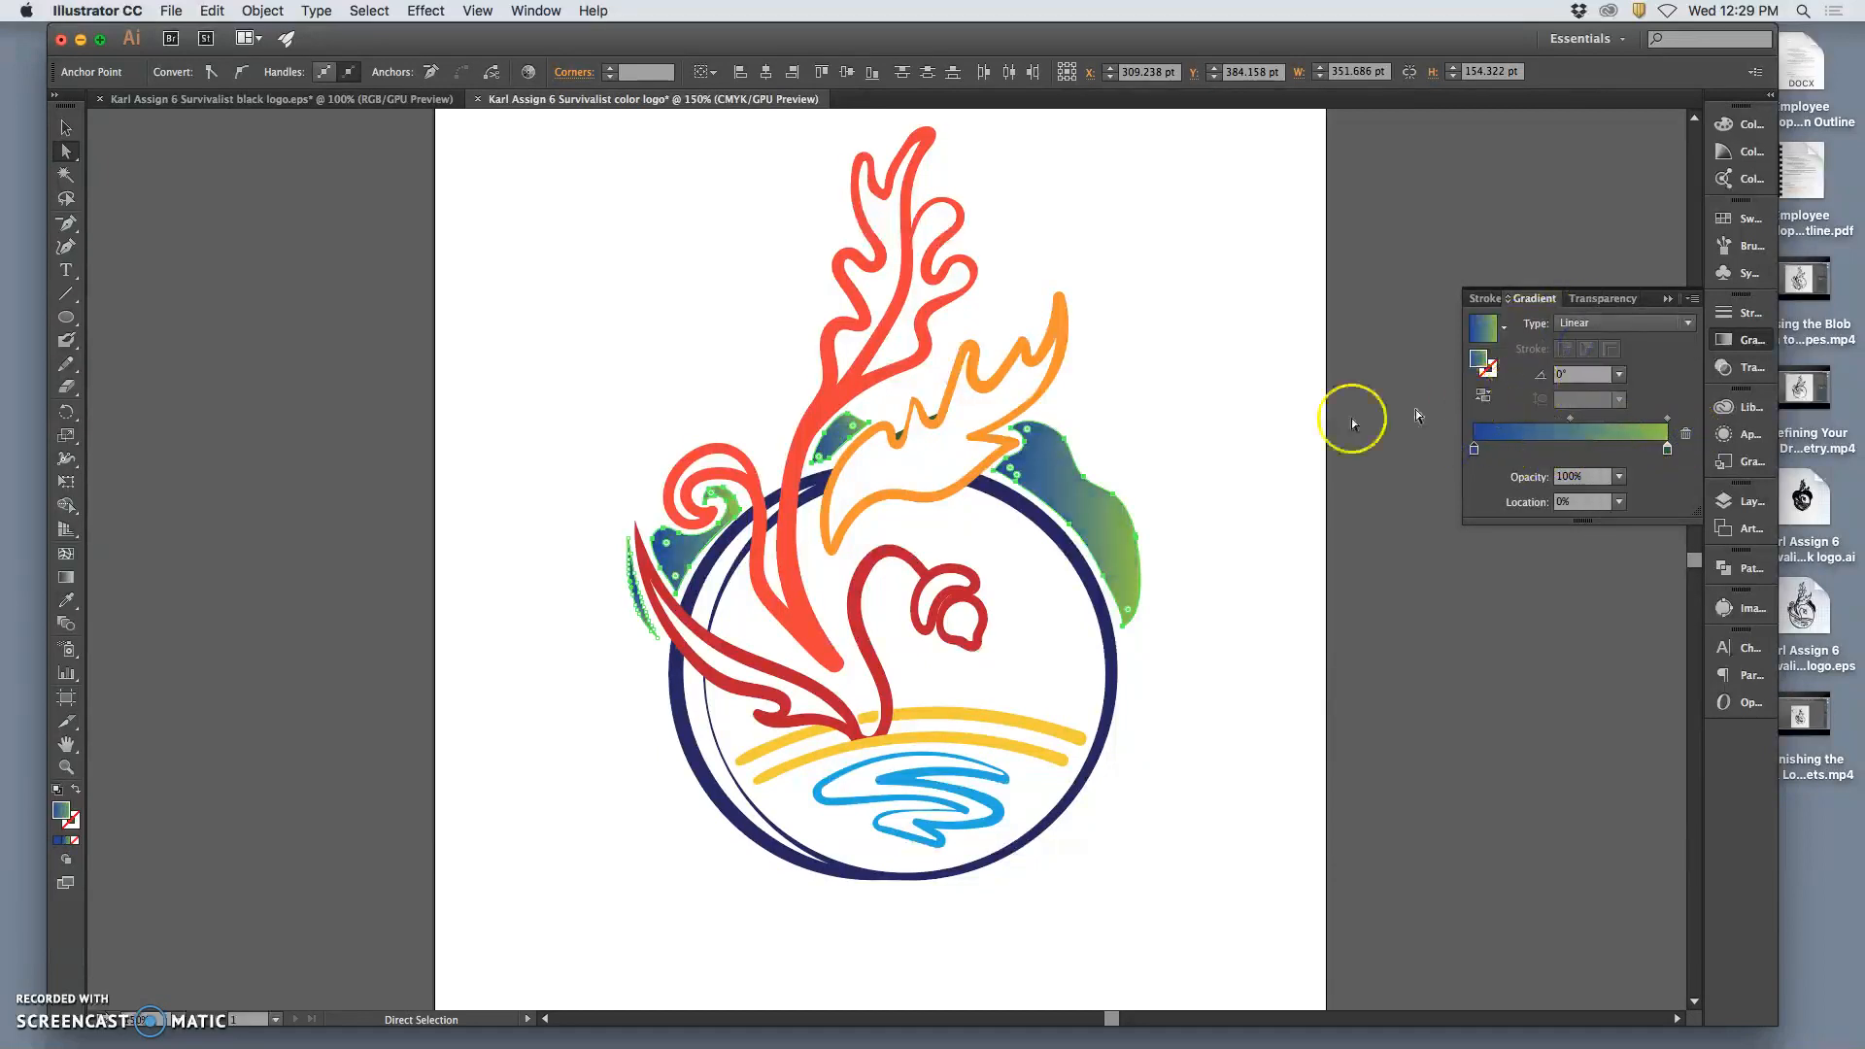
{"action": "left_click", "coordinate": [611, 335]}
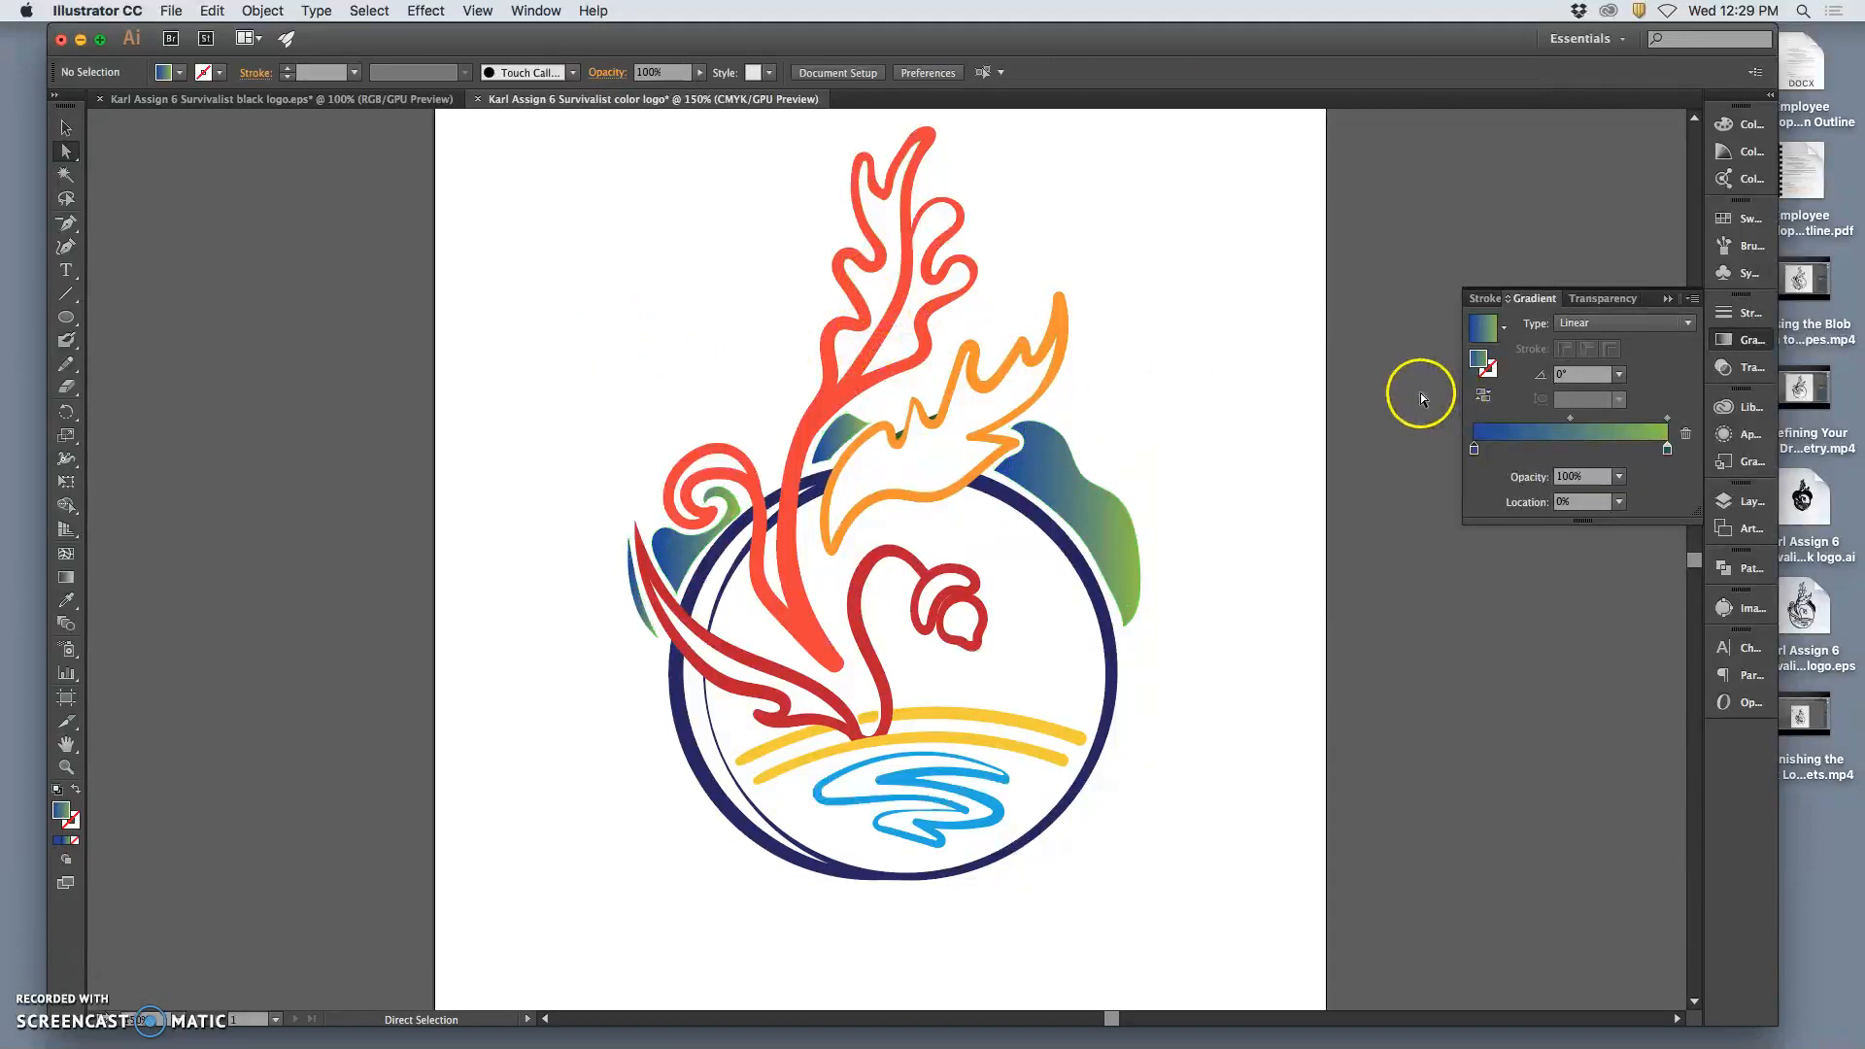
Make Layer 1 visible and unlocked, and try to move it above Layer 3
{"action": "scroll", "coordinate": [1360, 394], "scroll_direction": "down", "scroll_amount": 1}
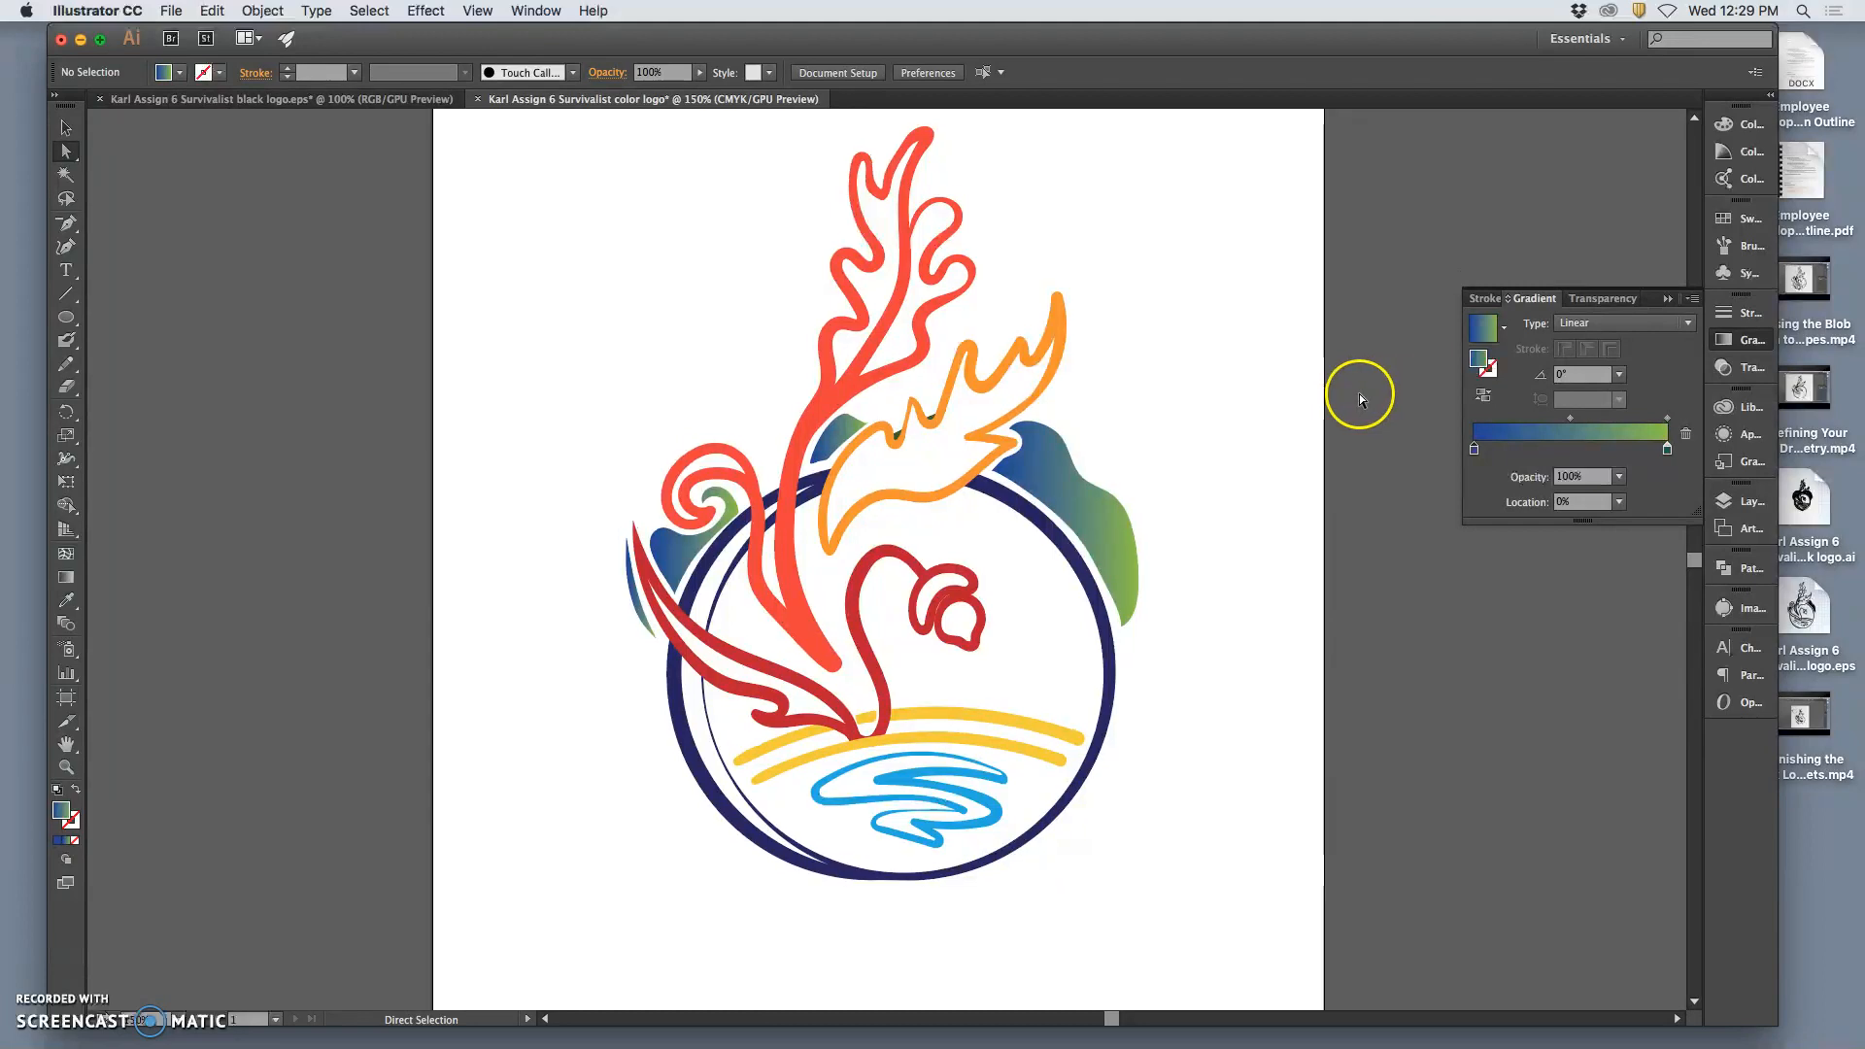
{"action": "scroll", "coordinate": [1360, 394], "scroll_direction": "right", "scroll_amount": 1}
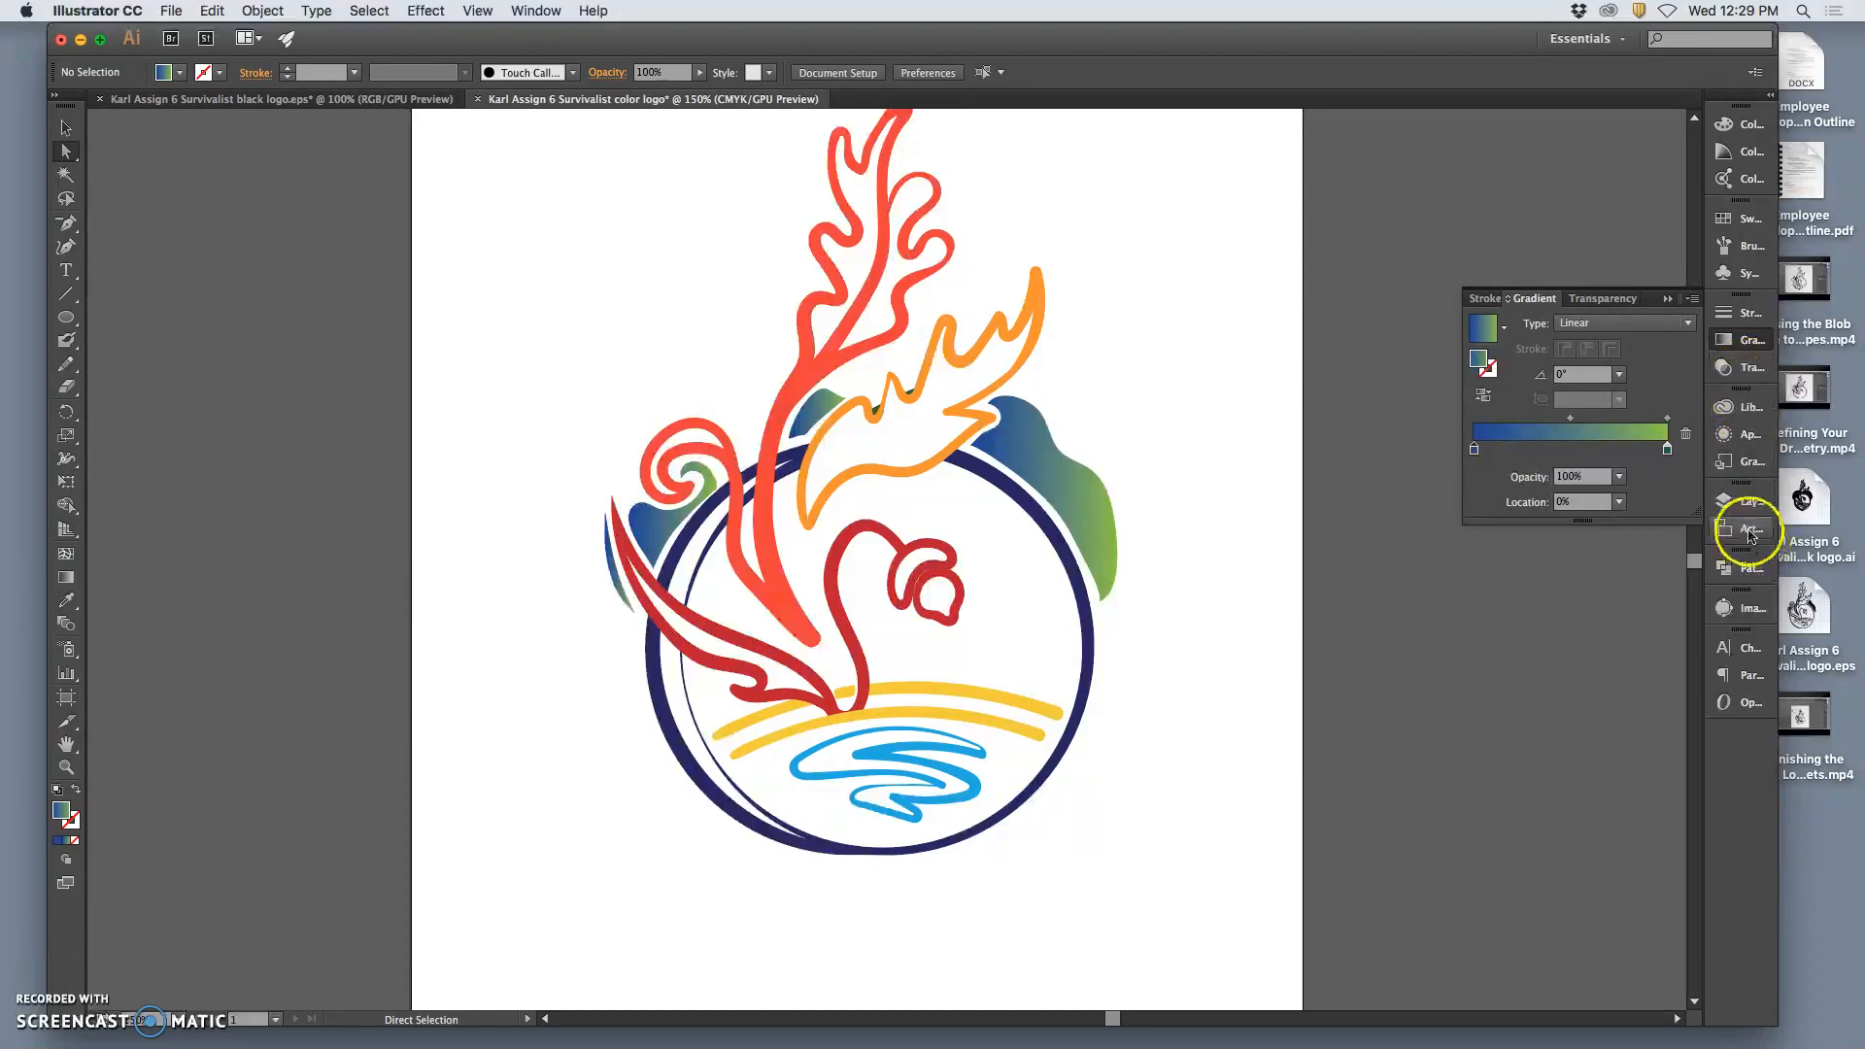
{"action": "left_click", "coordinate": [1747, 502]}
{"action": "left_click", "coordinate": [1486, 553]}
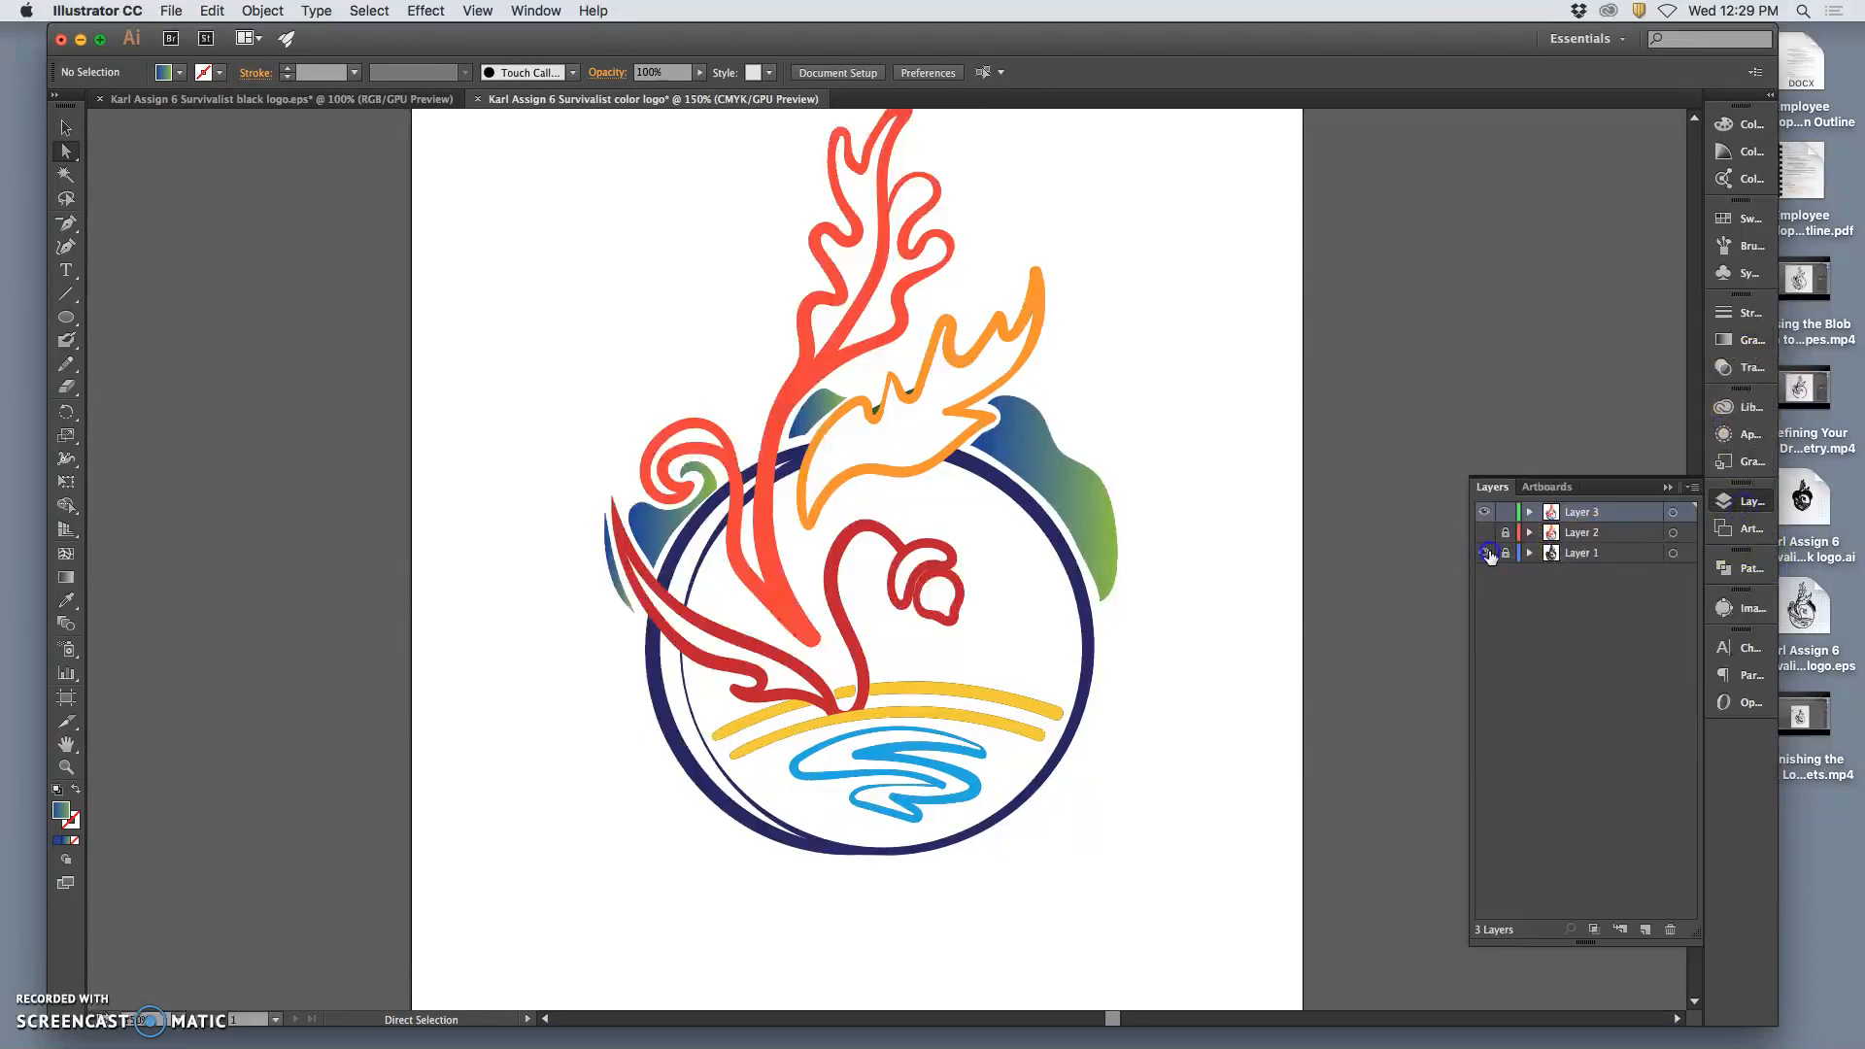
{"action": "left_click", "coordinate": [1580, 562]}
{"action": "left_click_drag", "start_coordinate": [1639, 562], "coordinate": [1620, 509]}
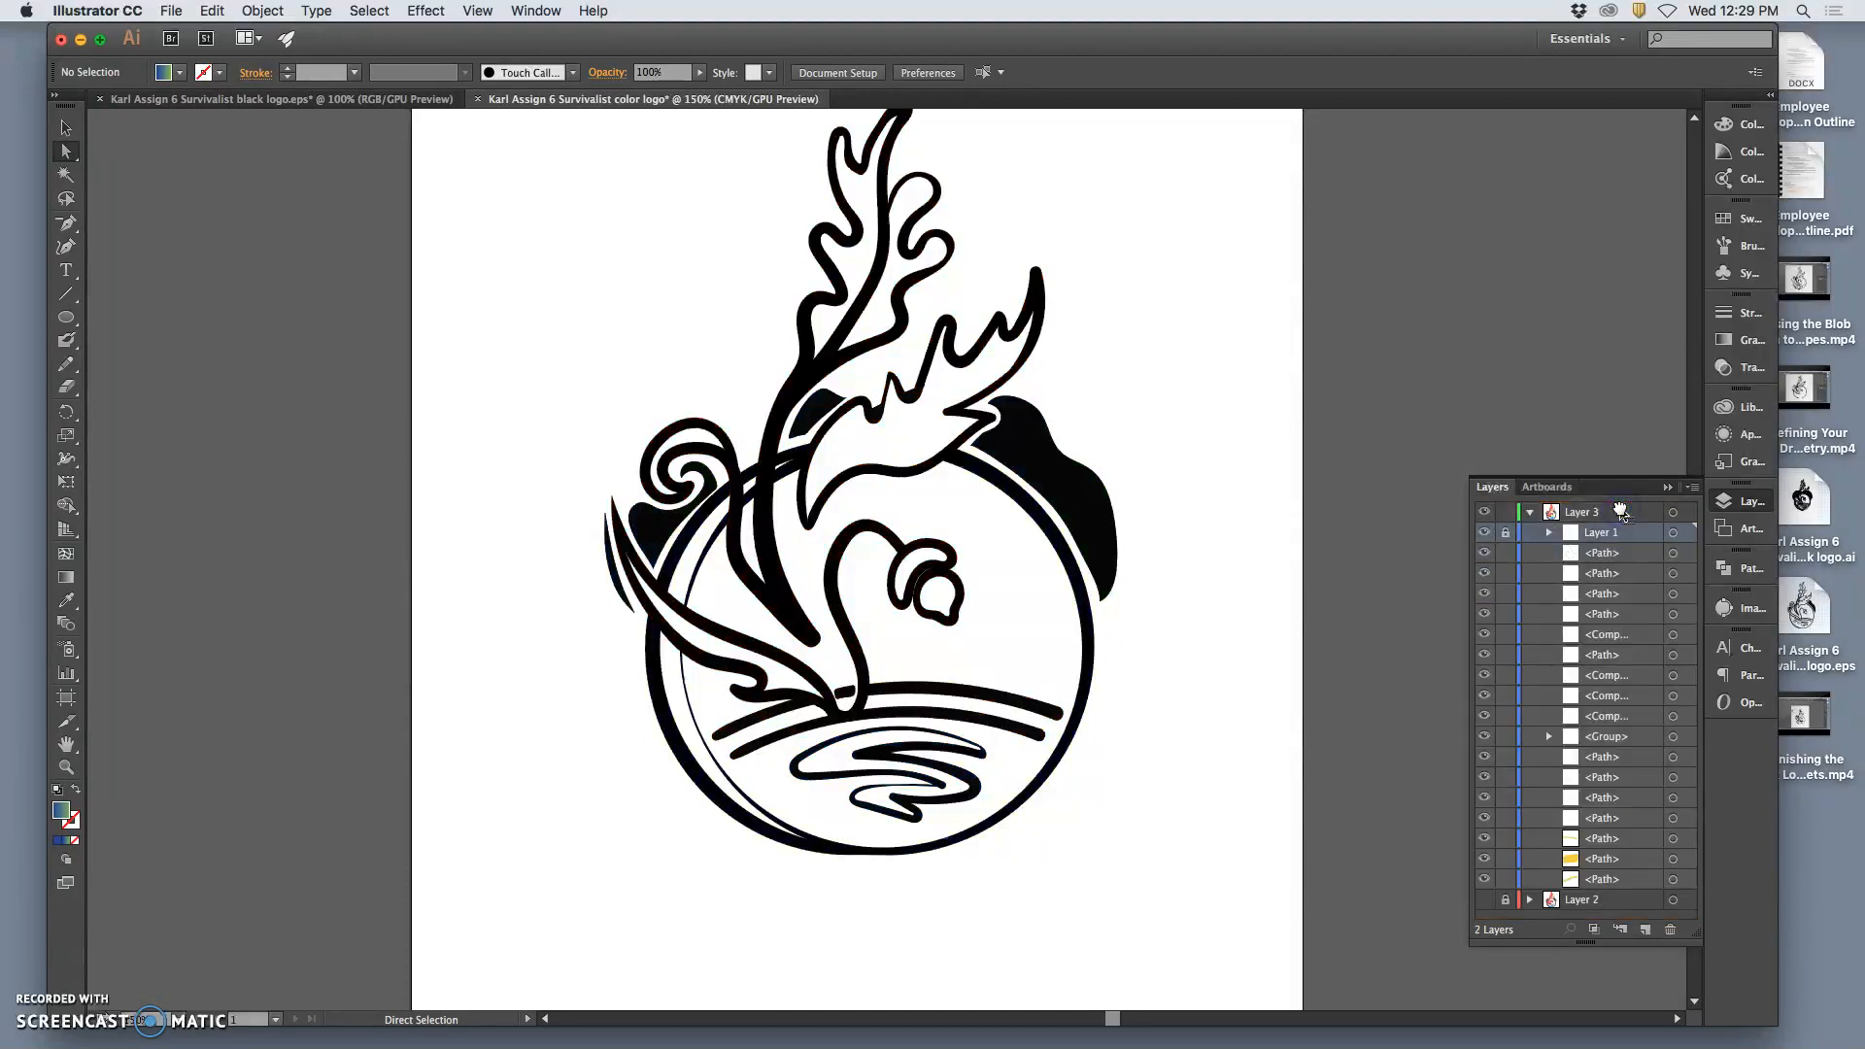
{"action": "left_click", "coordinate": [1505, 532]}
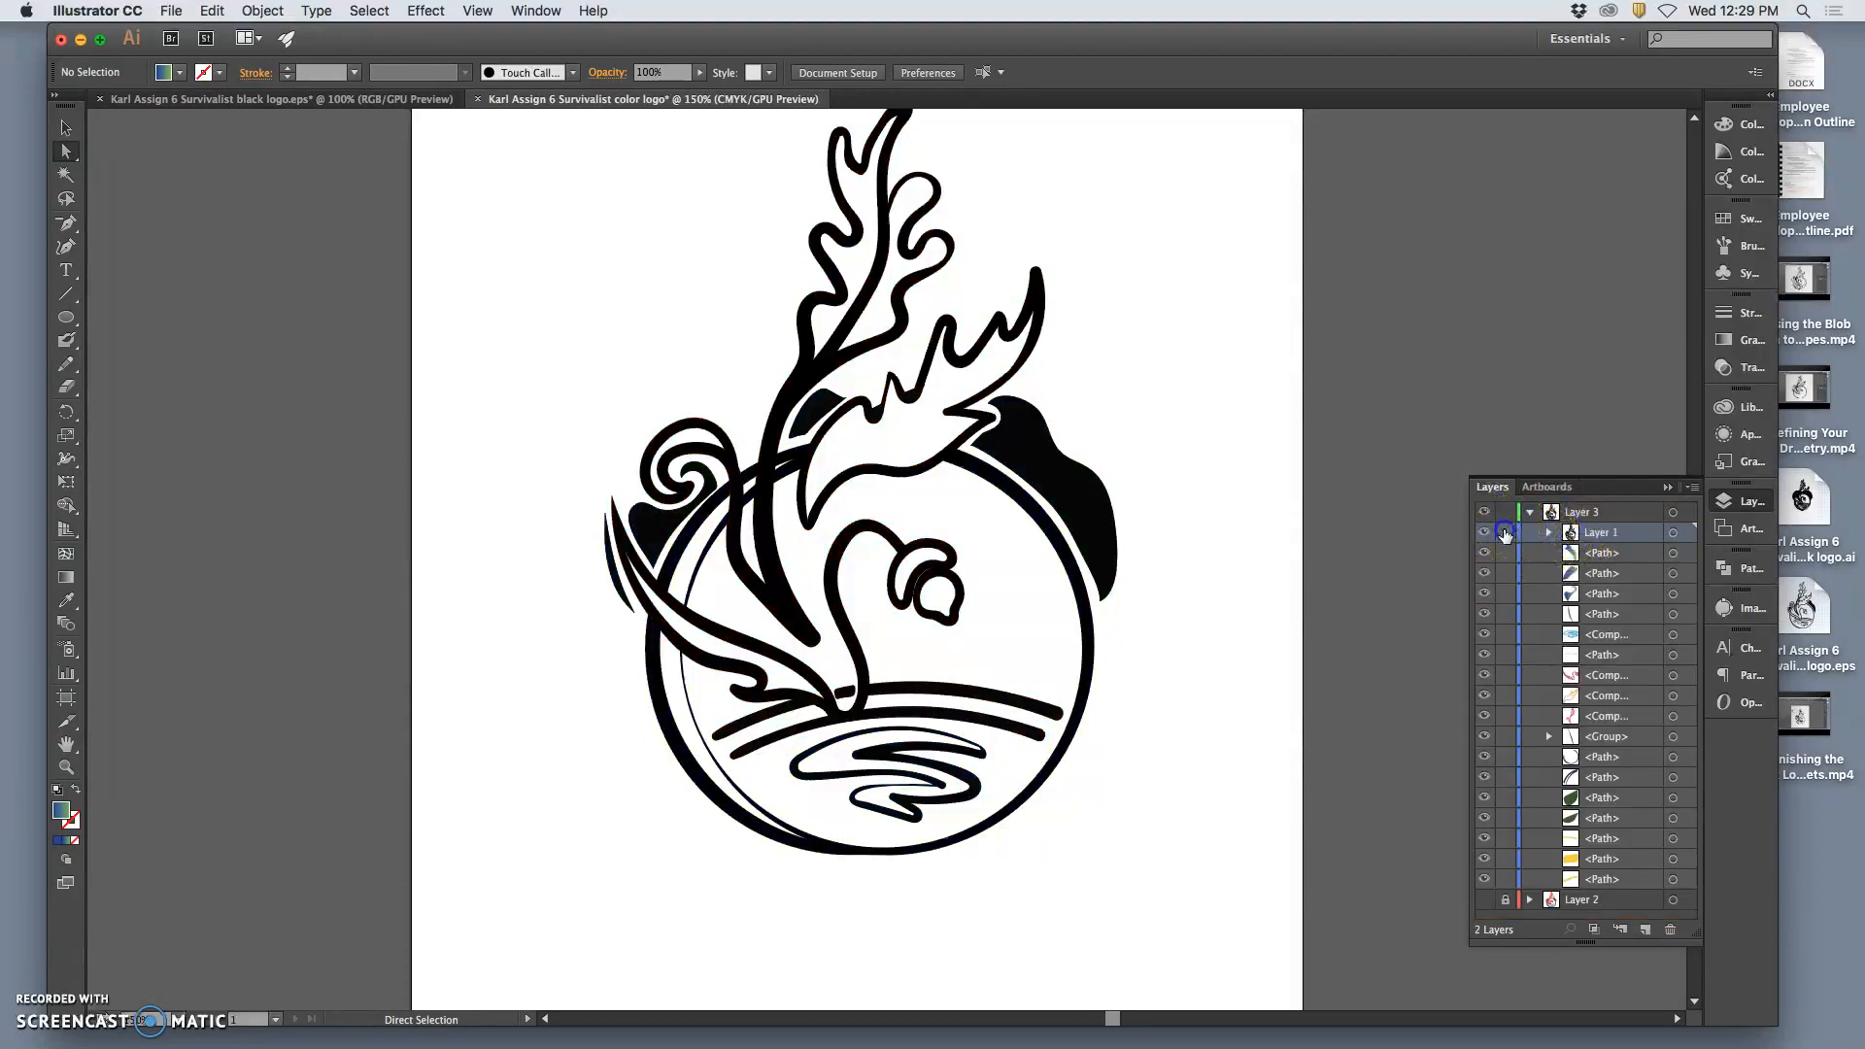
{"action": "left_click", "coordinate": [1548, 534]}
Undo the Layer 1 changes and the switch to a linear gradient
{"action": "key", "text": "super+z"}
{"action": "key", "text": "super+z"}
{"action": "key", "text": "super+z"}
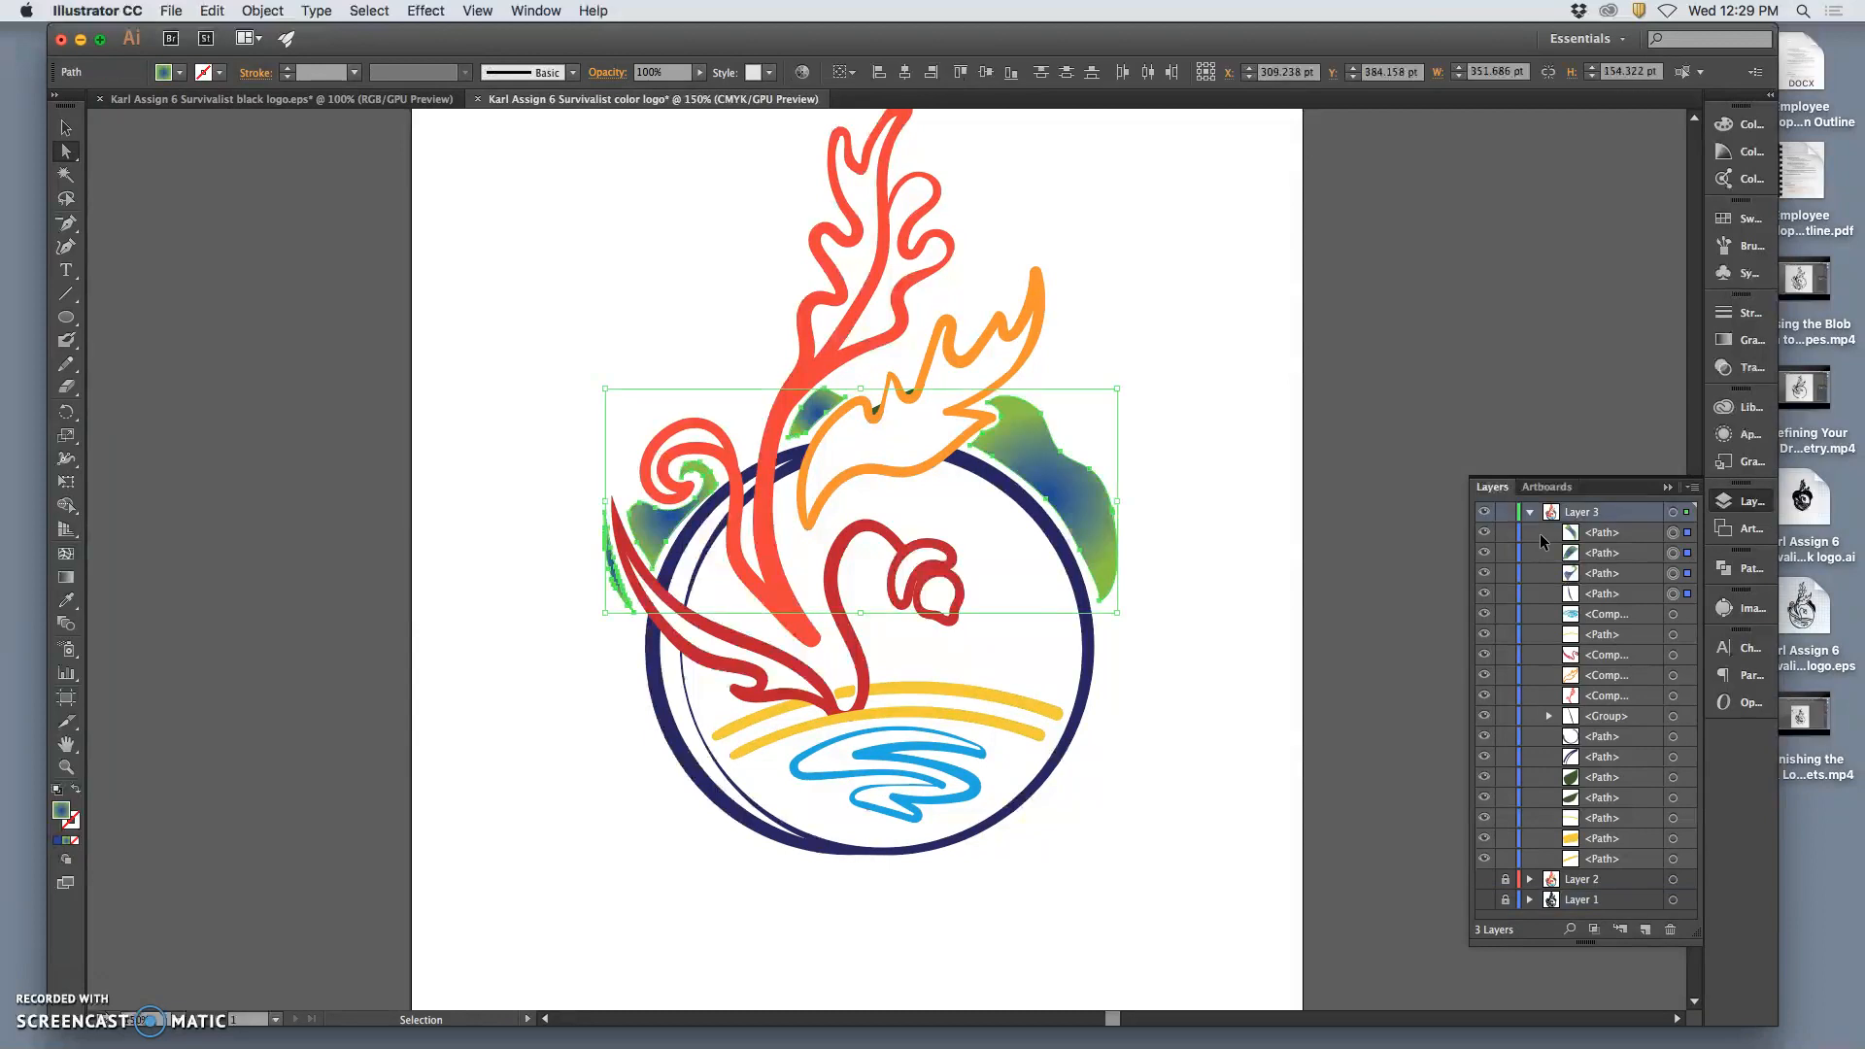
Collapse Layer 3's contents and make Layer 1 visible and unlocked
{"action": "key", "text": "a"}
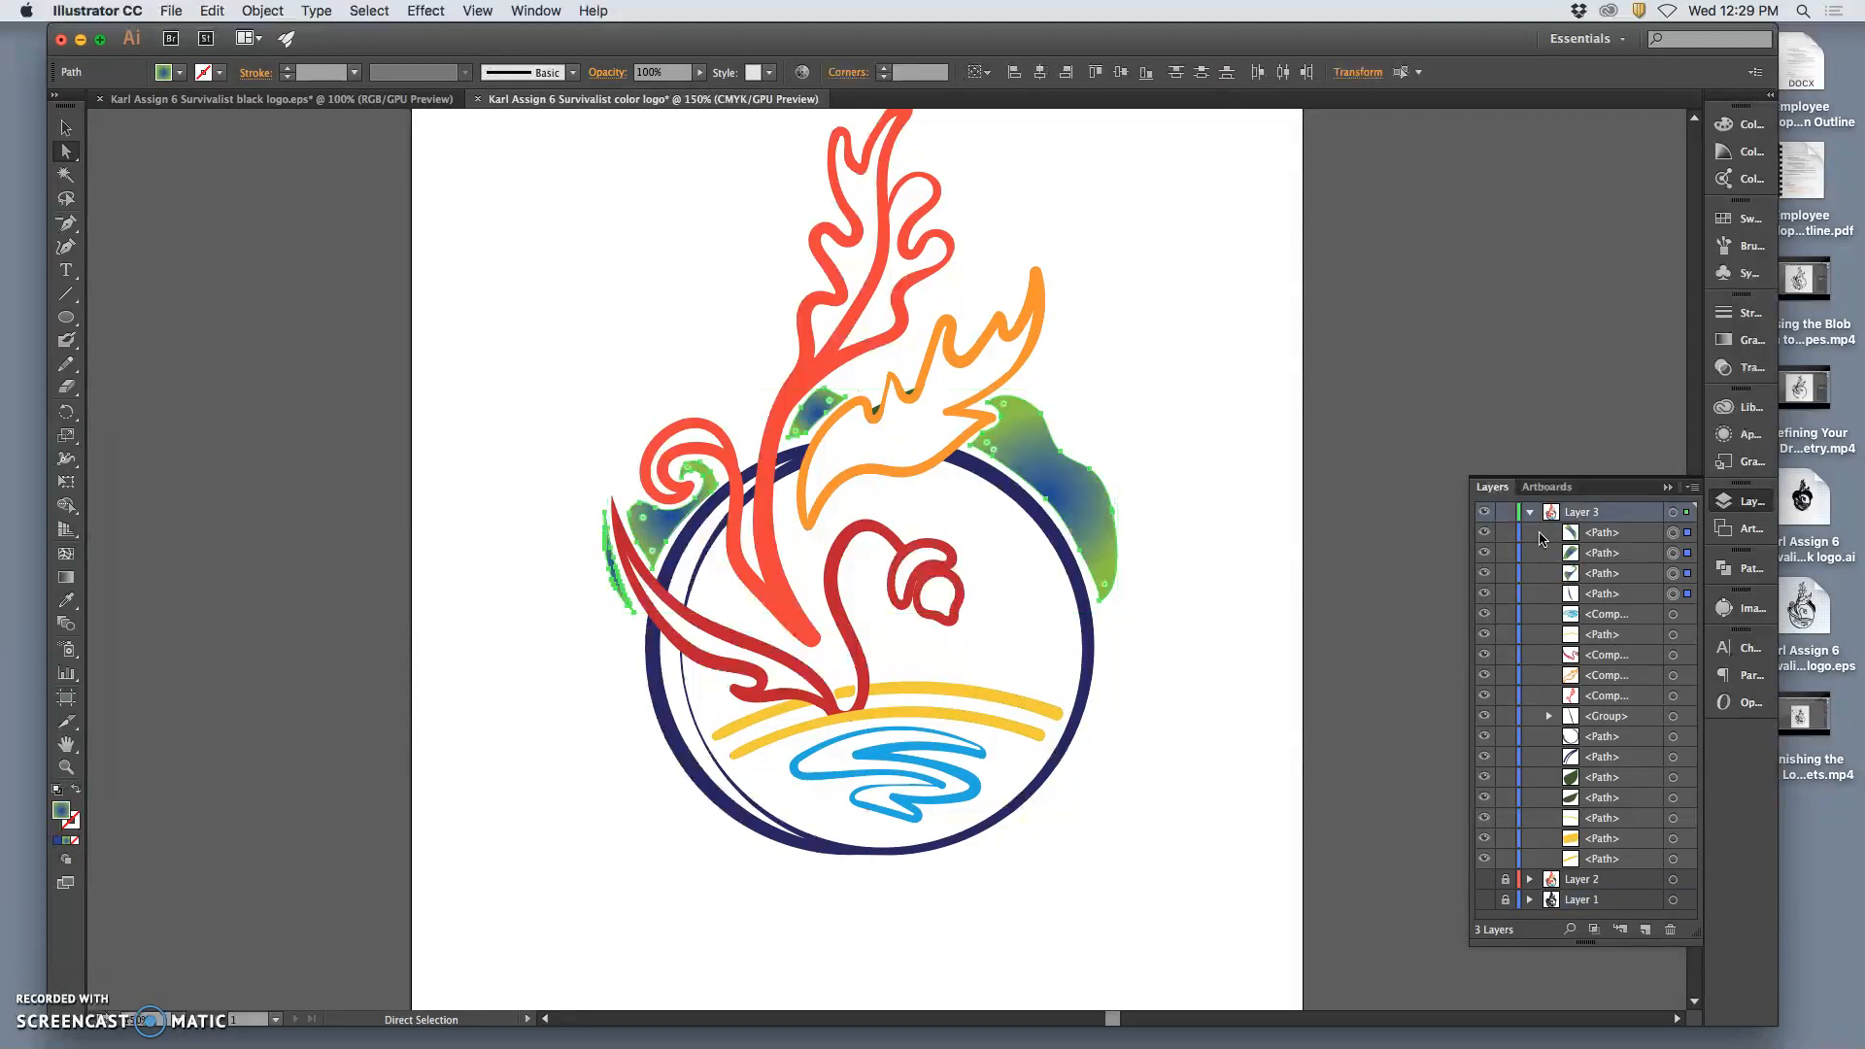
{"action": "left_click", "coordinate": [1530, 512]}
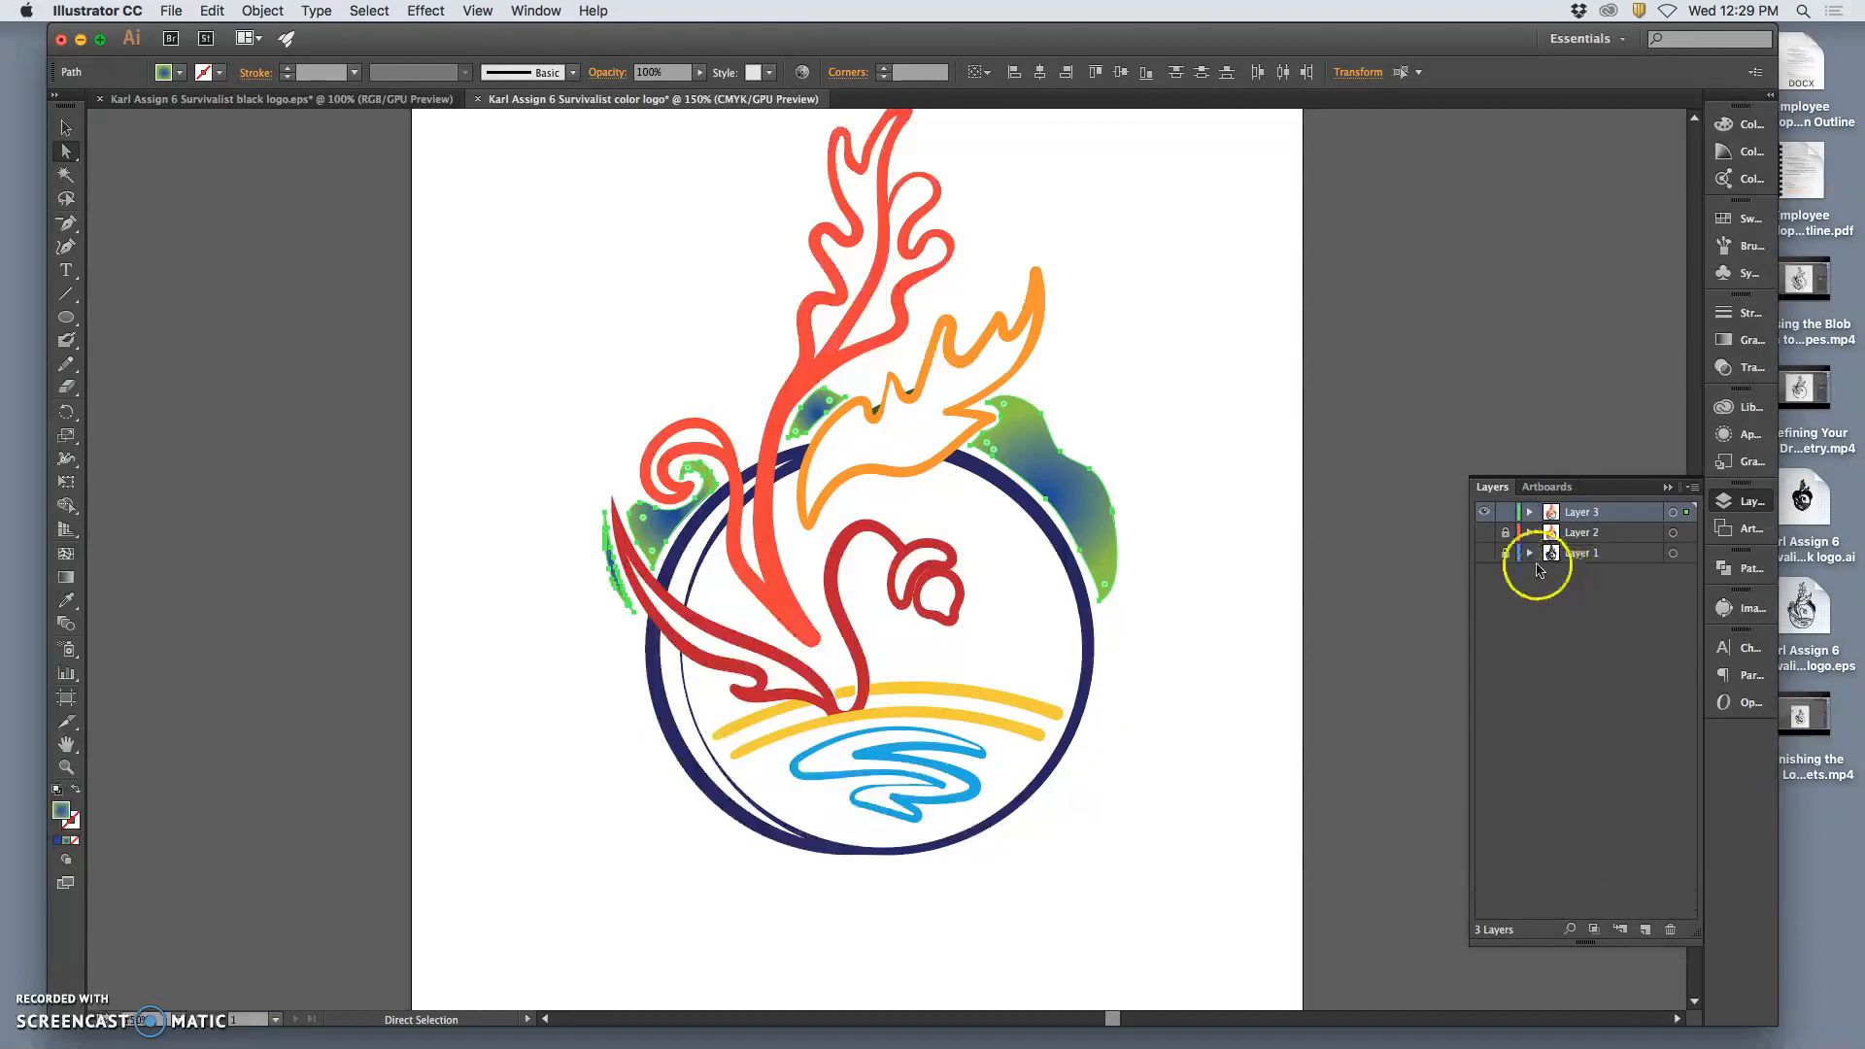
{"action": "left_click", "coordinate": [1484, 558]}
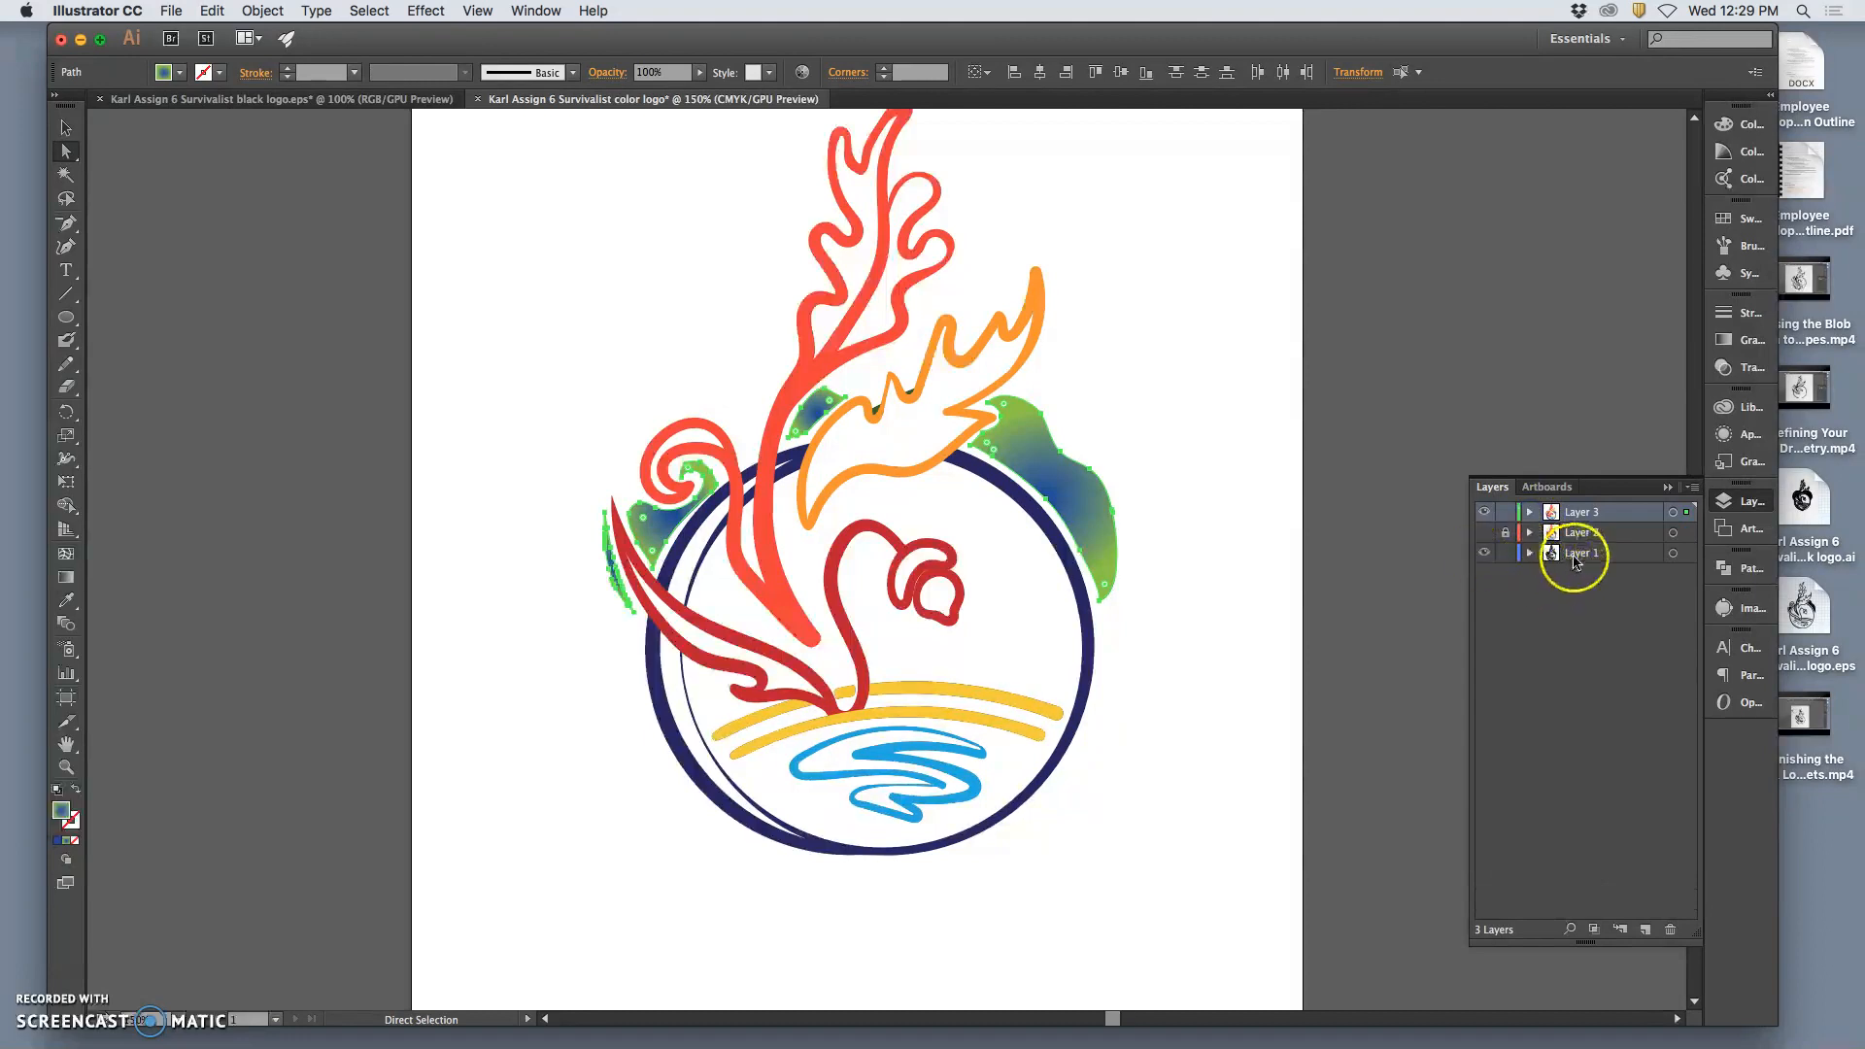